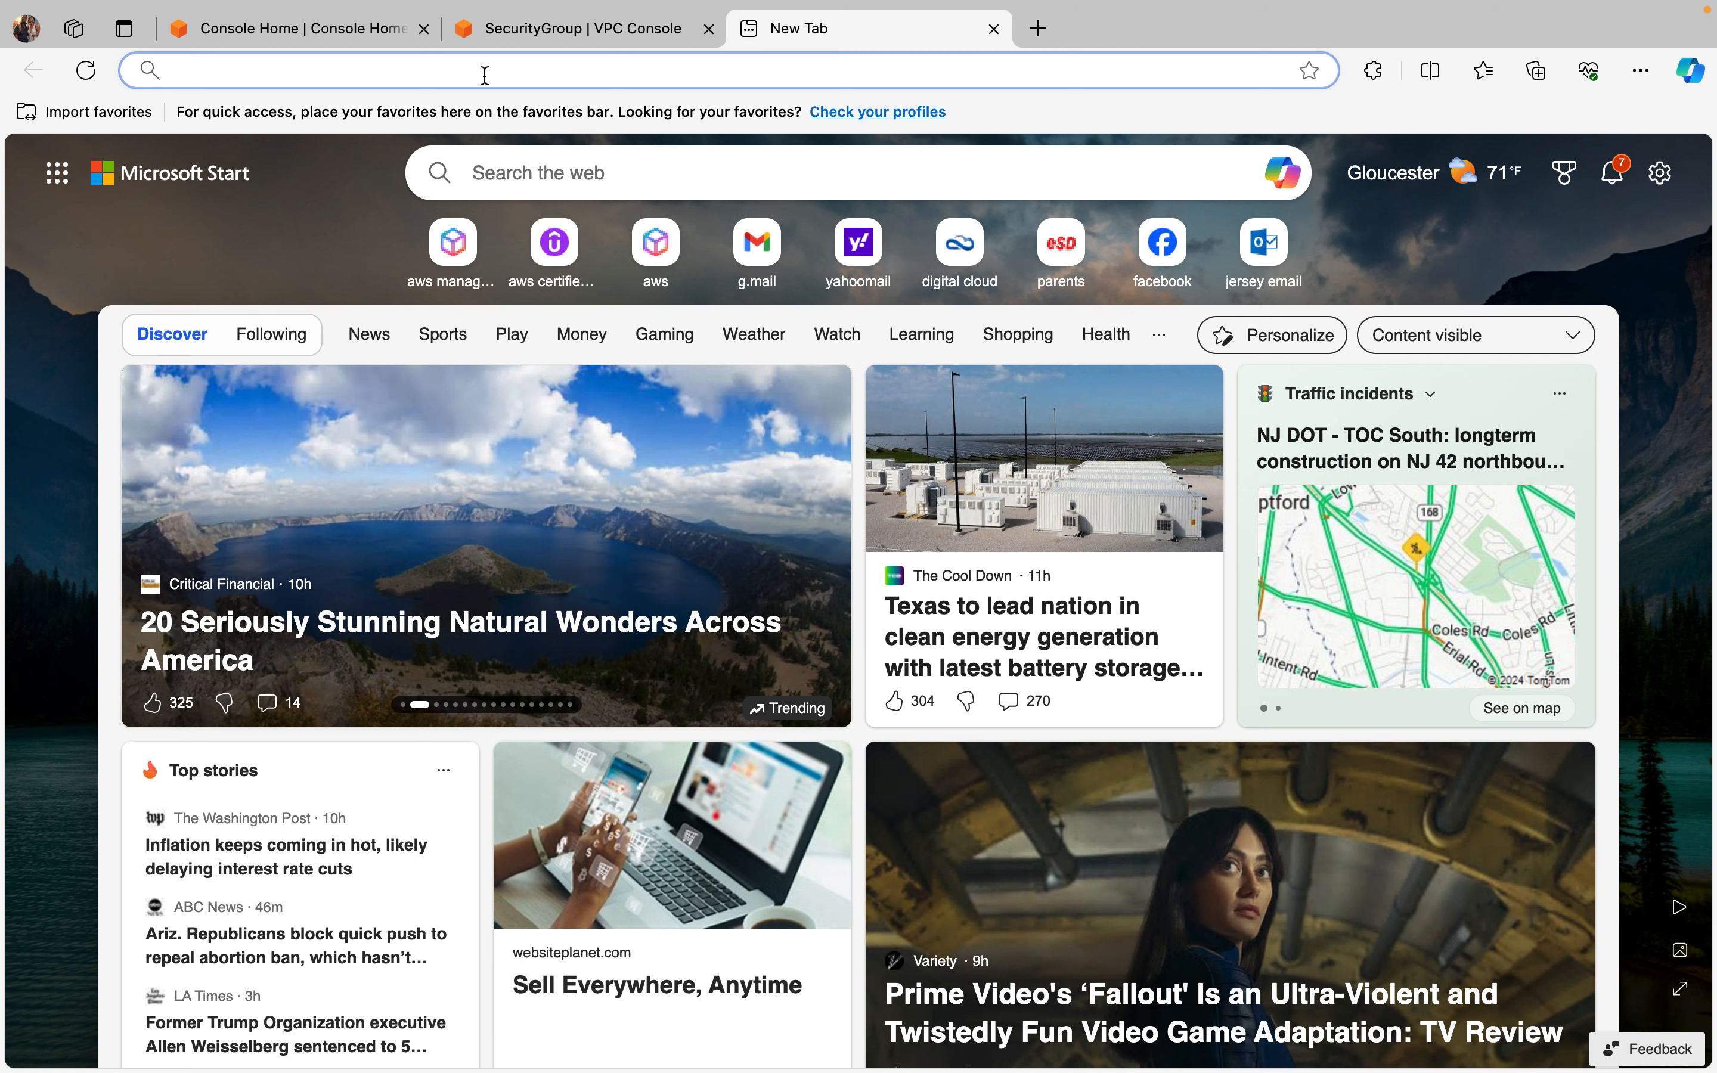
pyautogui.write('h')
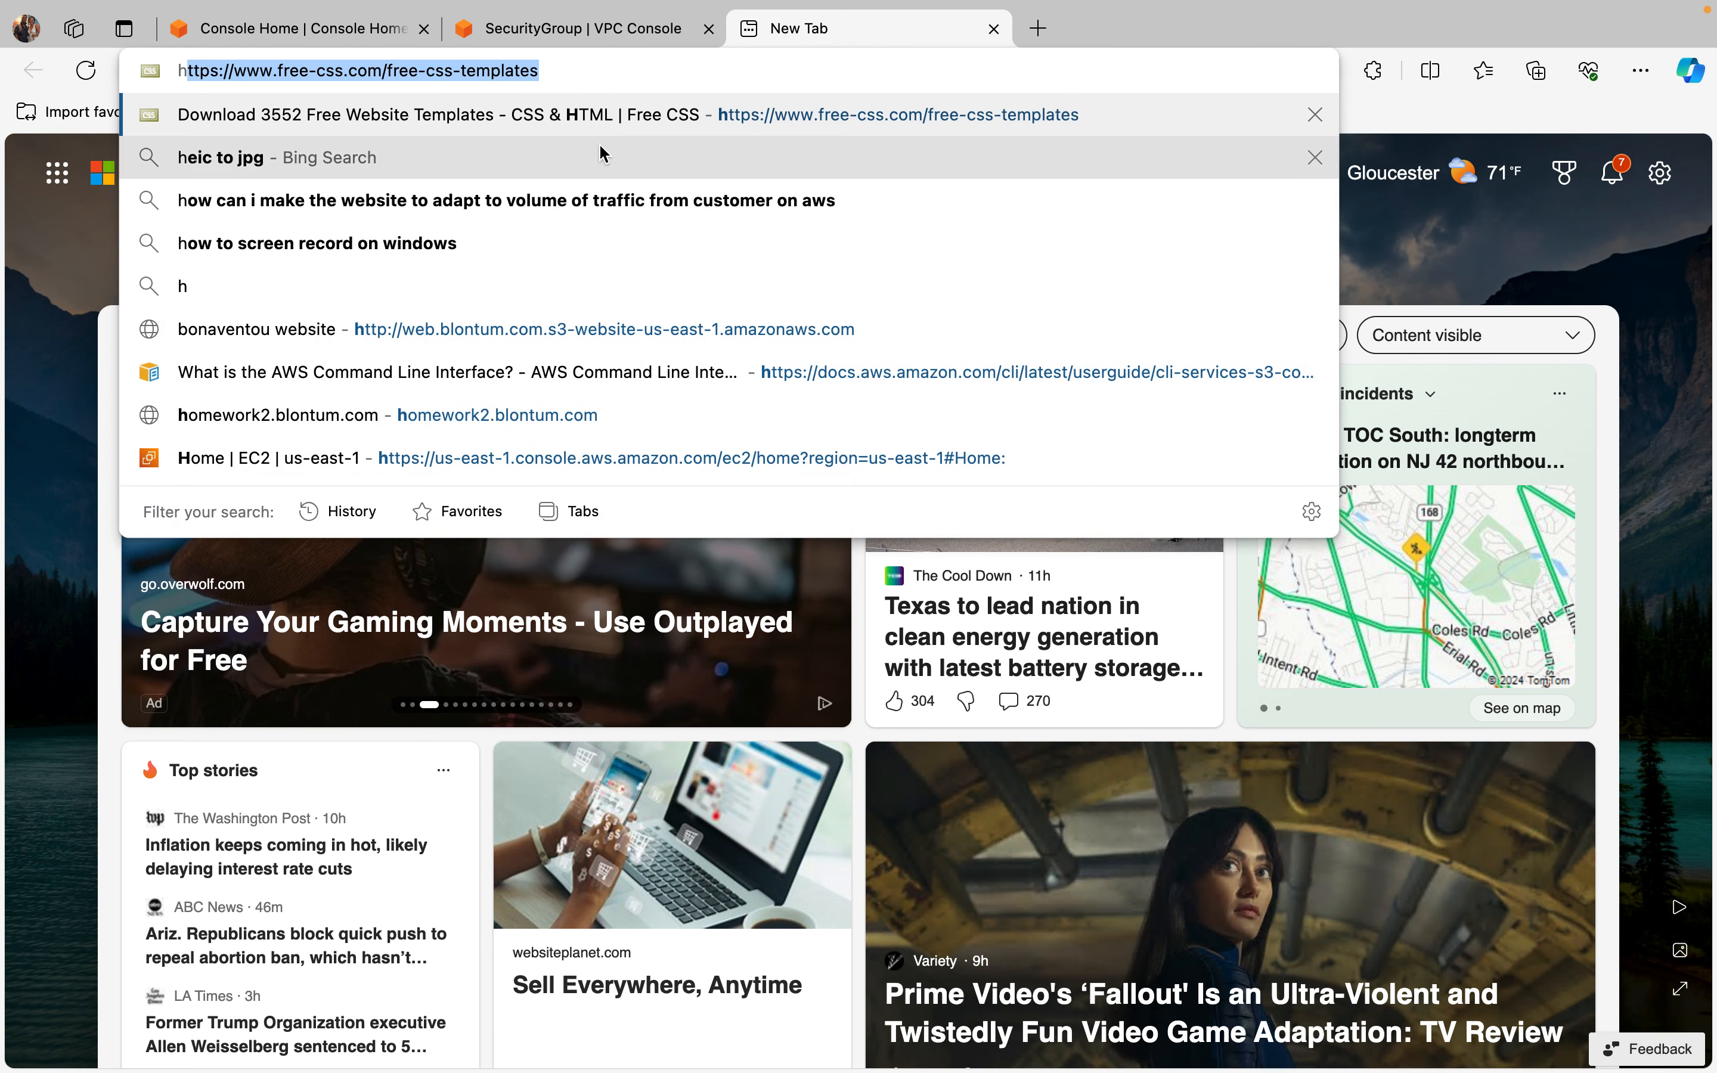
pyautogui.click(622, 81)
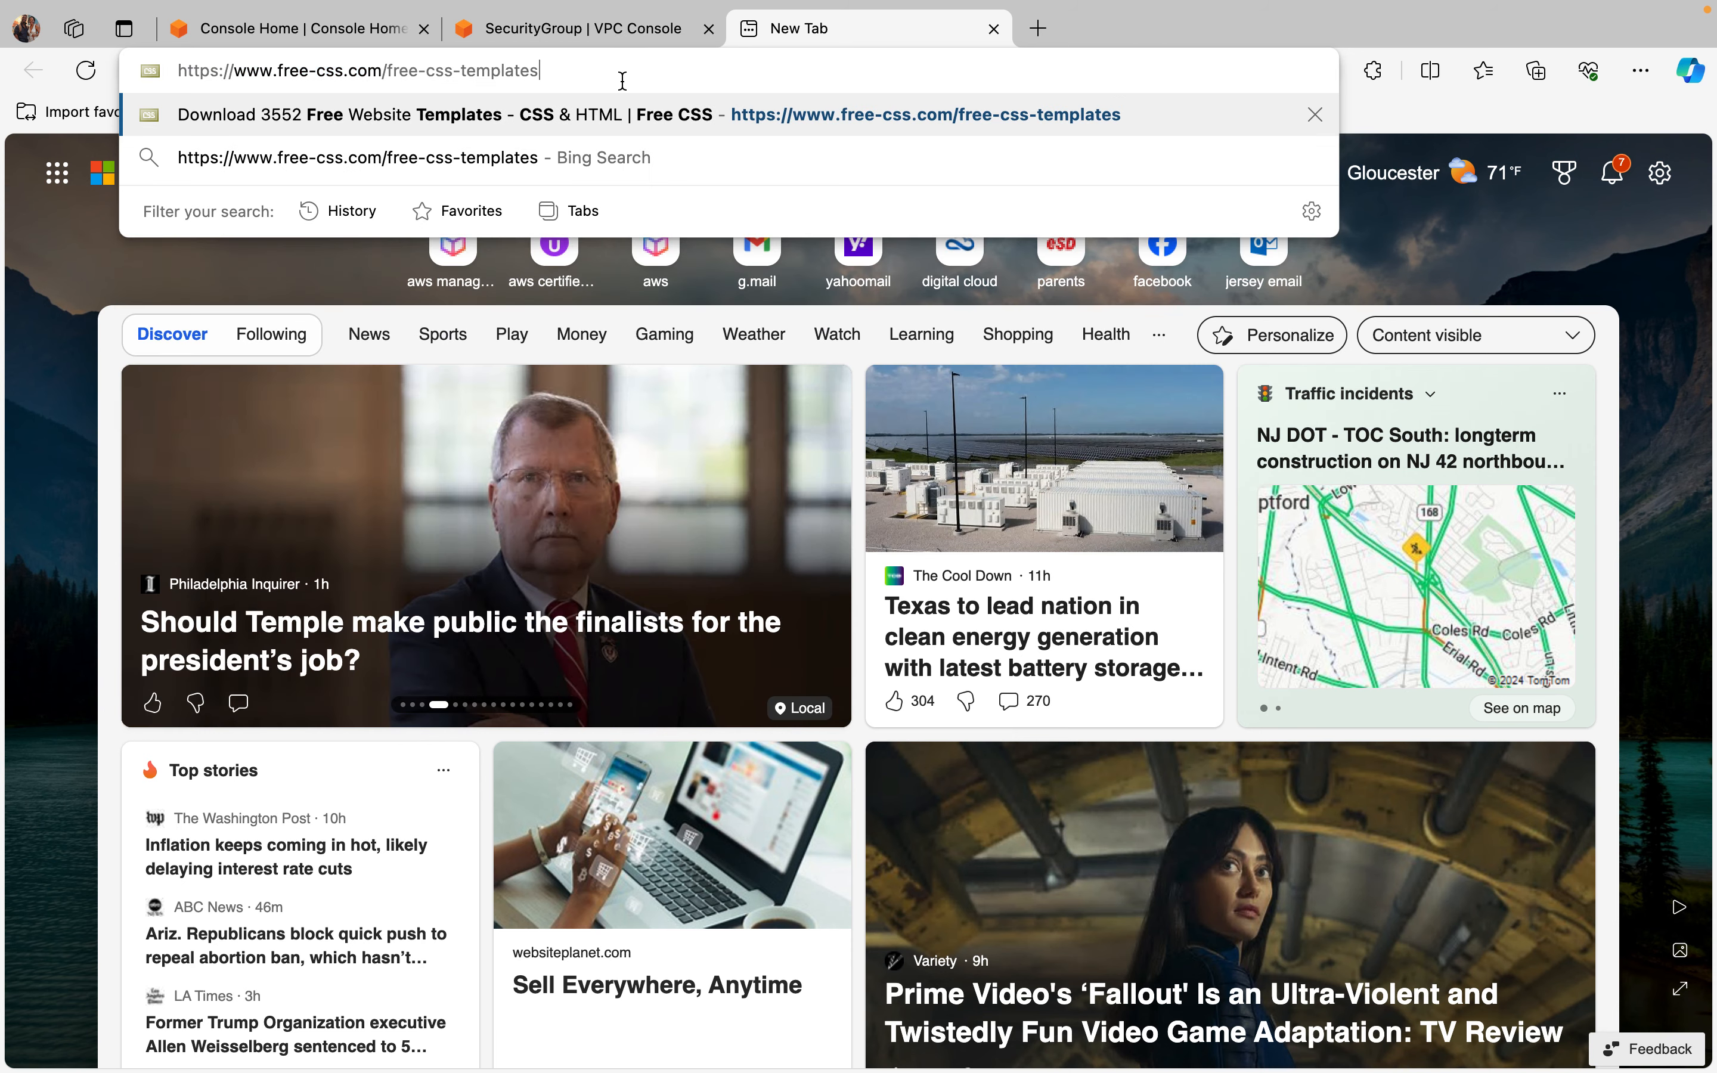
pyautogui.press('Return')
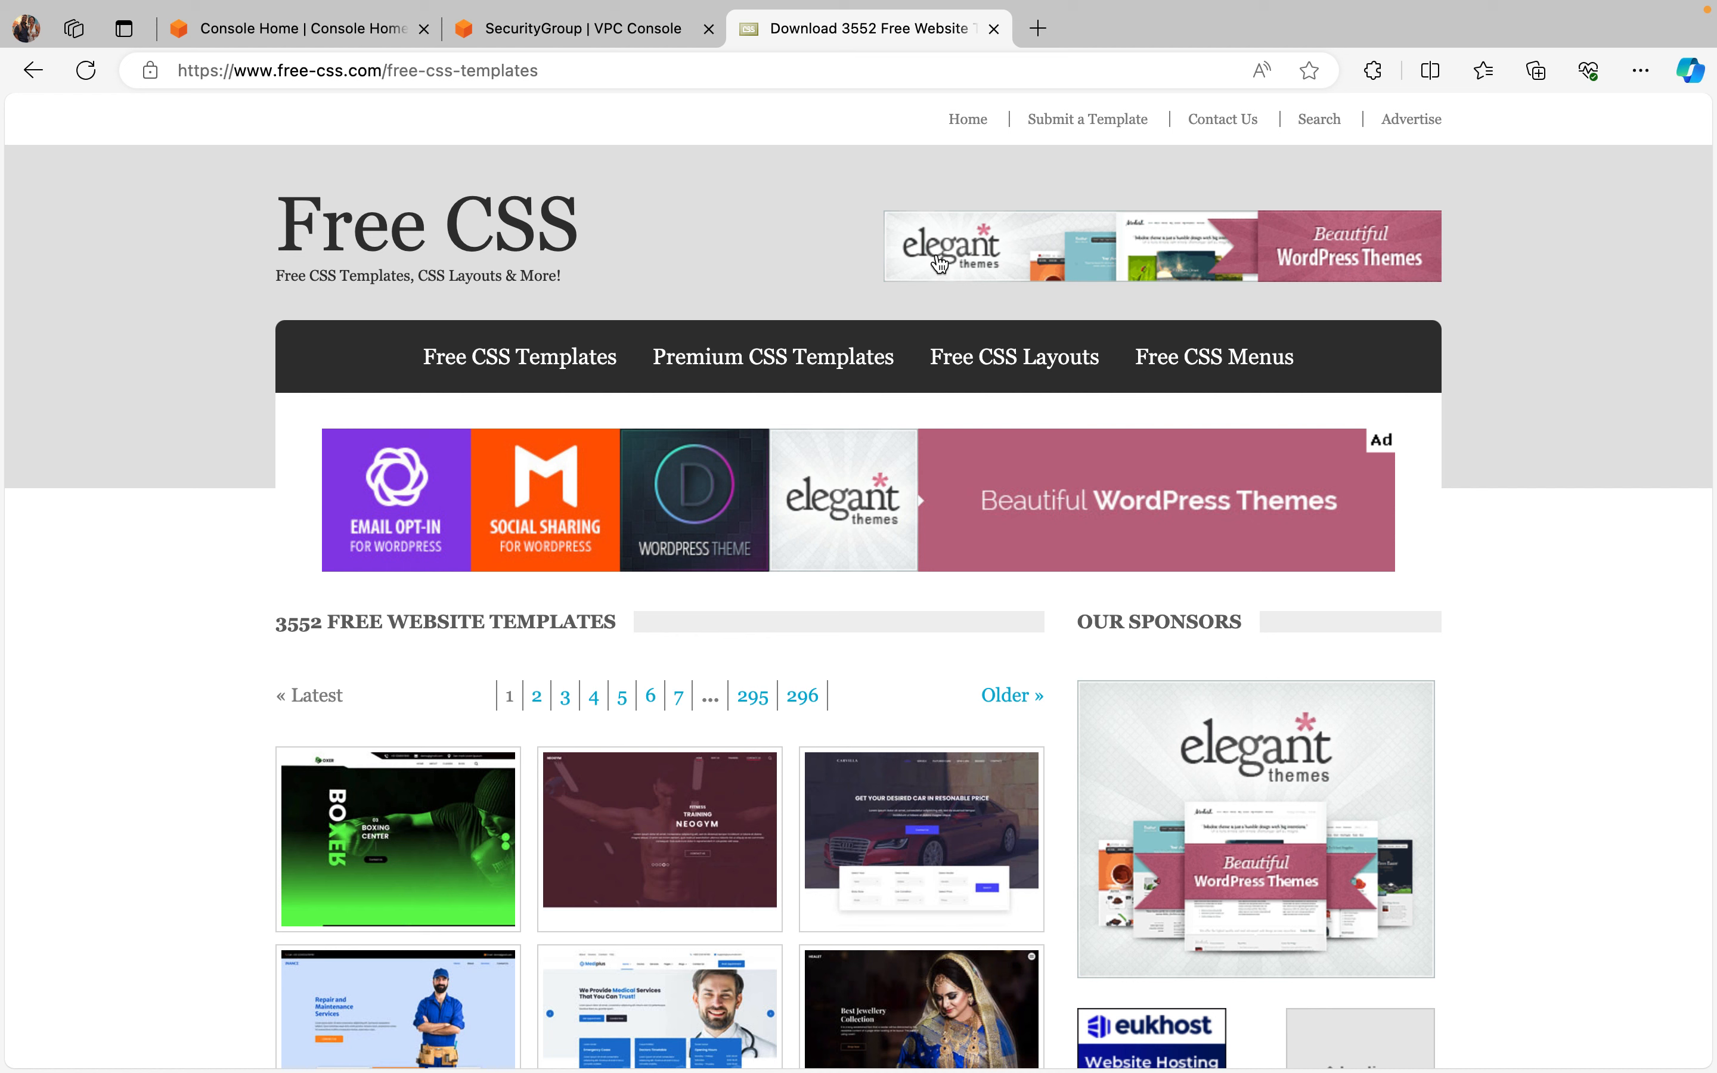
pyautogui.click(150, 71)
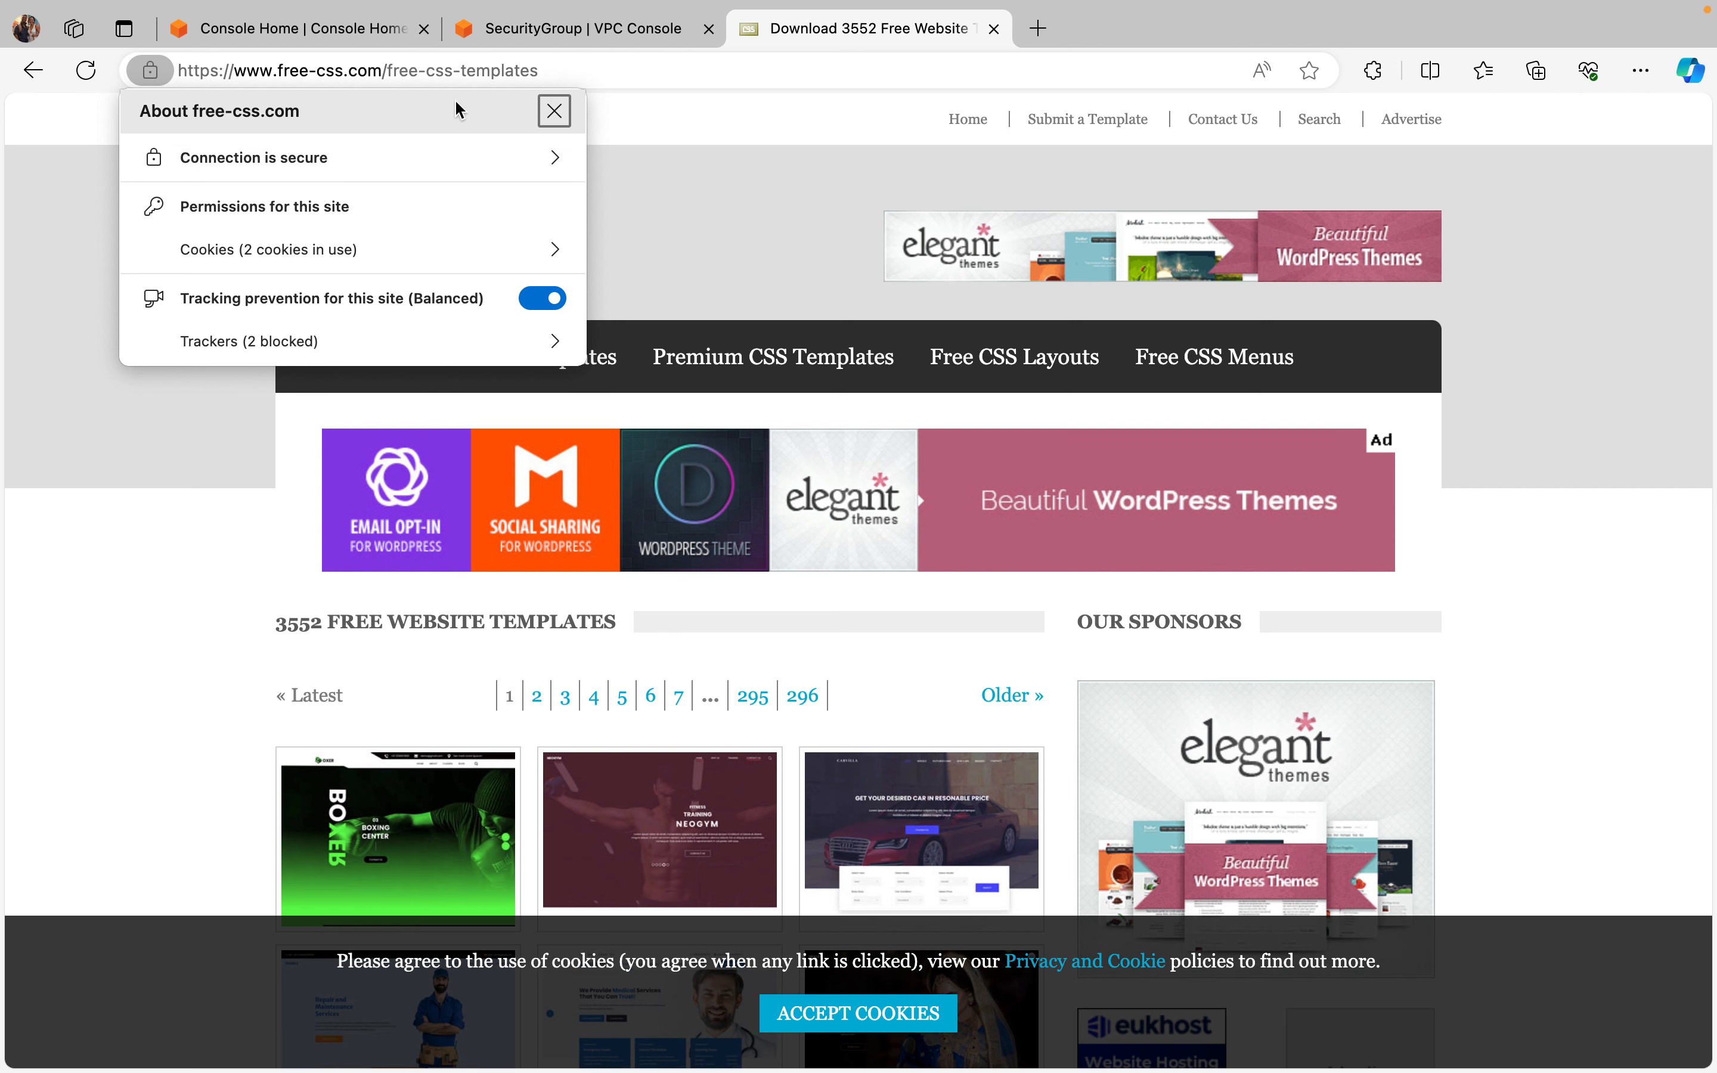
pyautogui.click(709, 70)
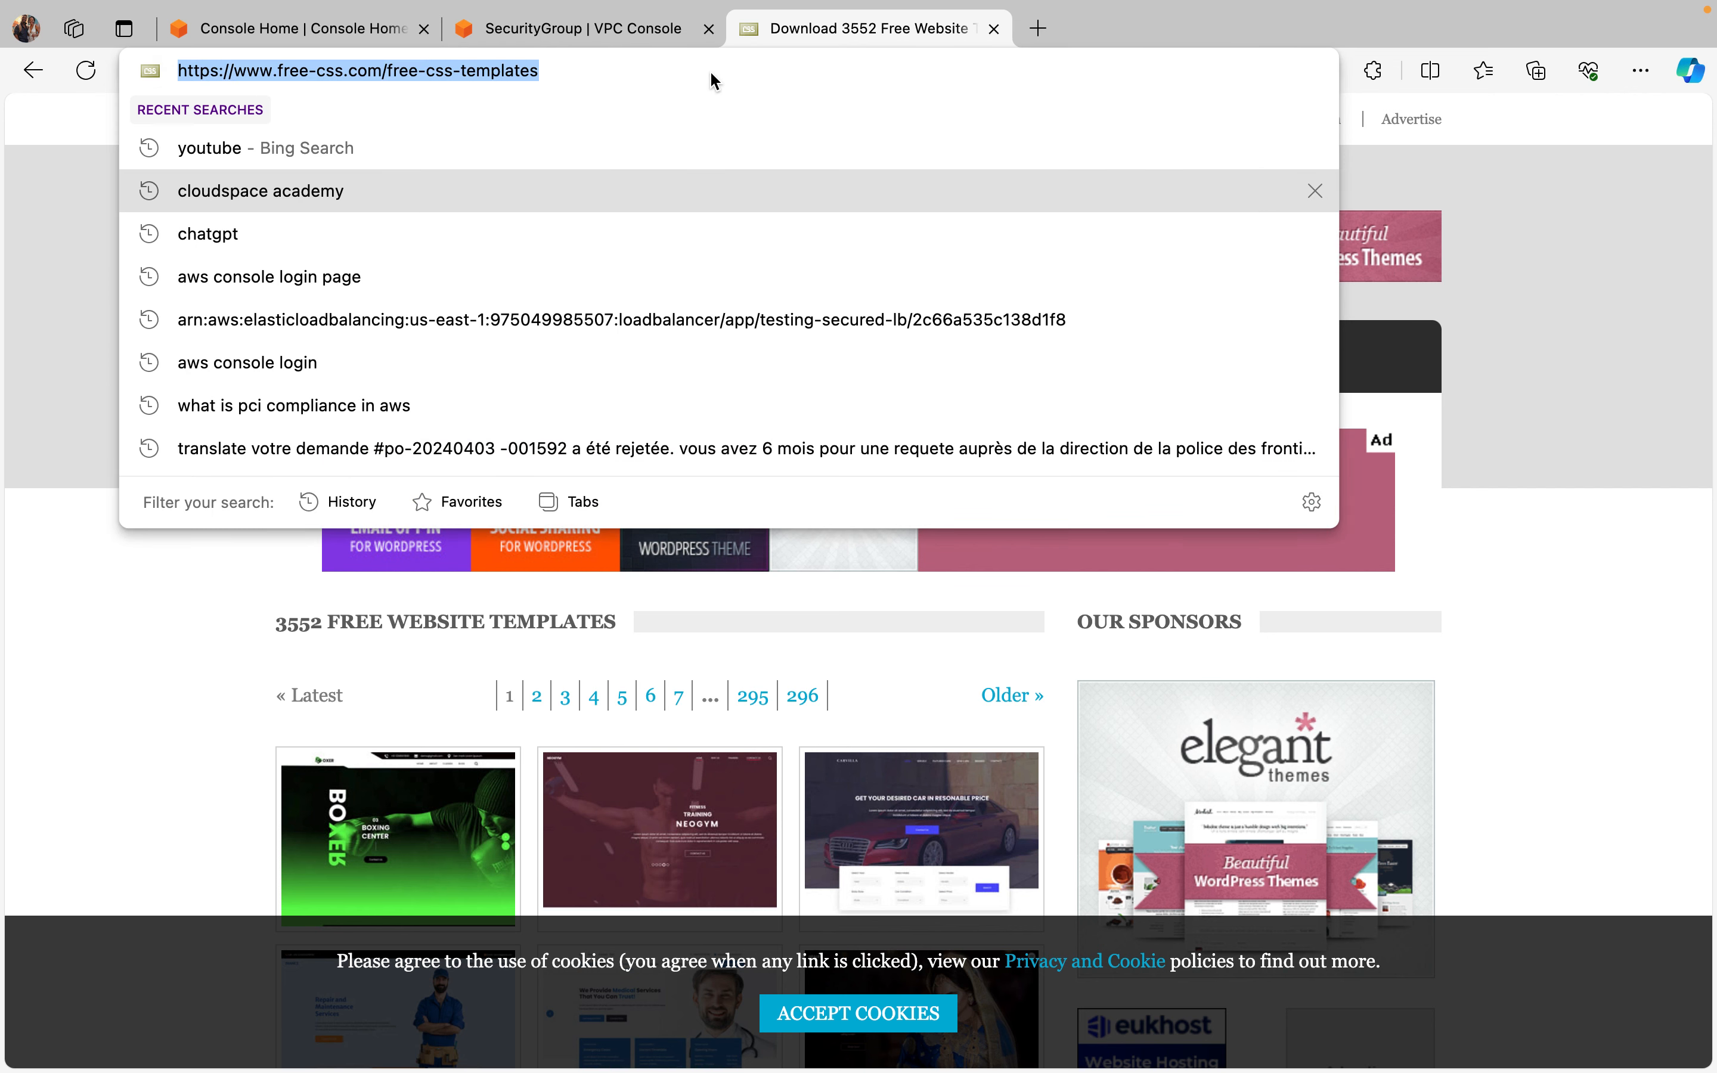
pyautogui.click(1486, 178)
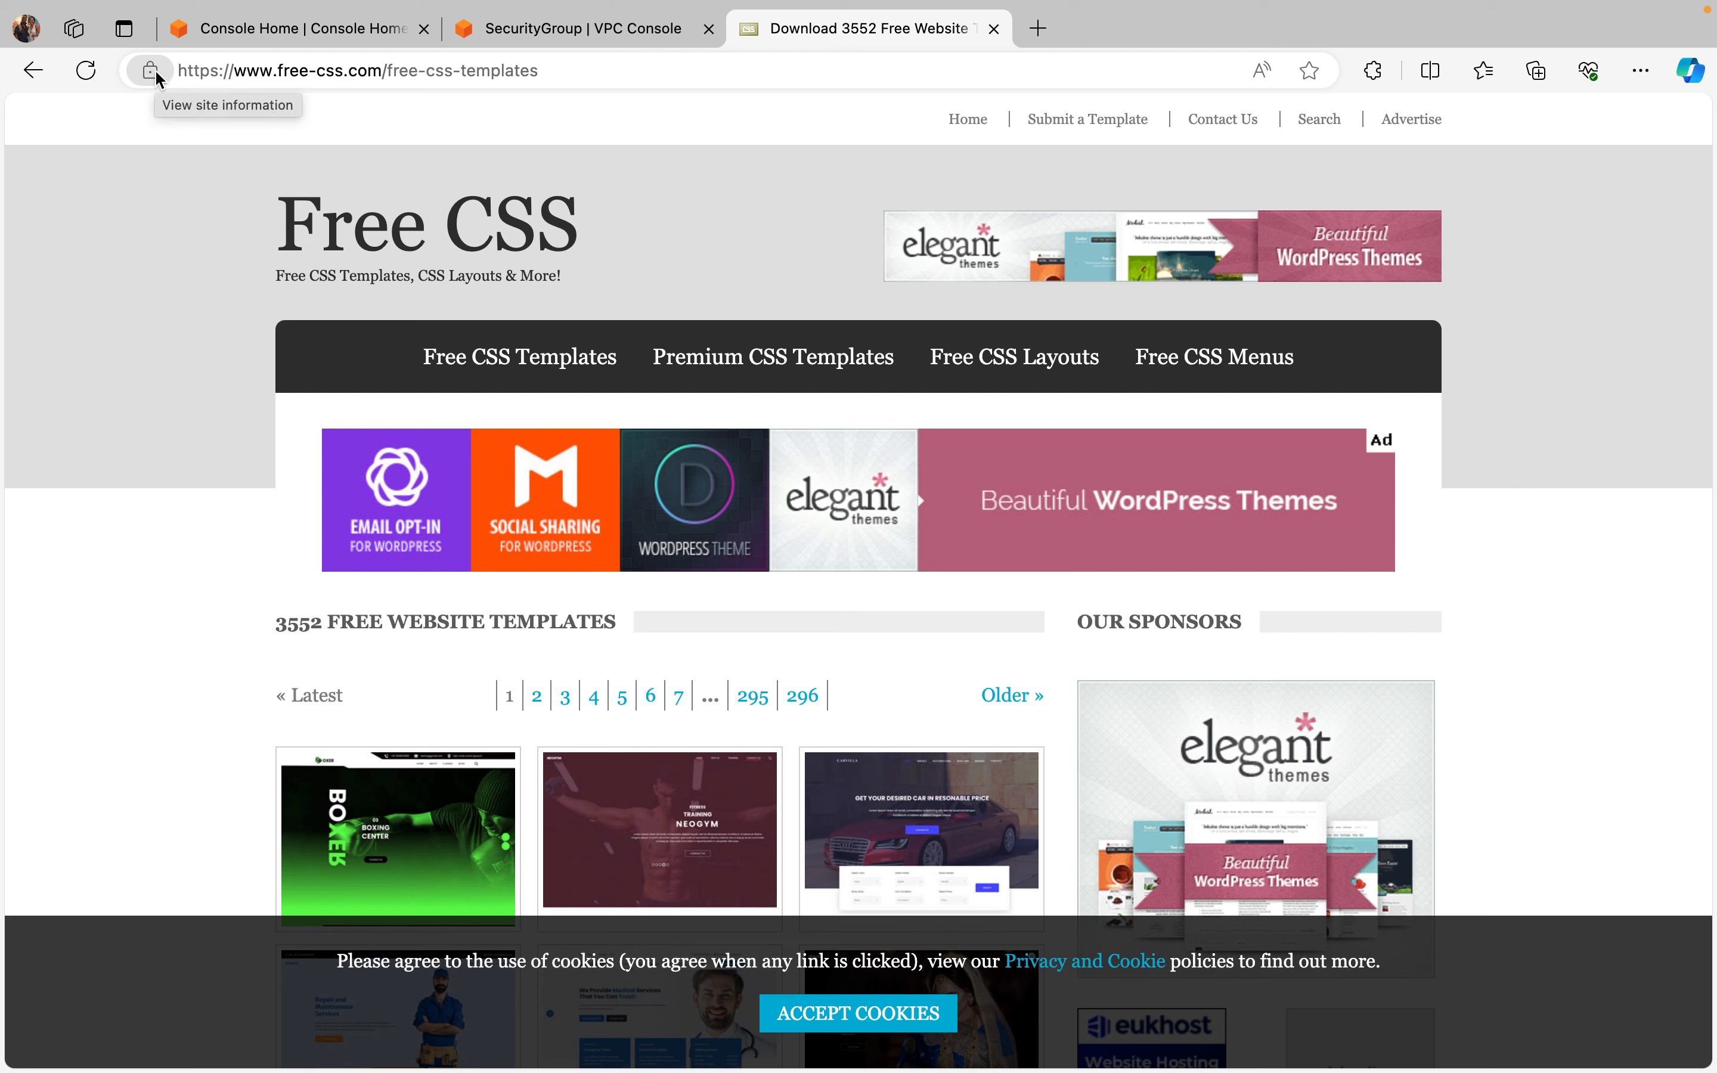
# Step: Switch to the AWS console, search for "acm", open Certificate Manager and view its certificate request page
pyautogui.click(260, 30)
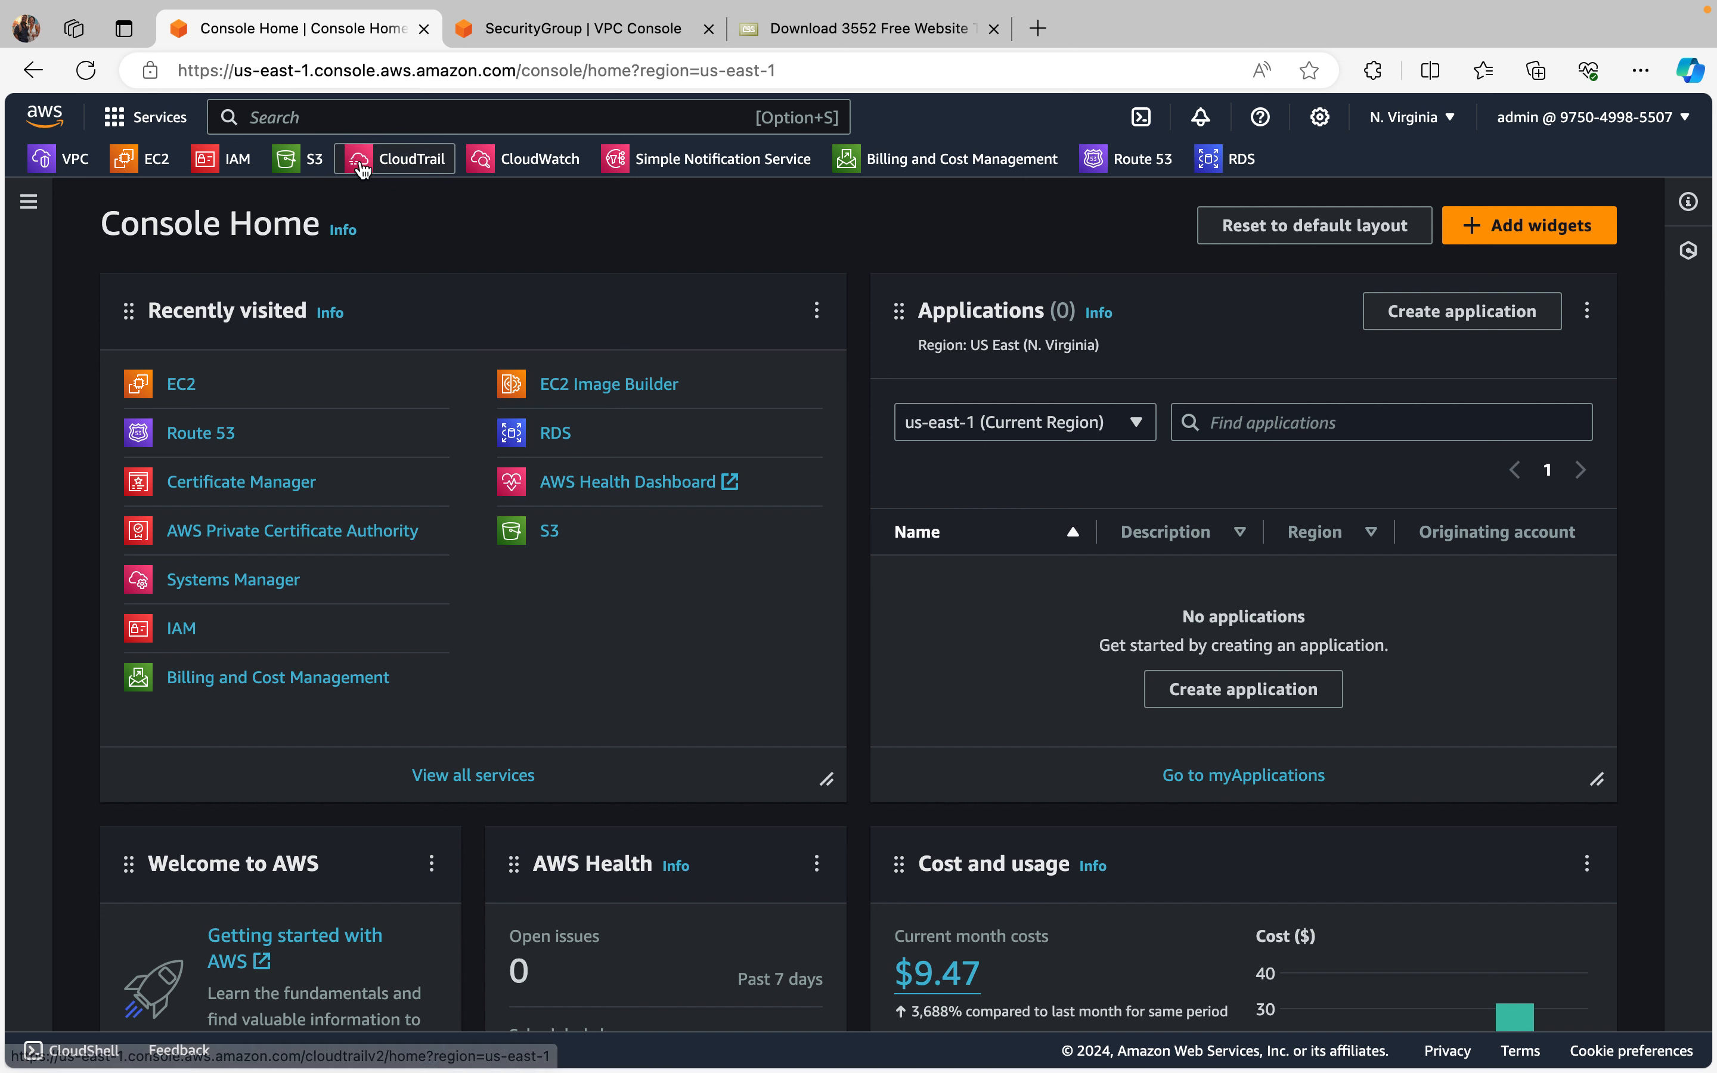
pyautogui.click(321, 120)
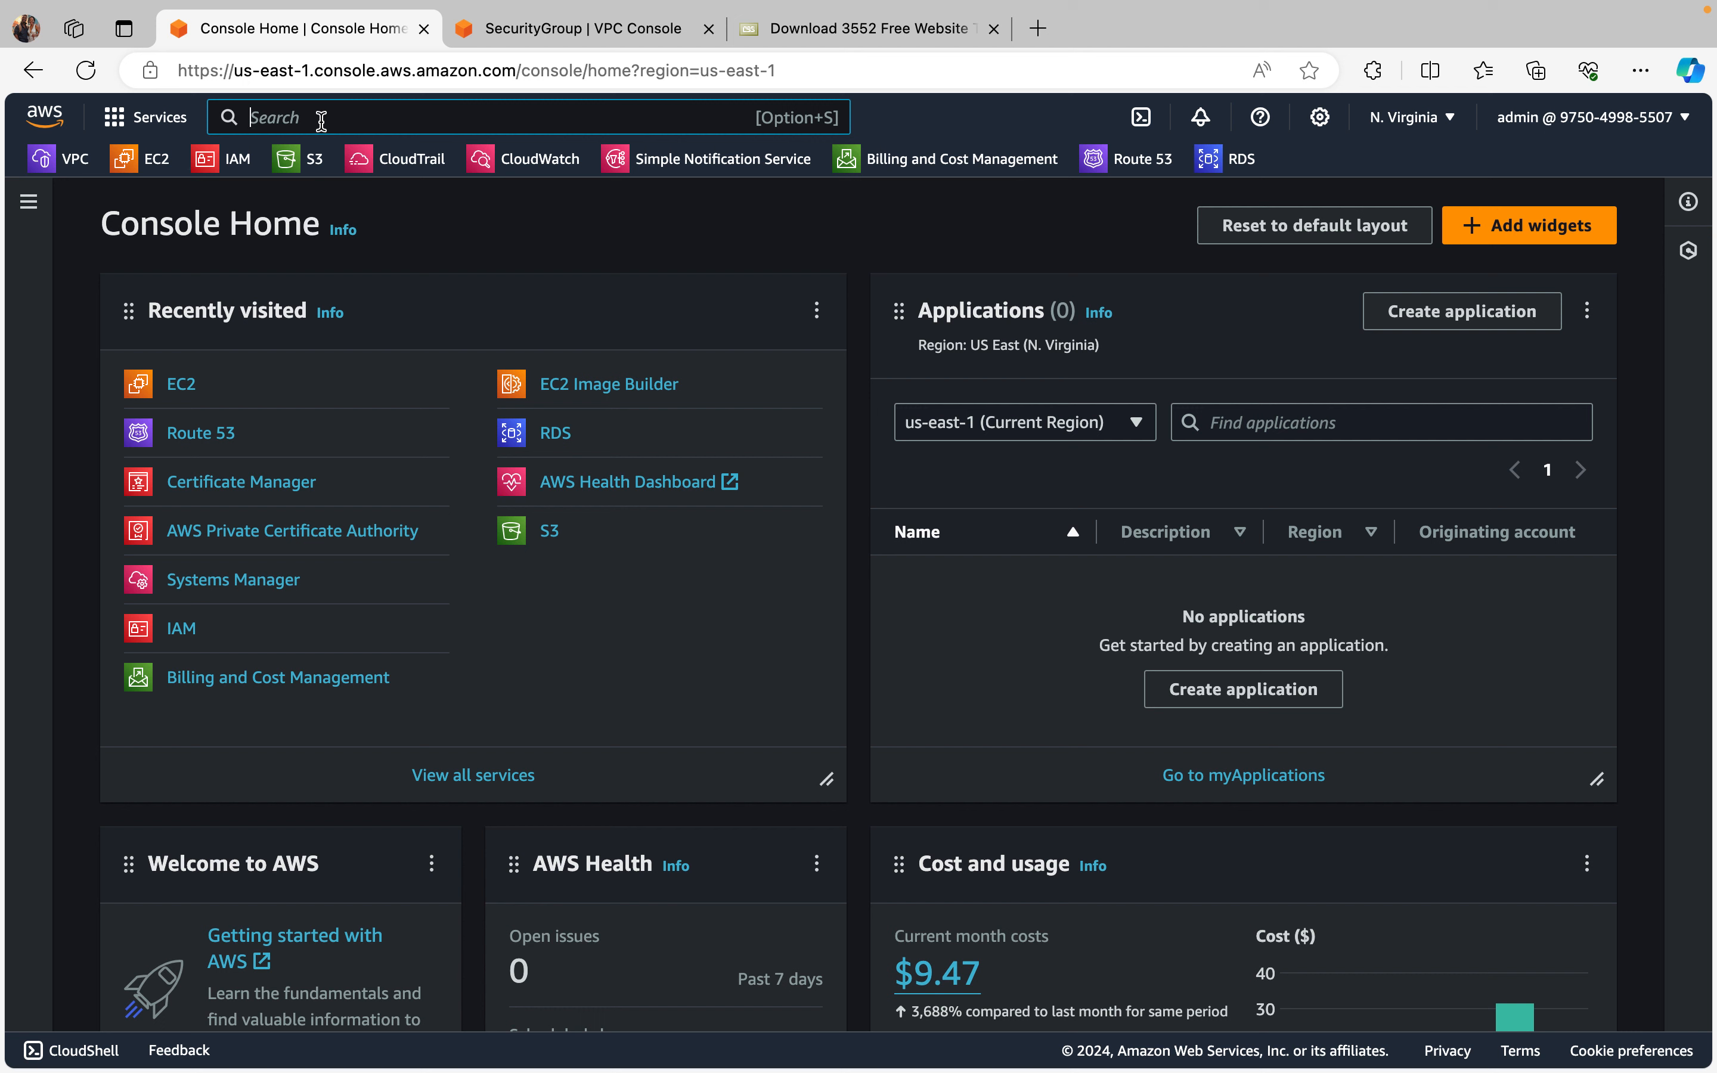
pyautogui.write('acm')
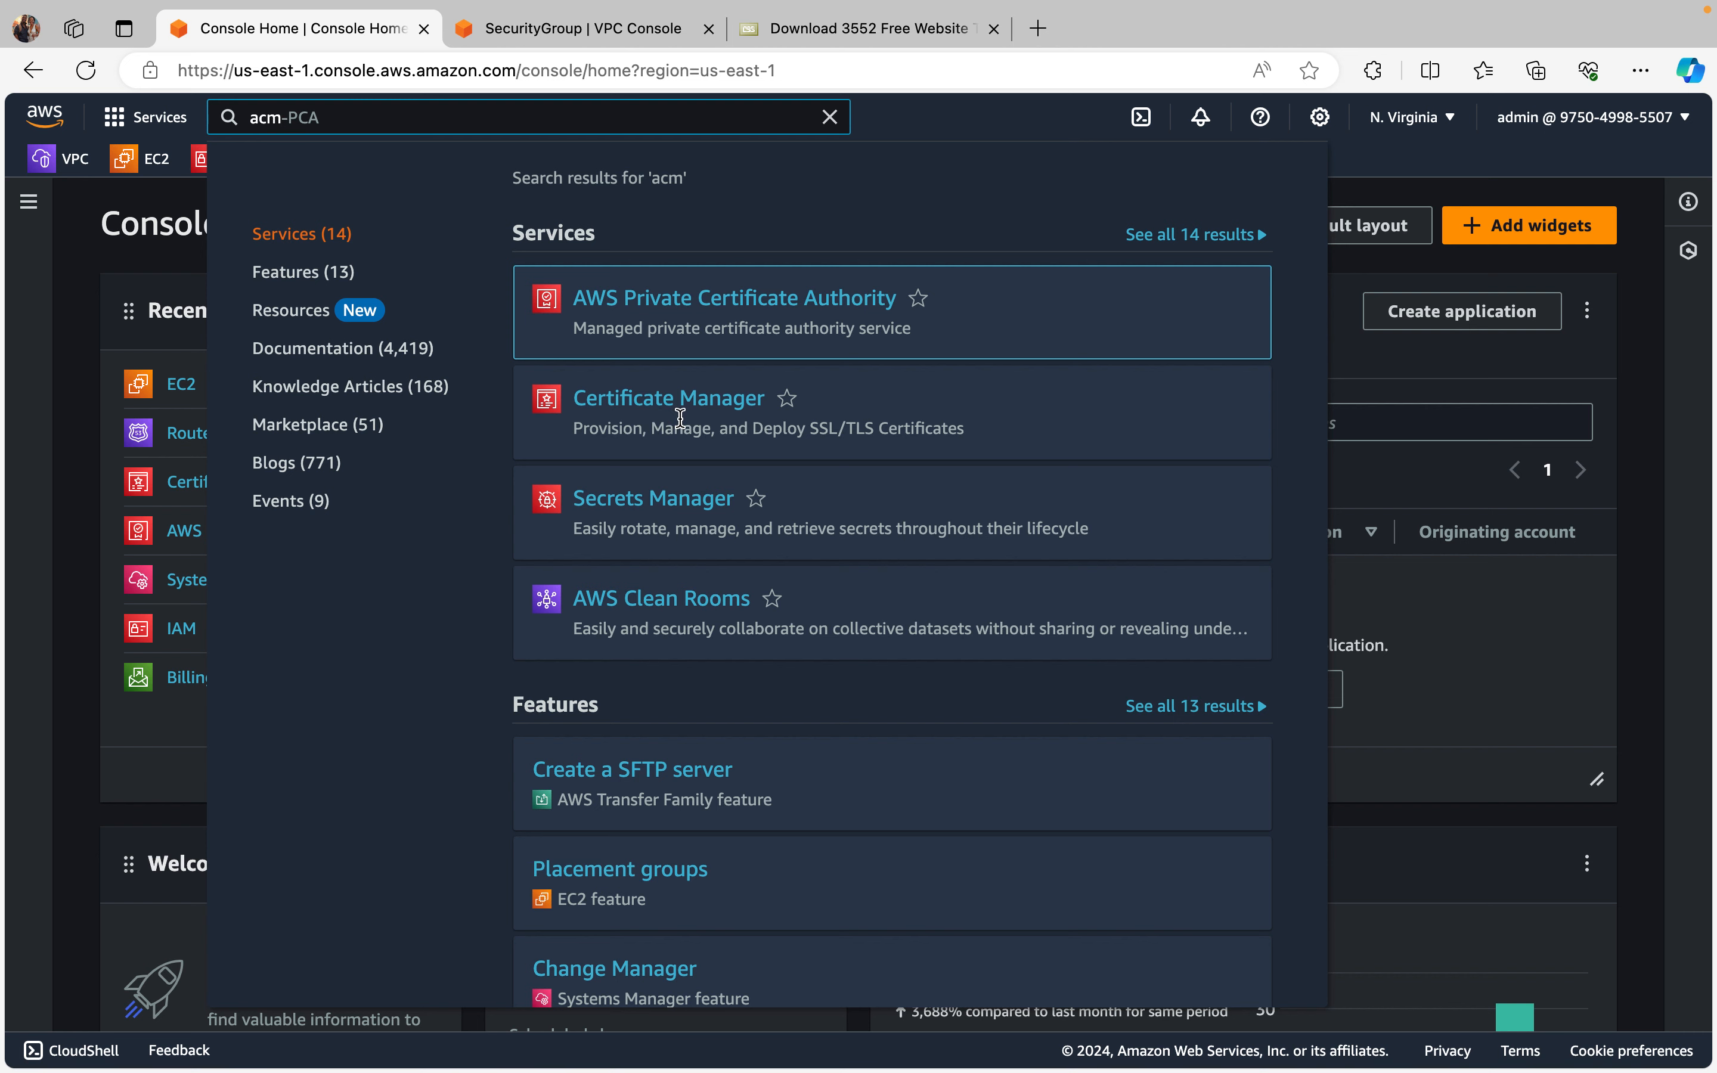
pyautogui.click(653, 399)
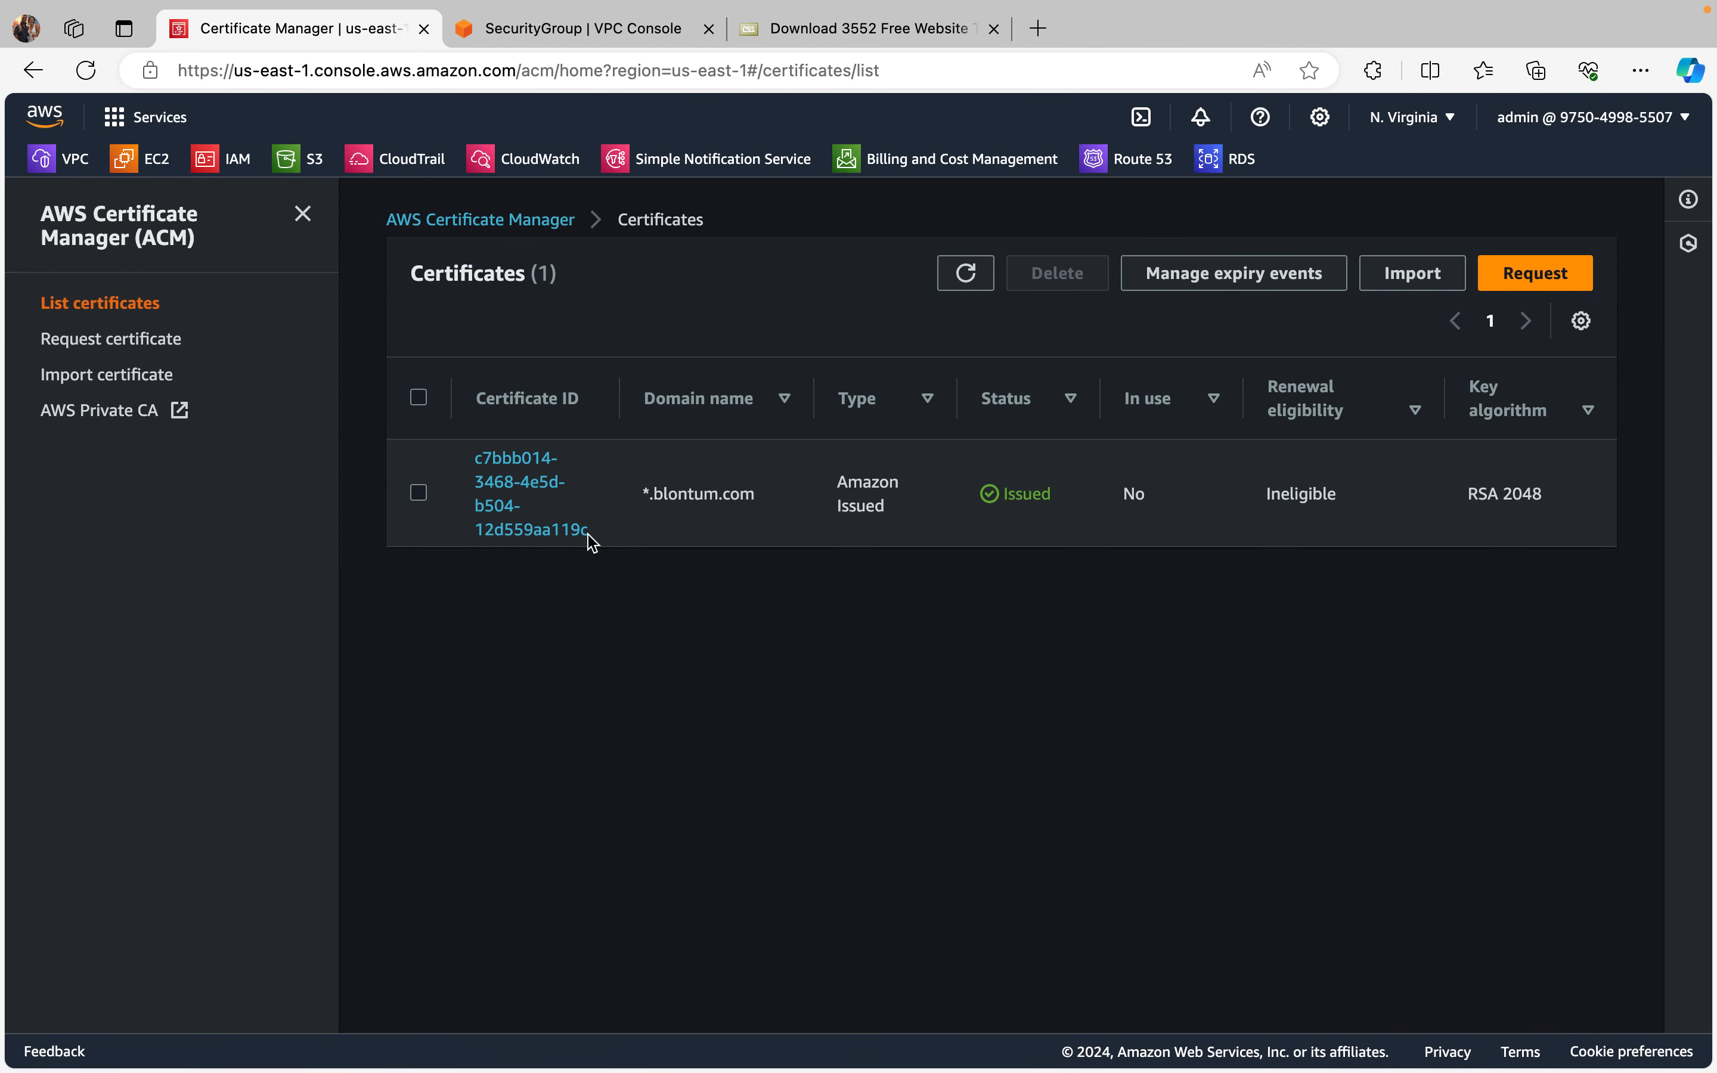
pyautogui.click(85, 340)
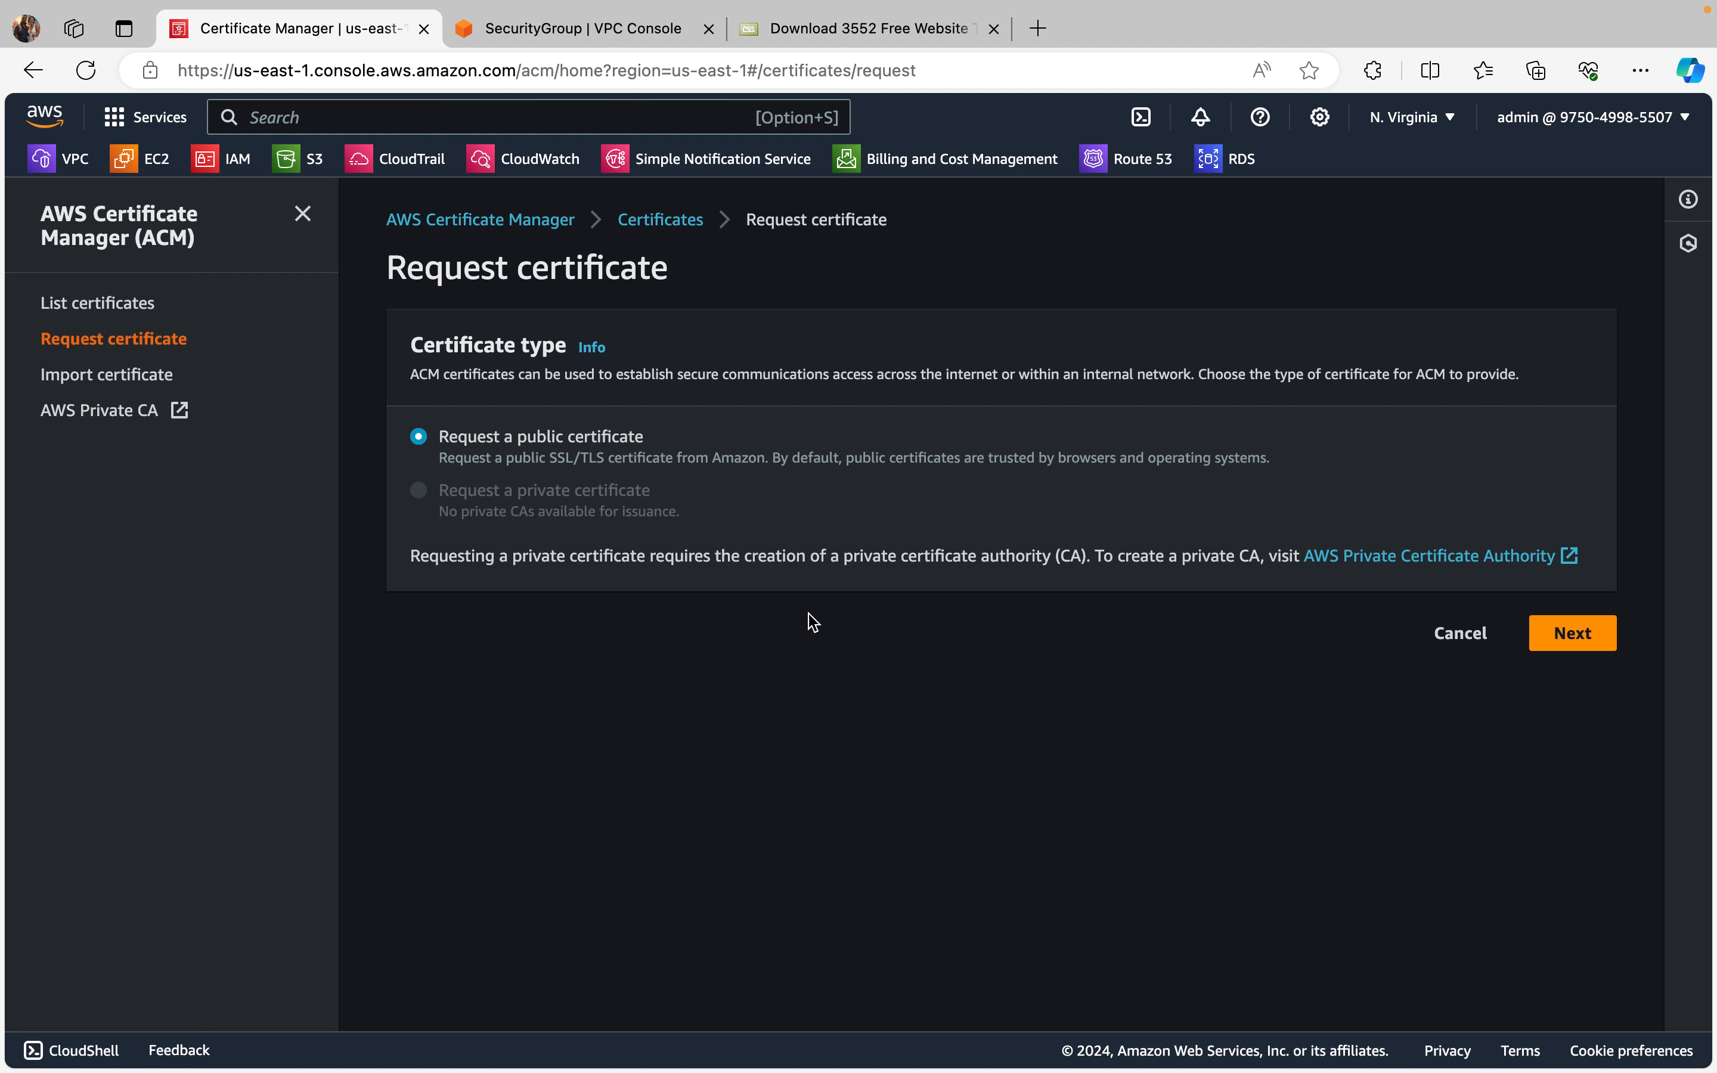
pyautogui.click(60, 169)
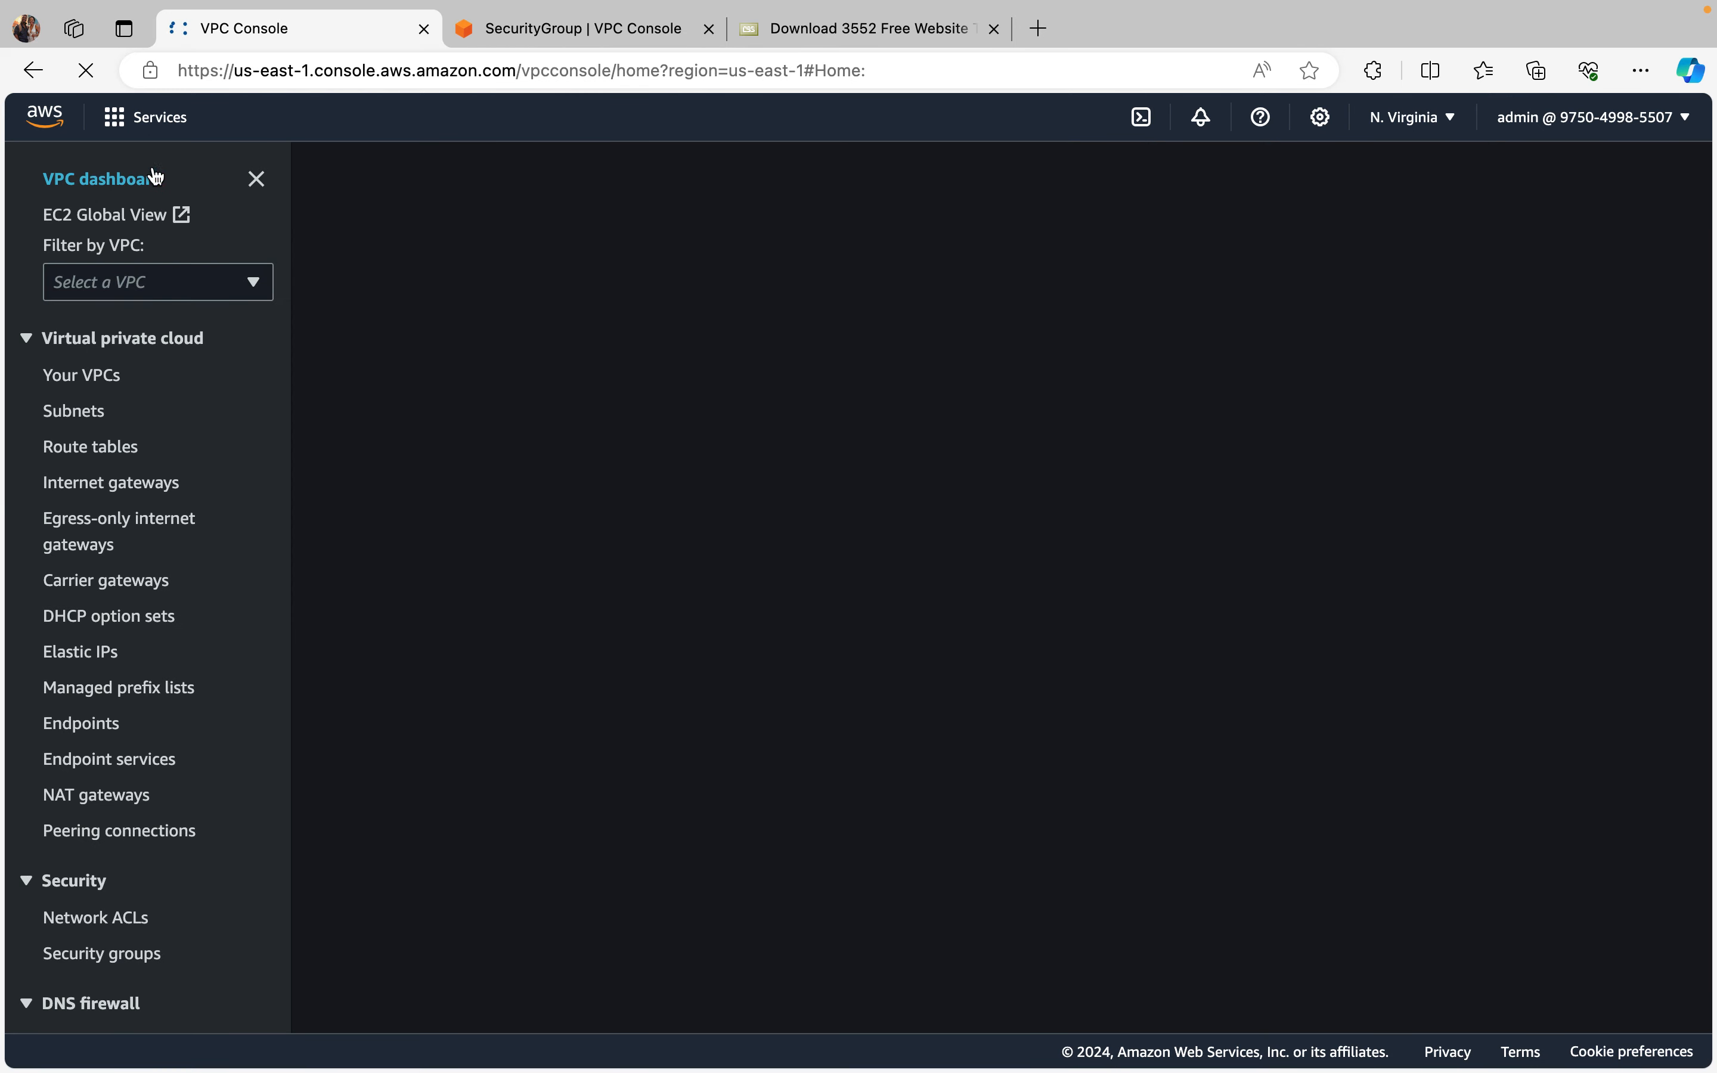
pyautogui.click(120, 125)
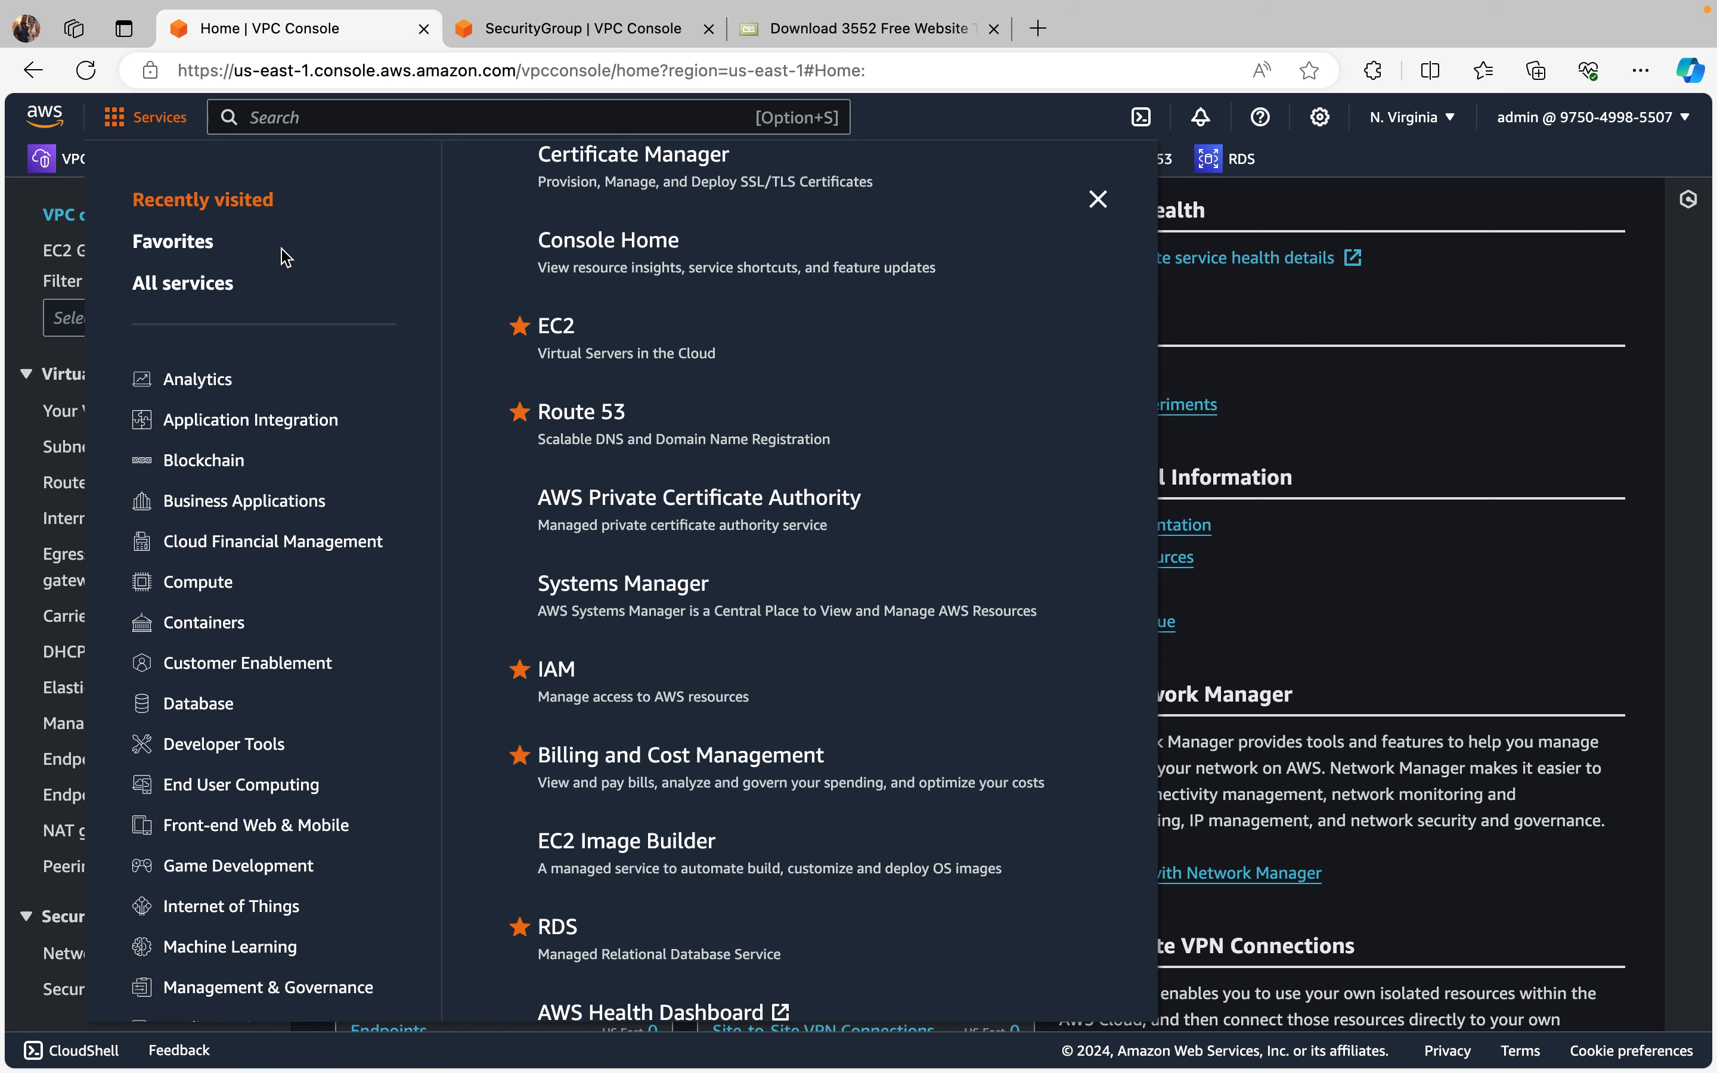
pyautogui.click(120, 126)
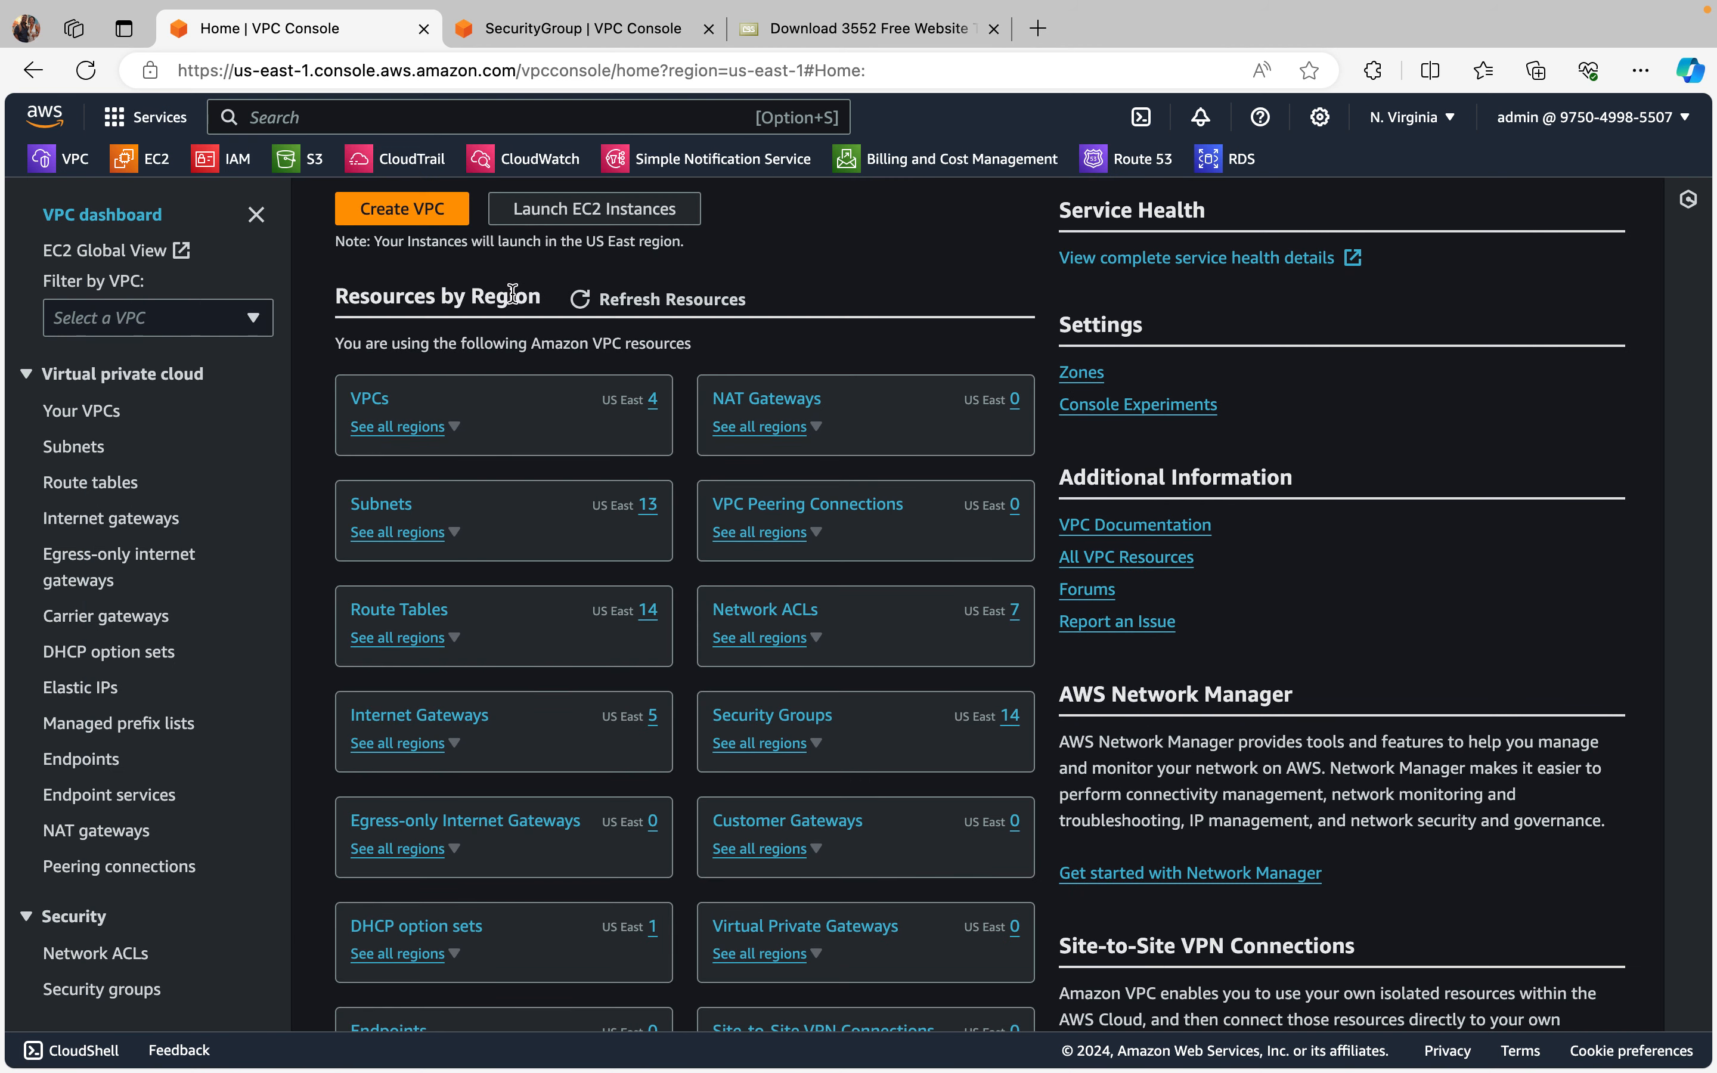
# Step: Go to EC2, view the running instances and open the load balancing target groups list
pyautogui.click(135, 164)
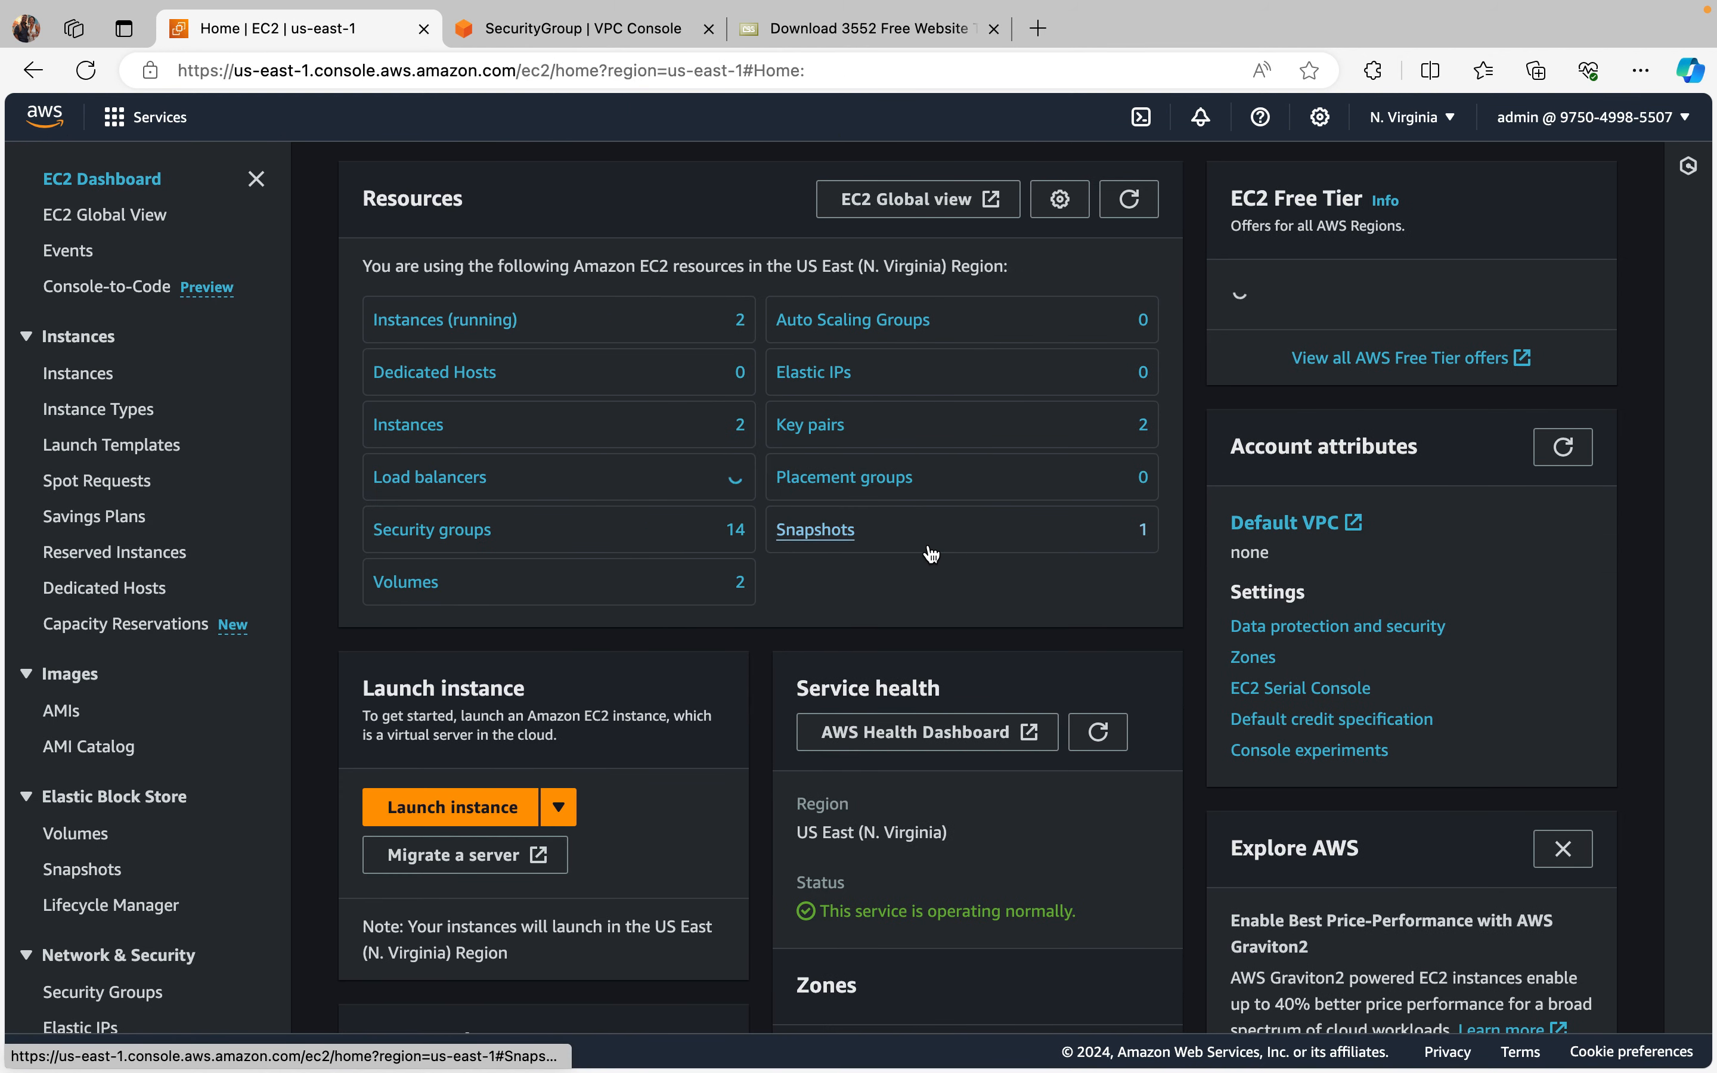
pyautogui.click(496, 375)
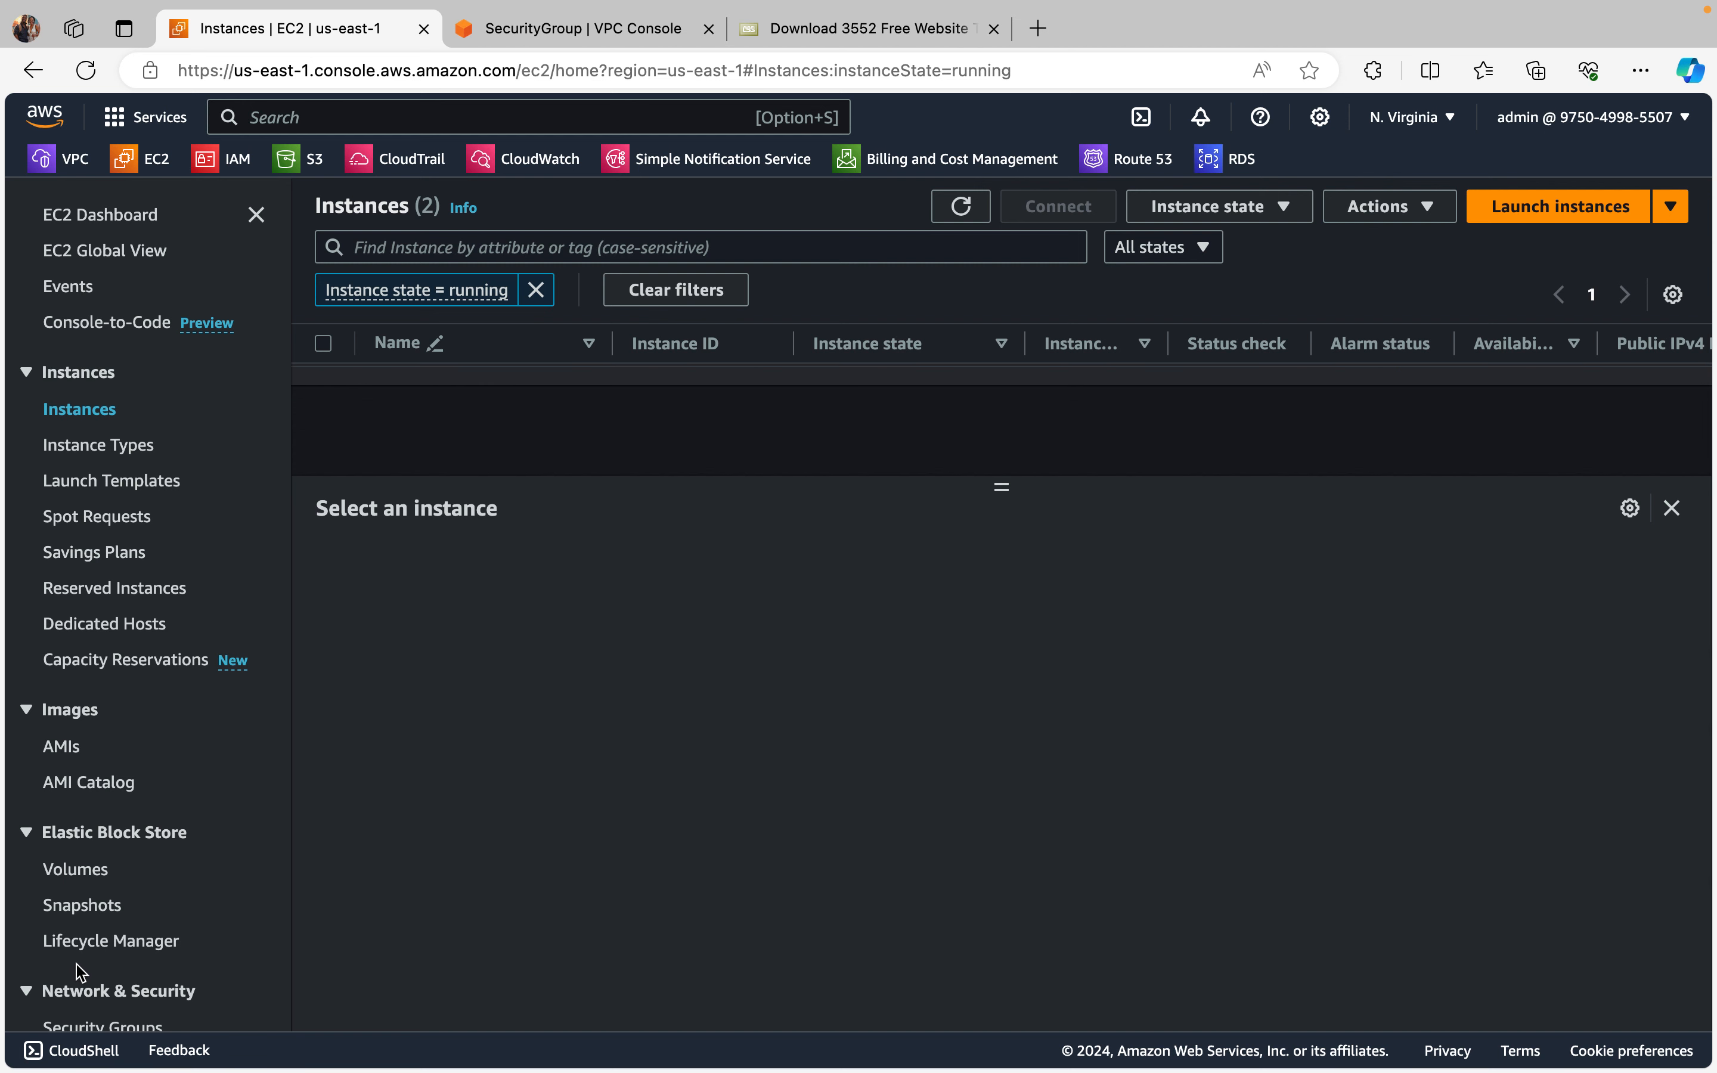
pyautogui.scroll(-2, 56, 979)
pyautogui.scroll(-5, 127, 869)
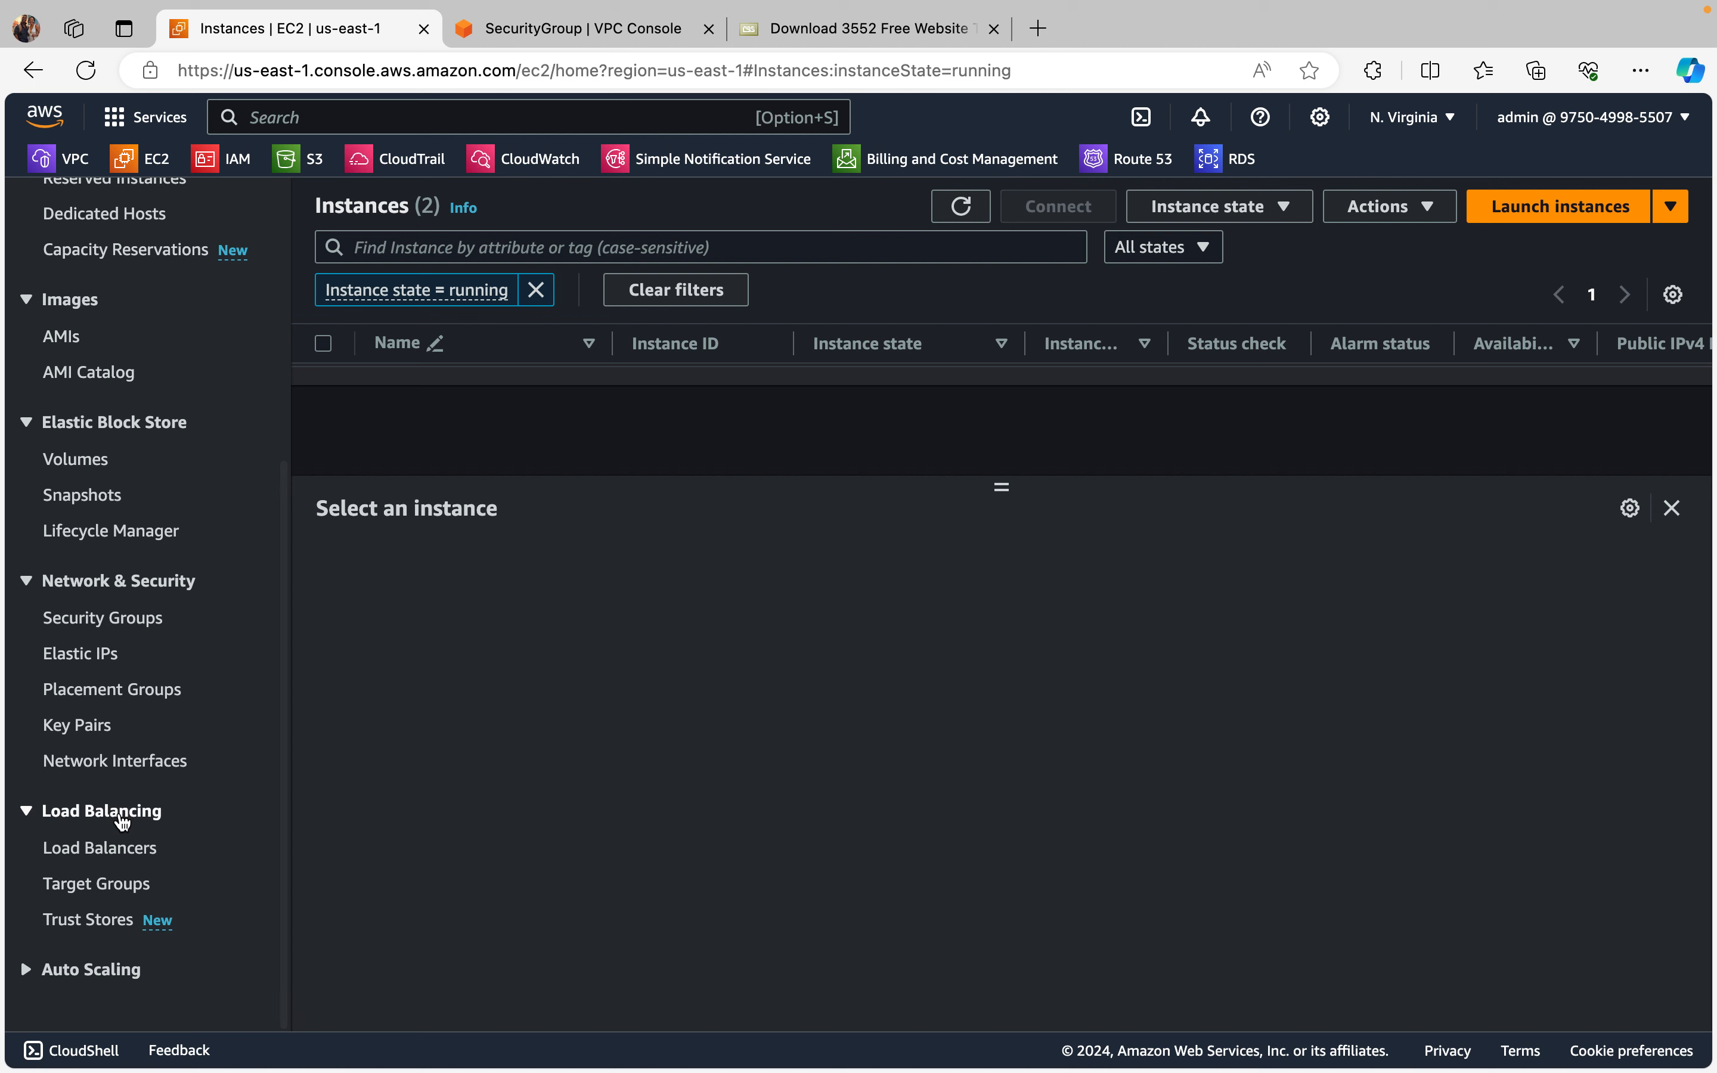
pyautogui.click(103, 887)
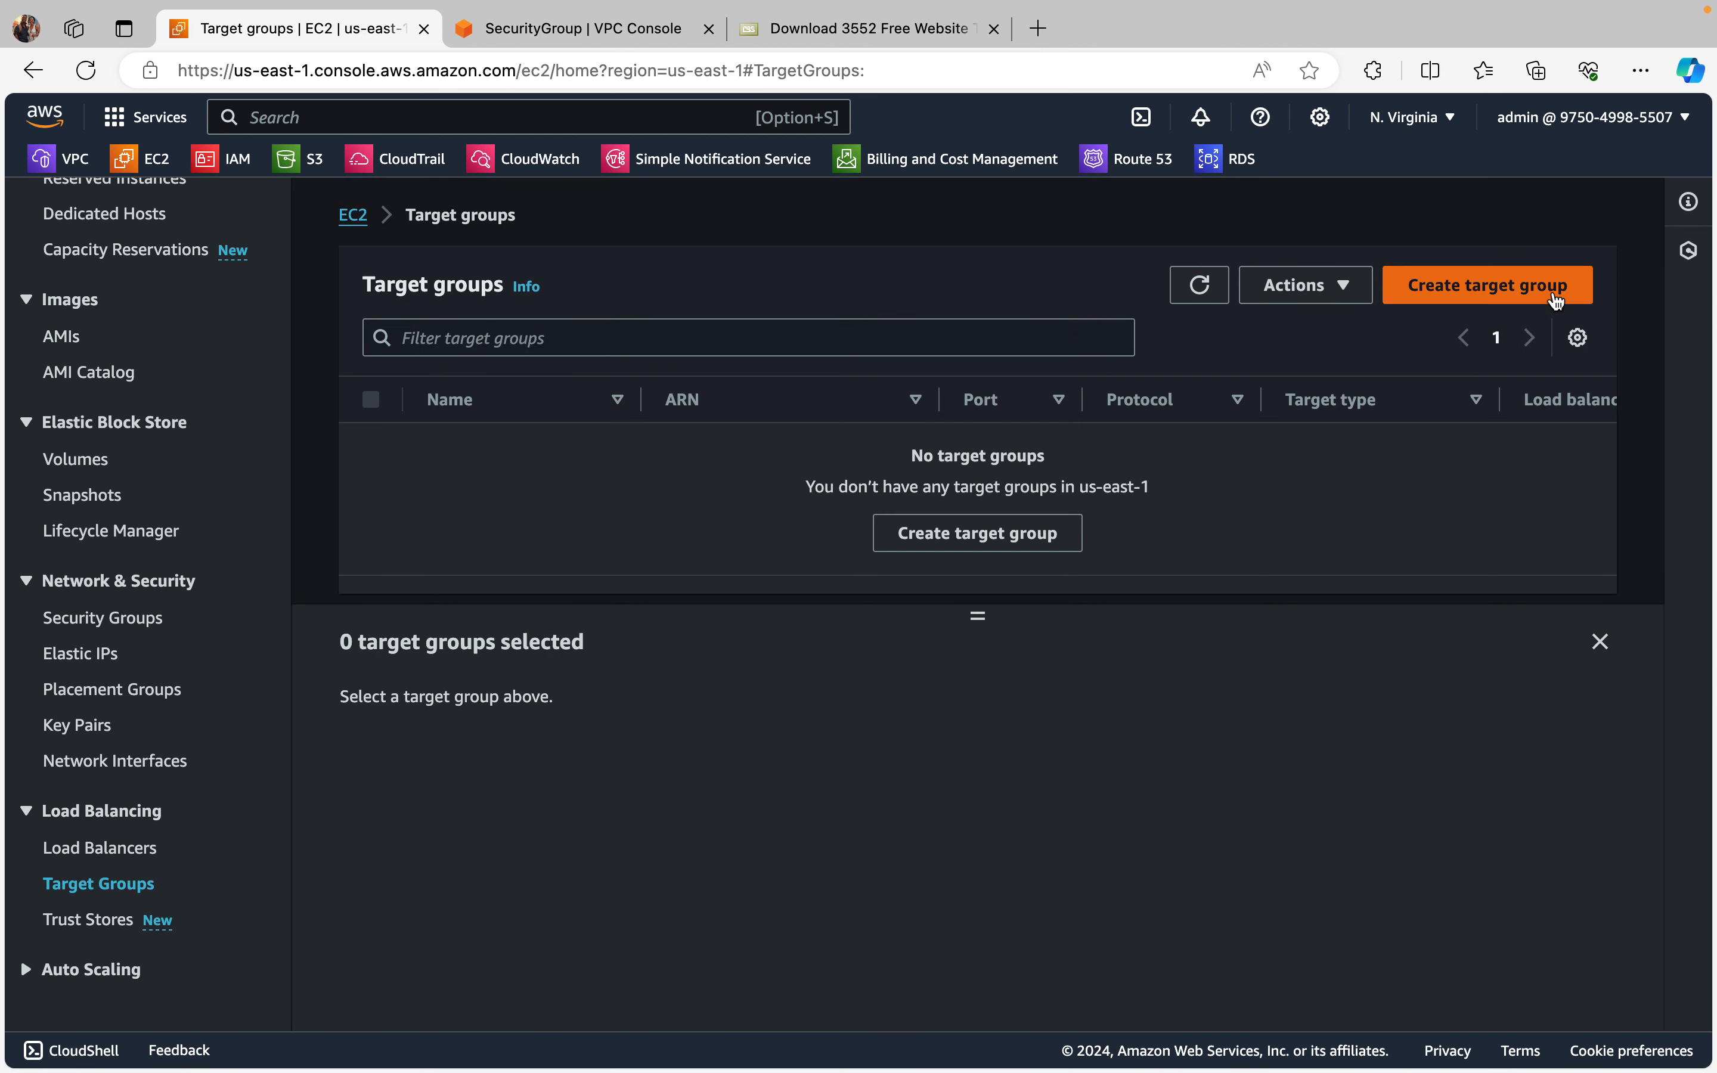
# Step: Start a new target group for the Instances target type and name it test-tg
pyautogui.click(1536, 284)
pyautogui.scroll(-6, 1049, 507)
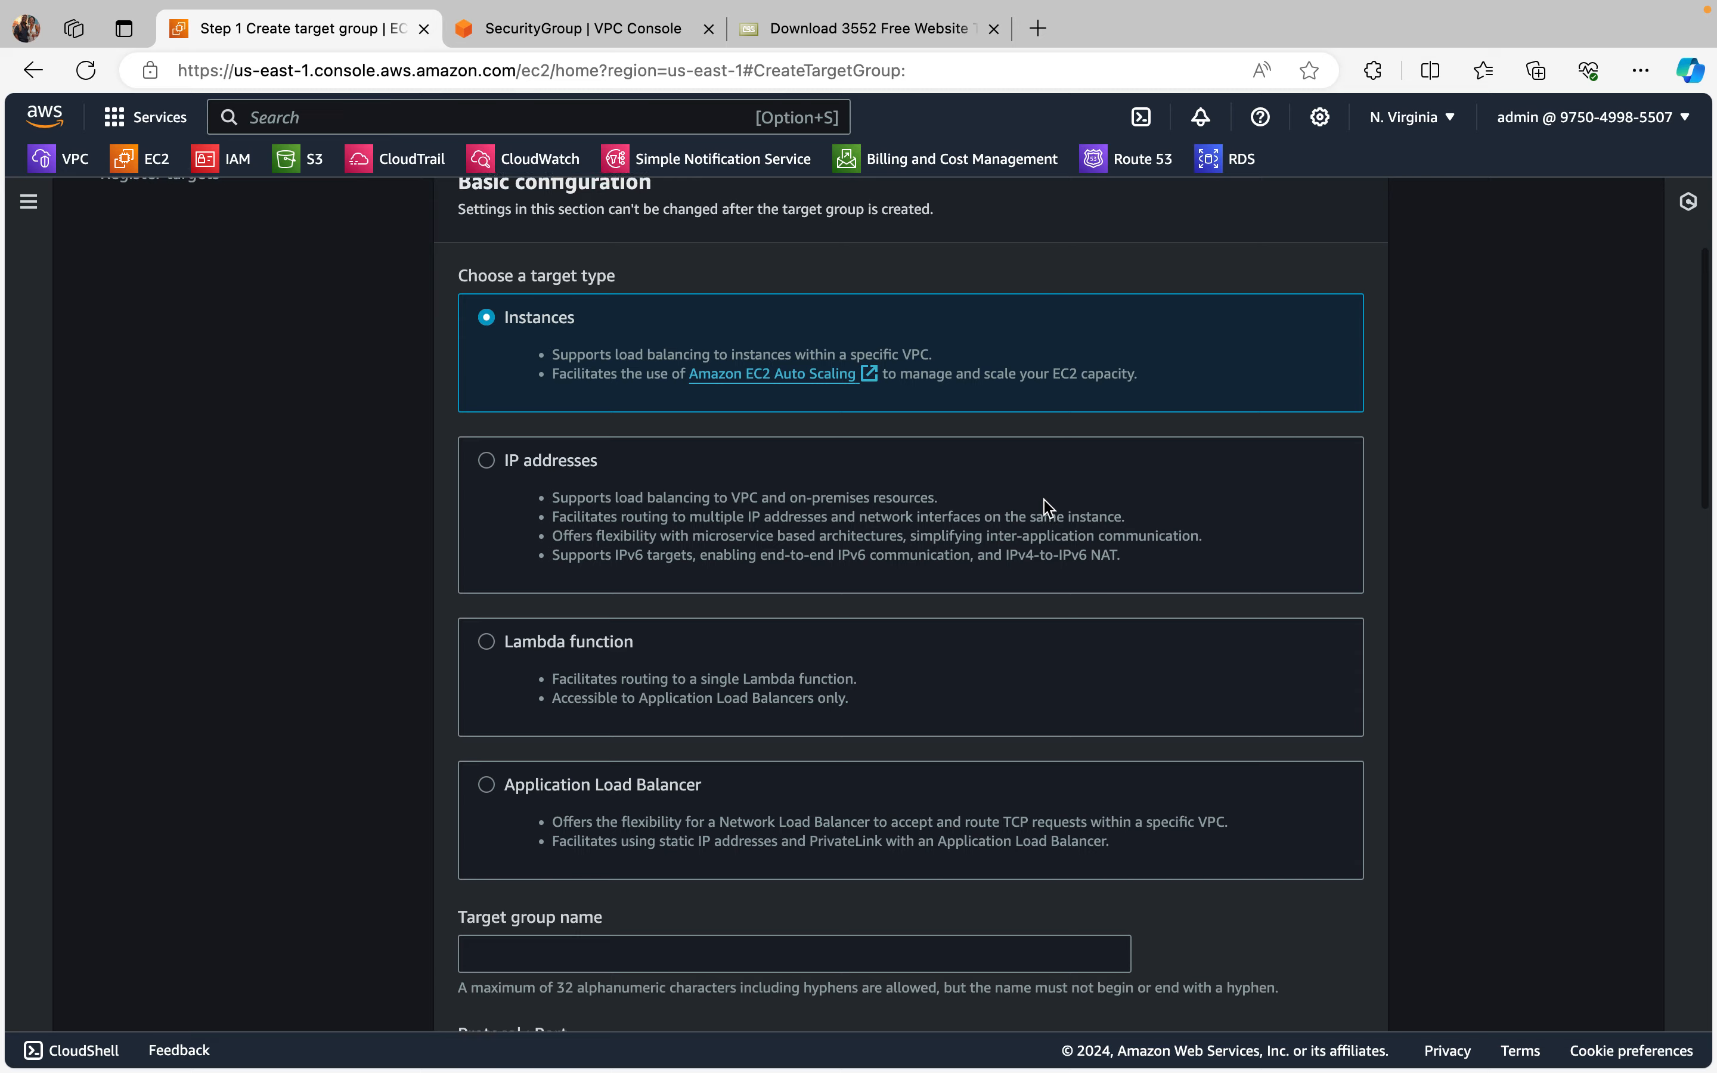
pyautogui.scroll(6, 1049, 507)
pyautogui.scroll(-1, 1042, 502)
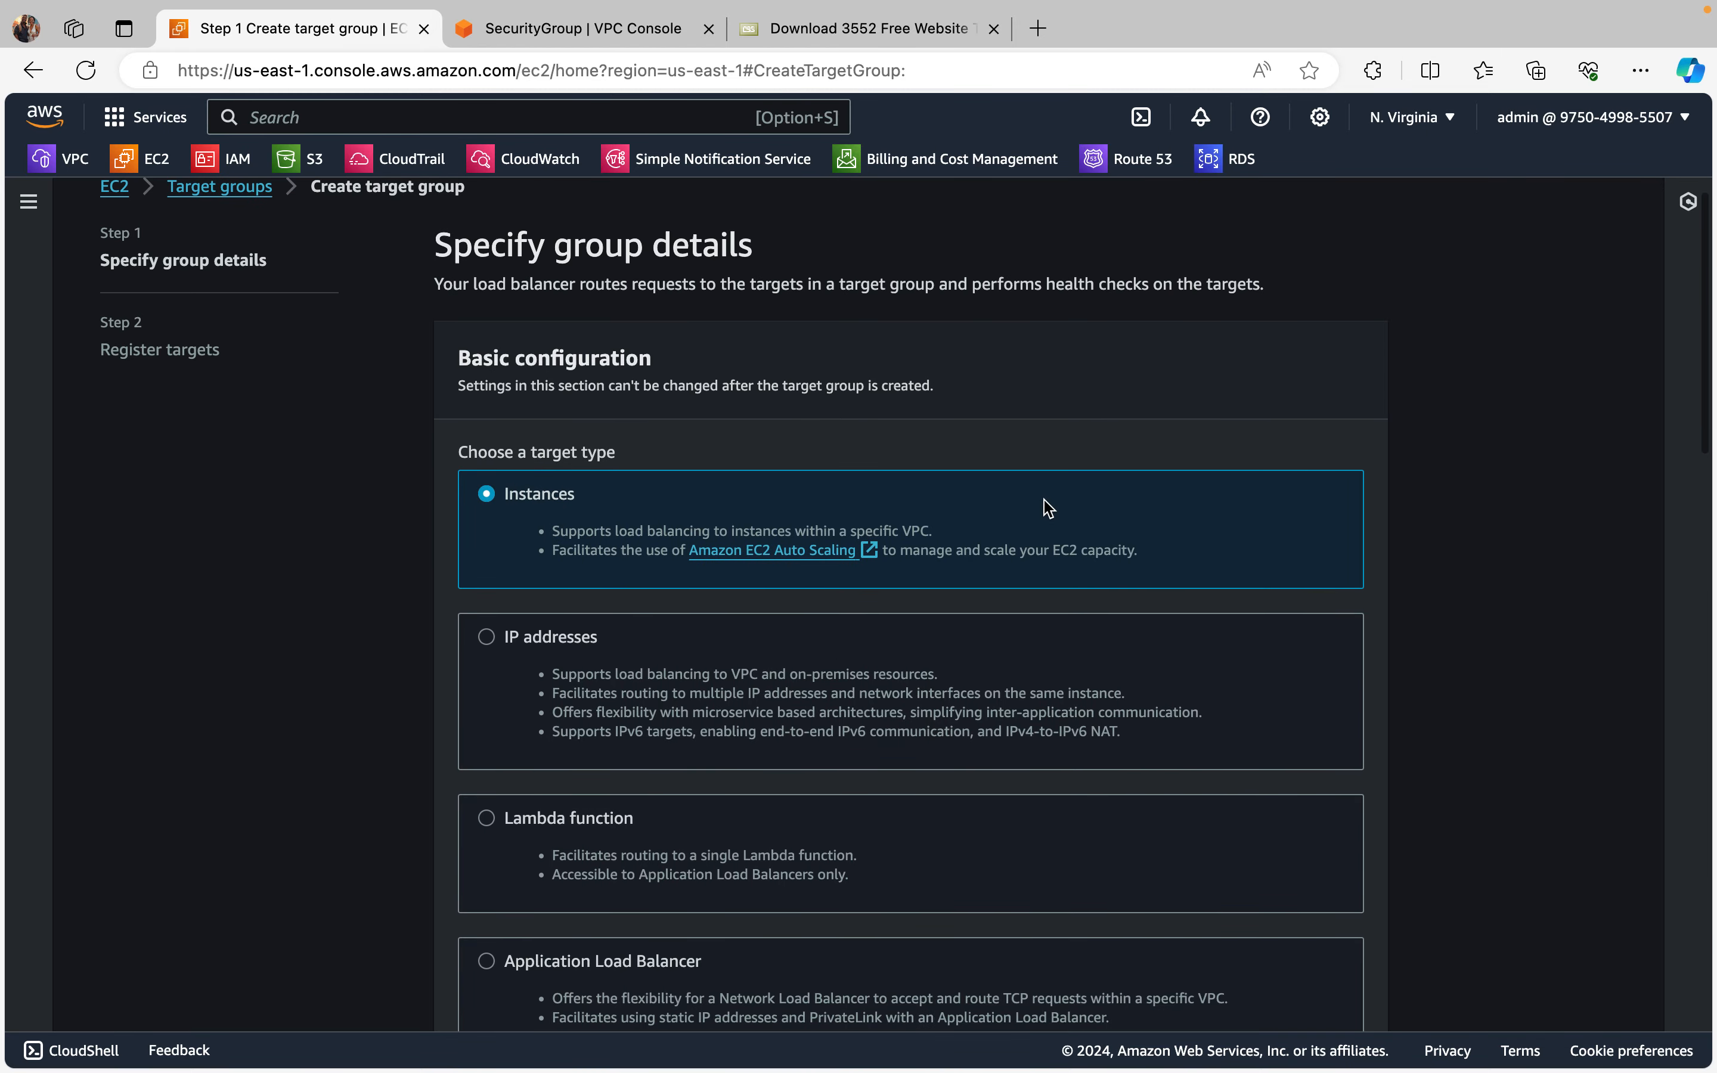
pyautogui.scroll(-3, 874, 470)
pyautogui.scroll(-4, 874, 470)
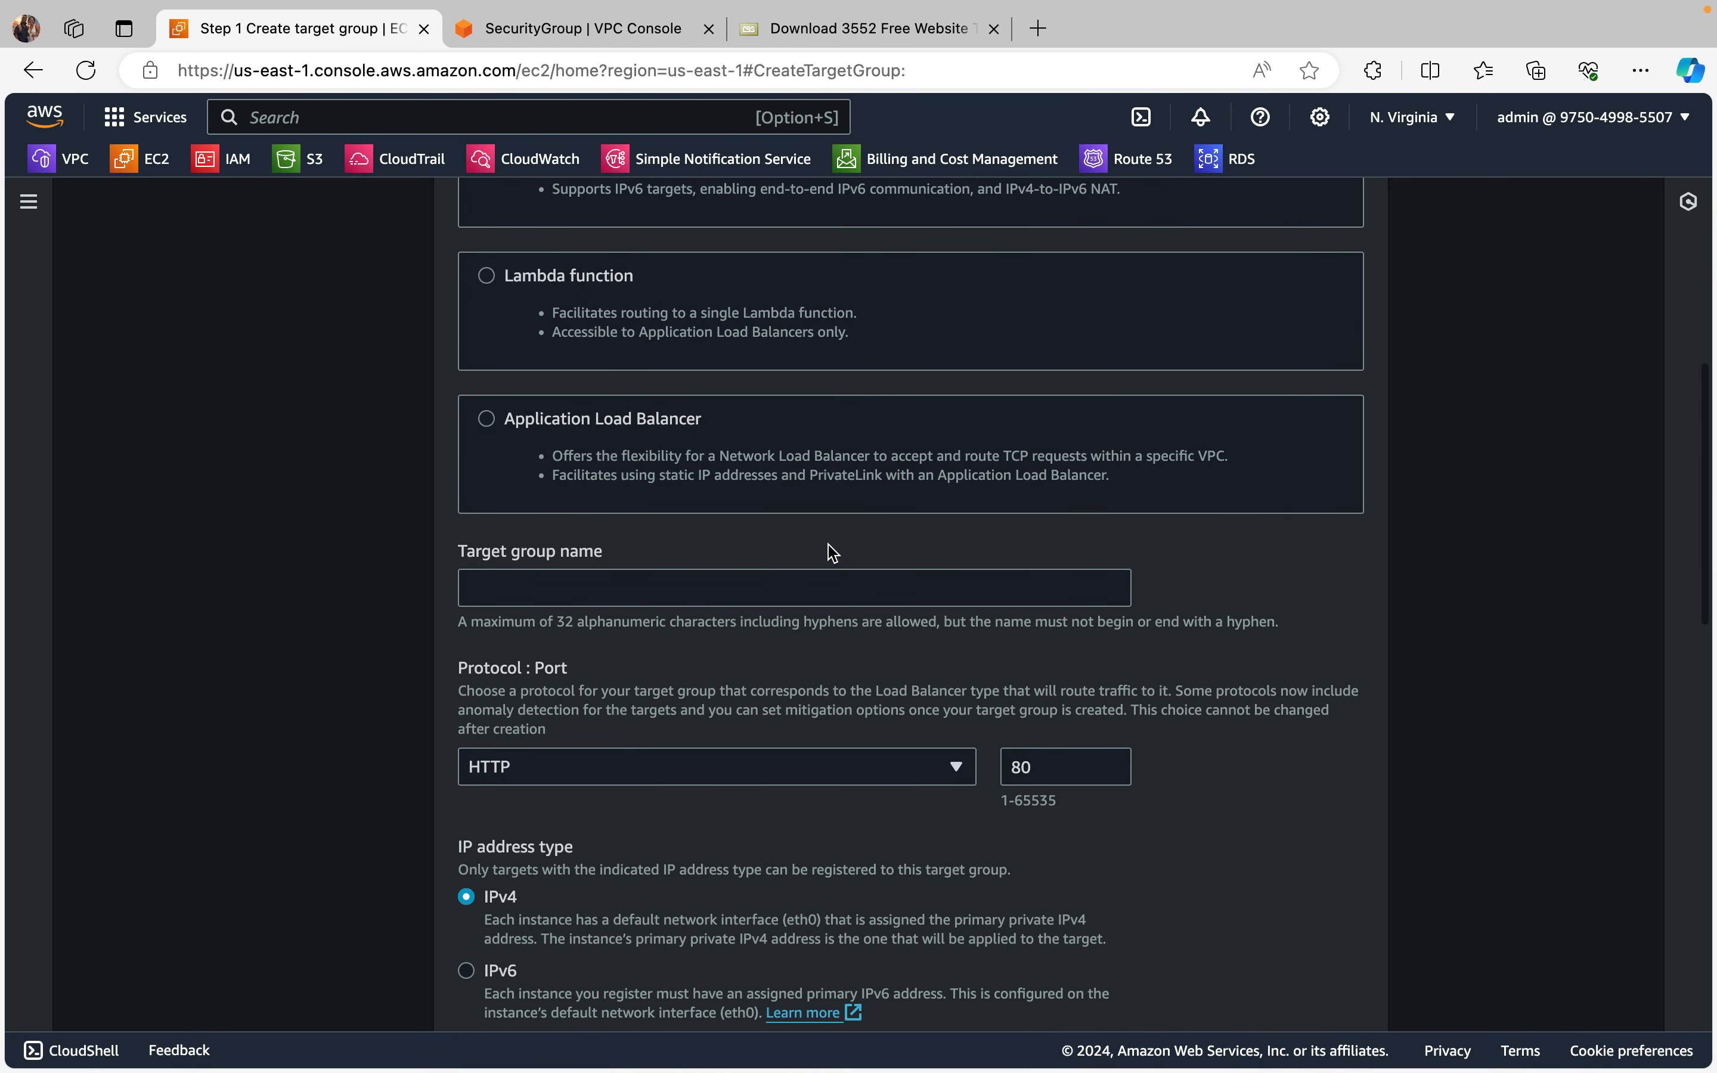
pyautogui.click(679, 591)
pyautogui.write('targ')
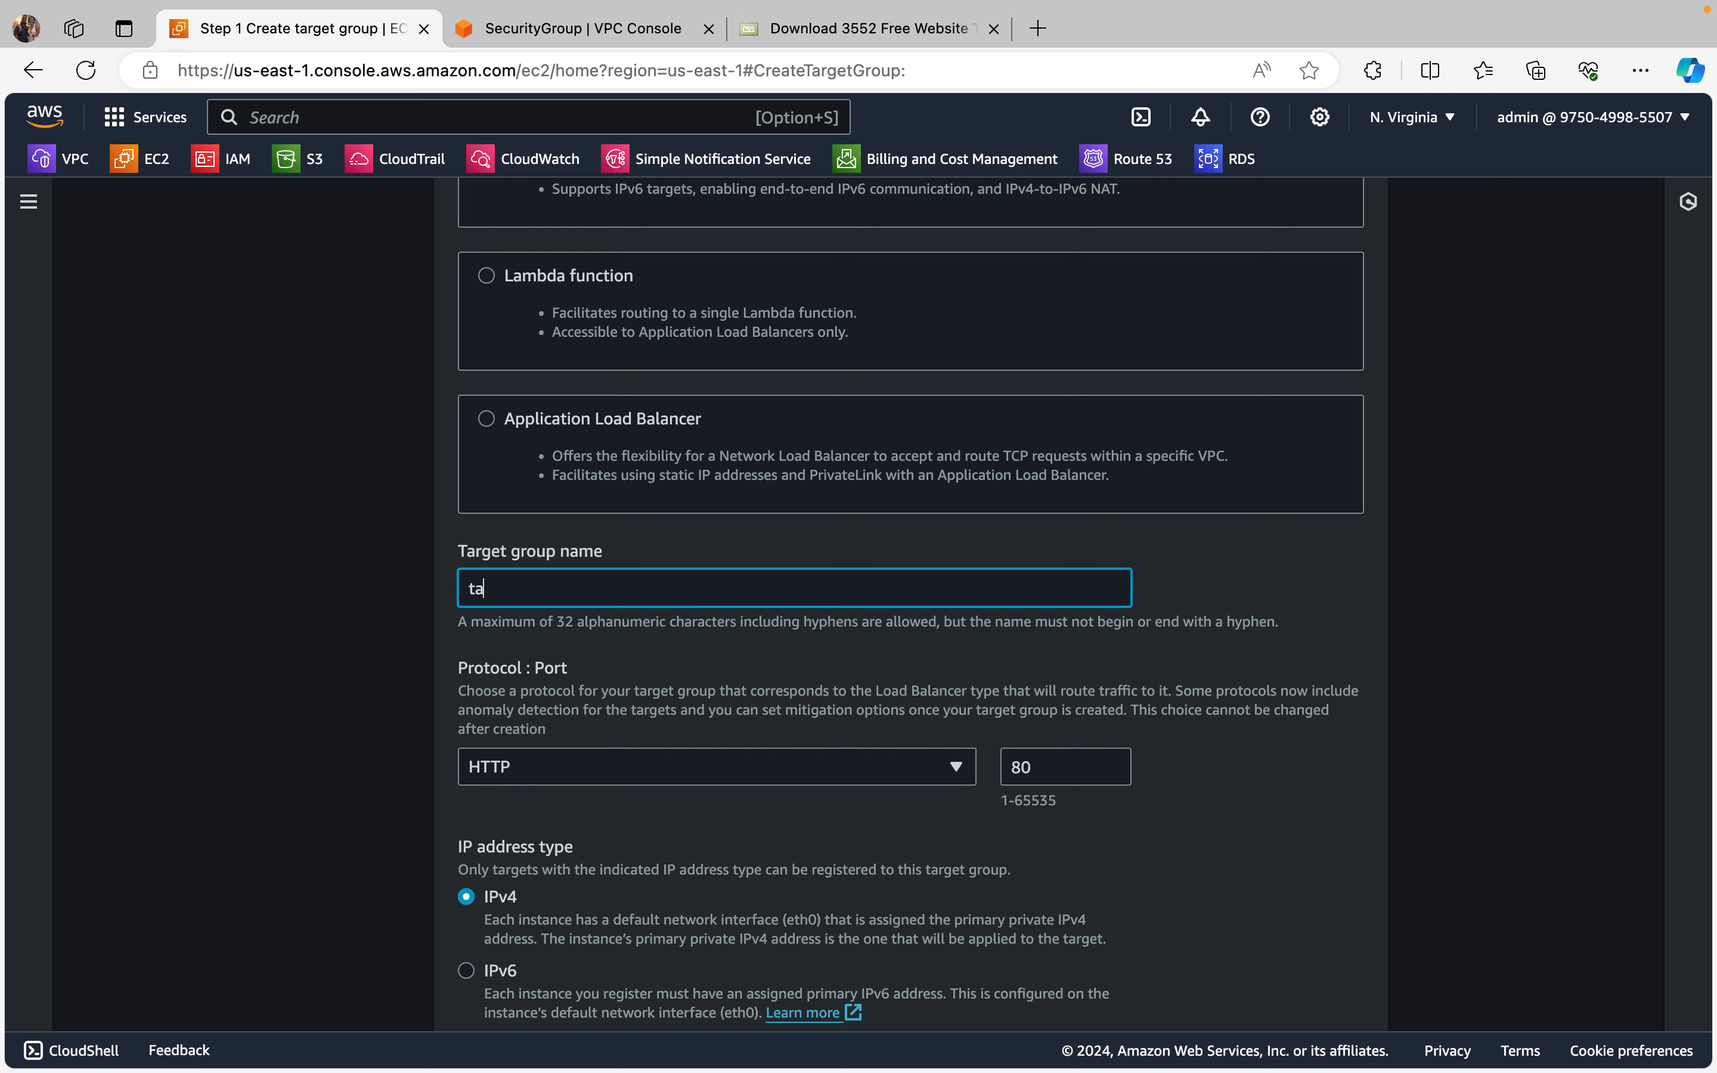
pyautogui.press('BackSpace')
pyautogui.press('BackSpace')
pyautogui.press('BackSpace')
pyautogui.press('BackSpace')
pyautogui.write('t')
pyautogui.press('BackSpace')
pyautogui.write('test-tg')
# Step: Assign awesome-vpc-vpc as the target group's VPC and continue to target registration with the default HTTP health check
pyautogui.scroll(-8, 848, 500)
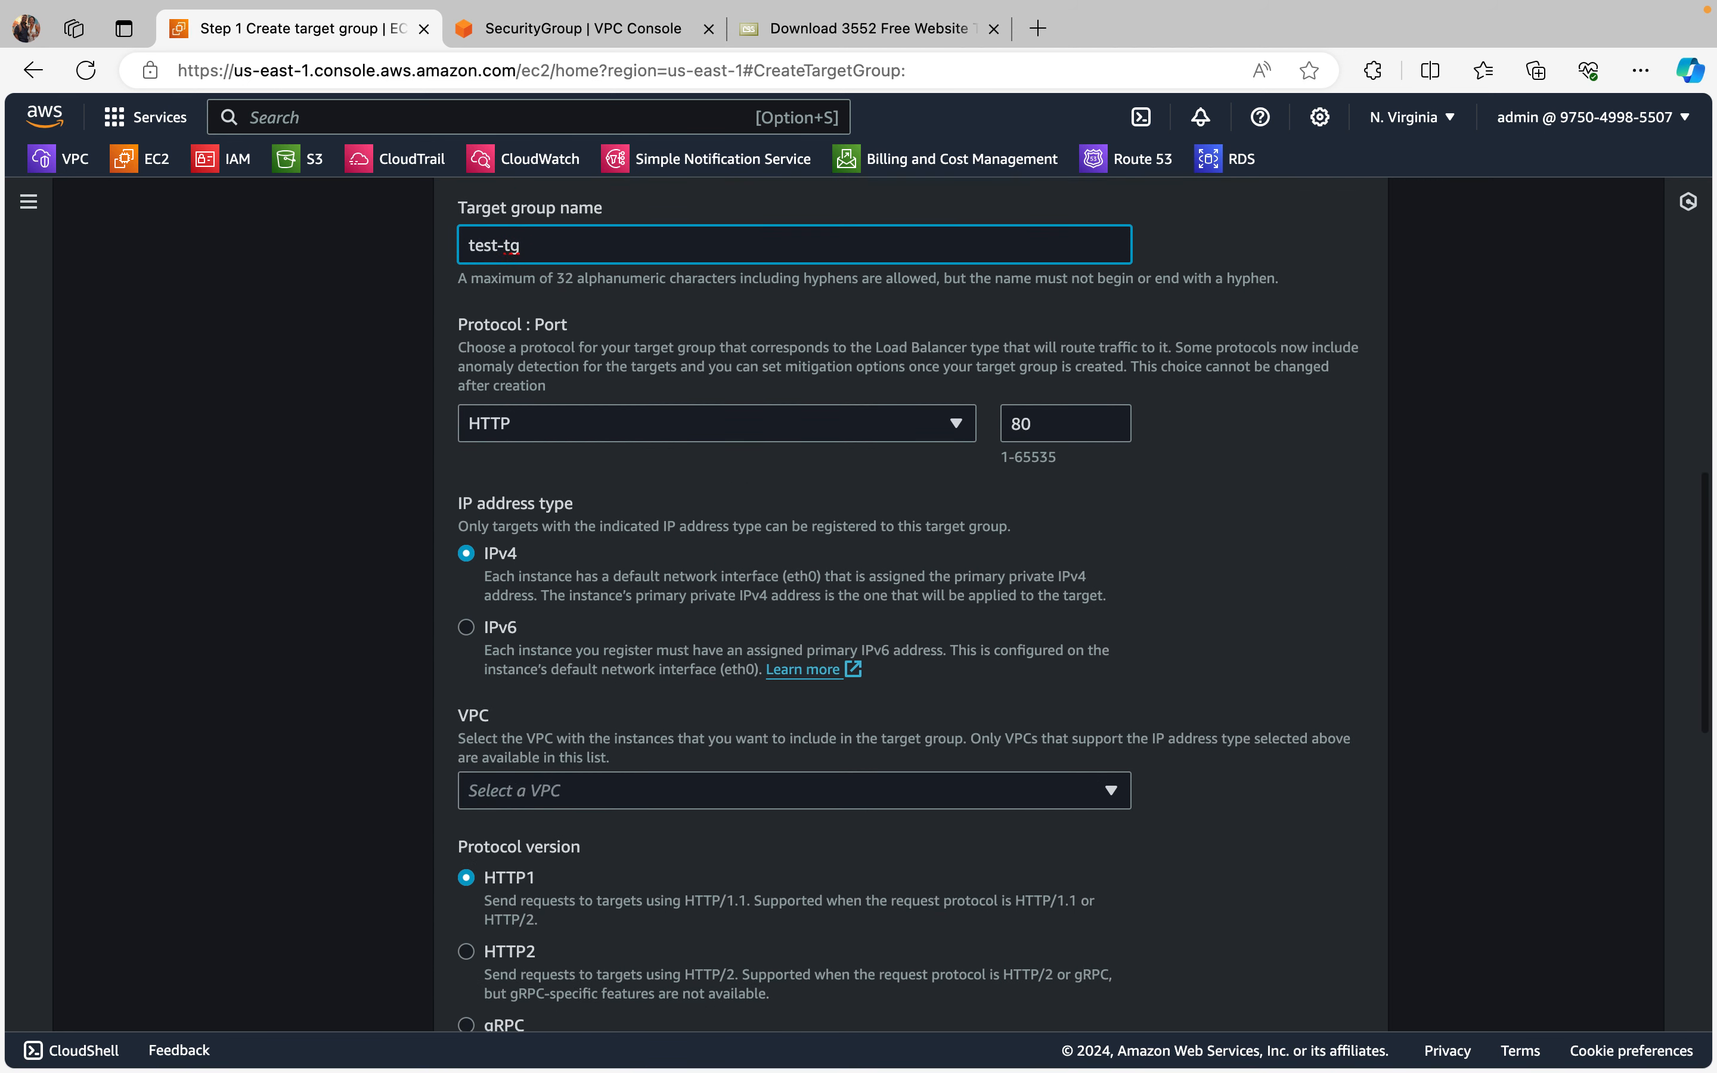
pyautogui.scroll(-1, 854, 664)
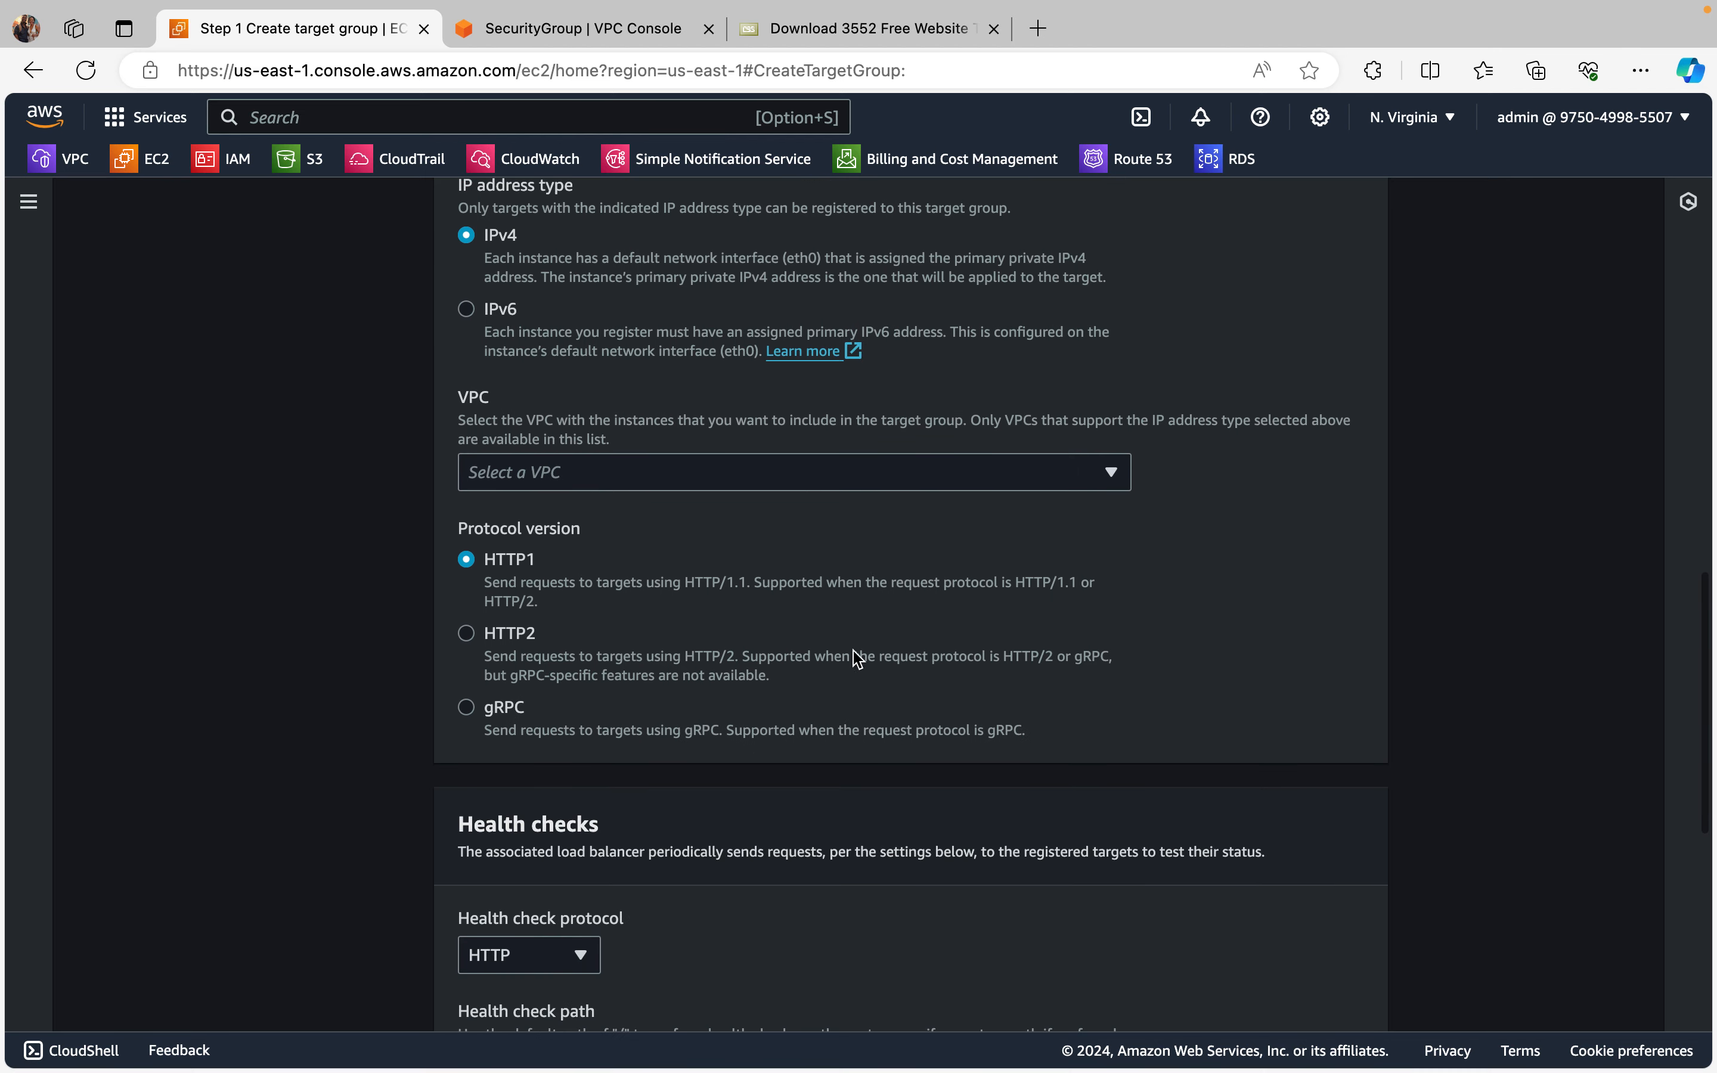
pyautogui.click(1110, 472)
pyautogui.click(773, 633)
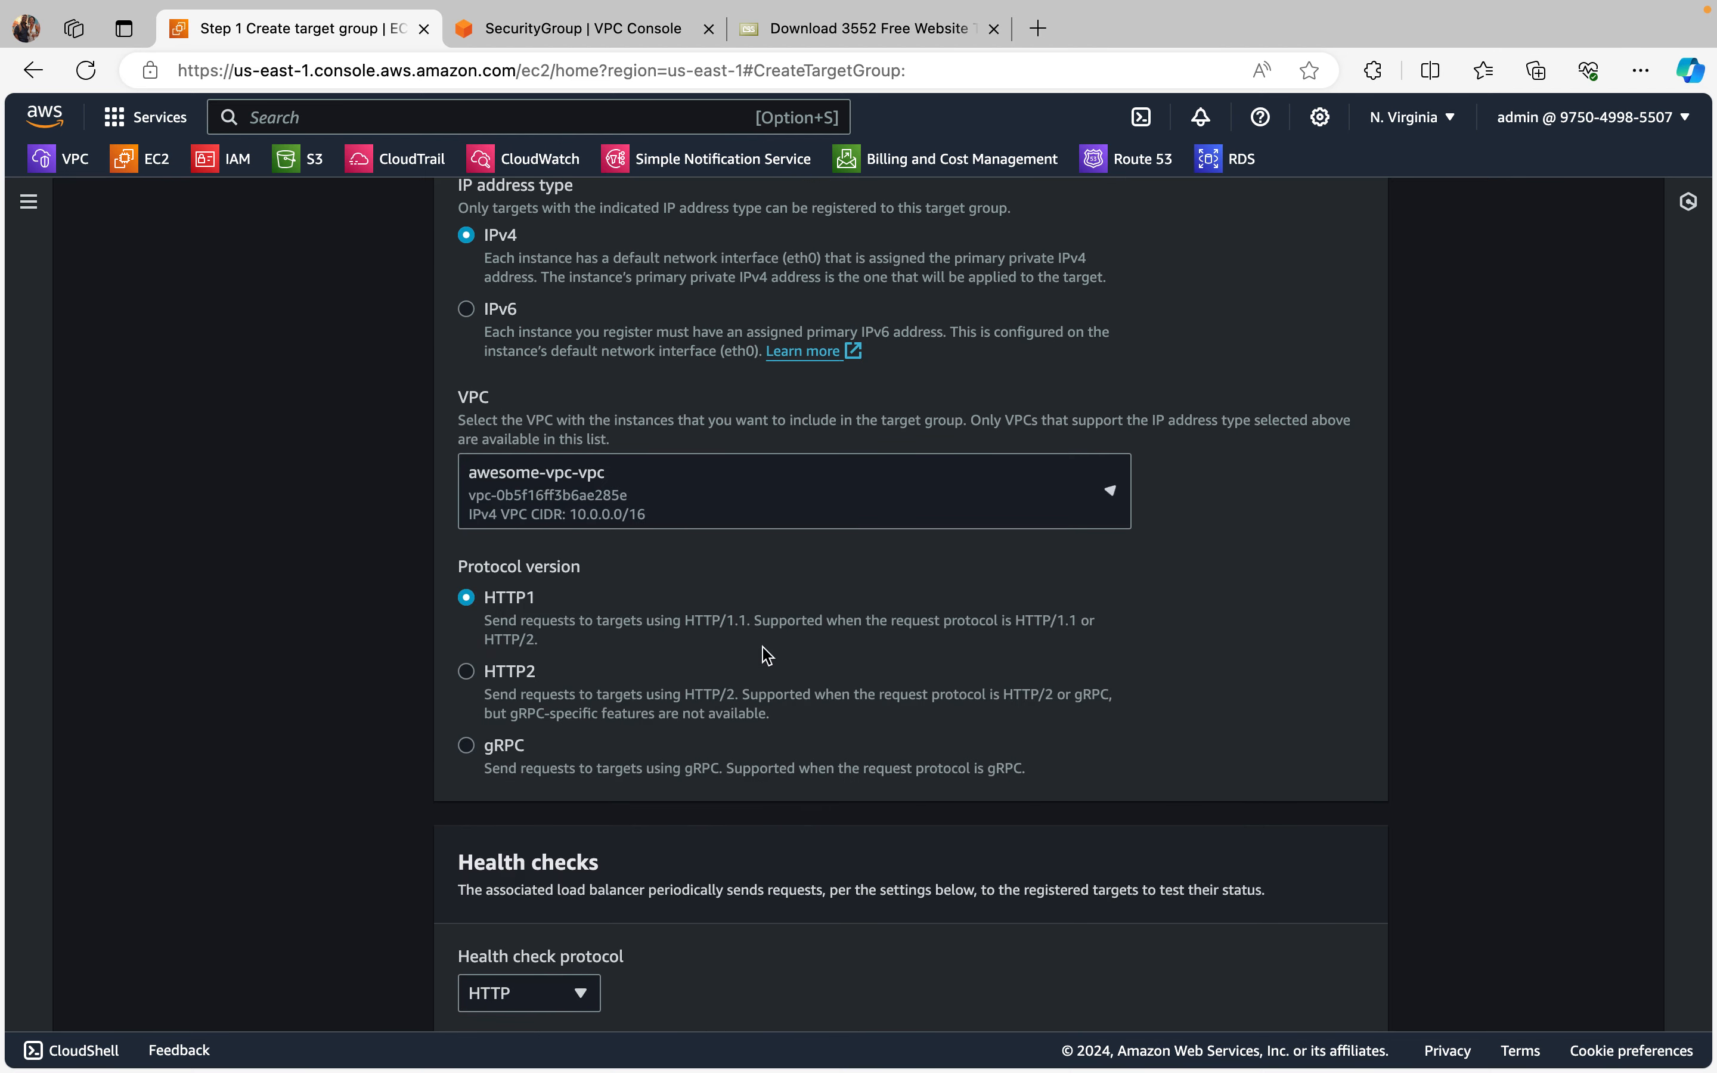
pyautogui.scroll(-1, 814, 513)
pyautogui.scroll(-2, 841, 596)
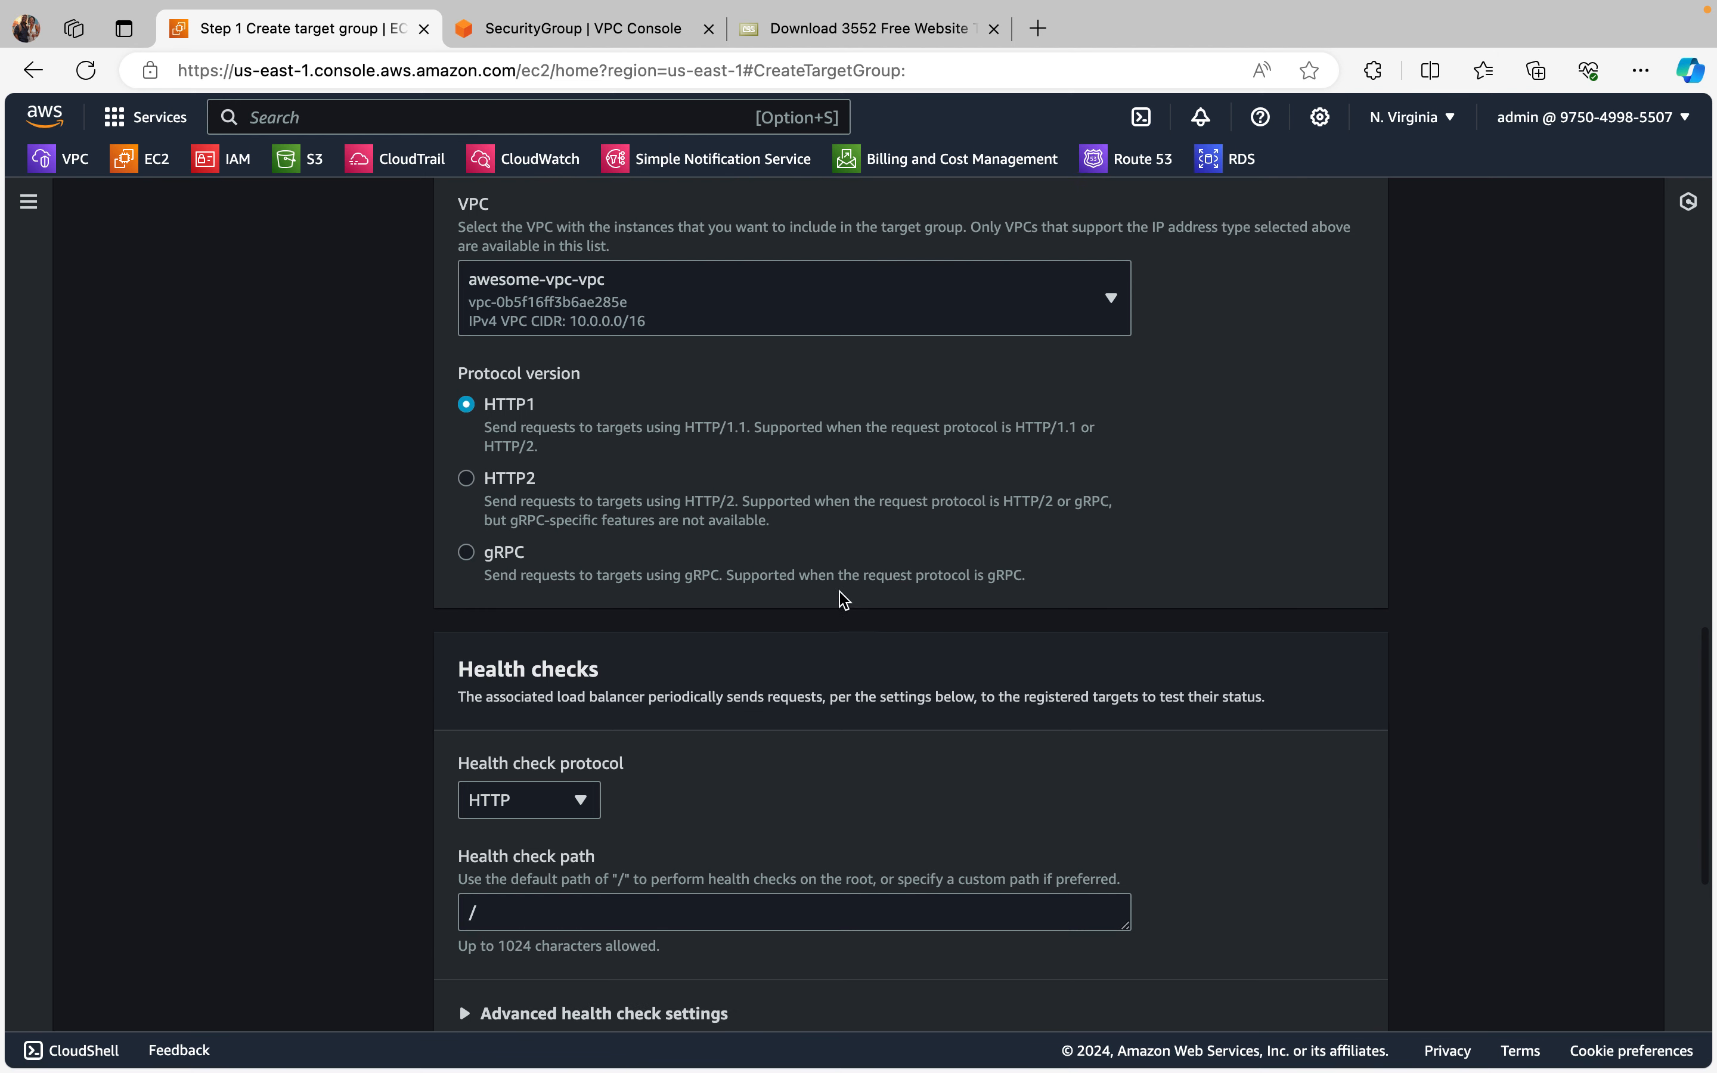
pyautogui.scroll(-3, 816, 670)
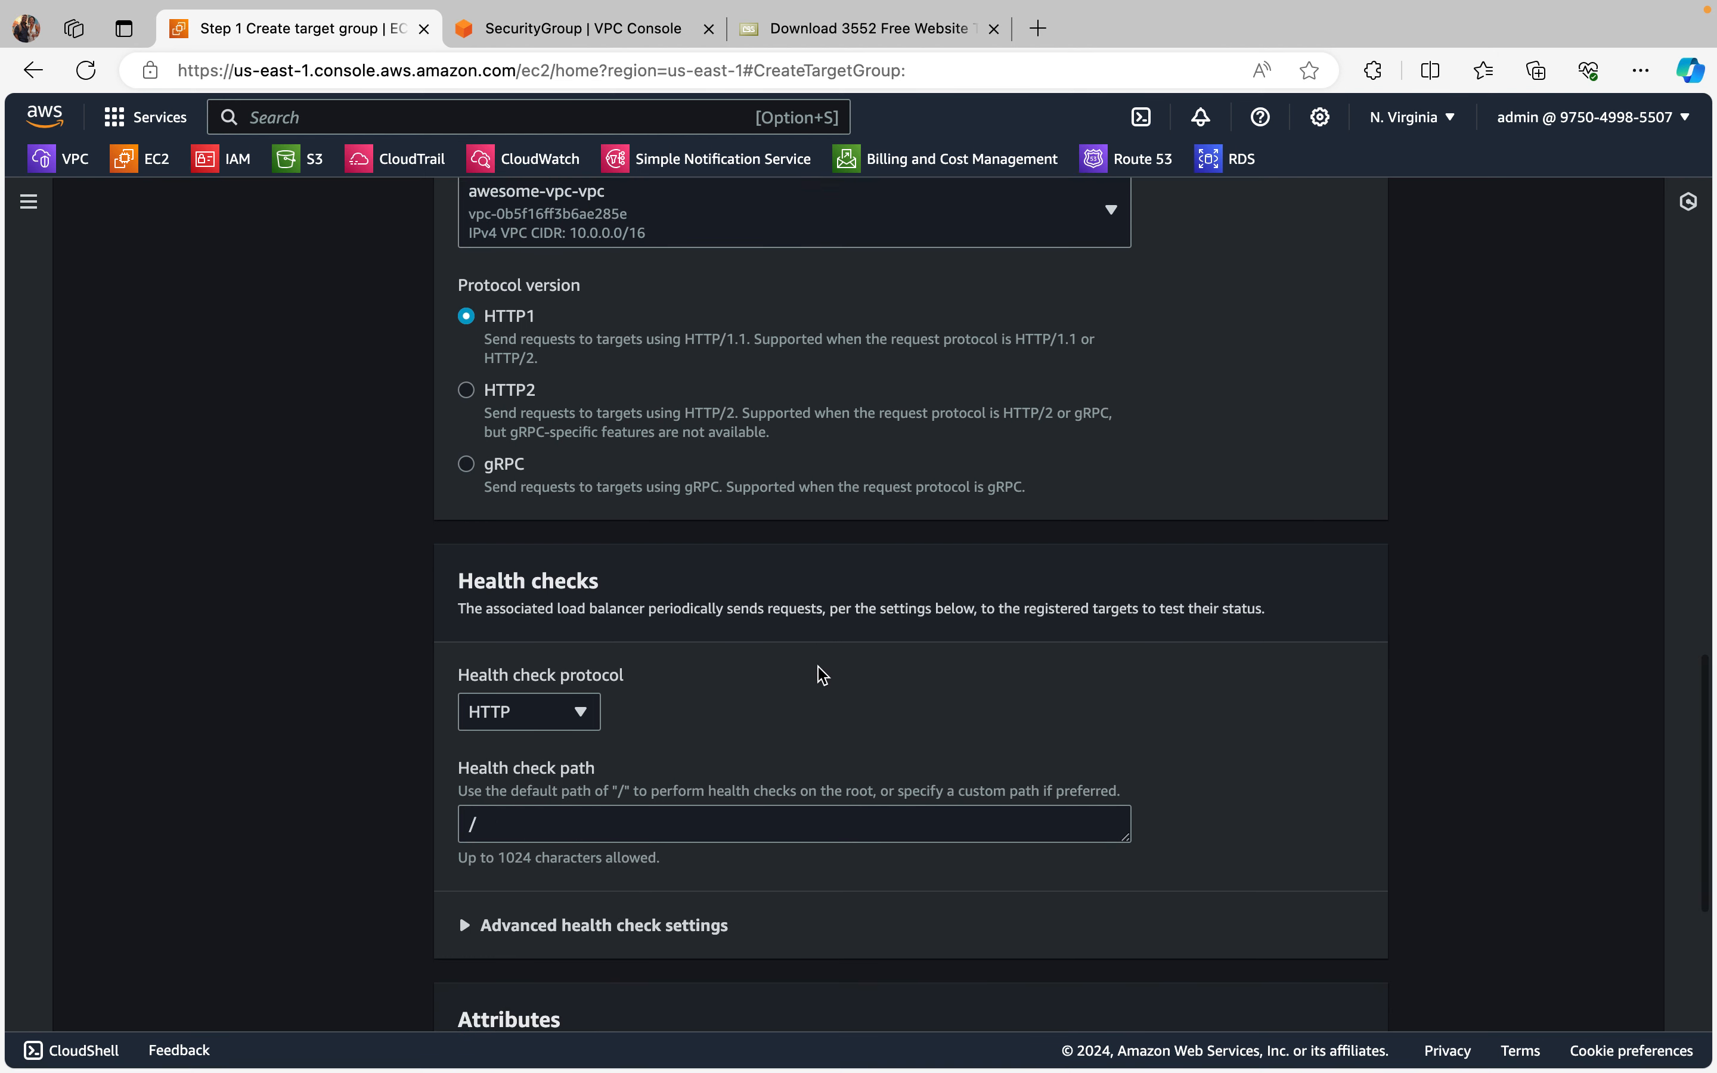
pyautogui.scroll(-2, 761, 570)
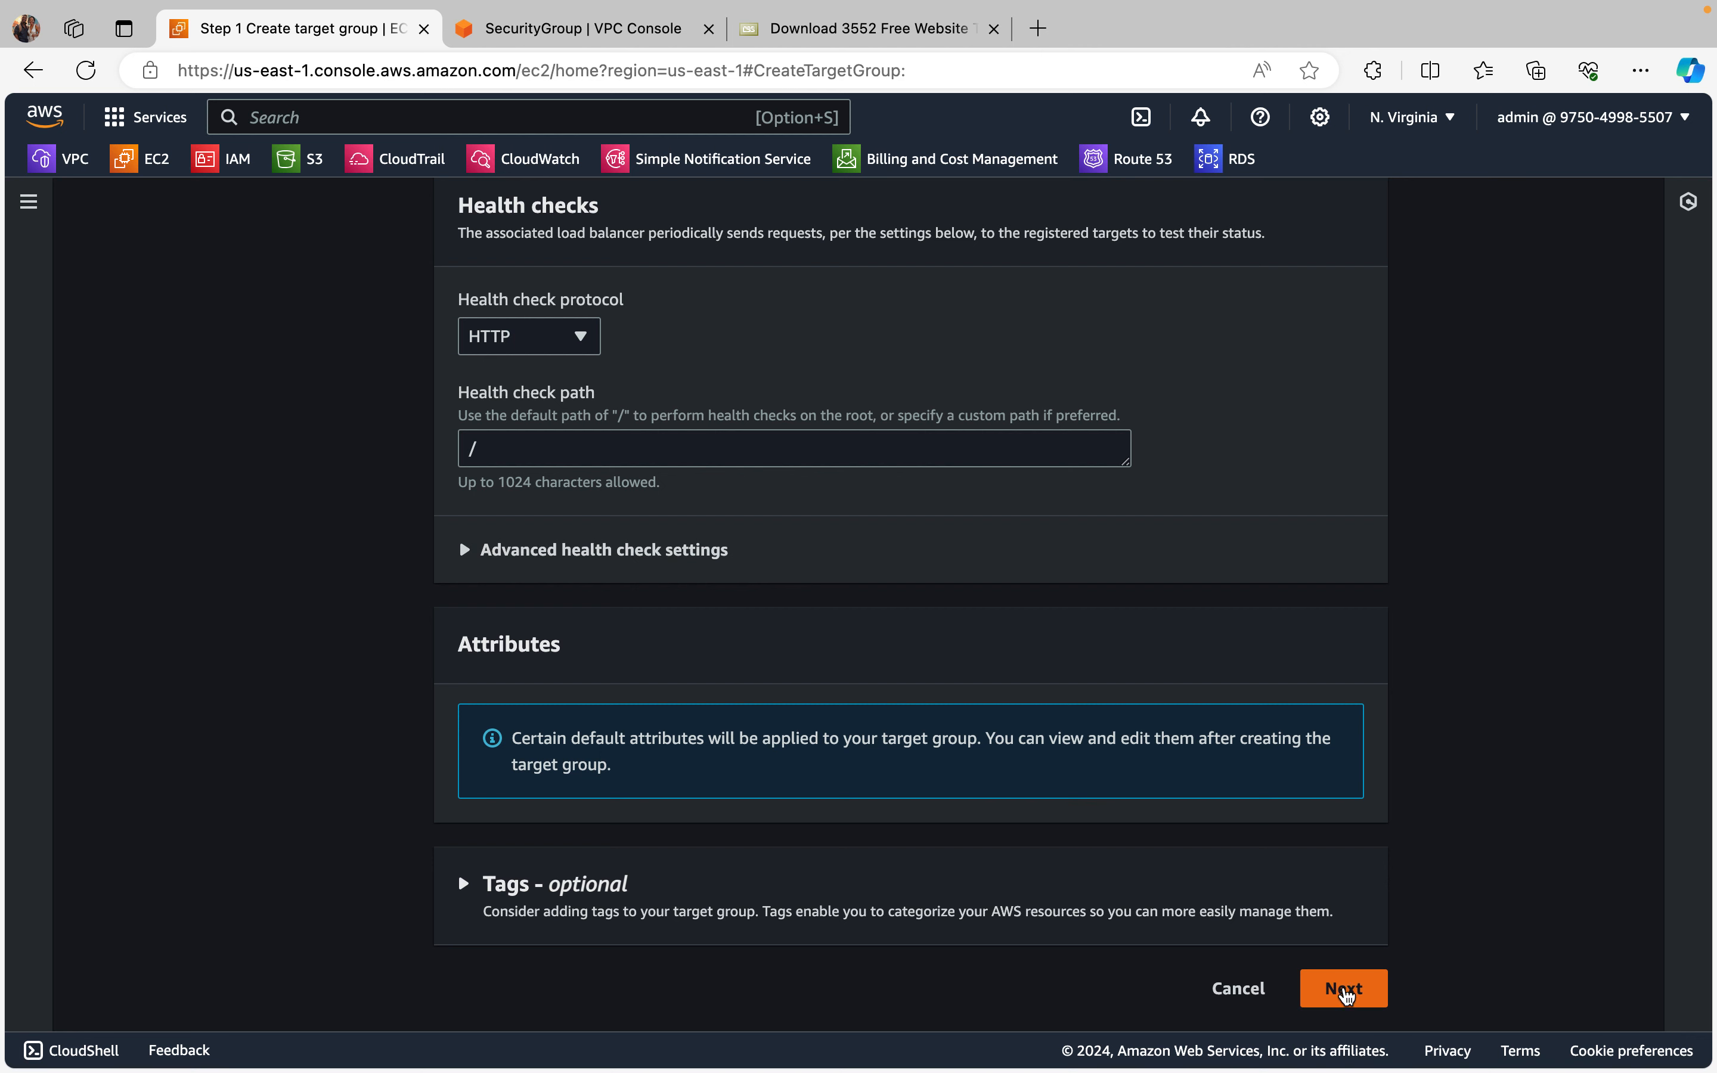
pyautogui.click(1346, 996)
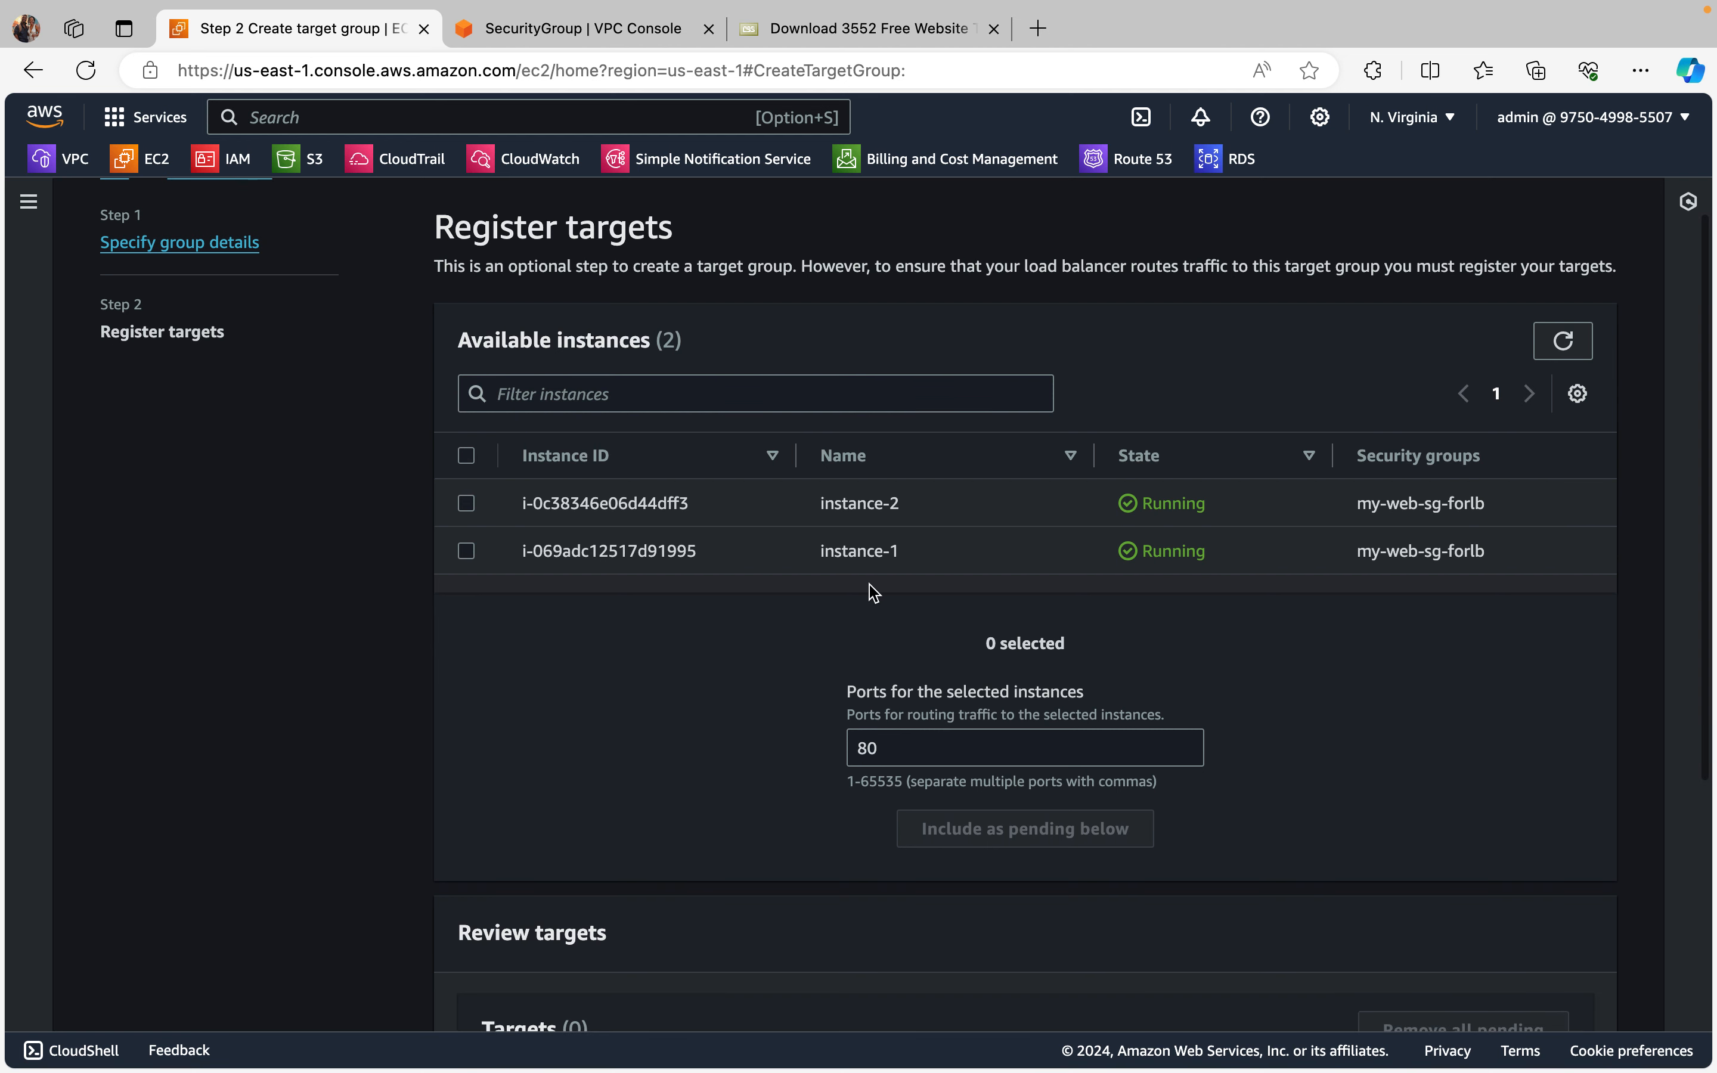
# Step: Include instance-1 and instance-2 as pending targets on port 80, create the target group and review its registered targets
pyautogui.click(467, 503)
pyautogui.click(467, 551)
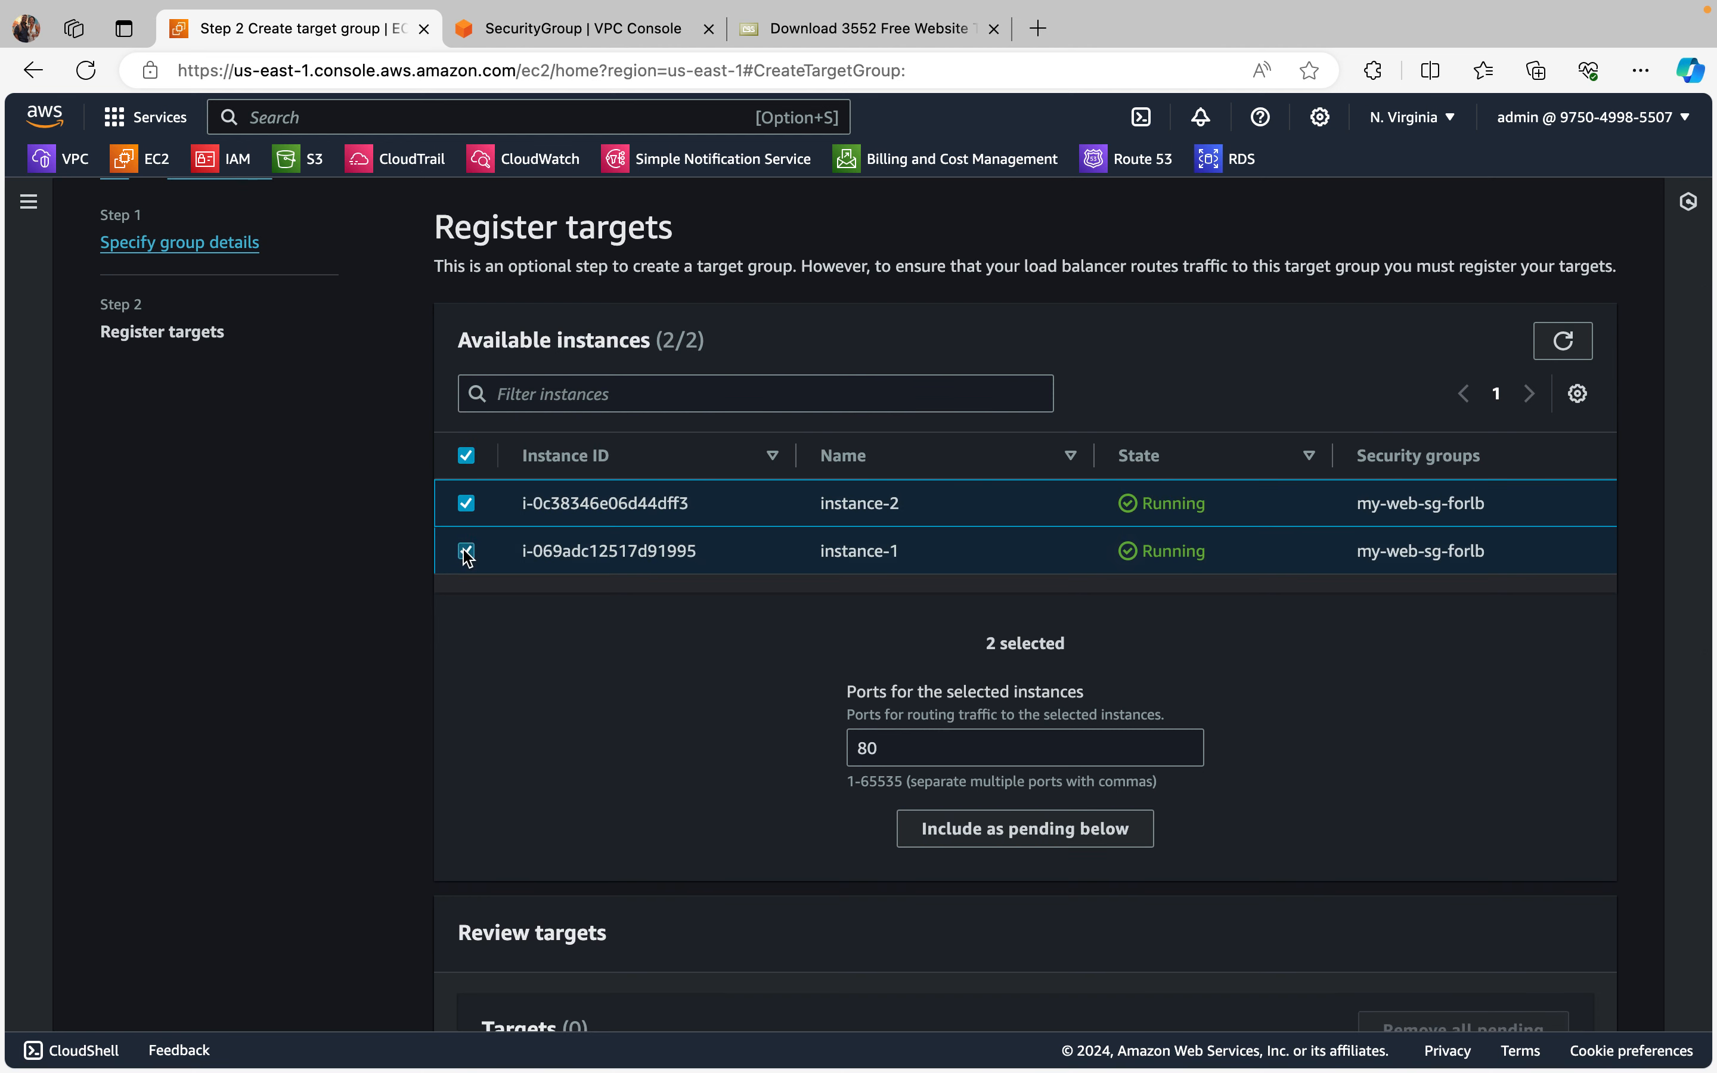
pyautogui.scroll(-3, 637, 640)
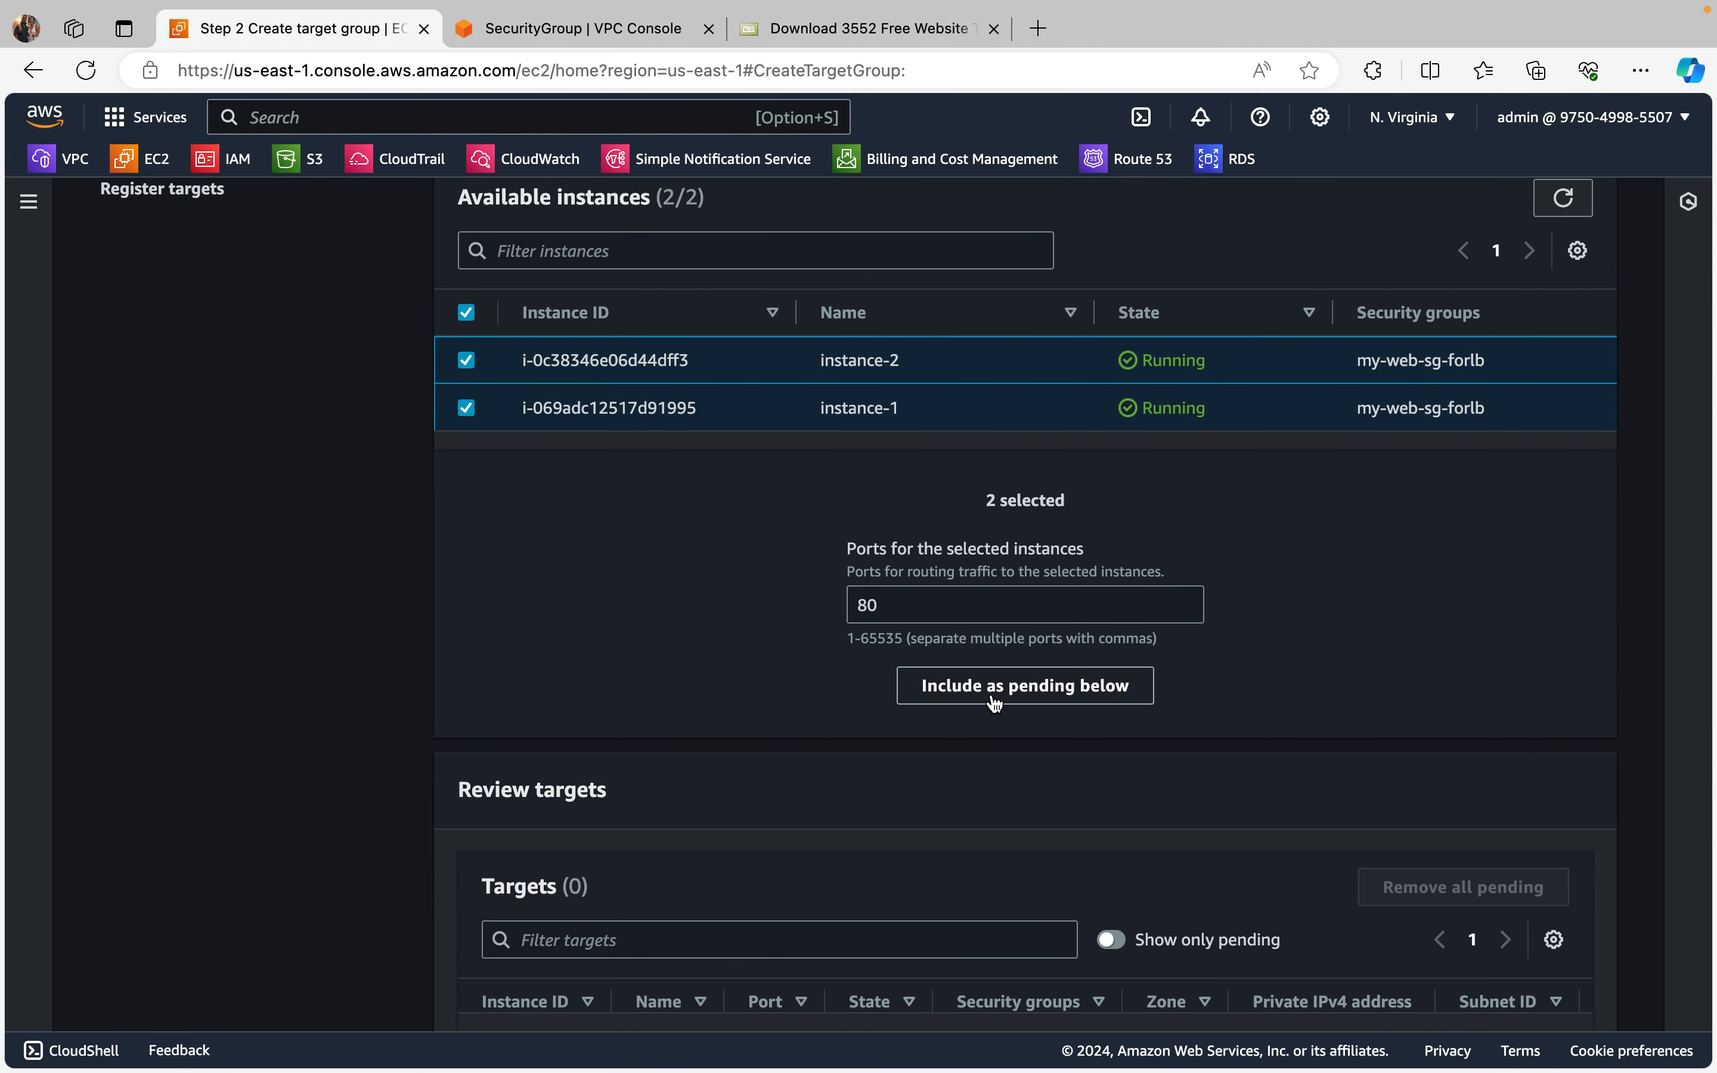
pyautogui.click(996, 701)
pyautogui.scroll(-3, 993, 692)
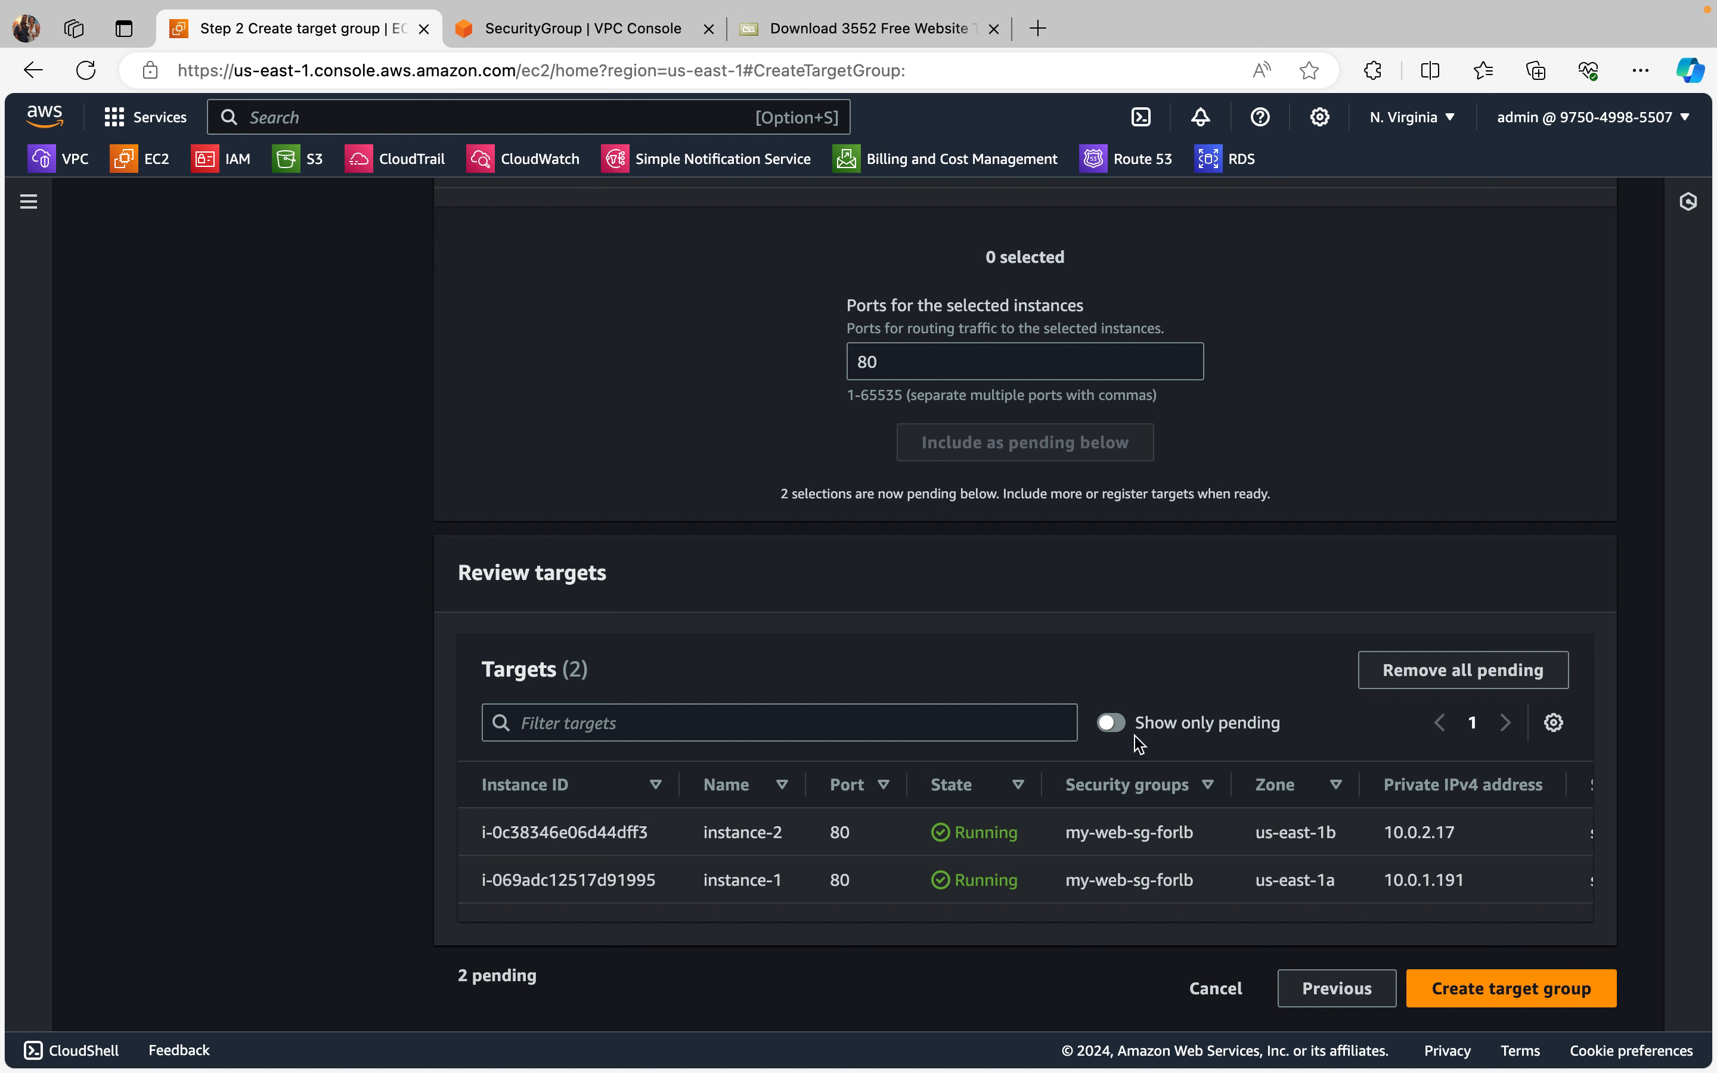
pyautogui.click(1522, 990)
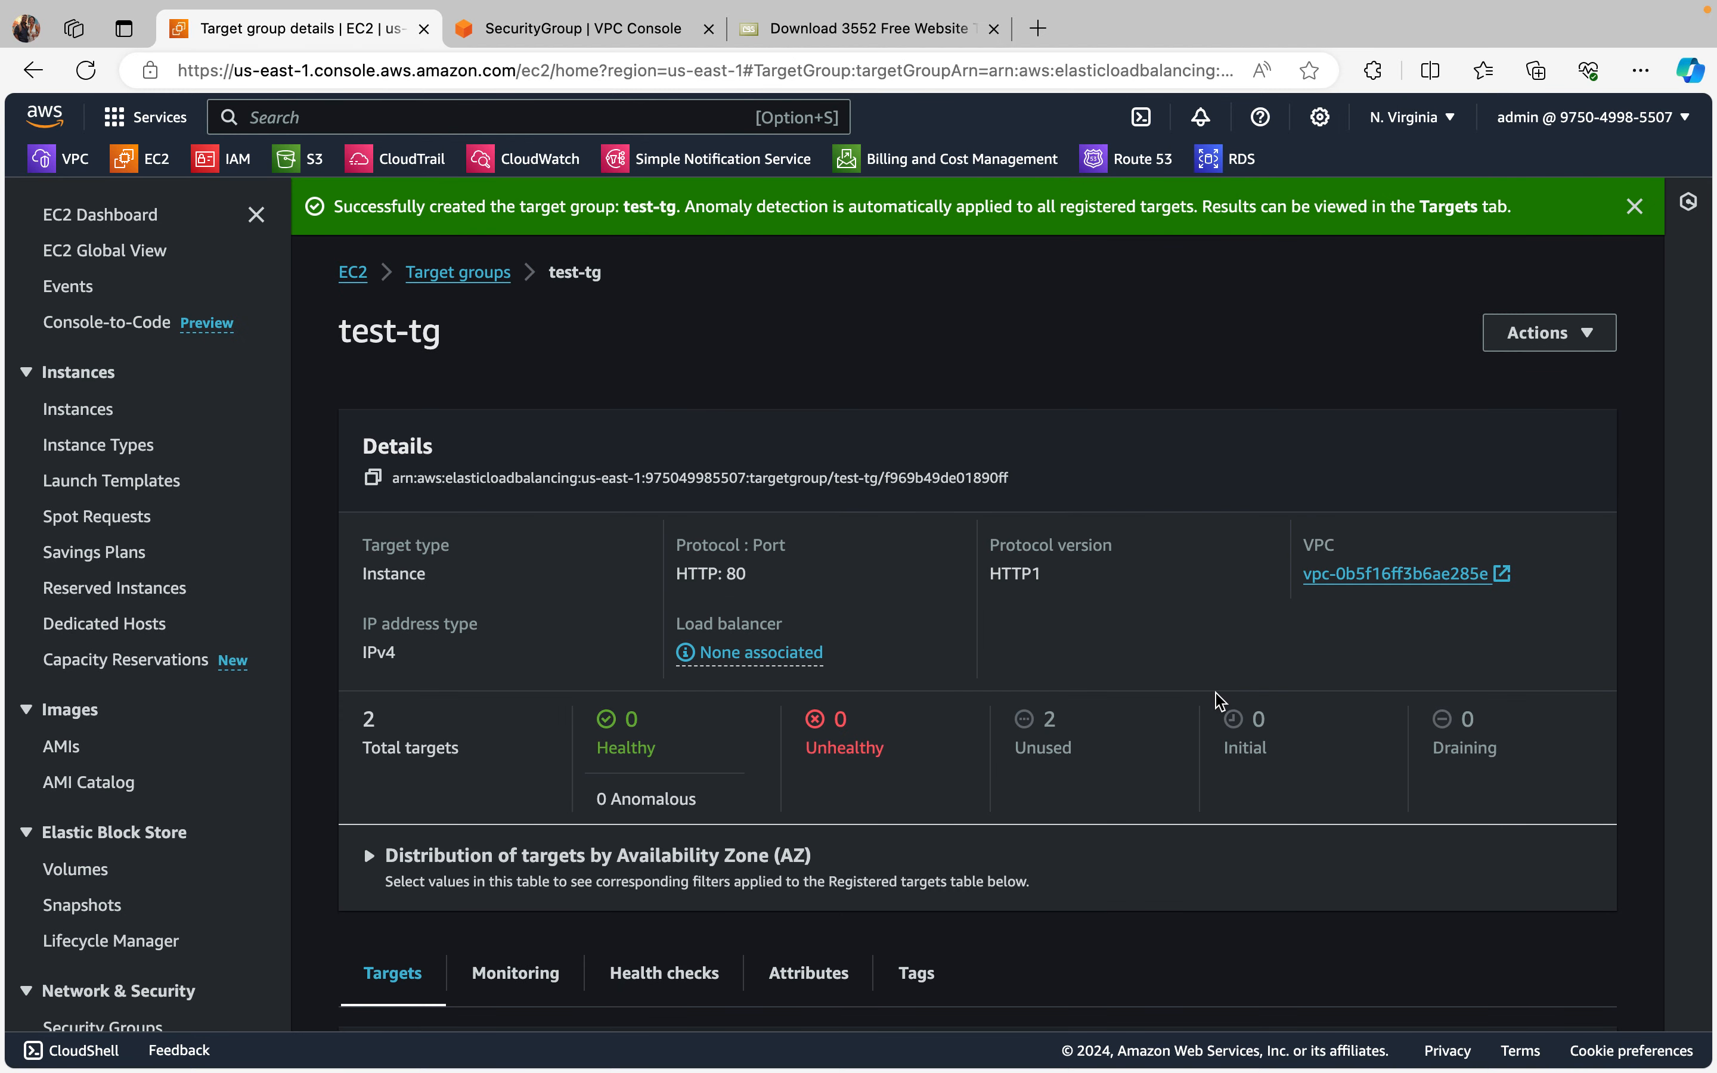
pyautogui.scroll(-5, 1218, 703)
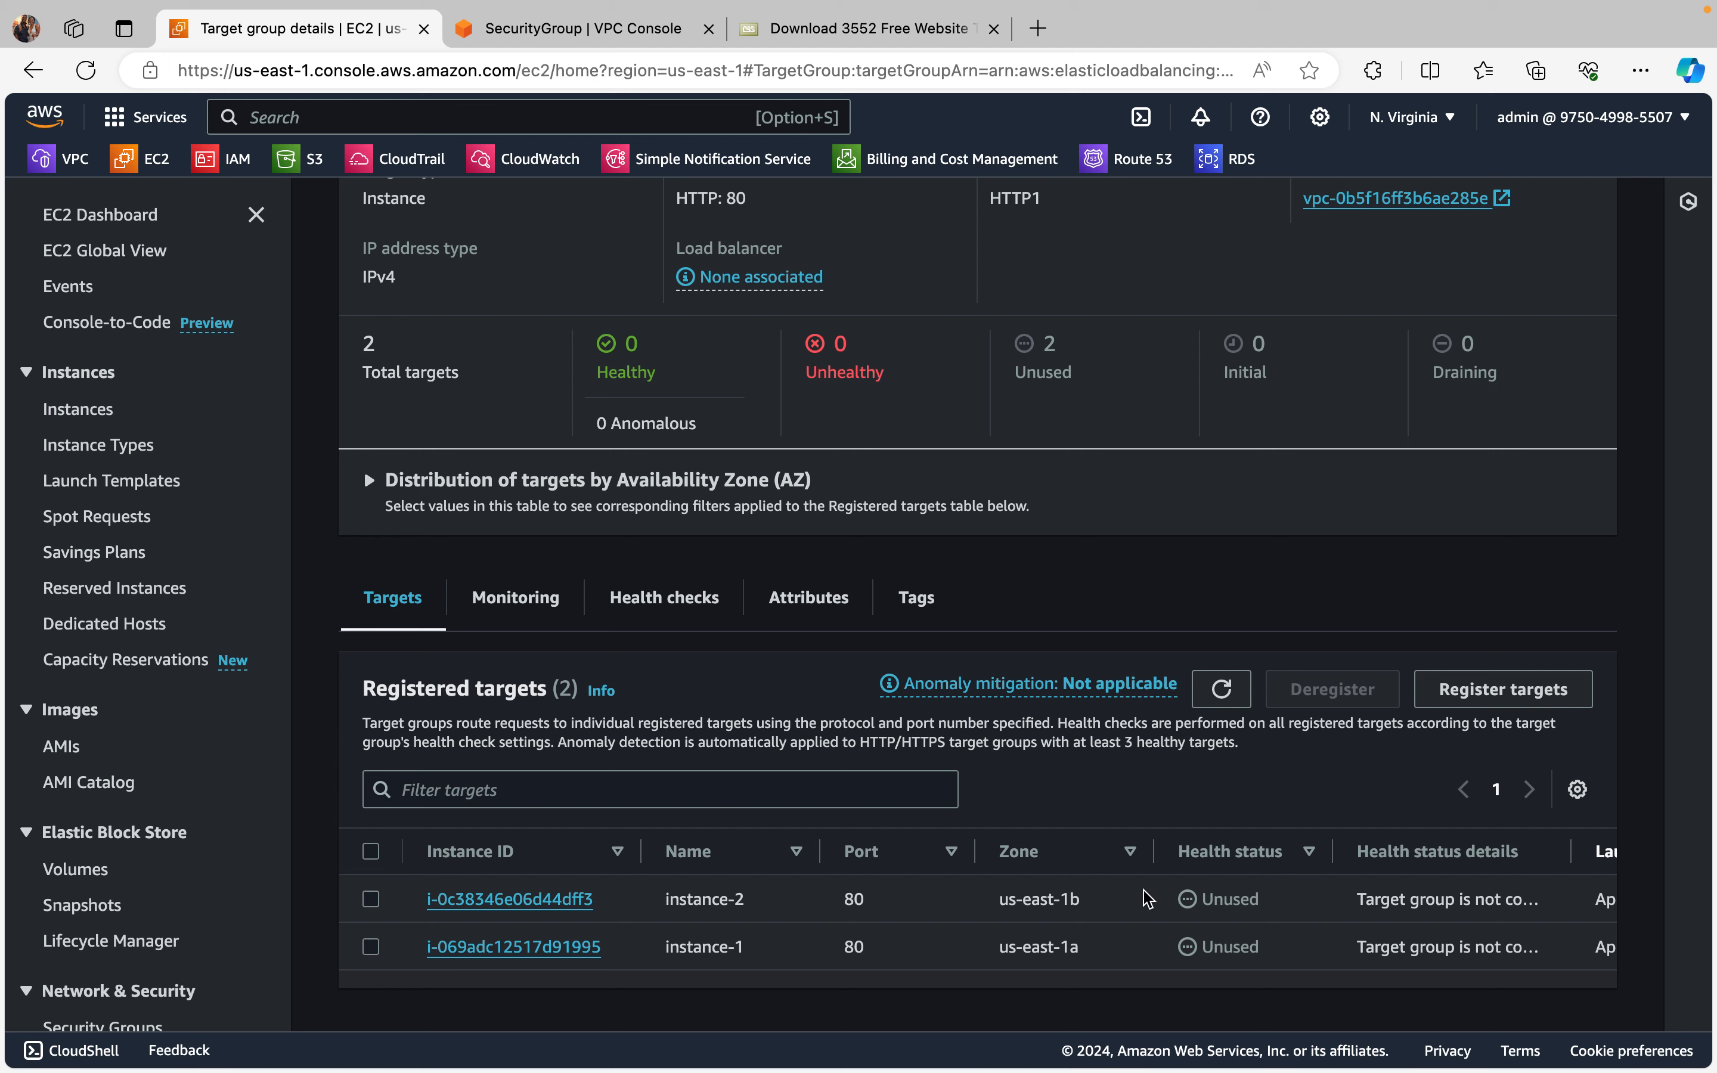
pyautogui.scroll(5, 1219, 915)
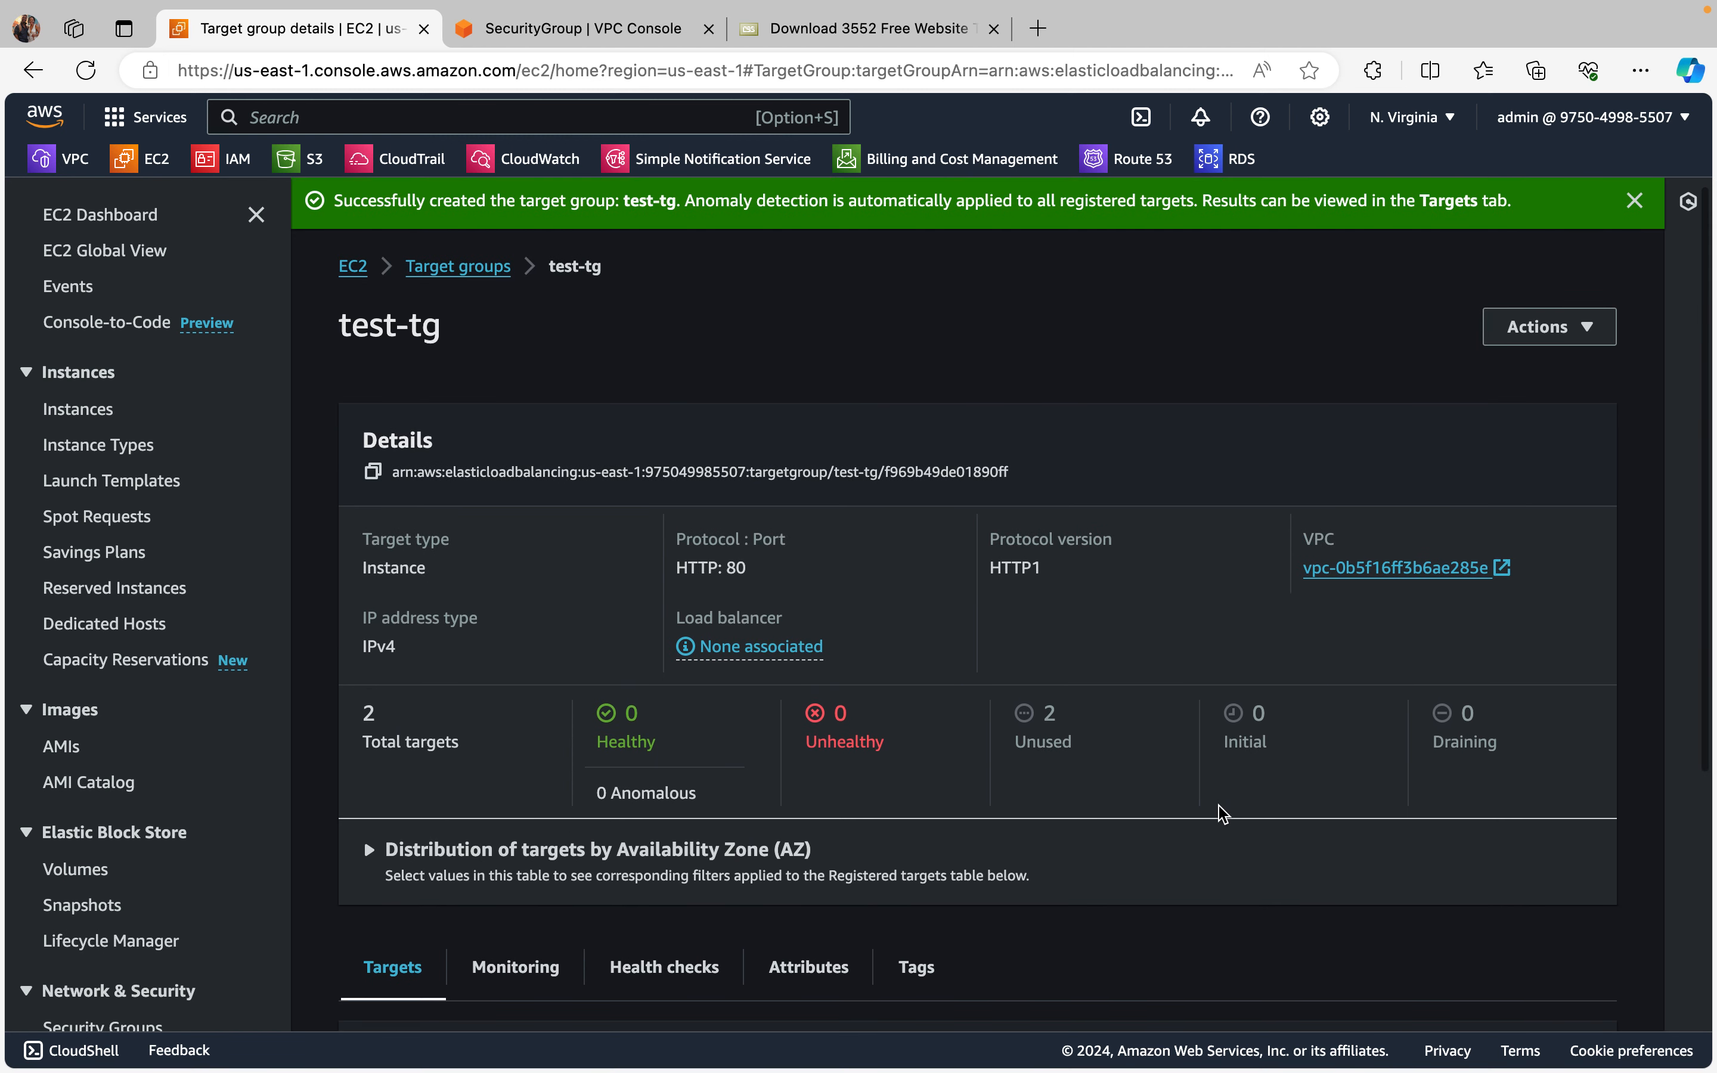
# Step: Review the test-tg target group details and go to the EC2 load balancers list
pyautogui.scroll(-5, 1222, 812)
pyautogui.scroll(5, 1178, 720)
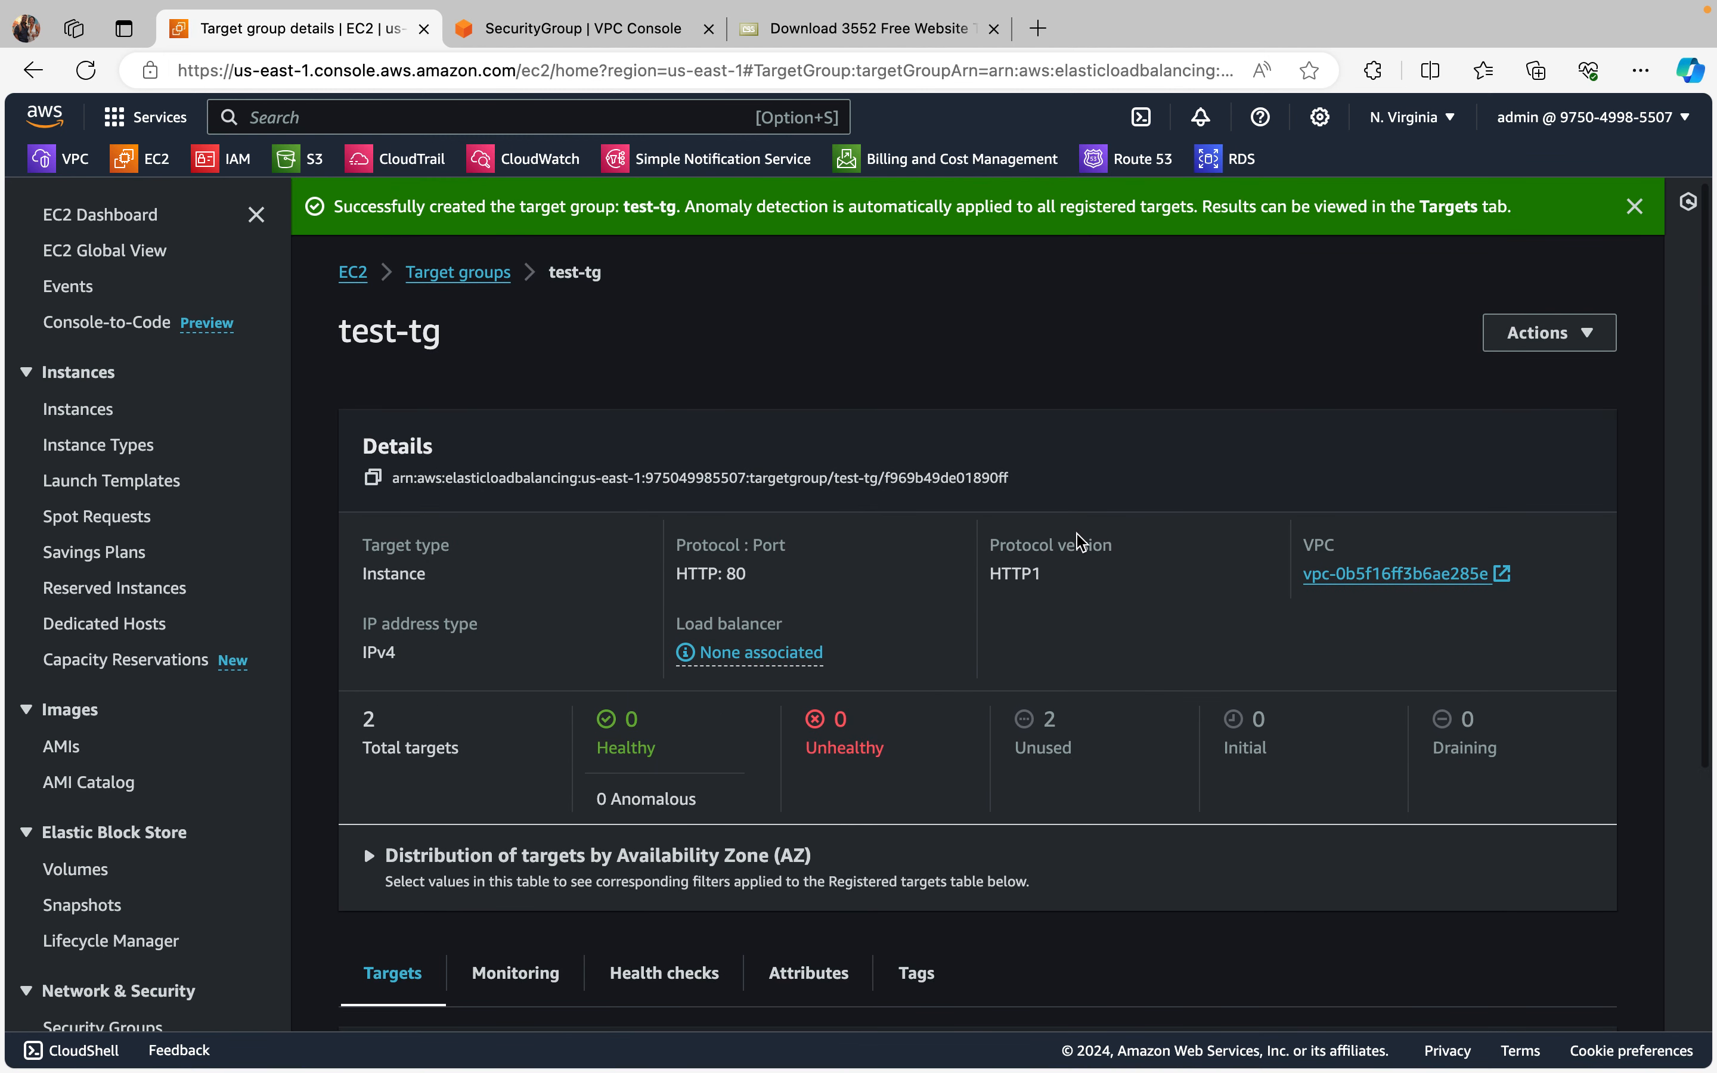
pyautogui.scroll(-5, 113, 781)
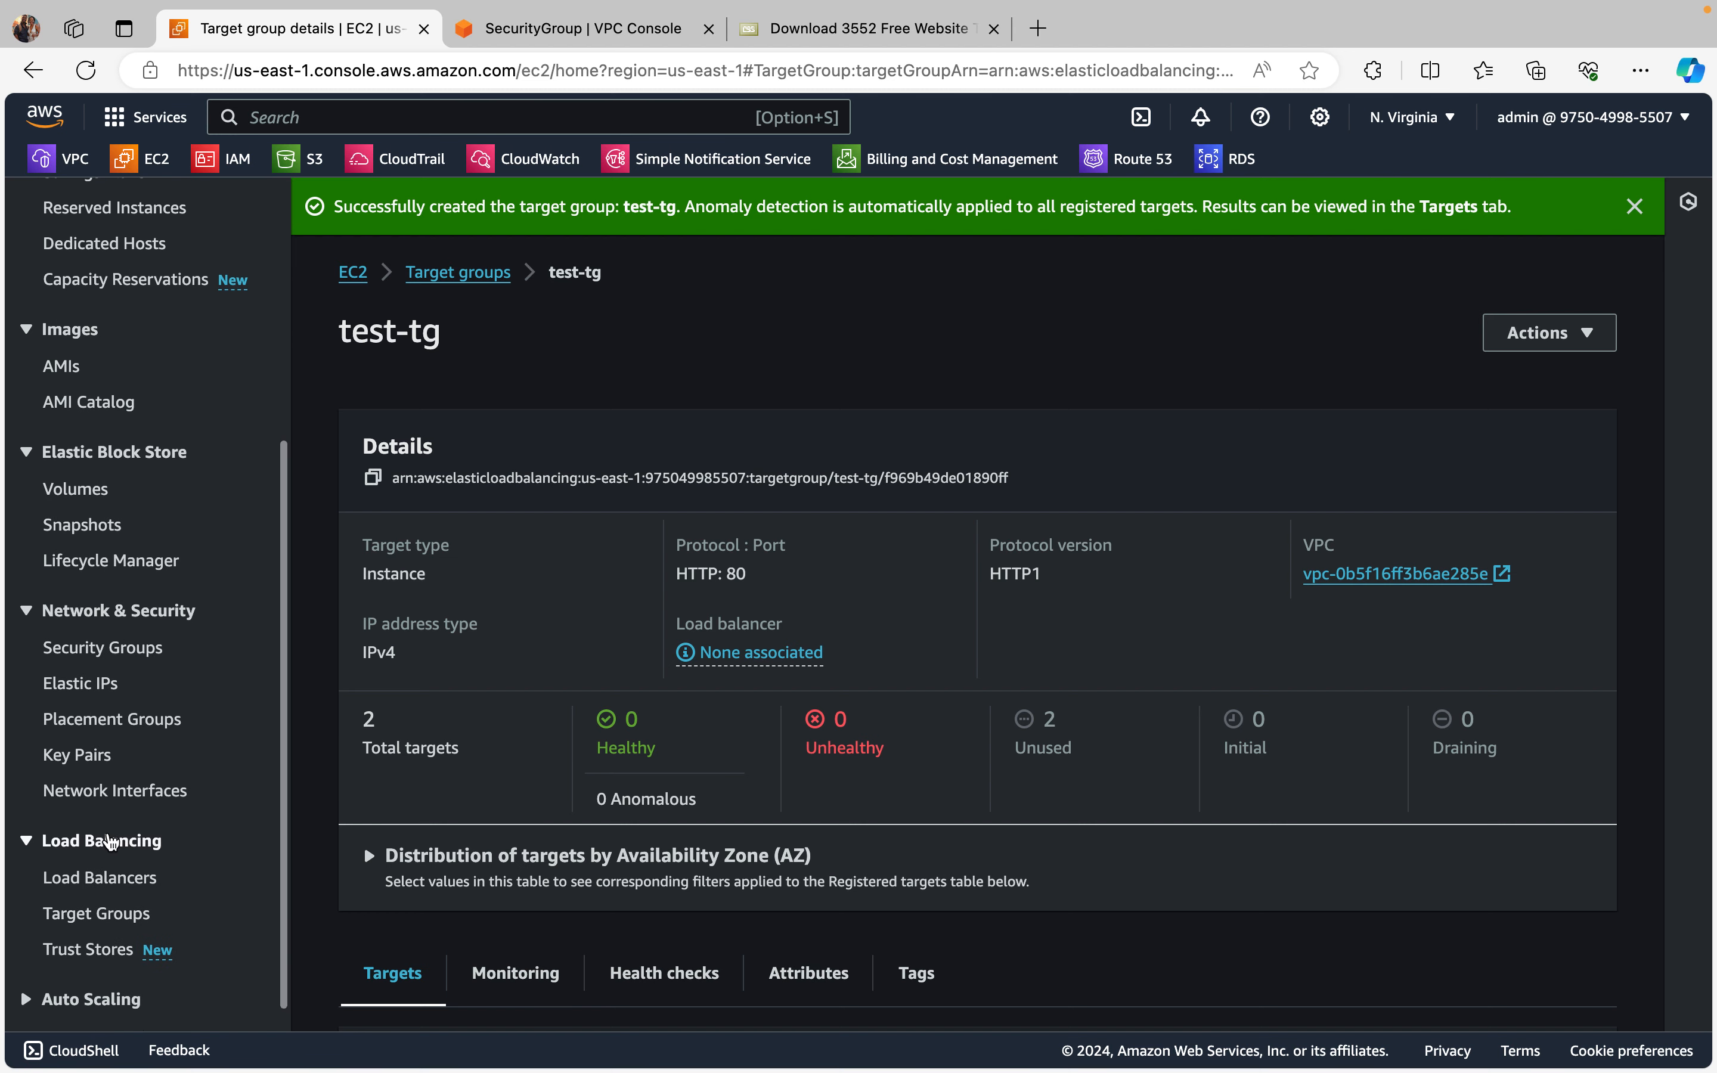
pyautogui.click(92, 880)
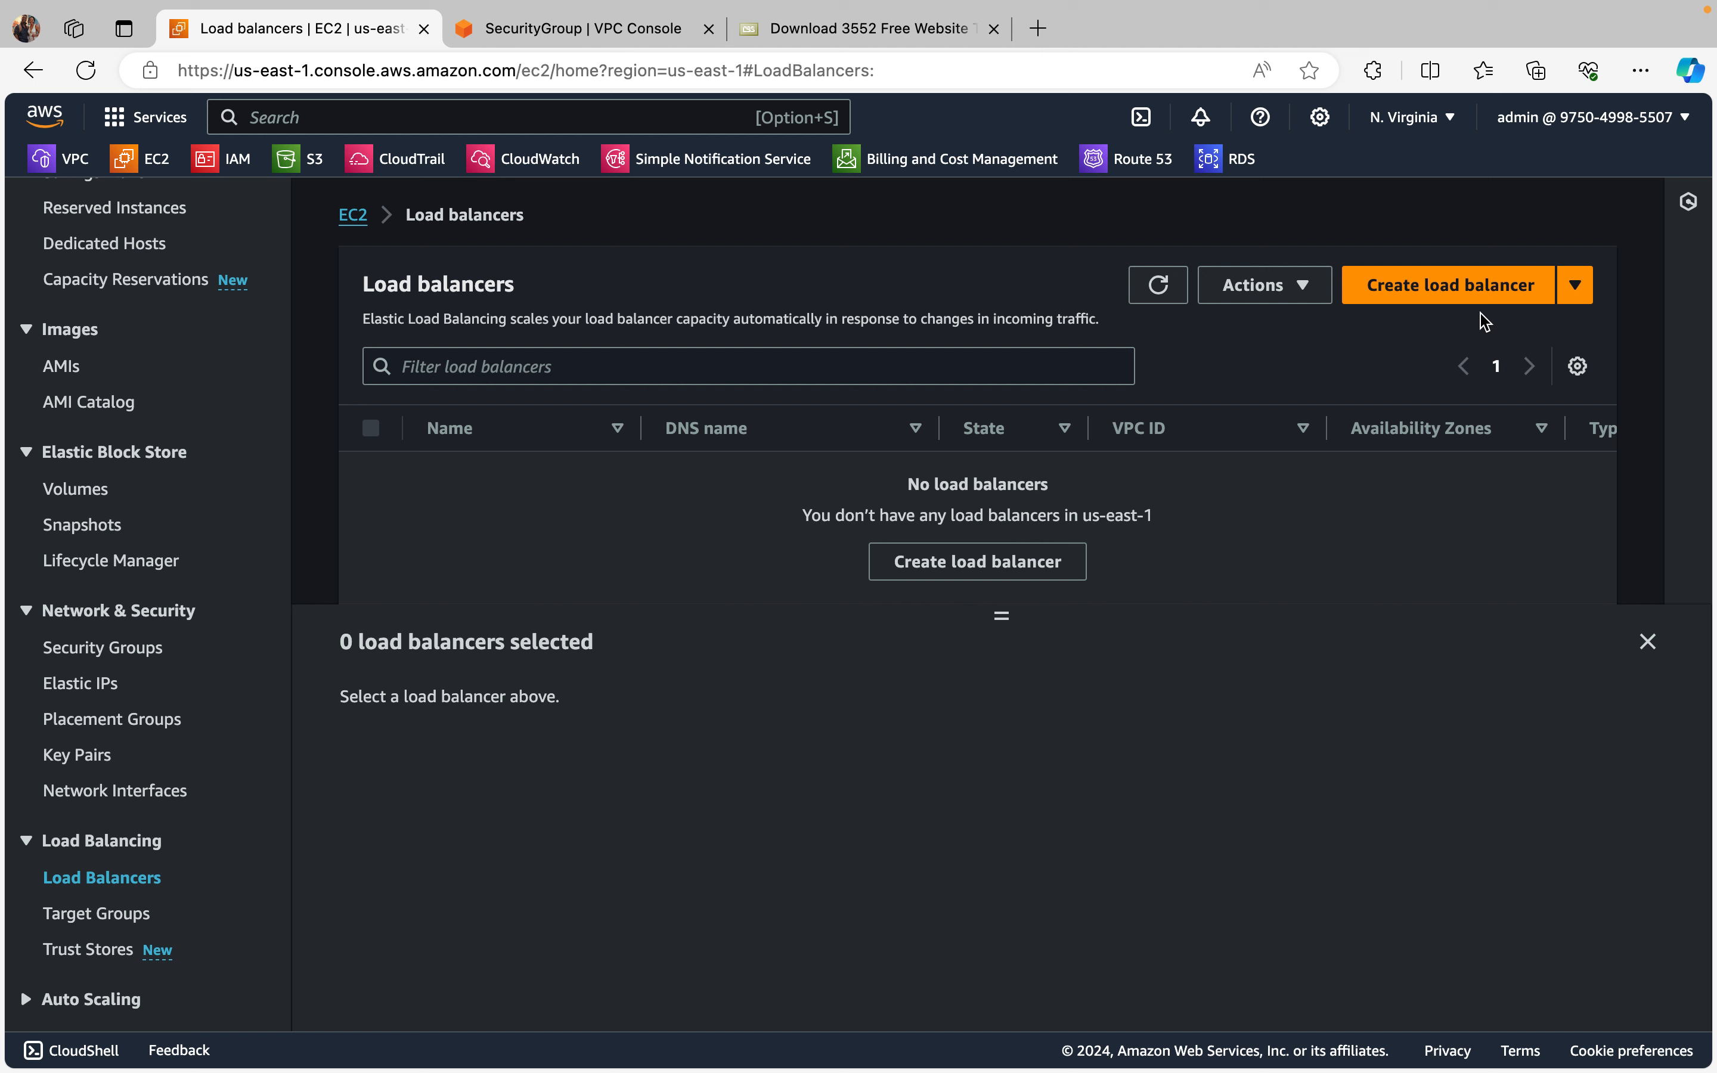
# Step: Start creating a new load balancer of the Application Load Balancer type
pyautogui.click(1477, 298)
pyautogui.scroll(-5, 1172, 736)
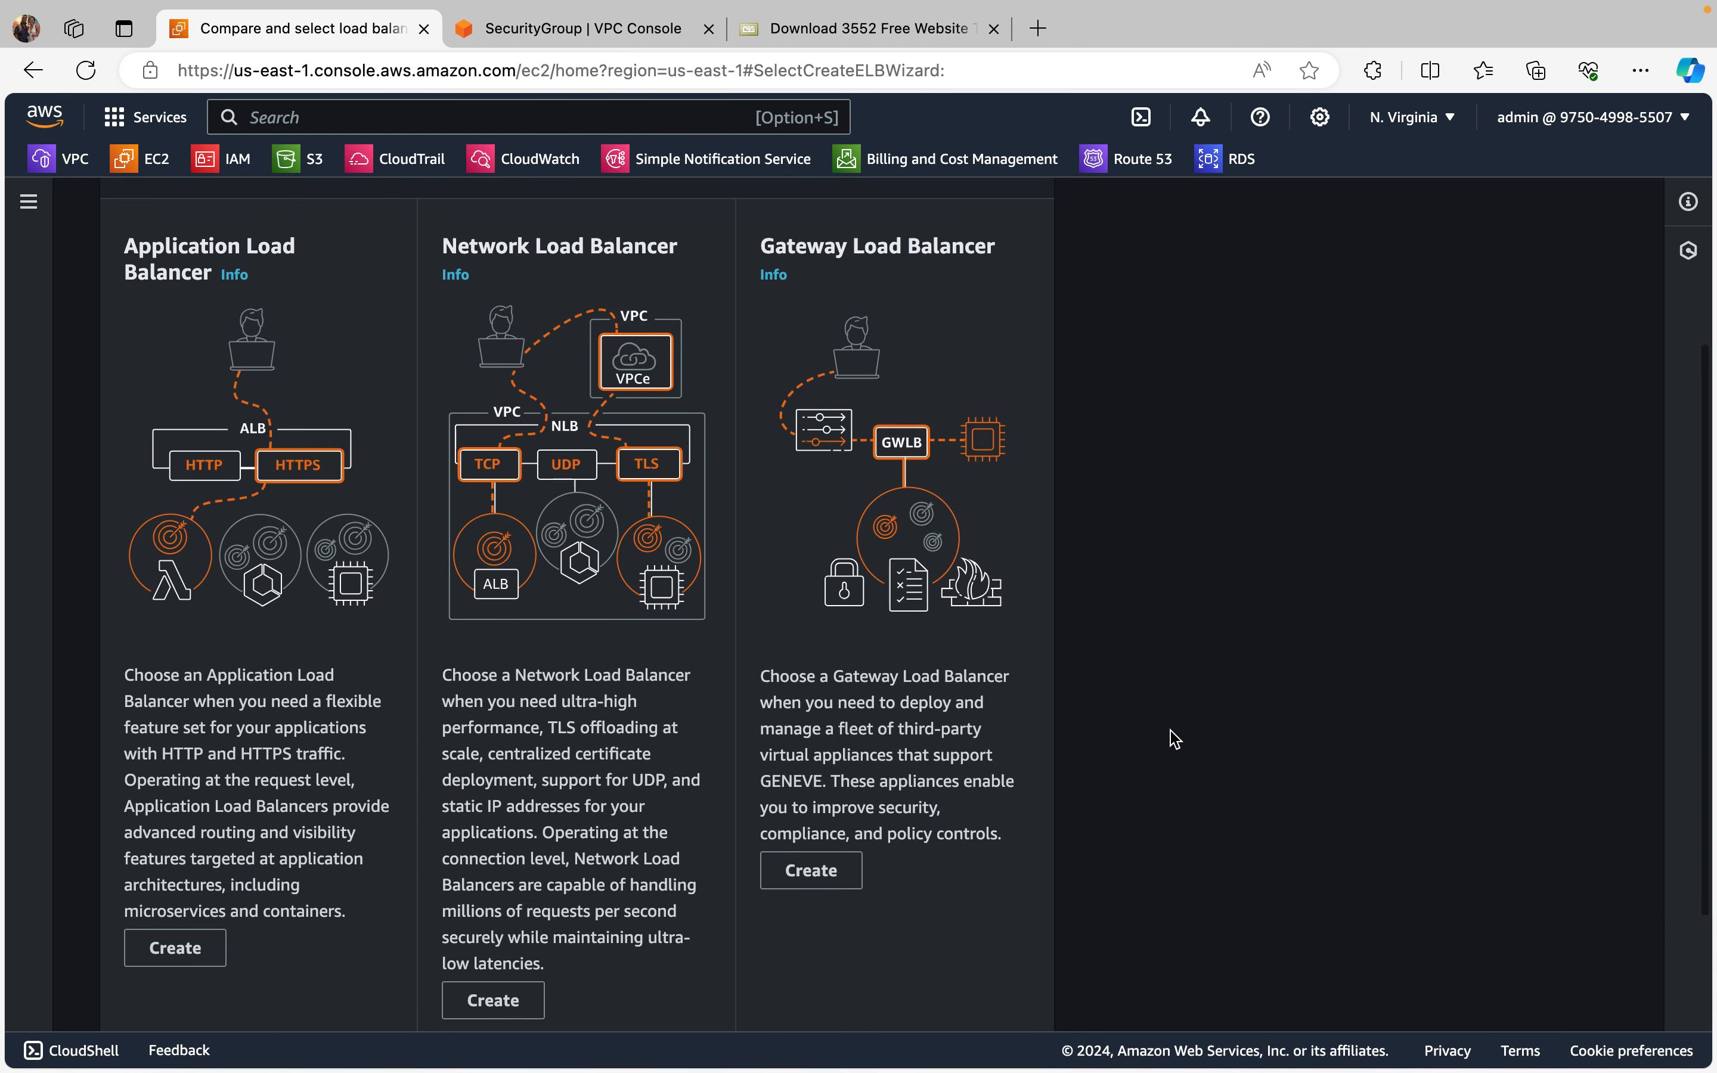
pyautogui.scroll(3, 253, 699)
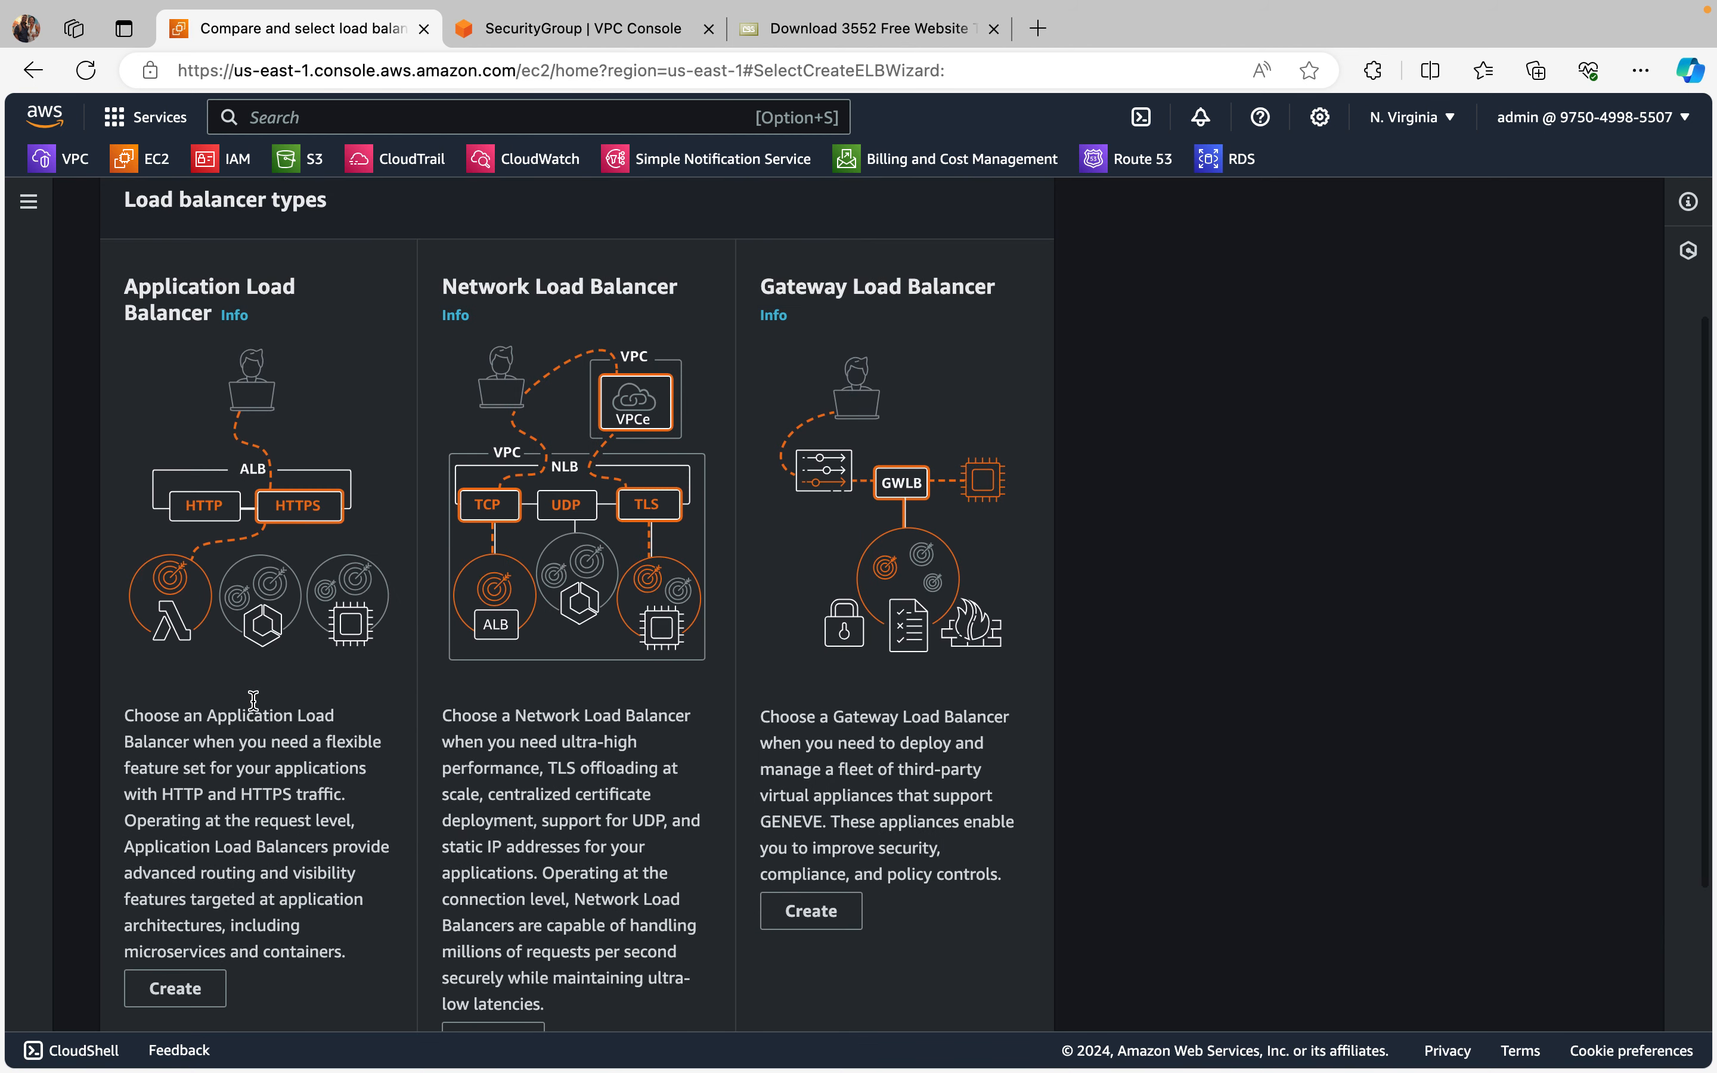
pyautogui.scroll(-3, 310, 713)
pyautogui.scroll(-1, 309, 712)
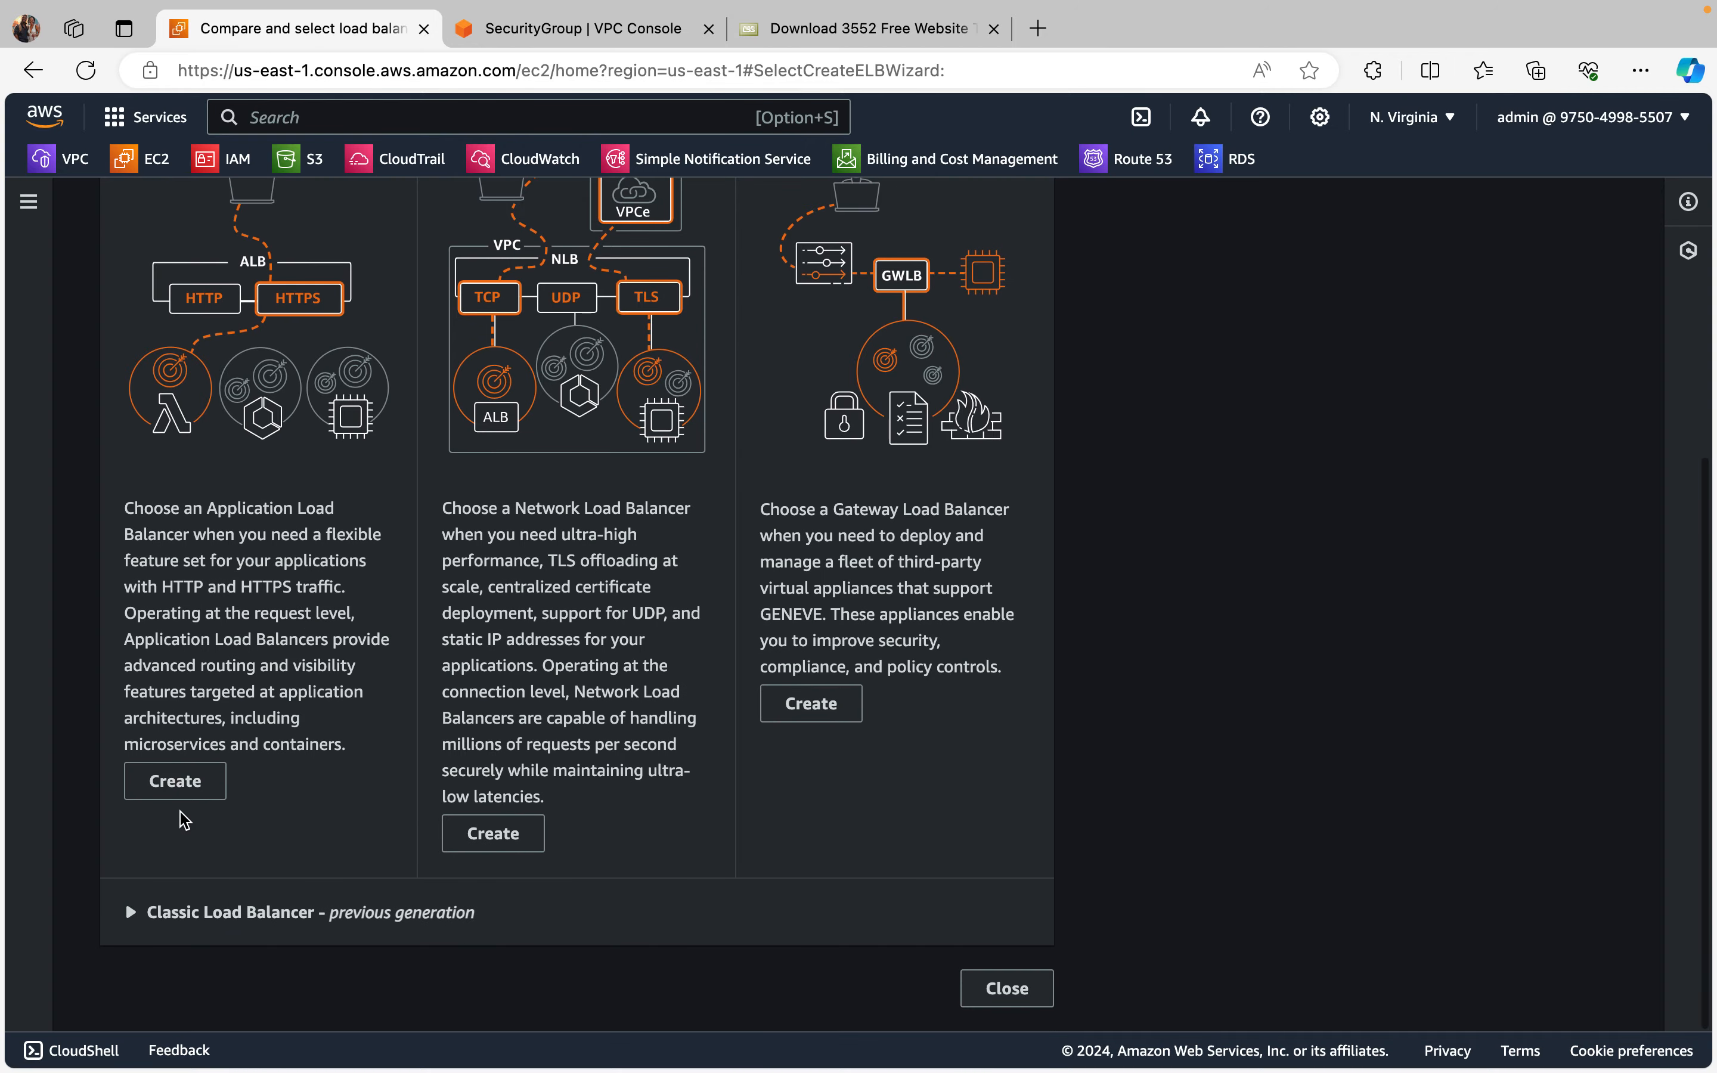
pyautogui.click(173, 782)
# Step: Name the load balancer secured-lb
pyautogui.scroll(-3, 891, 655)
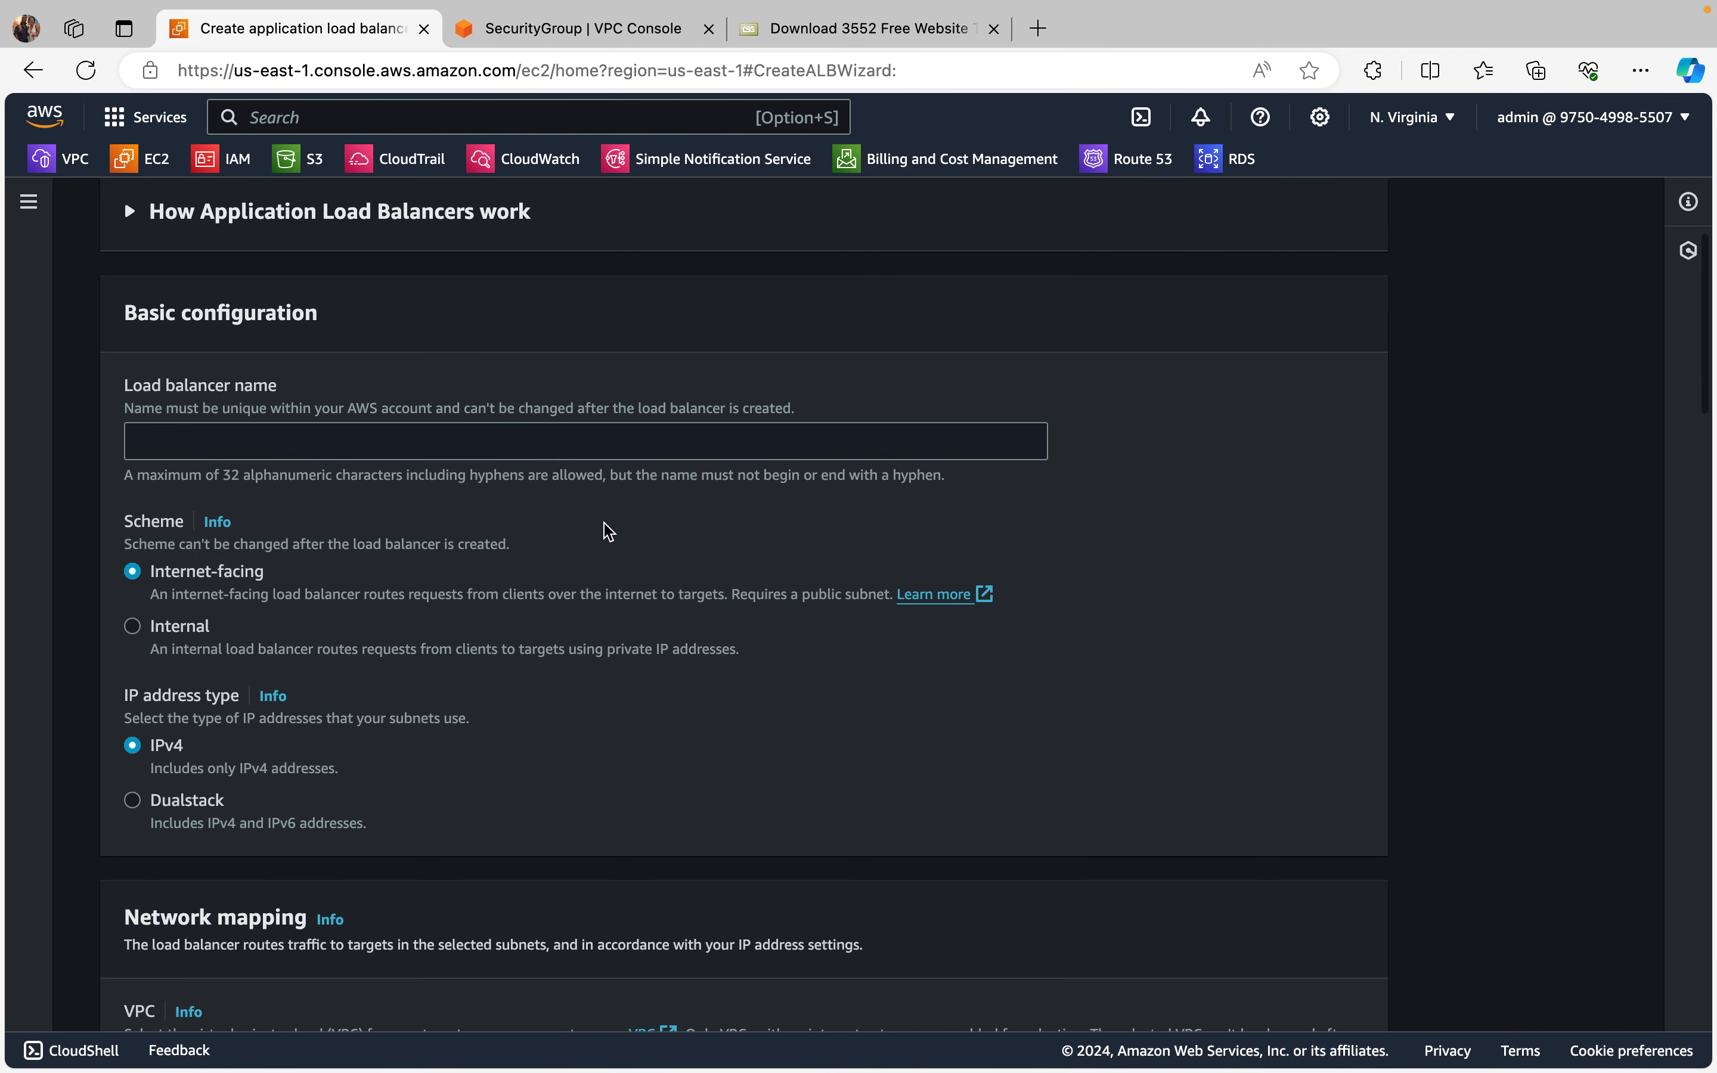
pyautogui.click(416, 446)
pyautogui.write('test')
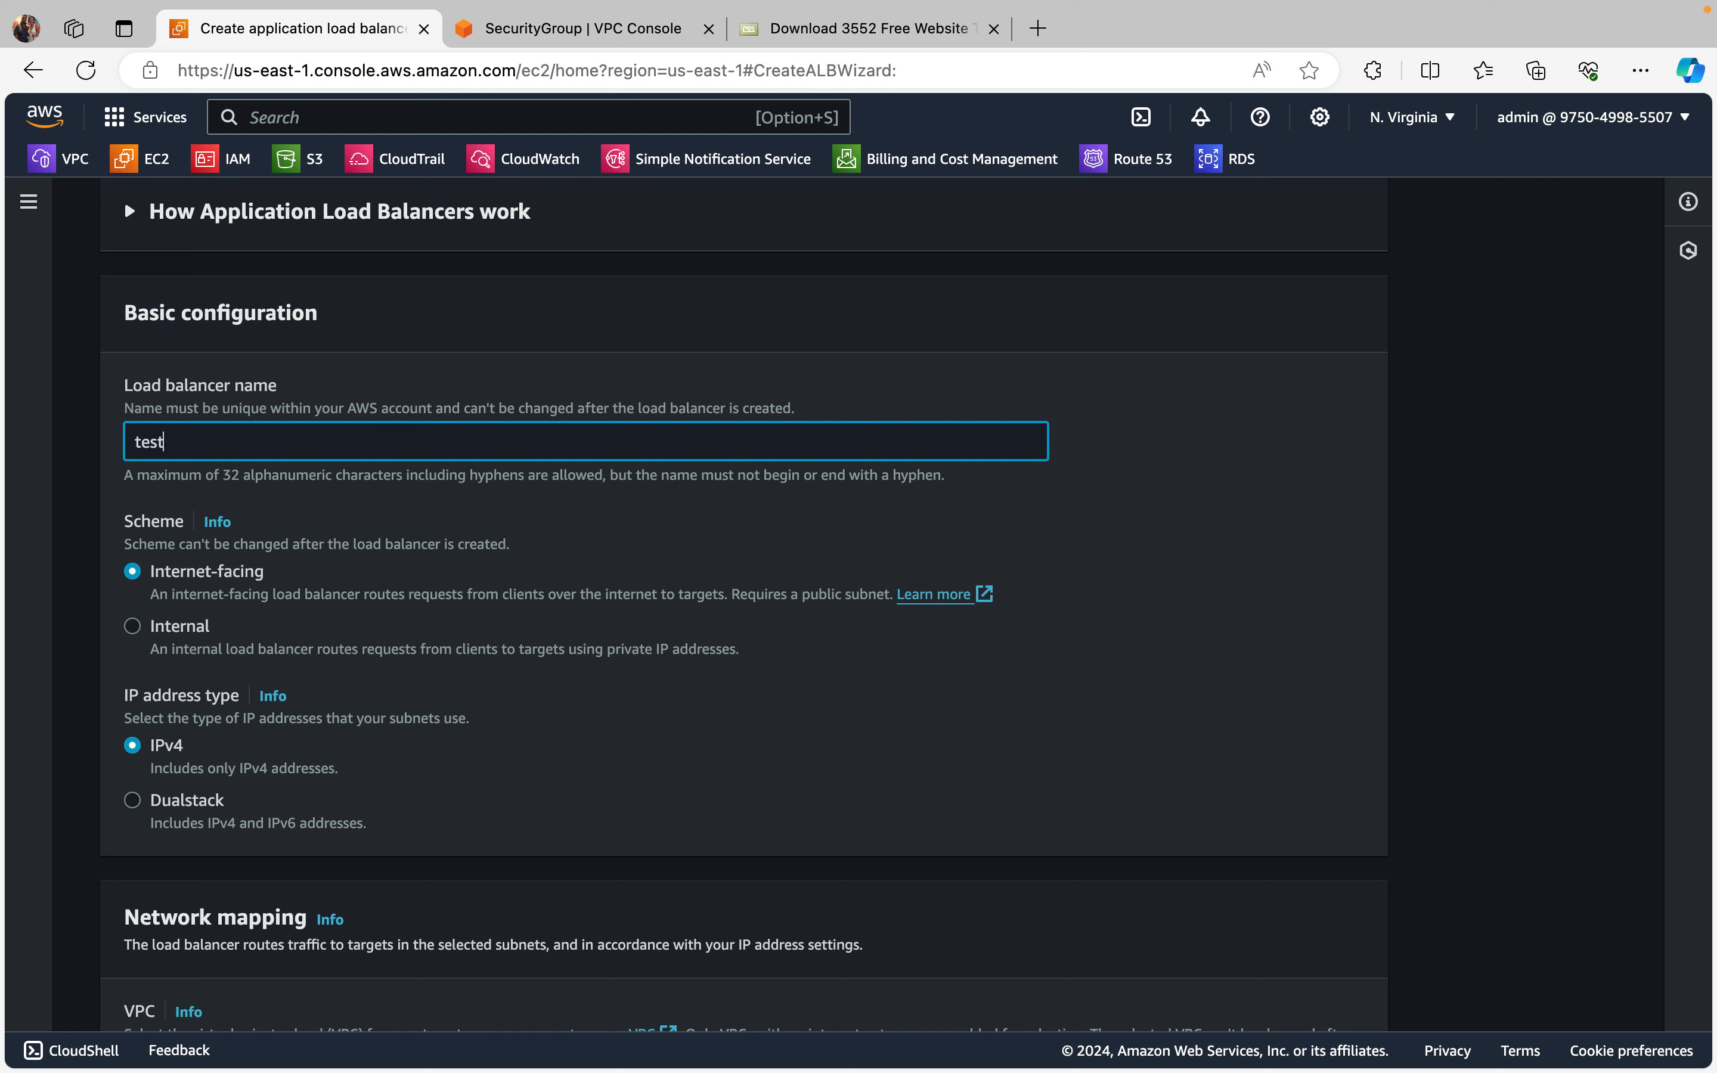
pyautogui.press('BackSpace')
pyautogui.press('BackSpace')
pyautogui.press('BackSpace')
pyautogui.press('BackSpace')
pyautogui.write('secured-lb')
# Step: Keep the Internet-facing scheme and IPv4 address type, and assign awesome-vpc-vpc as the load balancer's VPC
pyautogui.scroll(-2, 494, 578)
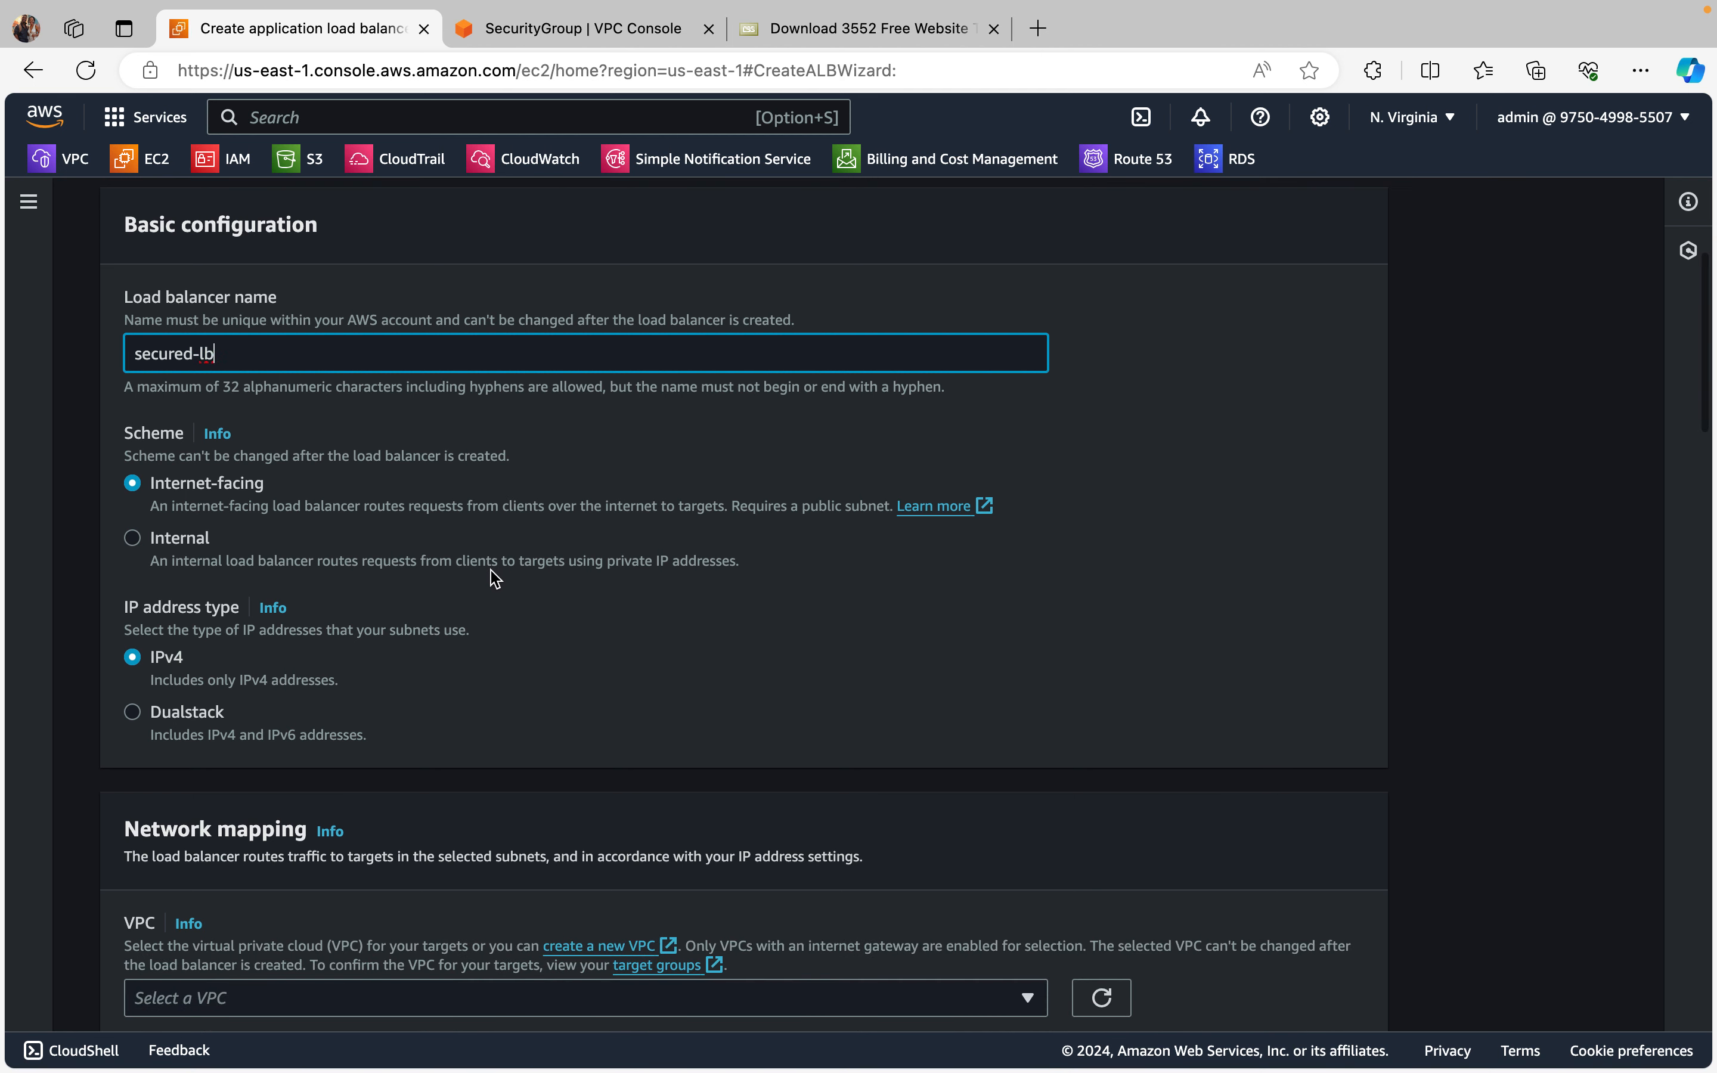
pyautogui.scroll(-1, 494, 578)
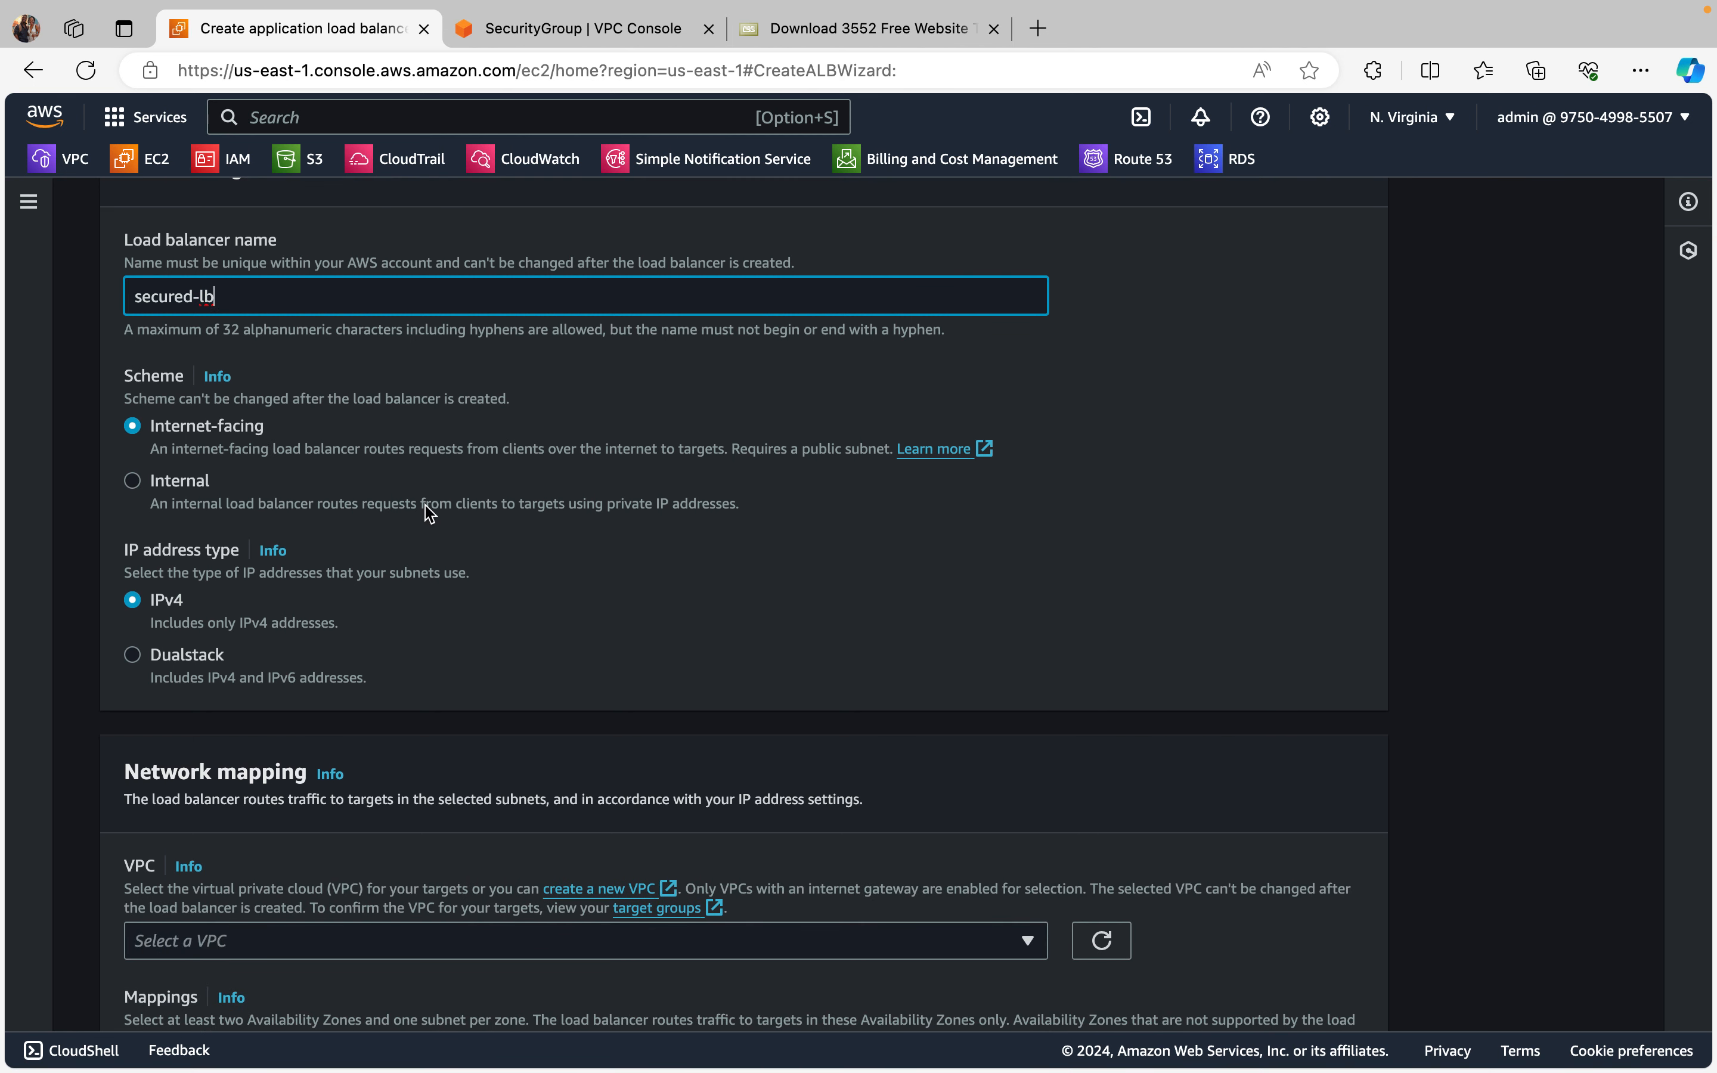
pyautogui.scroll(-1, 440, 504)
pyautogui.scroll(-1, 423, 458)
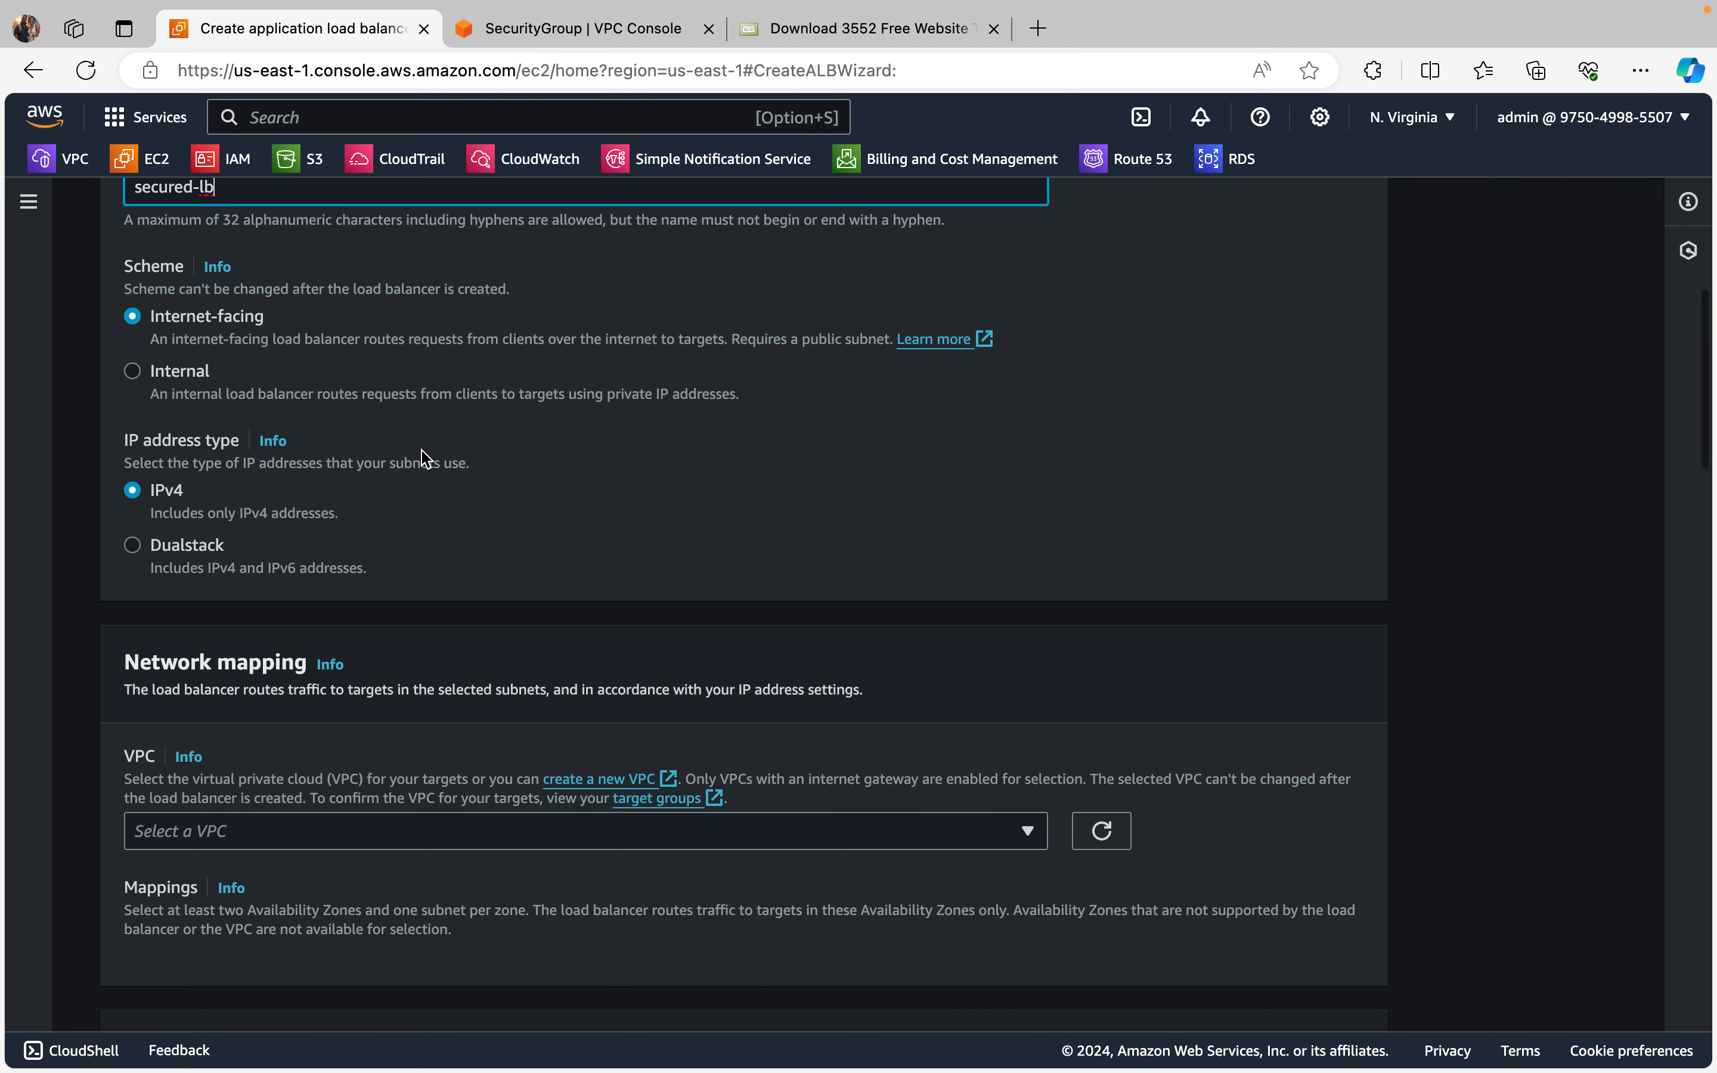
pyautogui.scroll(-5, 445, 522)
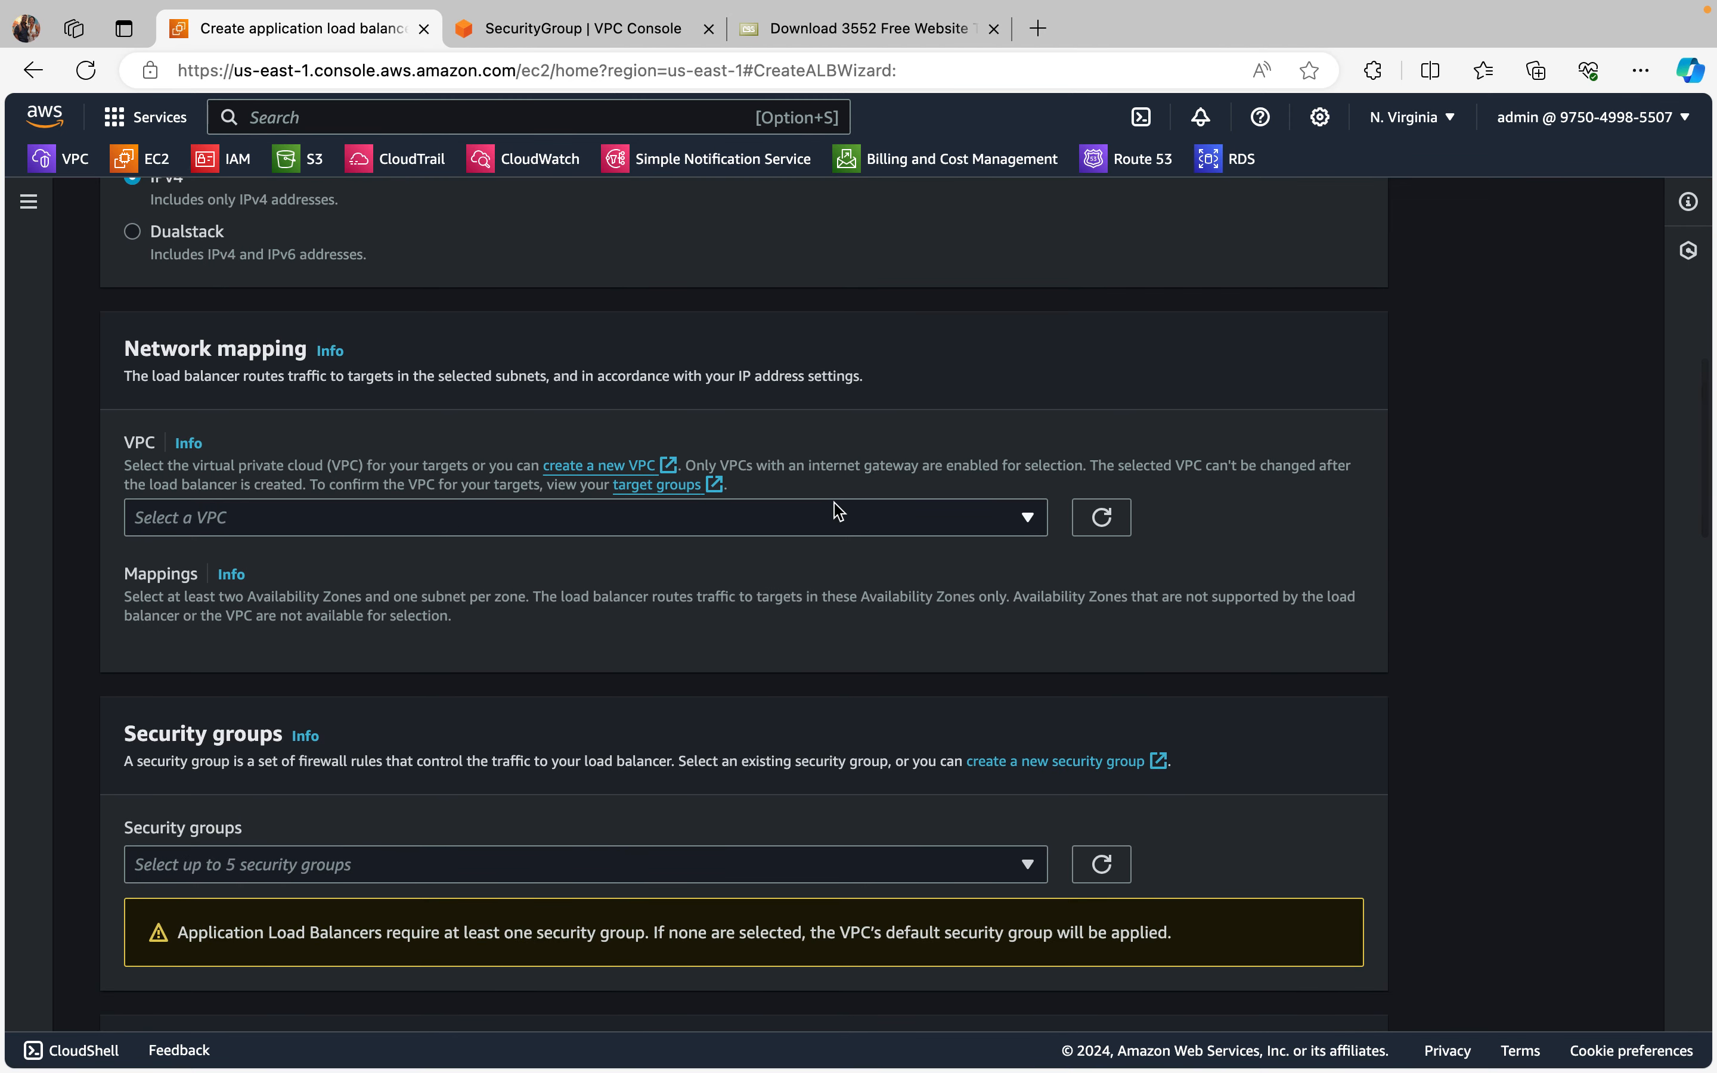
pyautogui.click(1029, 519)
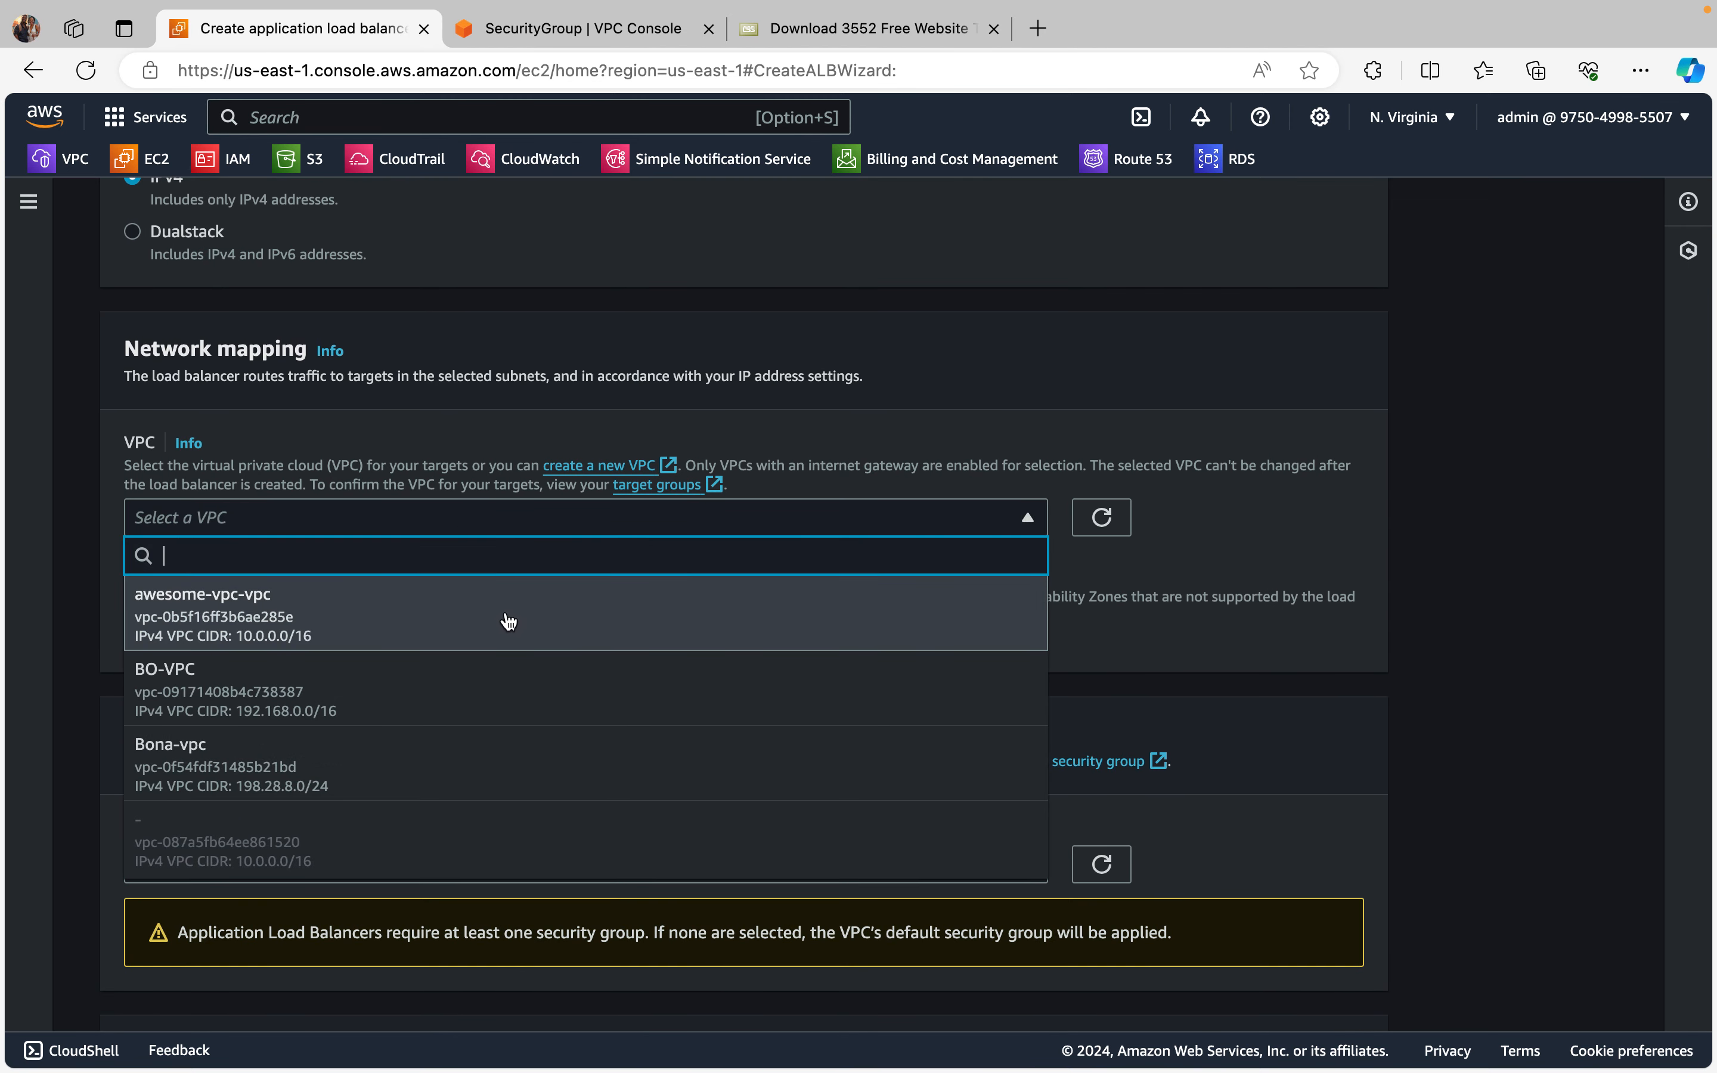
pyautogui.click(508, 621)
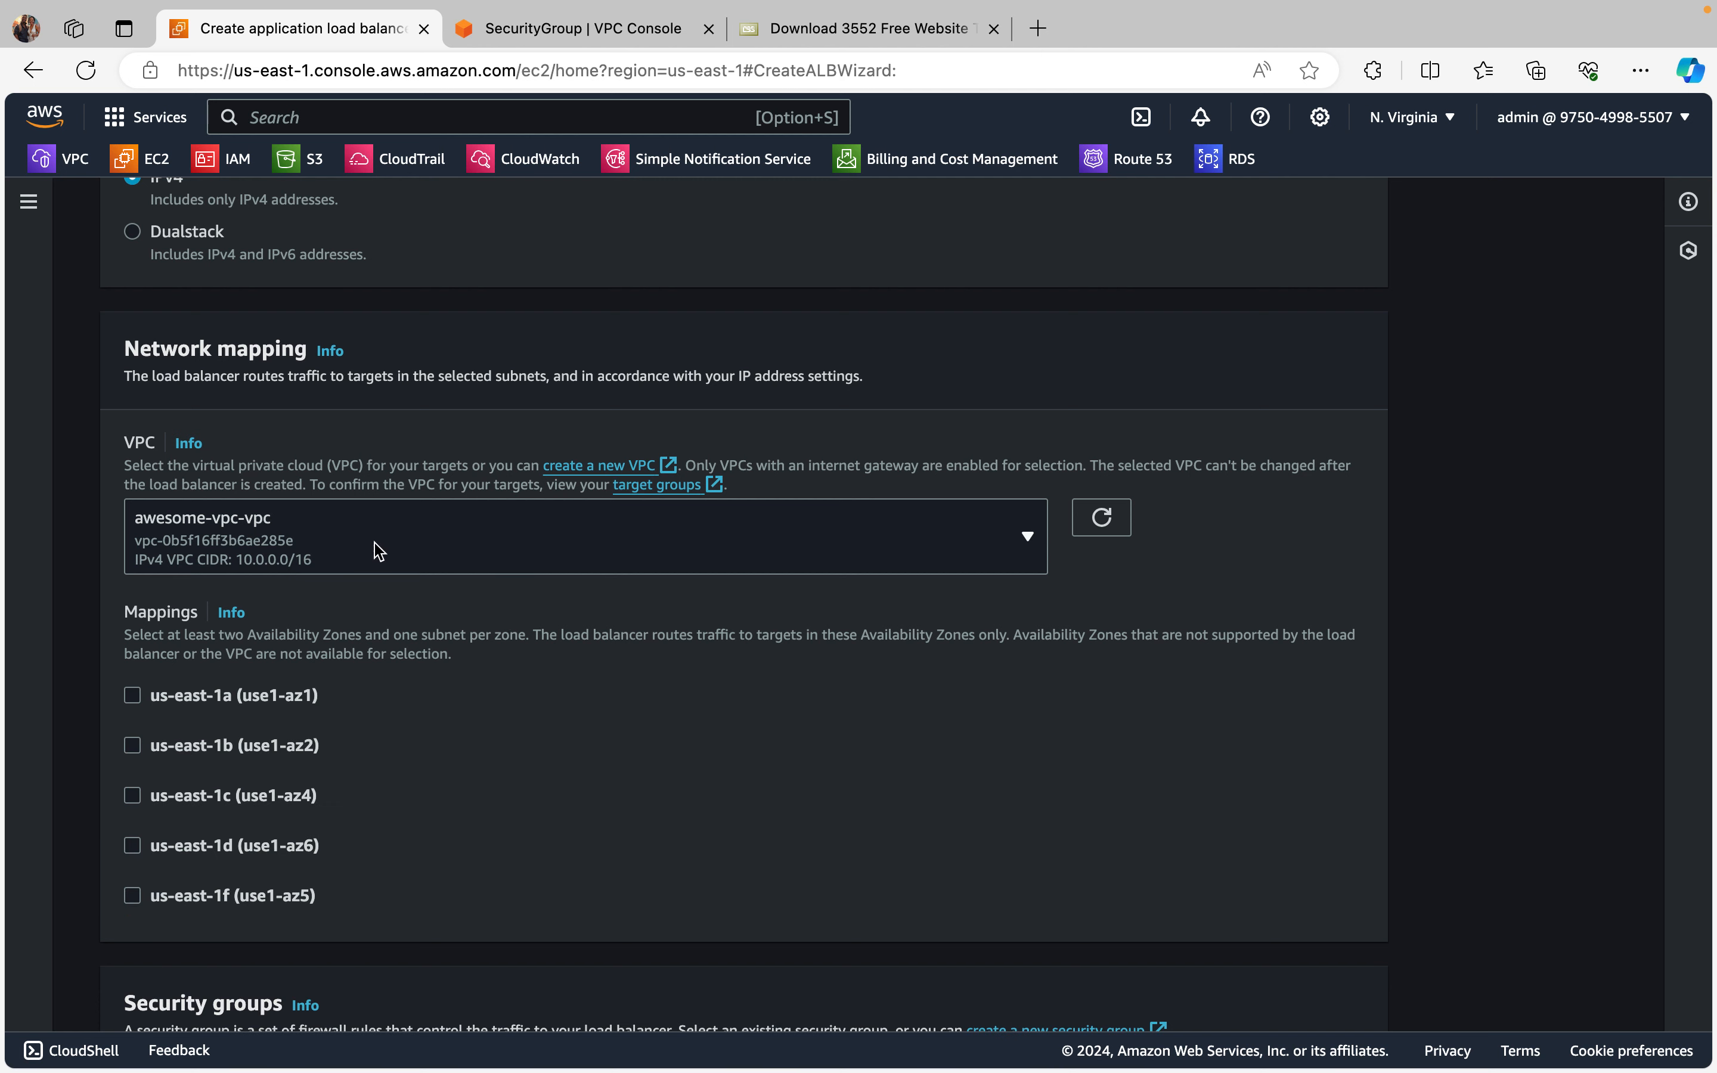
# Step: Enable the us-east-1a zone in the network mappings with the subnet awesome-vpc-subnet-public1-us-east-1a
pyautogui.scroll(-2, 404, 551)
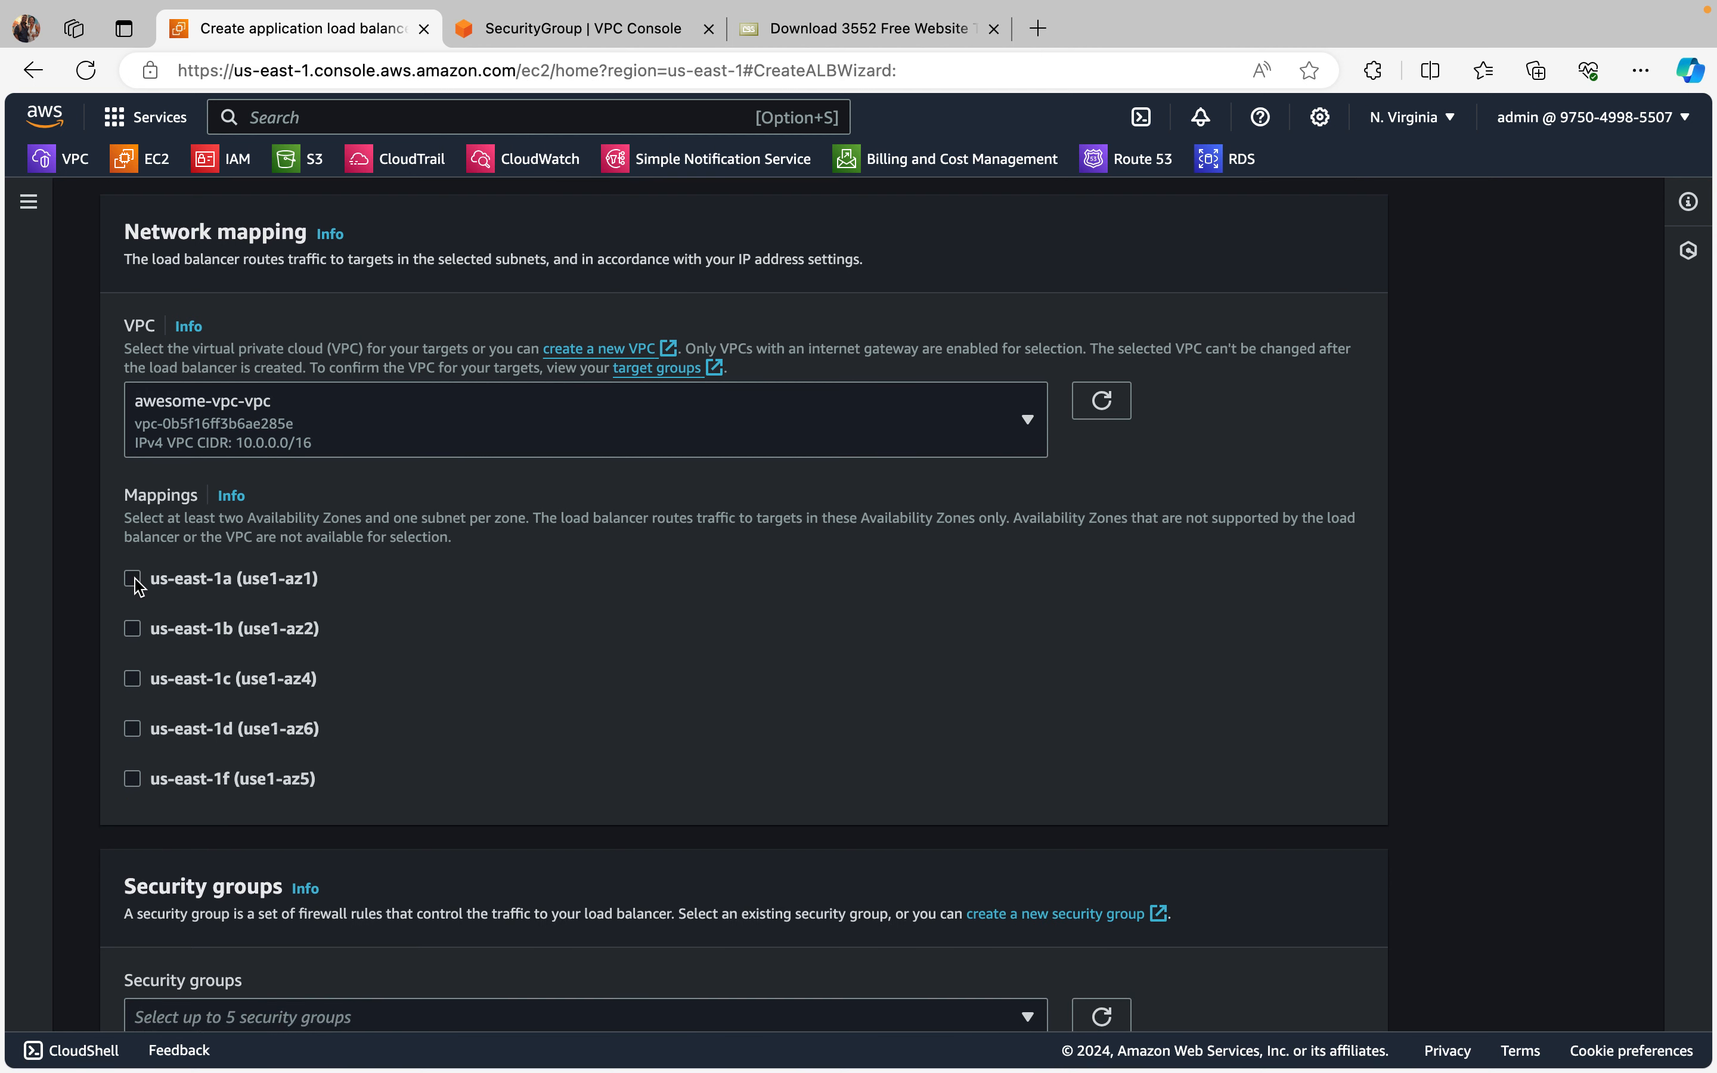
pyautogui.click(134, 580)
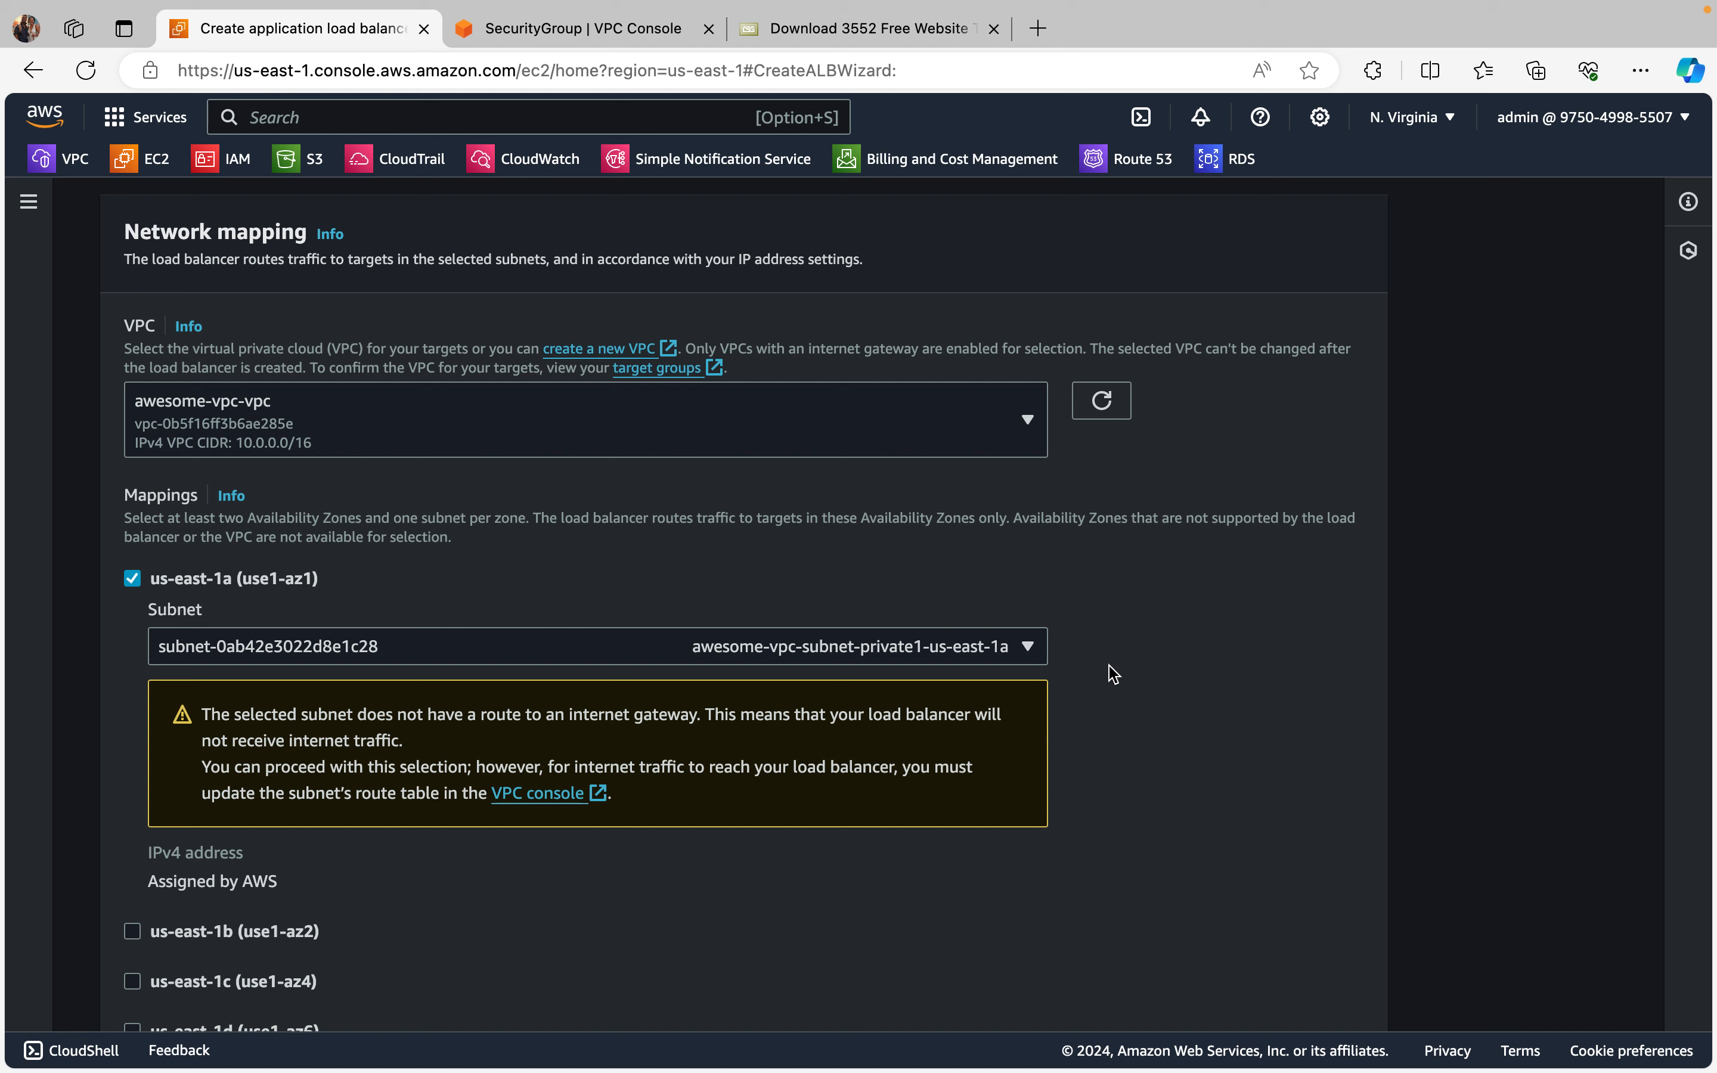
pyautogui.click(1029, 648)
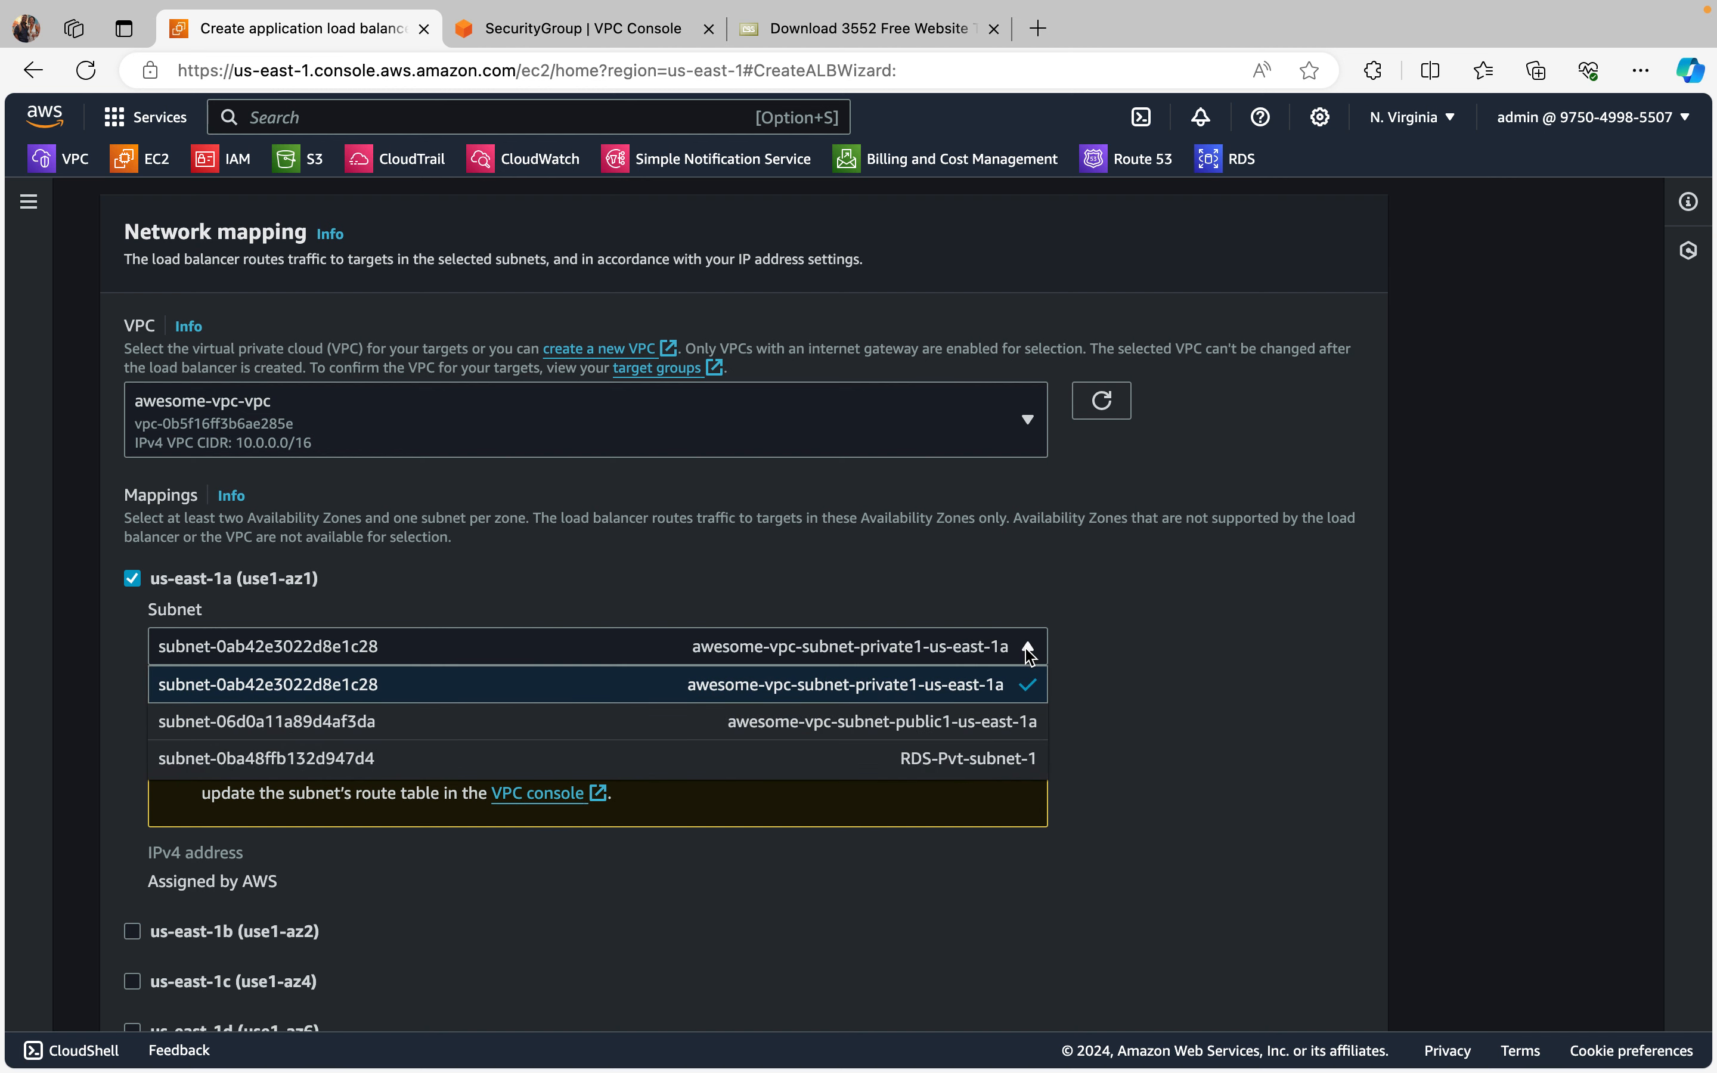
pyautogui.click(955, 724)
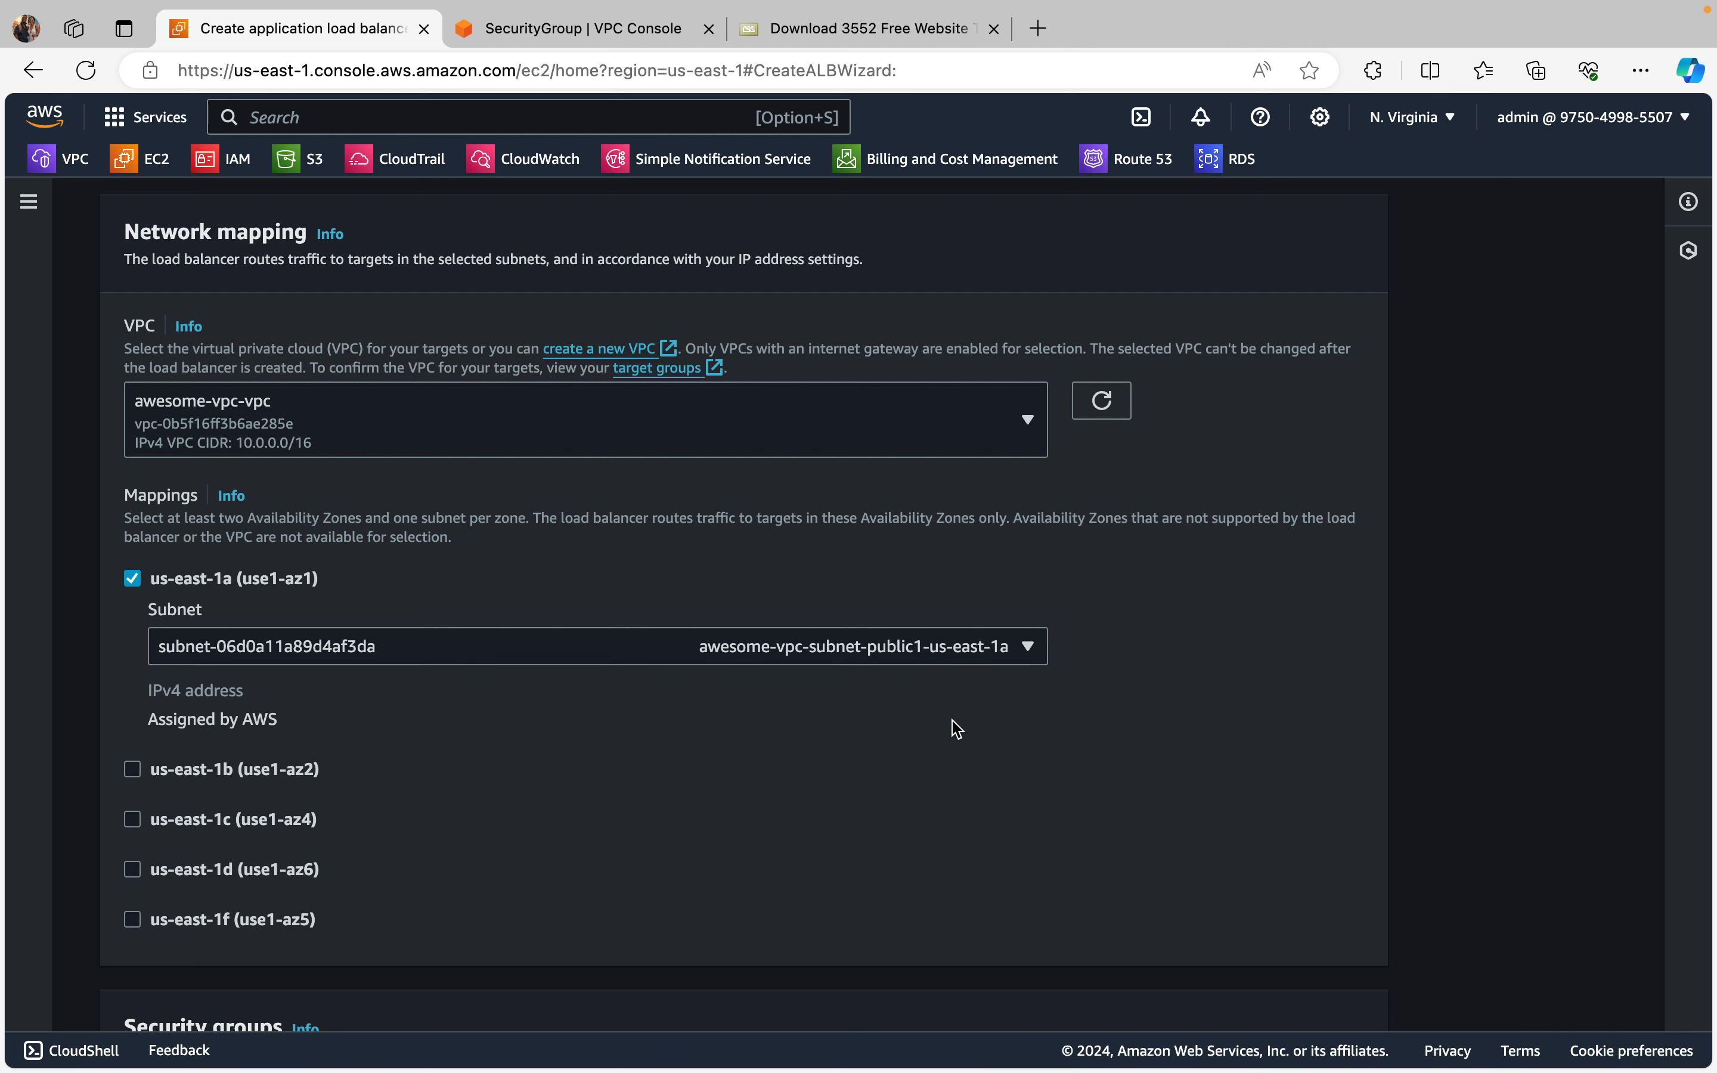
# Step: Enable the us-east-1b zone in the network mappings with the subnet awesome-vpc-subnet-public2-us-east-1b
pyautogui.scroll(-3, 952, 721)
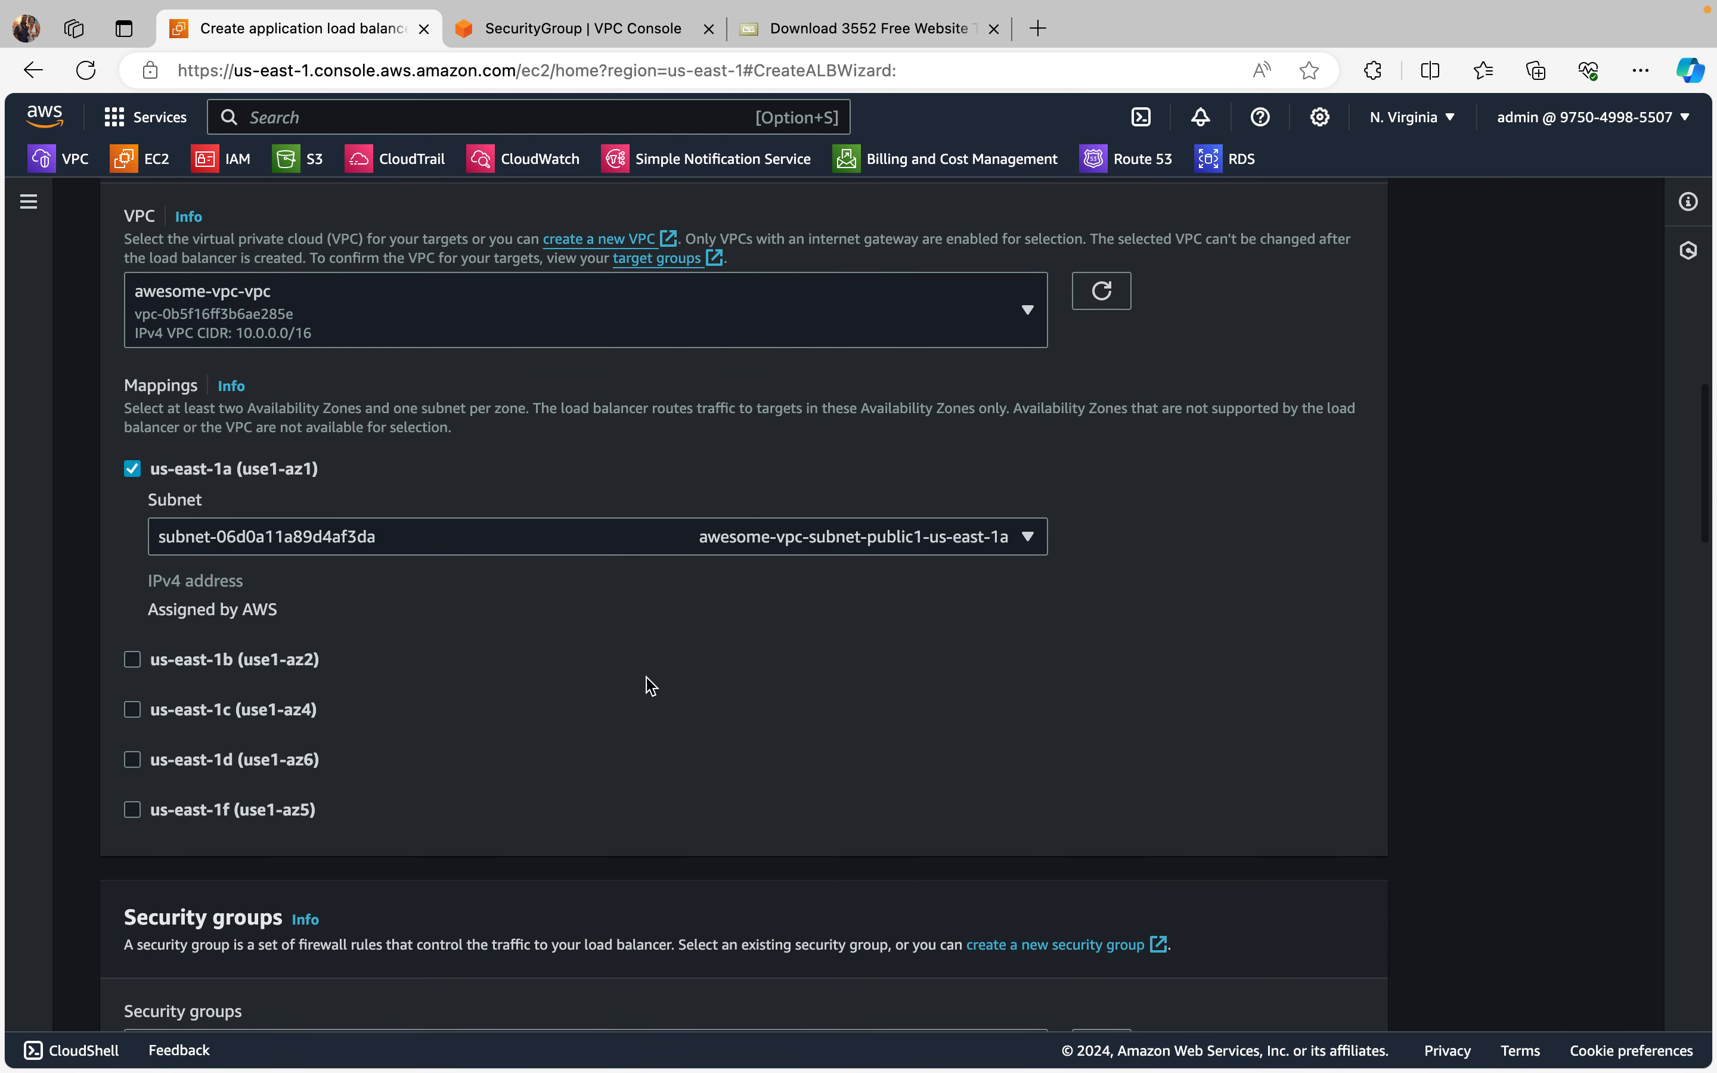
pyautogui.click(132, 660)
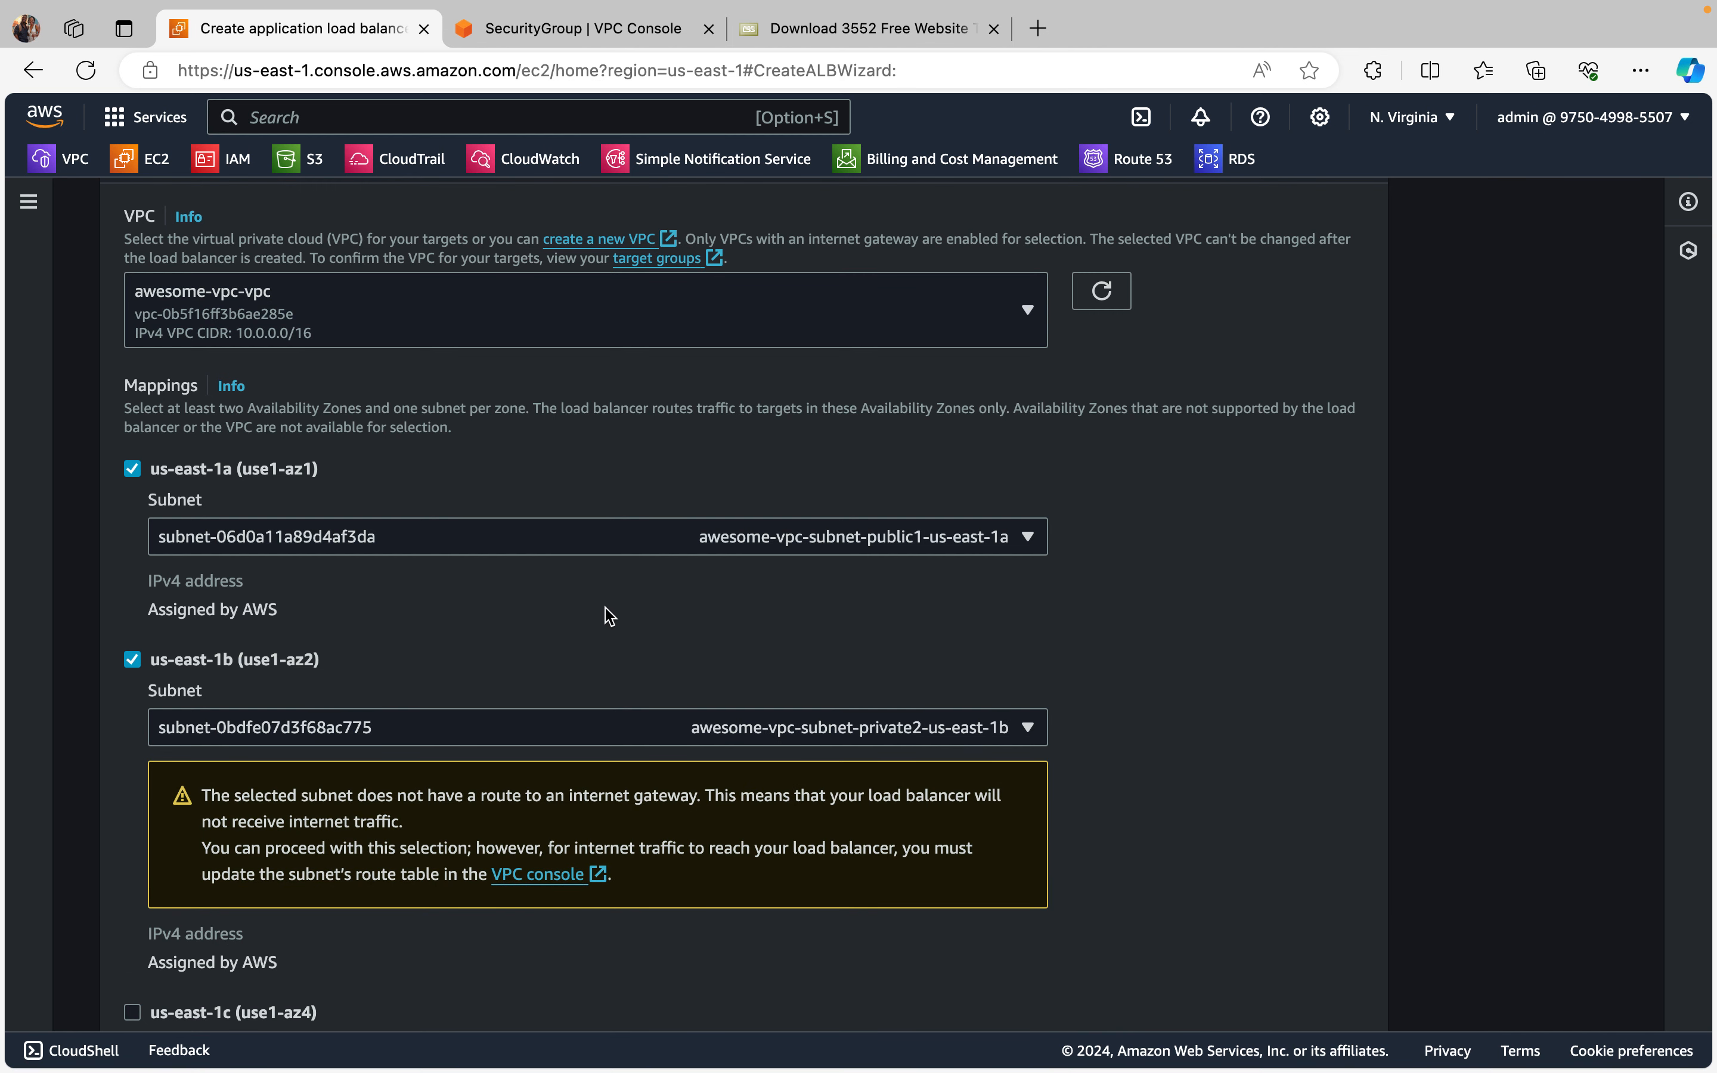
pyautogui.scroll(-1, 610, 615)
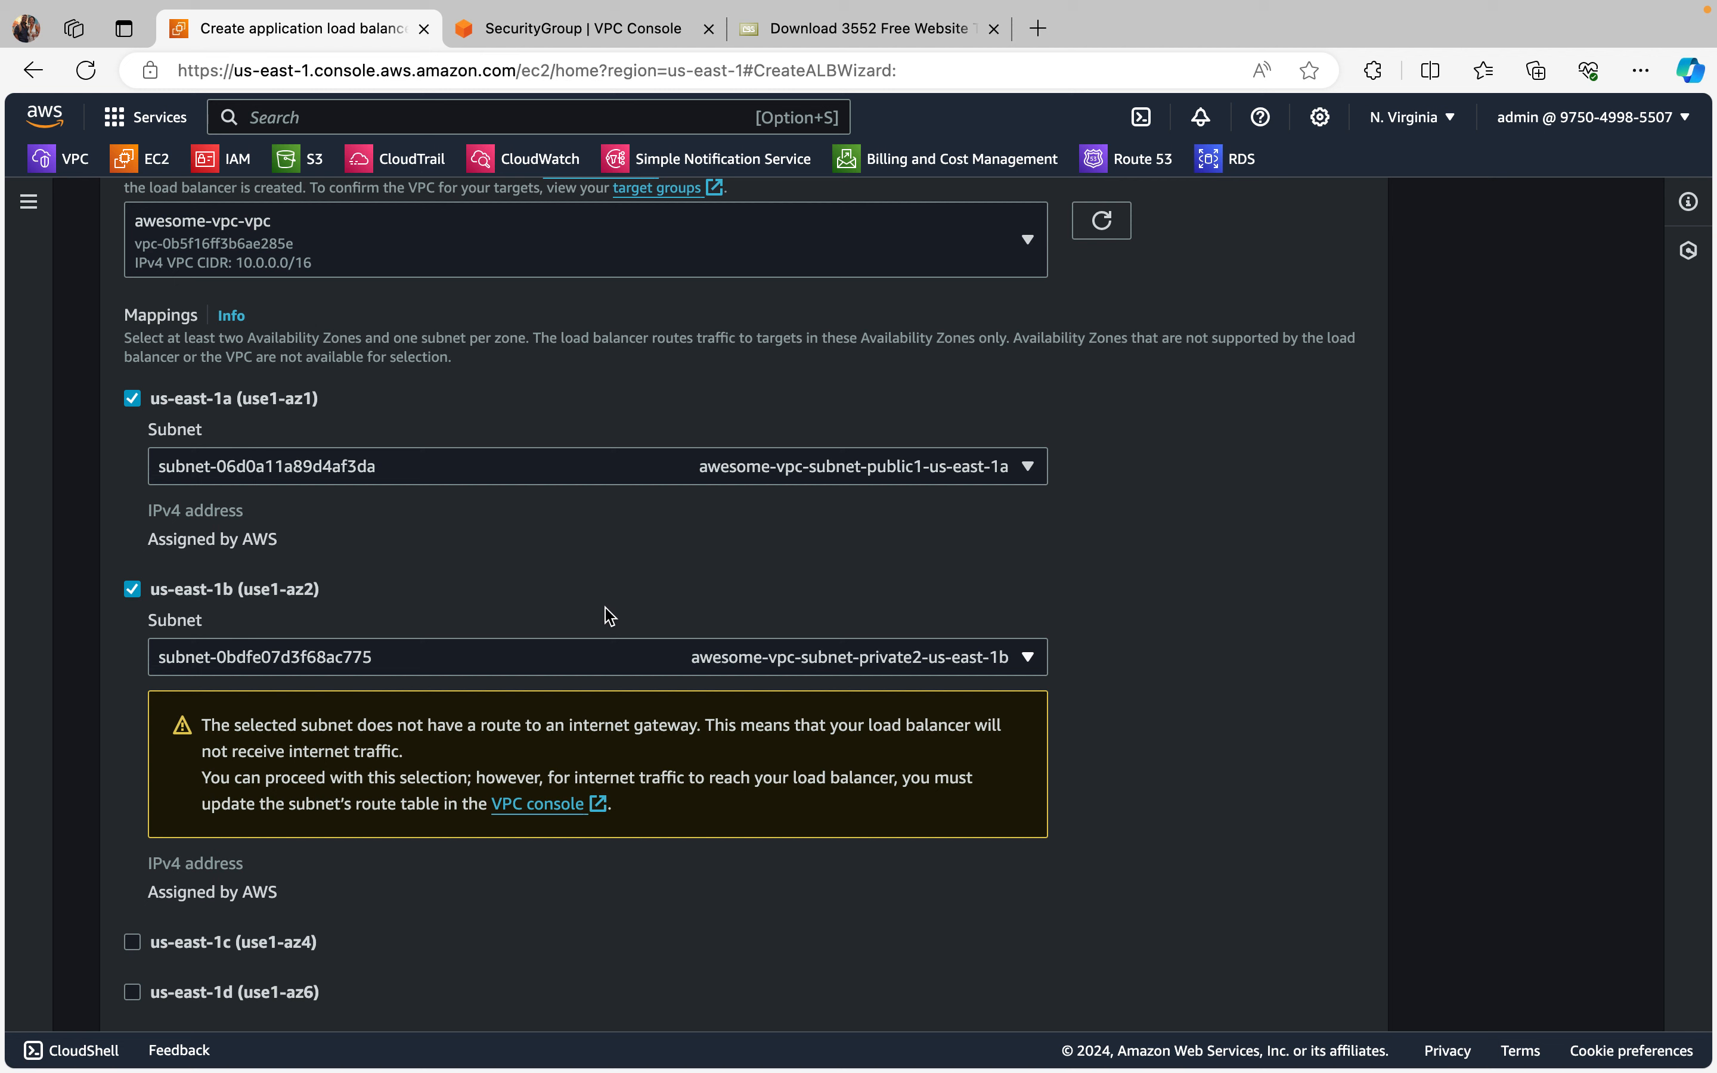
pyautogui.click(1027, 660)
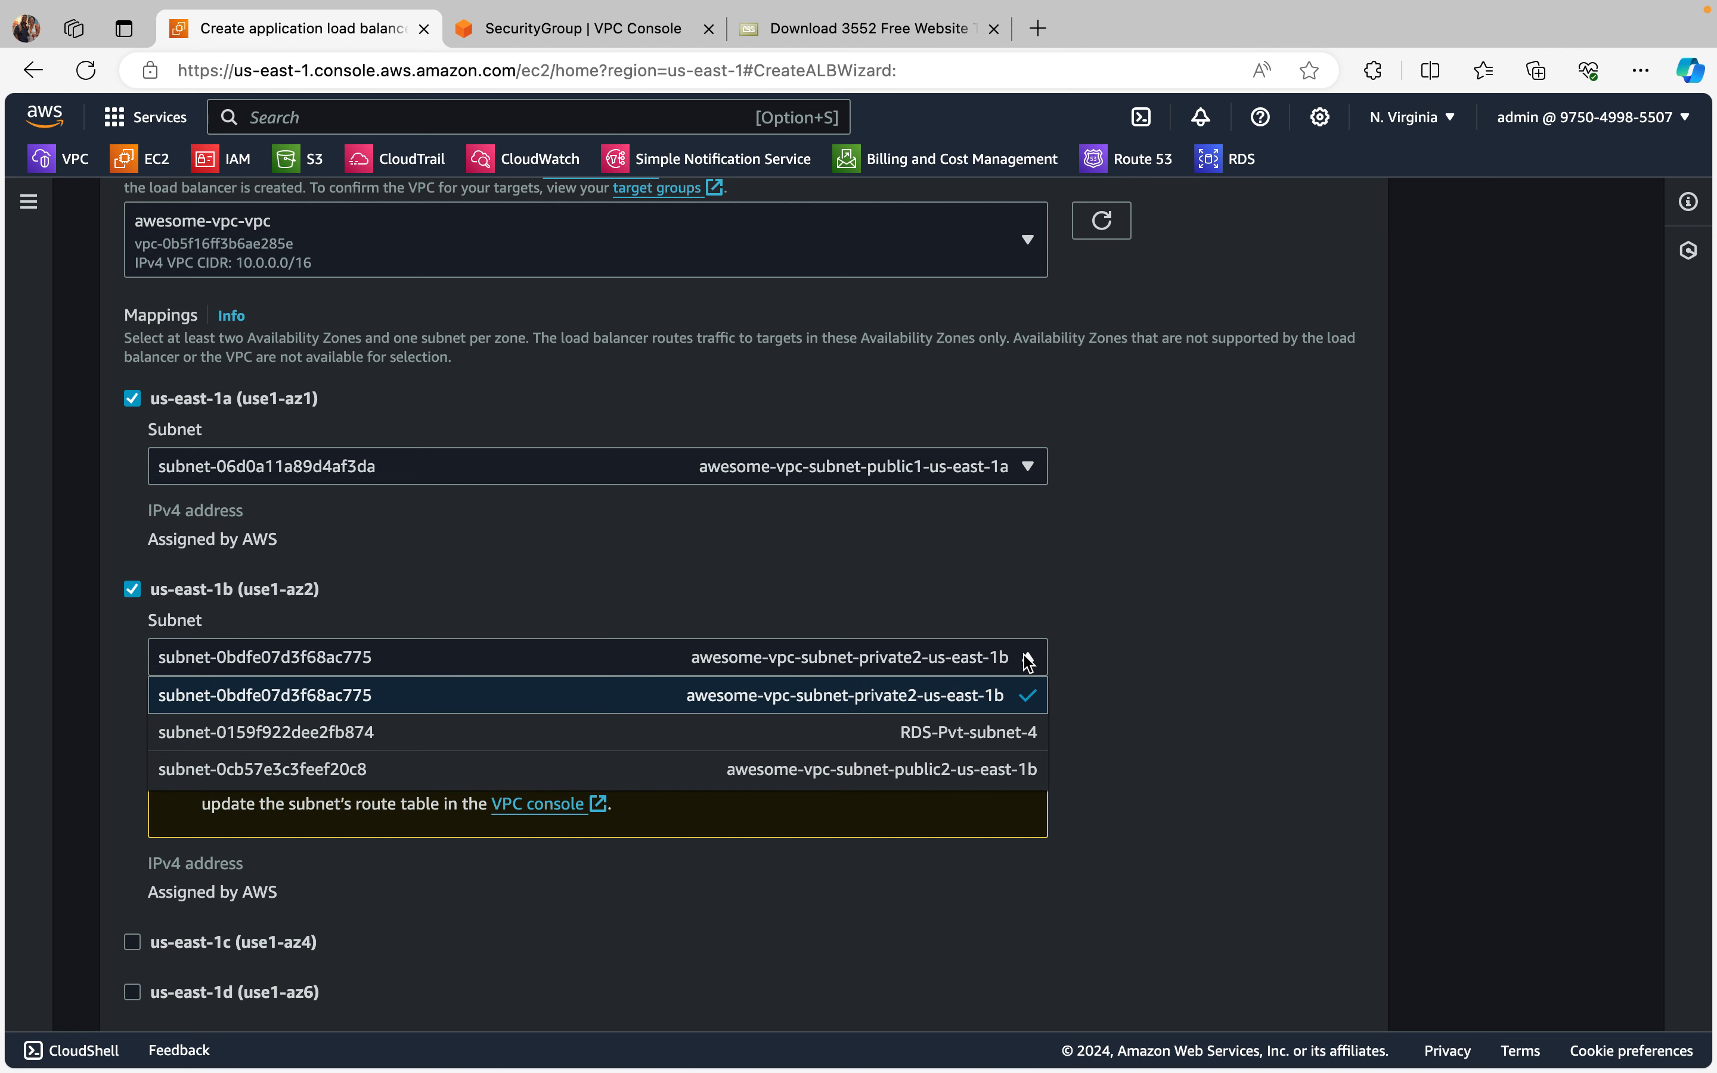
pyautogui.click(945, 768)
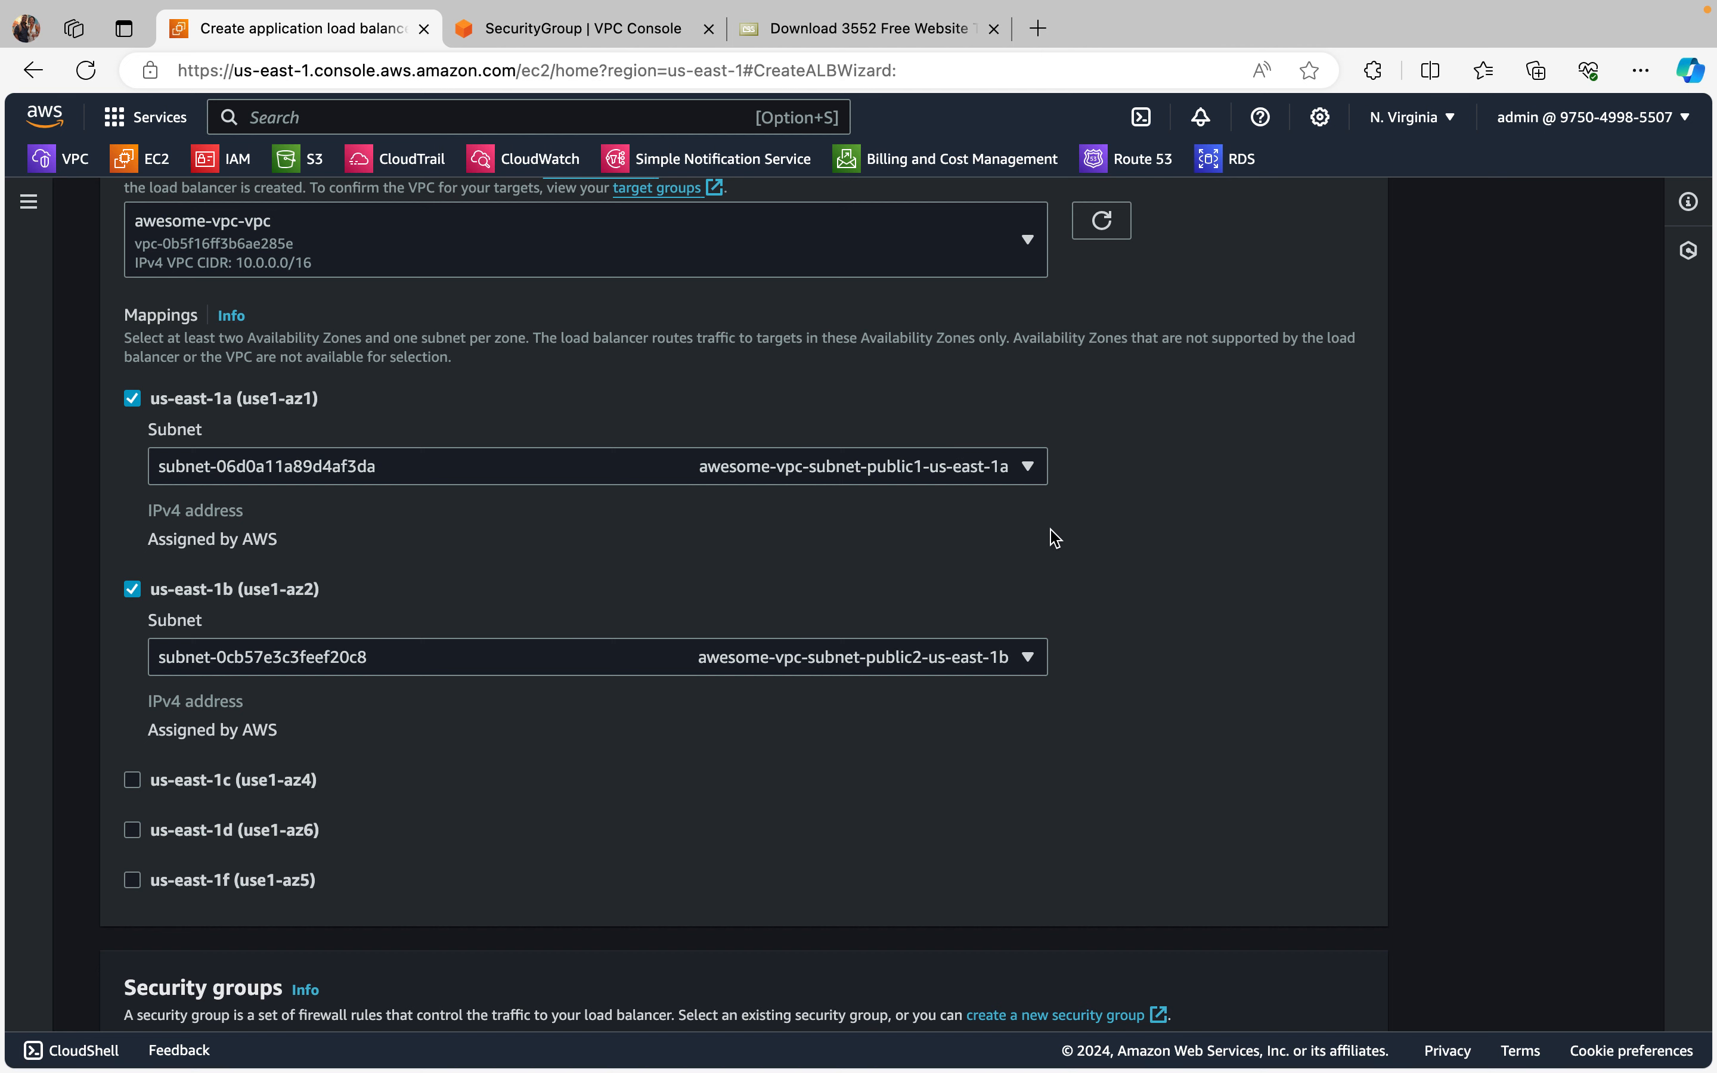
# Step: Replace the default security group with my-app-load-bal-sg for the load balancer
pyautogui.scroll(-8, 1058, 555)
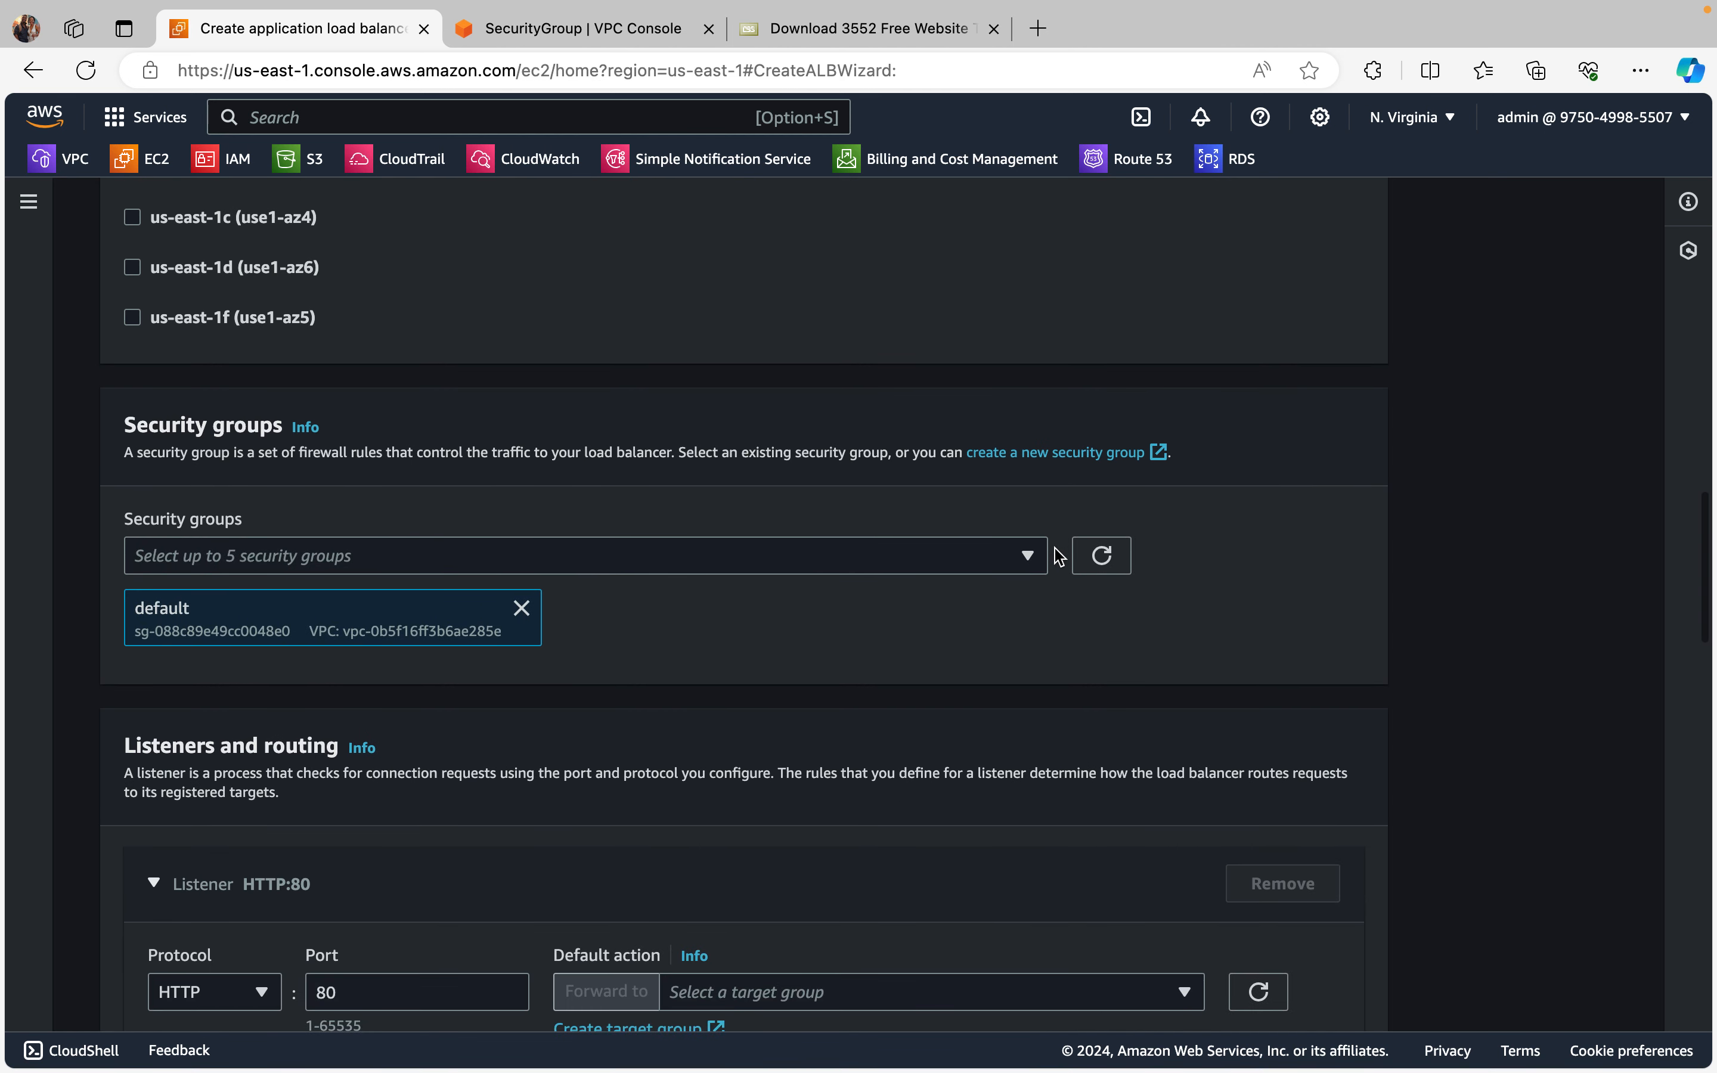
pyautogui.scroll(-1, 1059, 556)
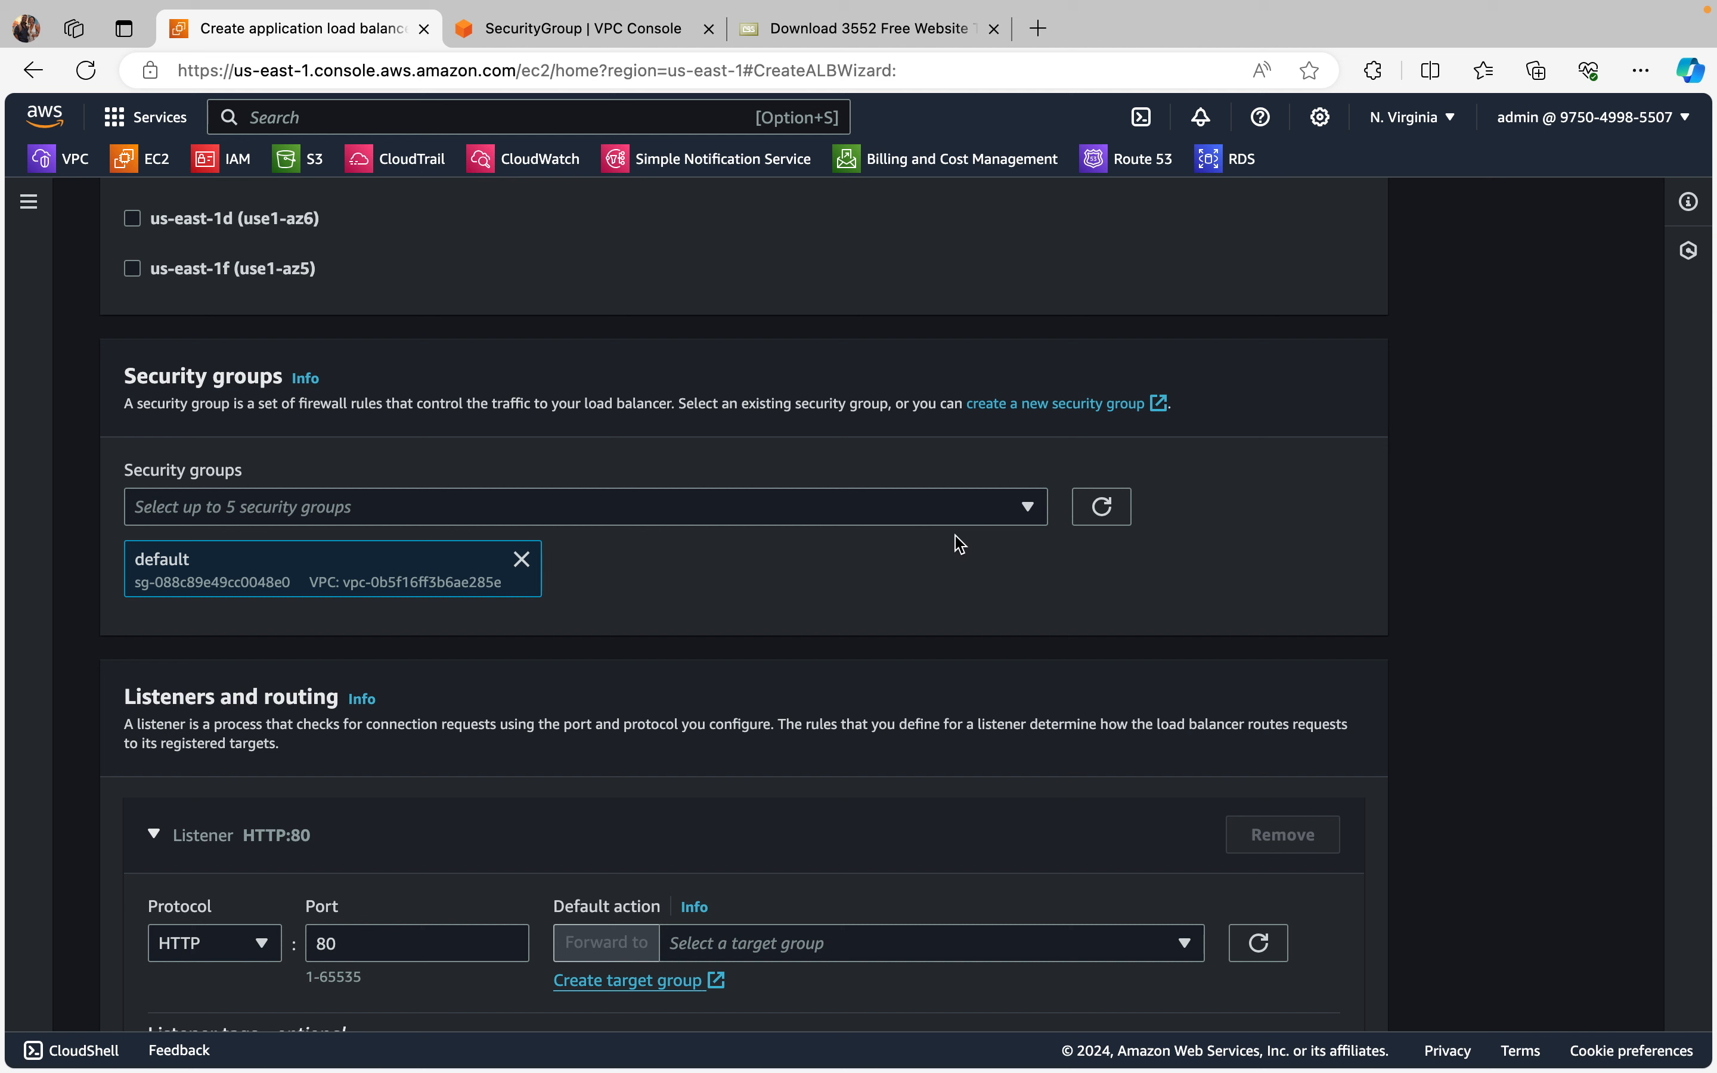
pyautogui.click(1029, 507)
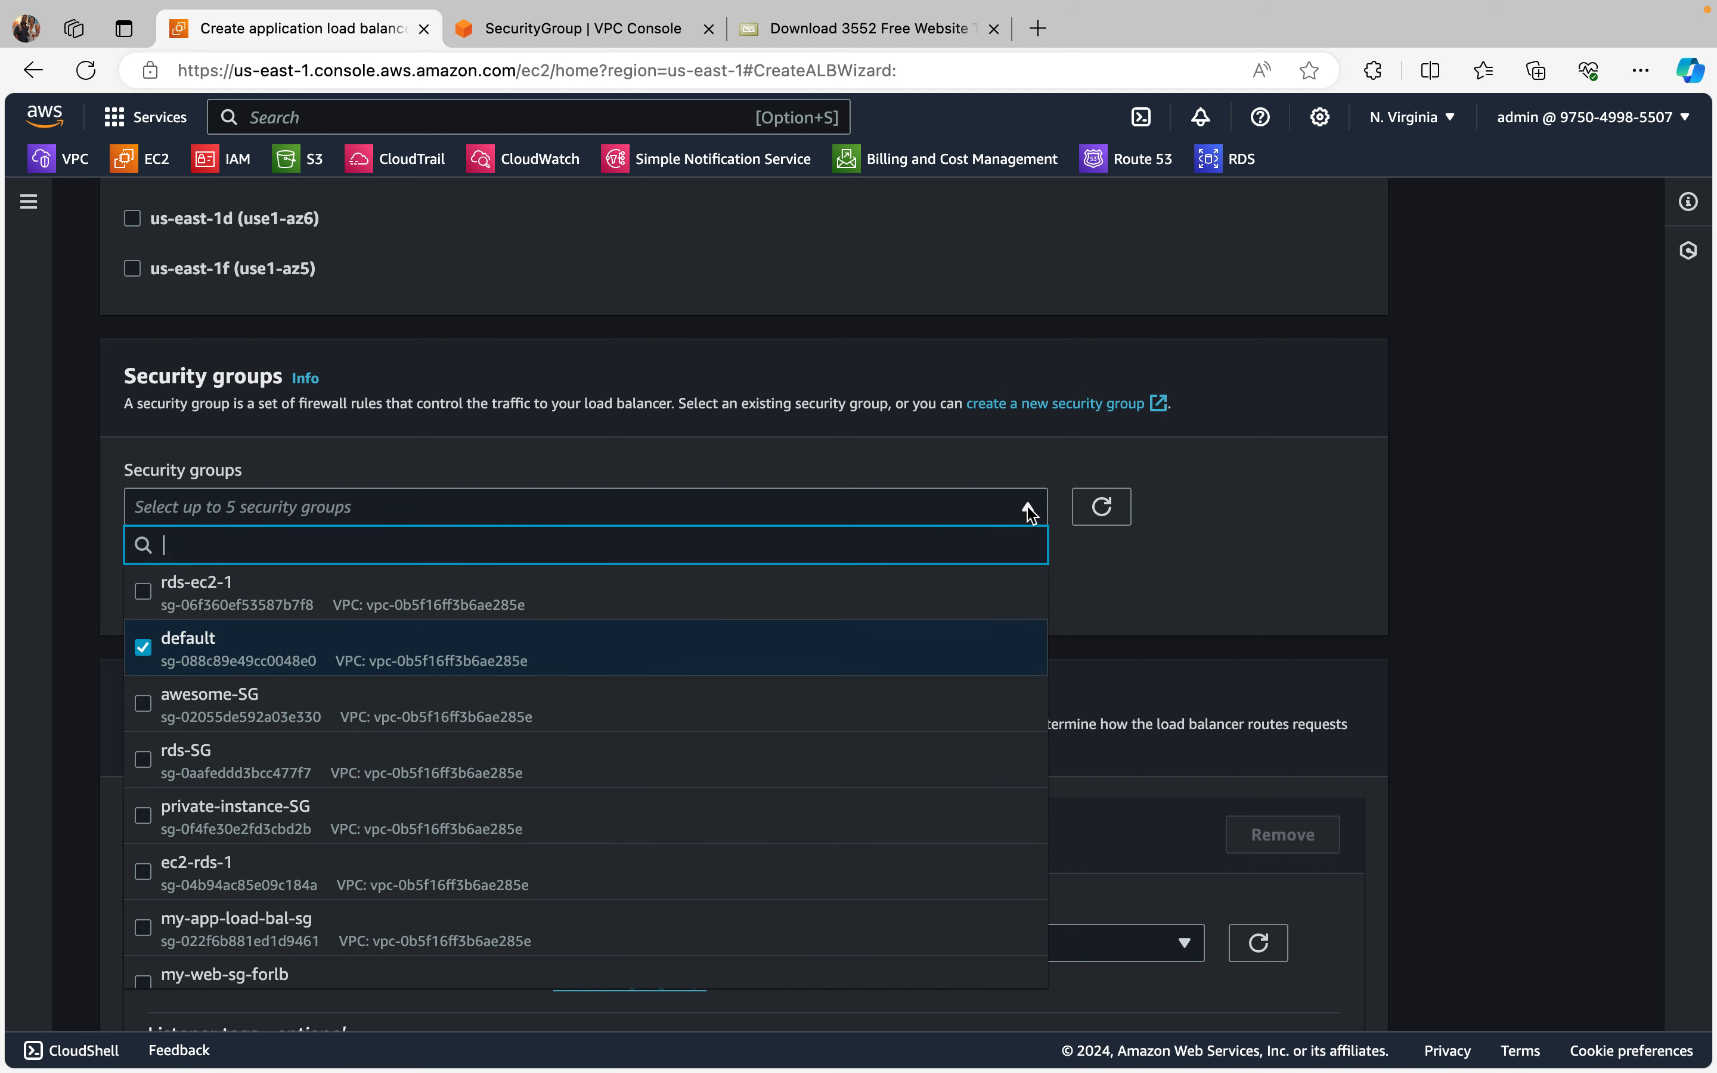
pyautogui.scroll(-1, 705, 789)
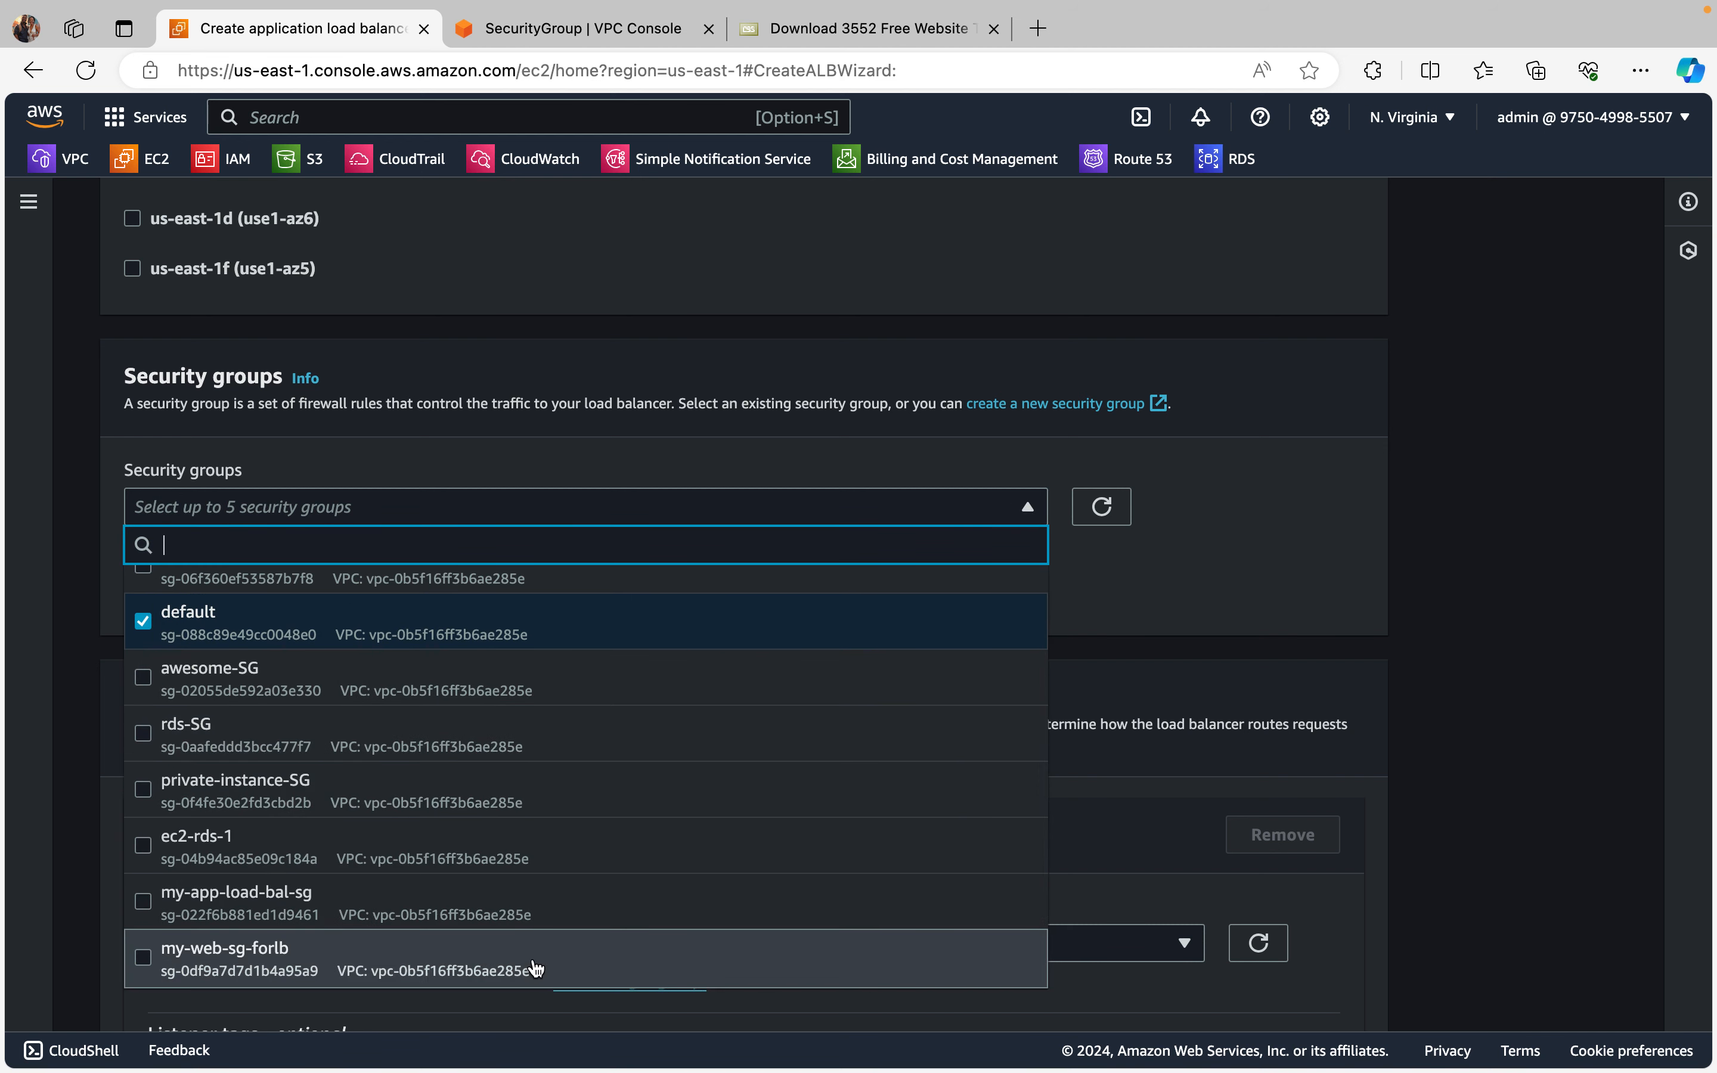
pyautogui.click(145, 901)
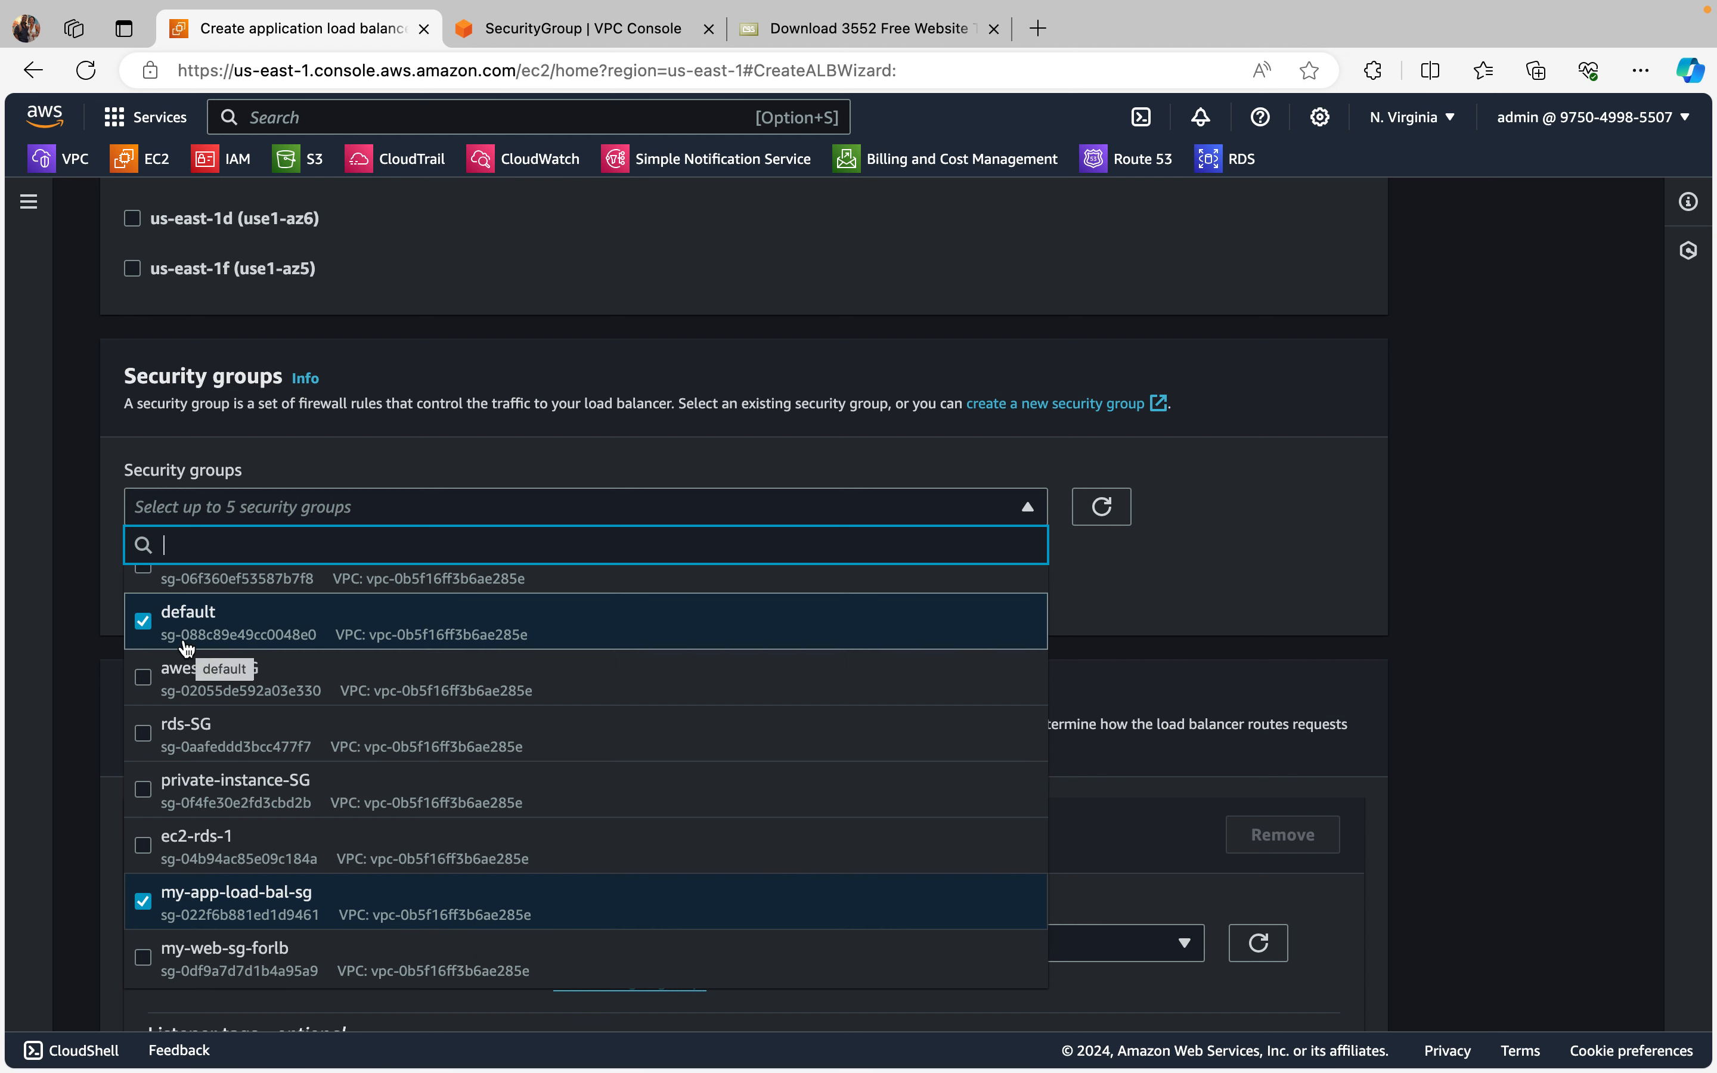
pyautogui.click(143, 622)
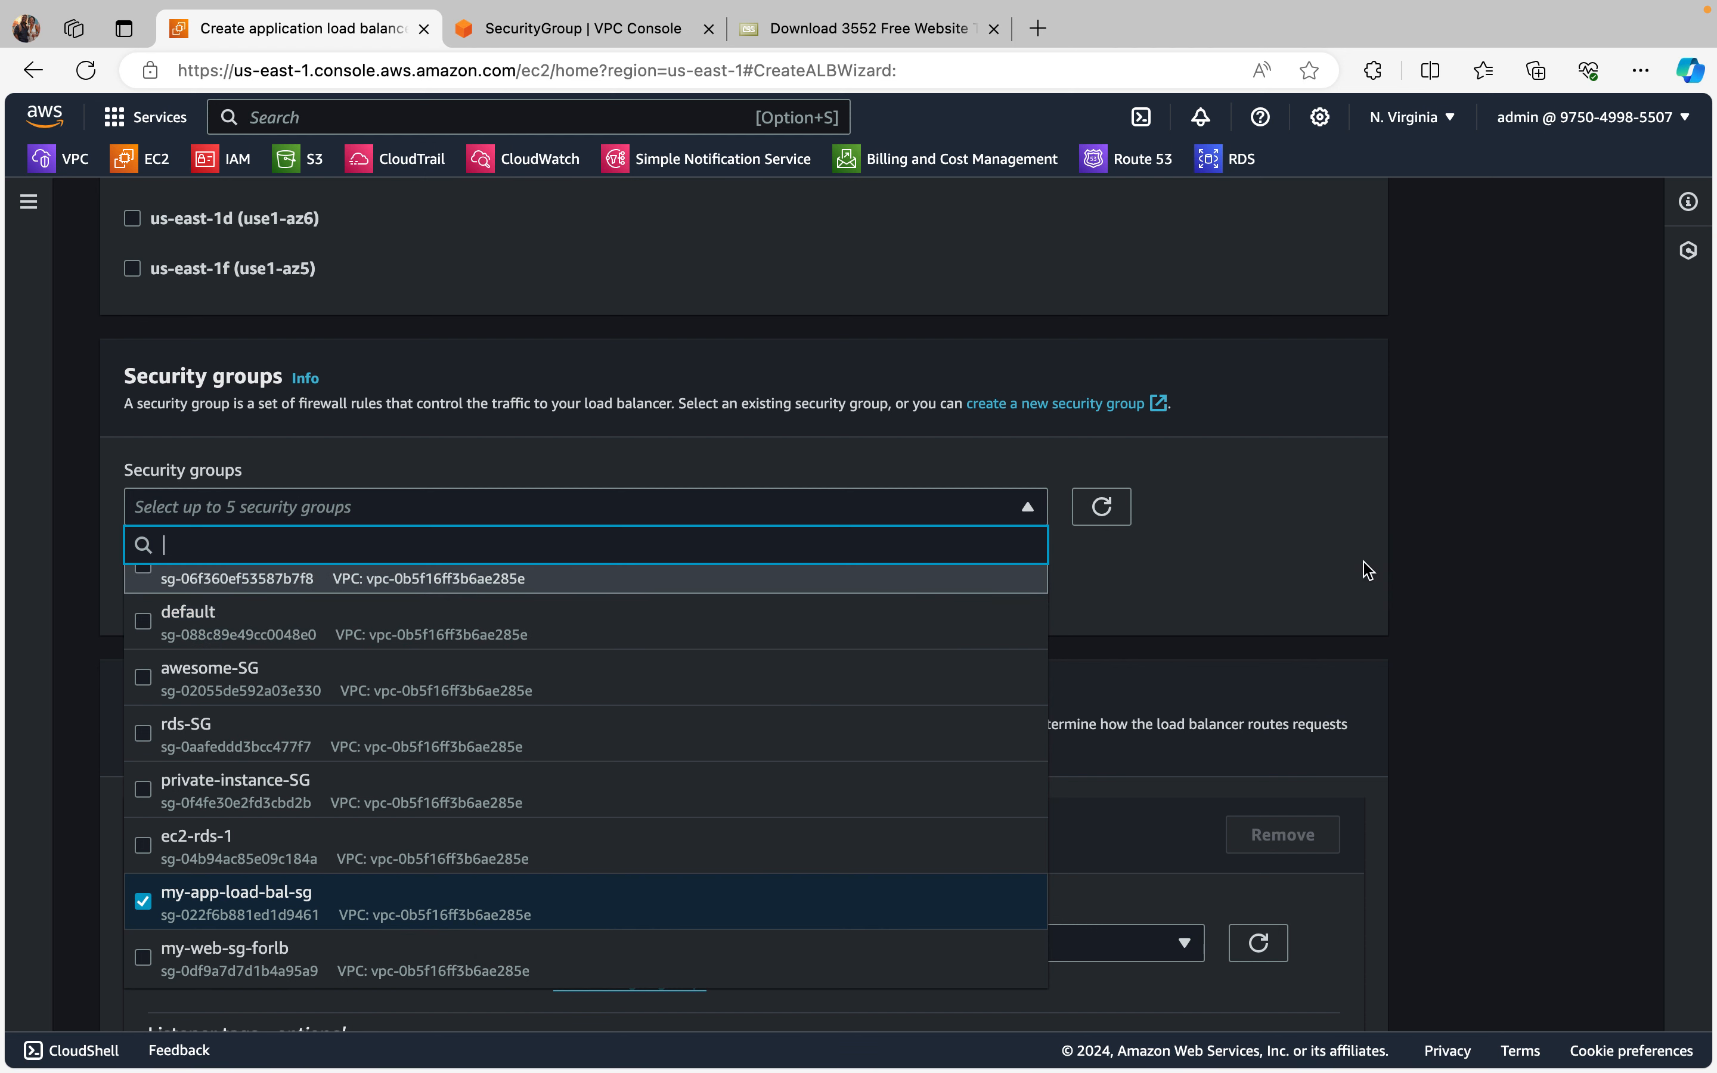
pyautogui.click(1258, 575)
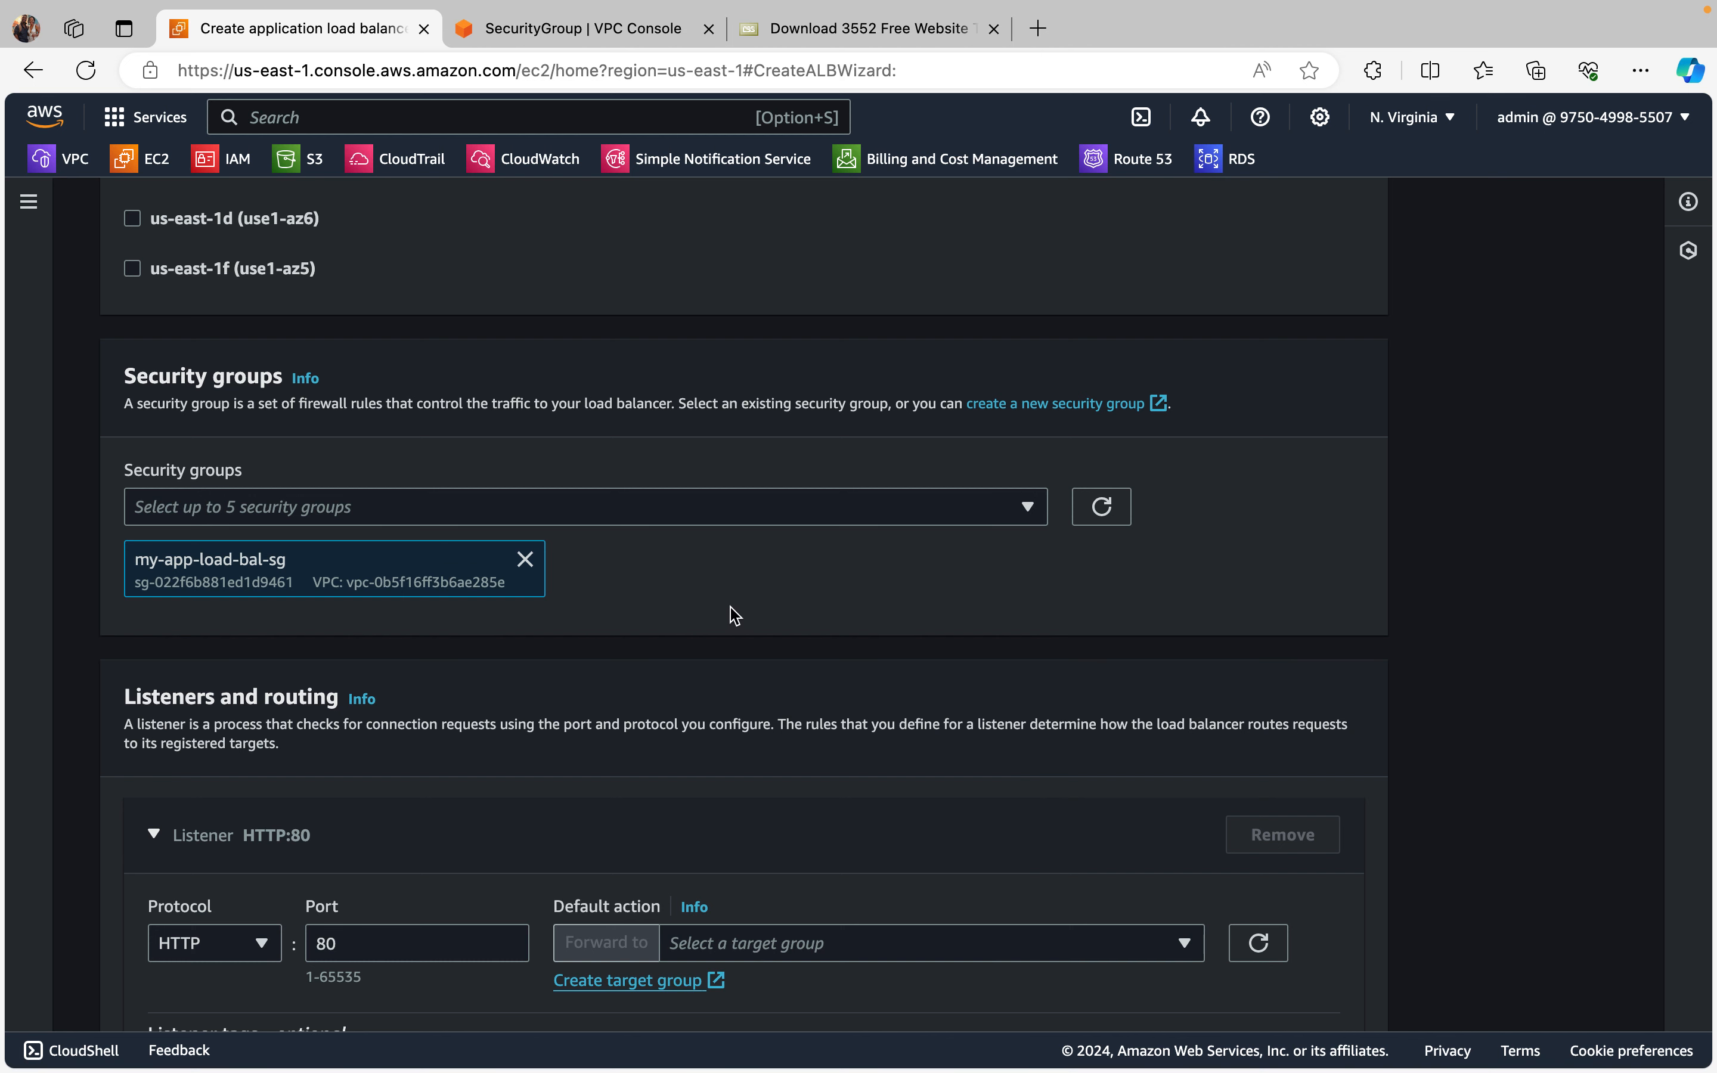
# Step: Set the HTTP:80 listener's default action to forward to the test-tg target group
pyautogui.scroll(-4, 734, 615)
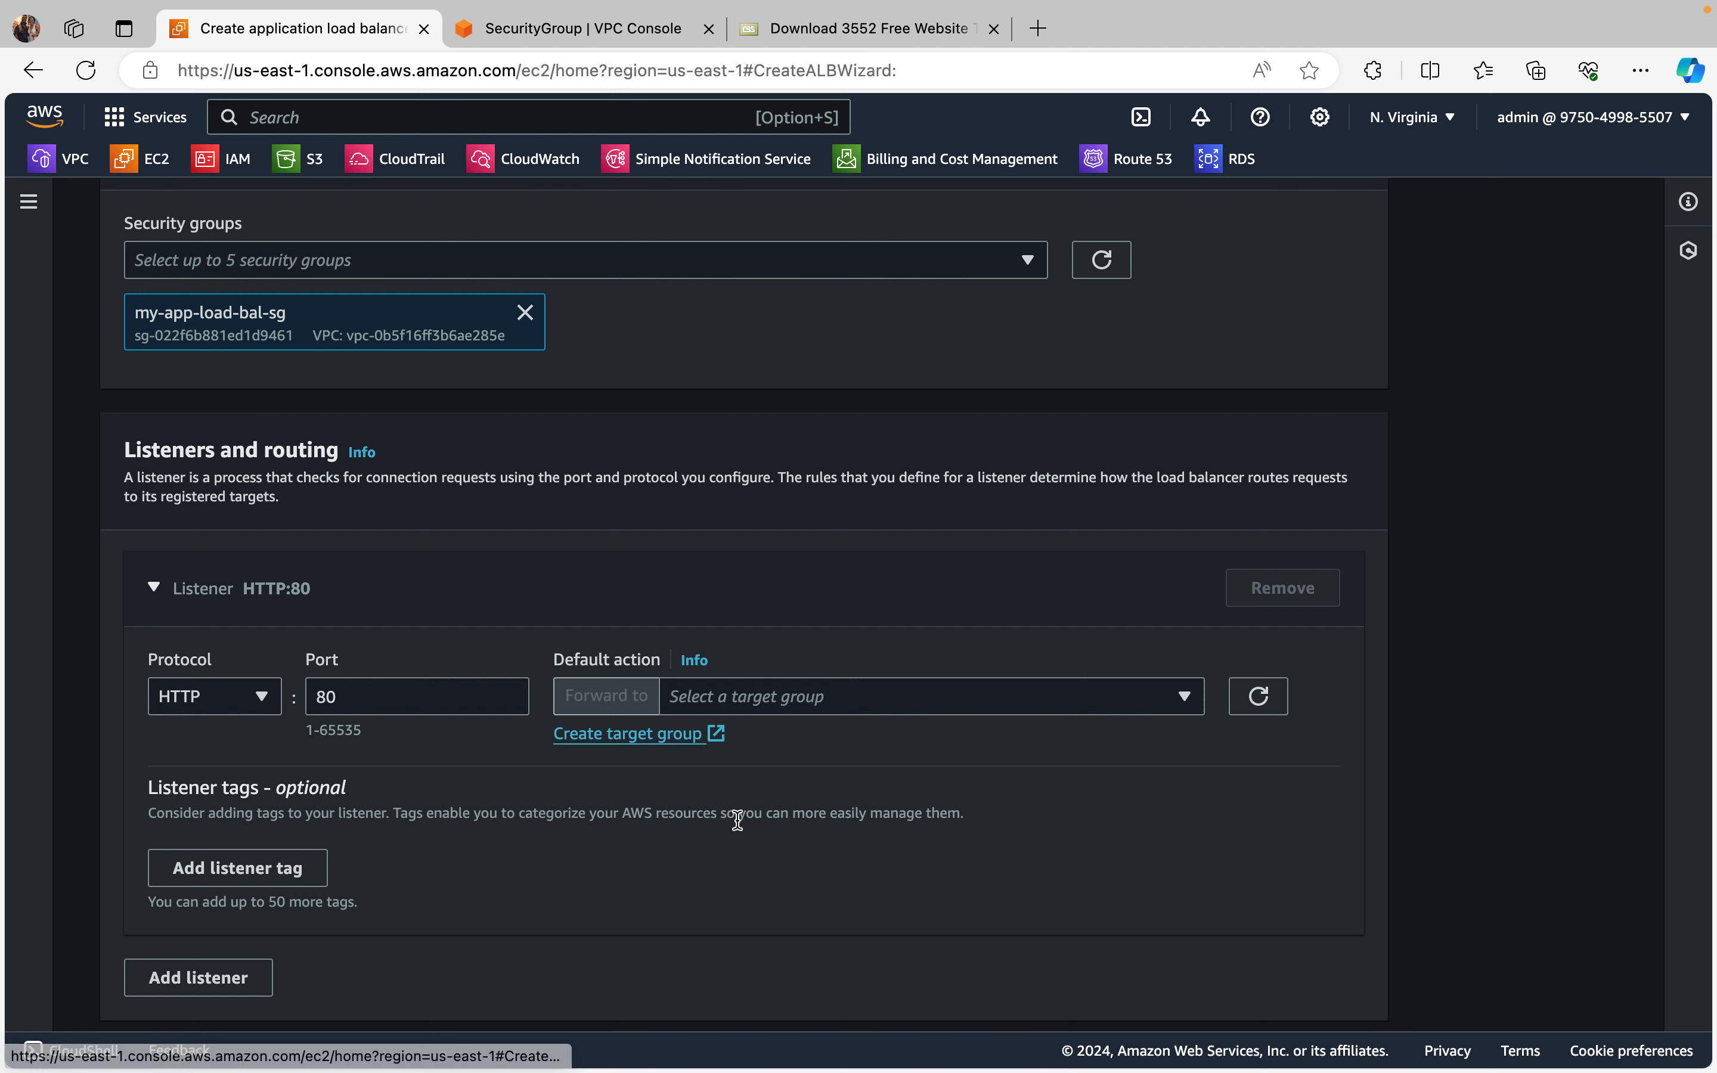
pyautogui.scroll(-2, 737, 819)
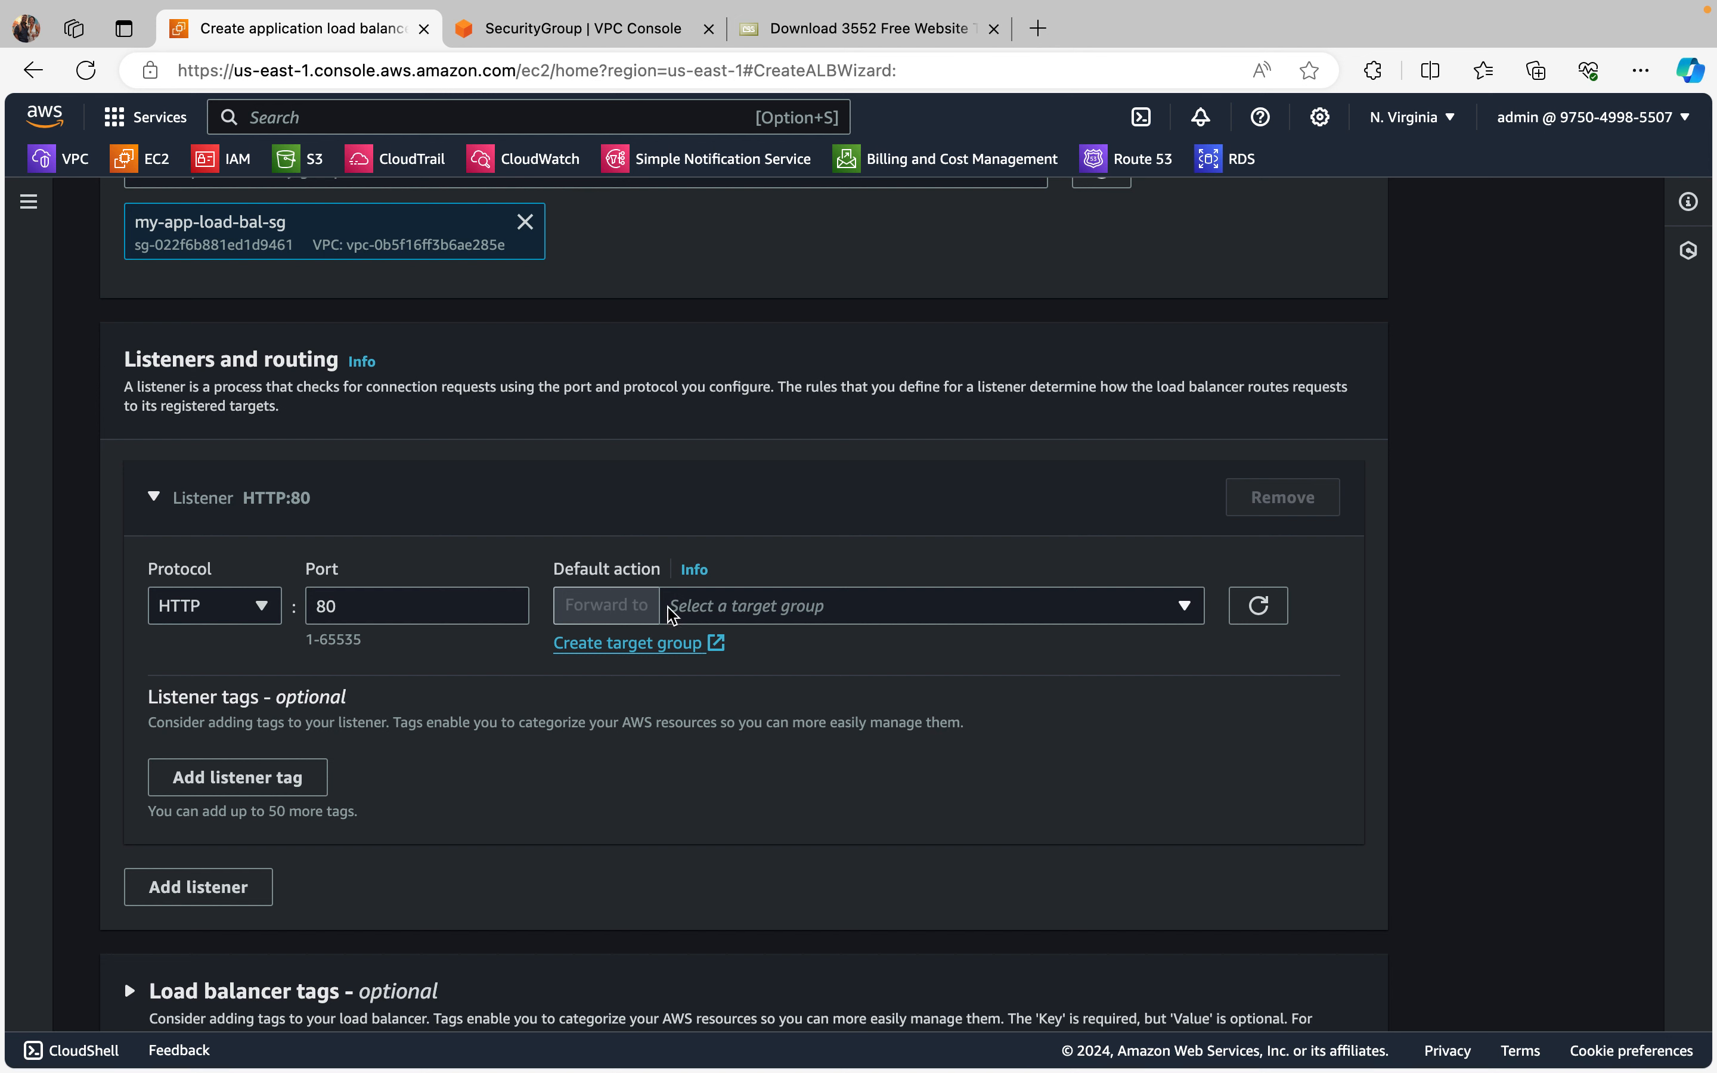
pyautogui.click(1184, 605)
pyautogui.click(902, 702)
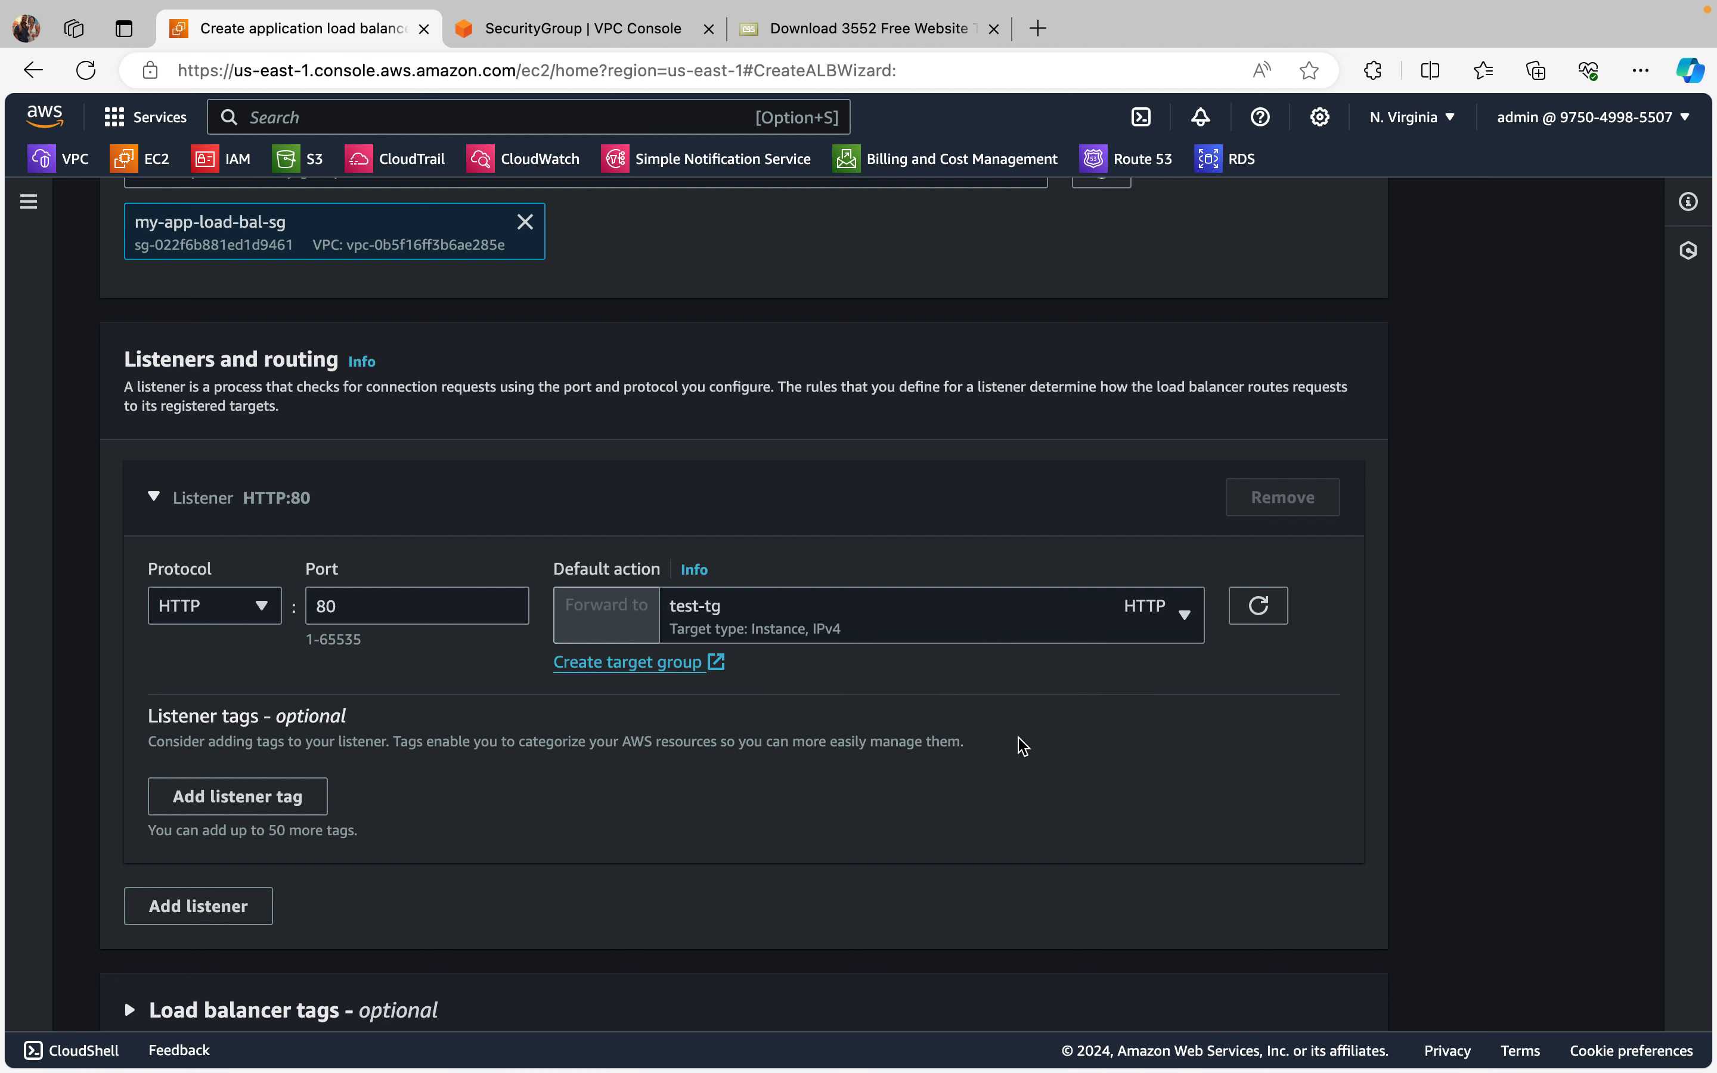
pyautogui.scroll(-2, 1022, 747)
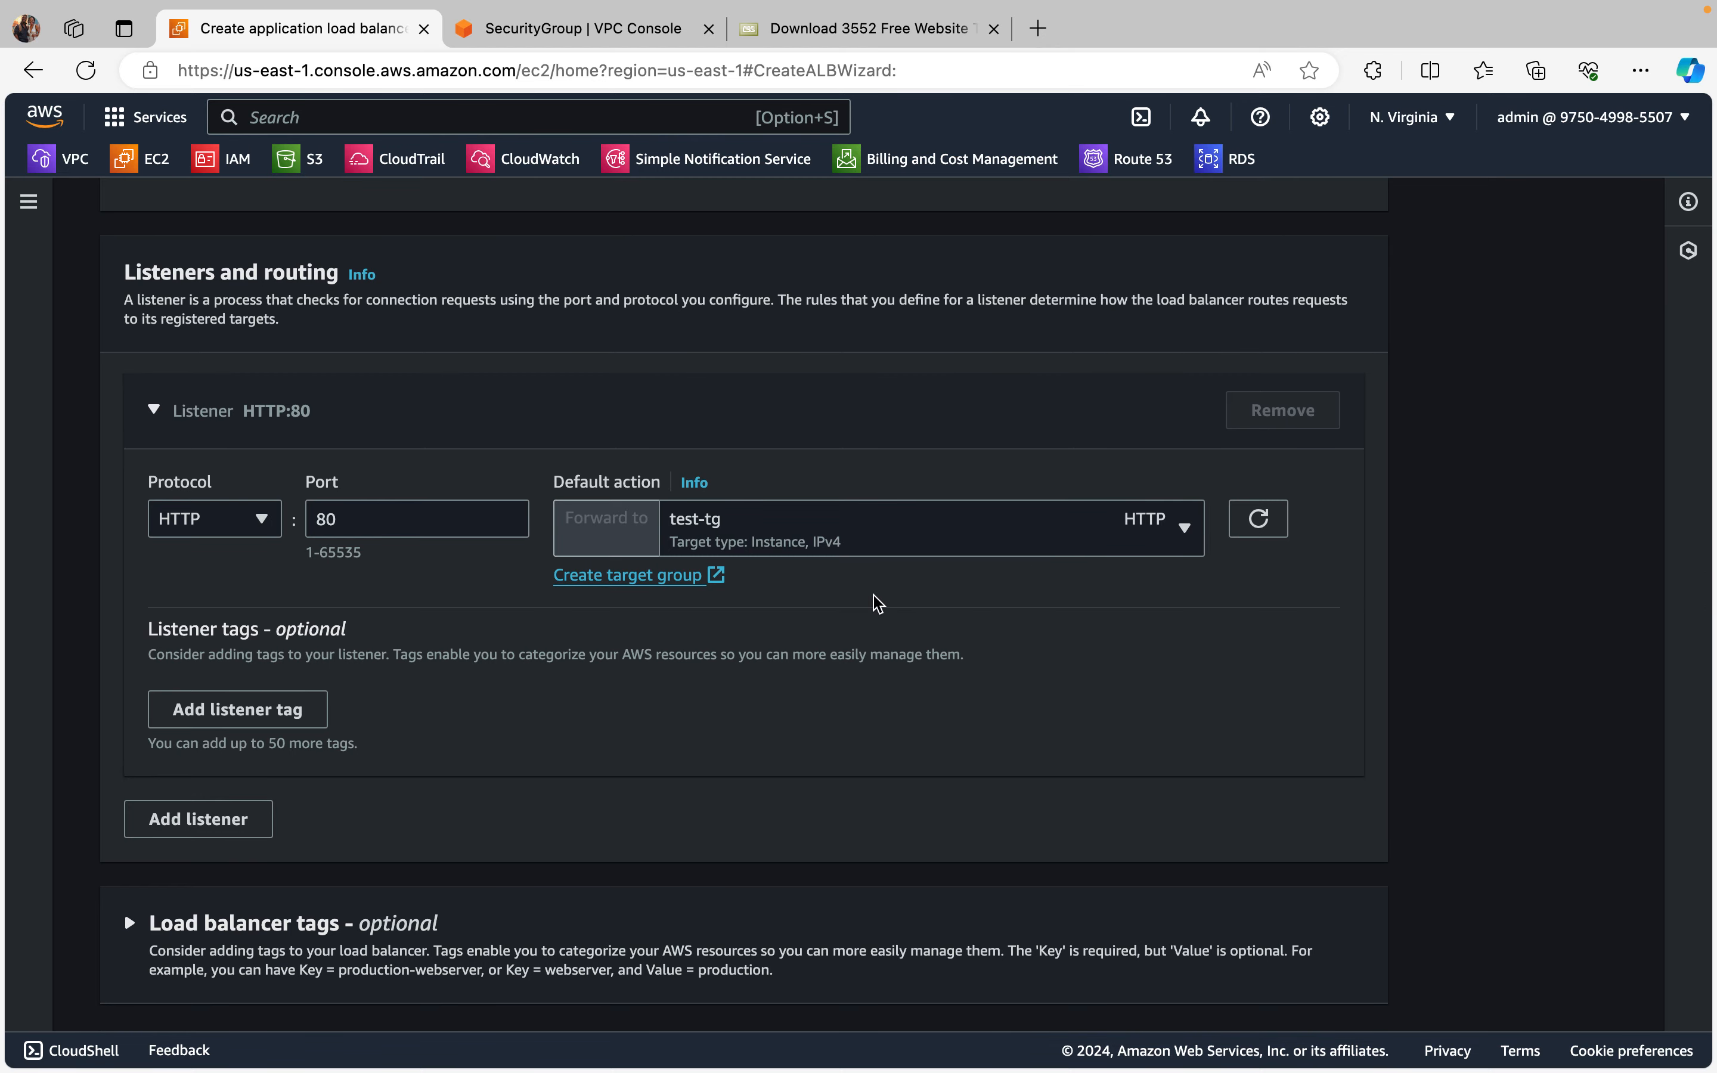
pyautogui.scroll(-2, 873, 603)
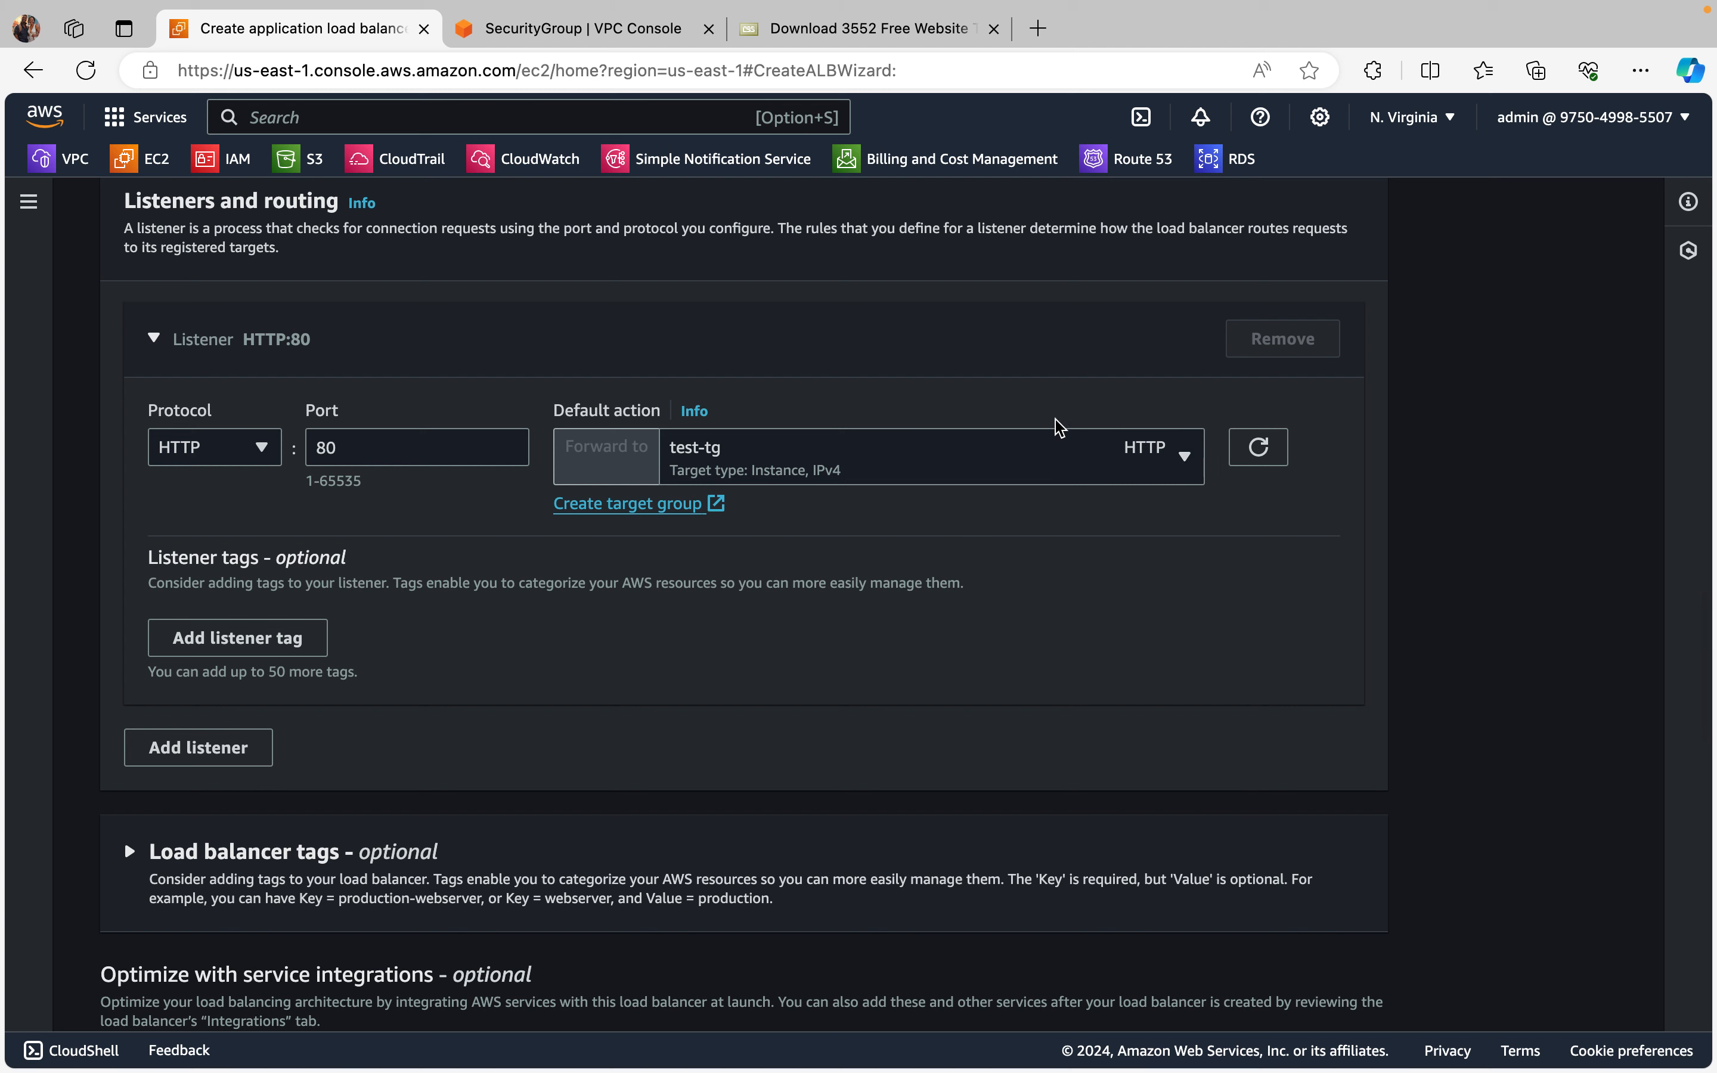
# Step: Review the configuration summary of secured-lb and create the load balancer
pyautogui.scroll(-2, 758, 744)
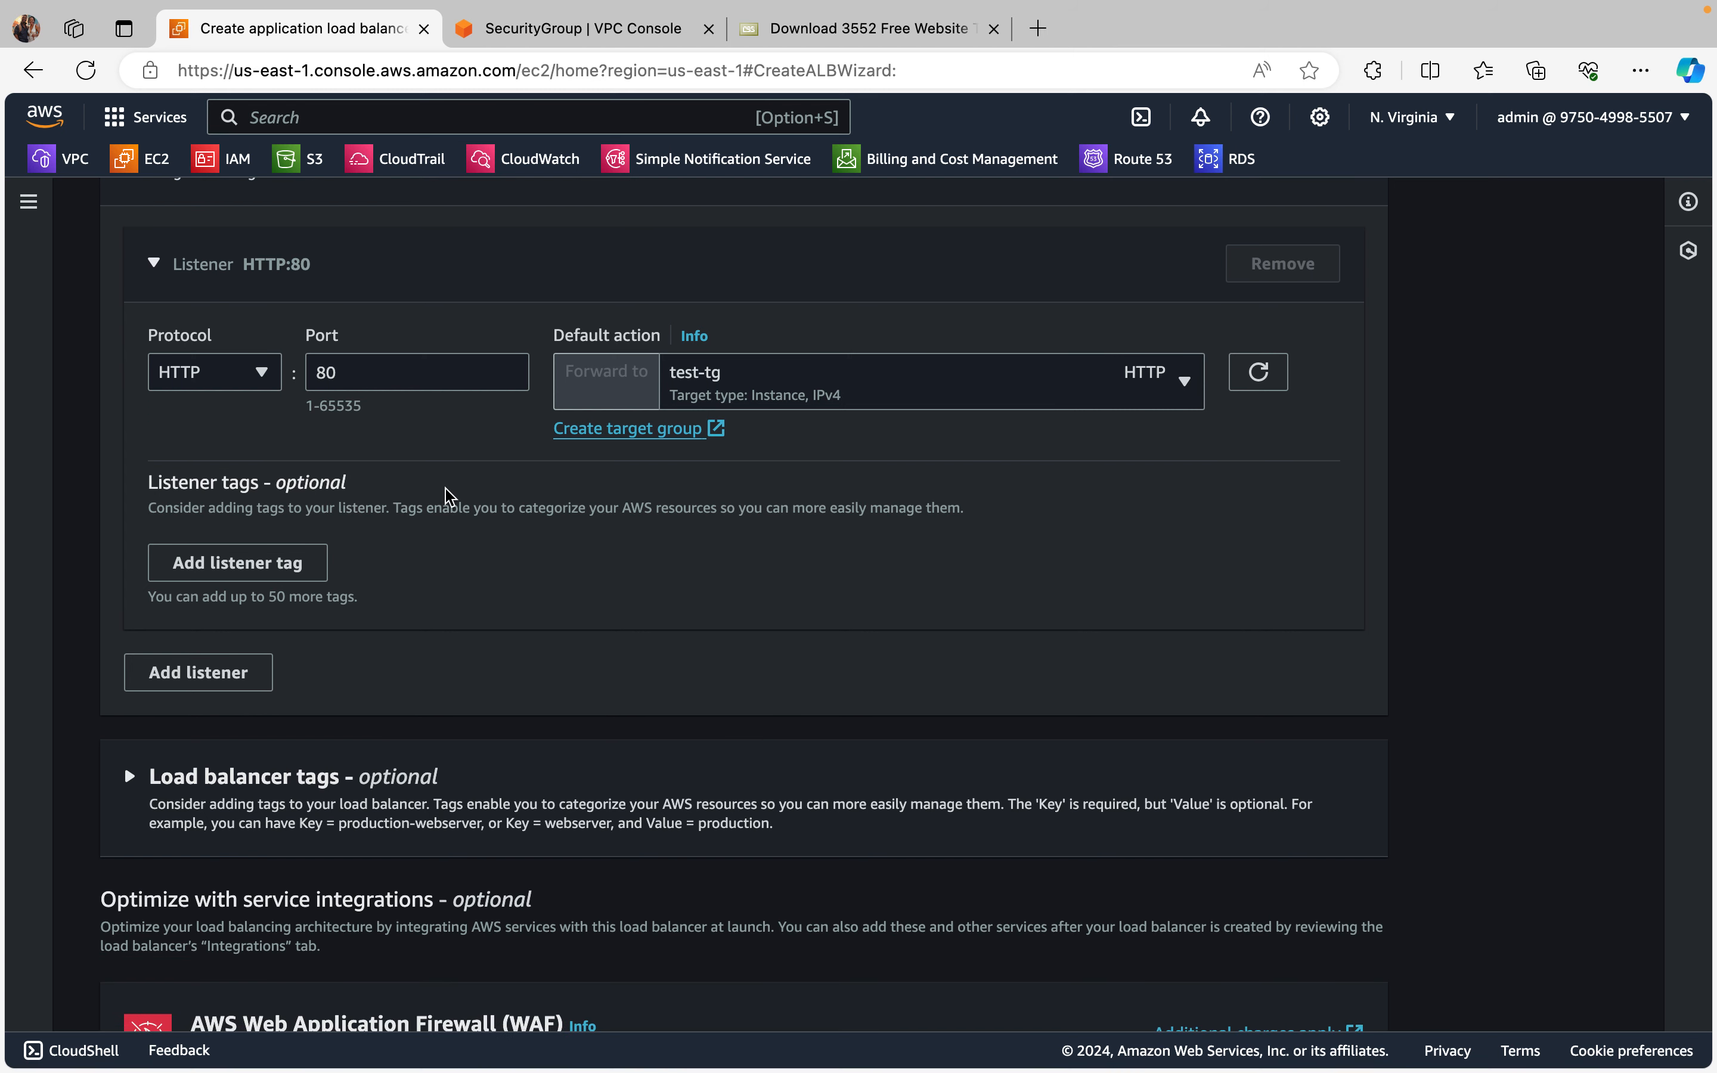
pyautogui.scroll(-2, 452, 493)
pyautogui.scroll(-20, 451, 493)
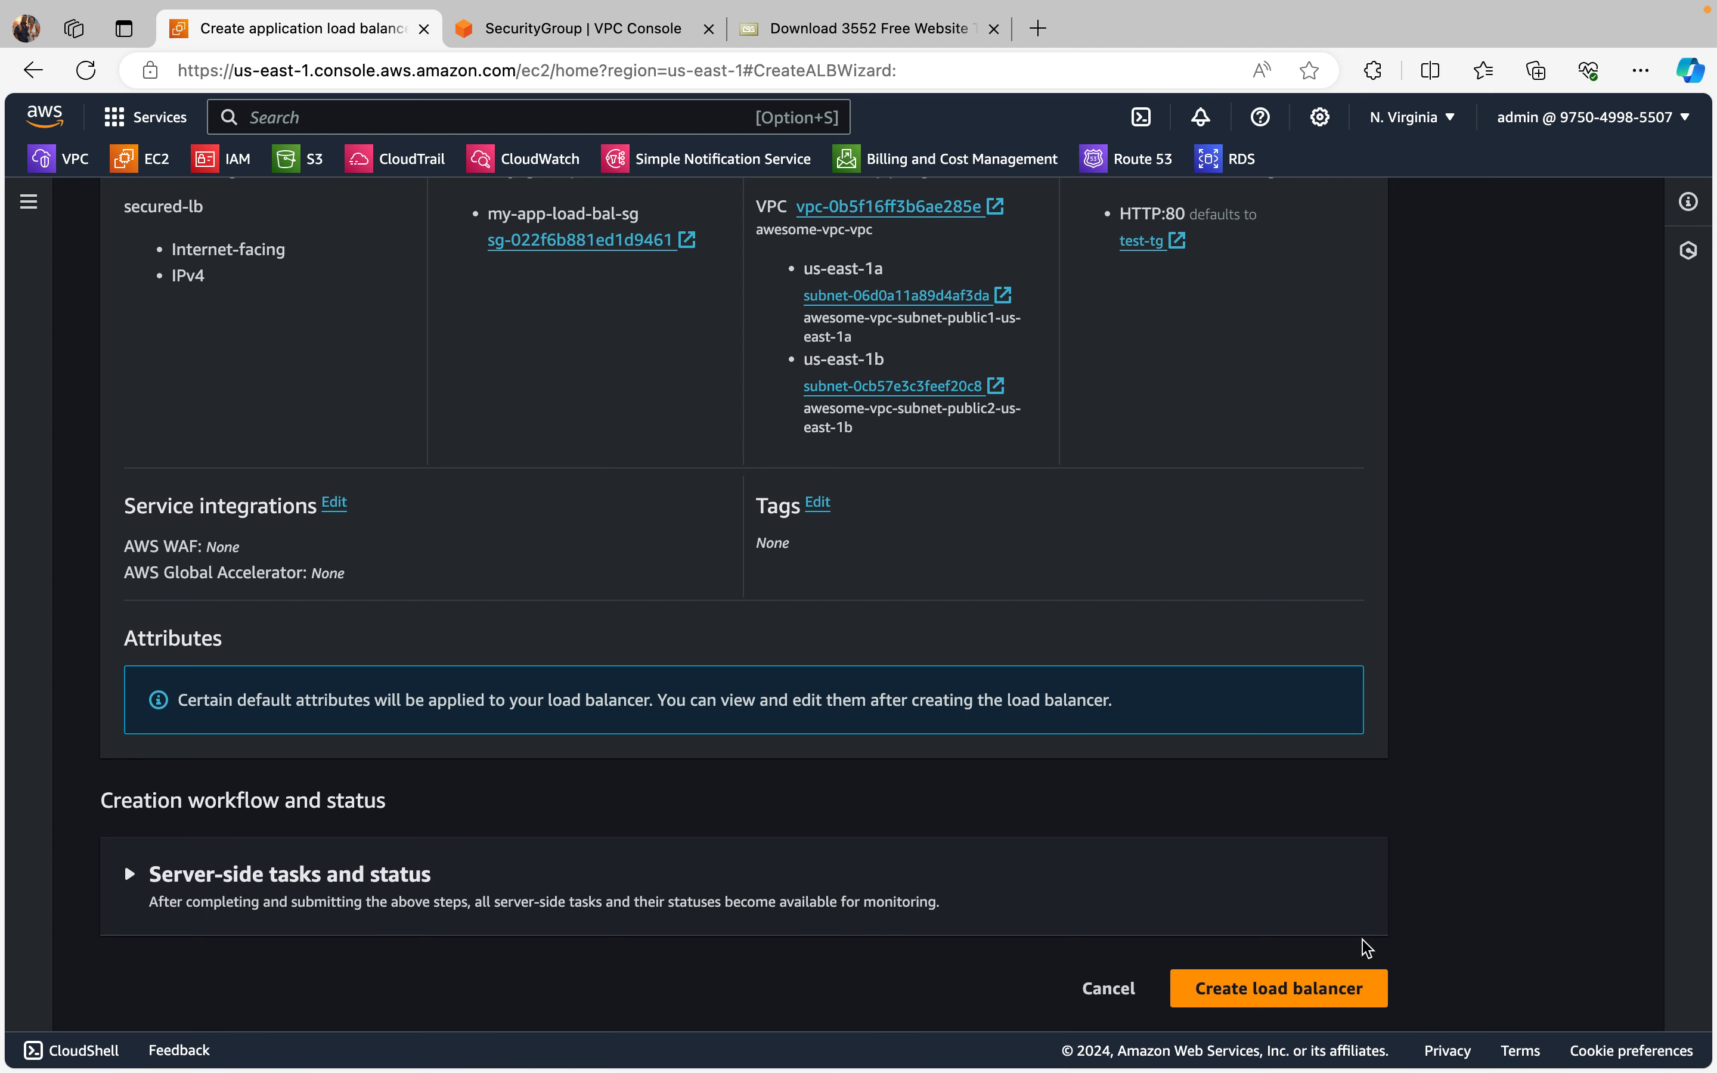
pyautogui.click(1303, 989)
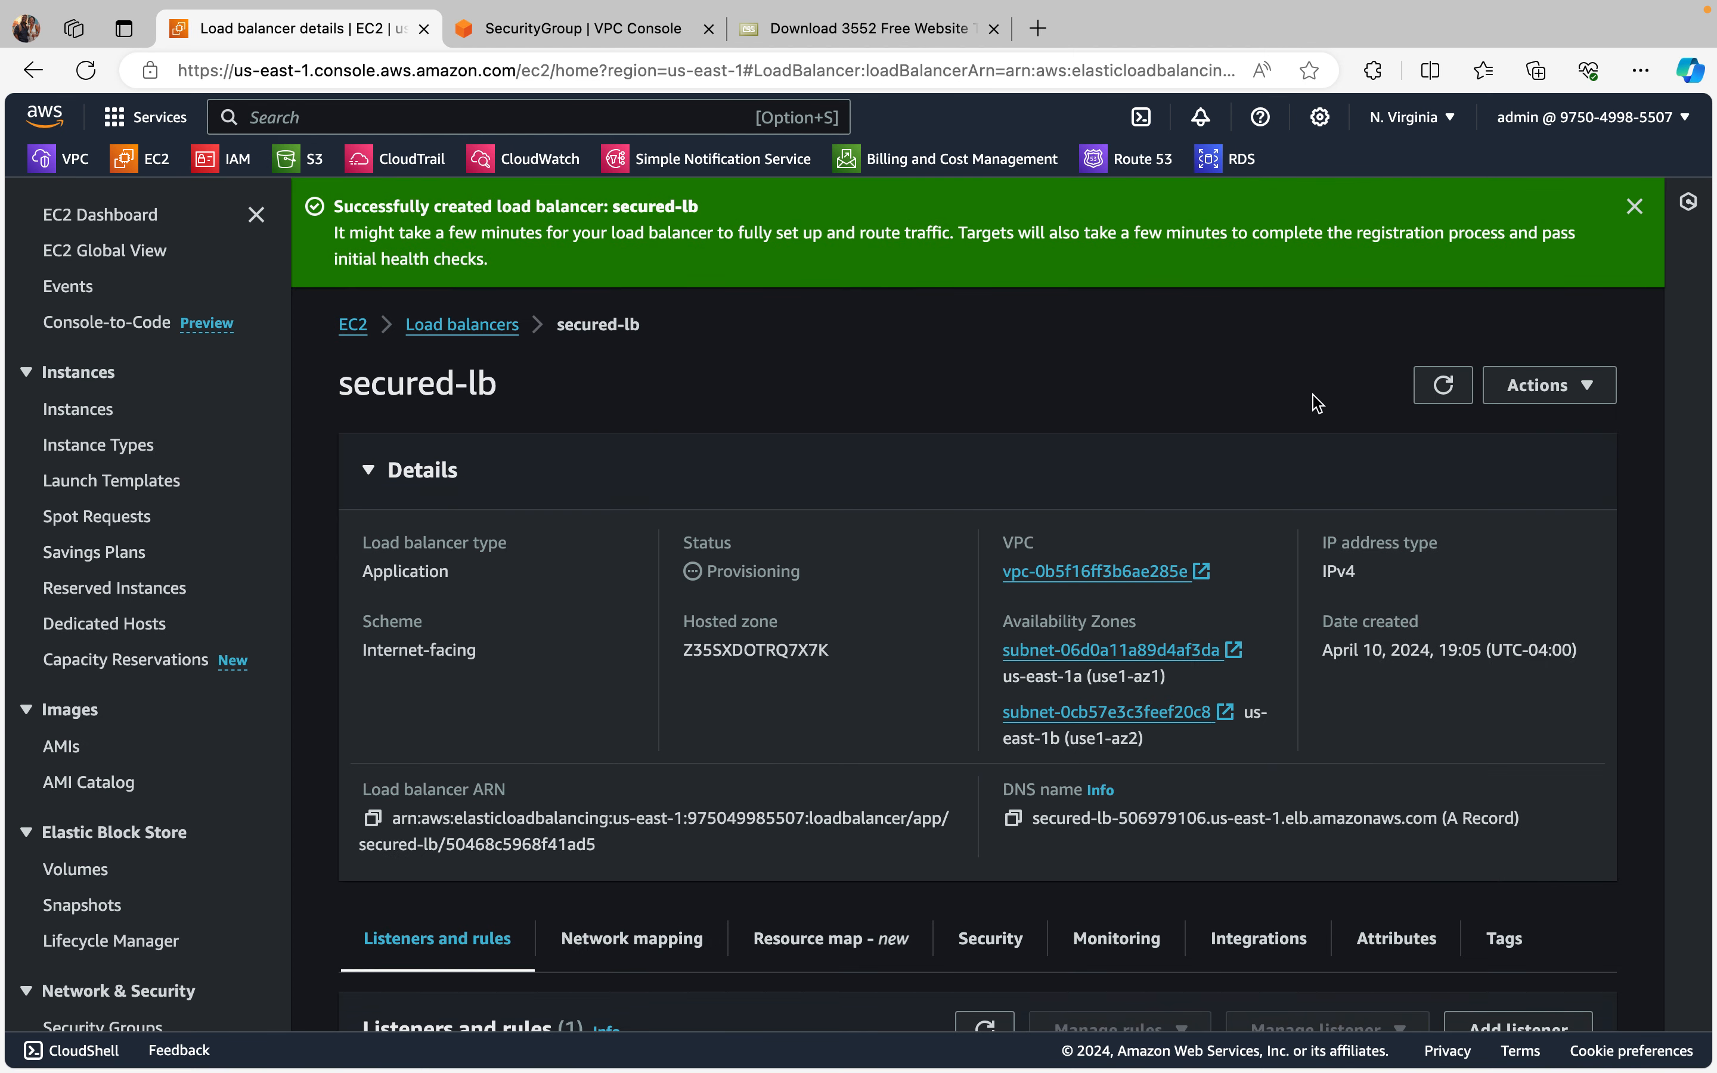
# Step: Refresh the secured-lb details repeatedly to check its provisioning status, and dismiss the creation notification
pyautogui.click(1443, 384)
pyautogui.click(1443, 385)
pyautogui.click(1443, 387)
pyautogui.click(1634, 208)
pyautogui.click(1442, 278)
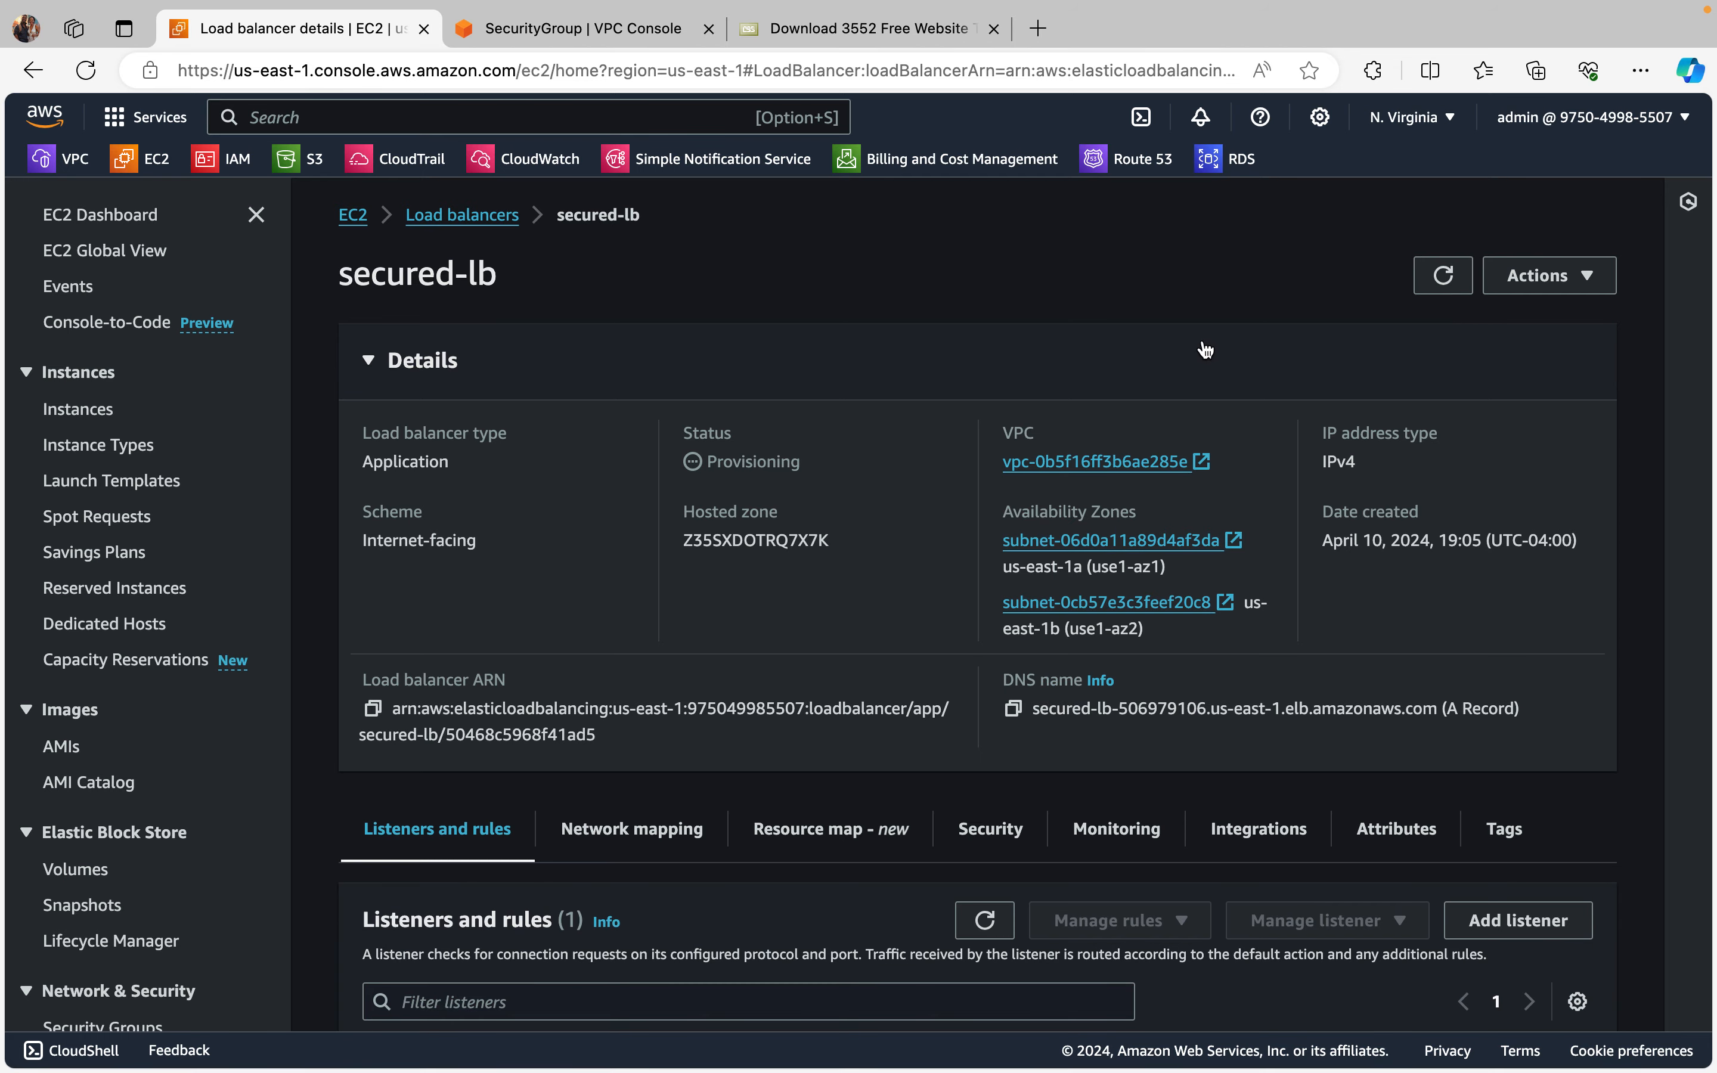
pyautogui.click(1443, 276)
pyautogui.click(1447, 276)
pyautogui.click(1448, 269)
pyautogui.click(1448, 270)
pyautogui.click(1445, 278)
# Step: List the running EC2 instances and select instance-2 to show its details
pyautogui.click(105, 221)
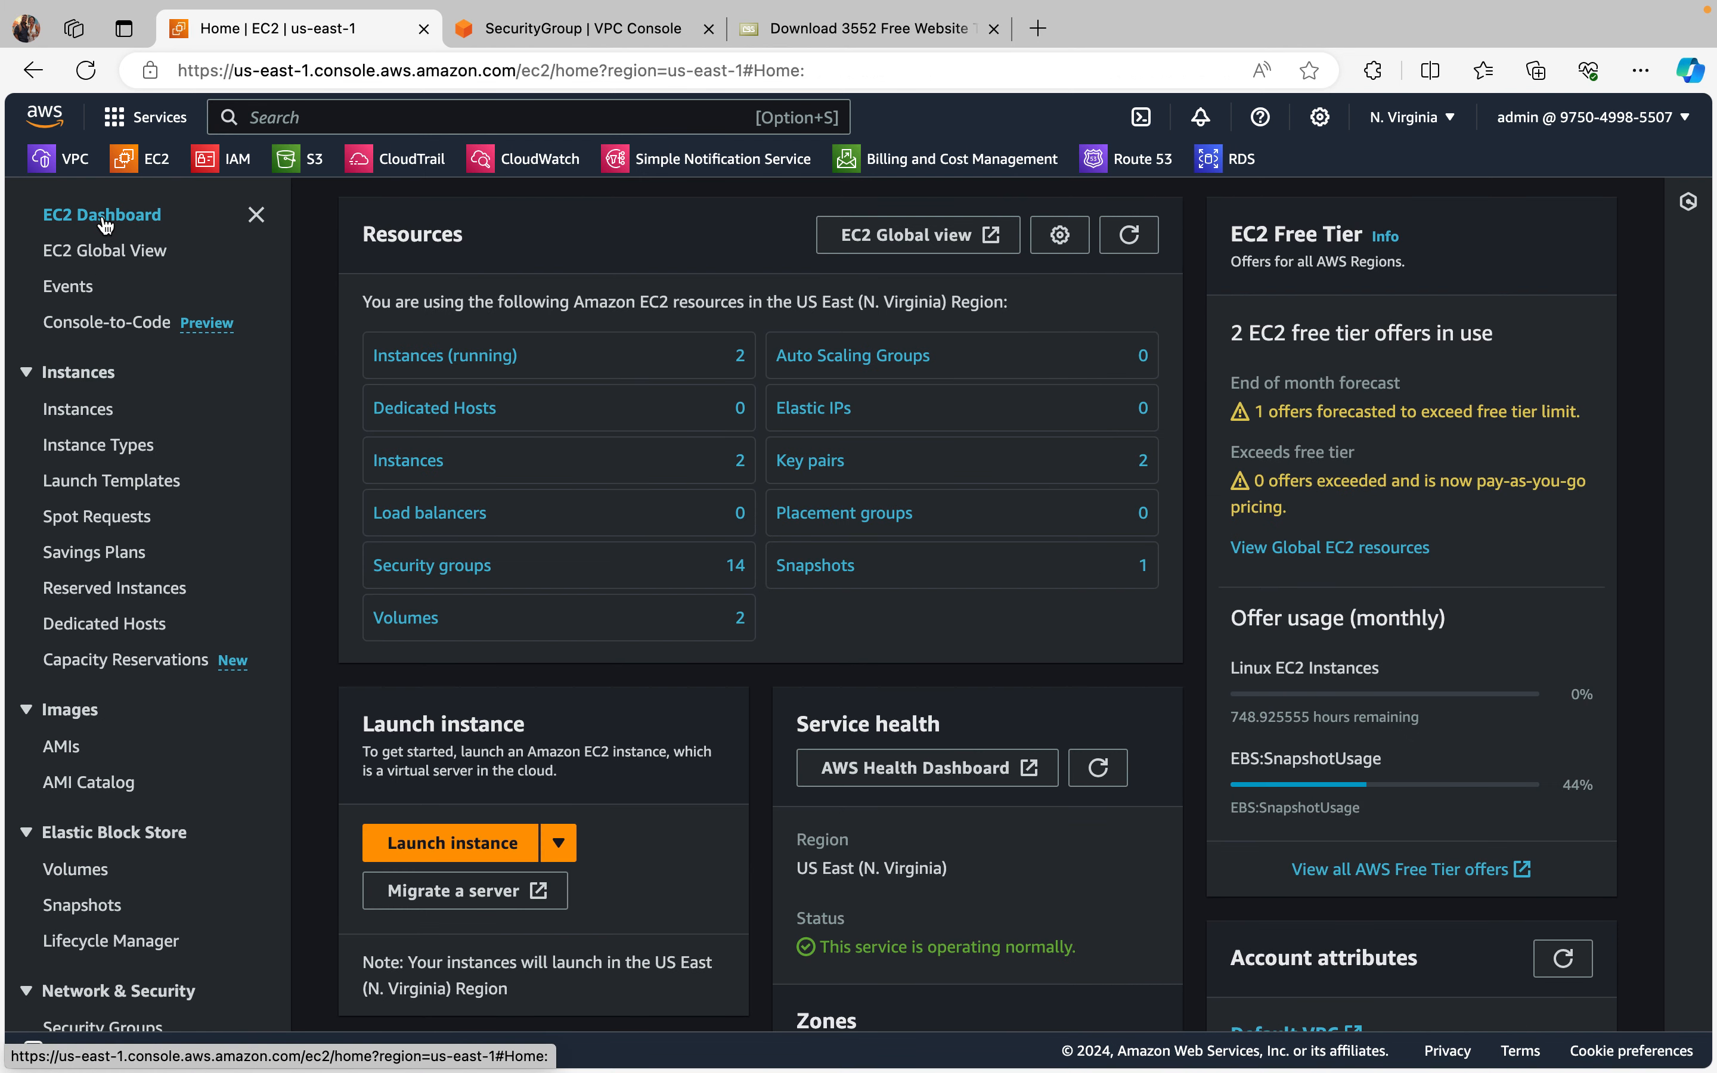
pyautogui.click(470, 358)
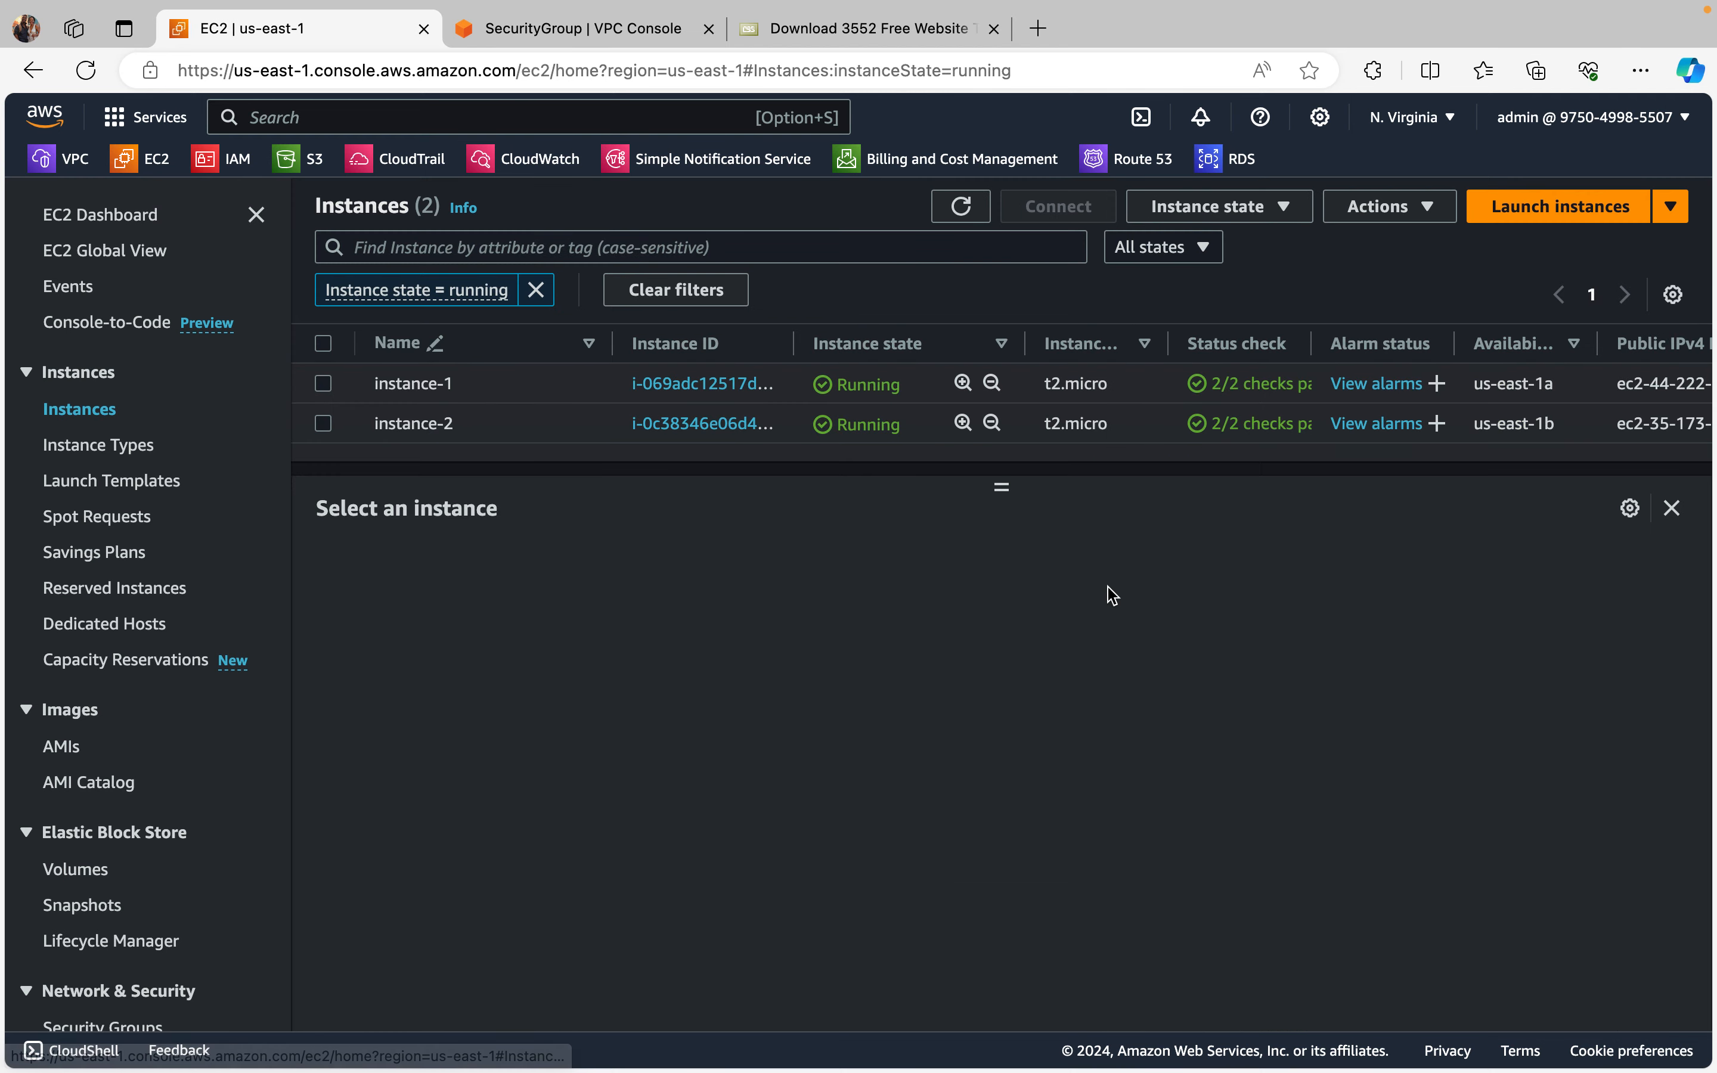
pyautogui.click(322, 423)
pyautogui.scroll(-1, 1053, 919)
pyautogui.scroll(1, 1057, 924)
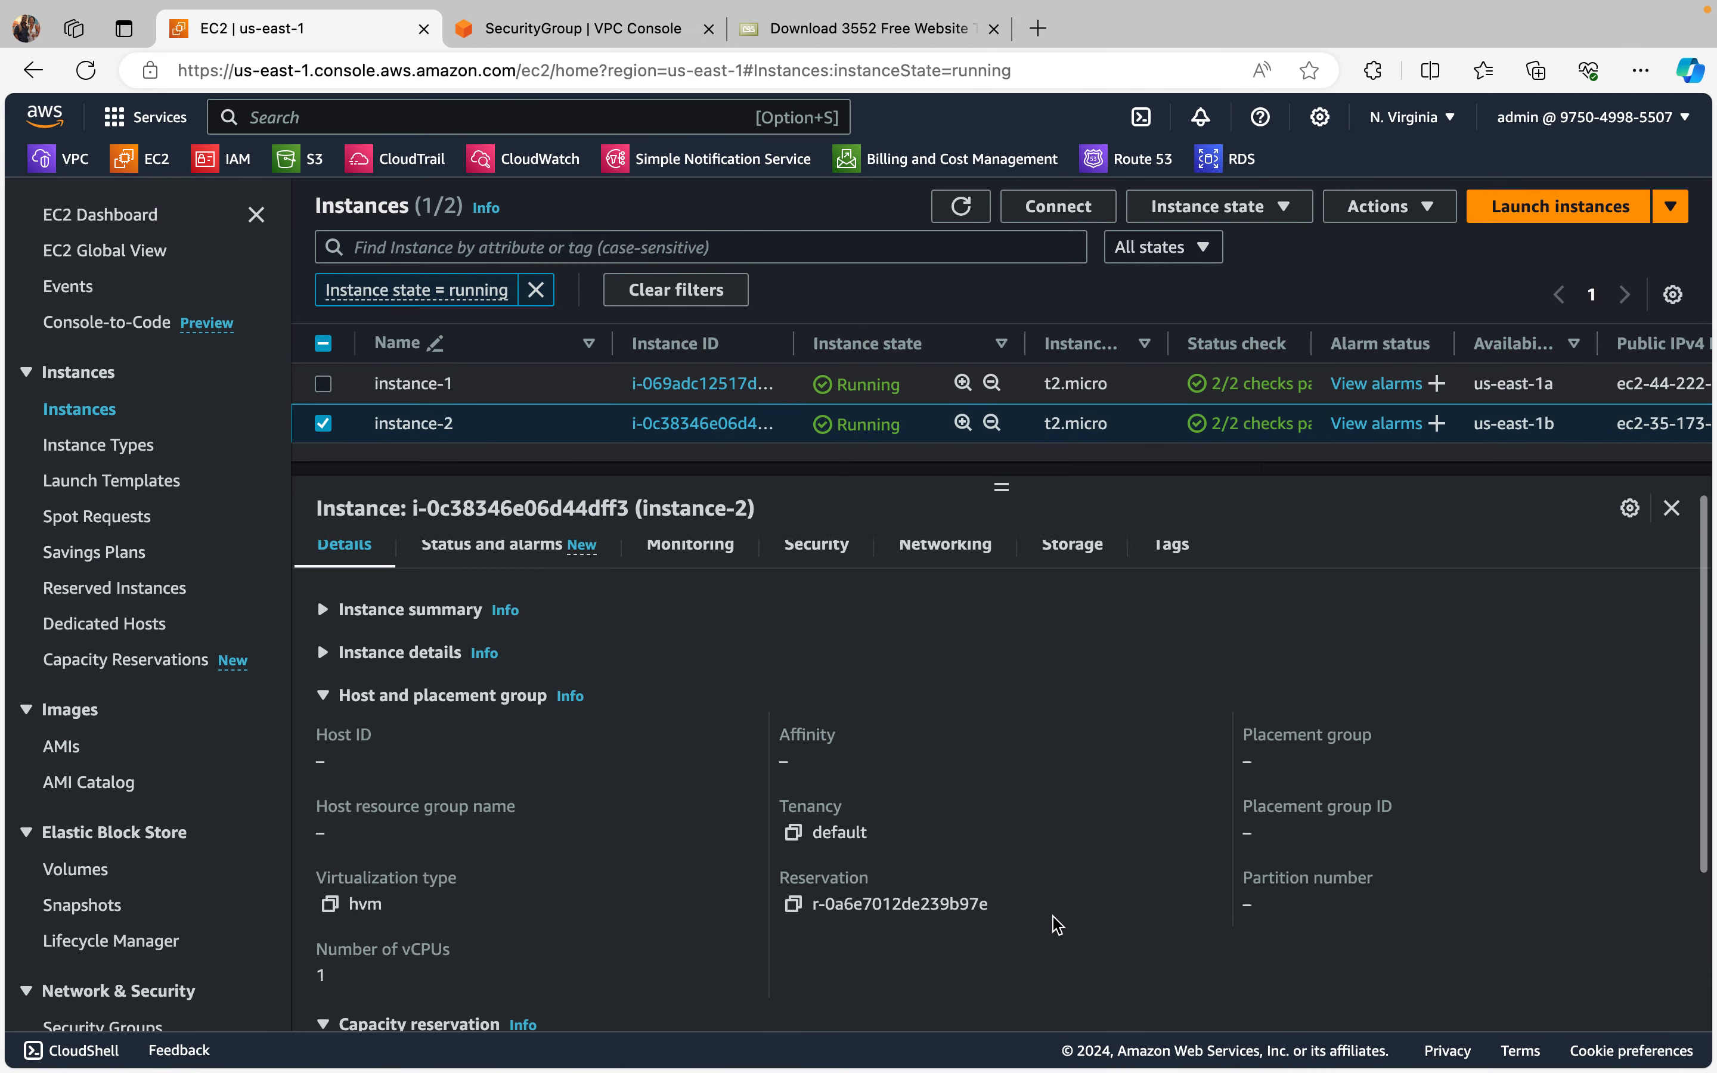
# Step: Review instance-2's inbound and outbound security rules, and open the source security group of the sg-for-web-lb rule
pyautogui.click(814, 578)
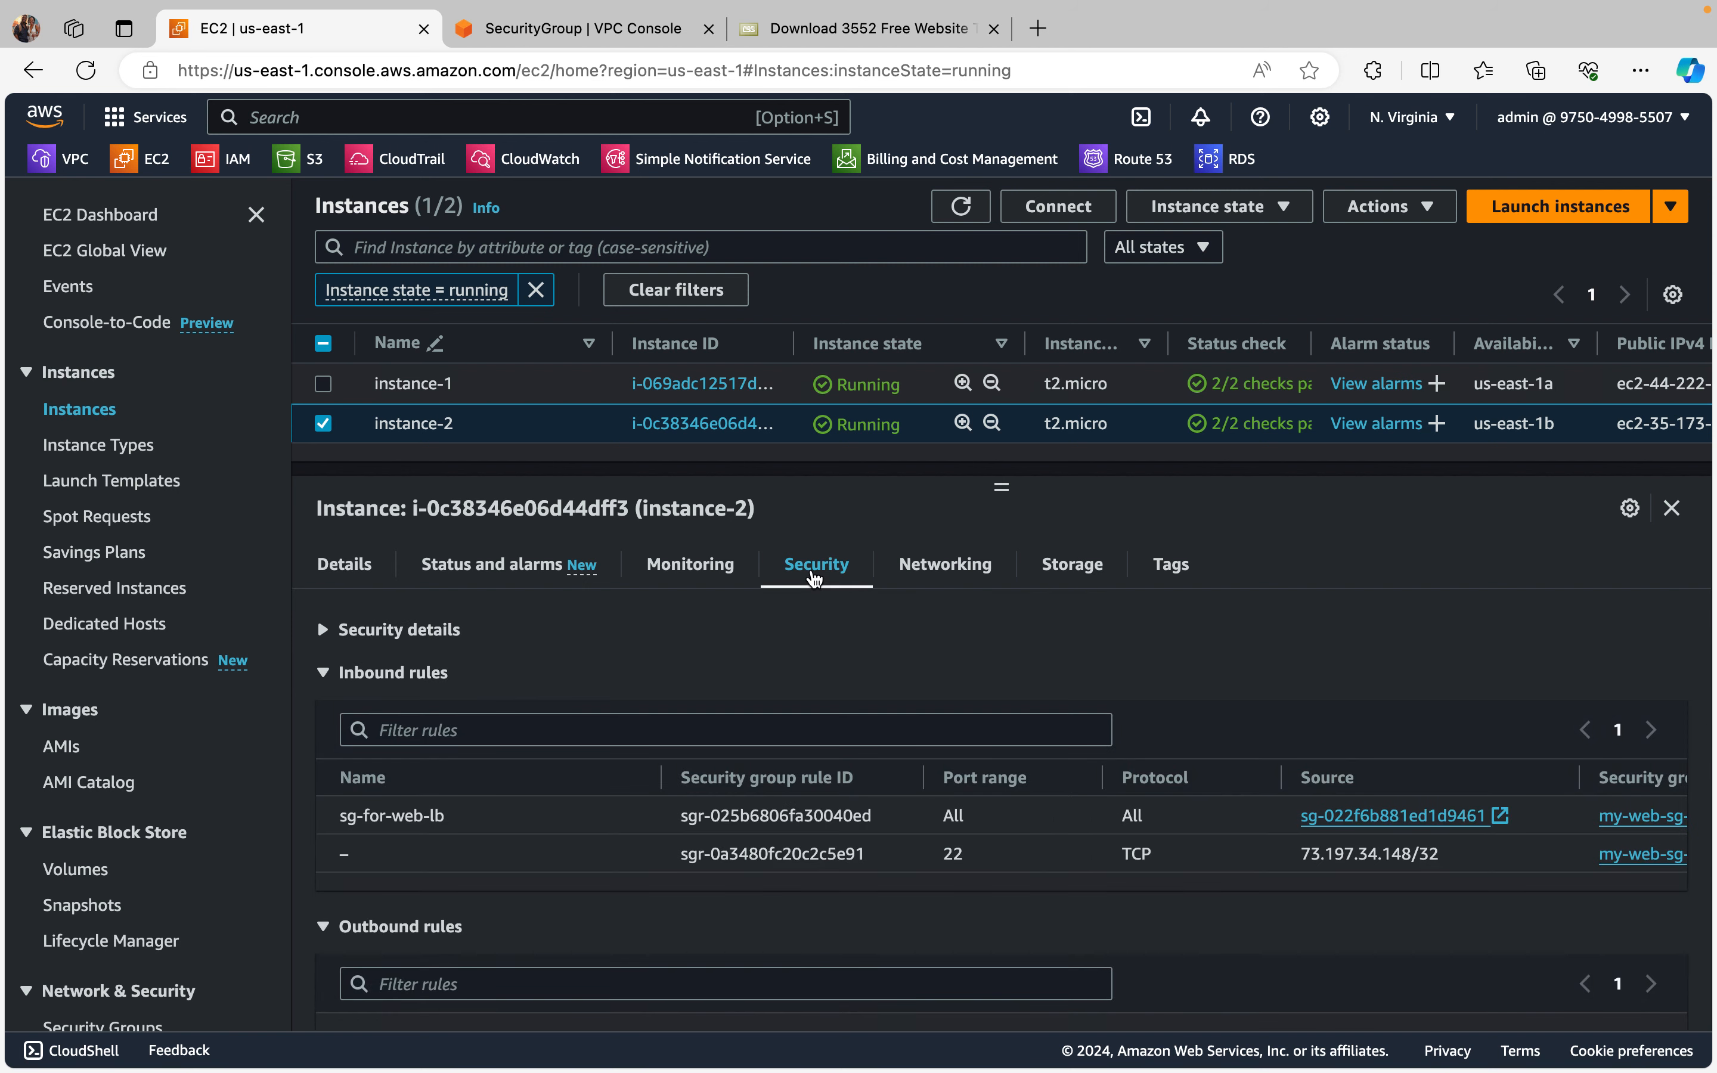
pyautogui.scroll(-1, 1054, 889)
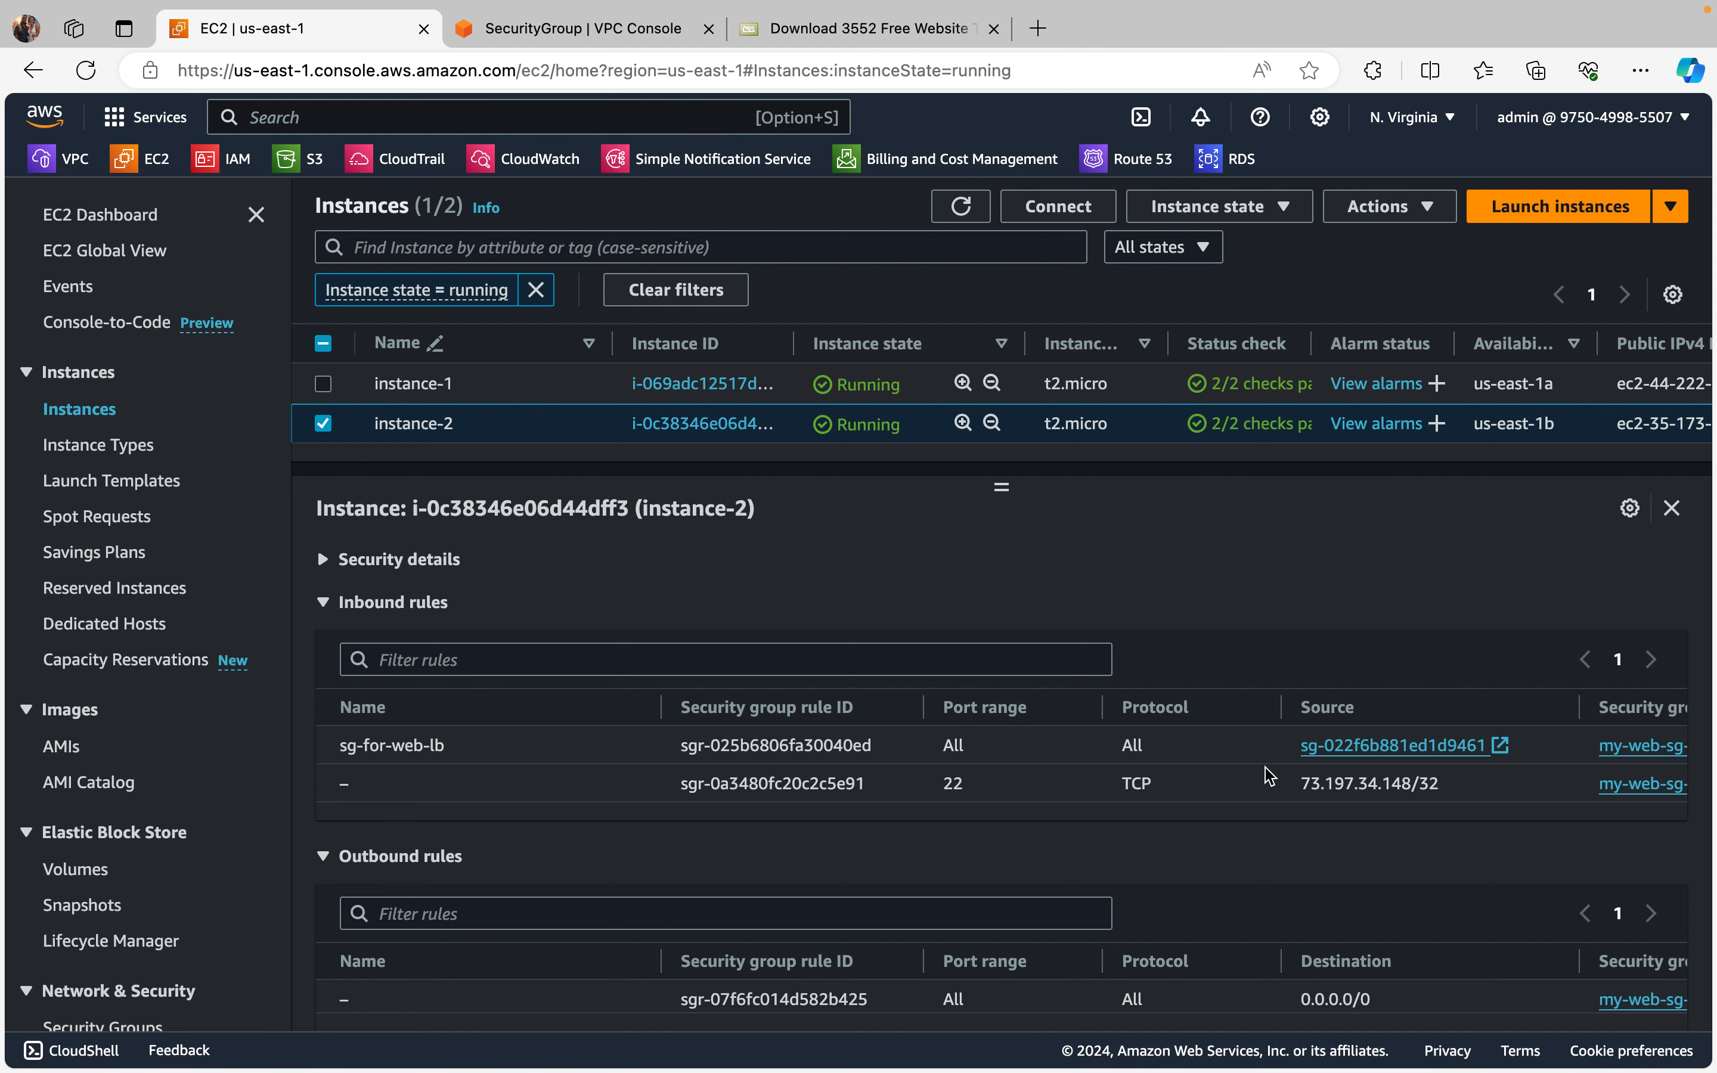
pyautogui.scroll(-1, 1055, 816)
pyautogui.scroll(1, 1056, 816)
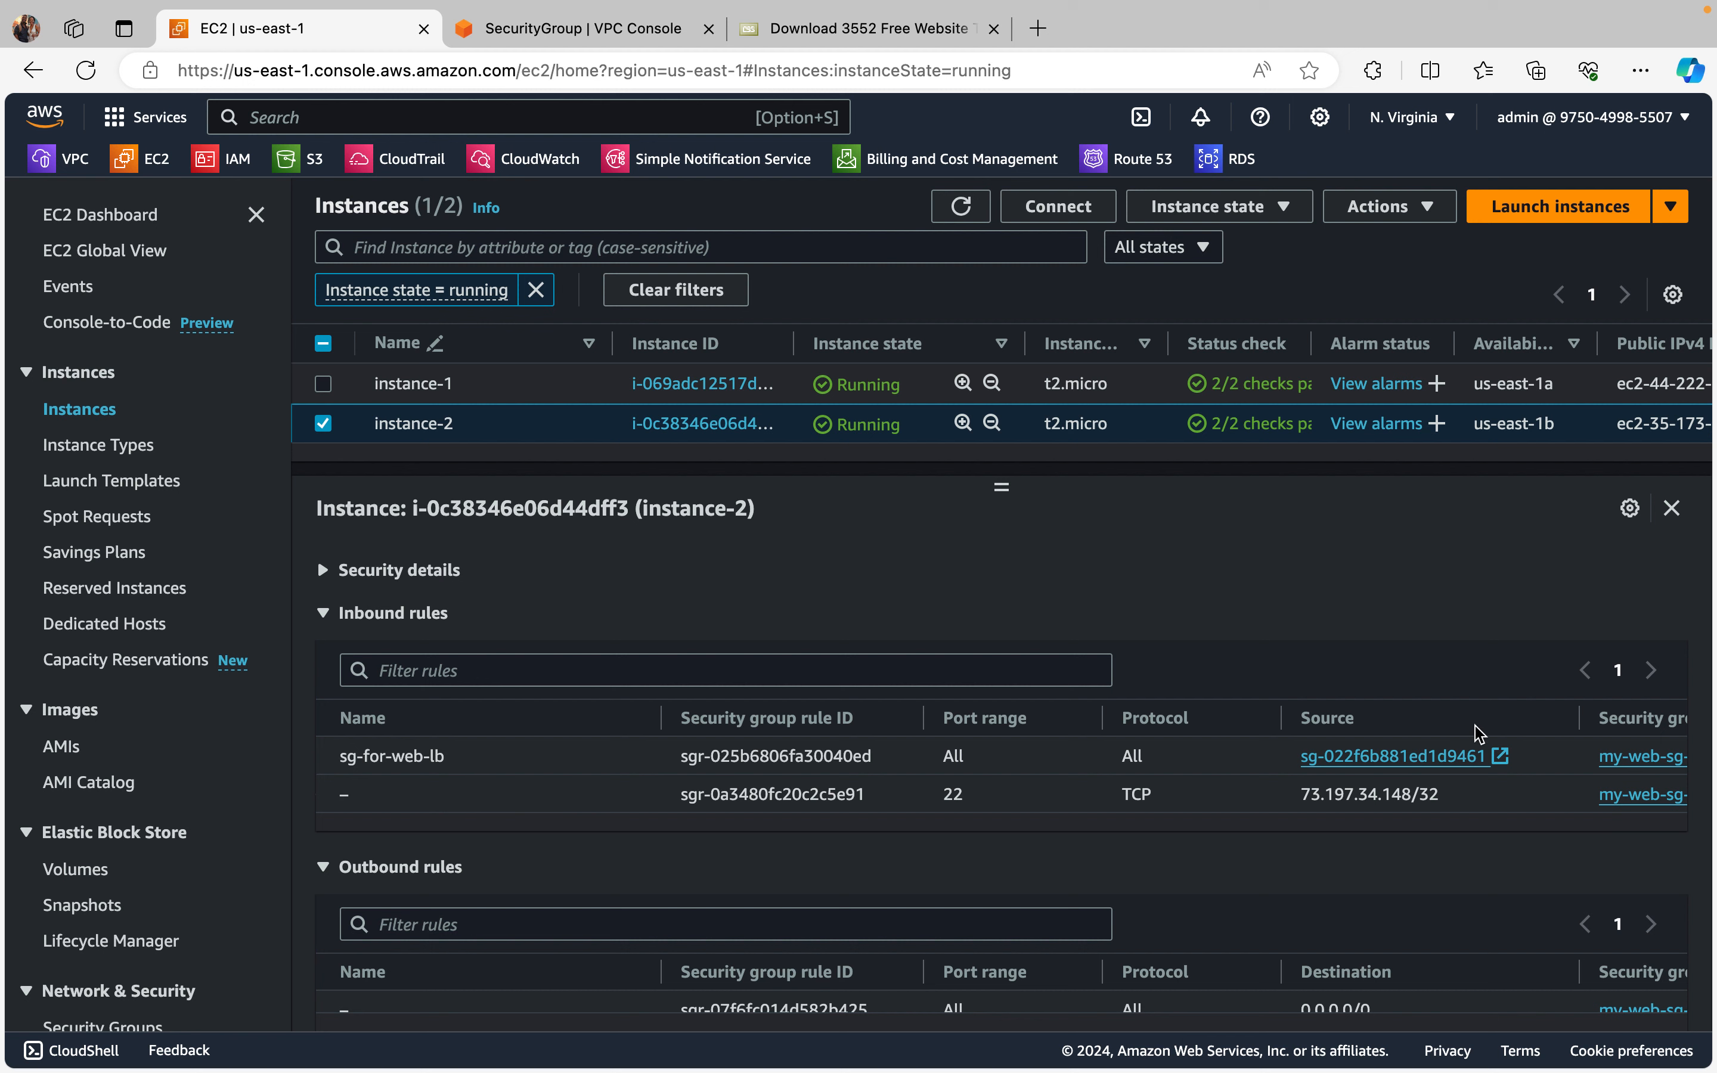
pyautogui.click(1374, 757)
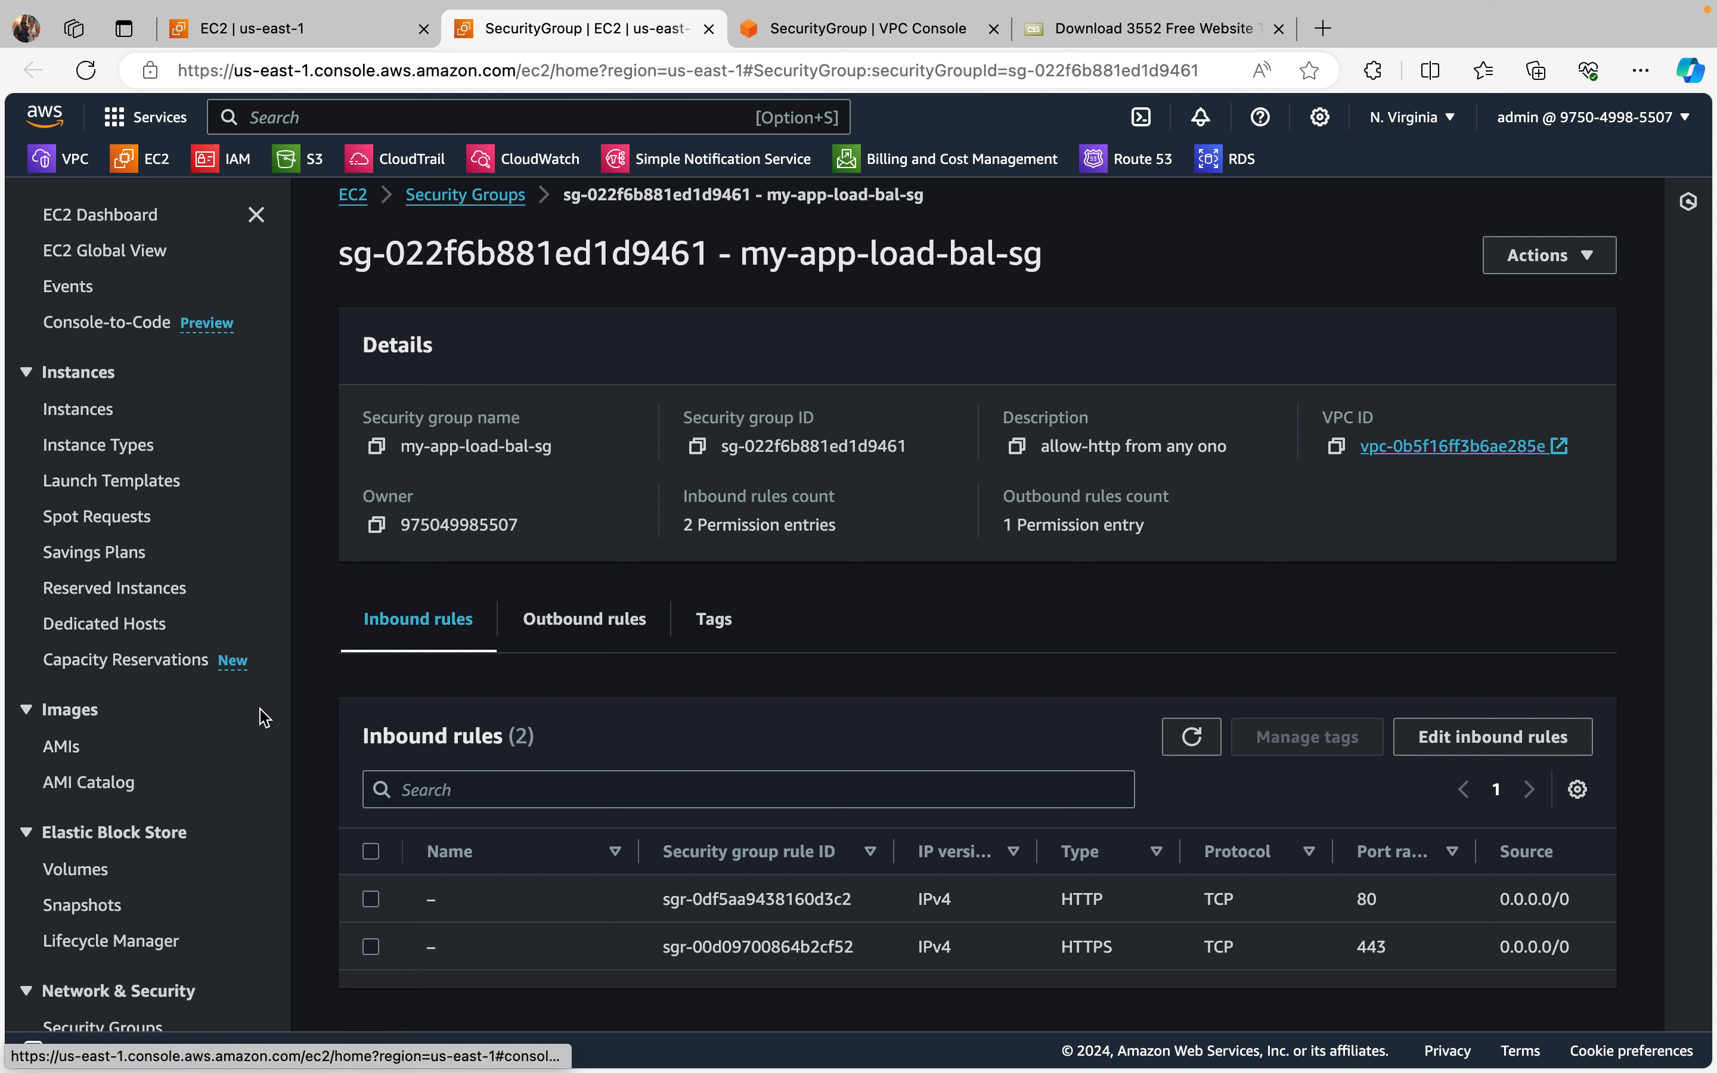
# Step: Find the my-web-sg-forlb security group in the security groups list and open its details
pyautogui.scroll(-5, 177, 773)
pyautogui.click(113, 757)
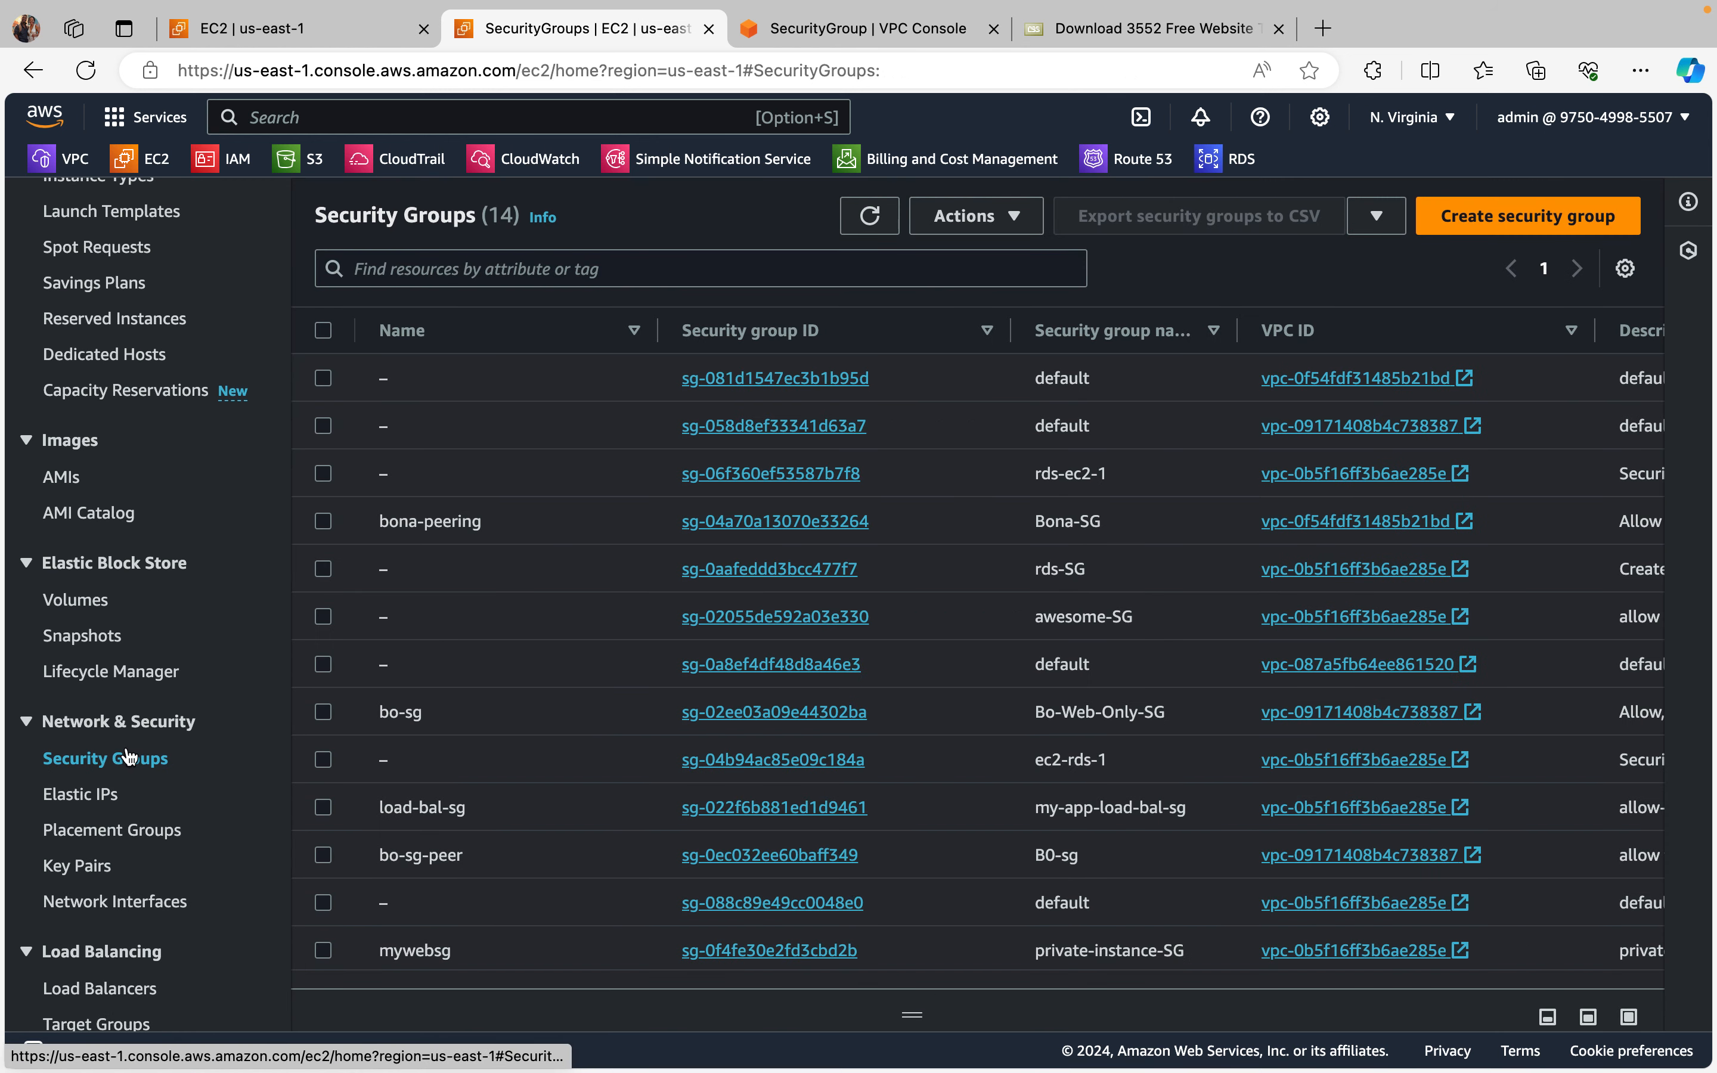
pyautogui.scroll(-1, 755, 870)
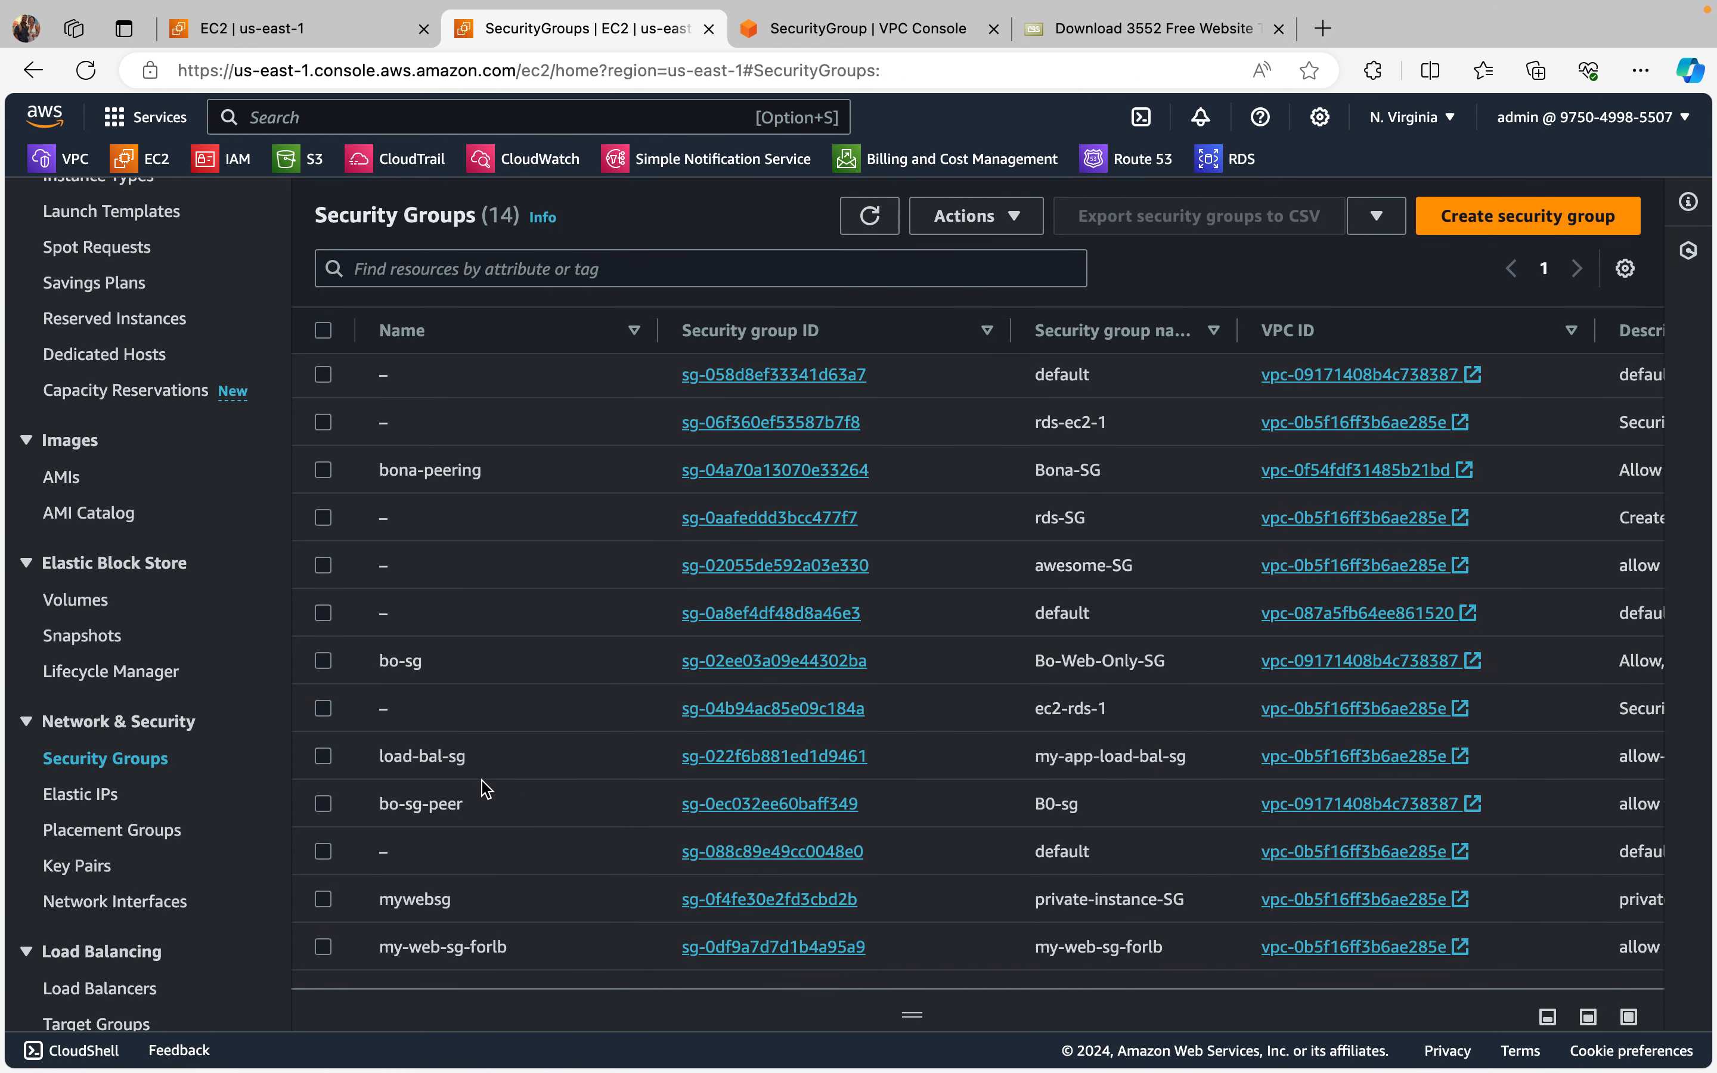
pyautogui.scroll(-1, 485, 795)
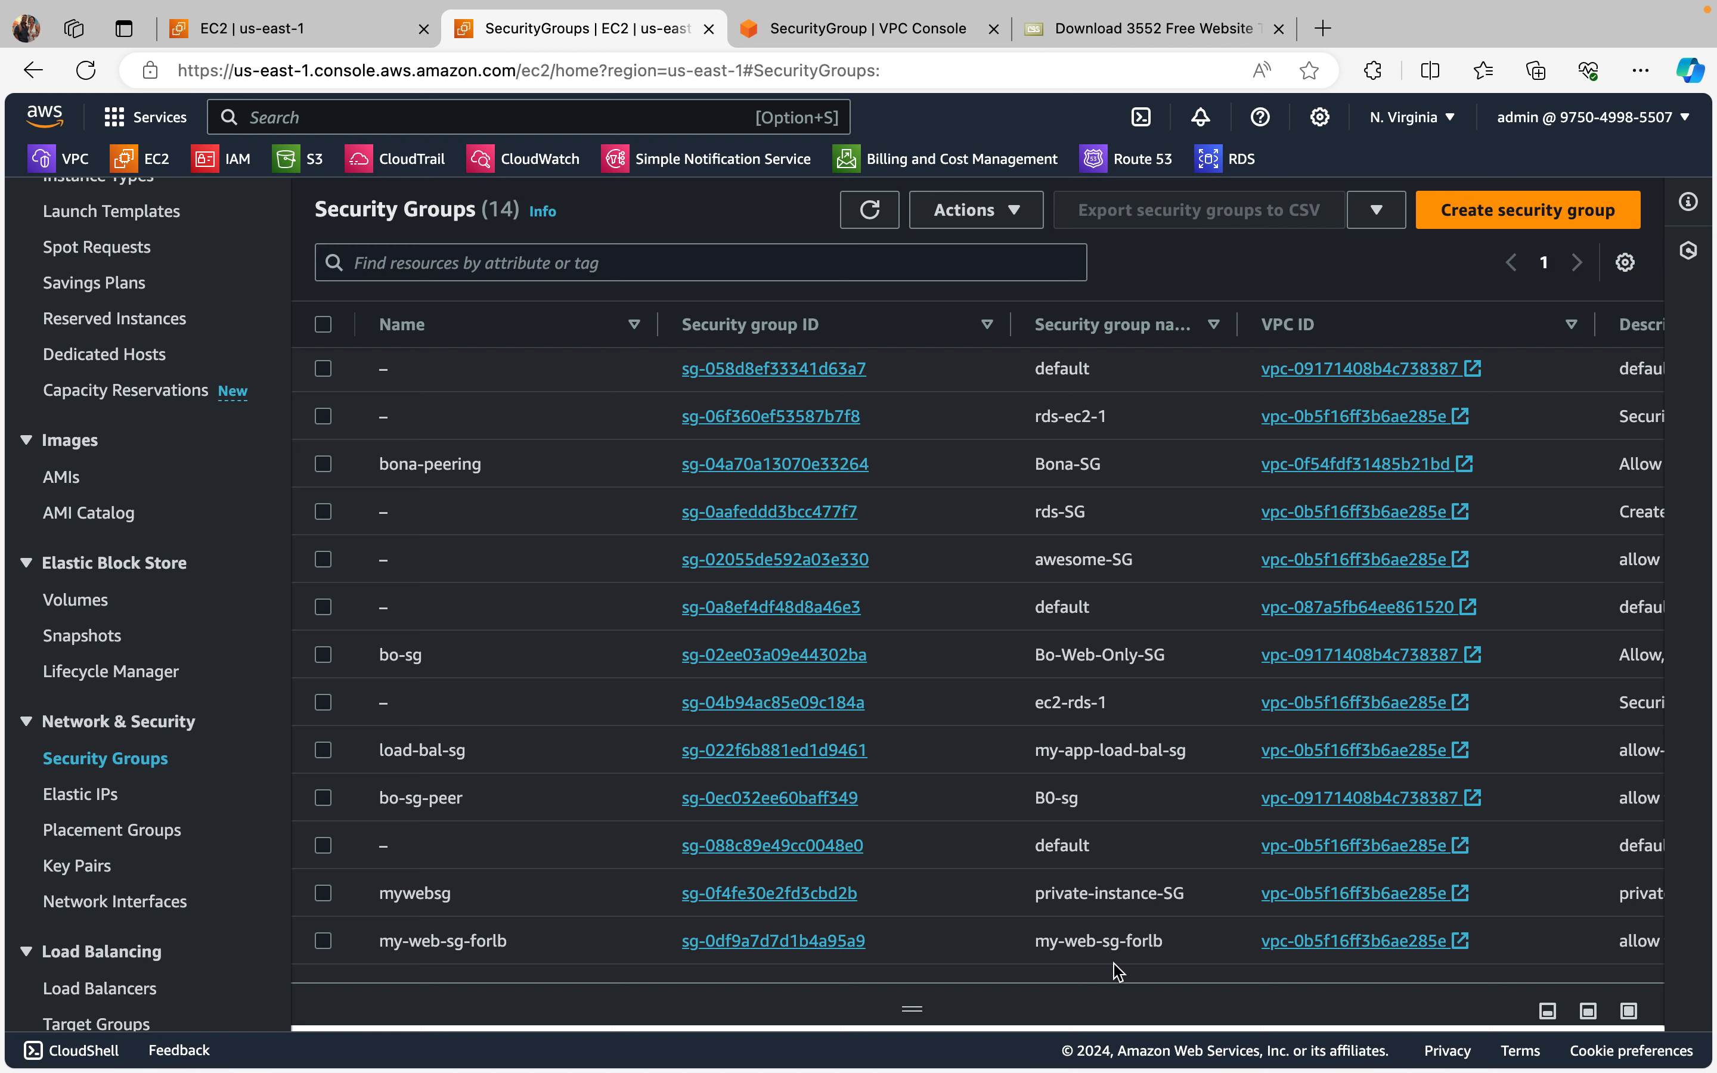
pyautogui.click(790, 941)
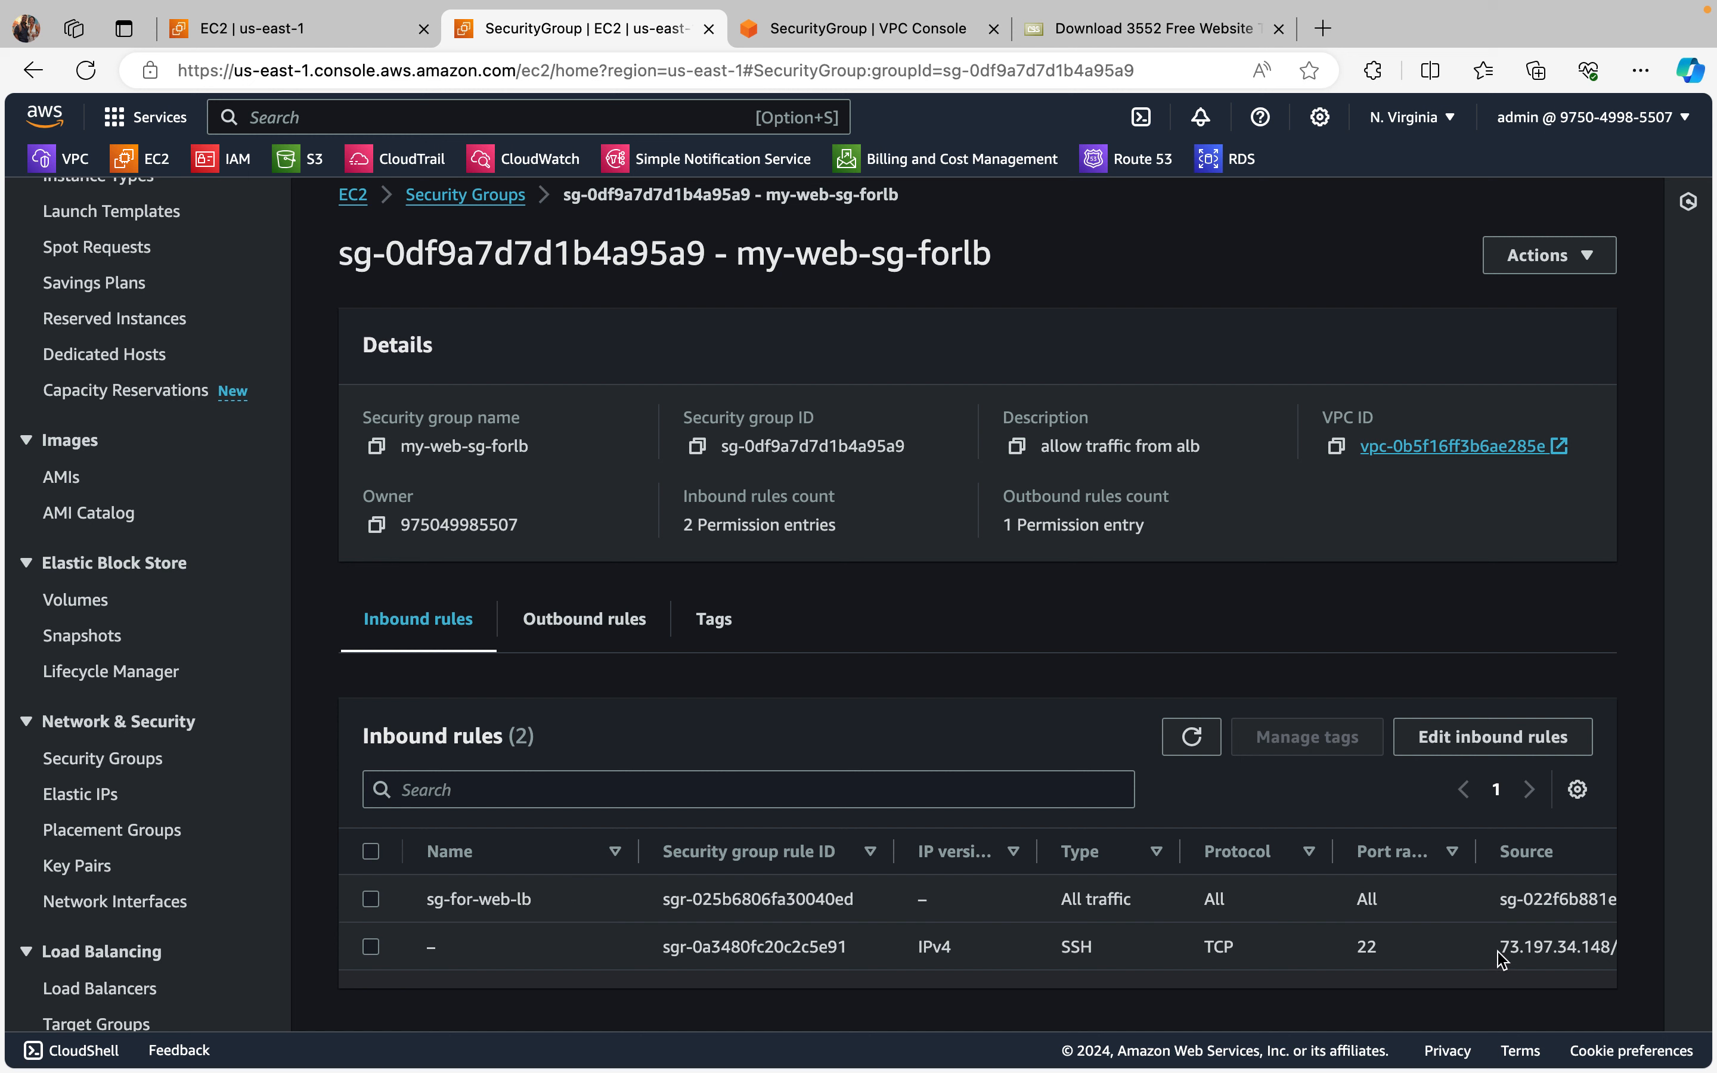
# Step: Examine the types, ports and sources of my-web-sg-forlb's inbound rules
pyautogui.hscroll(2, 1546, 942)
pyautogui.hscroll(-2, 1545, 941)
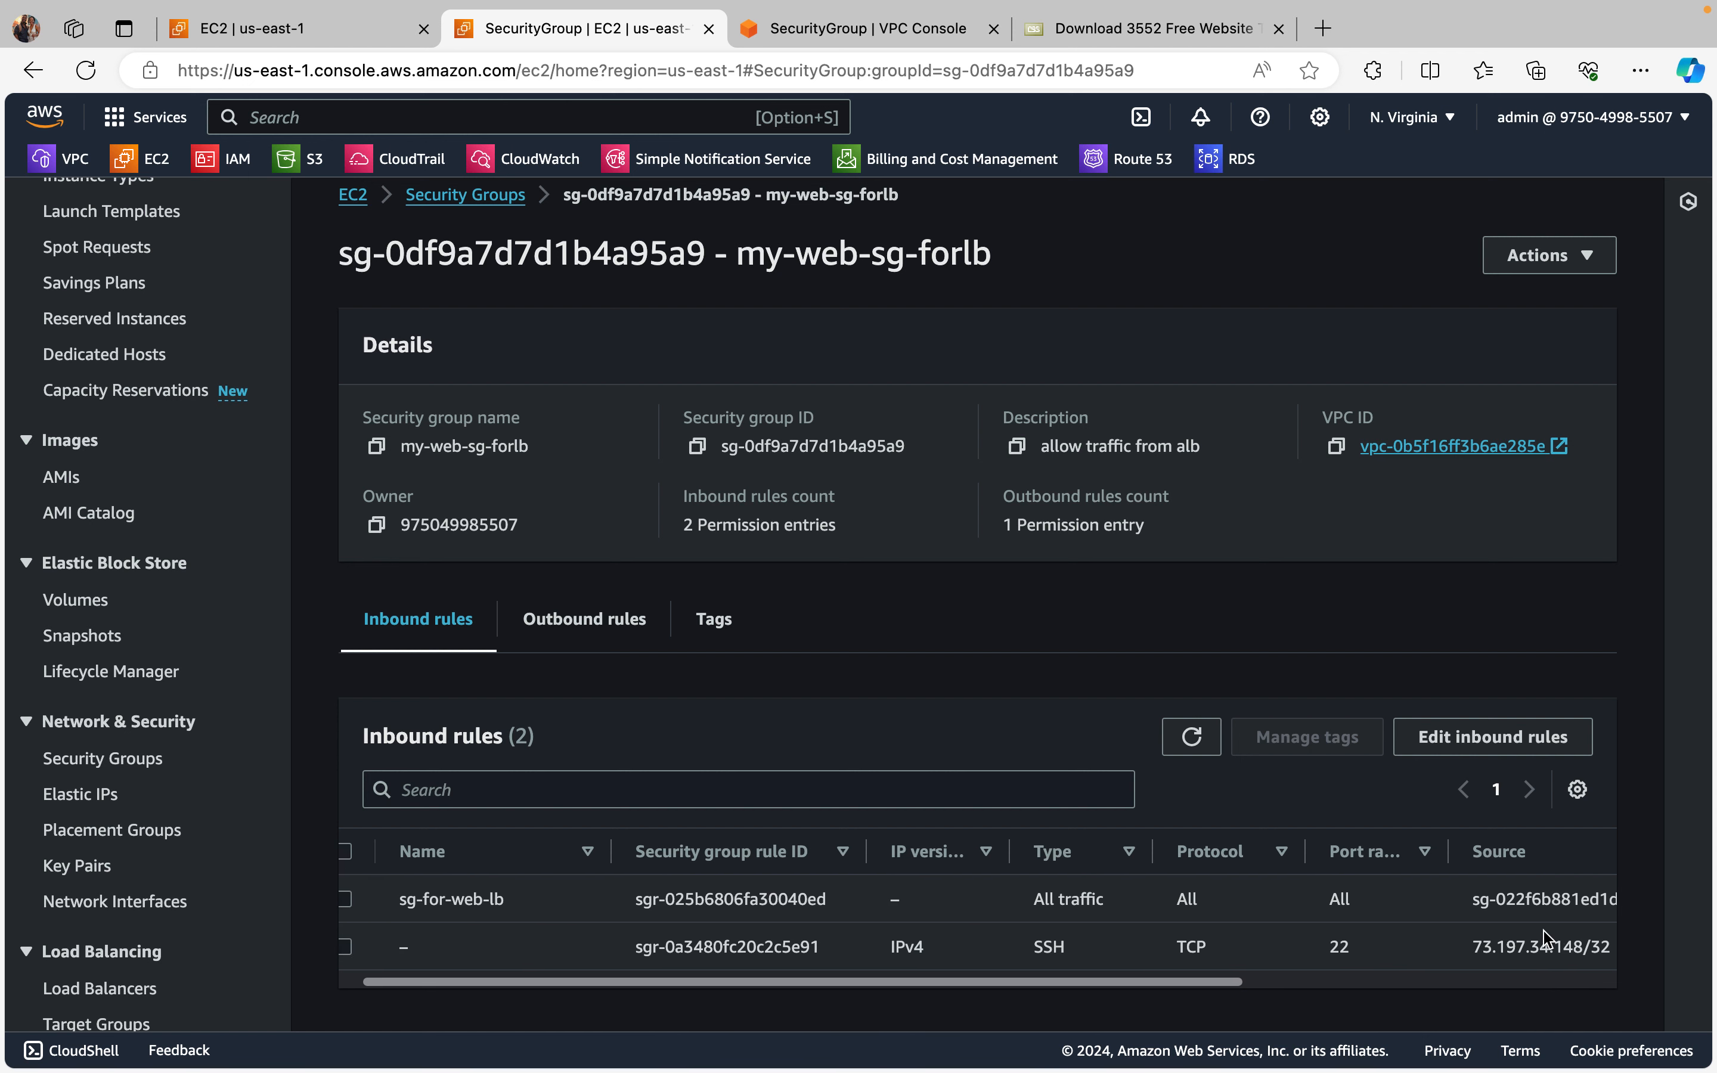
pyautogui.hscroll(3, 1547, 940)
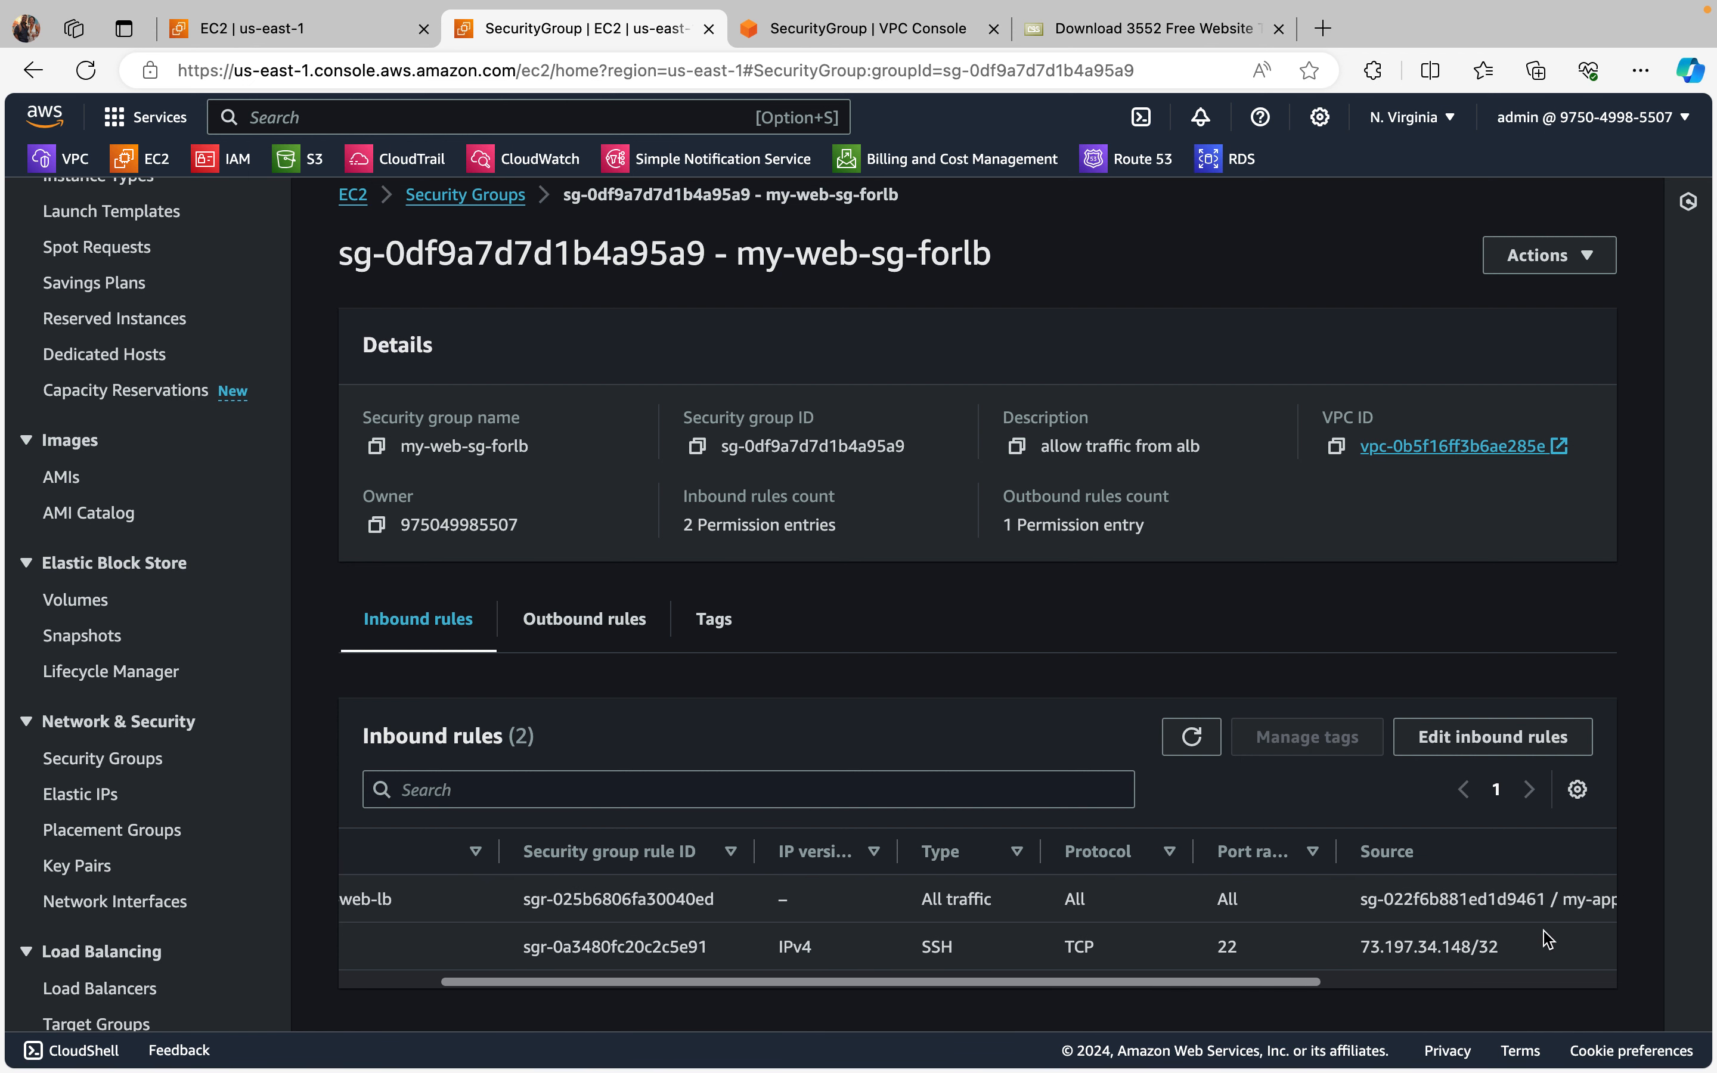
pyautogui.hscroll(-1, 1546, 940)
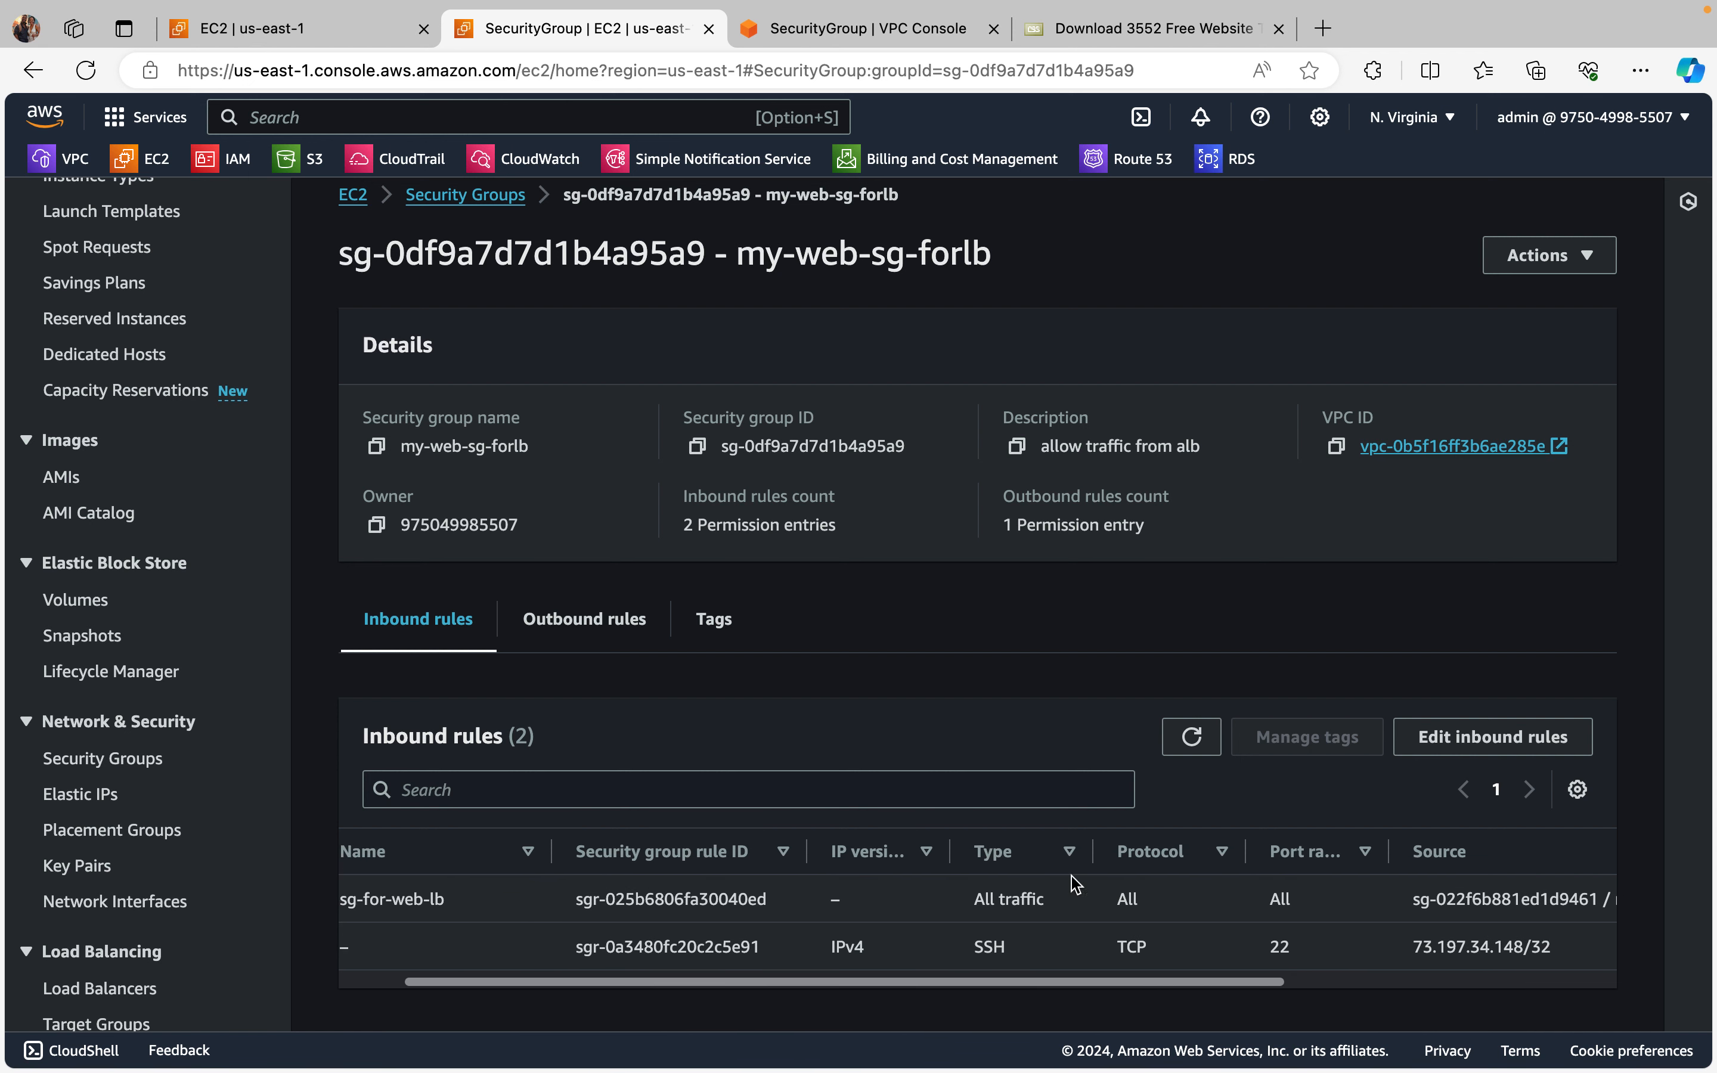
pyautogui.hscroll(1, 1074, 912)
pyautogui.hscroll(-2, 1075, 912)
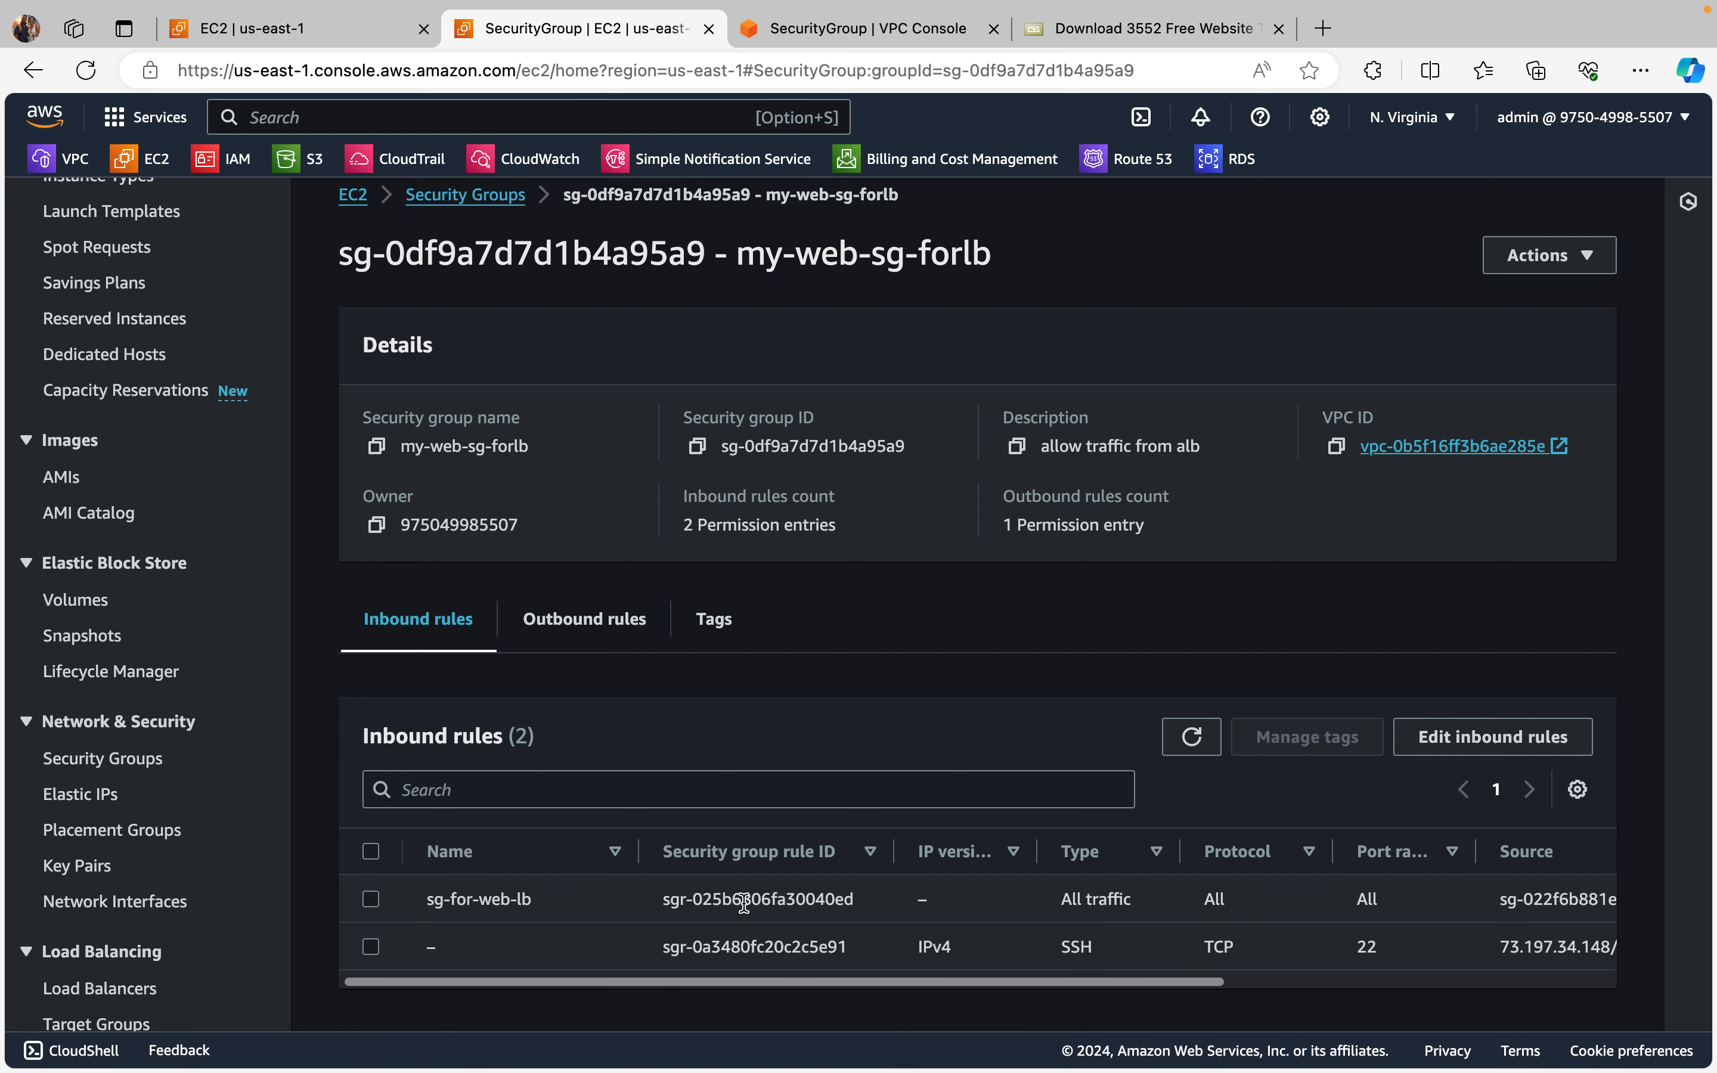
pyautogui.hscroll(3, 1351, 891)
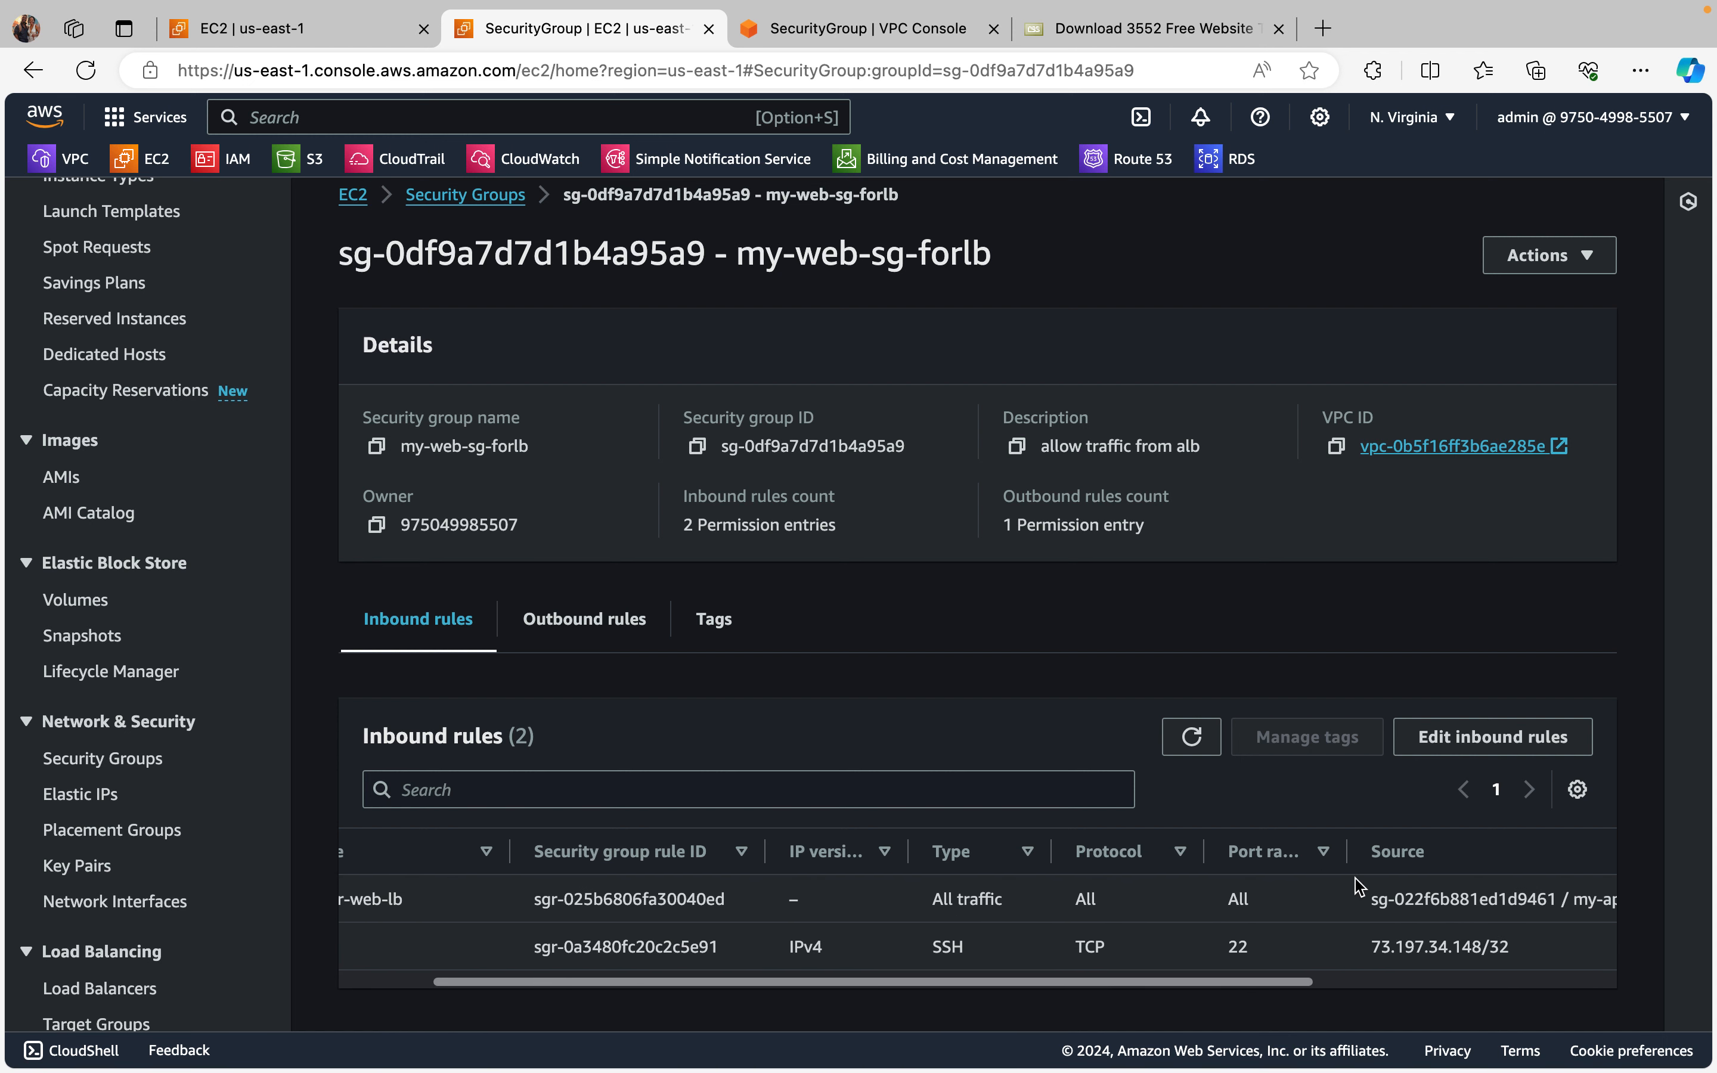
pyautogui.hscroll(3, 1269, 928)
pyautogui.hscroll(3, 1410, 901)
pyautogui.hscroll(2, 1410, 901)
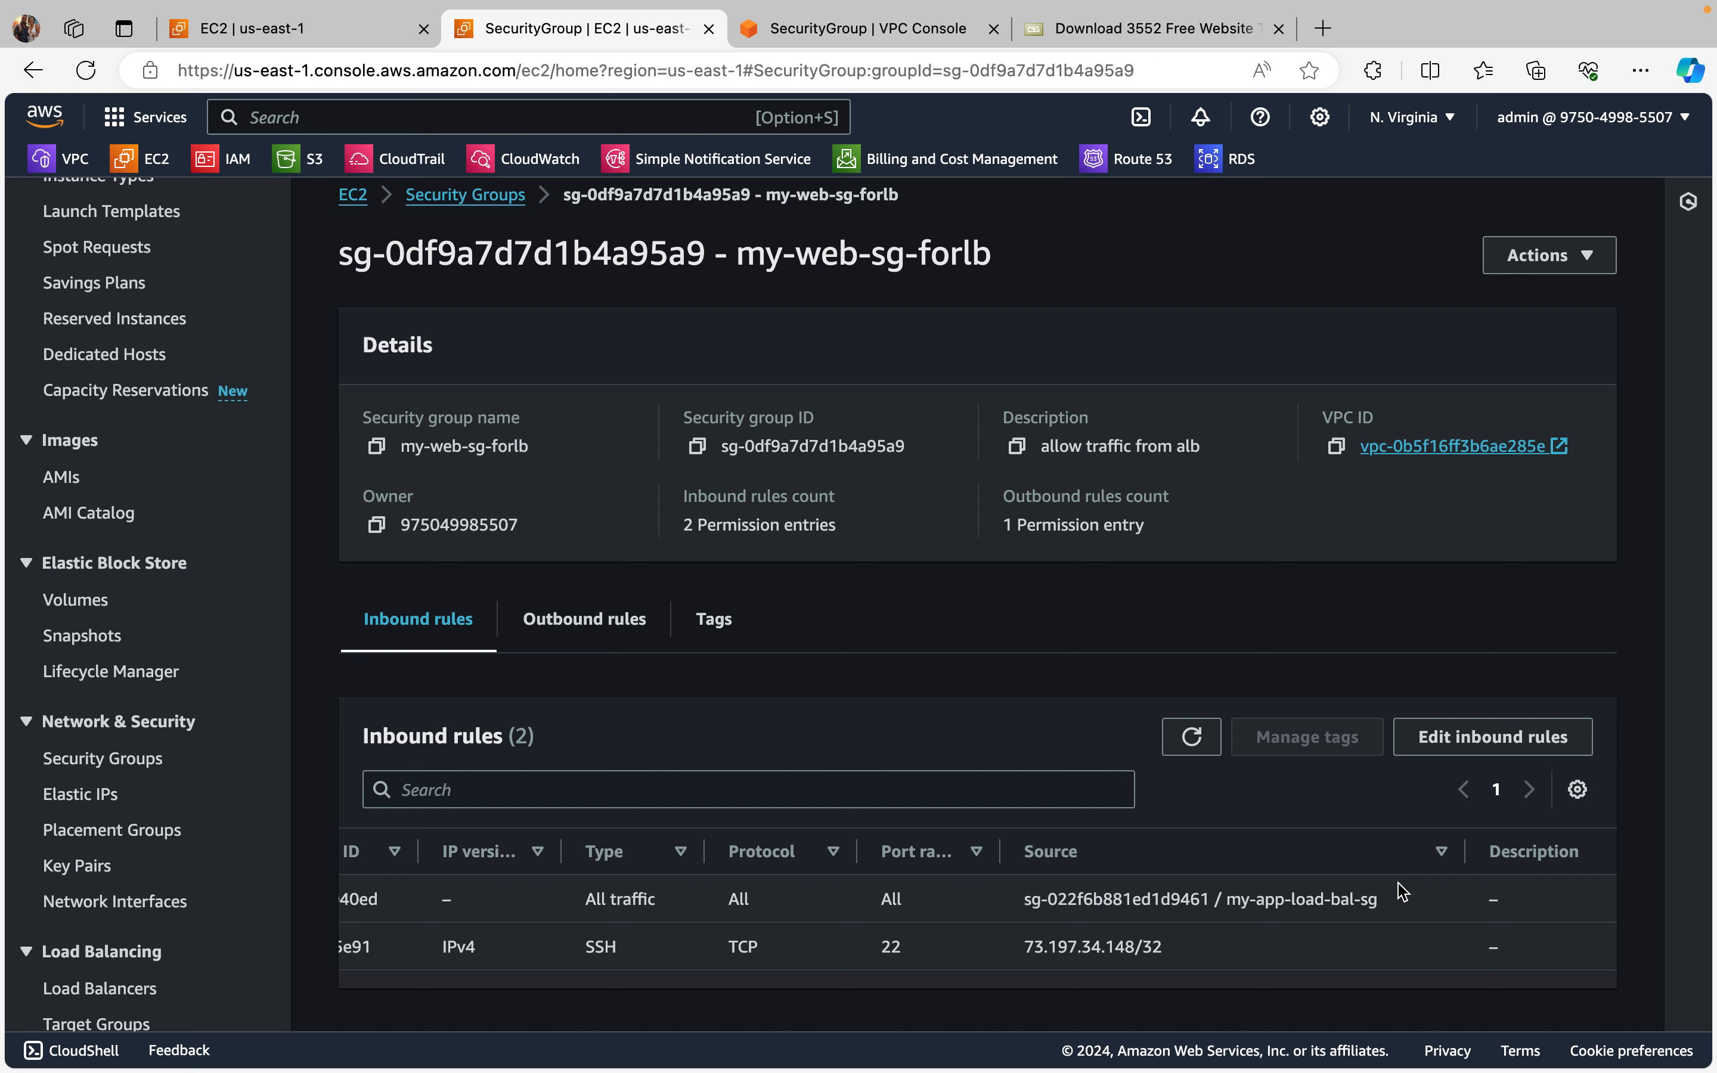
pyautogui.hscroll(-1, 1399, 893)
pyautogui.hscroll(-5, 1373, 895)
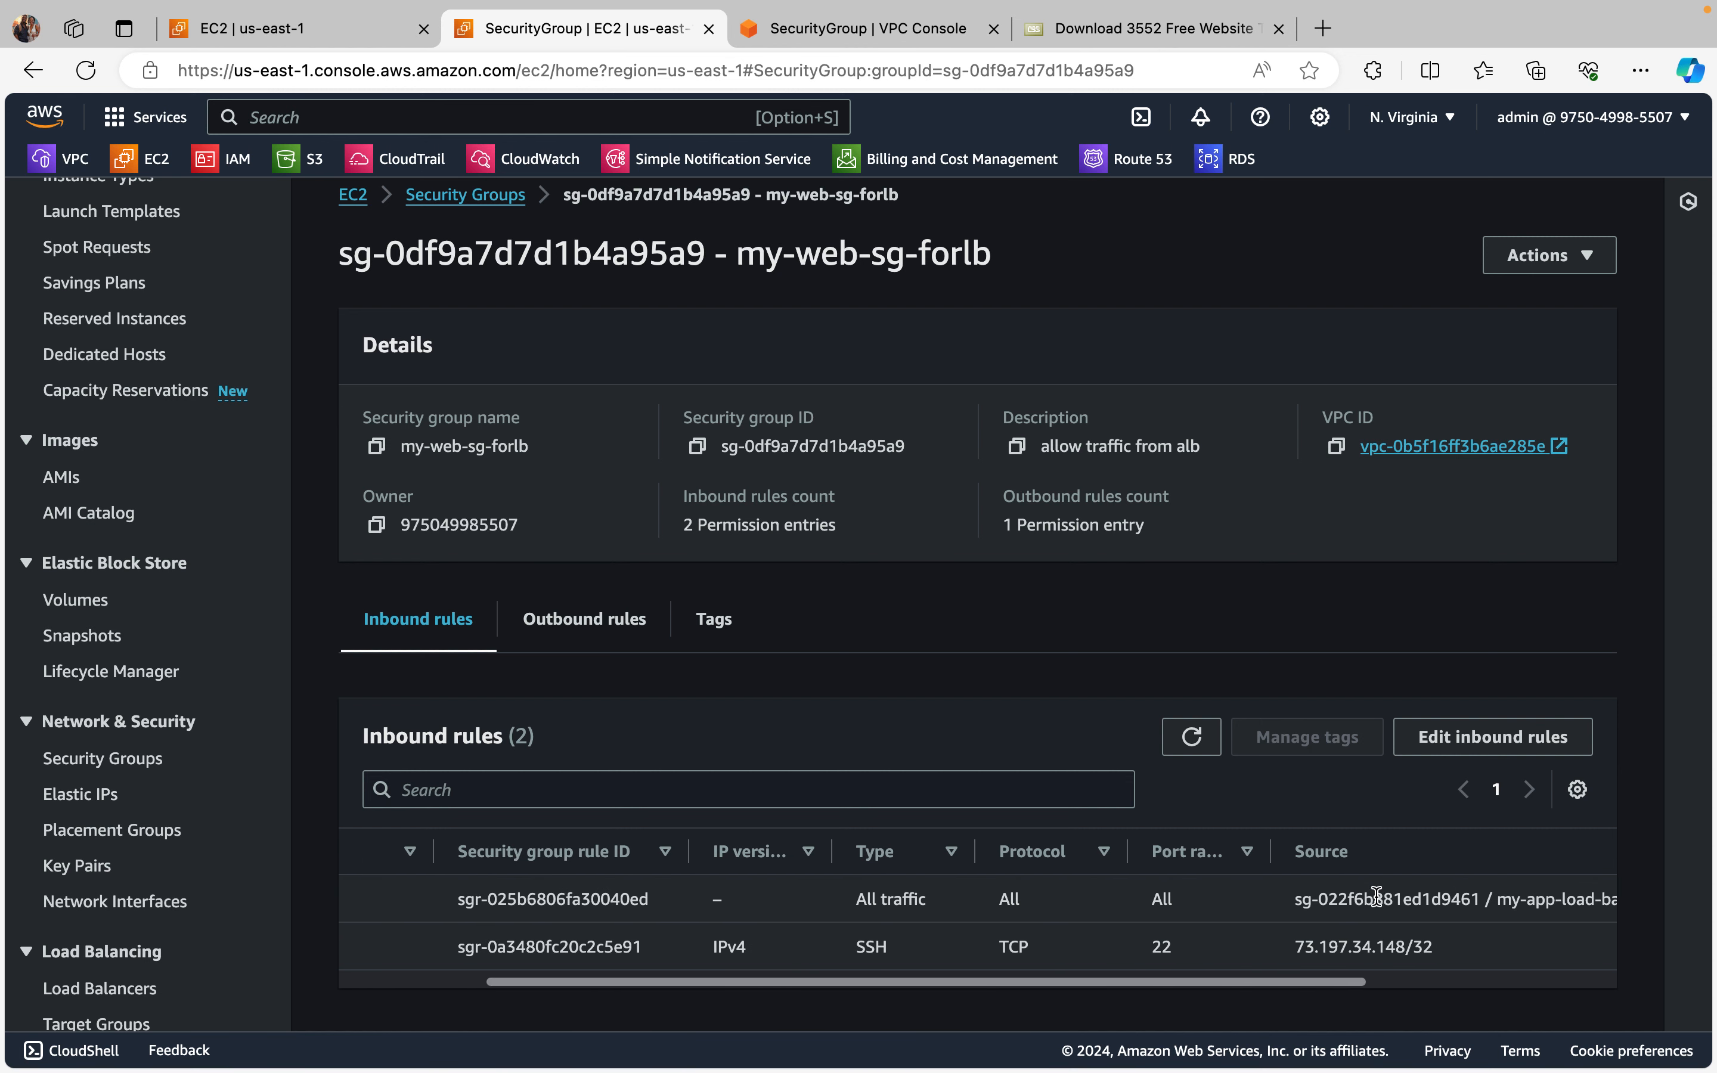
pyautogui.hscroll(-1, 1377, 898)
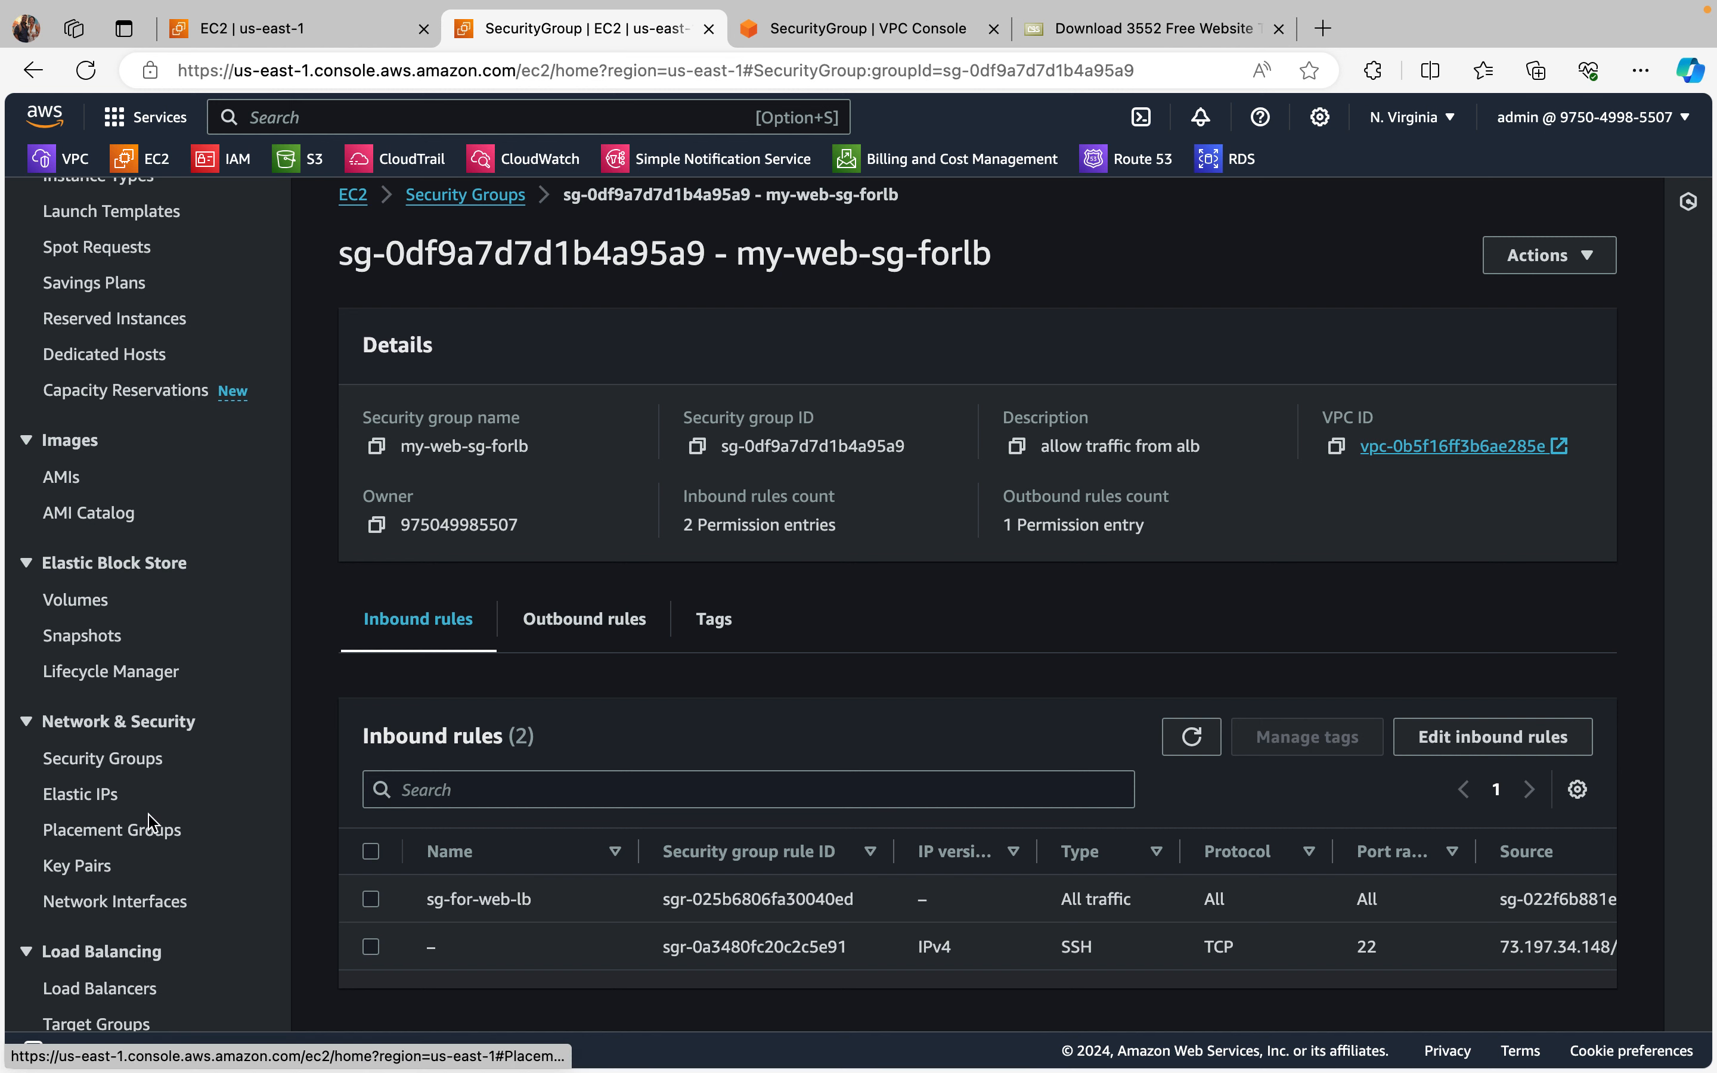
# Step: Return to the security groups list and open the load balancer's security group my-app-load-bal-sg
pyautogui.scroll(-2, 115, 873)
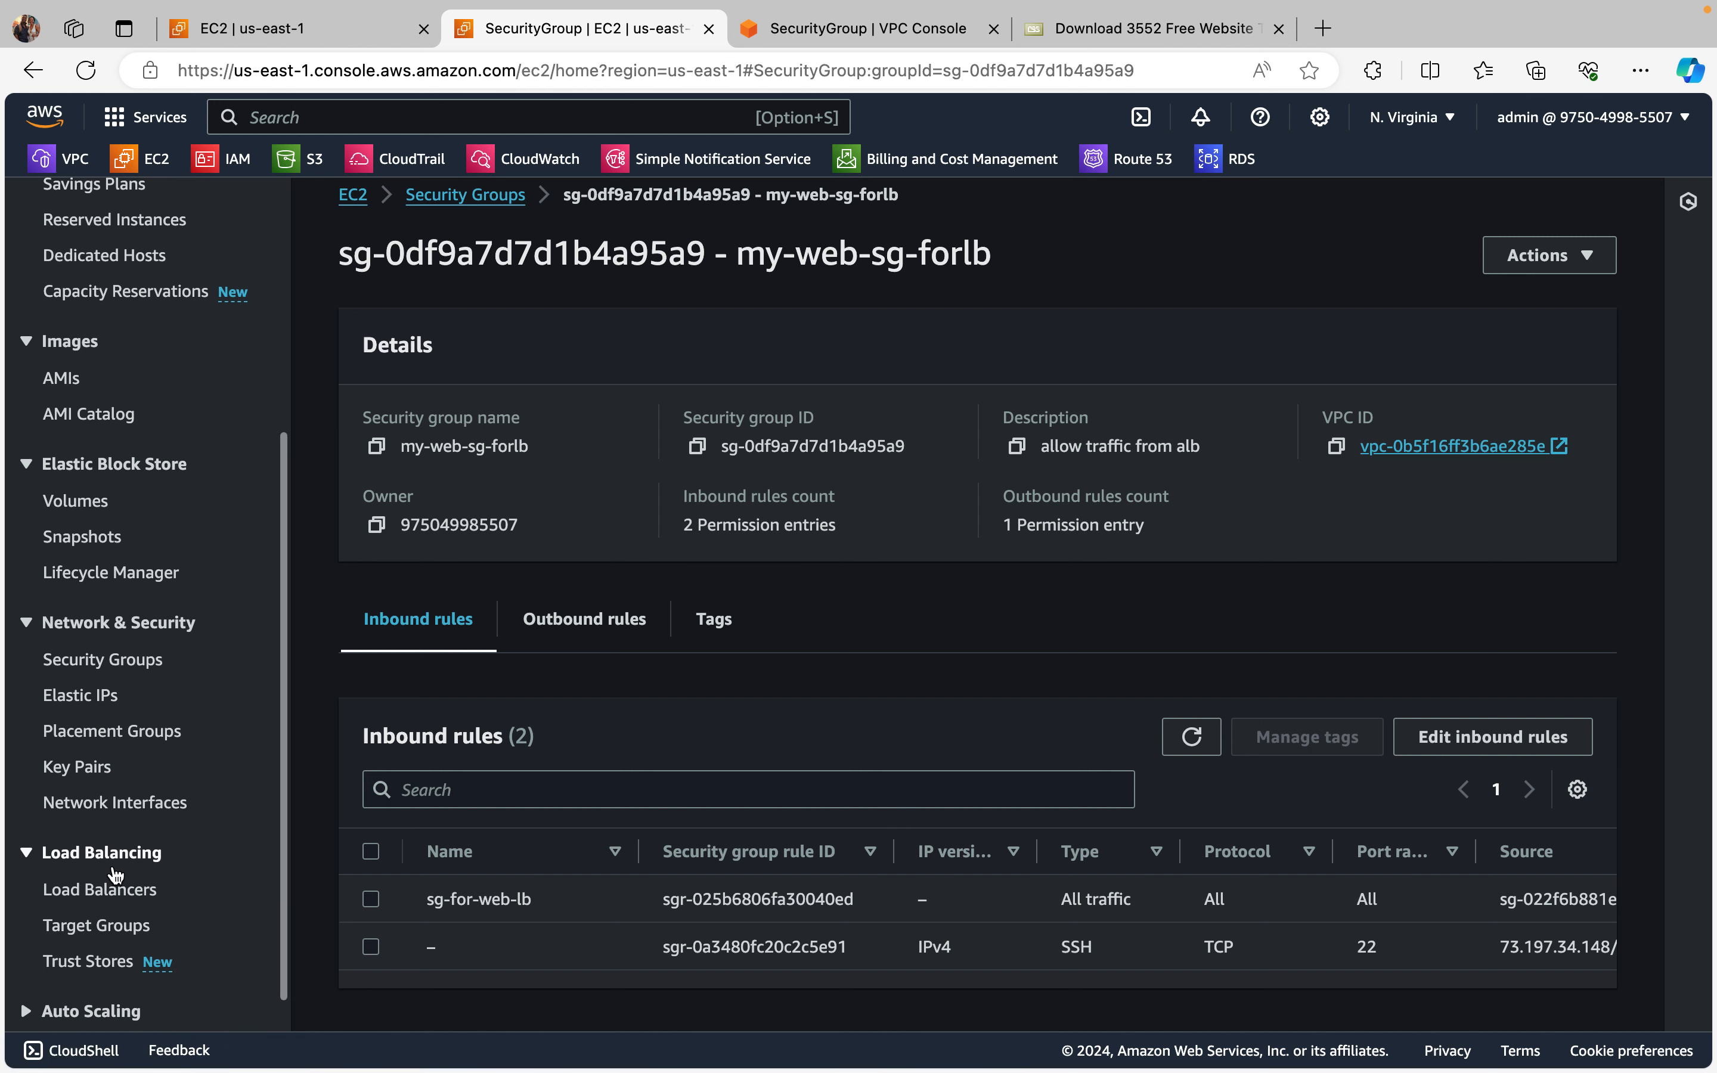
pyautogui.click(91, 661)
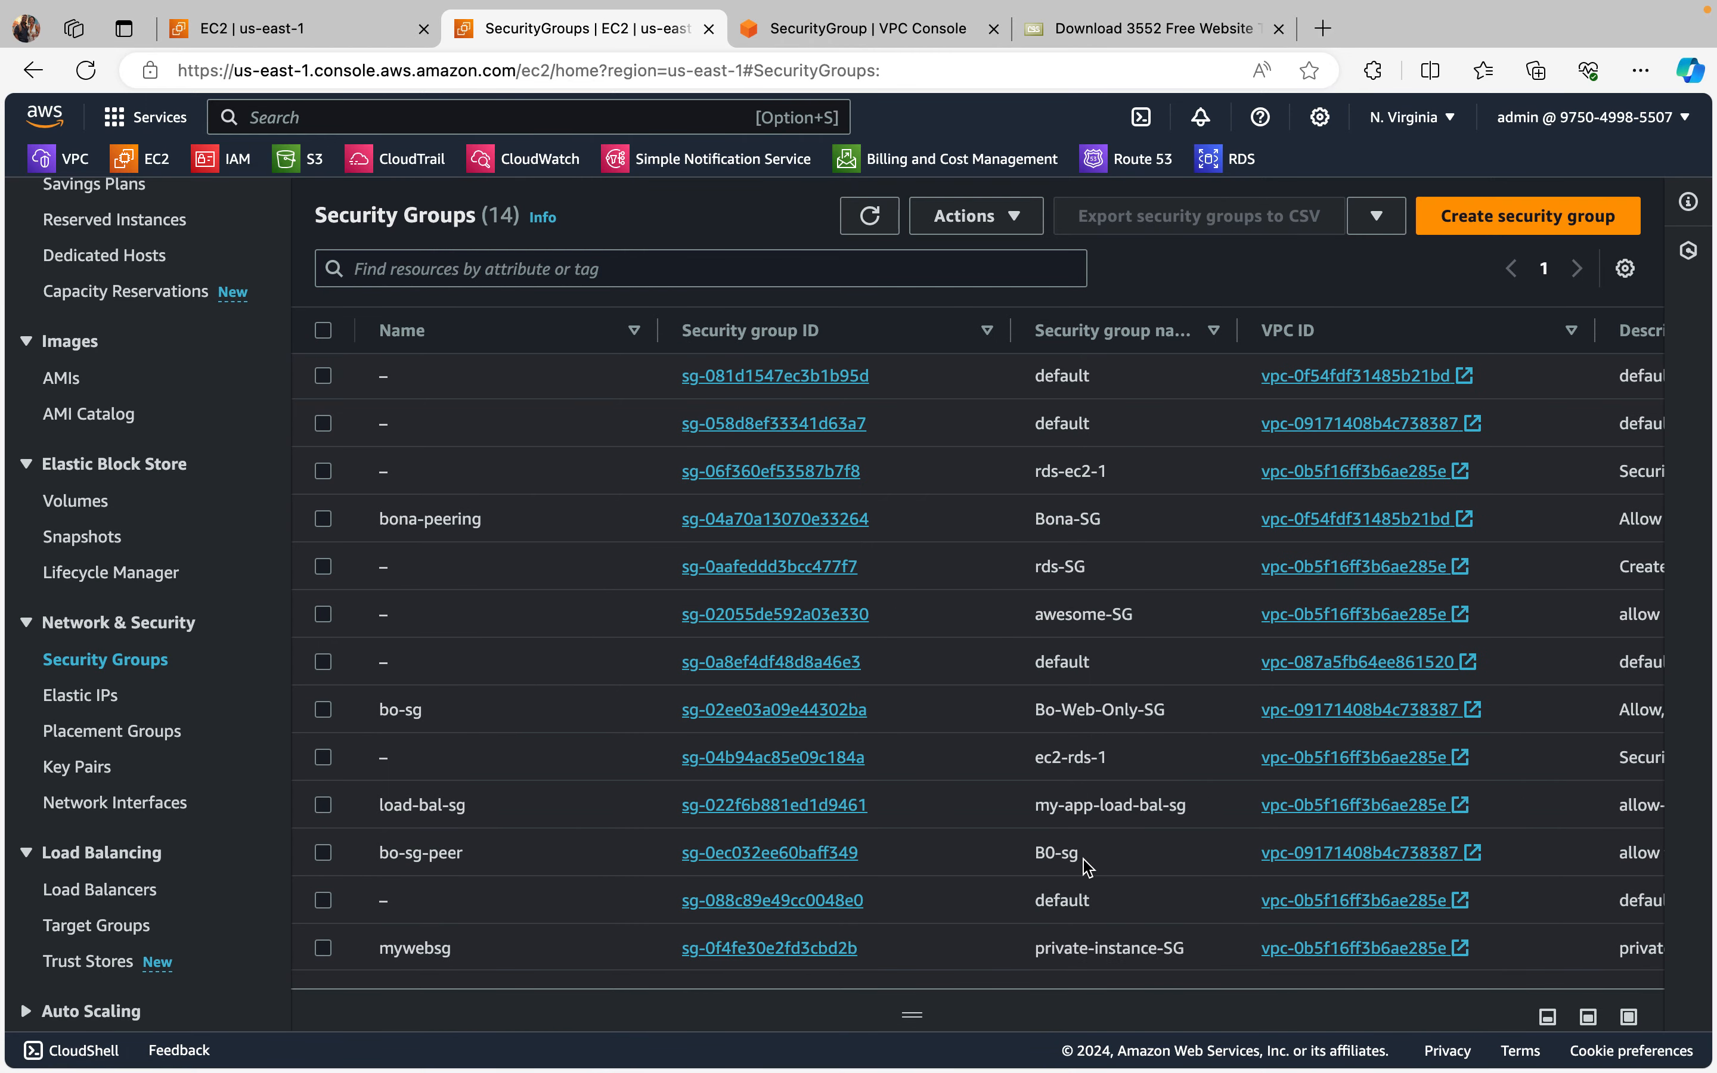
pyautogui.scroll(-1, 1085, 862)
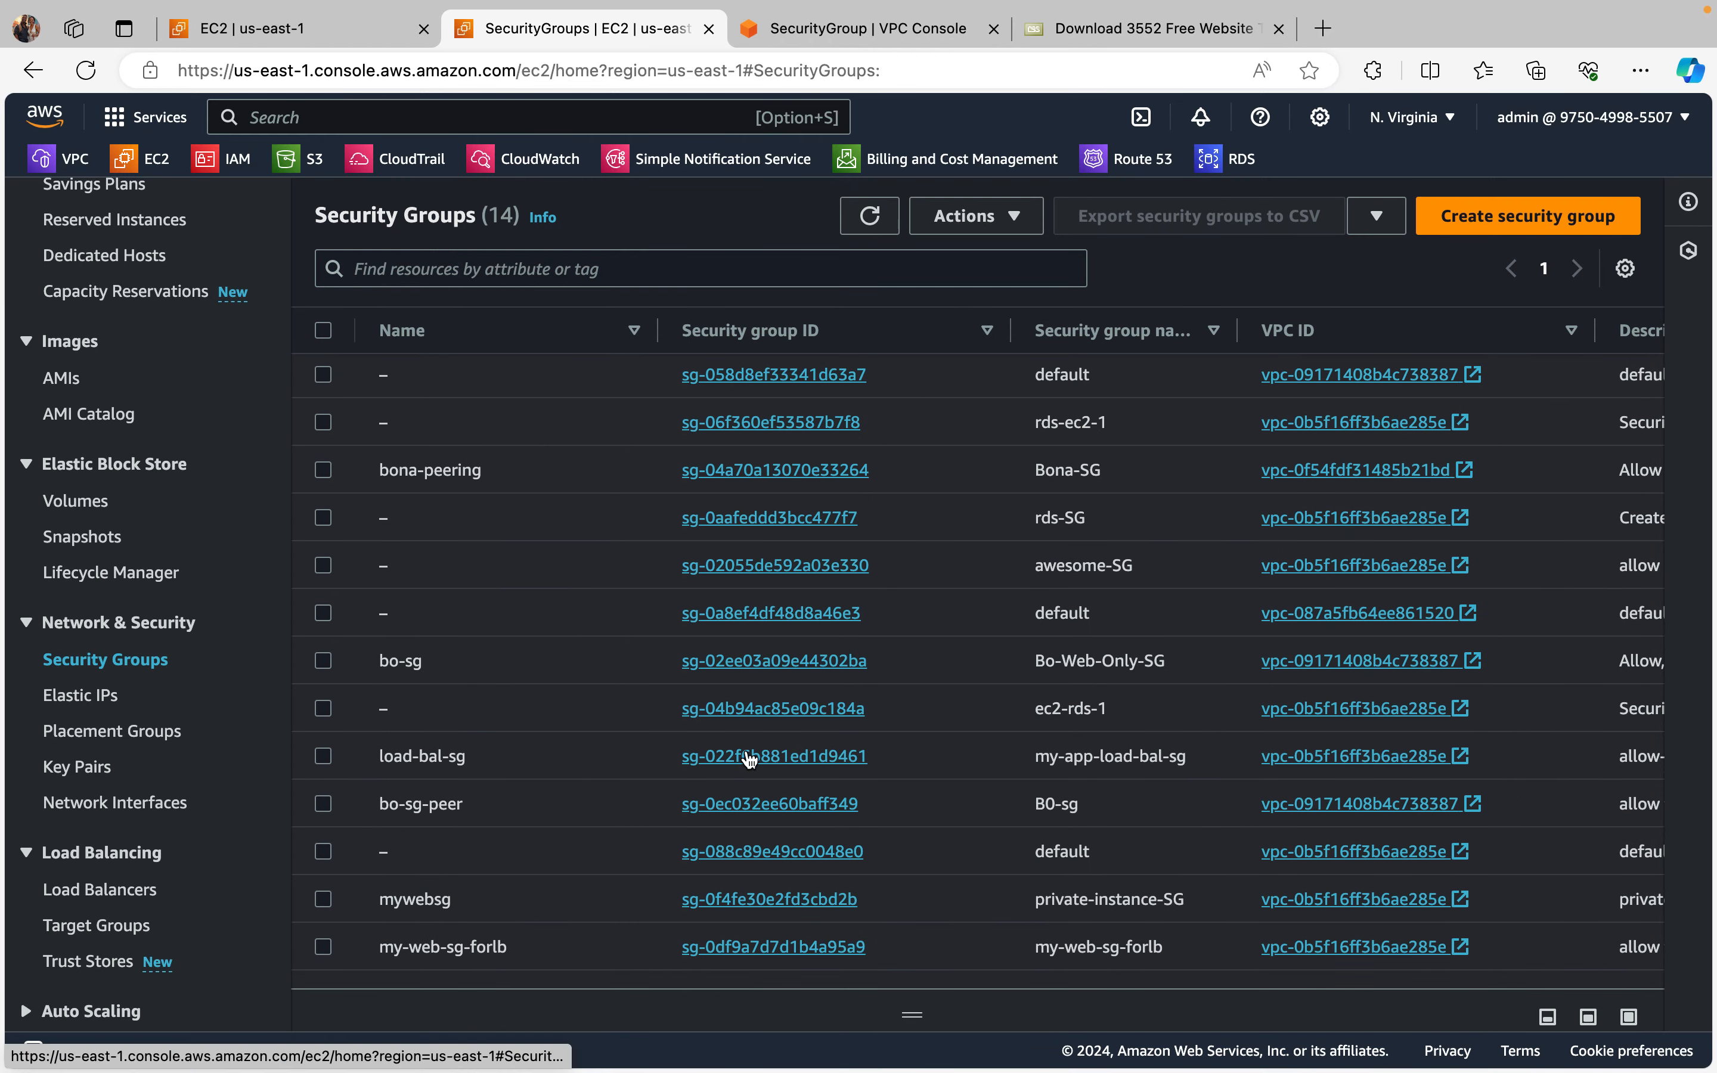
pyautogui.click(705, 758)
pyautogui.hscroll(1, 947, 919)
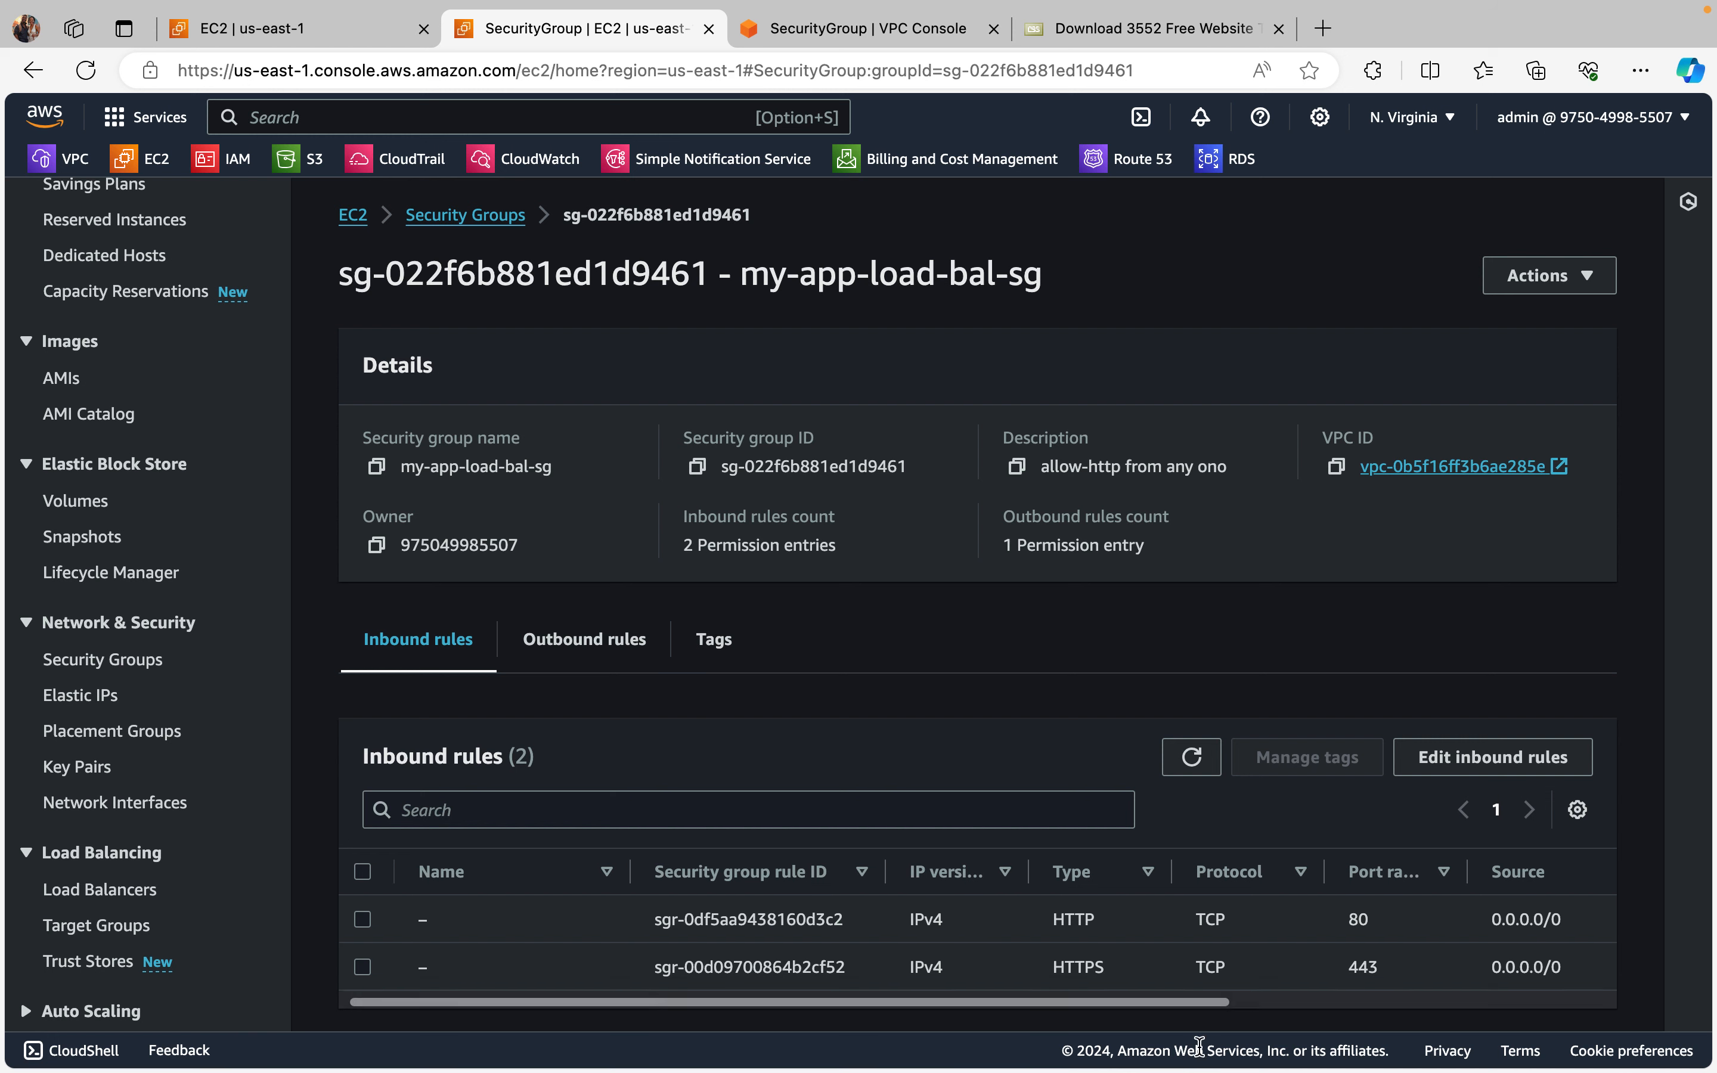
# Step: Delete the HTTPS inbound rule on port 443 from my-app-load-bal-sg and save the rules
pyautogui.click(362, 966)
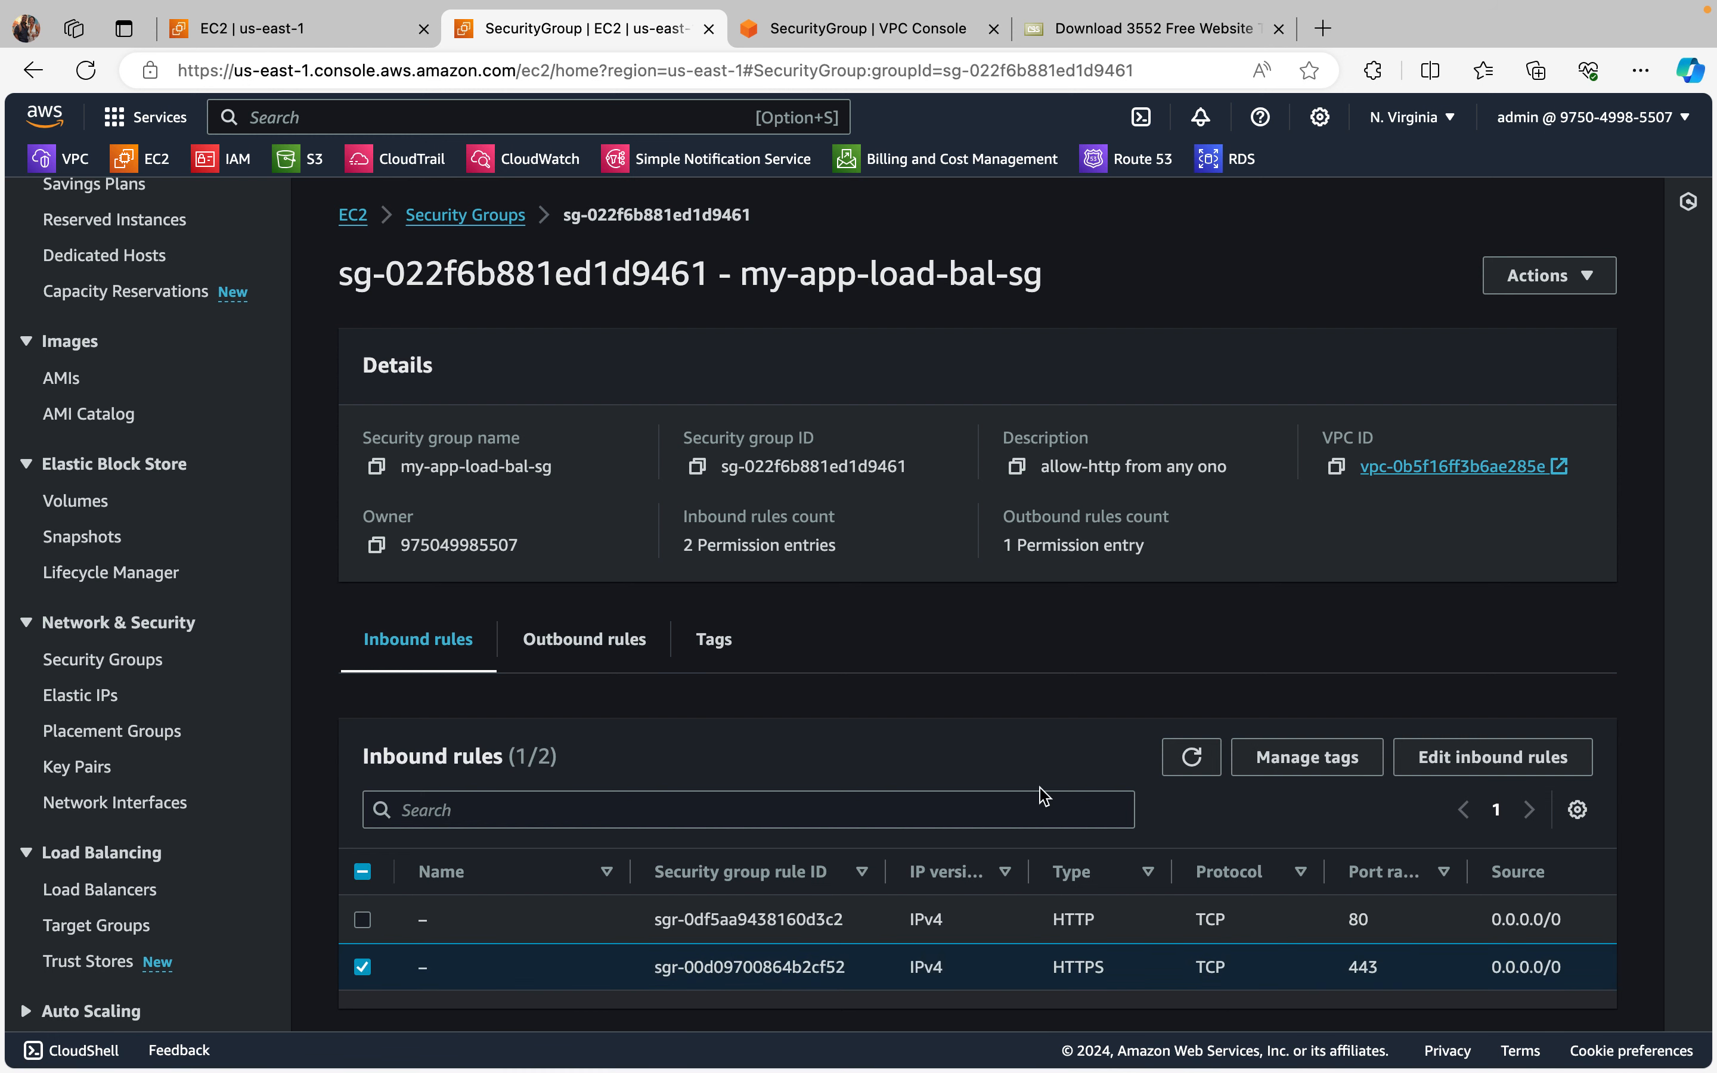
pyautogui.click(1499, 760)
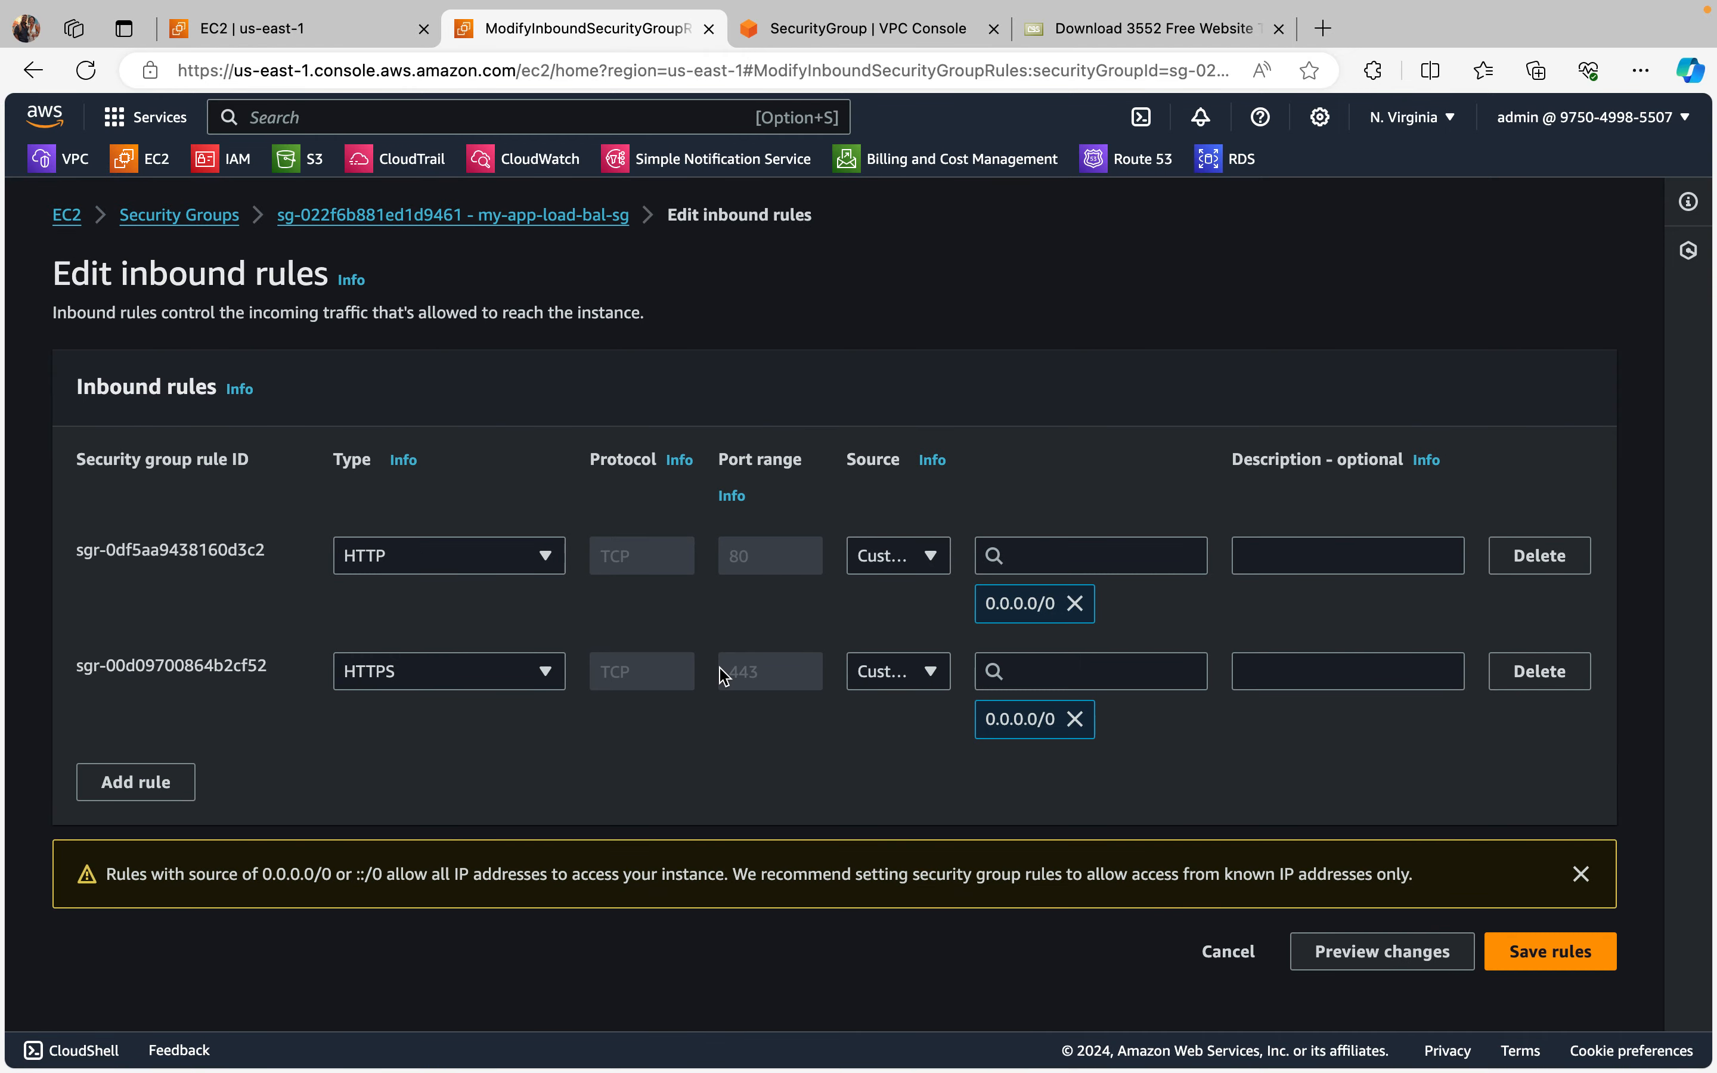
pyautogui.click(1531, 674)
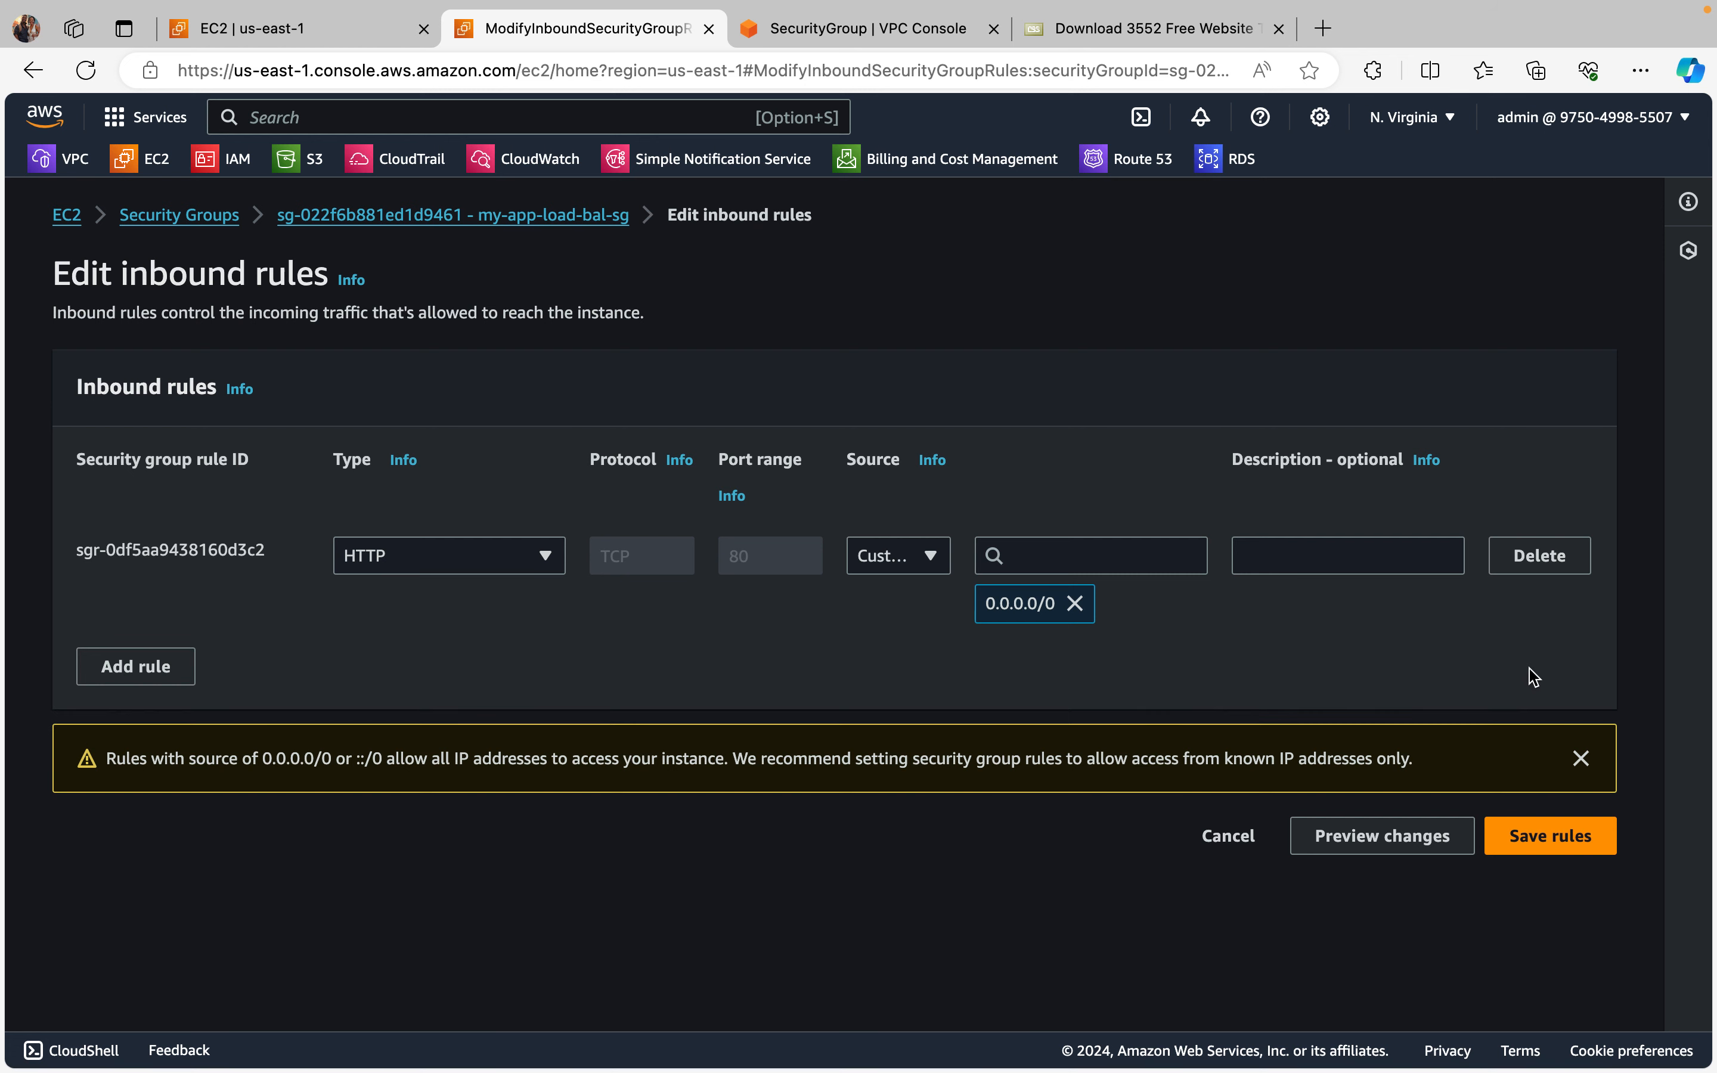
pyautogui.click(1552, 837)
# Step: Open the target groups list, select test-tg, refresh it and check the health of its registered targets
pyautogui.scroll(-2, 1038, 766)
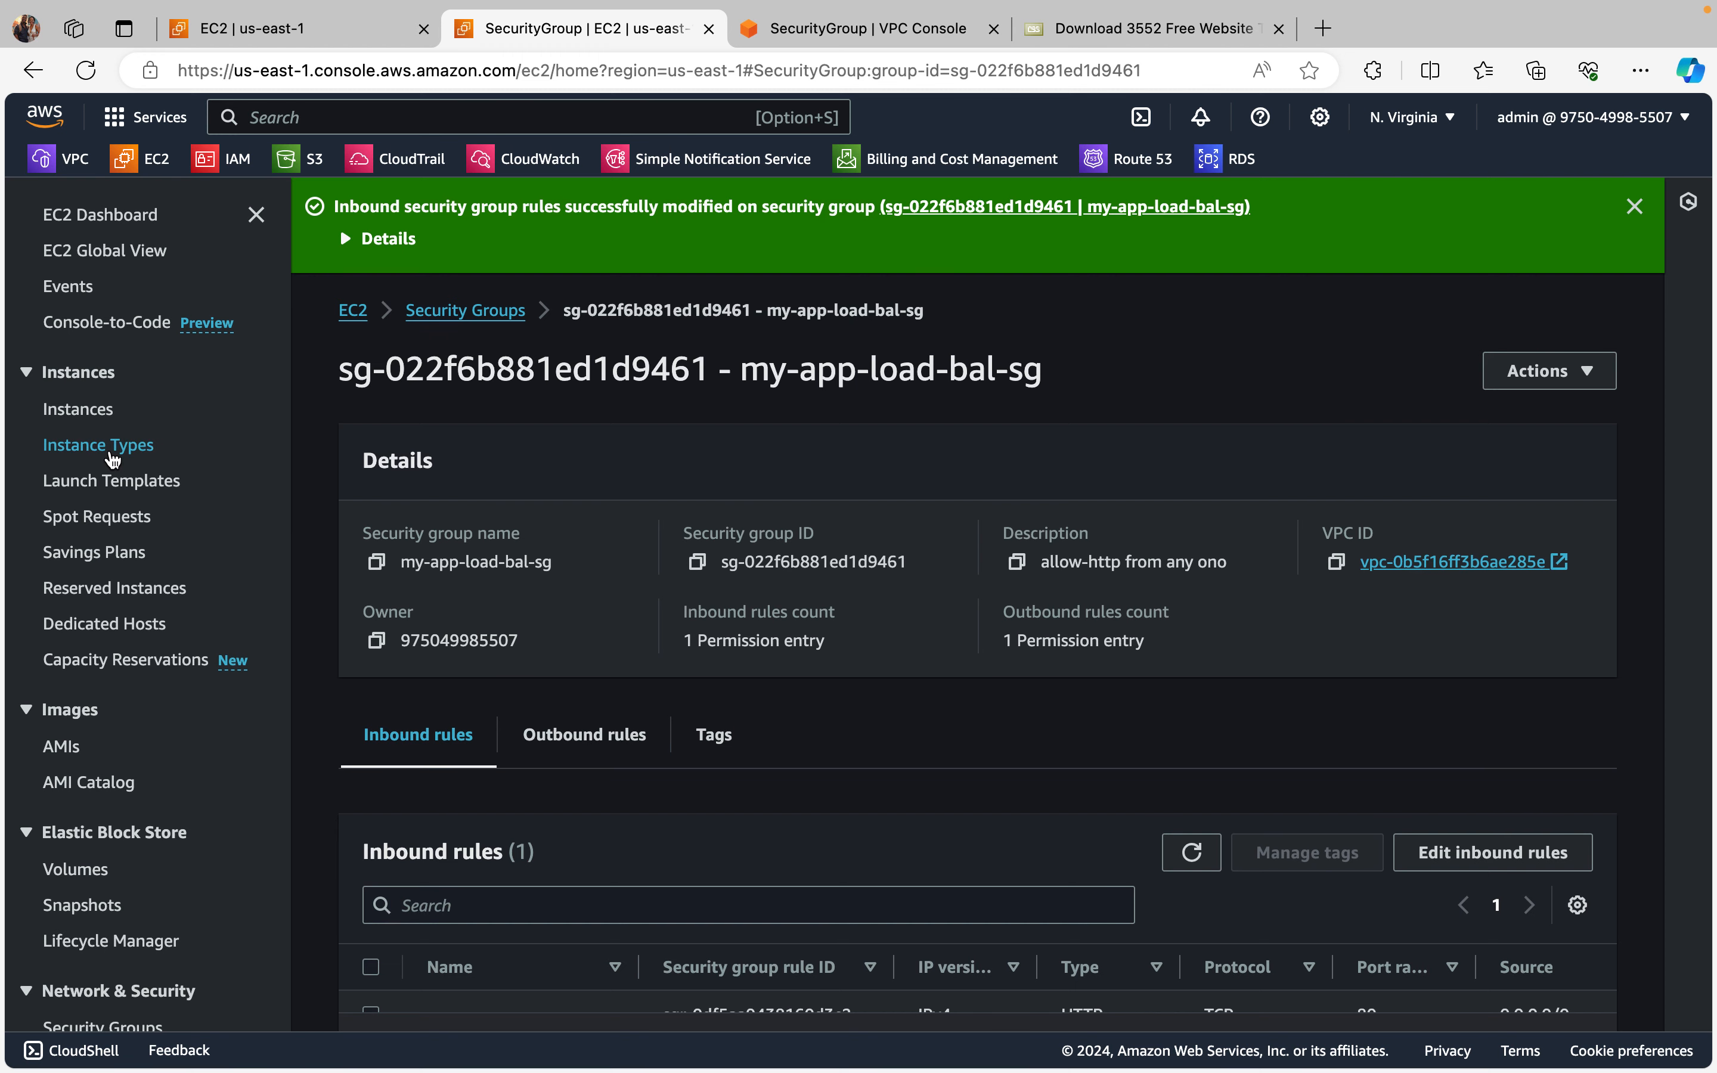
pyautogui.scroll(-5, 121, 653)
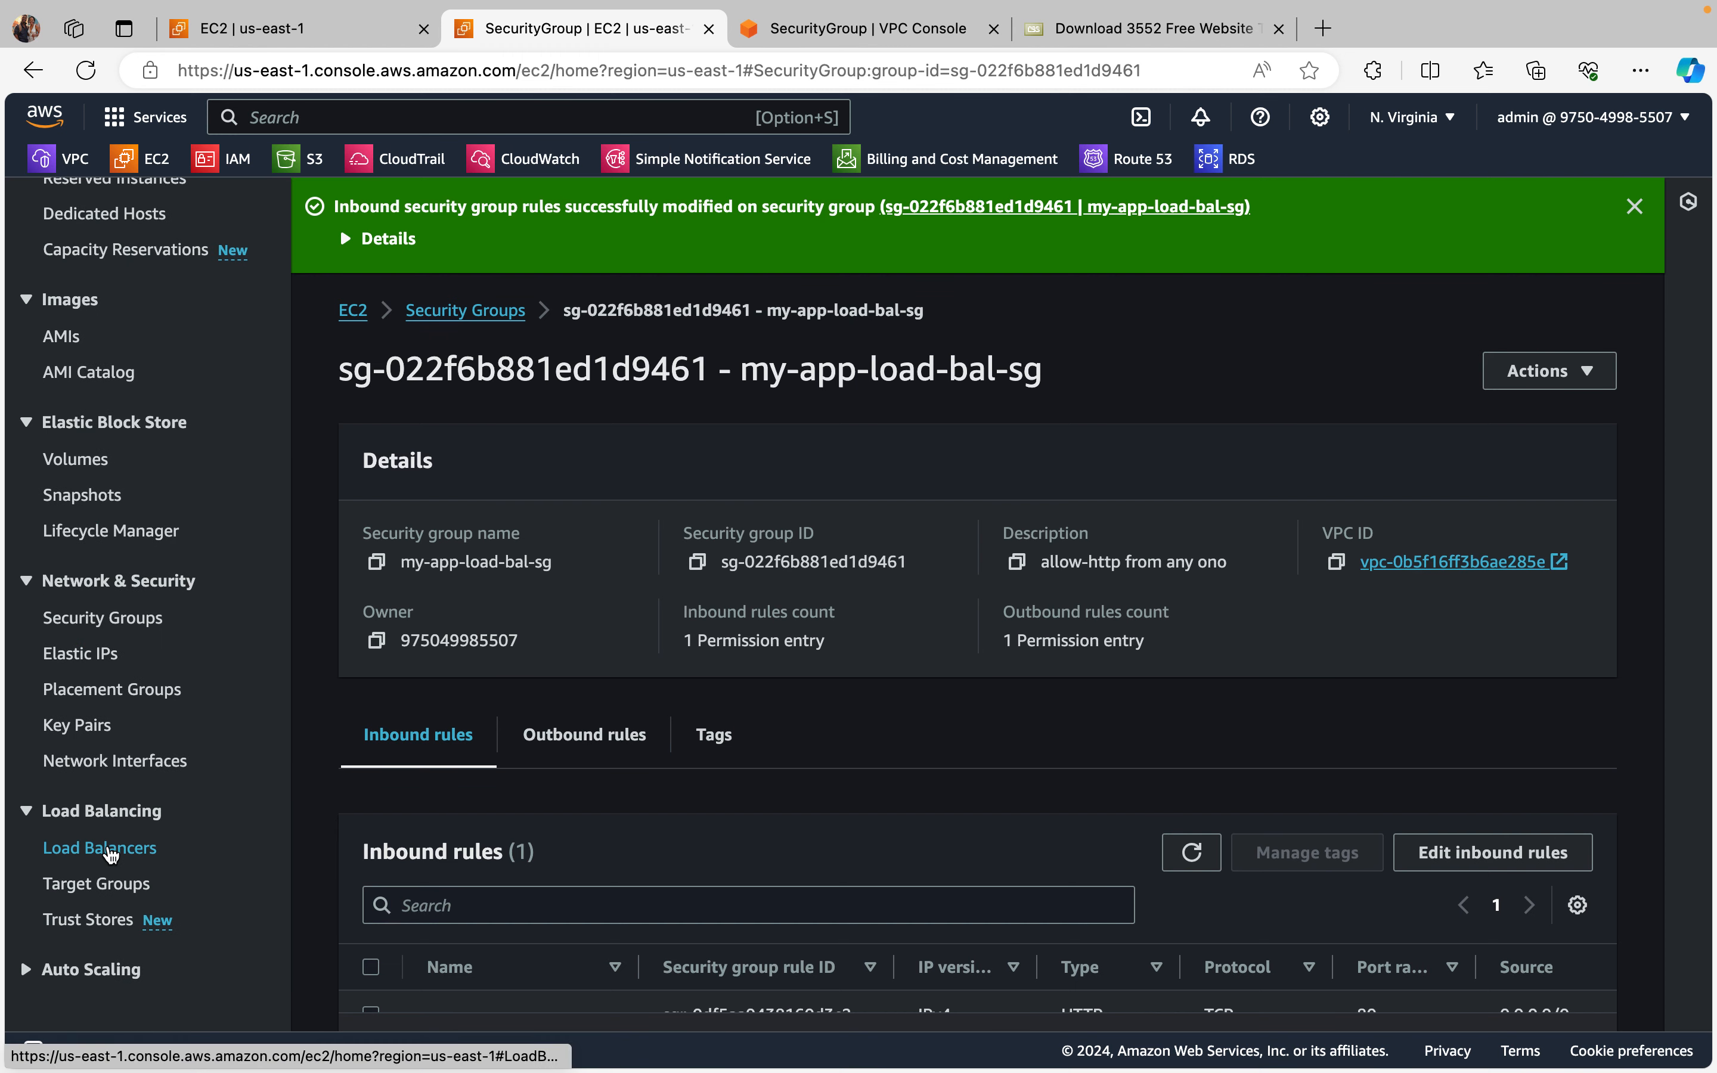
pyautogui.click(111, 849)
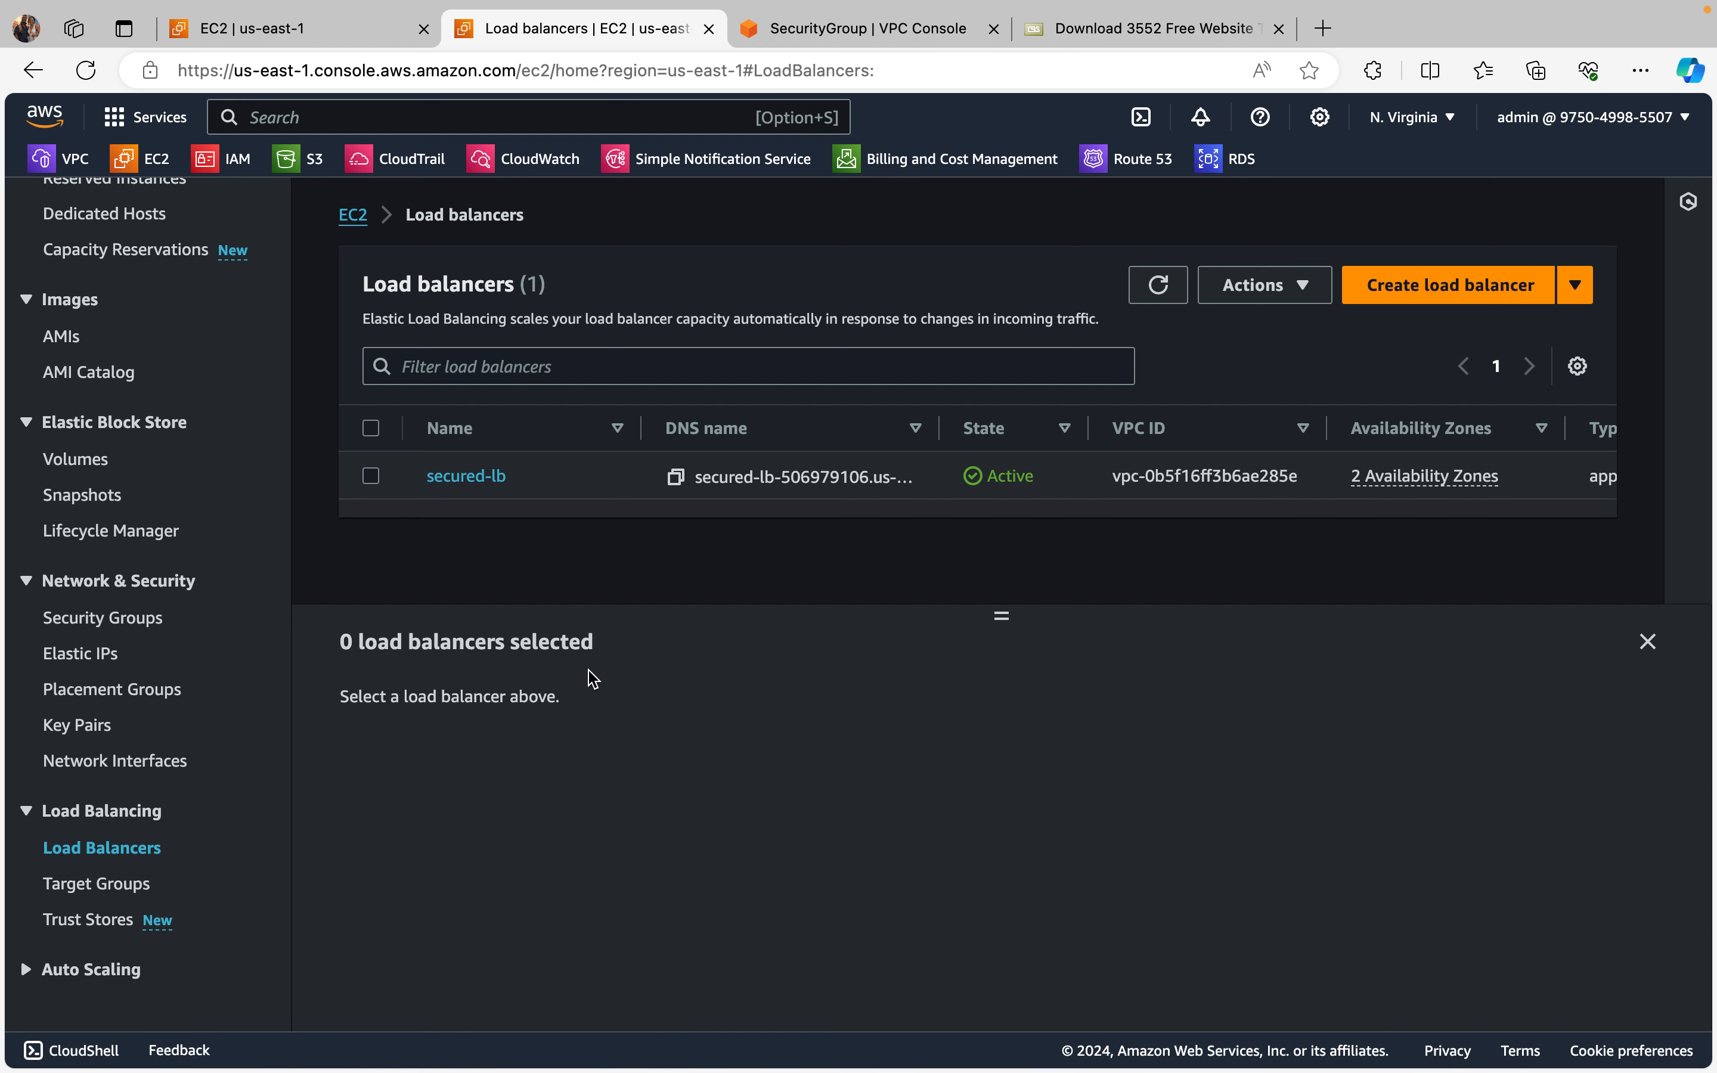
pyautogui.click(149, 886)
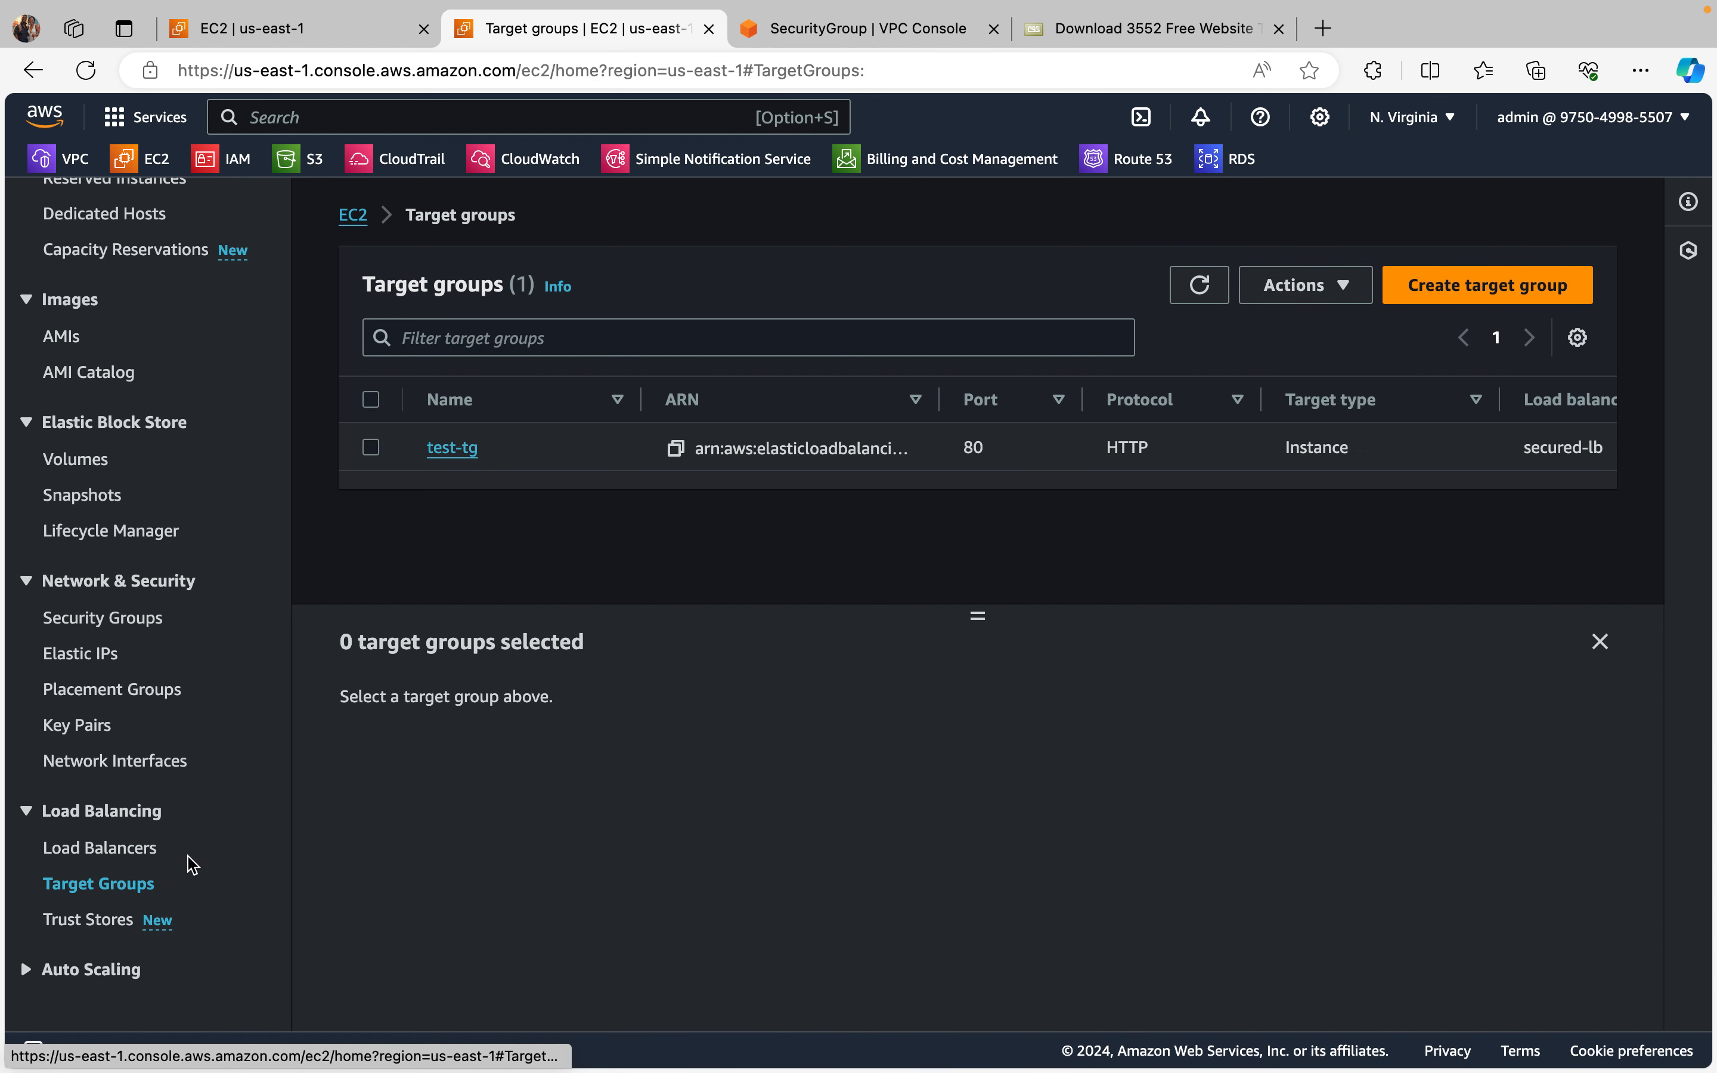
pyautogui.click(373, 451)
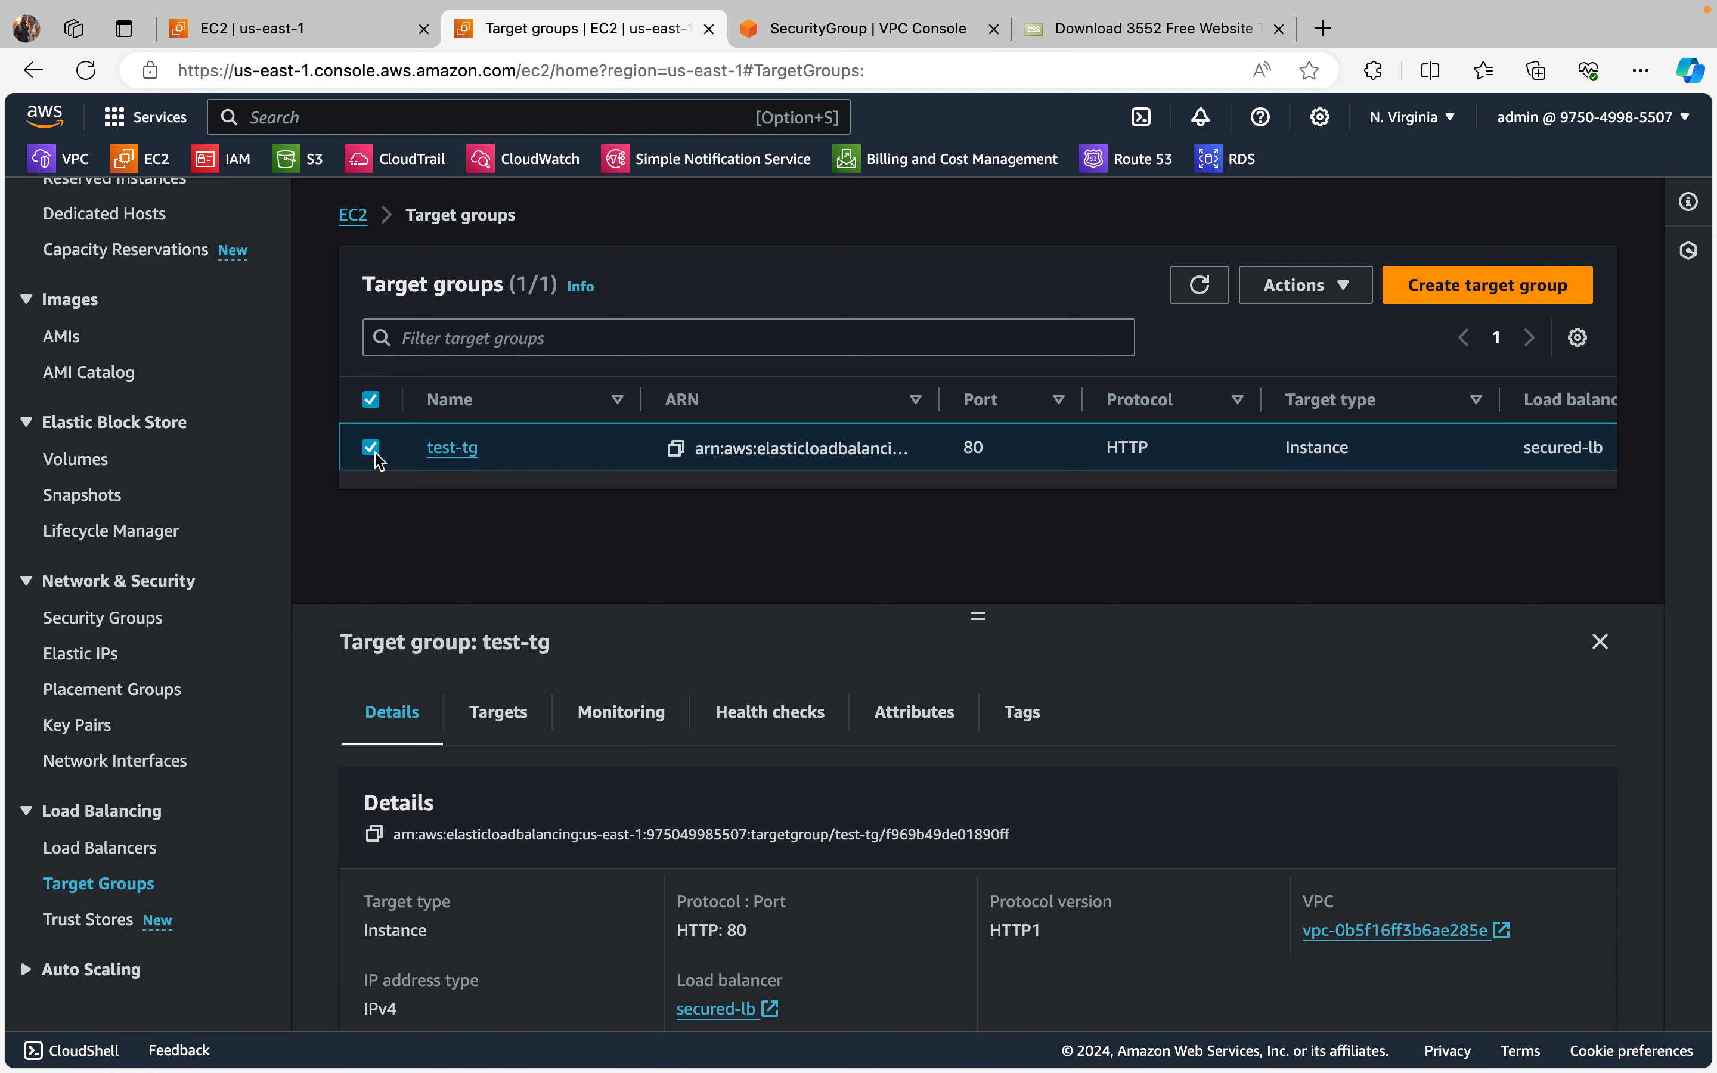
pyautogui.scroll(-3, 1026, 696)
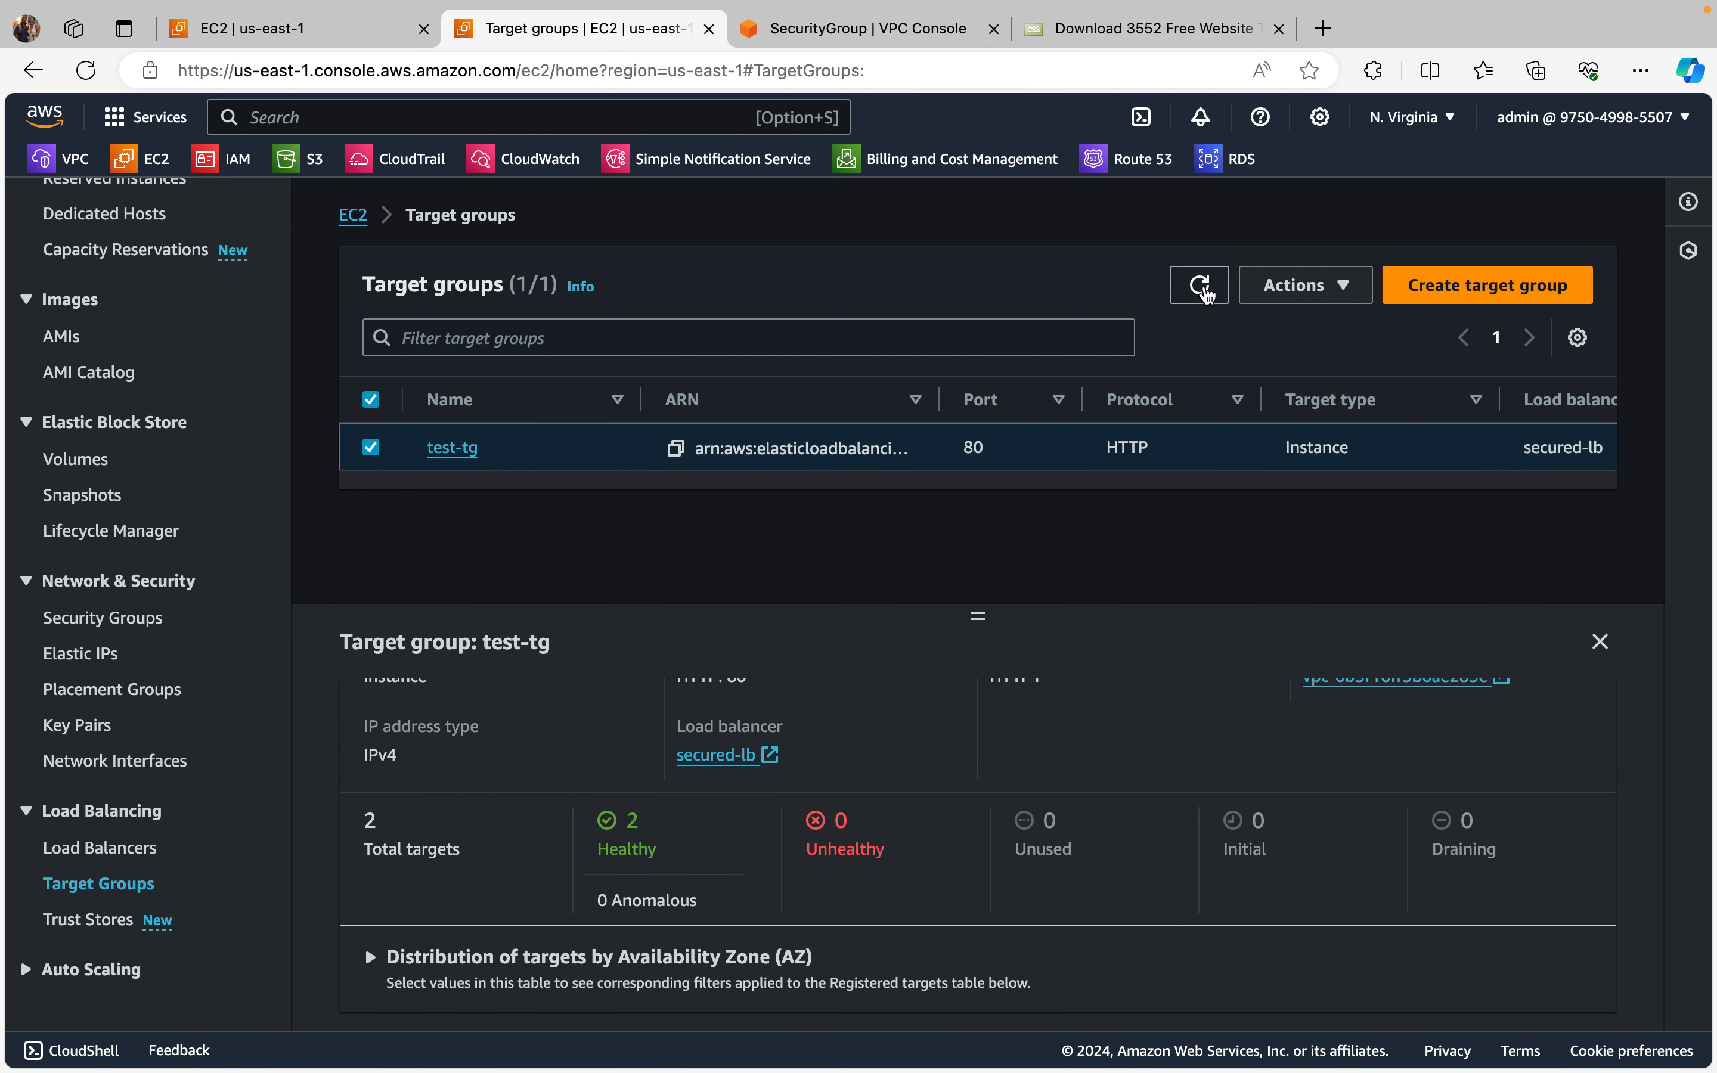
pyautogui.click(1199, 284)
pyautogui.scroll(-3, 1199, 815)
pyautogui.scroll(2, 847, 723)
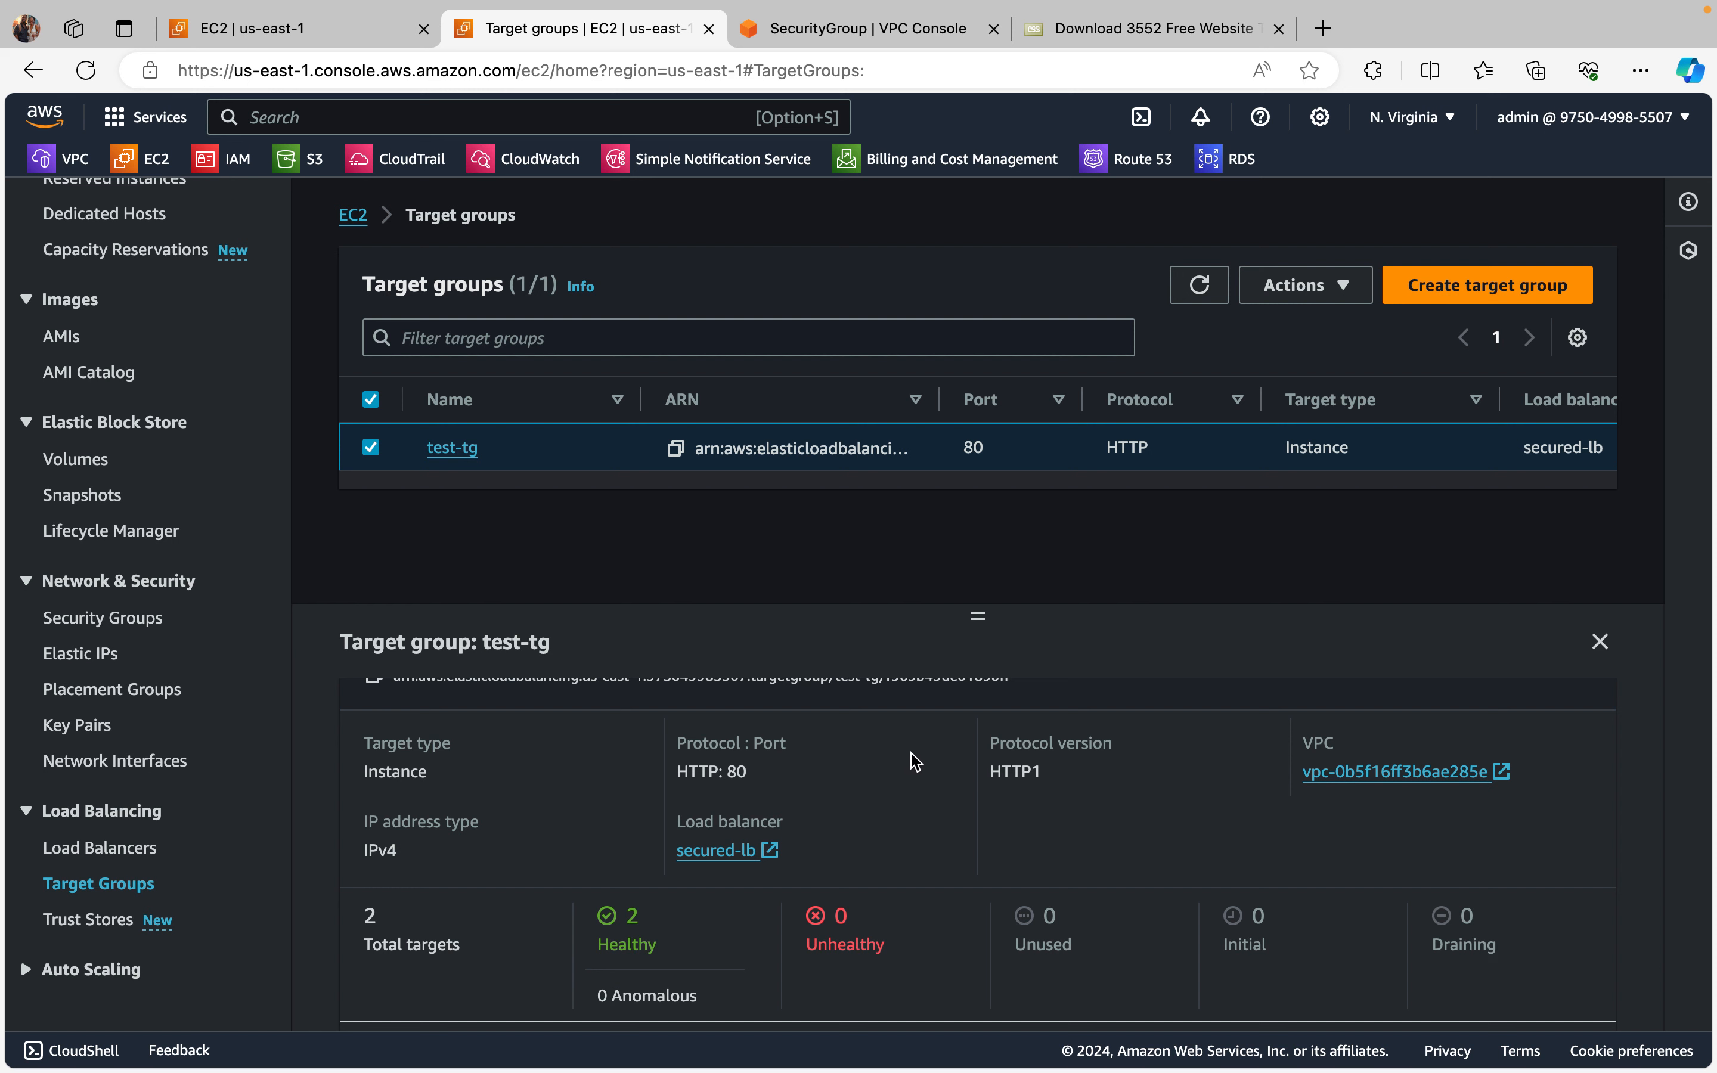
pyautogui.scroll(1, 903, 905)
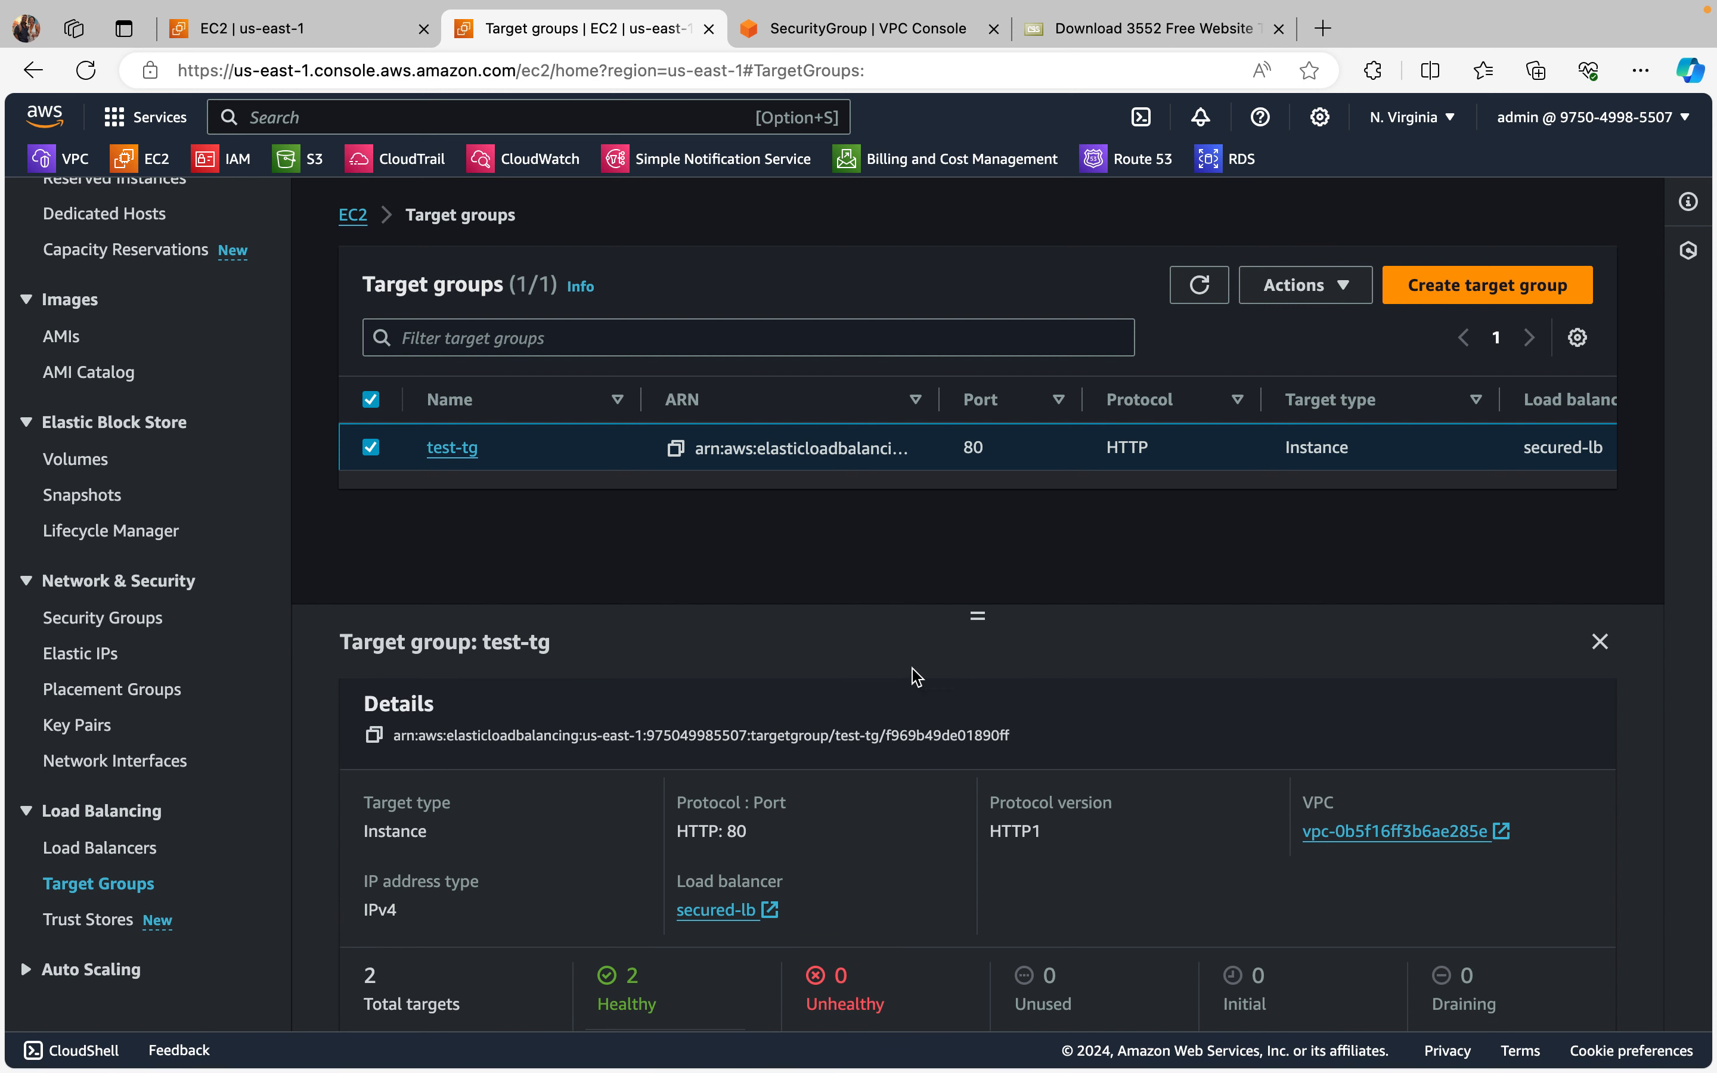
pyautogui.moveTo(978, 611); pyautogui.dragTo(977, 507)
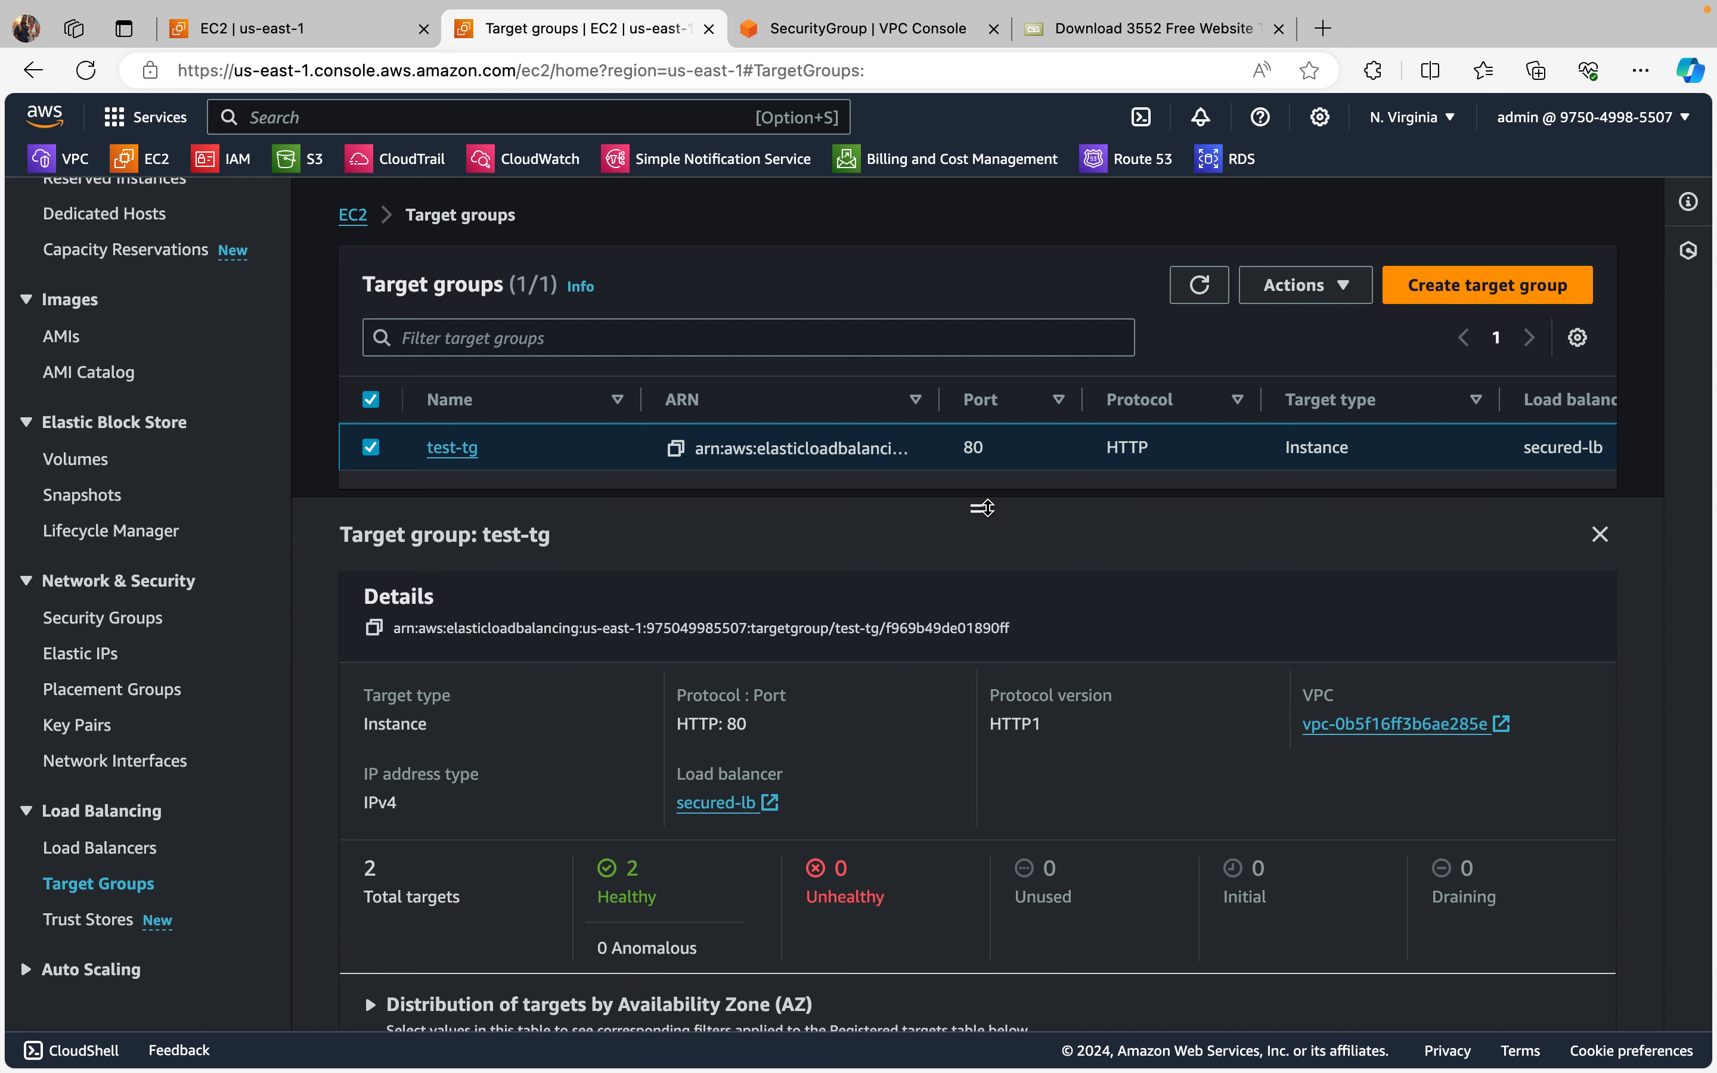
# Step: Copy the DNS name of the secured-lb load balancer and open it in a new browser tab
pyautogui.click(107, 848)
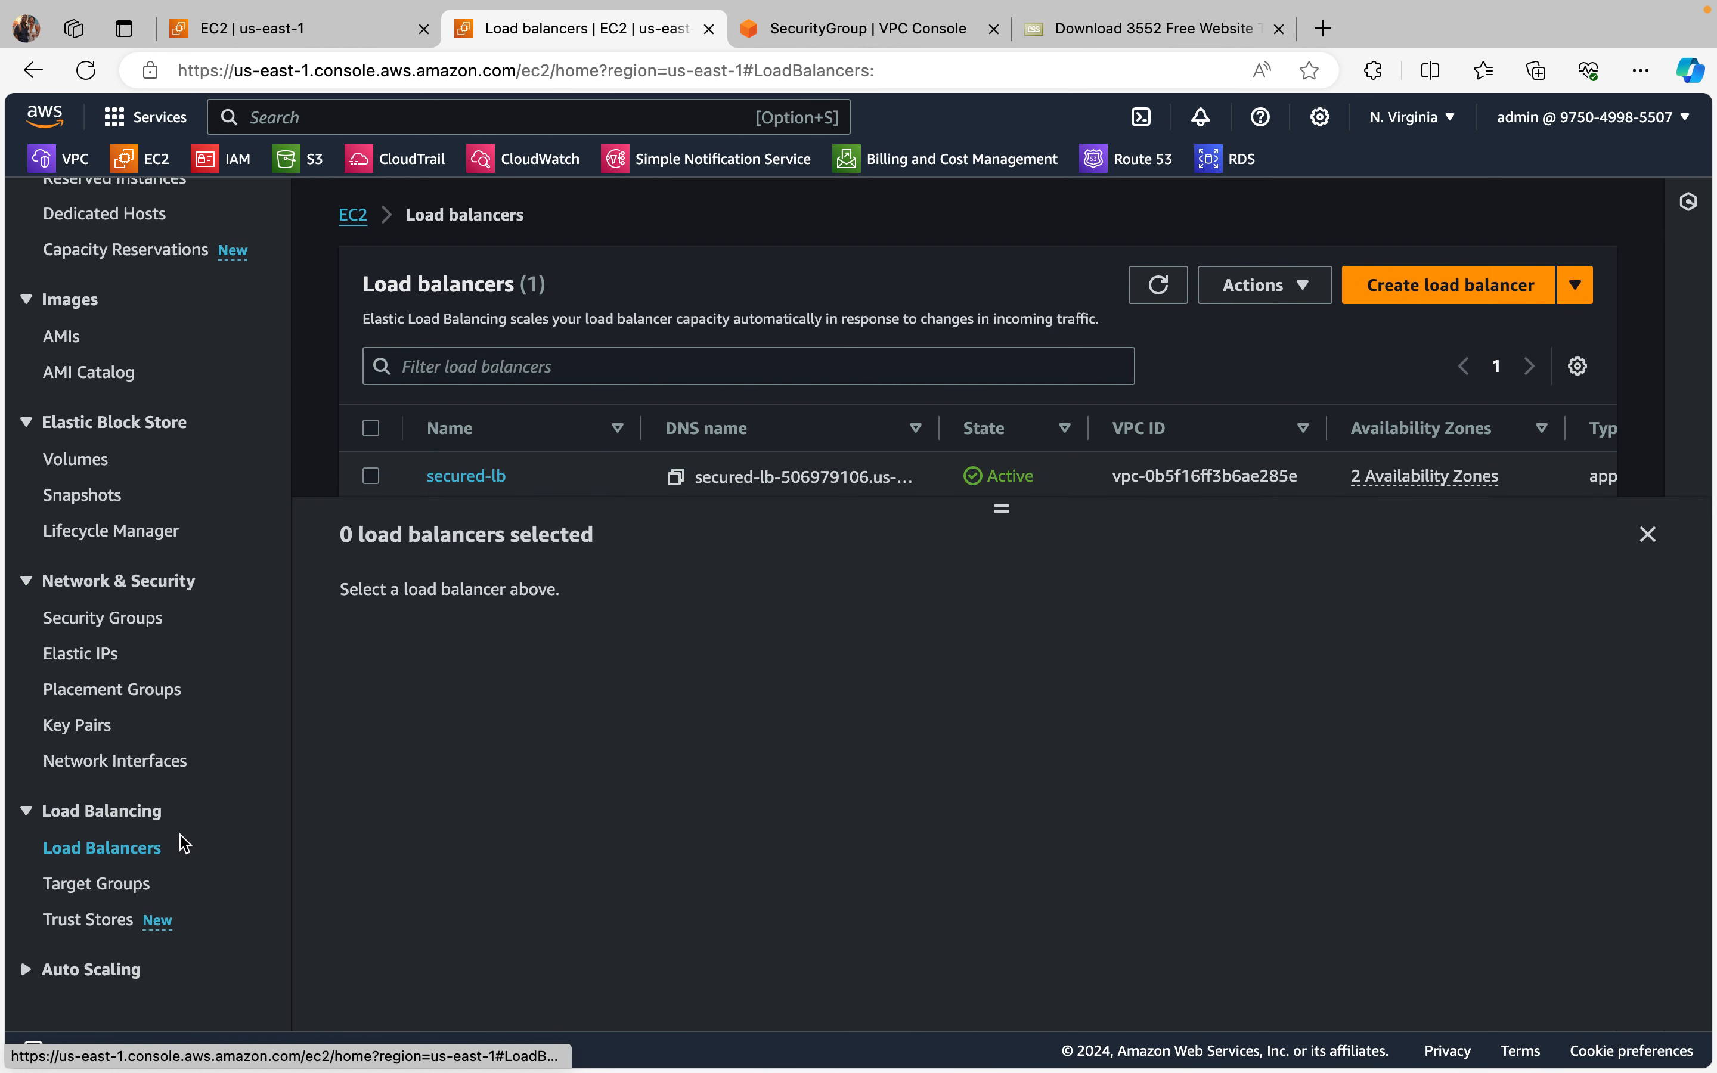
pyautogui.click(370, 476)
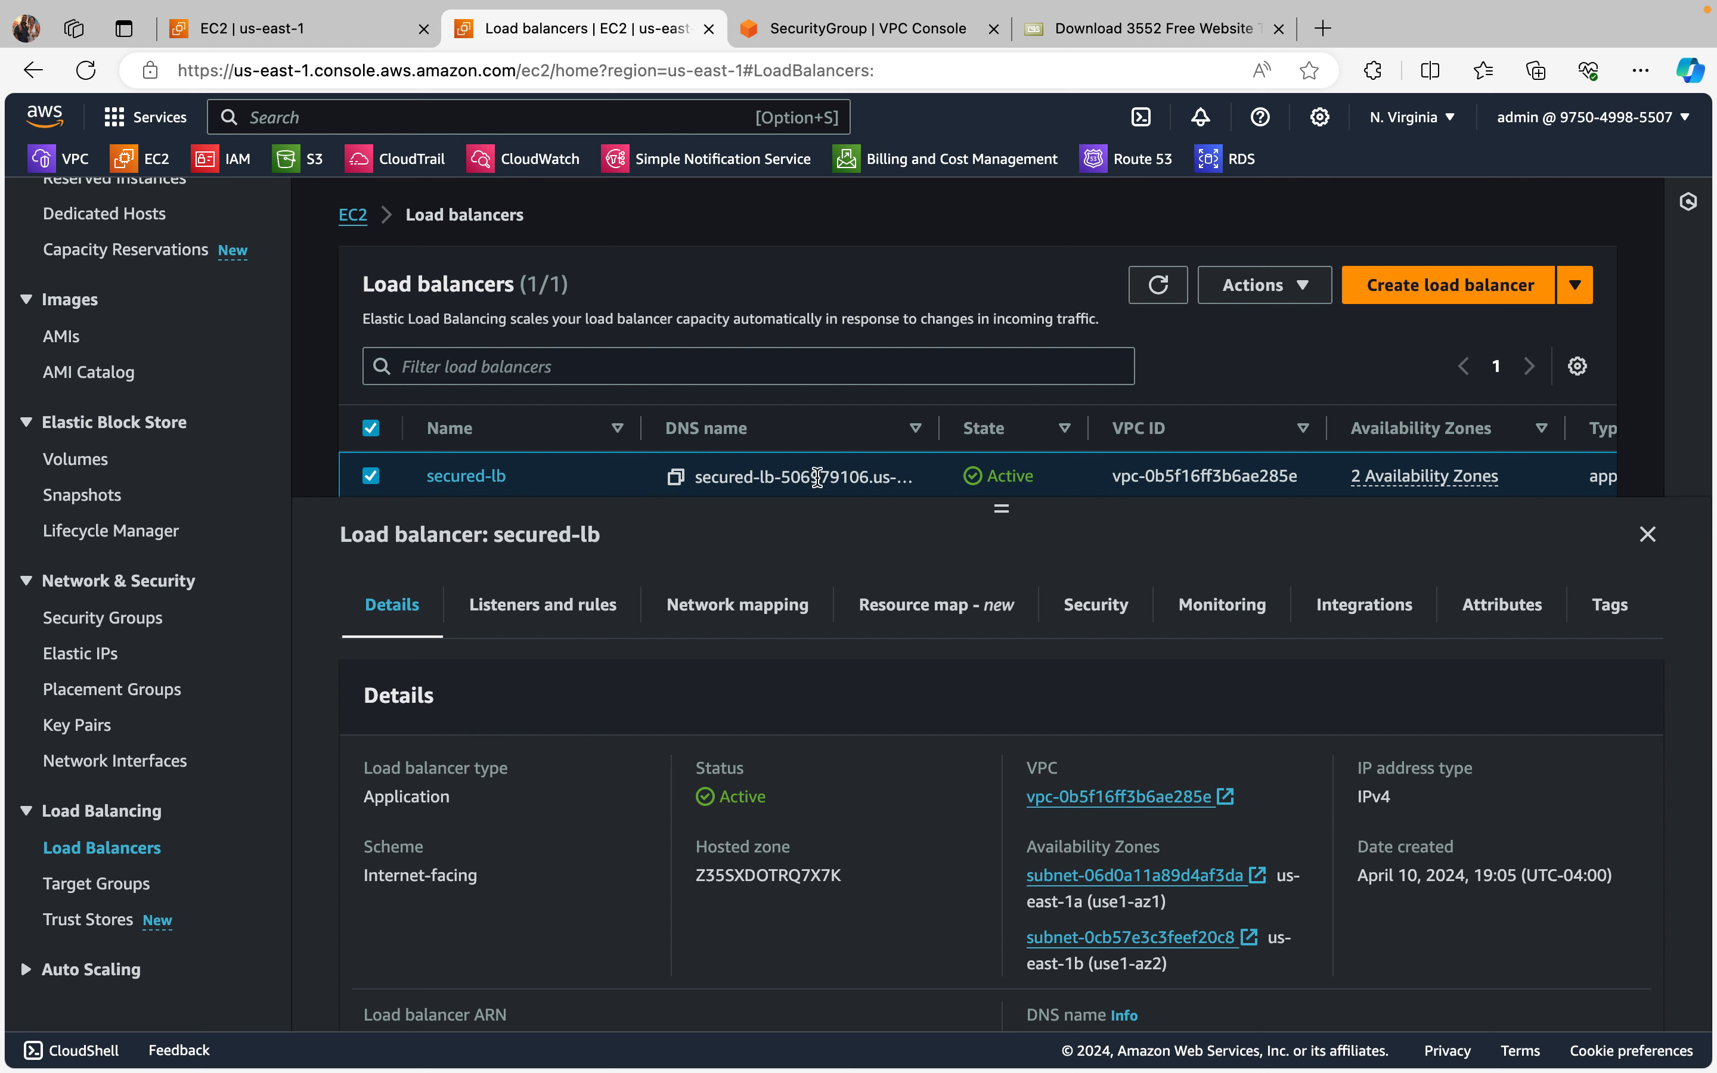
pyautogui.click(676, 478)
pyautogui.click(1322, 29)
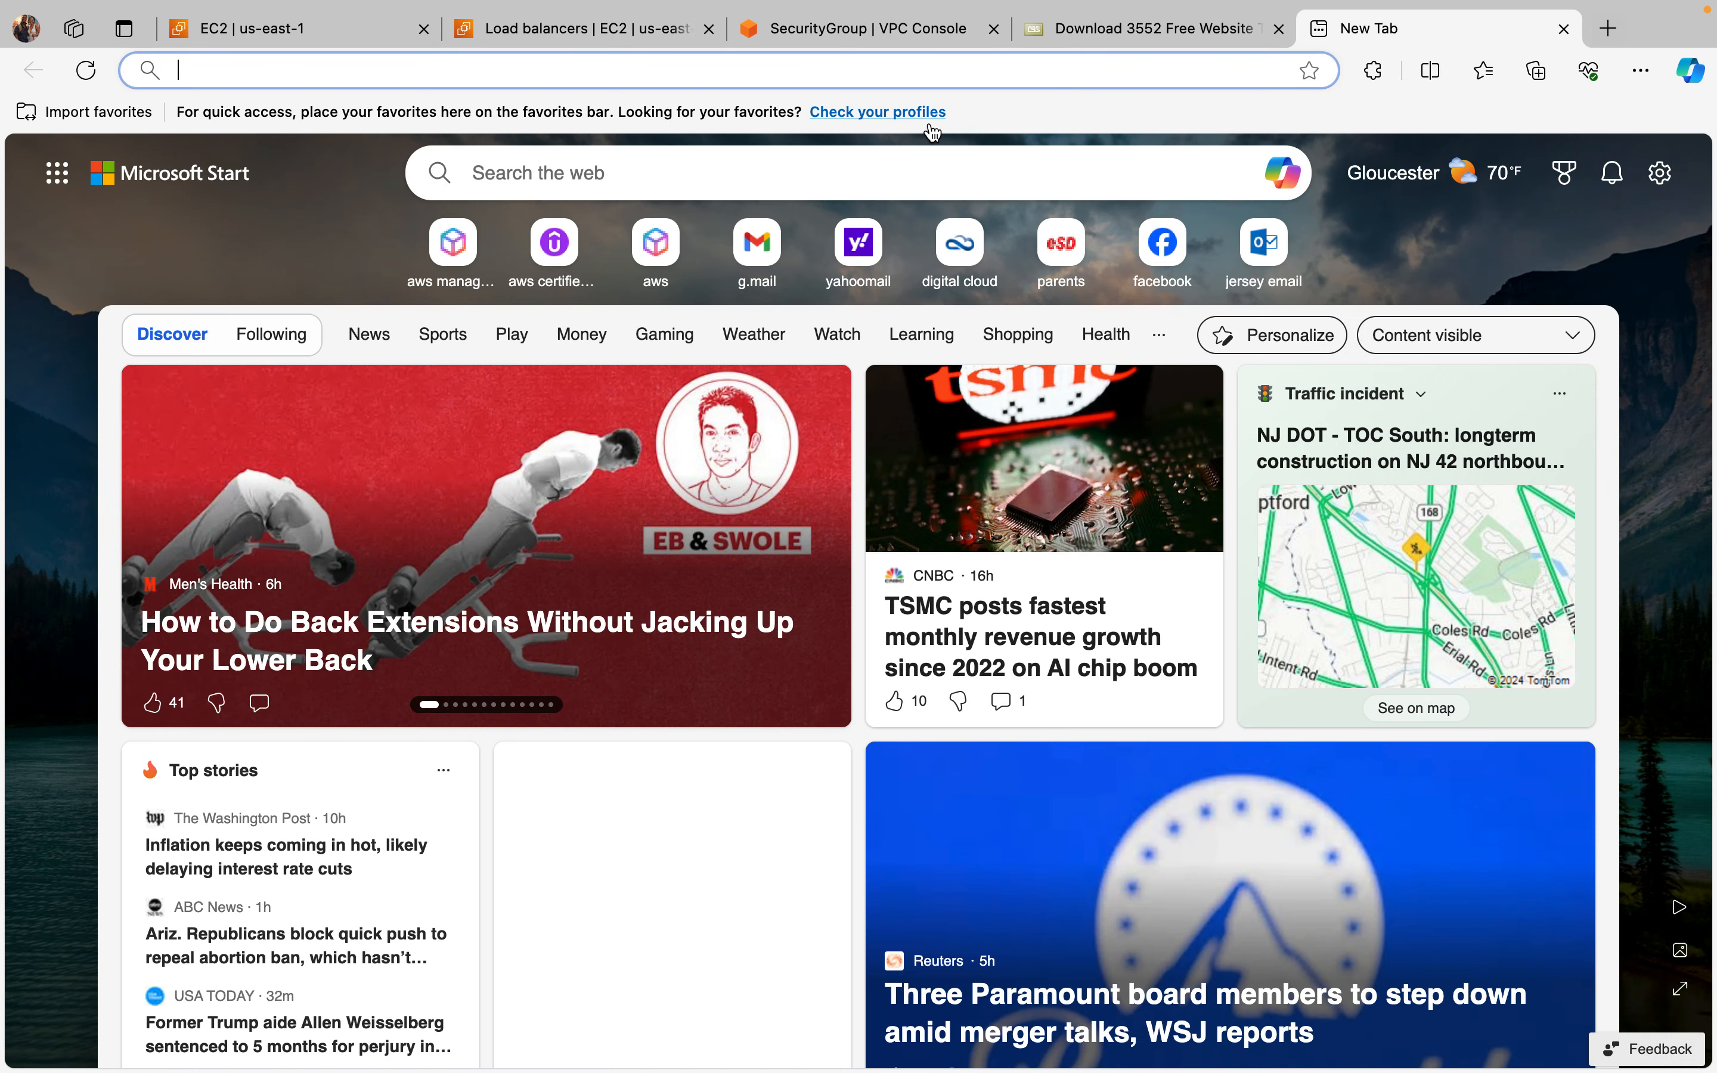
pyautogui.rightClick(877, 66)
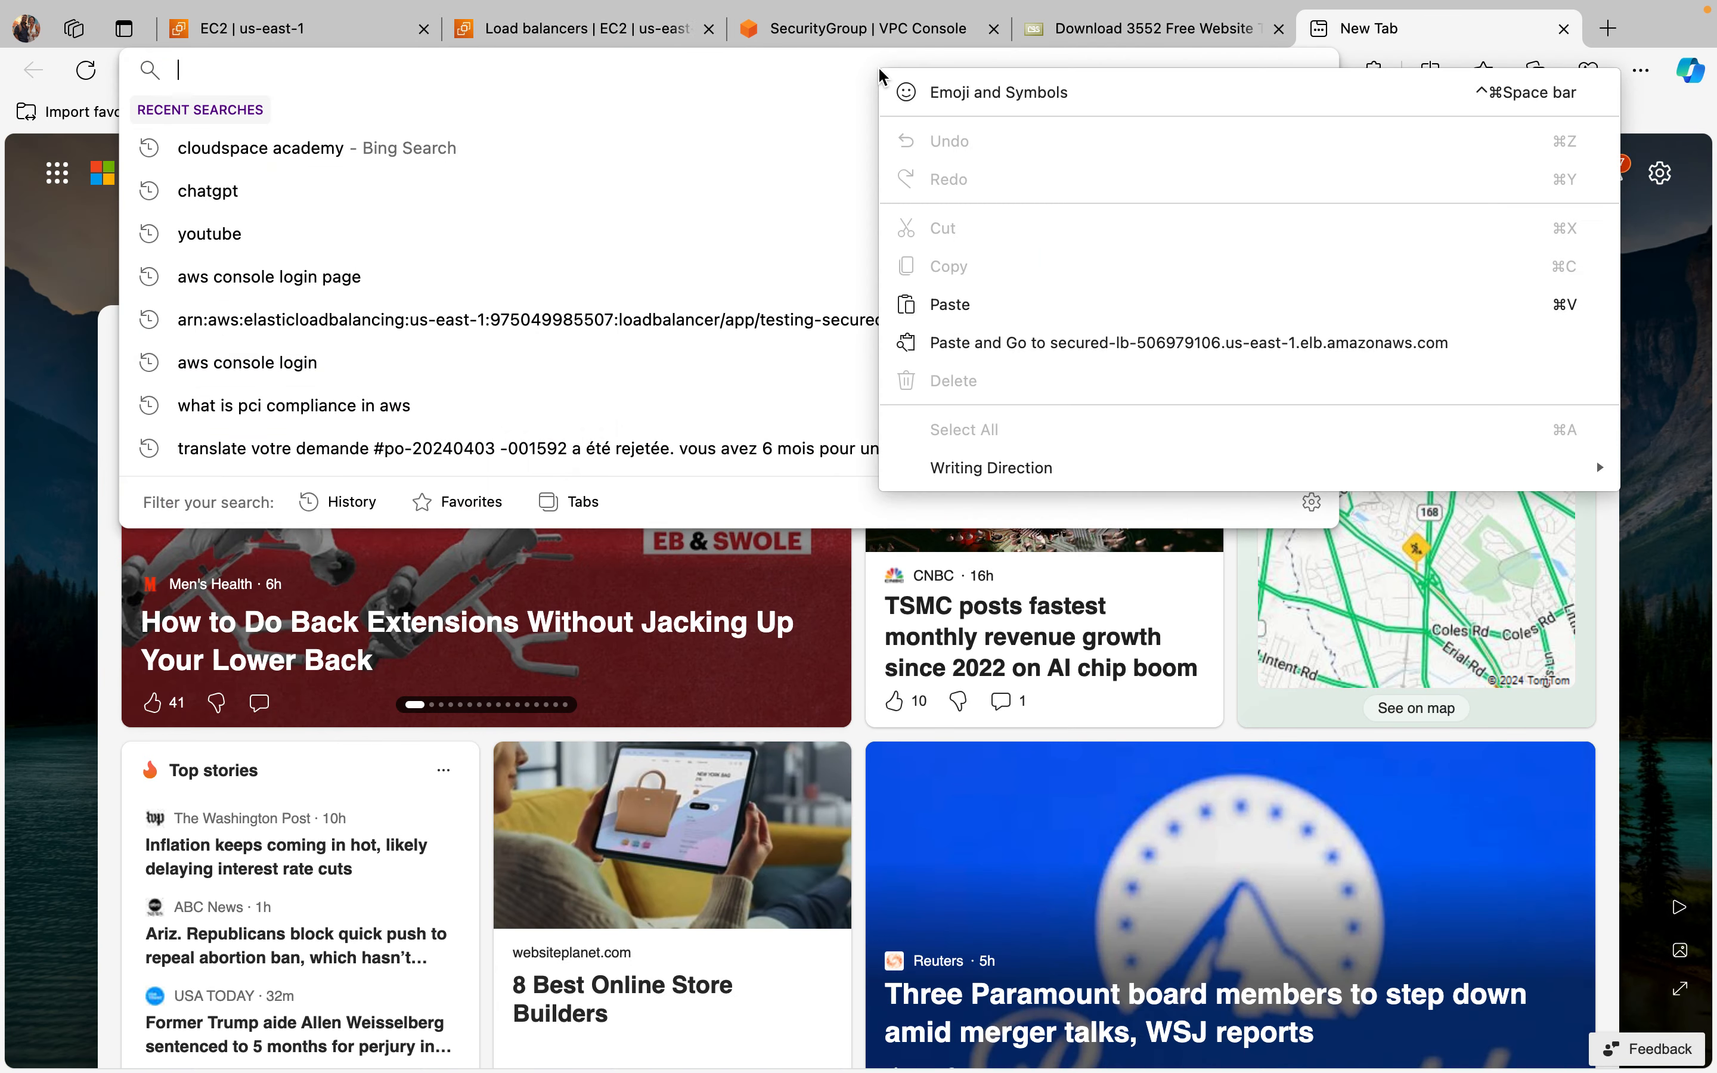
pyautogui.click(955, 304)
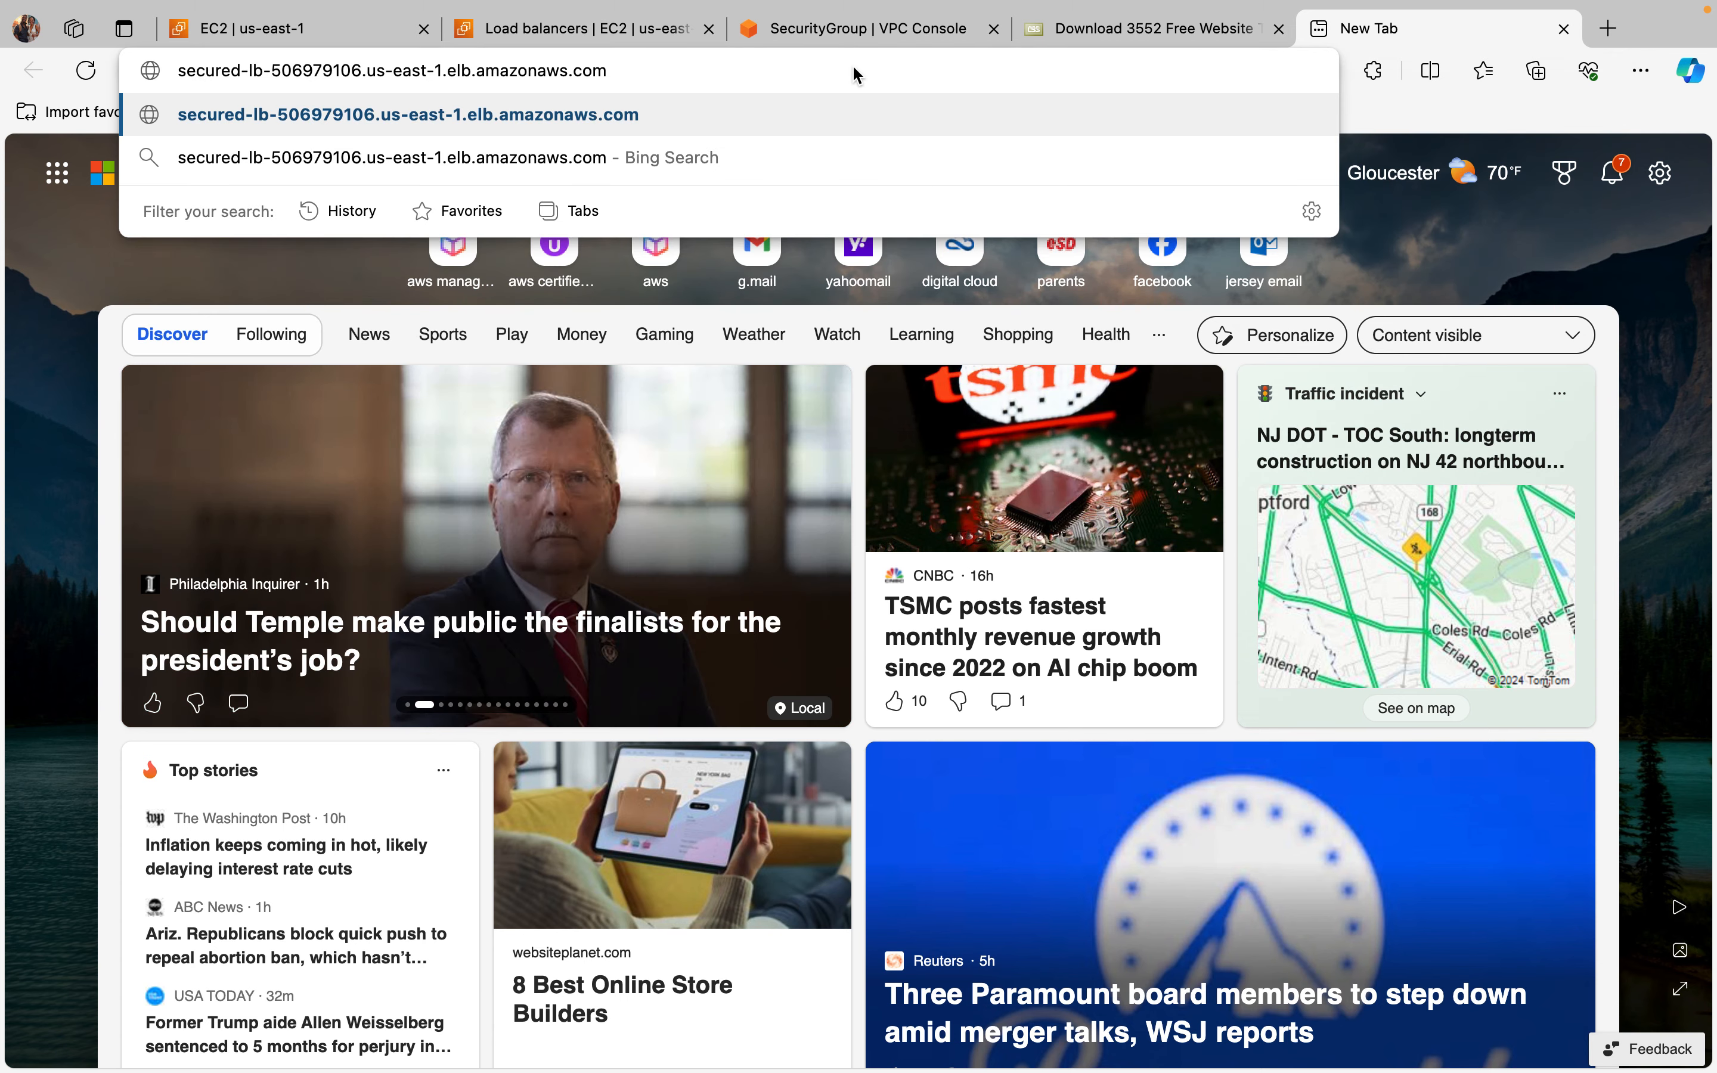
pyautogui.press('Return')
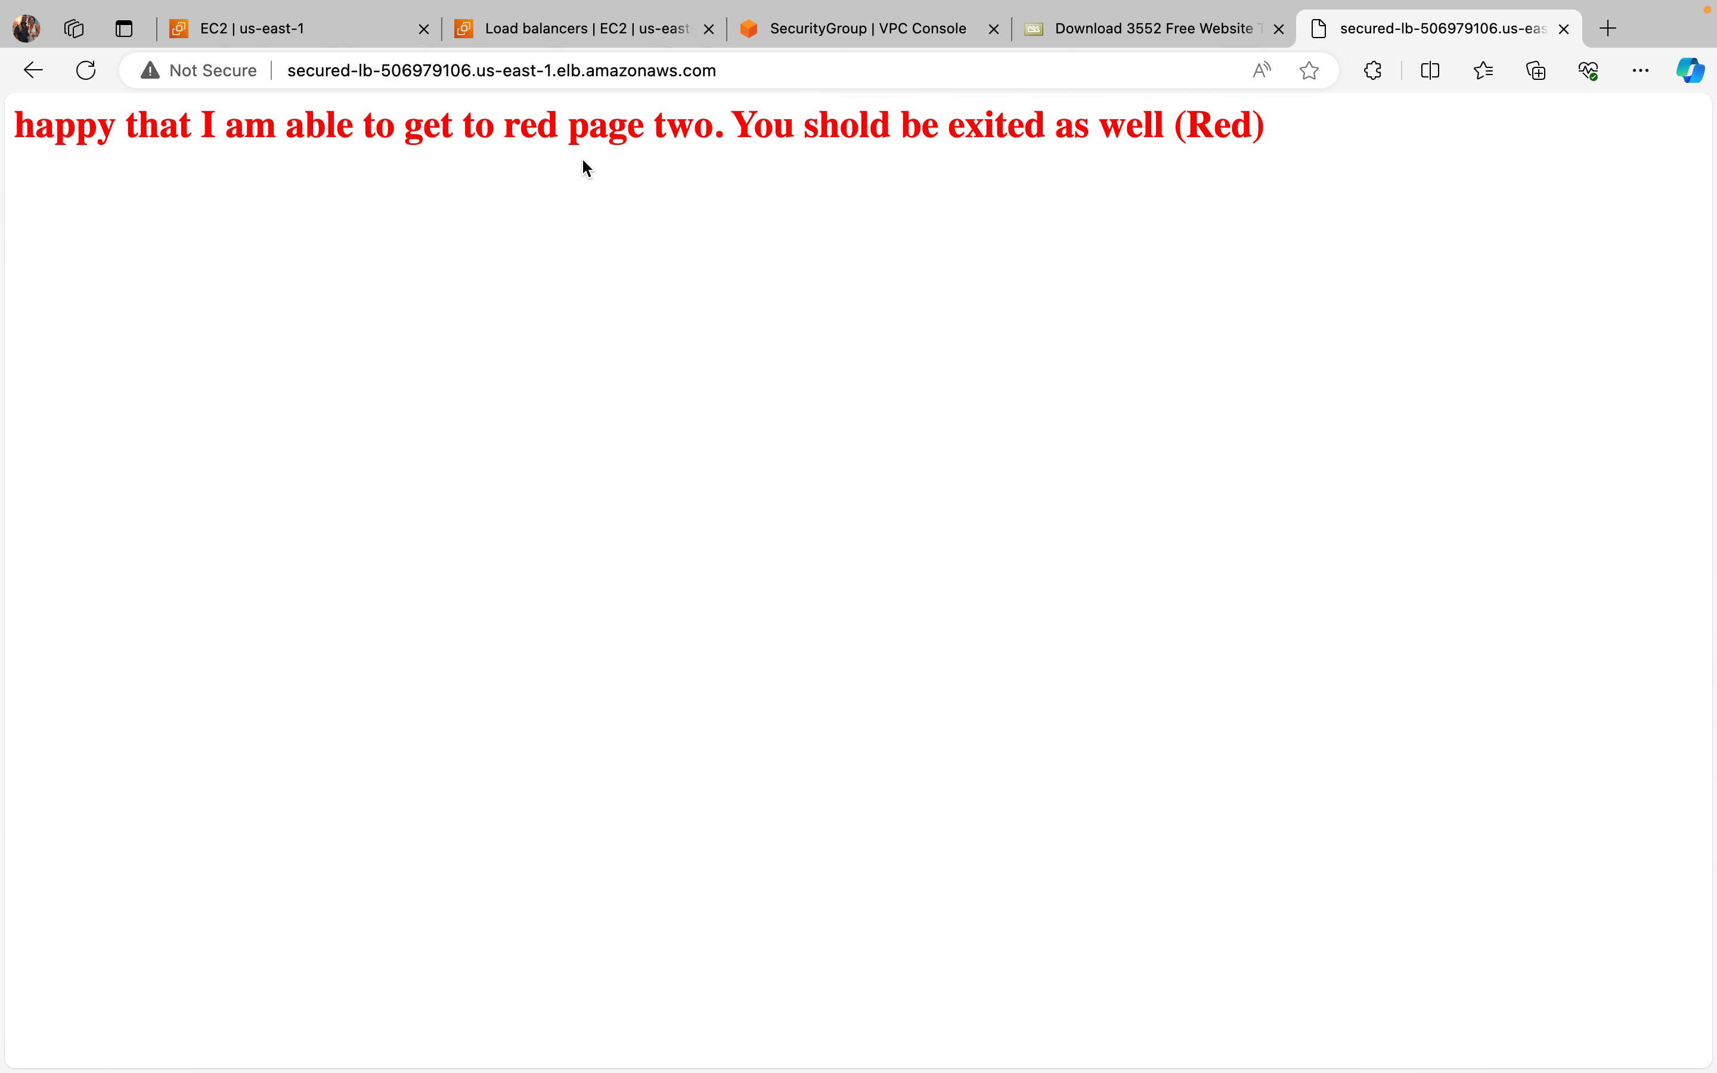
# Step: Reload the load balancer's web page and inspect the site's connection security information
pyautogui.click(92, 75)
pyautogui.click(89, 71)
pyautogui.click(154, 70)
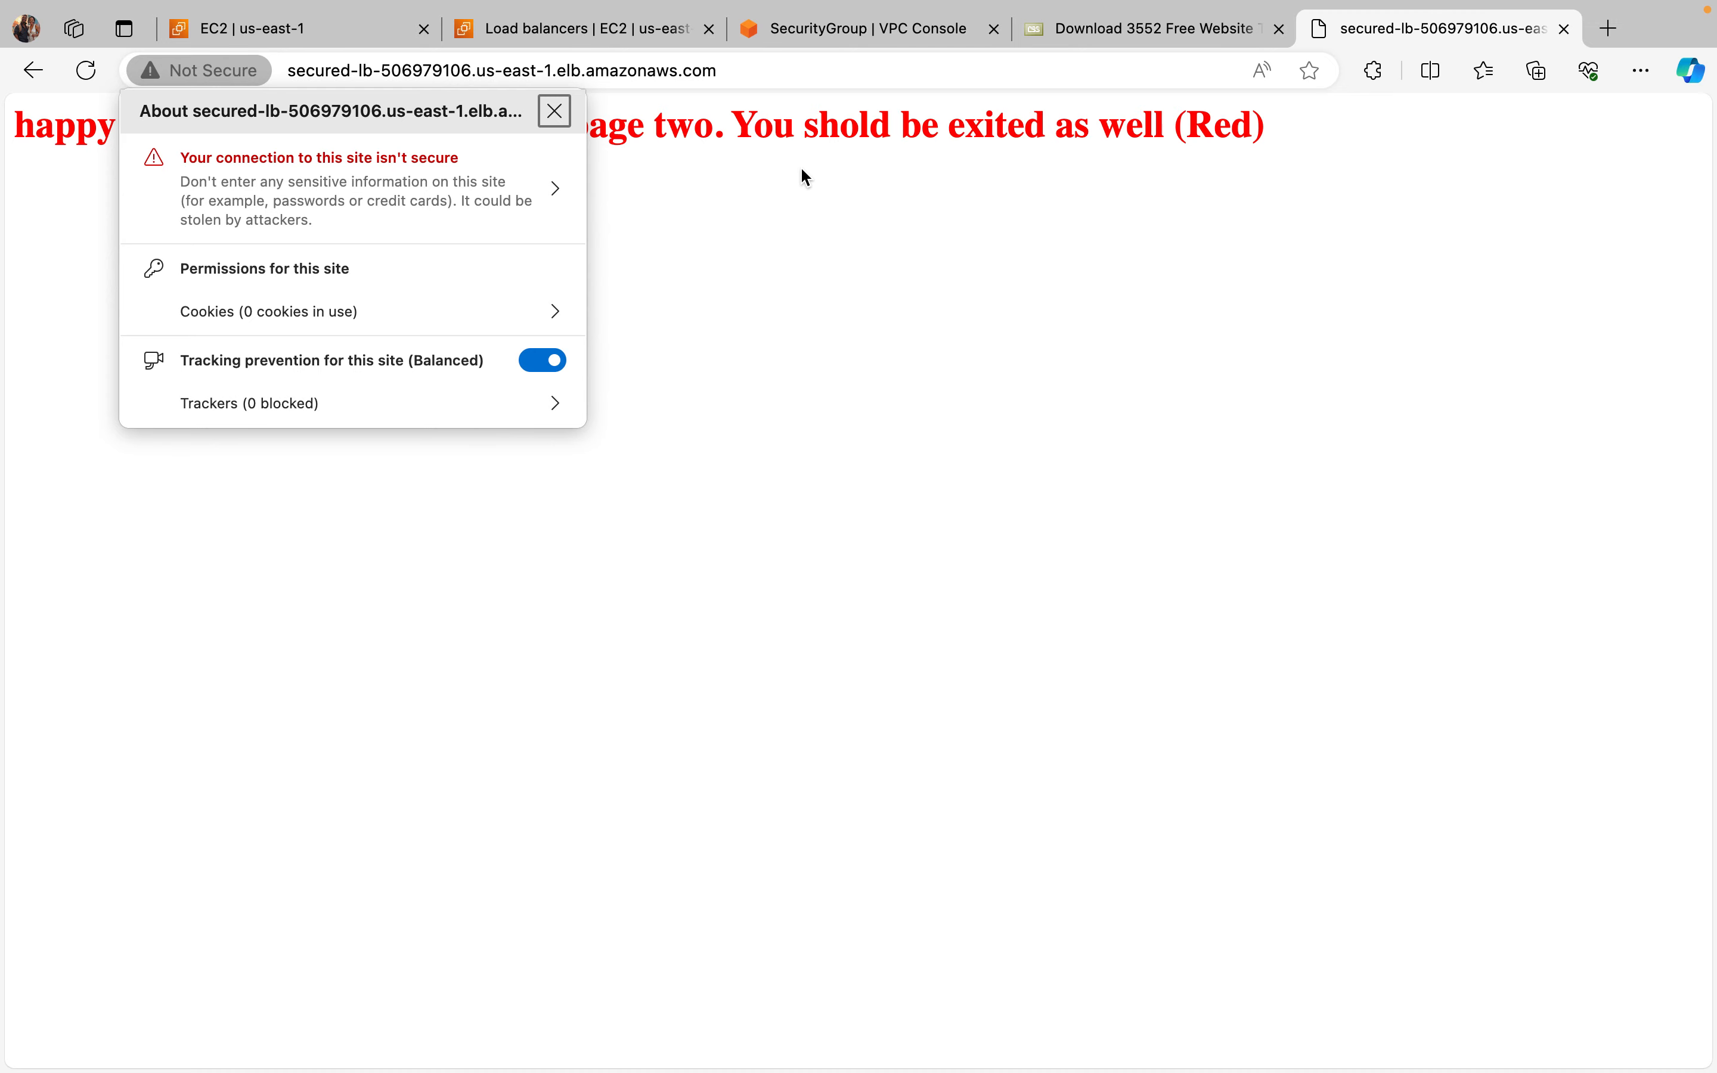
pyautogui.click(1113, 87)
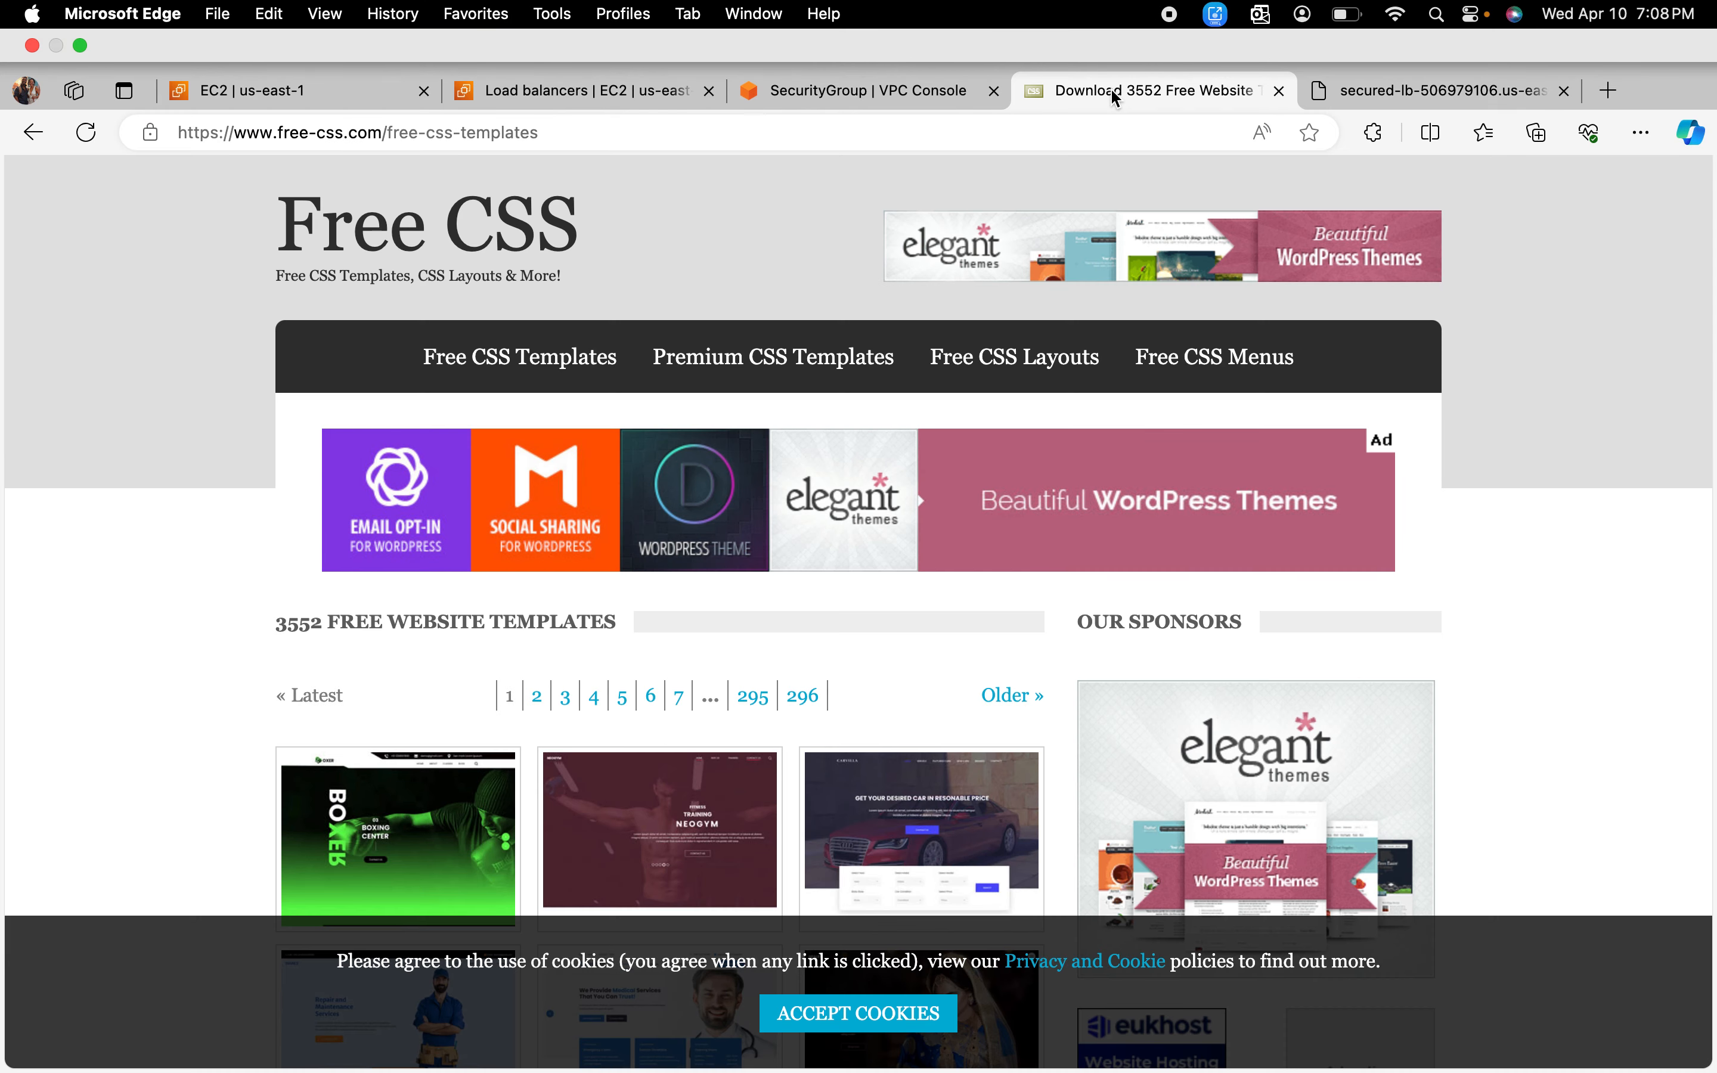
pyautogui.click(852, 92)
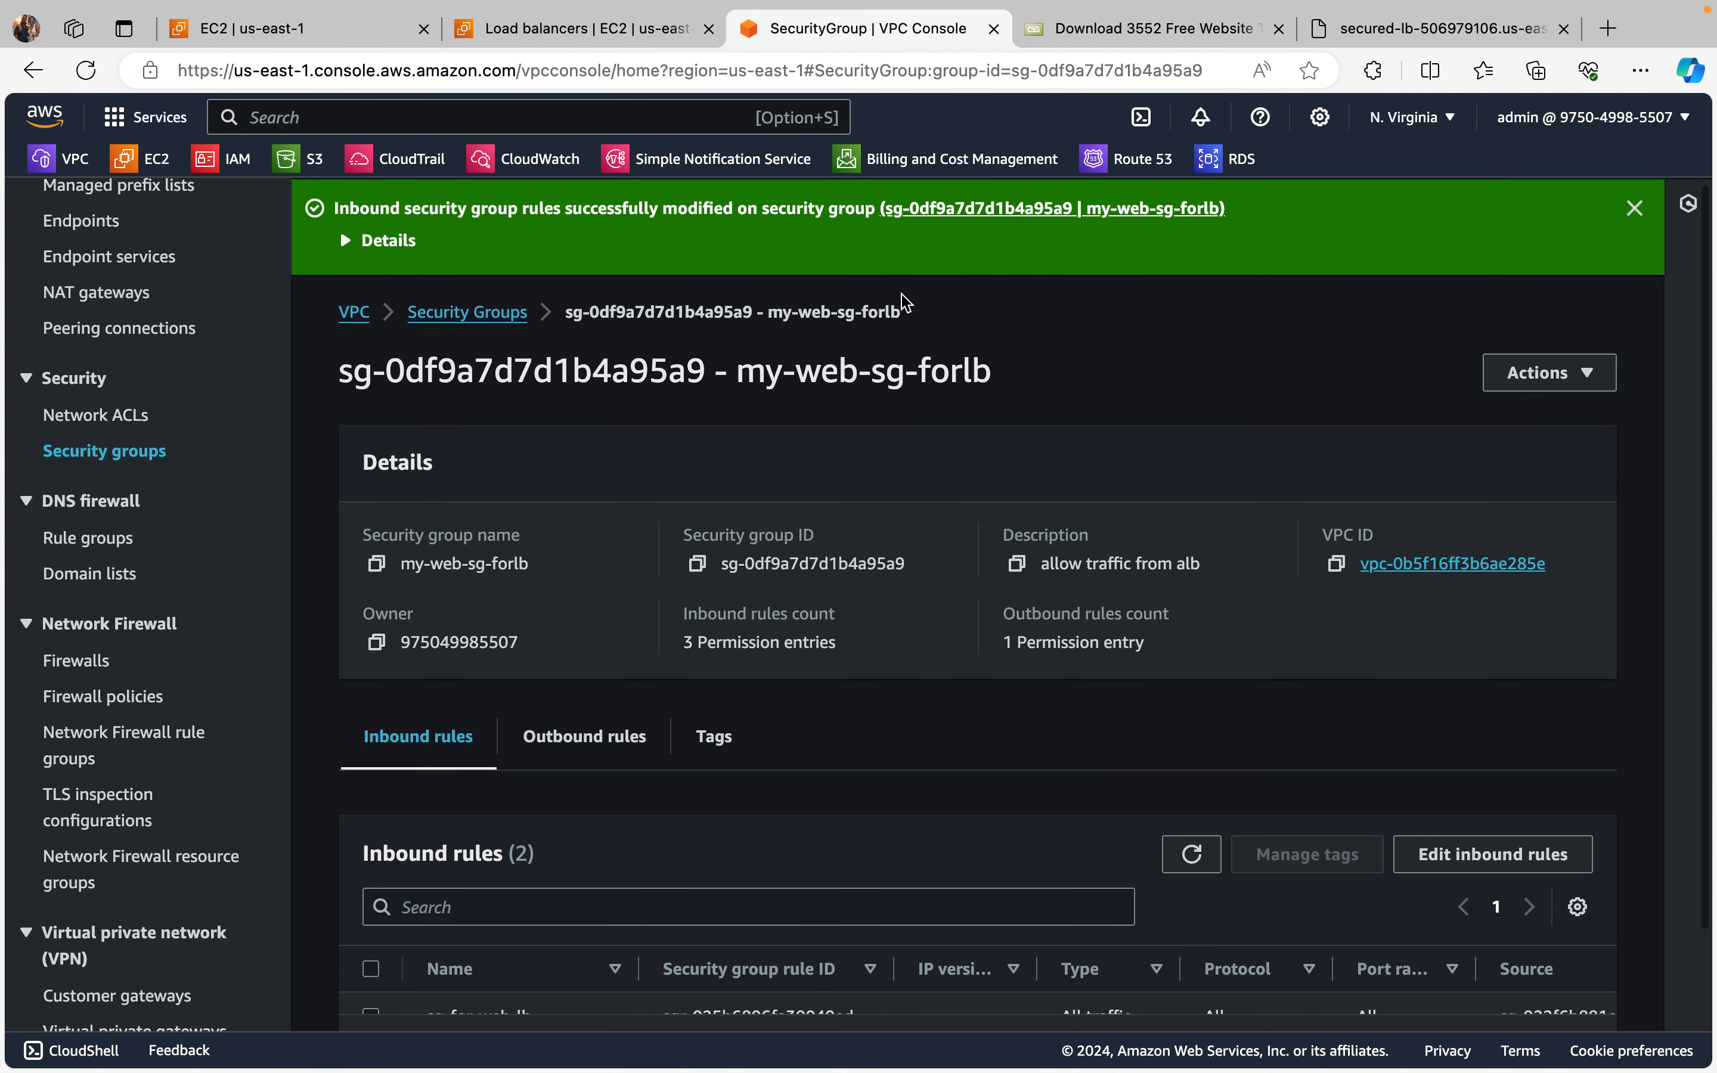
pyautogui.scroll(-1, 906, 304)
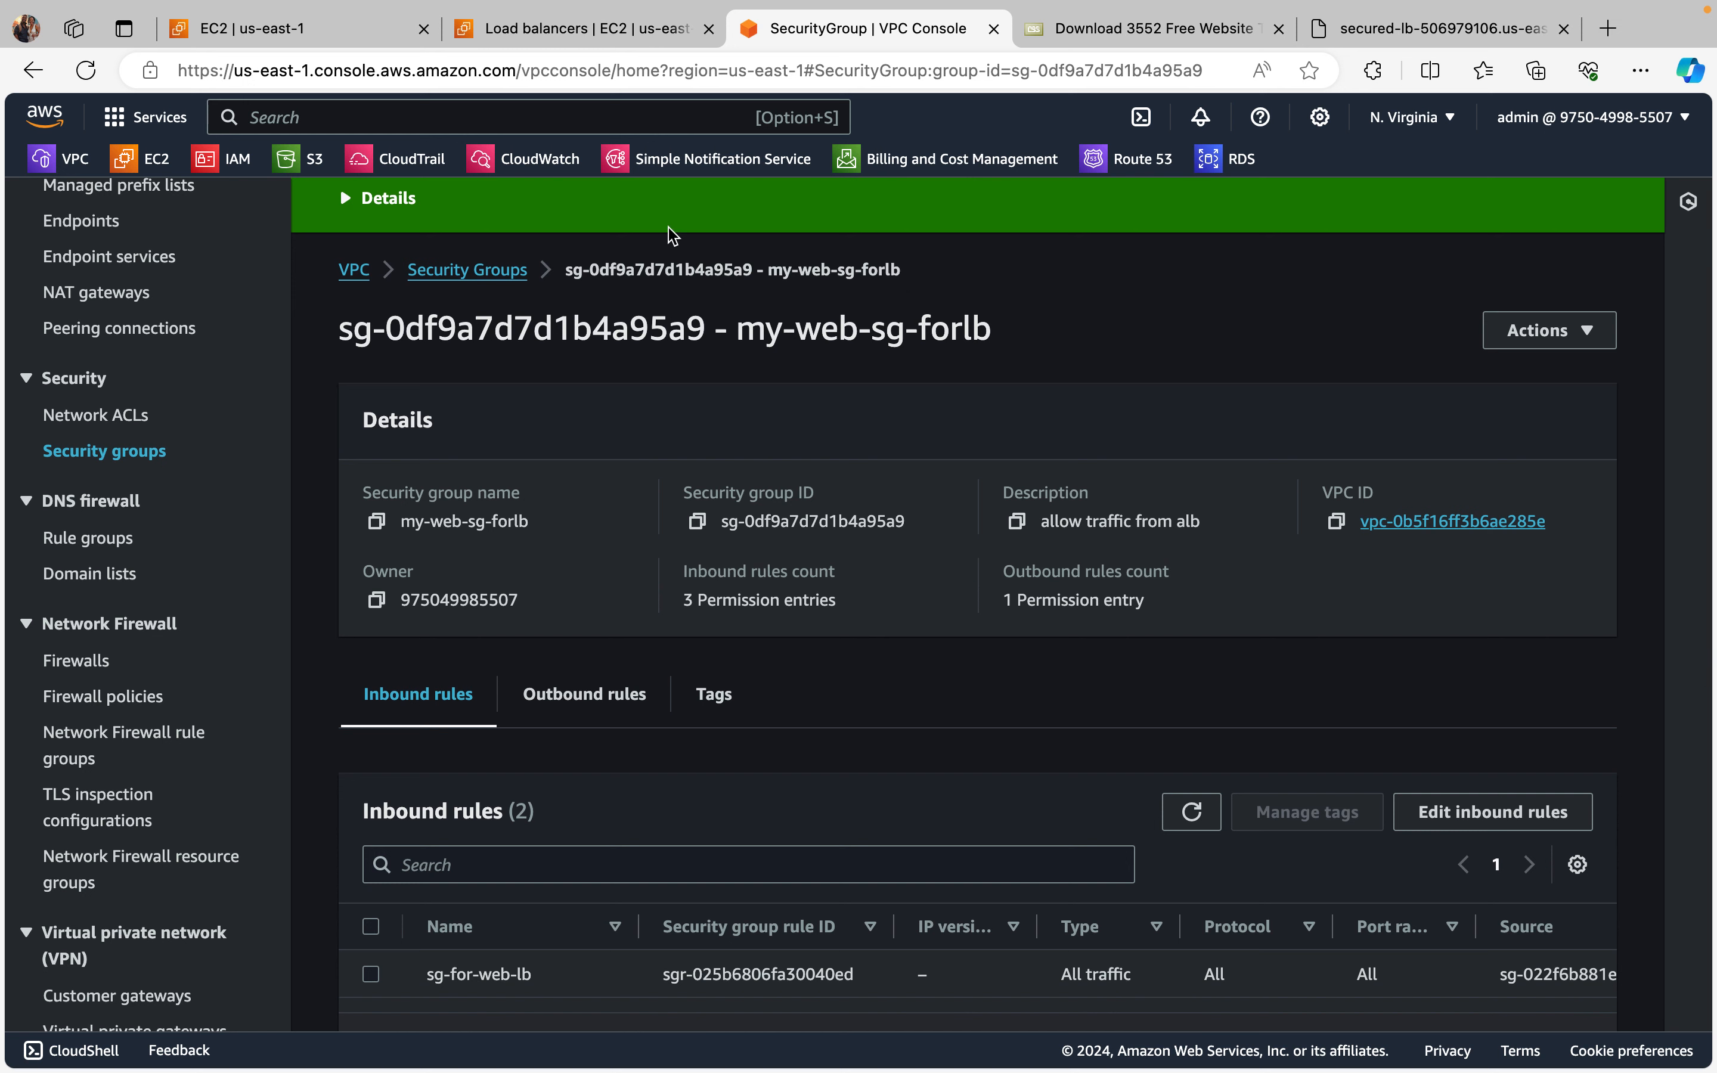
pyautogui.click(459, 108)
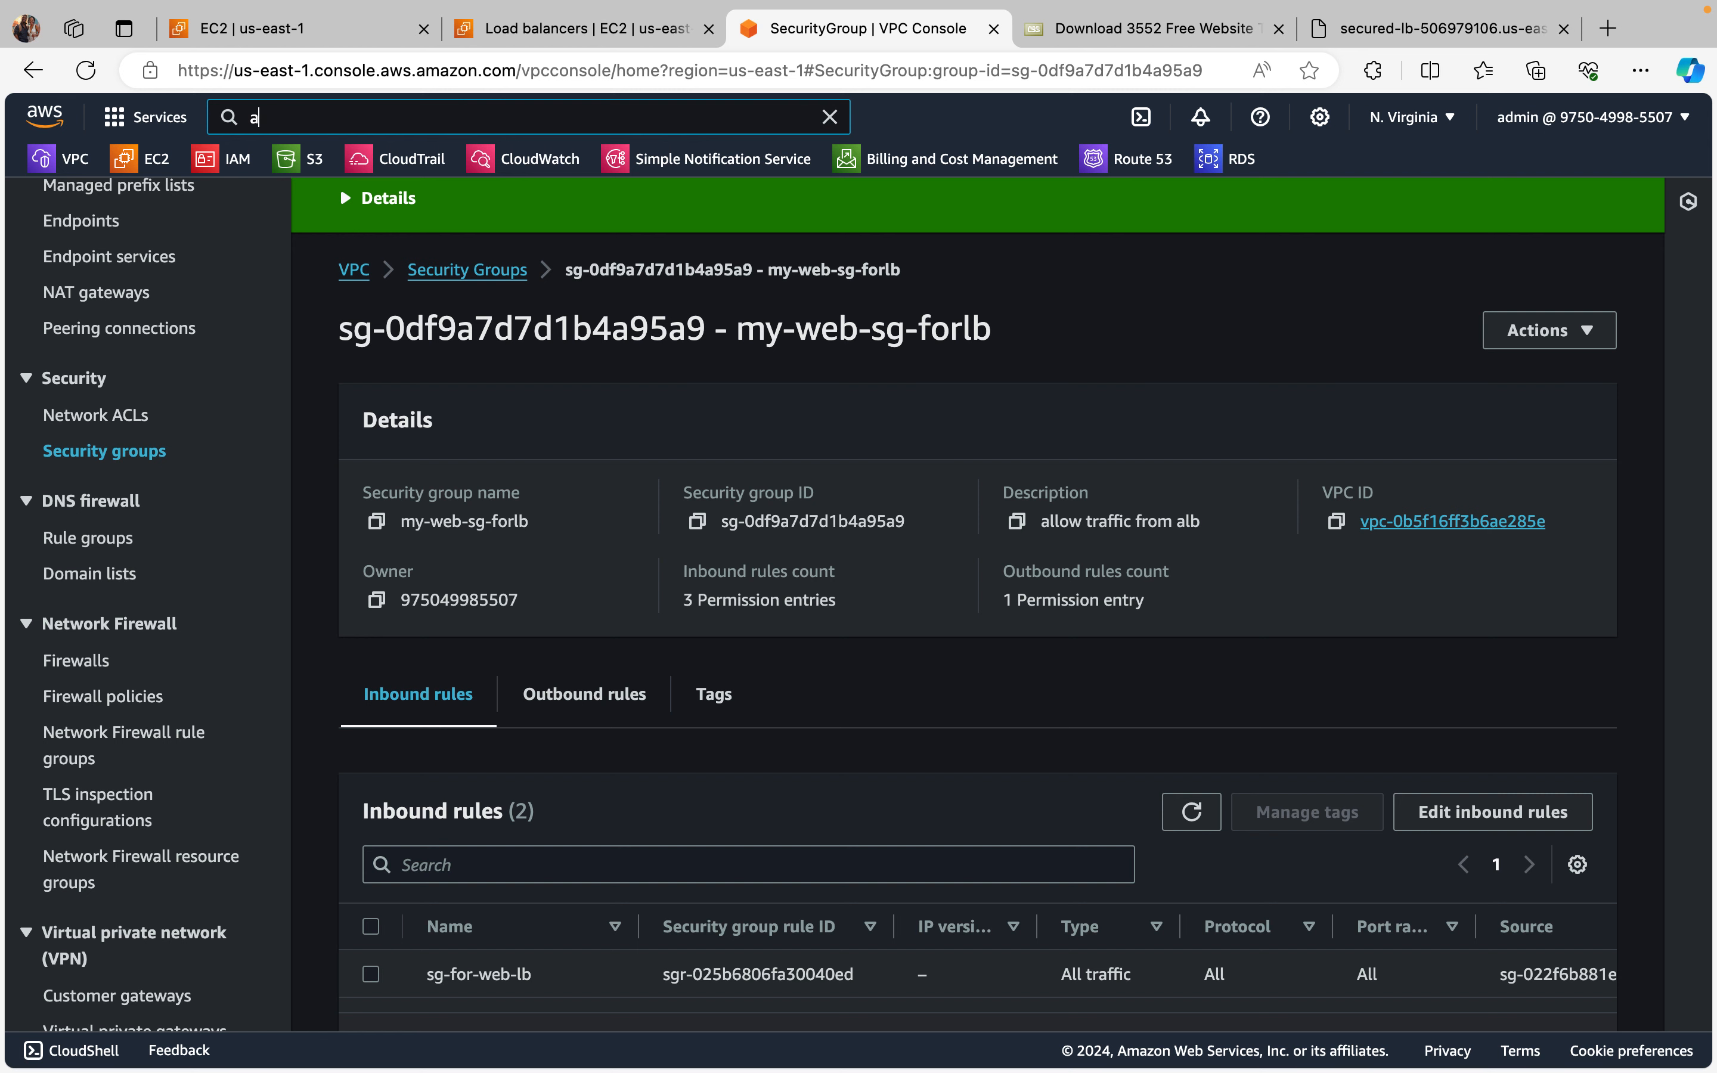
pyautogui.write('acm')
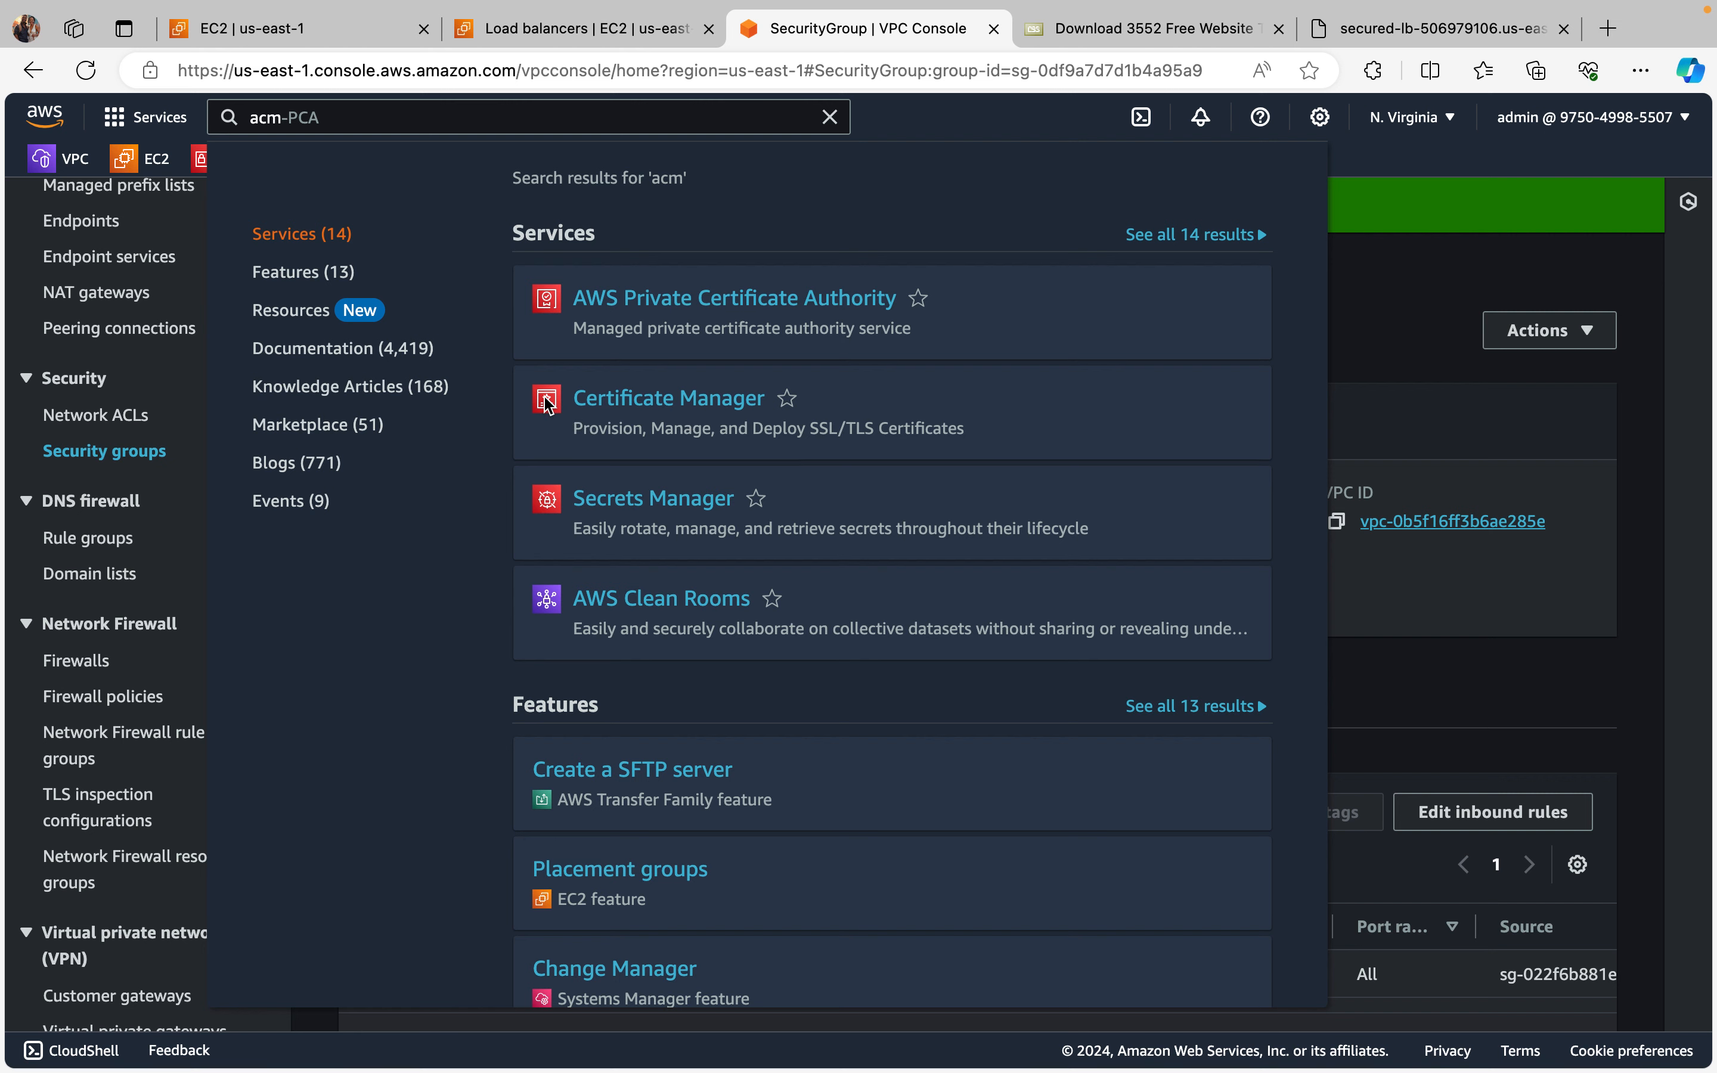
pyautogui.click(740, 402)
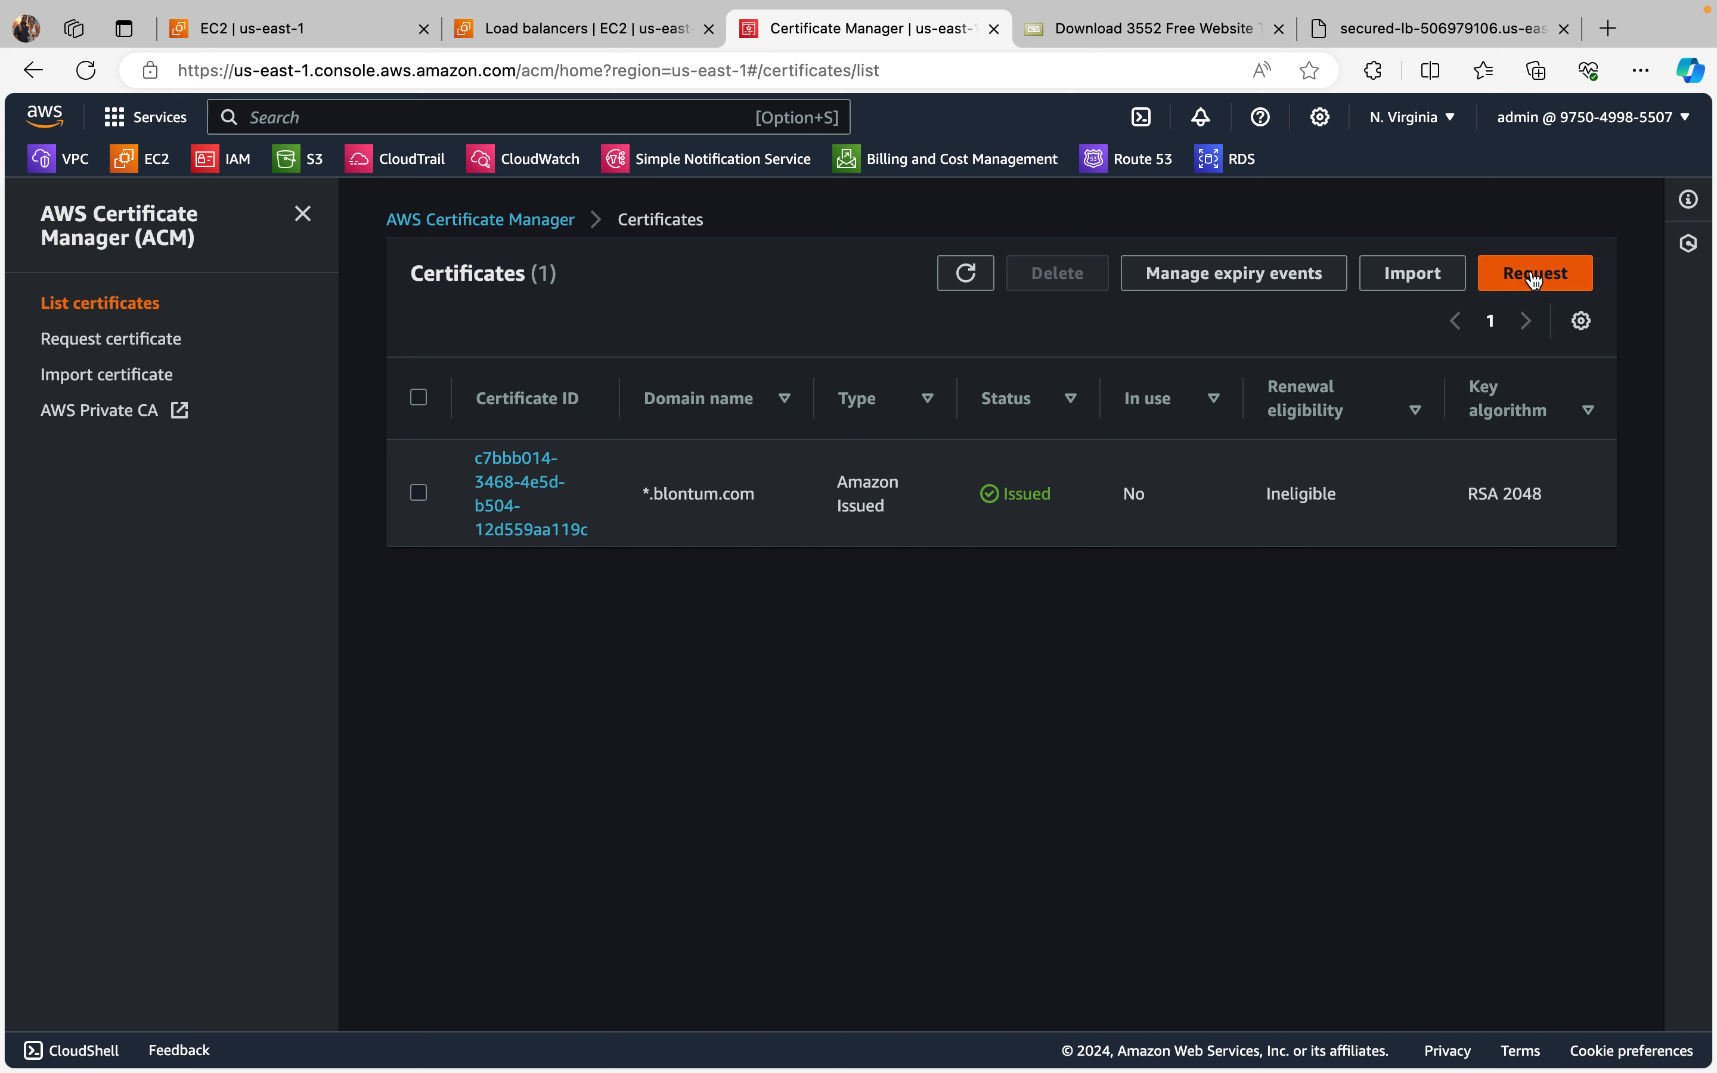
pyautogui.click(1534, 277)
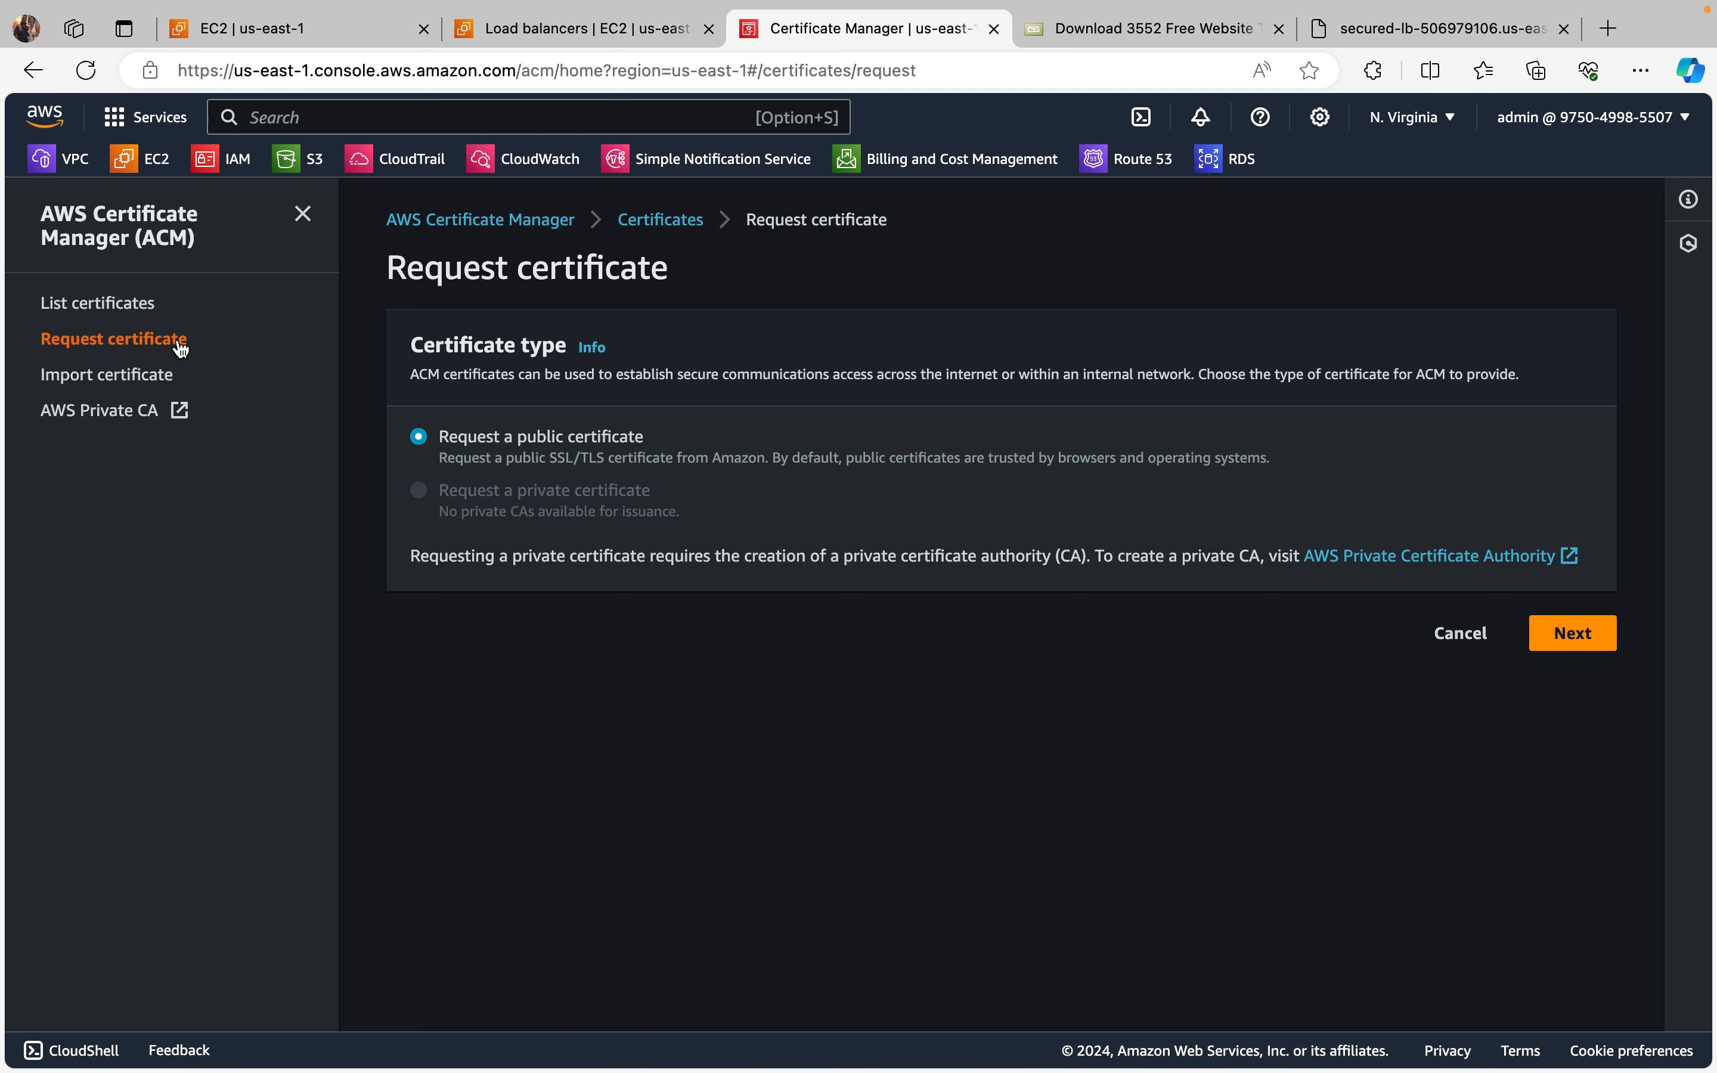
pyautogui.click(1578, 636)
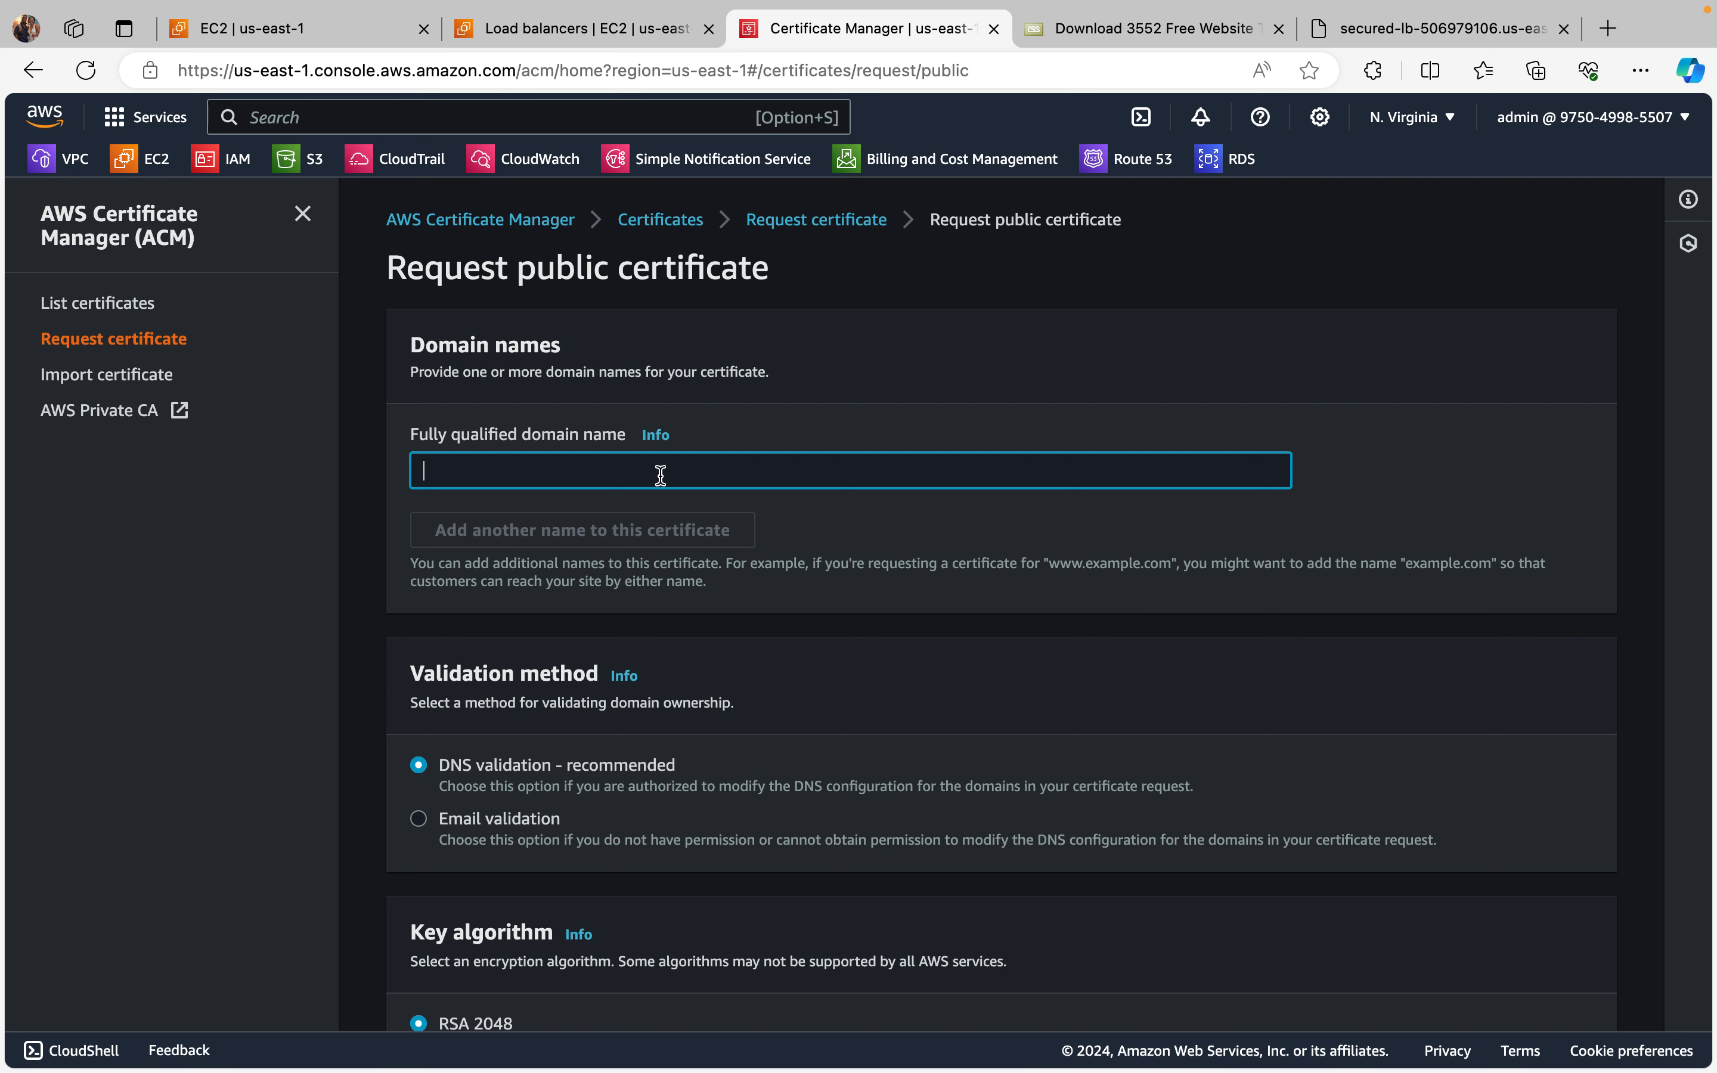
pyautogui.click(634, 469)
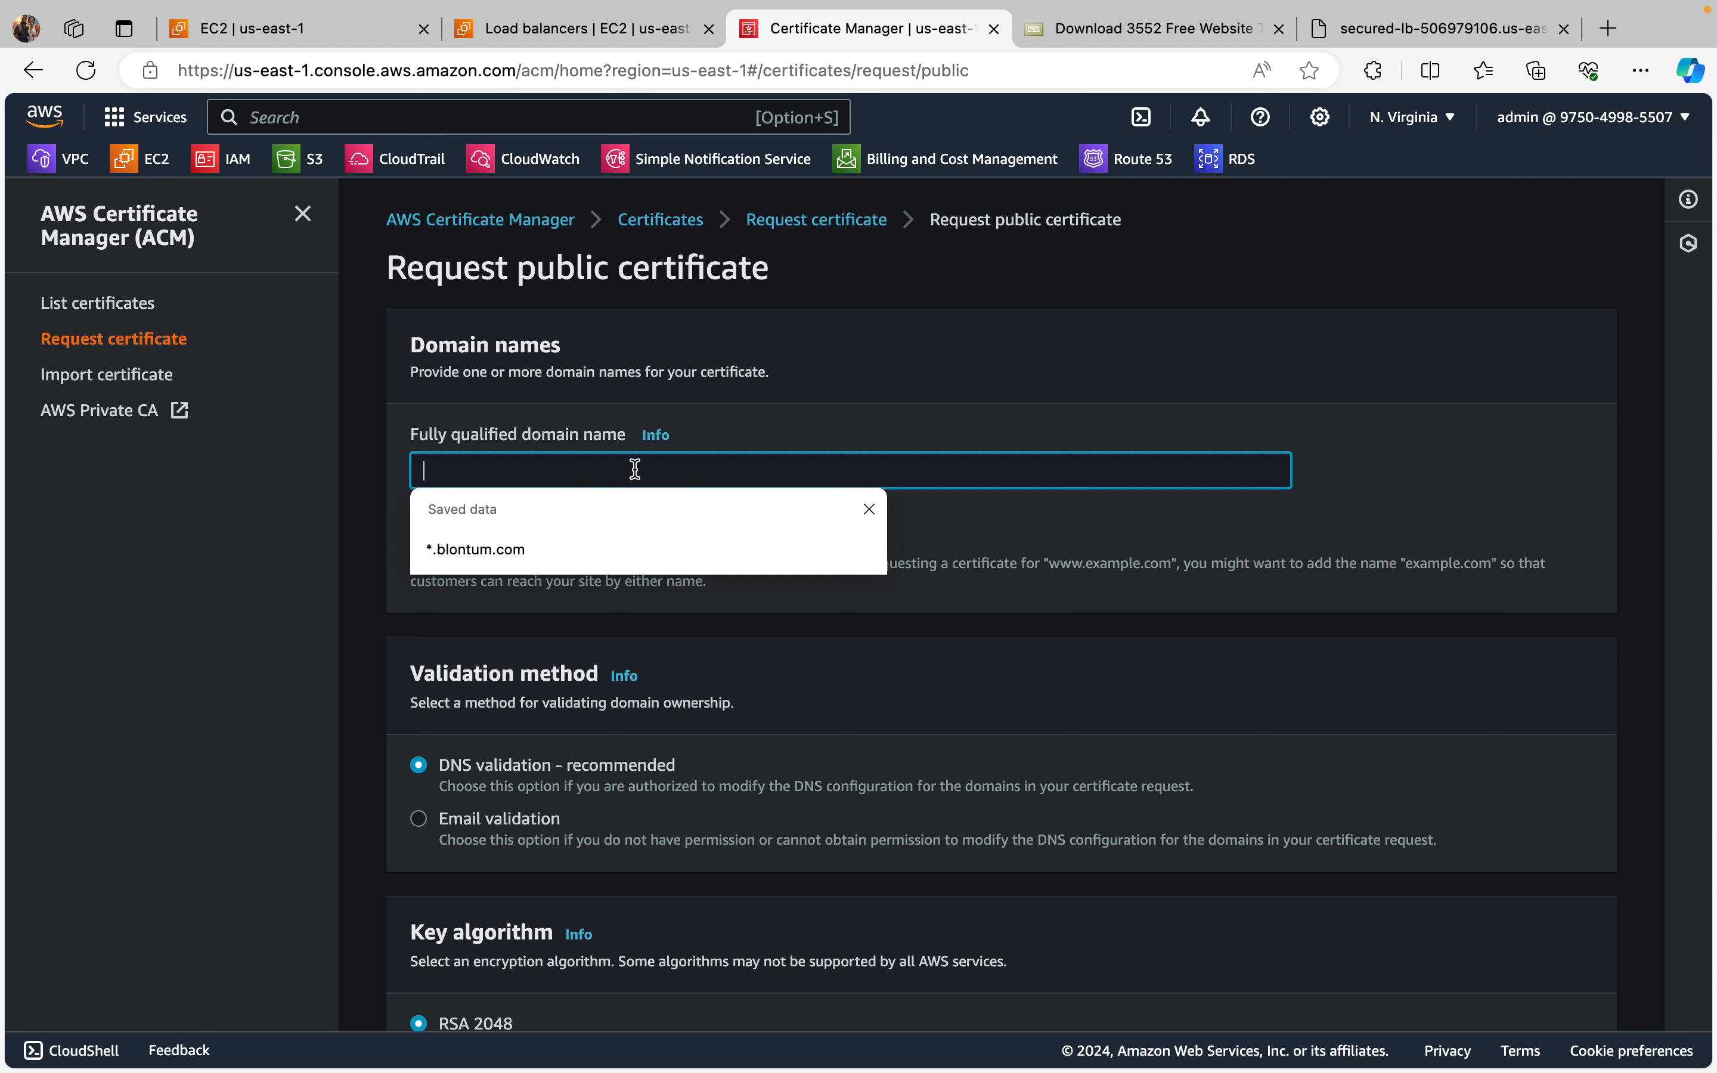
pyautogui.click(983, 435)
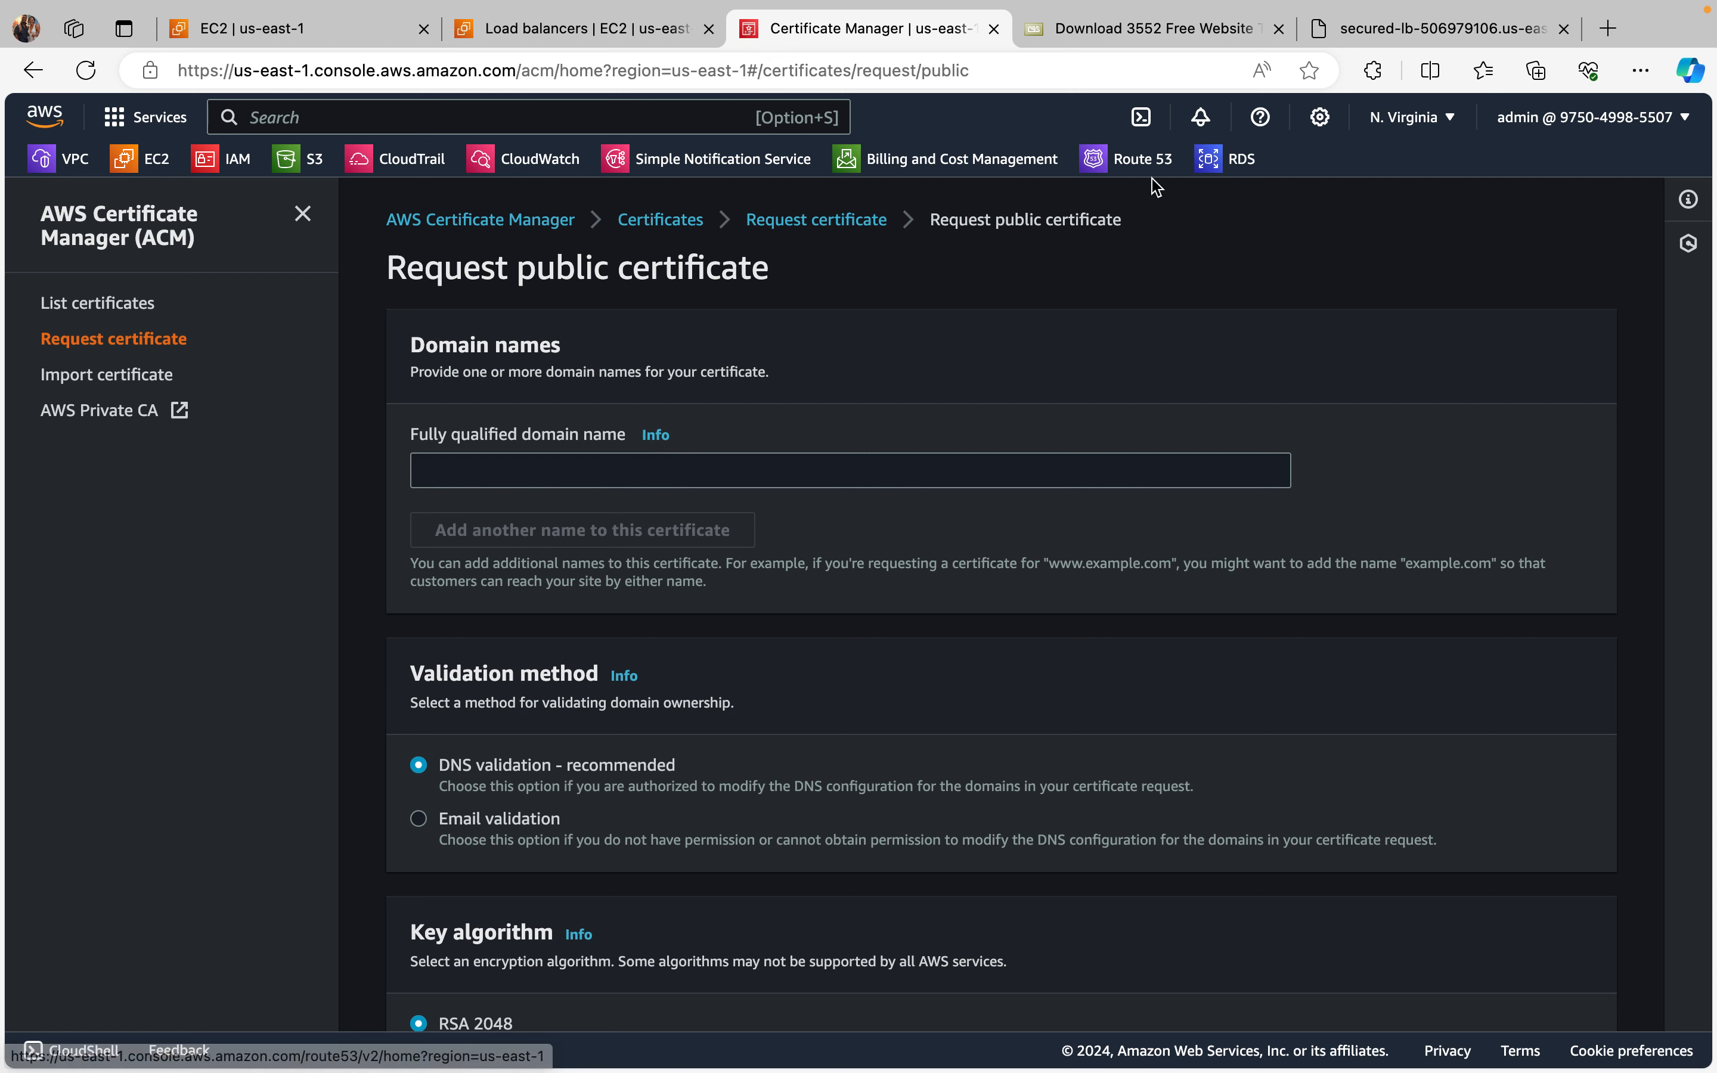
# Step: Open the Route 53 hosted zones, select the public zone and copy its name blontum.com from the details
pyautogui.click(1128, 165)
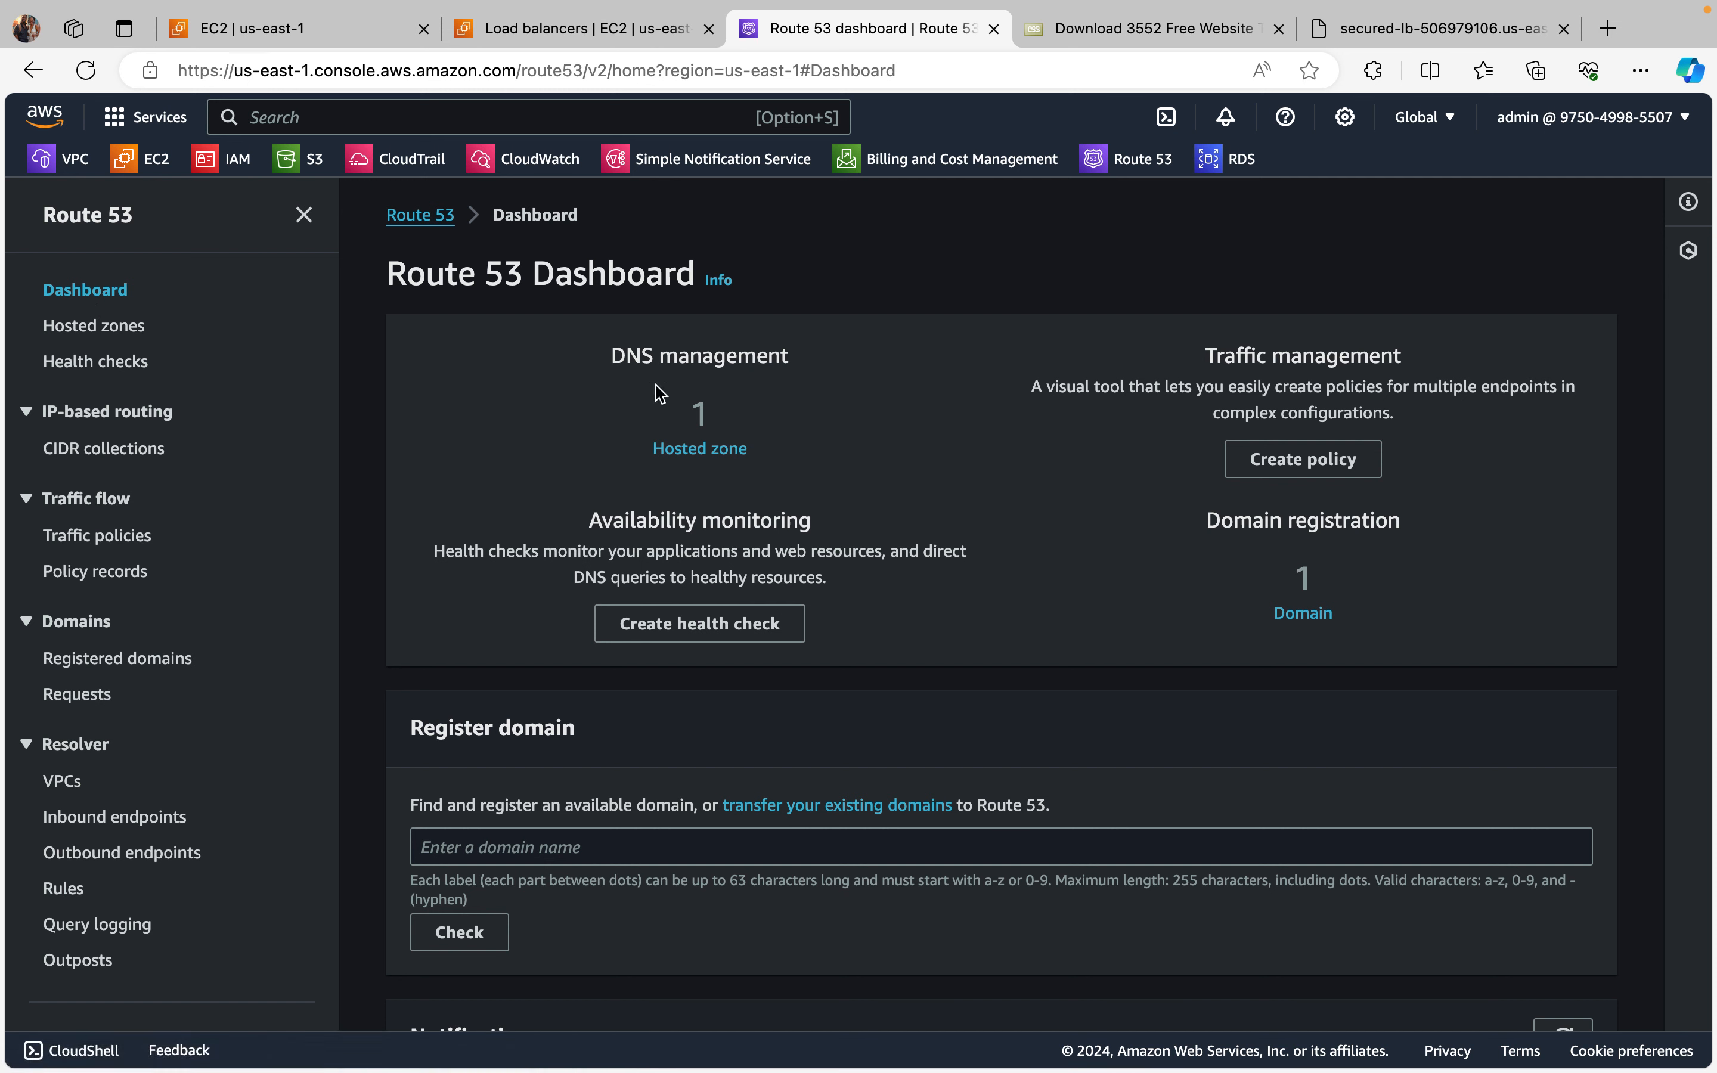
pyautogui.click(701, 451)
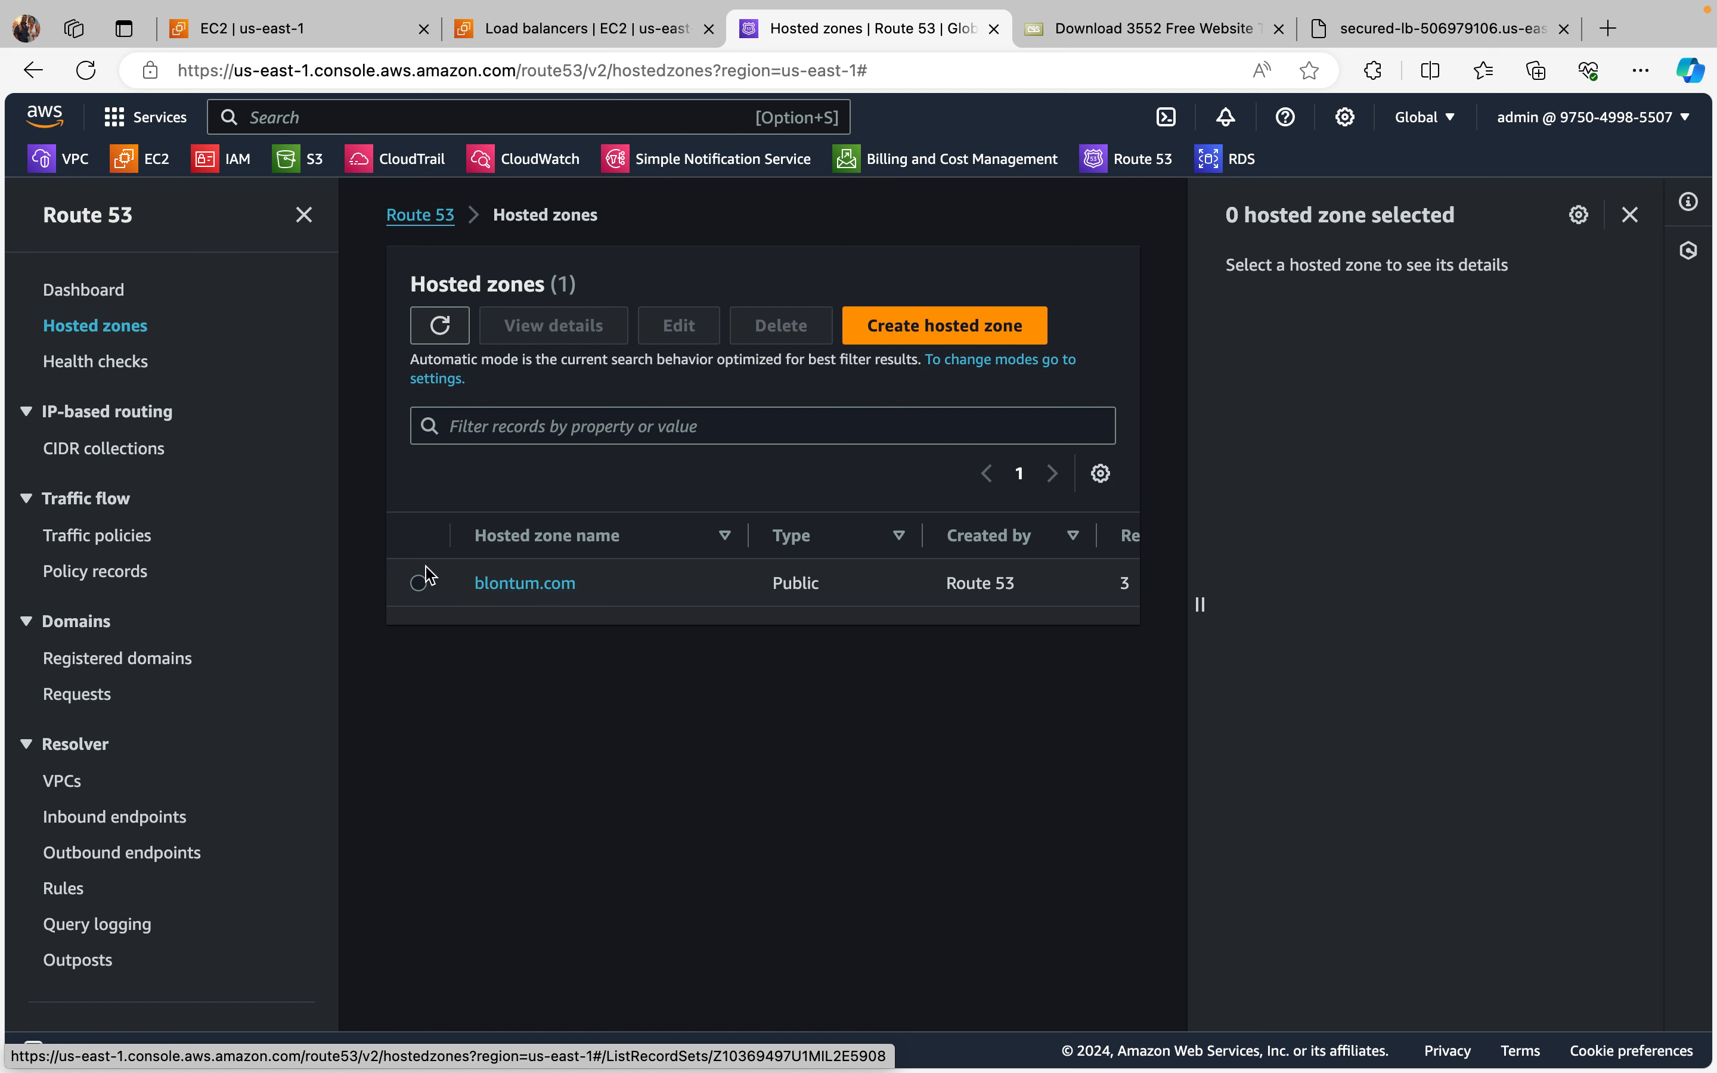
pyautogui.click(420, 584)
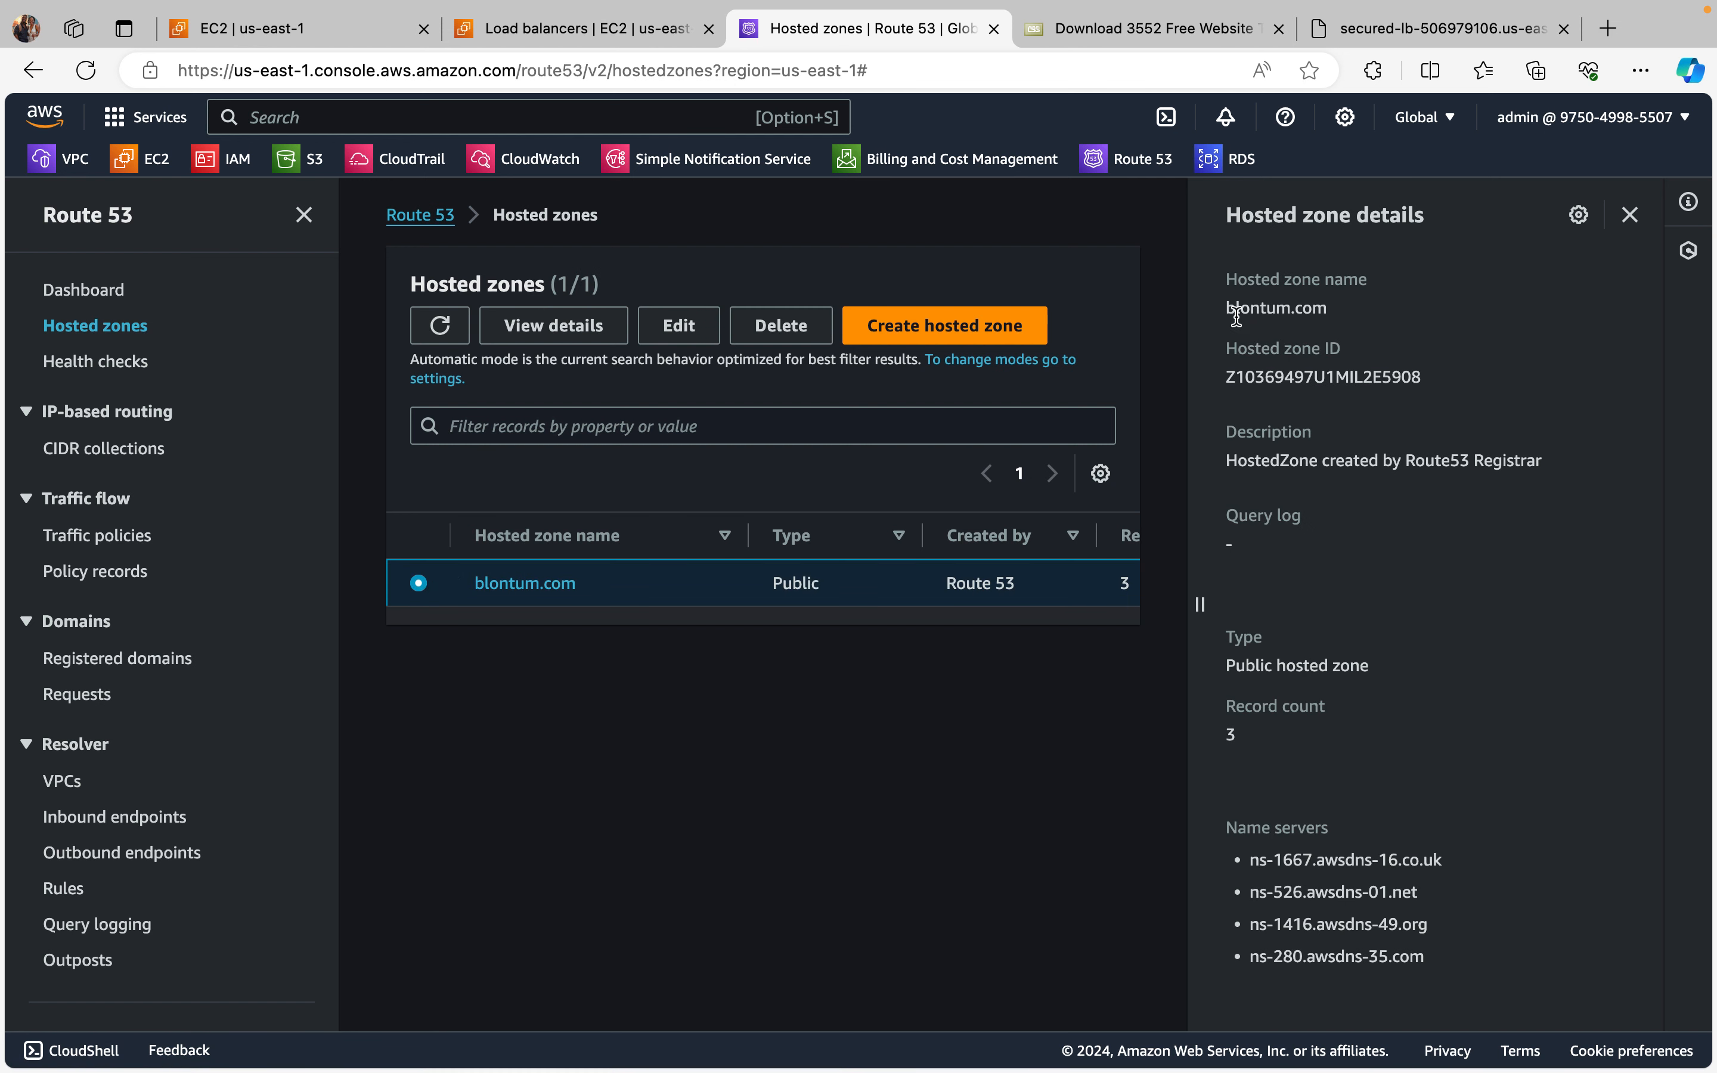
pyautogui.moveTo(1224, 308); pyautogui.dragTo(1333, 312)
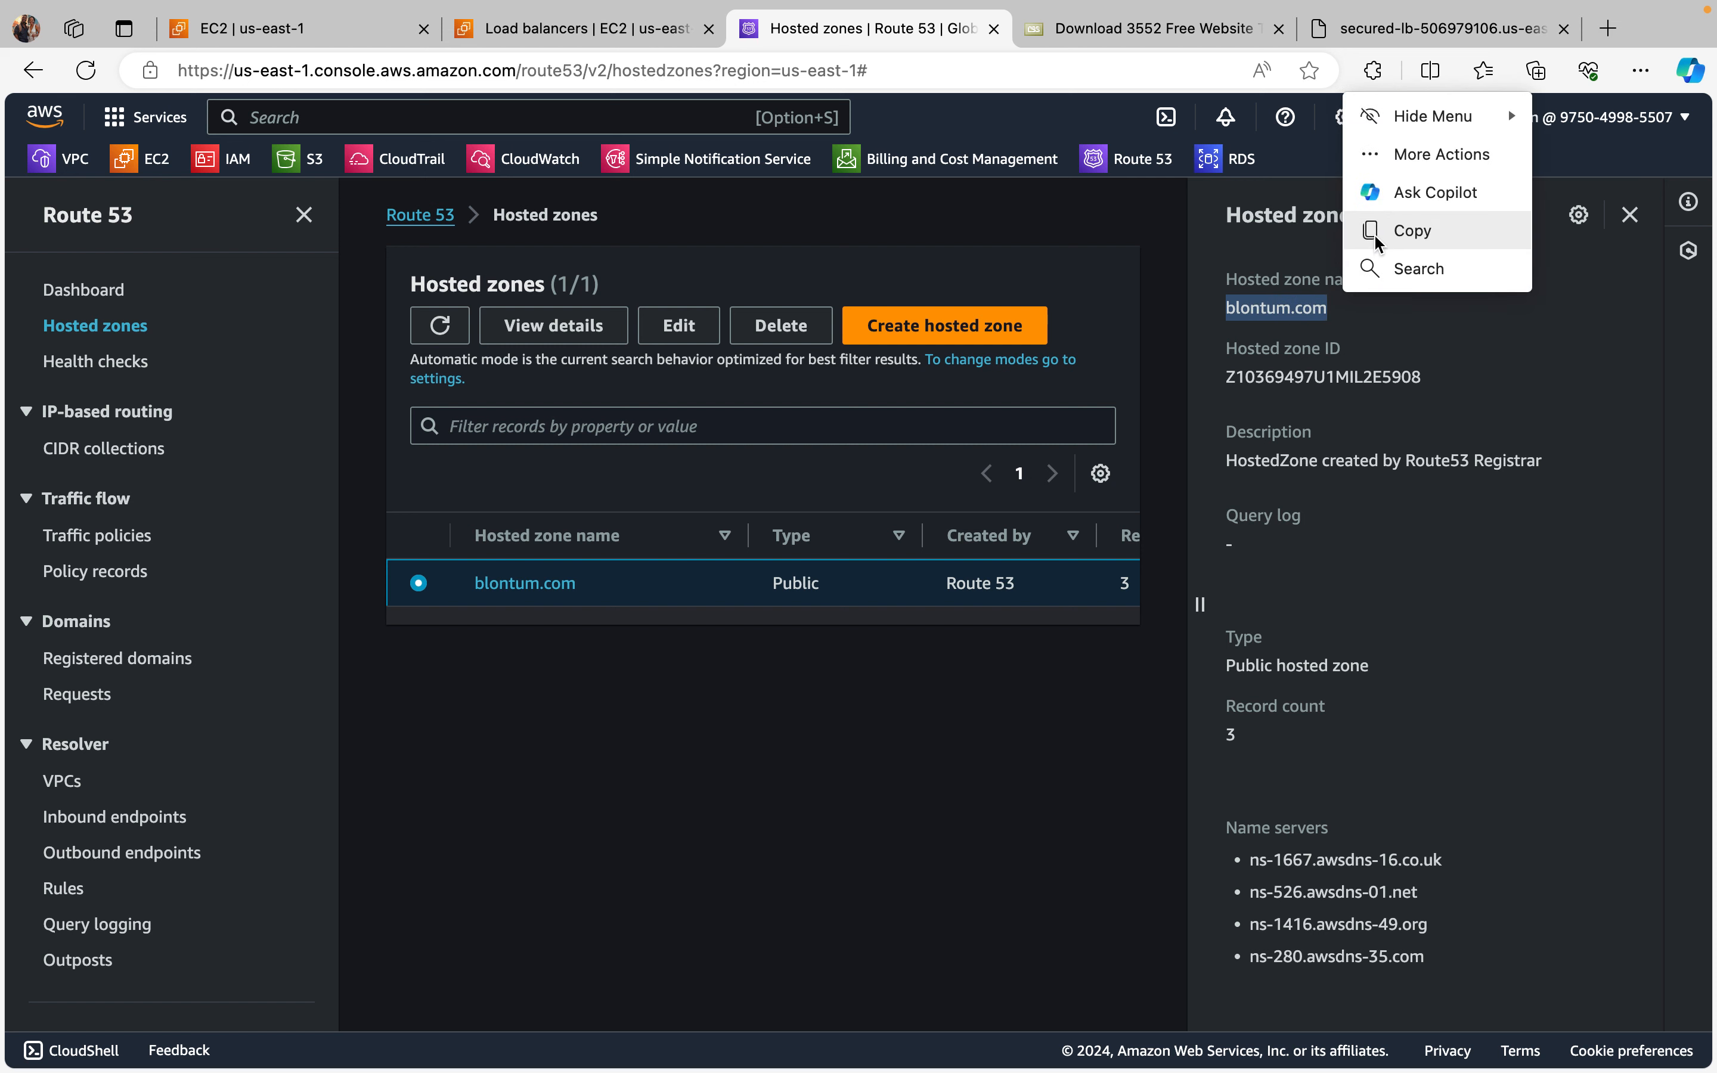
pyautogui.click(1421, 237)
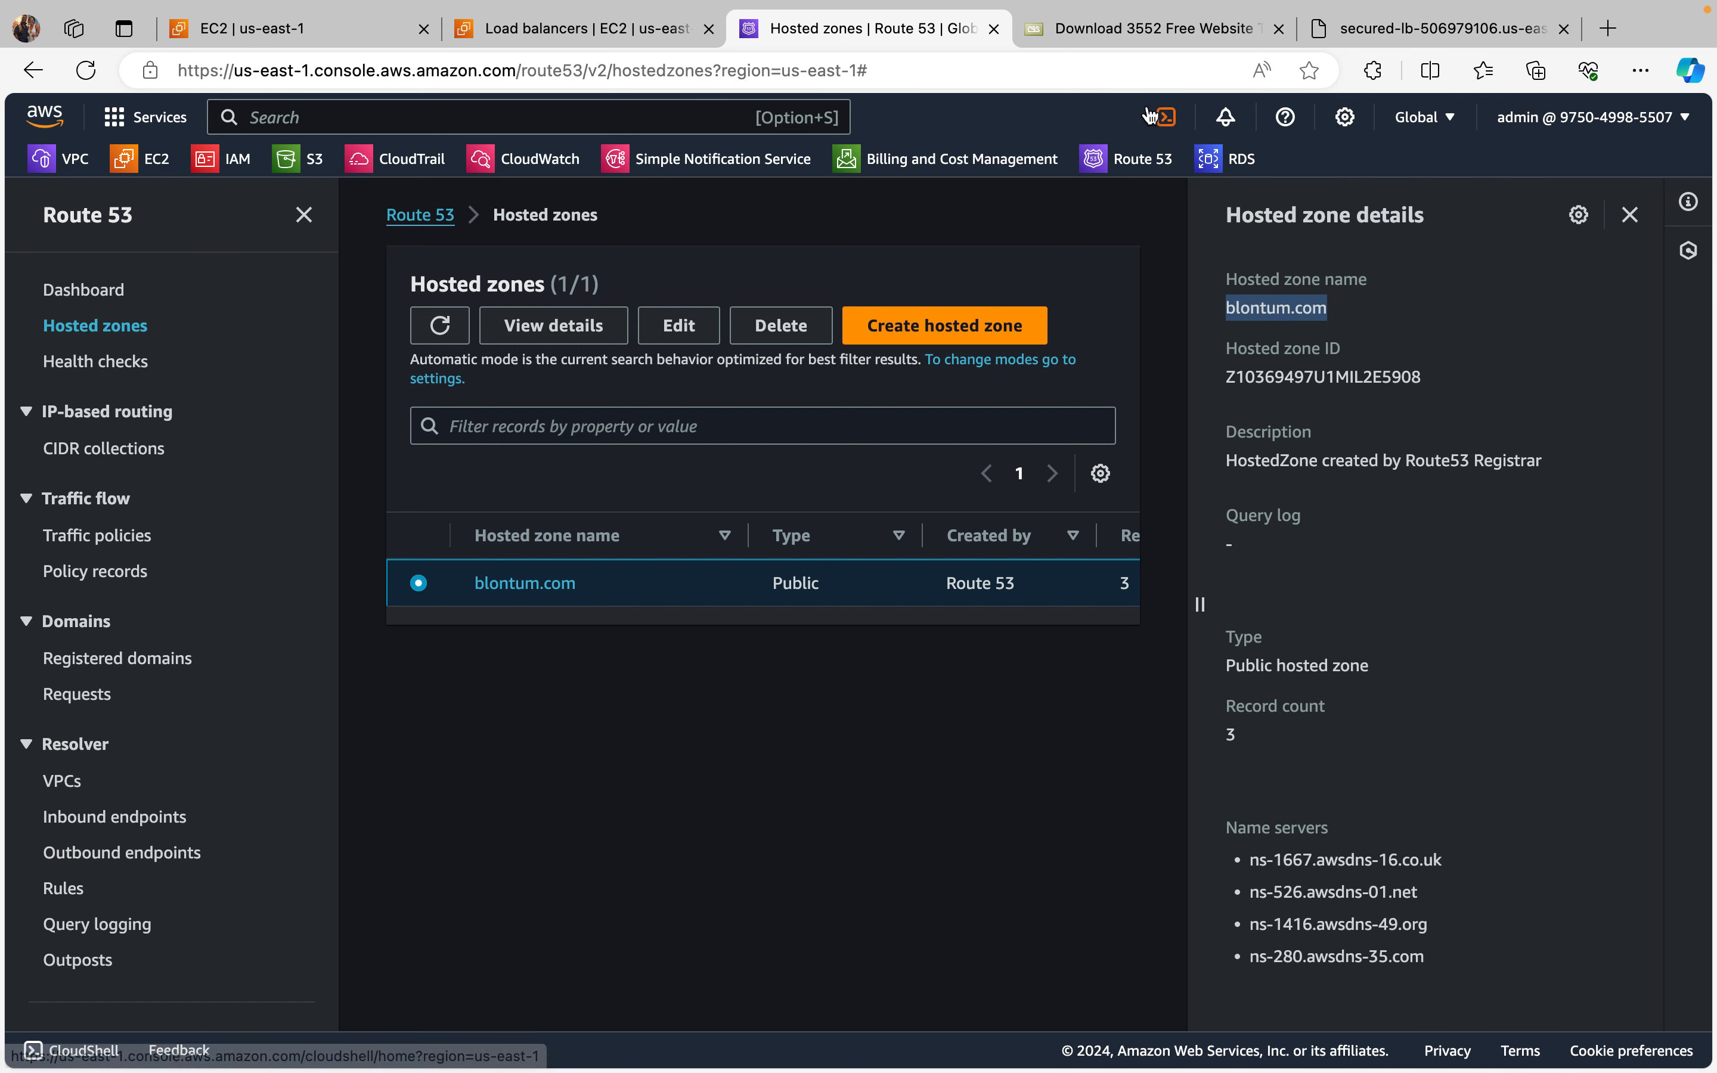
# Step: Duplicate the Route 53 tab, find Certificate Manager with "acm" in the copy, and start a request for a public certificate
pyautogui.rightClick(811, 32)
pyautogui.click(899, 186)
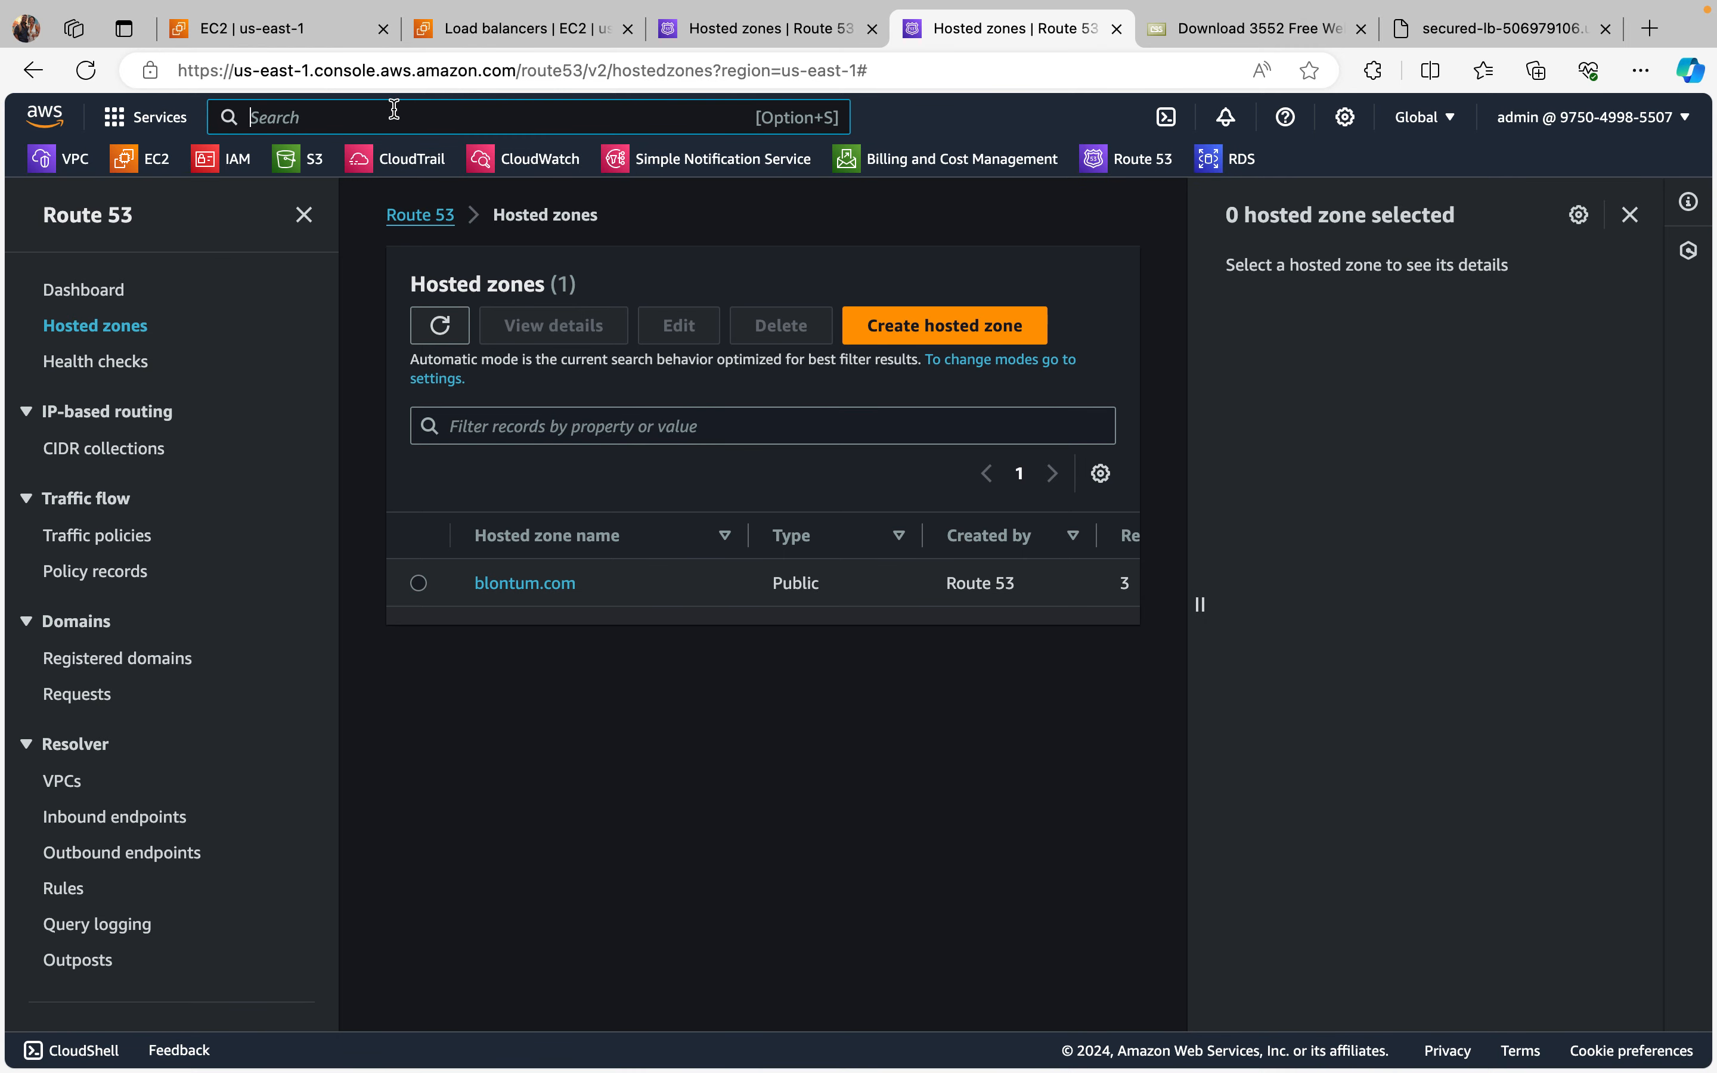
pyautogui.write('acm')
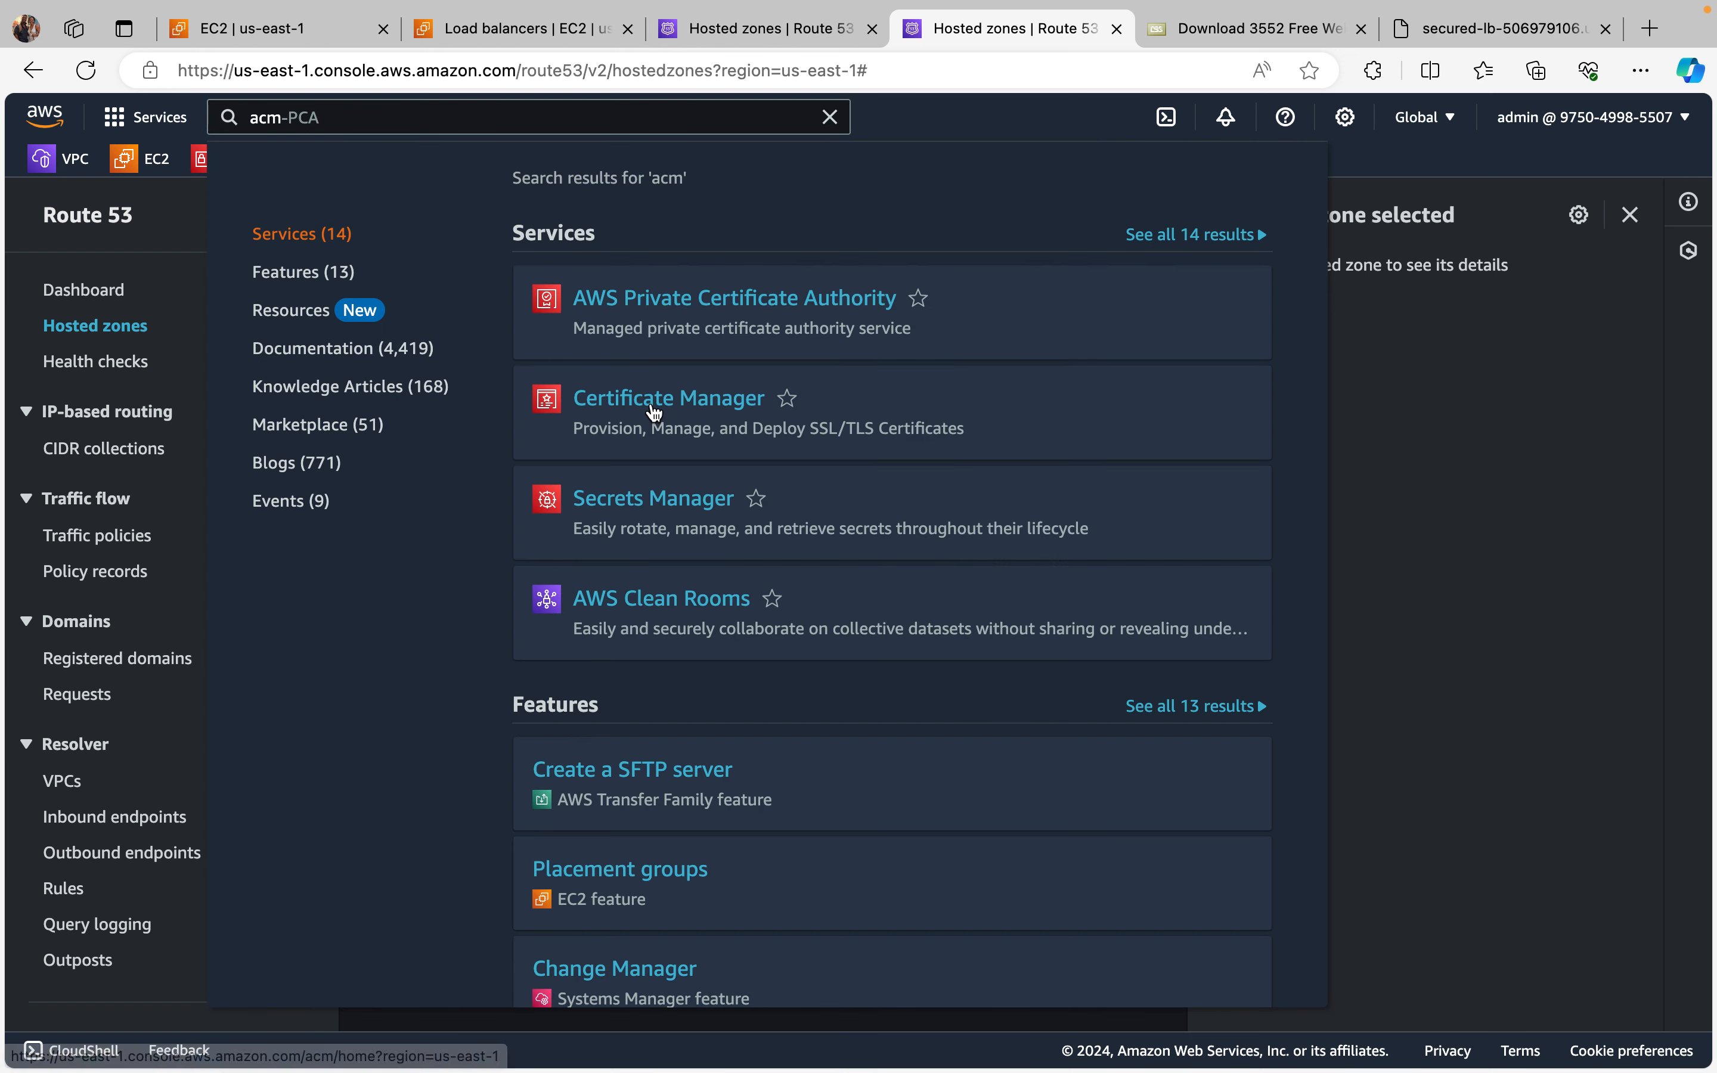
pyautogui.click(703, 403)
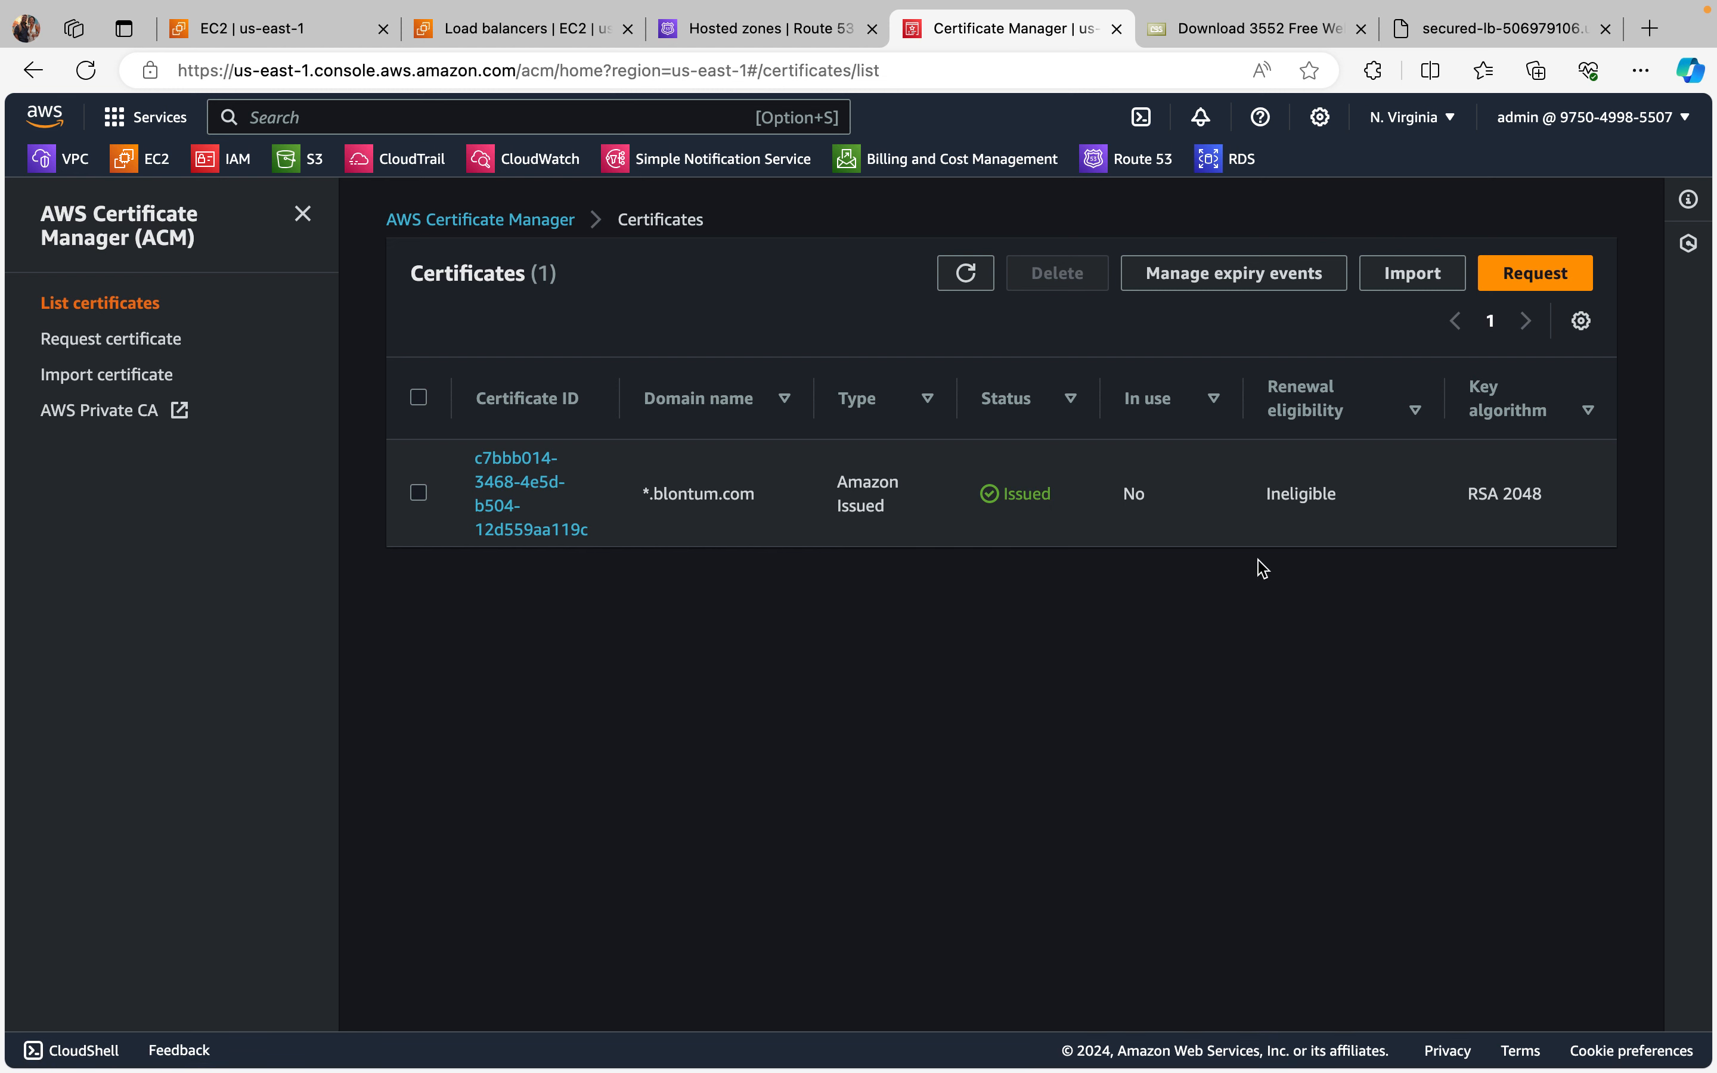
pyautogui.click(1541, 283)
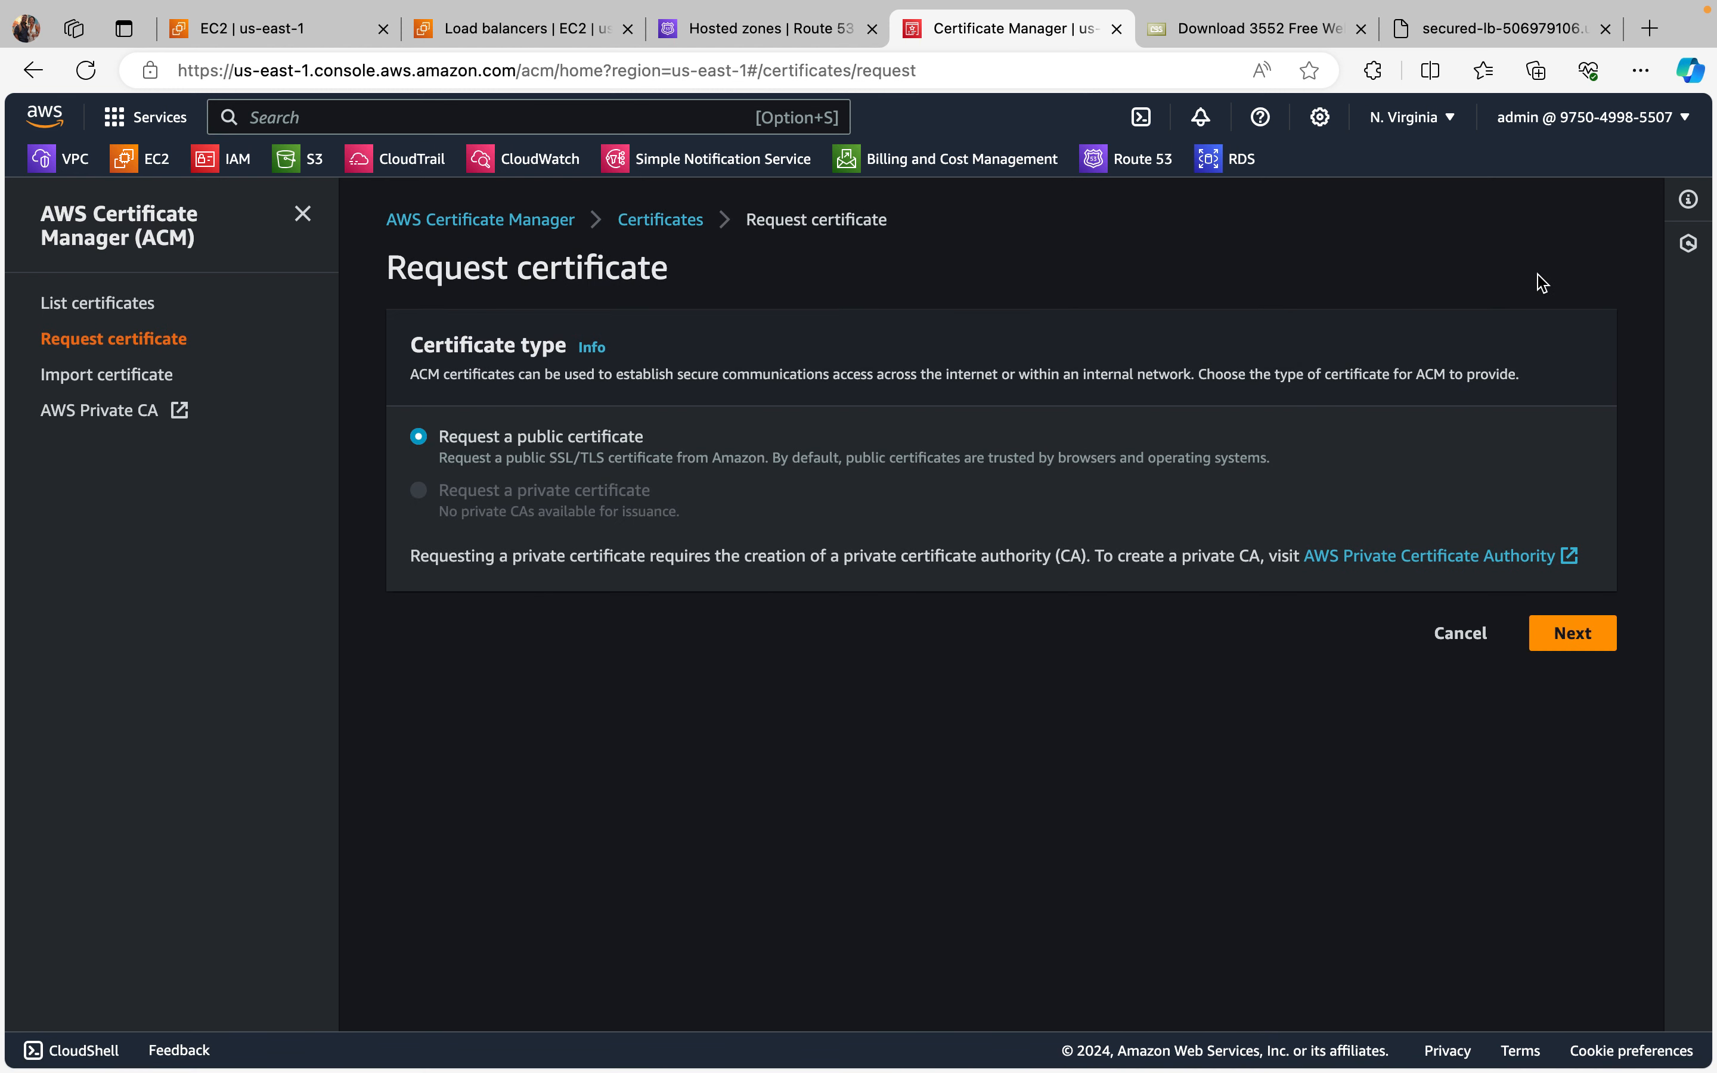
pyautogui.click(1582, 649)
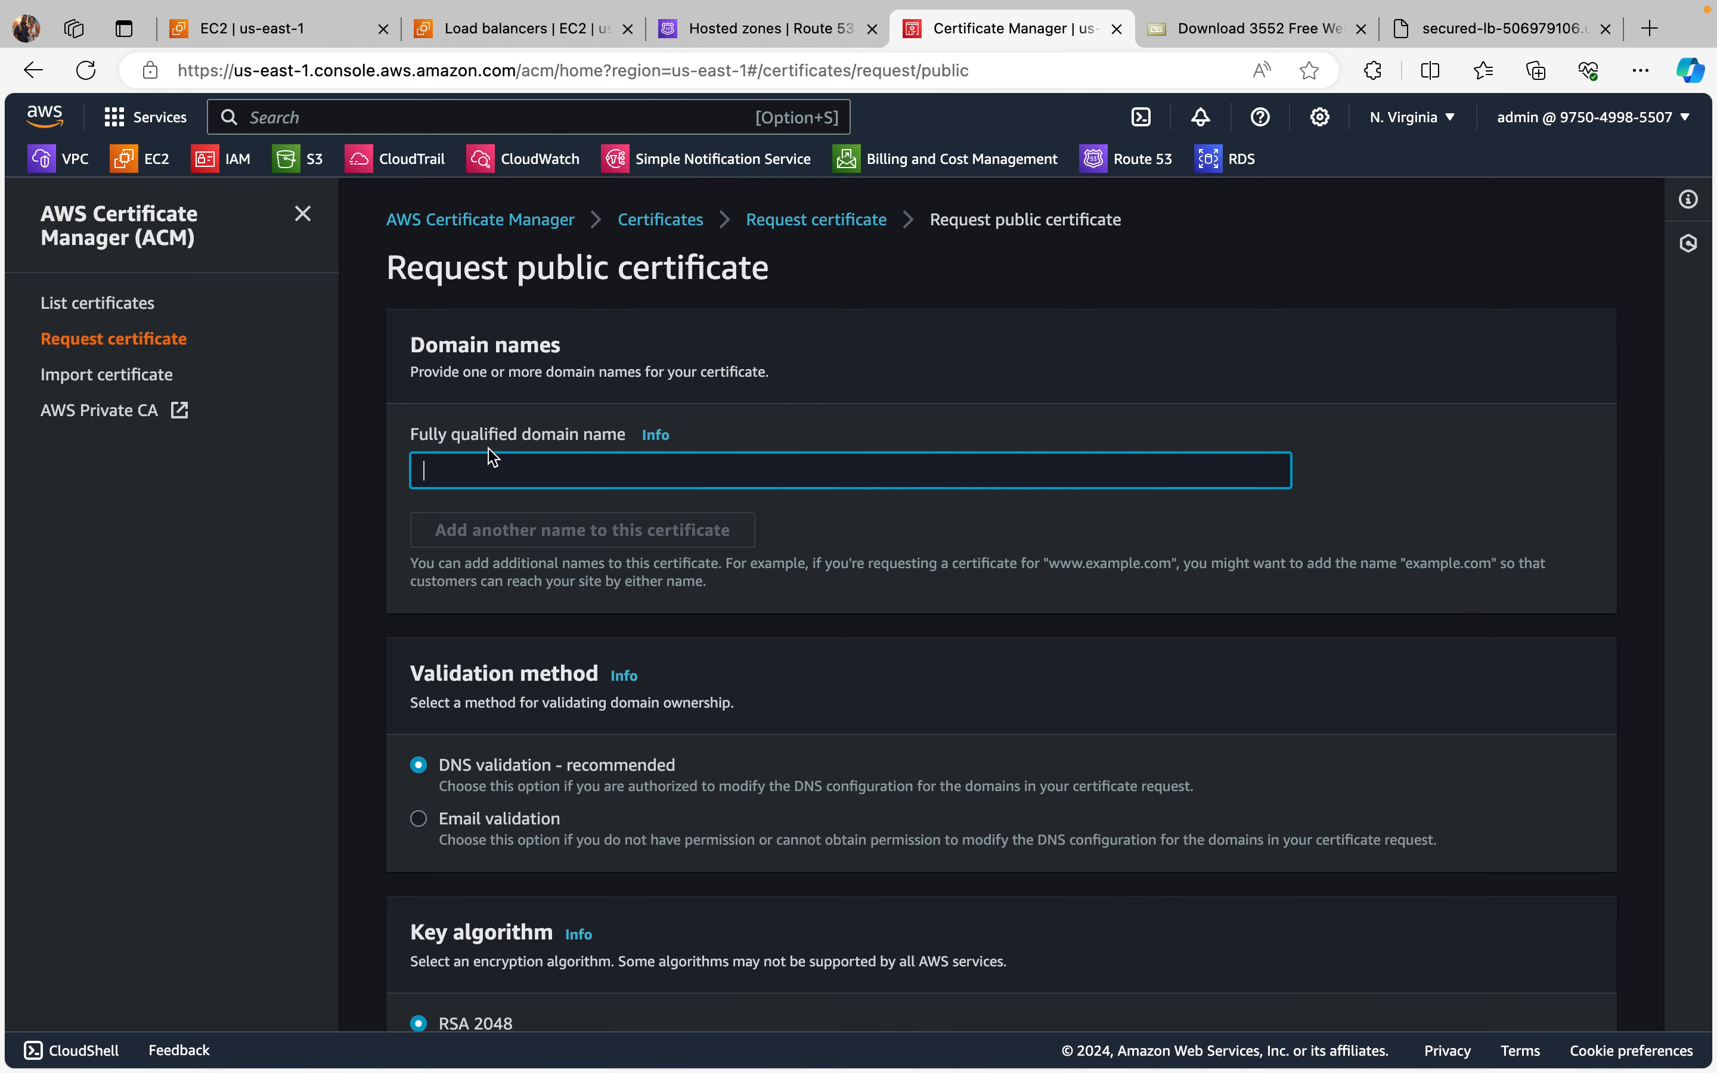
# Step: Paste blontum.com as the certificate's fully qualified domain name and put the wildcard prefix *. in front of it
pyautogui.click(462, 473)
pyautogui.rightClick(461, 473)
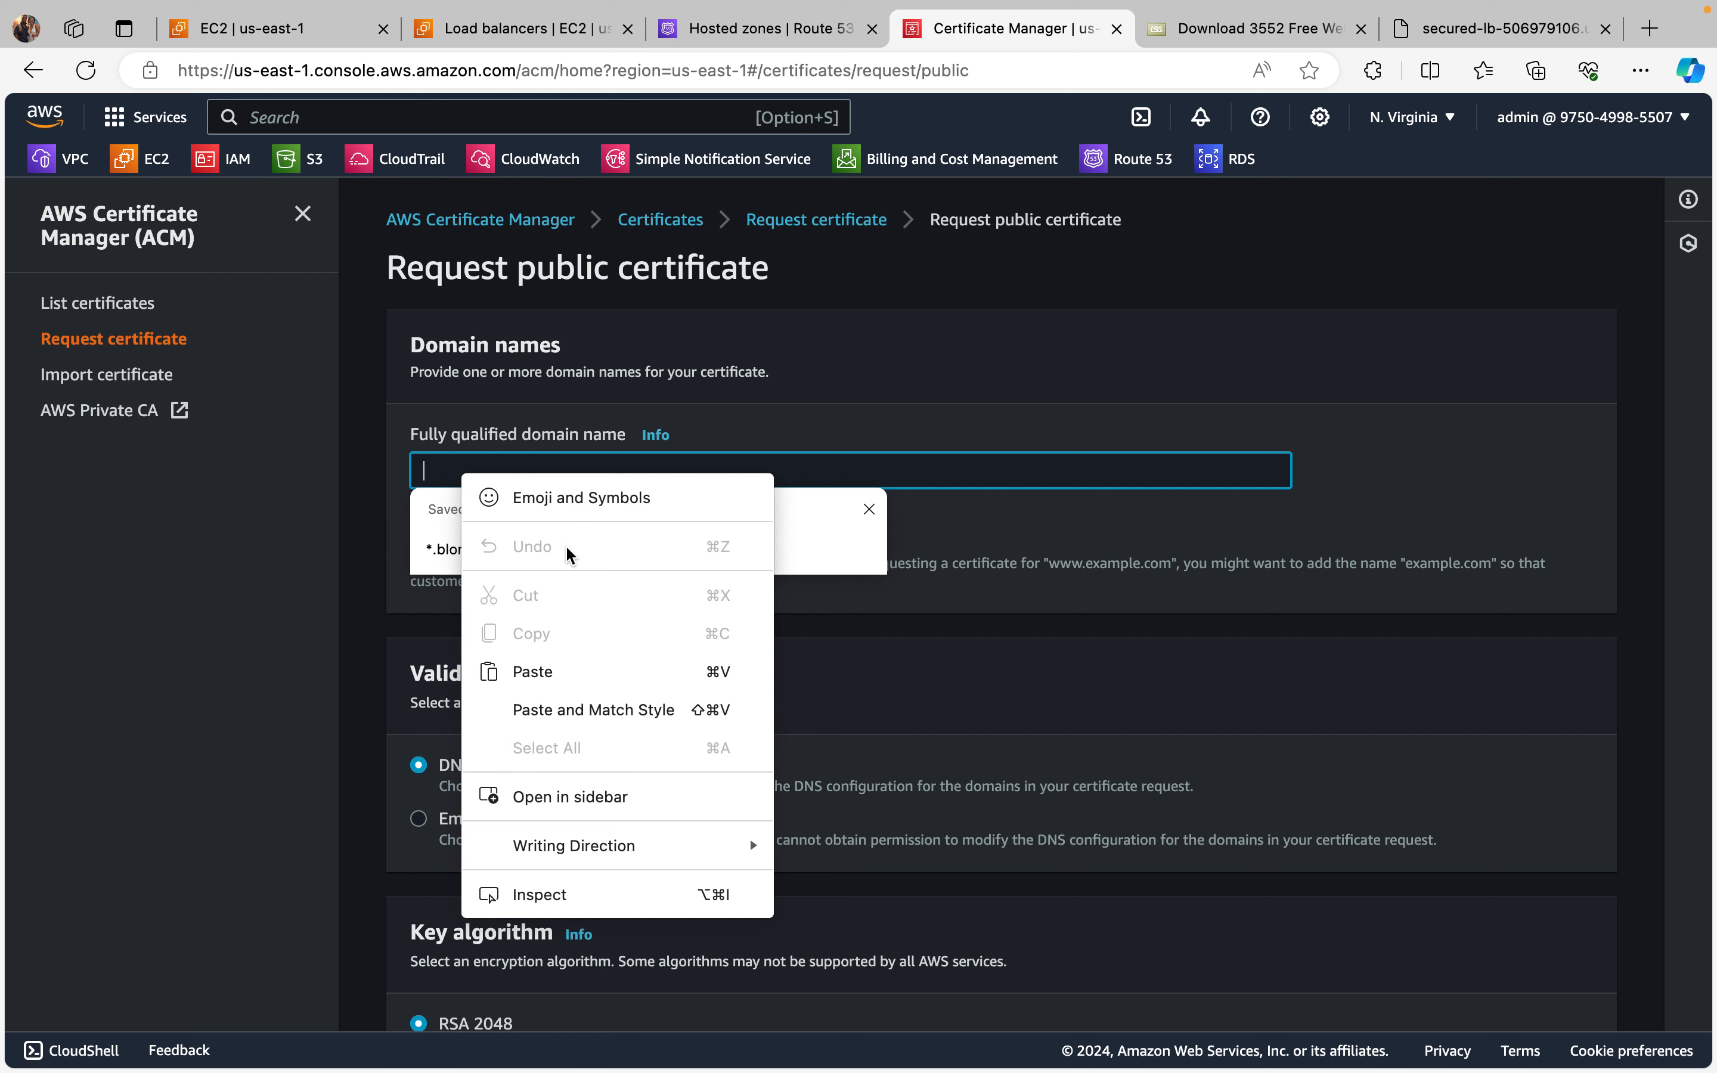
pyautogui.click(564, 664)
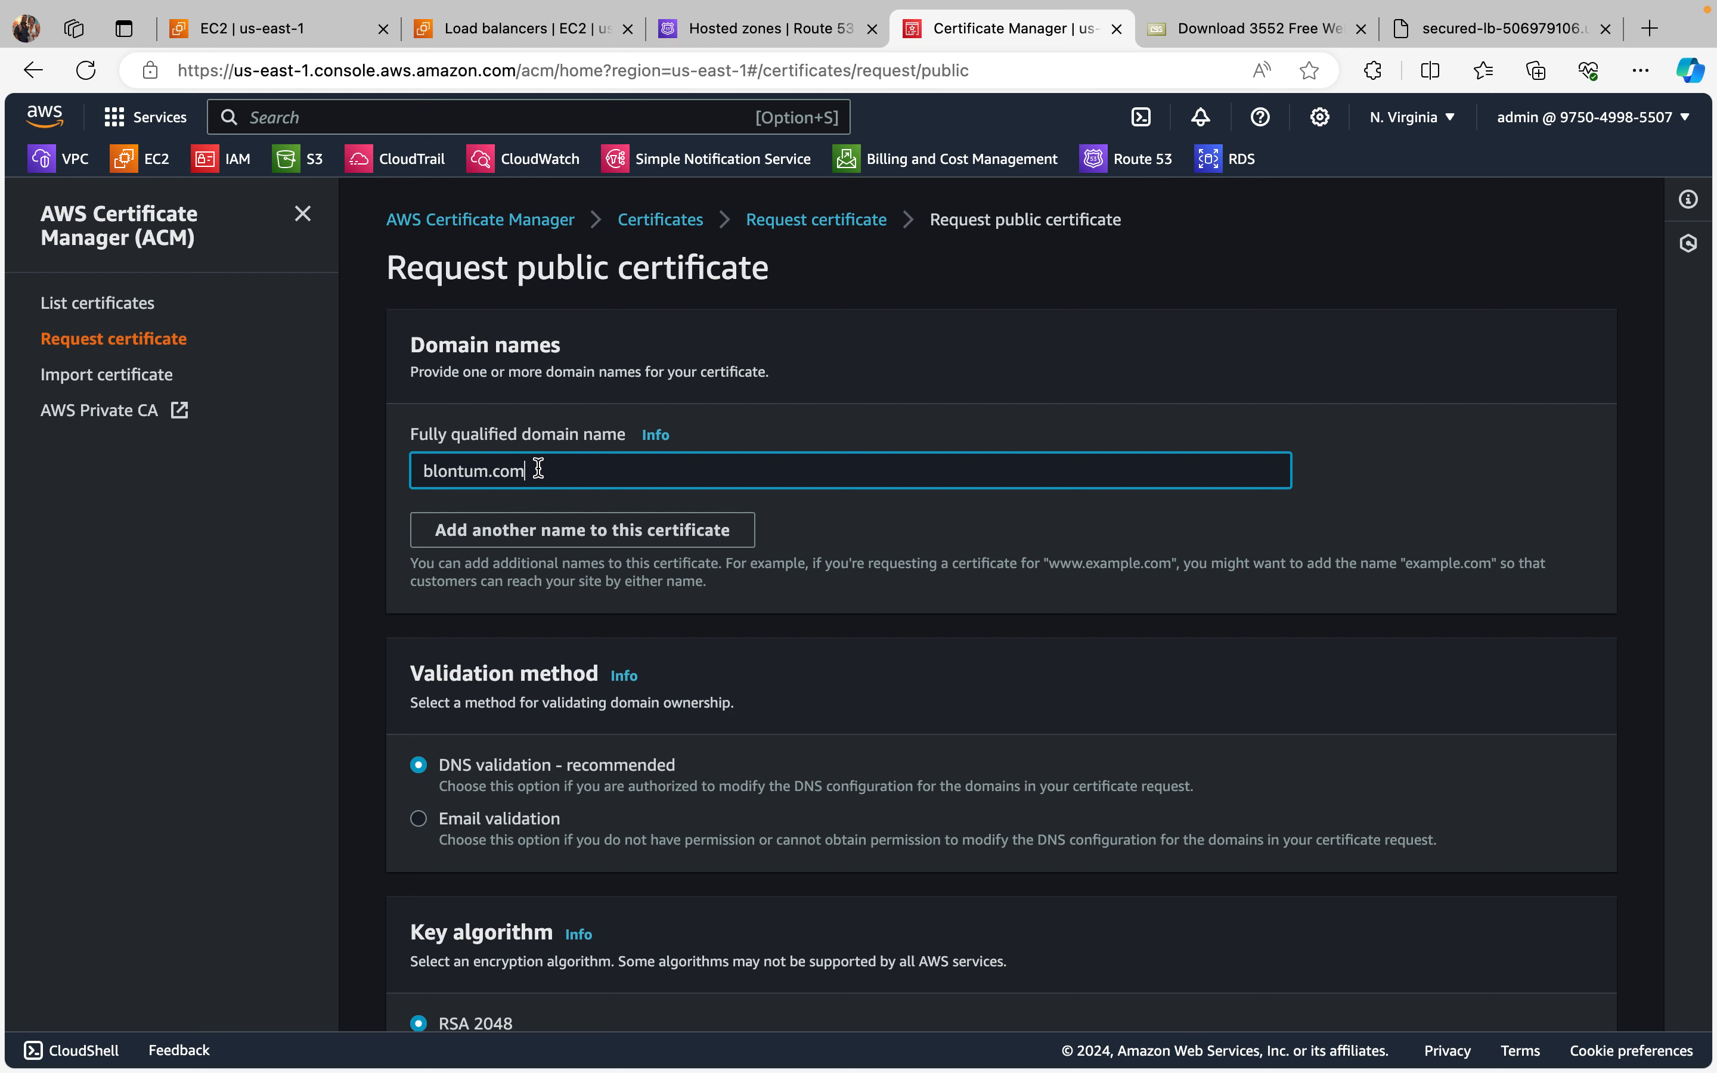
pyautogui.moveTo(537, 469); pyautogui.dragTo(429, 470)
pyautogui.click(675, 463)
pyautogui.press('Left')
pyautogui.press('Left')
pyautogui.press('Left')
pyautogui.press('Left')
pyautogui.press('Left')
pyautogui.press('Left')
pyautogui.write('*')
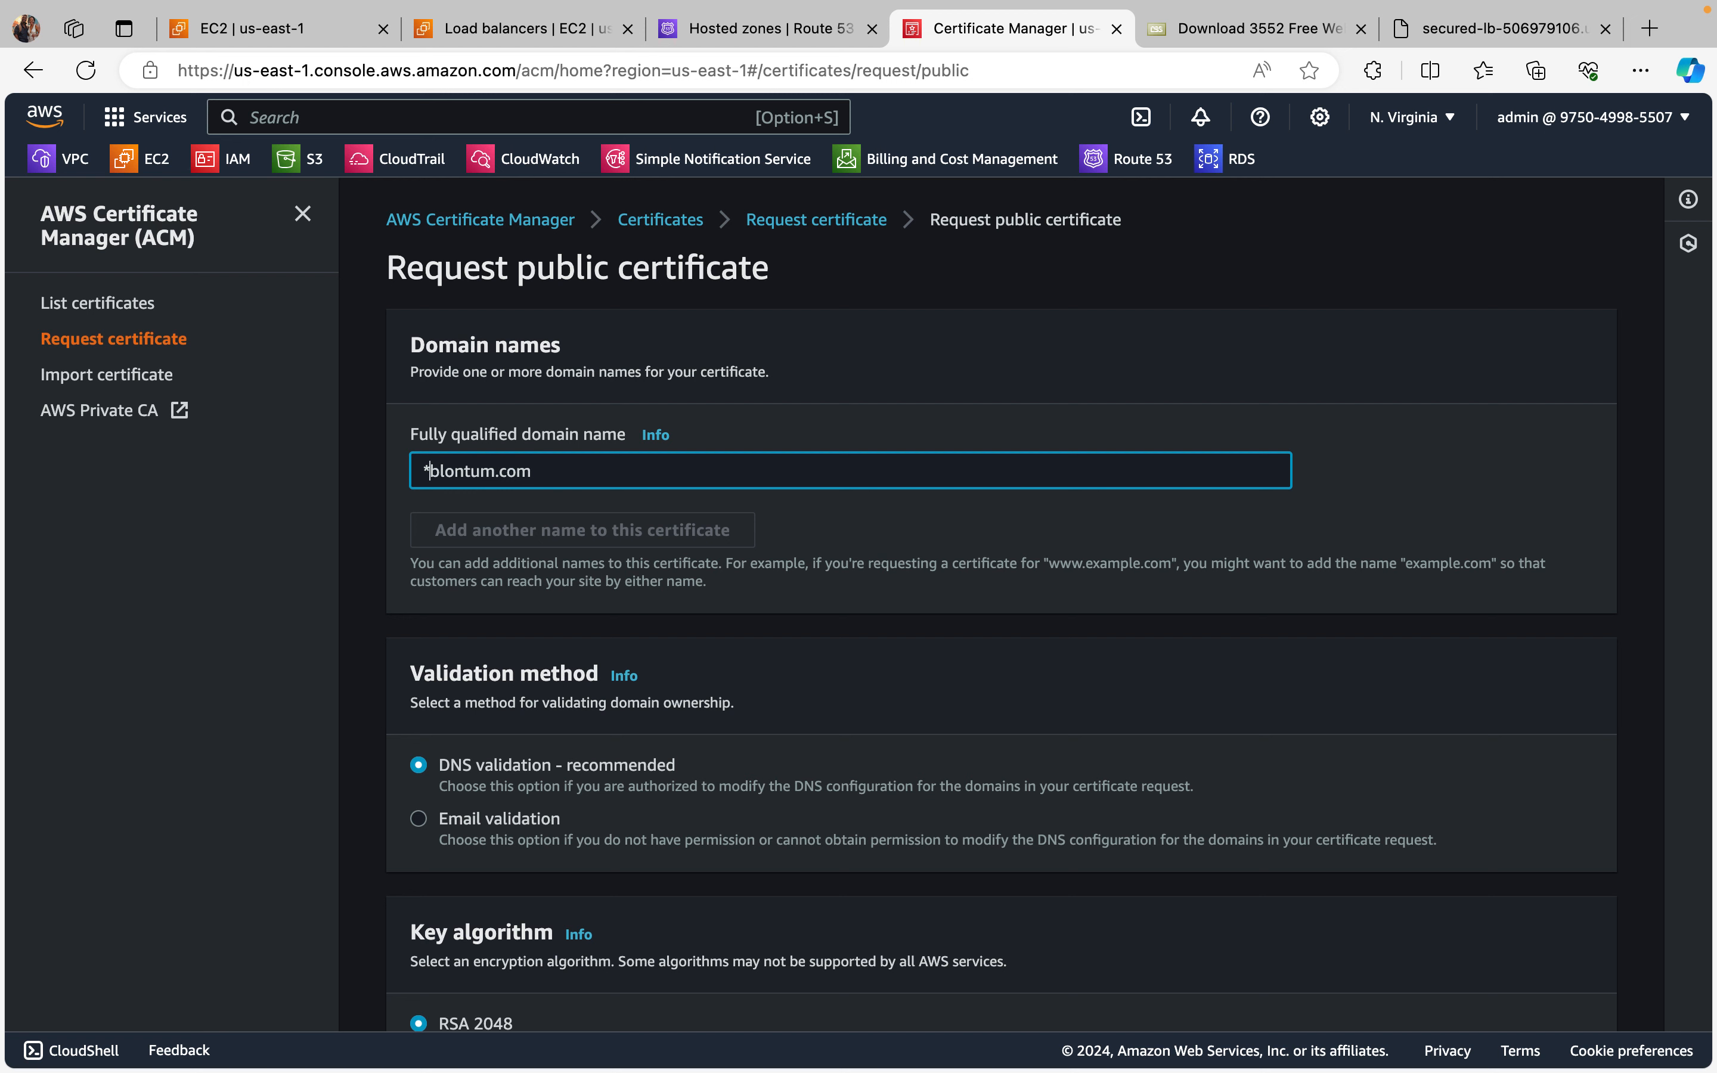
pyautogui.write('.')
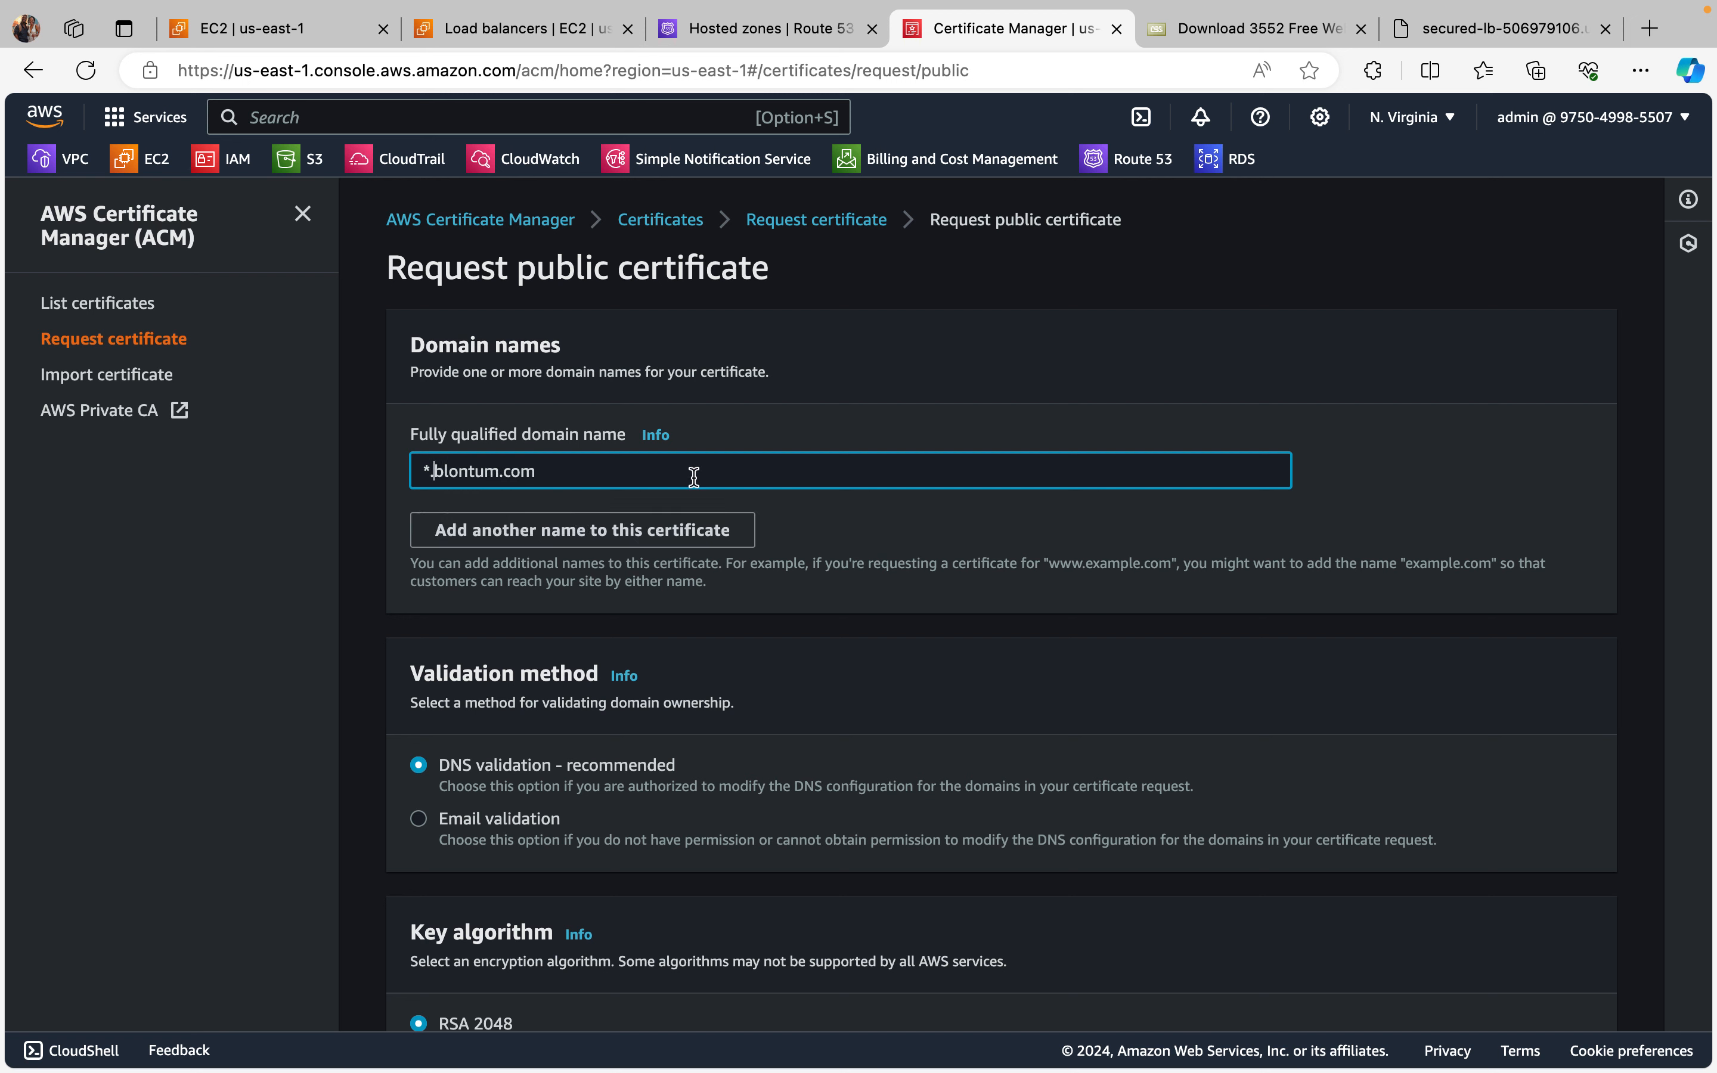
# Step: Clear the fully qualified domain name and re-enter it as *.blontum.com
pyautogui.press('BackSpace')
pyautogui.press('BackSpace')
pyautogui.press('BackSpace')
pyautogui.press('BackSpace')
pyautogui.press('BackSpace')
pyautogui.press('BackSpace')
pyautogui.press('BackSpace')
pyautogui.press('BackSpace')
pyautogui.press('BackSpace')
pyautogui.press('BackSpace')
pyautogui.press('BackSpace')
pyautogui.press('BackSpace')
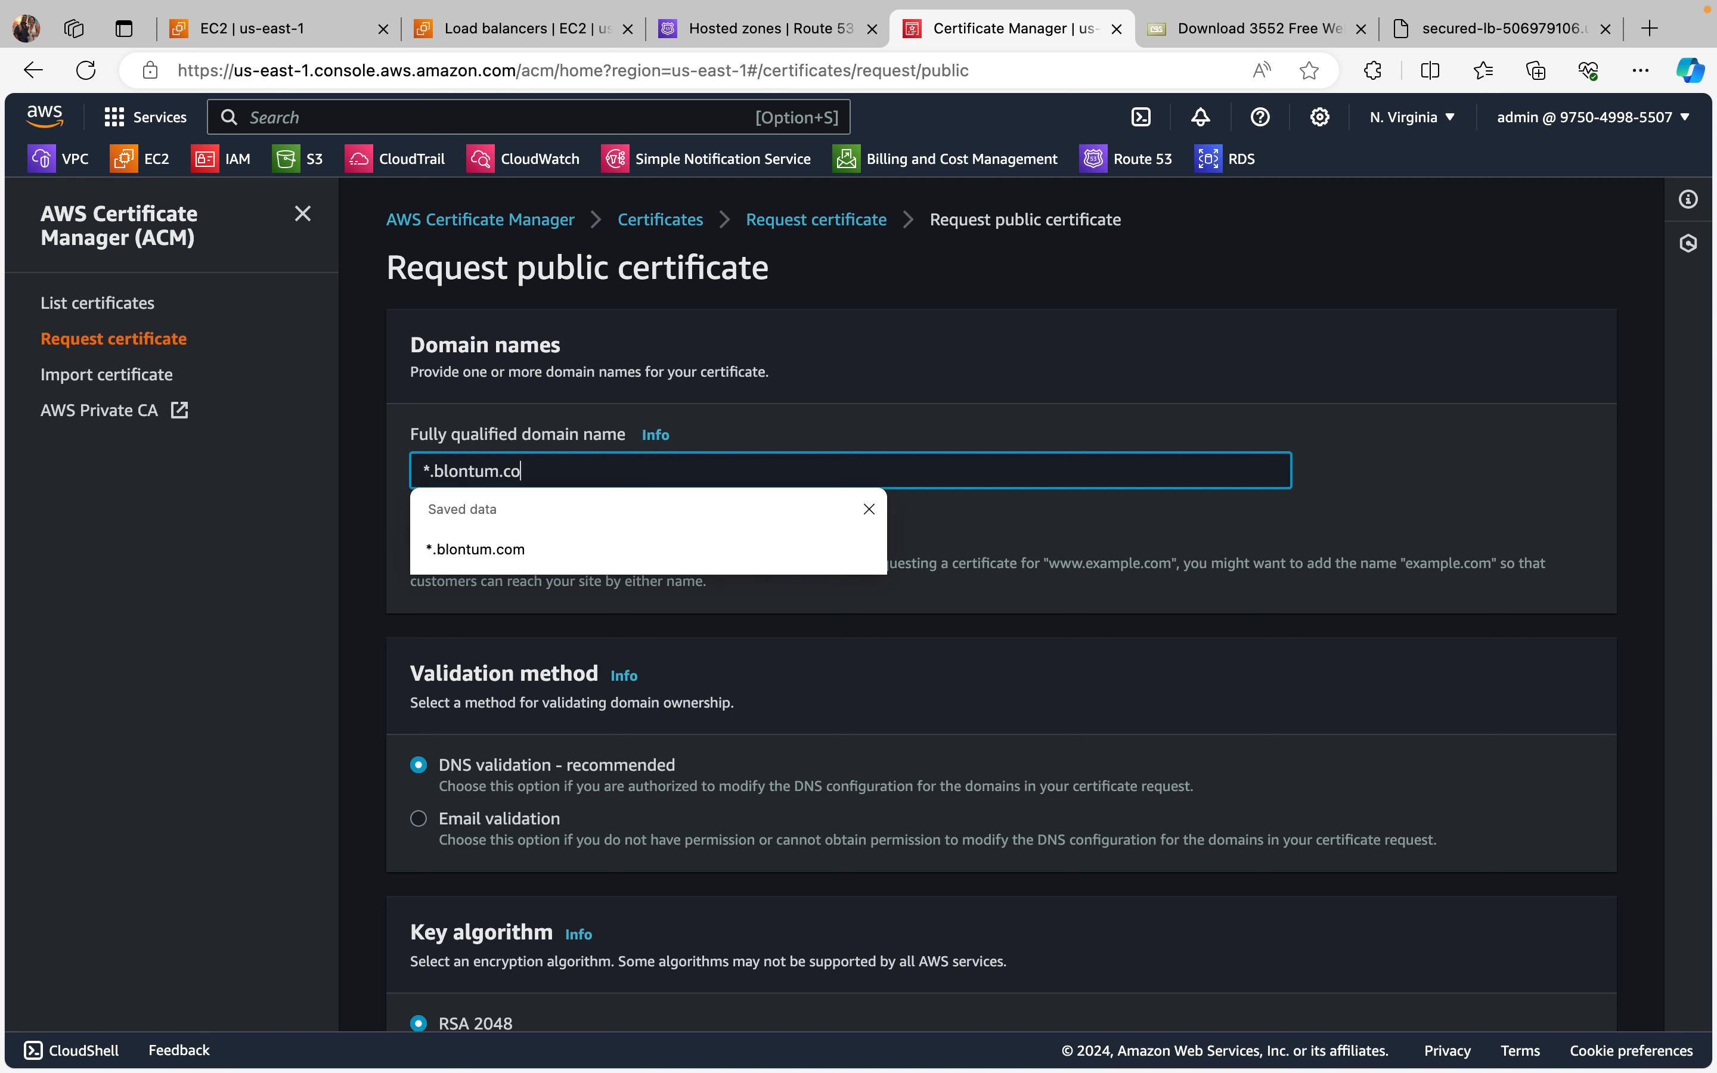
pyautogui.press('BackSpace')
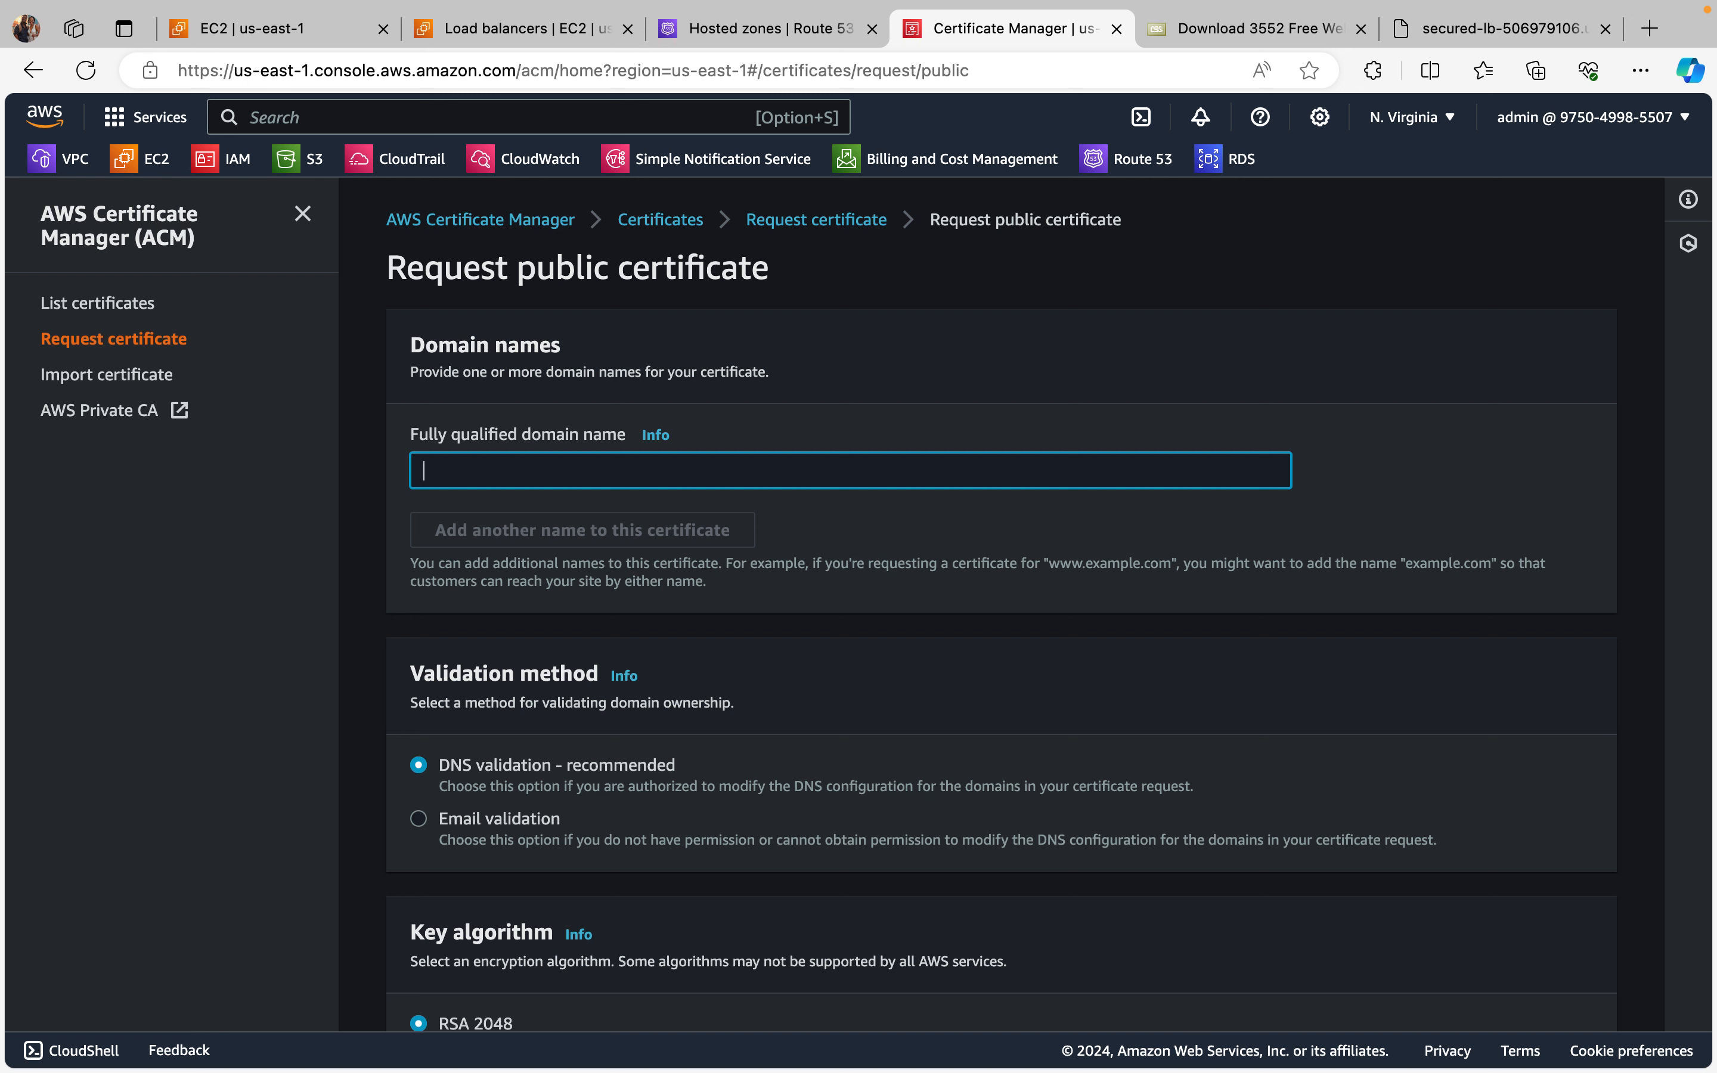
pyautogui.write('*')
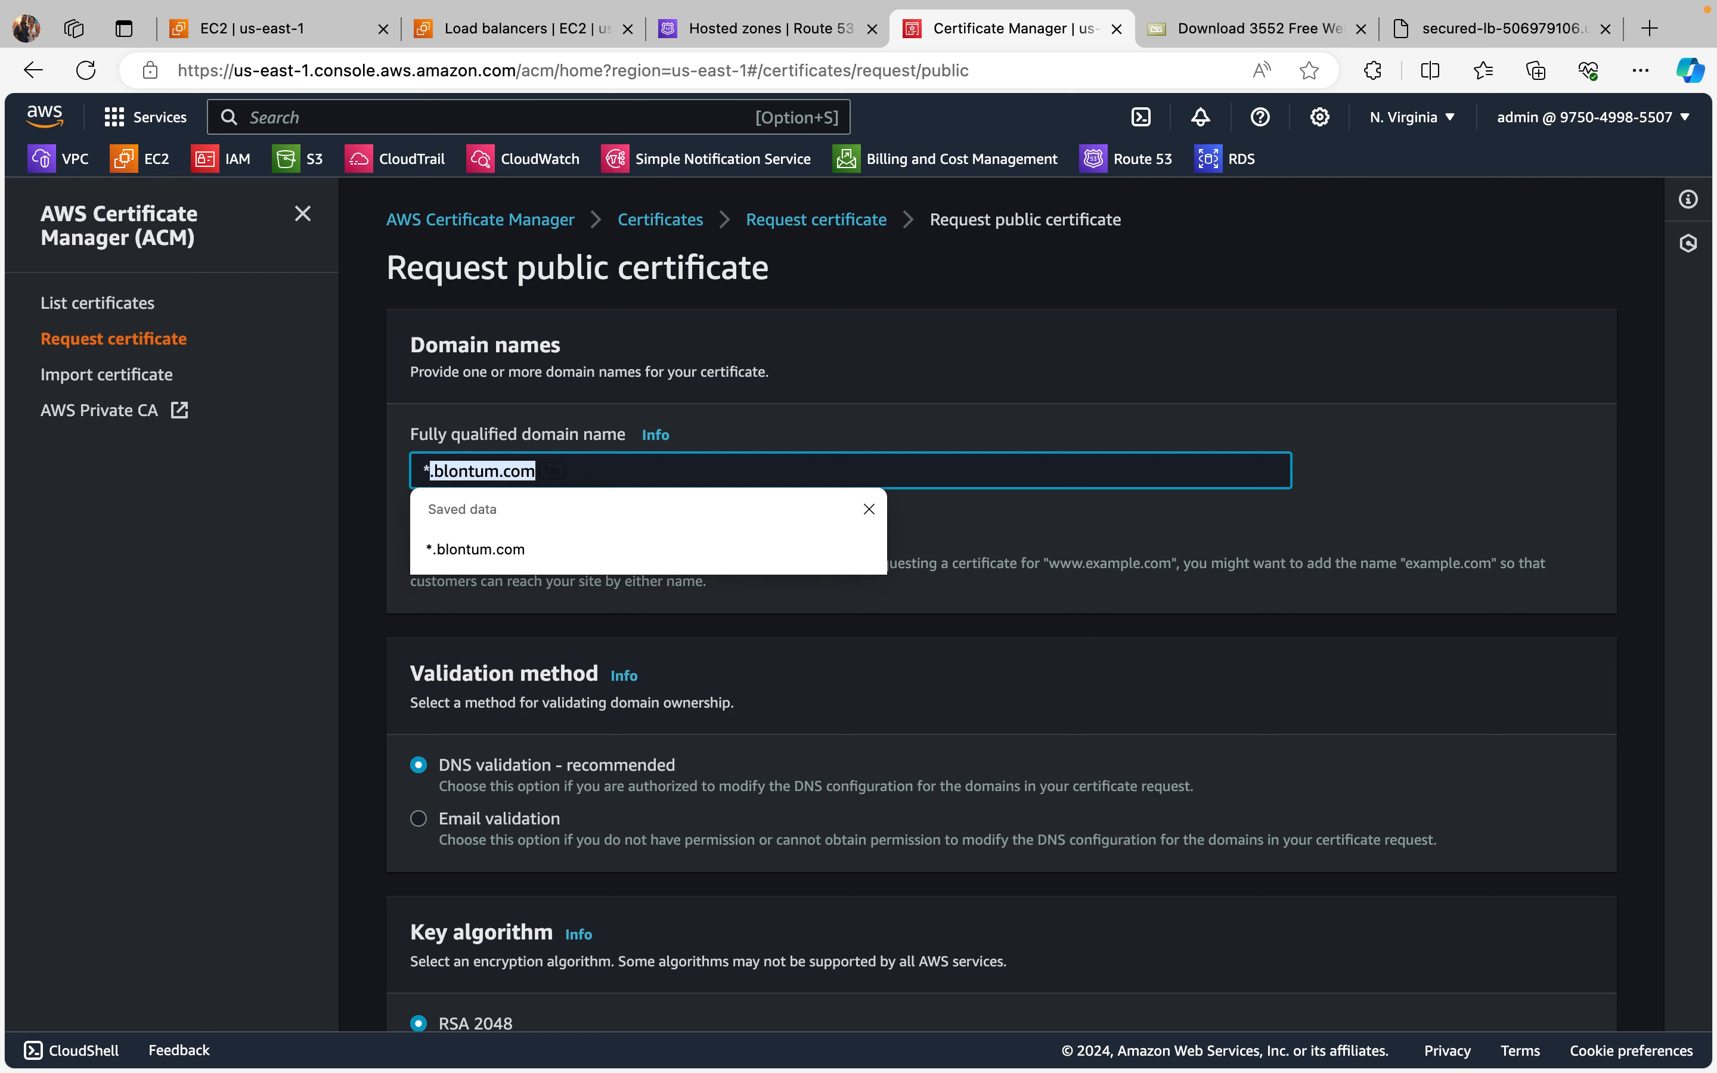
pyautogui.write('.blontum.com')
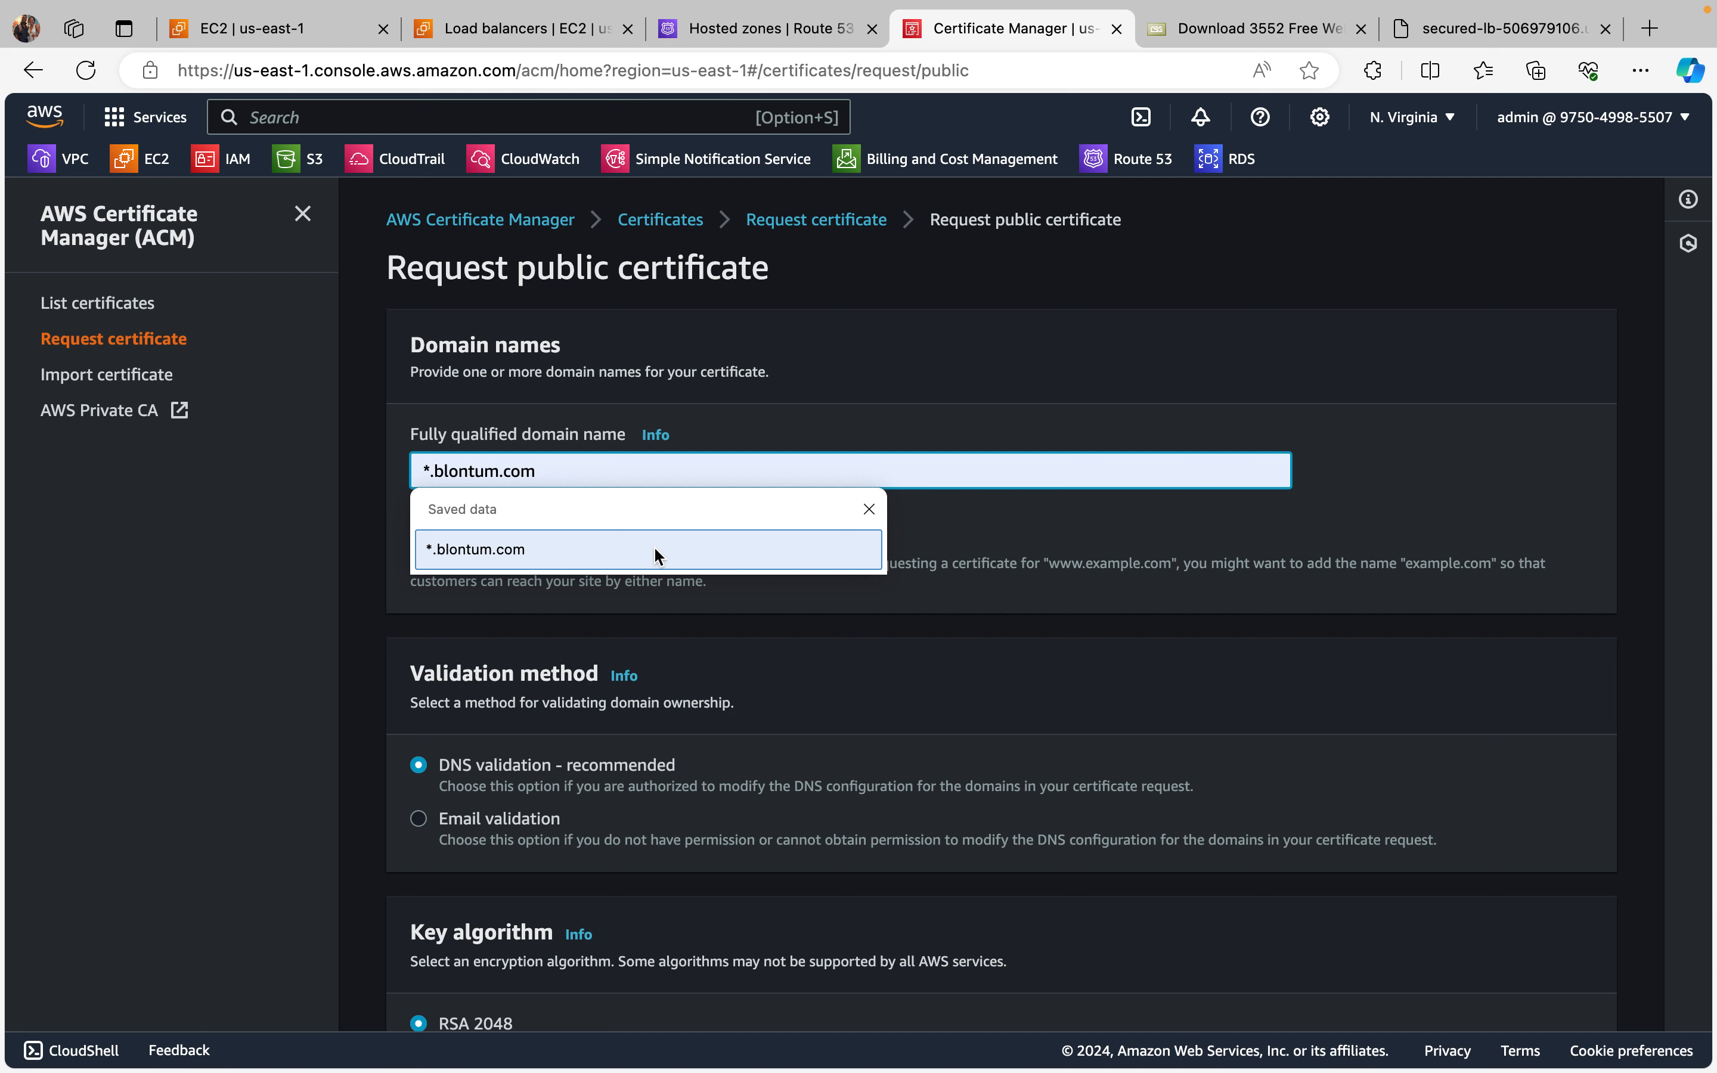
pyautogui.click(584, 555)
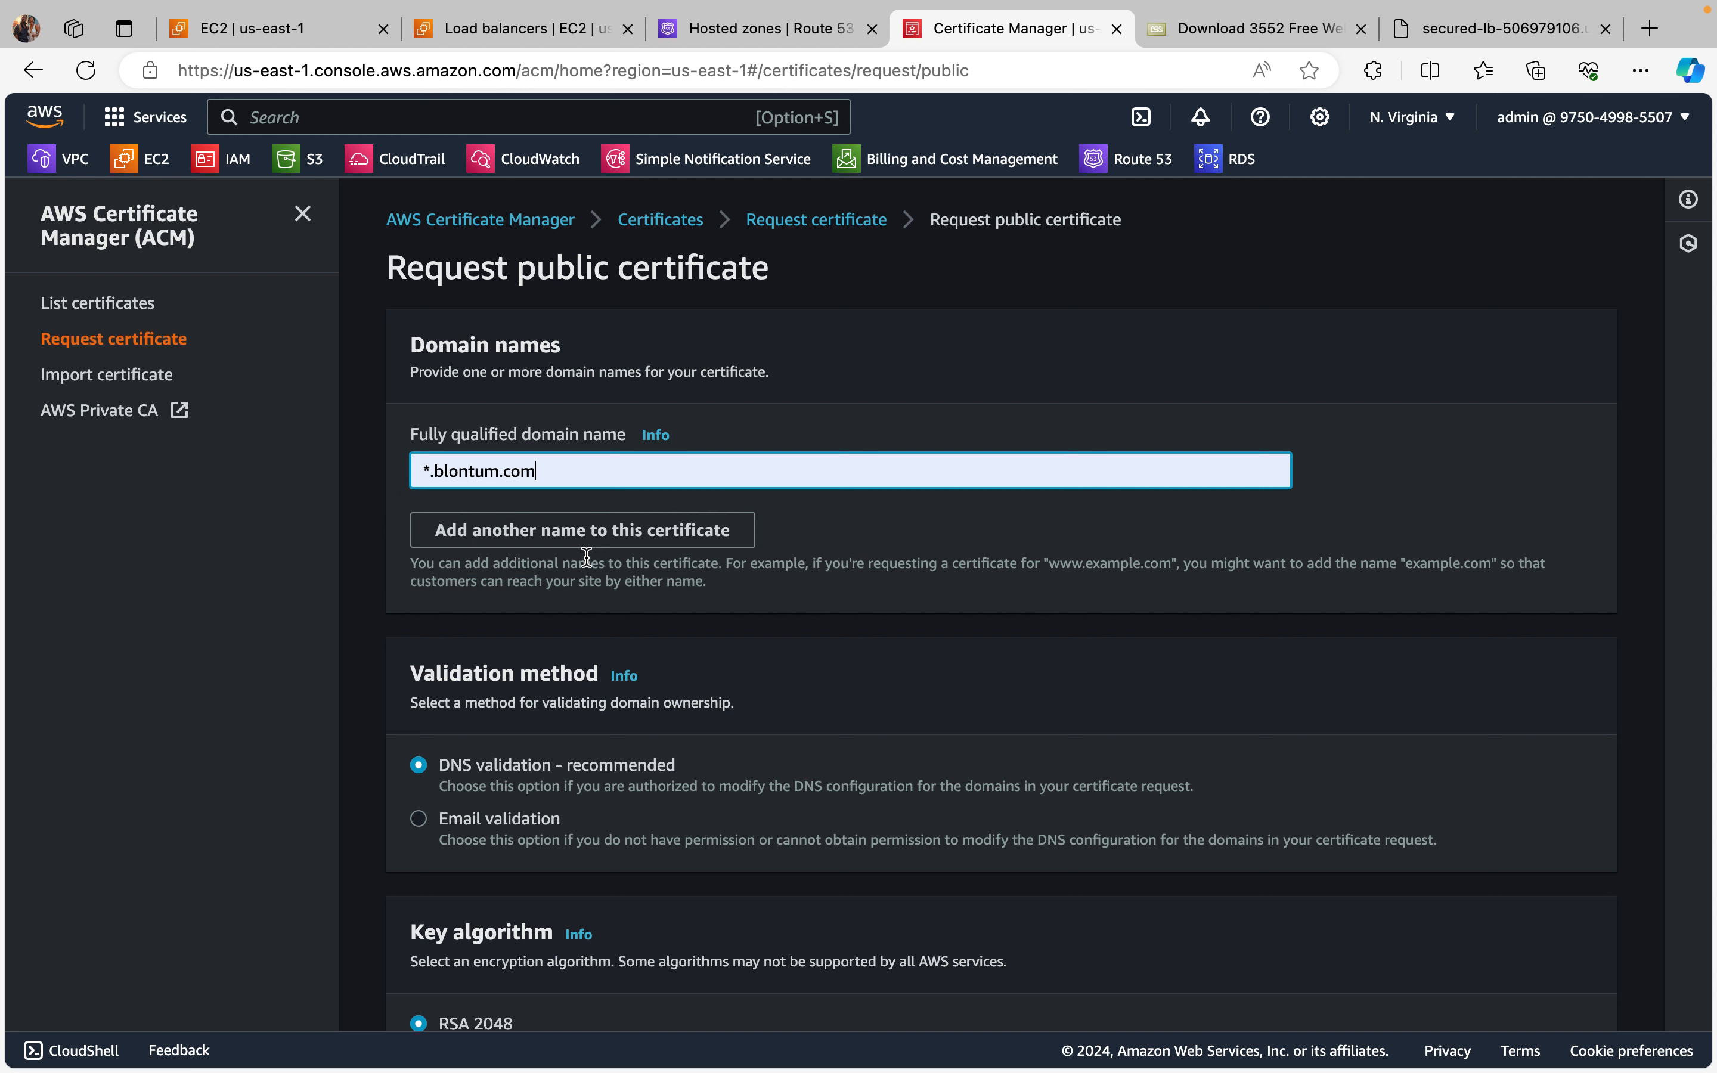
# Step: Add blontum.com as a second domain name on the certificate
pyautogui.click(656, 537)
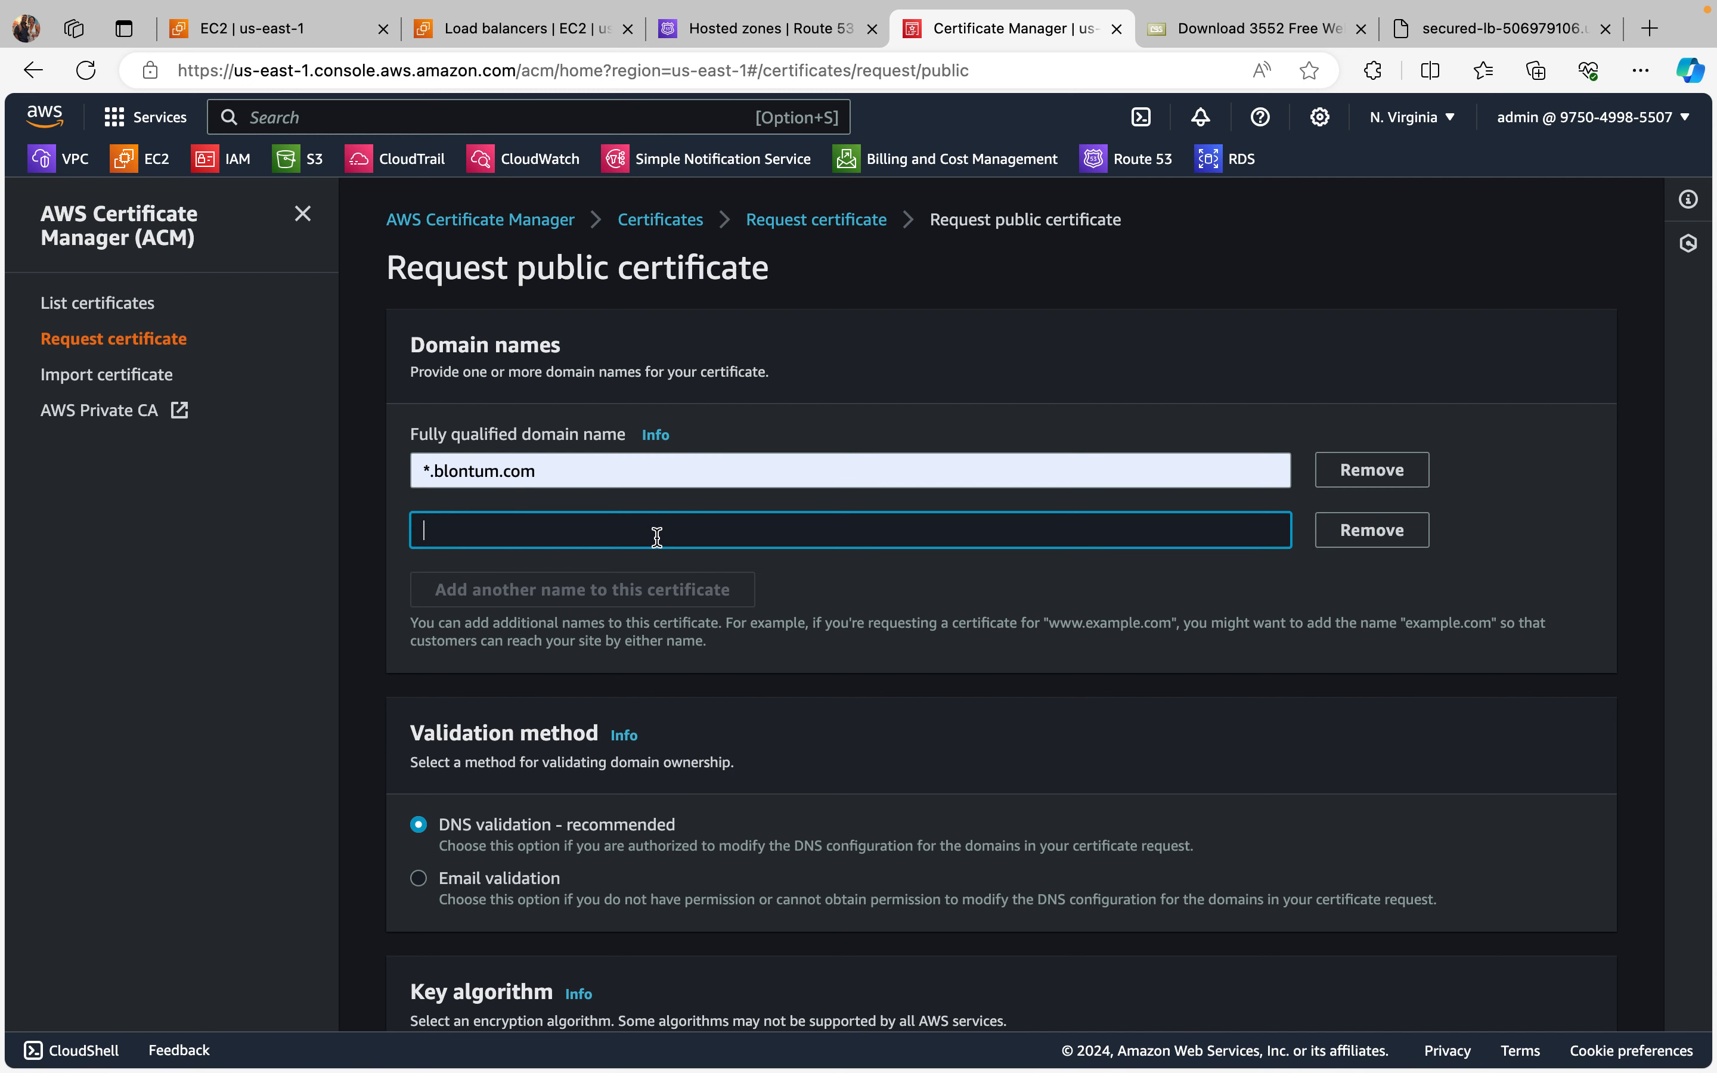
pyautogui.rightClick(668, 535)
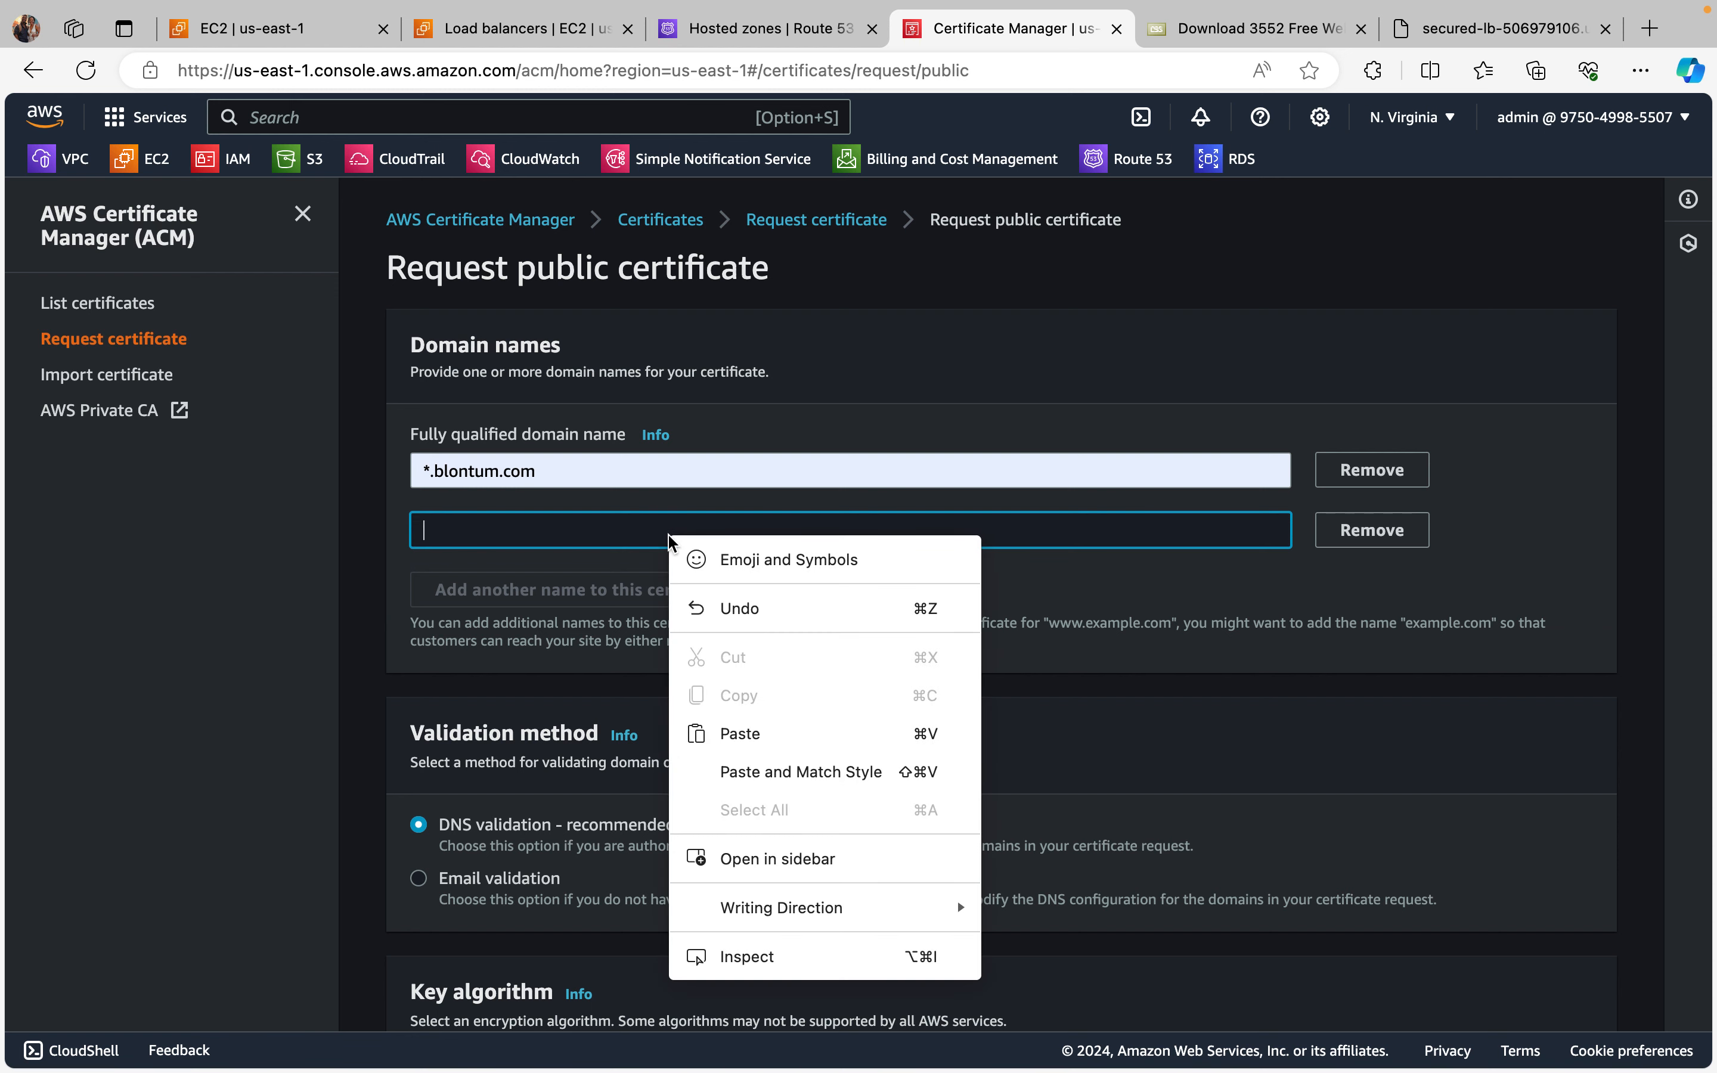
pyautogui.click(741, 734)
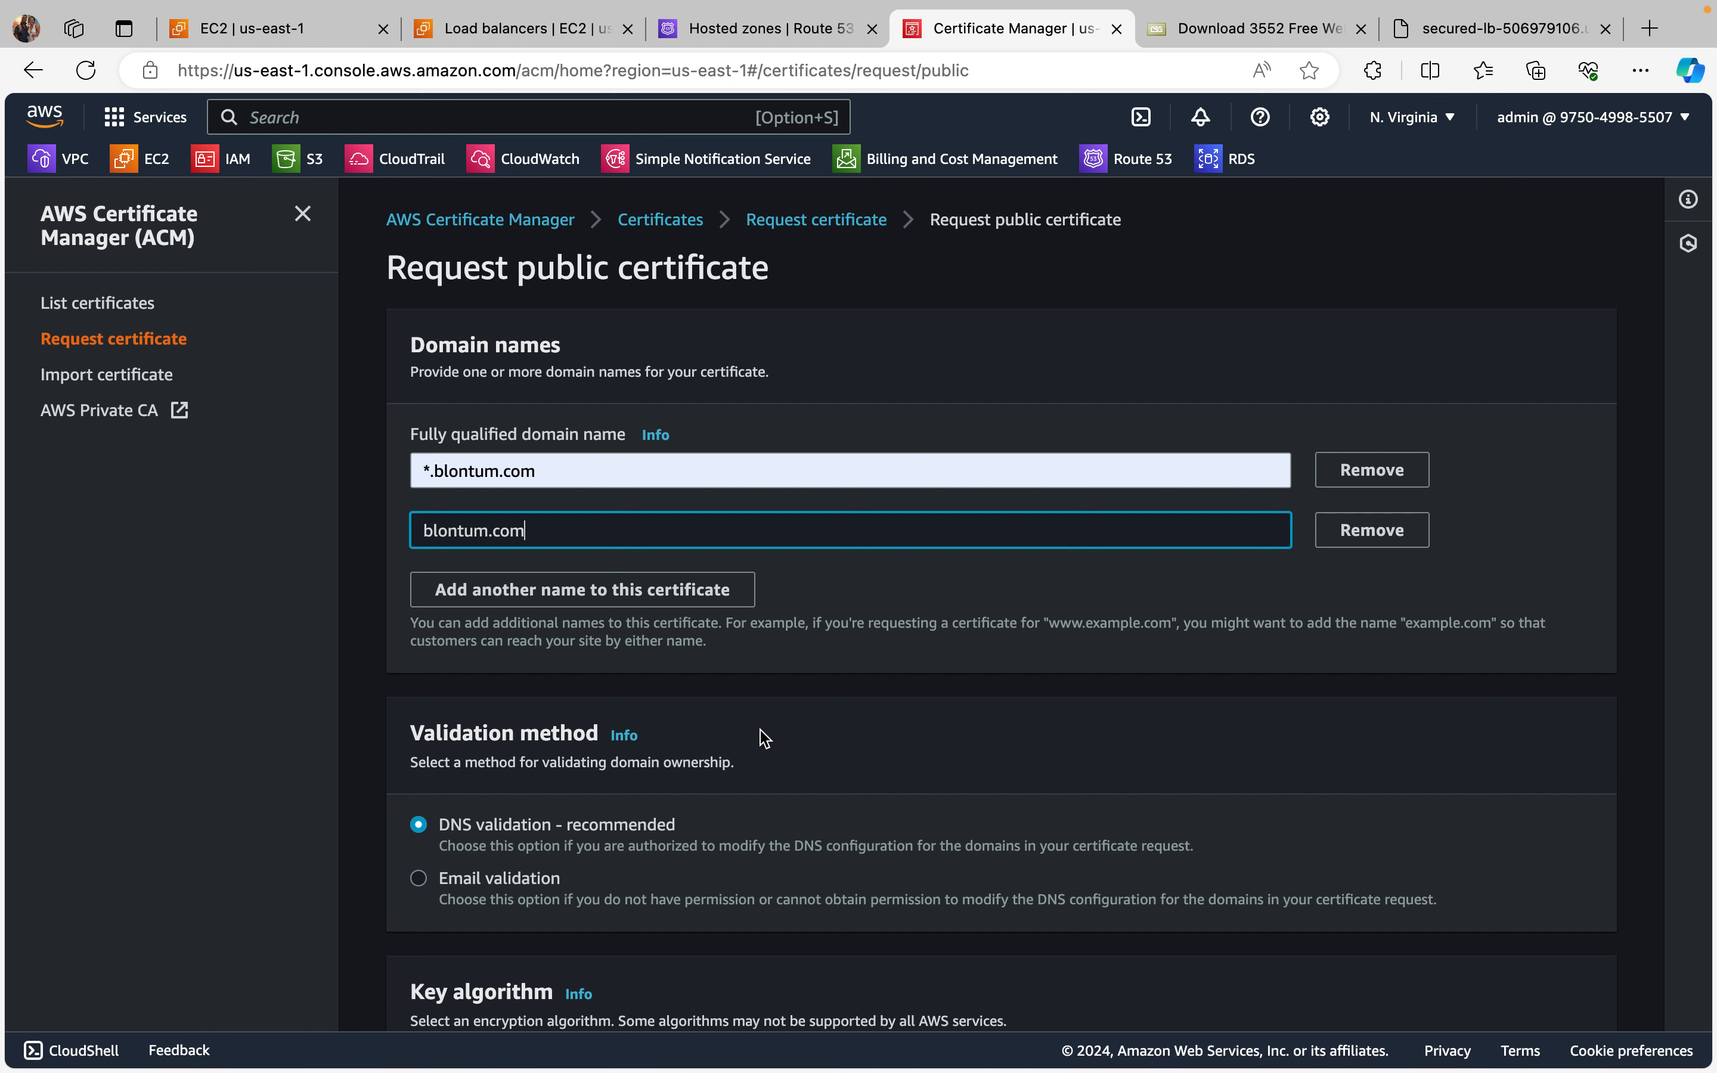
# Step: Review the certificate options and submit the request with DNS validation and the RSA 2048 key algorithm
pyautogui.scroll(-5, 764, 738)
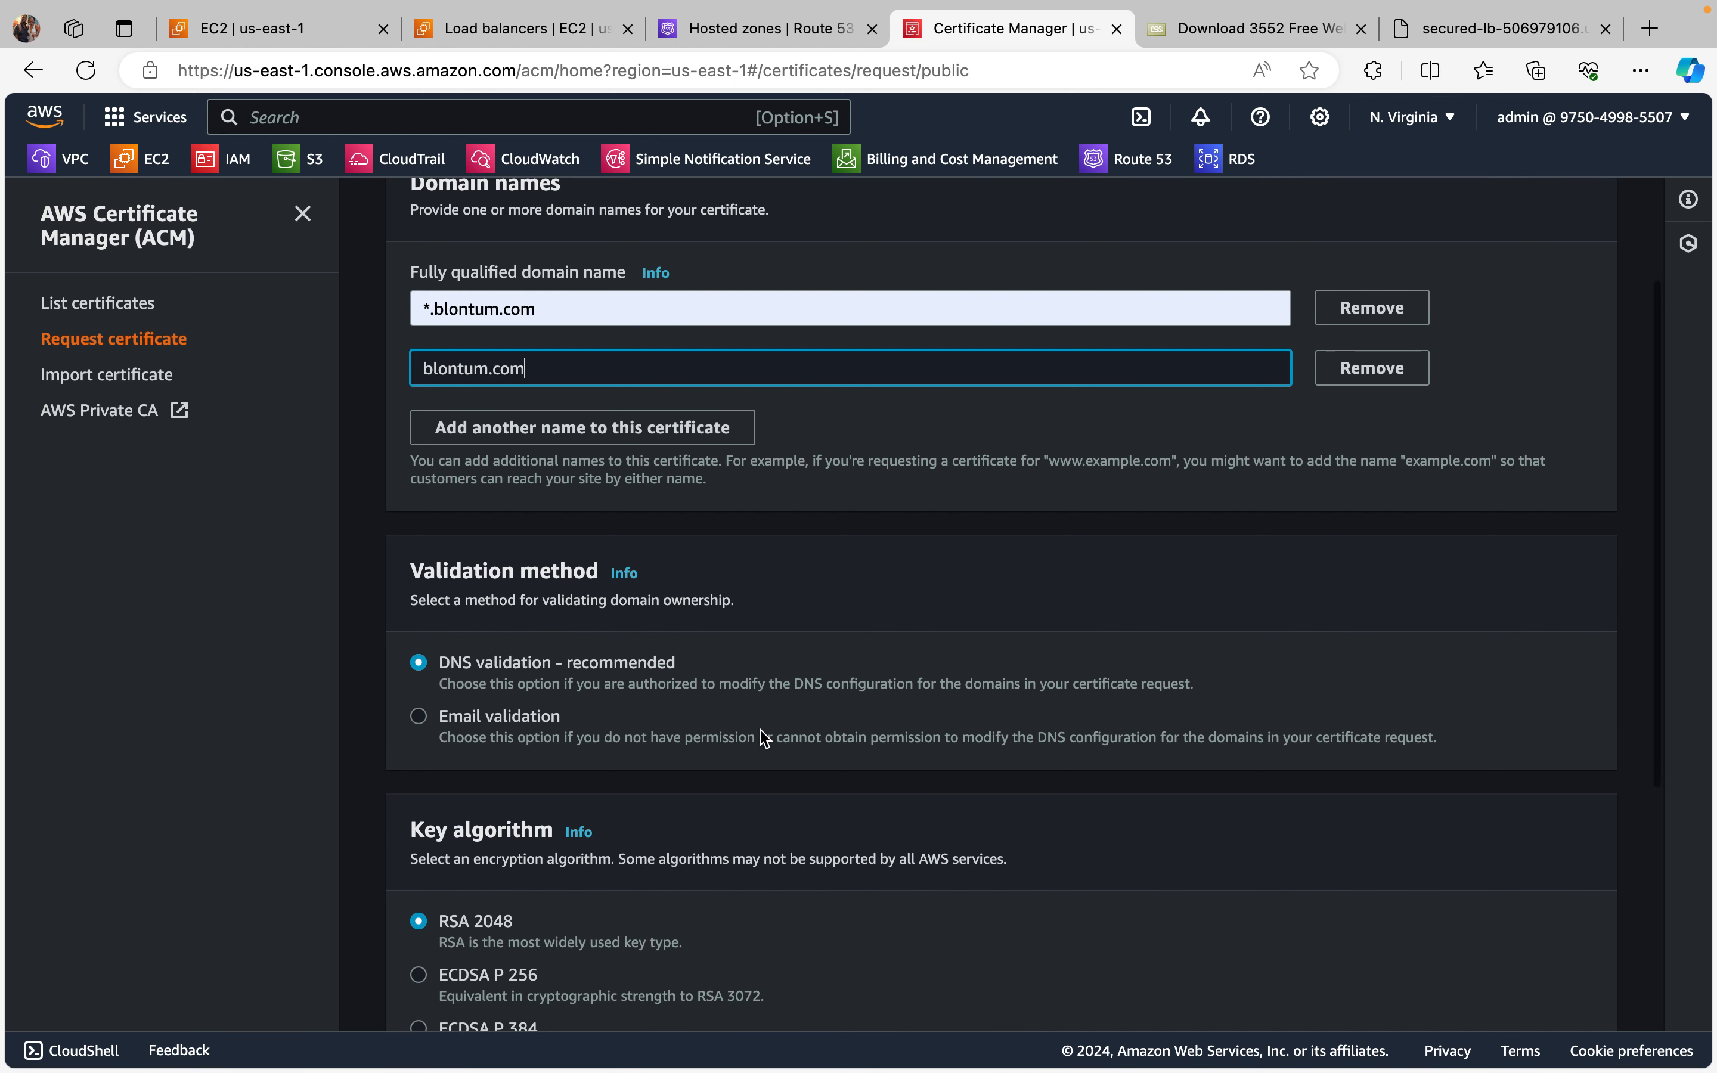
pyautogui.scroll(-2, 764, 738)
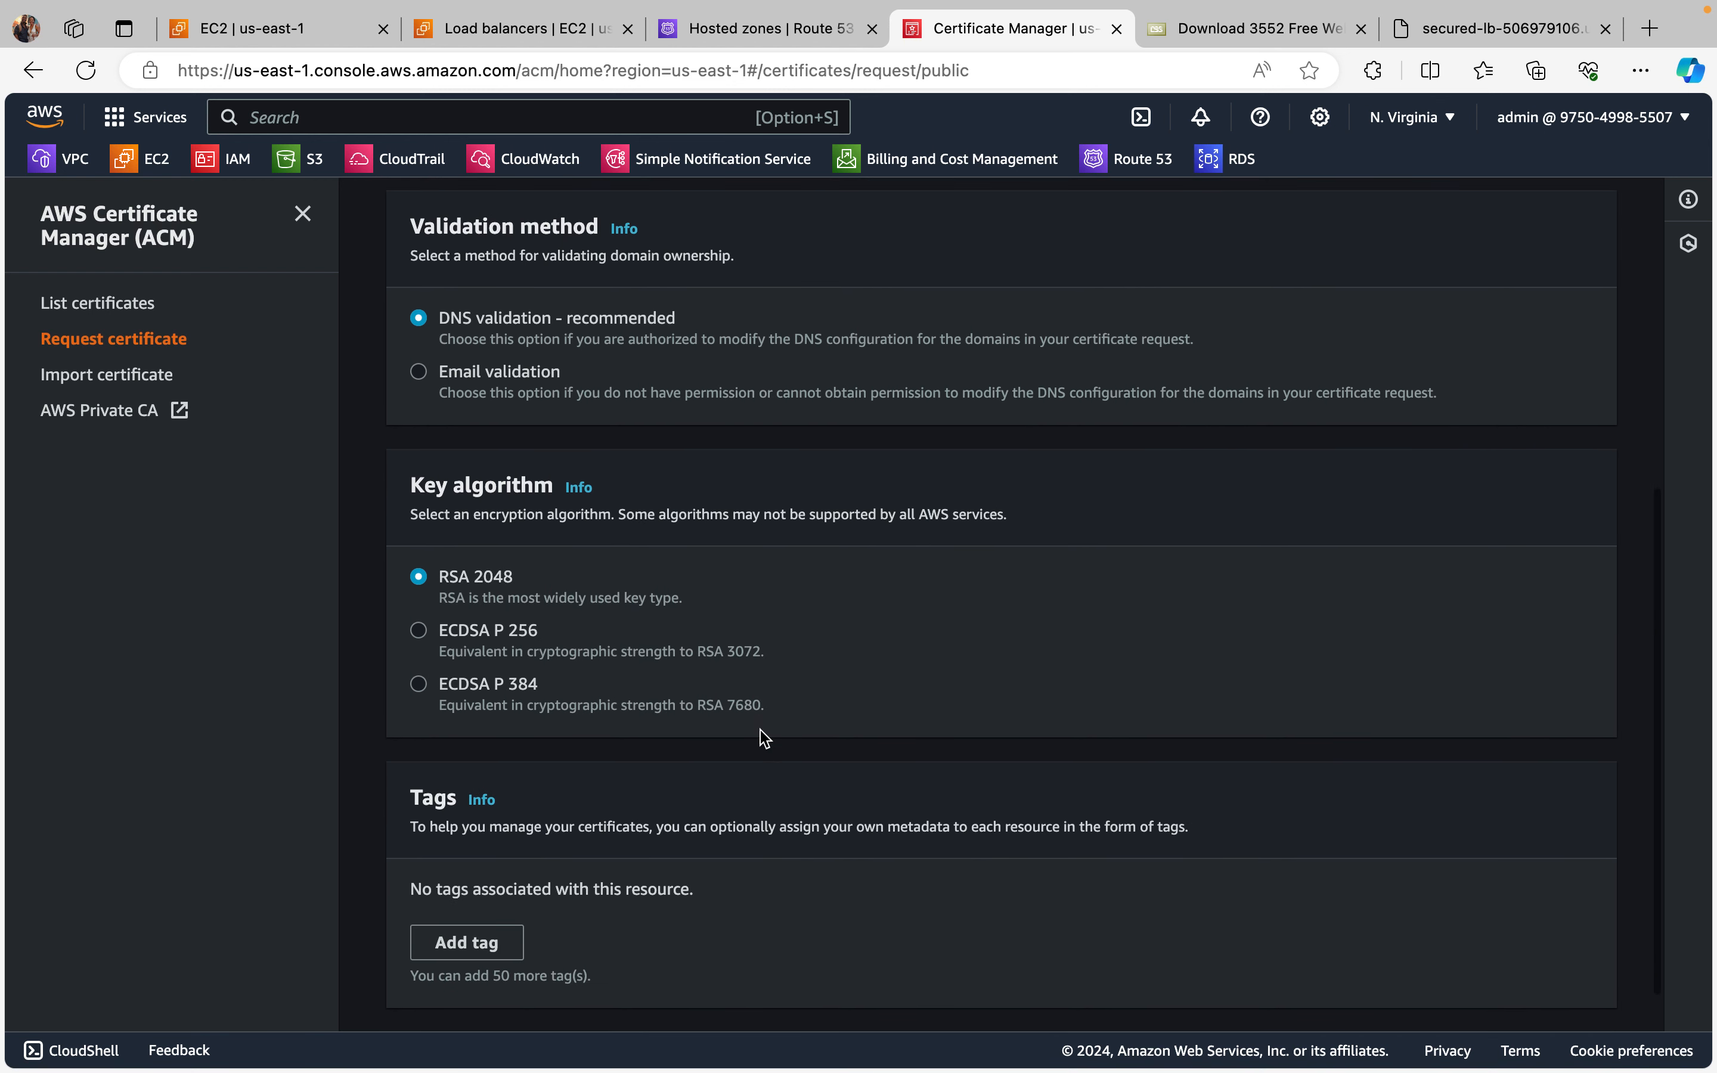
pyautogui.scroll(-1, 764, 738)
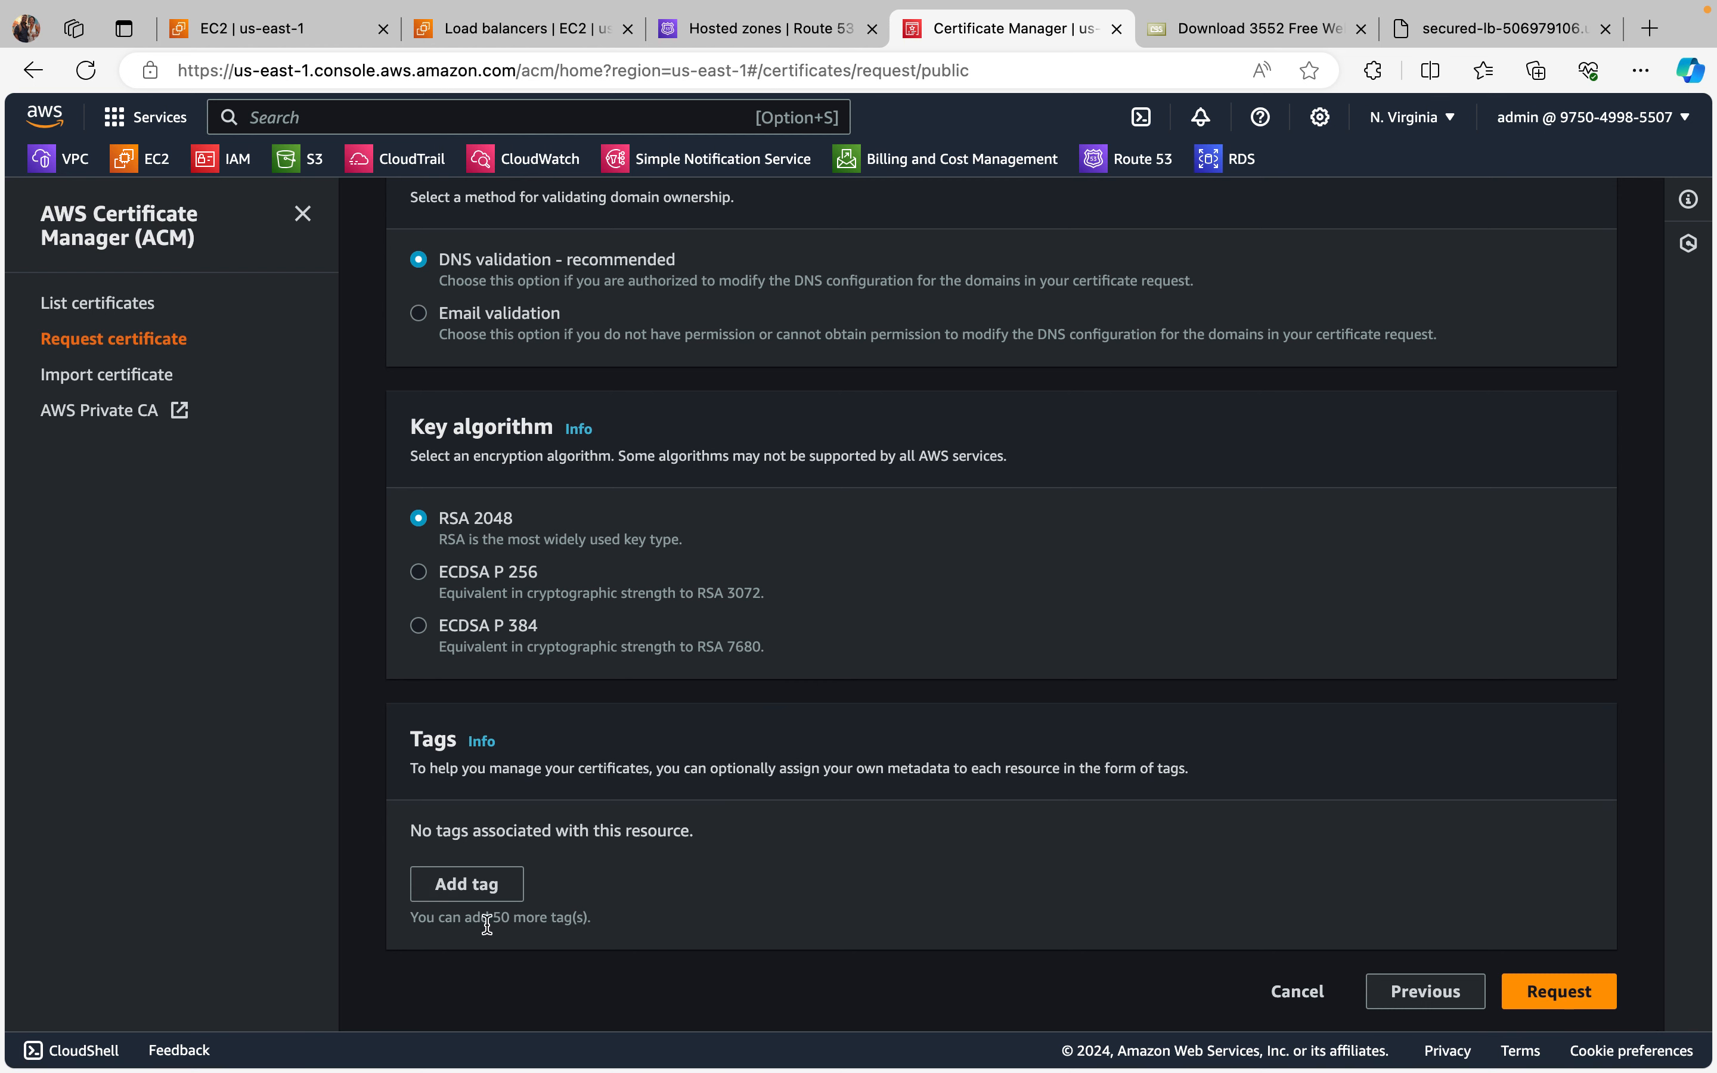
pyautogui.scroll(1, 710, 348)
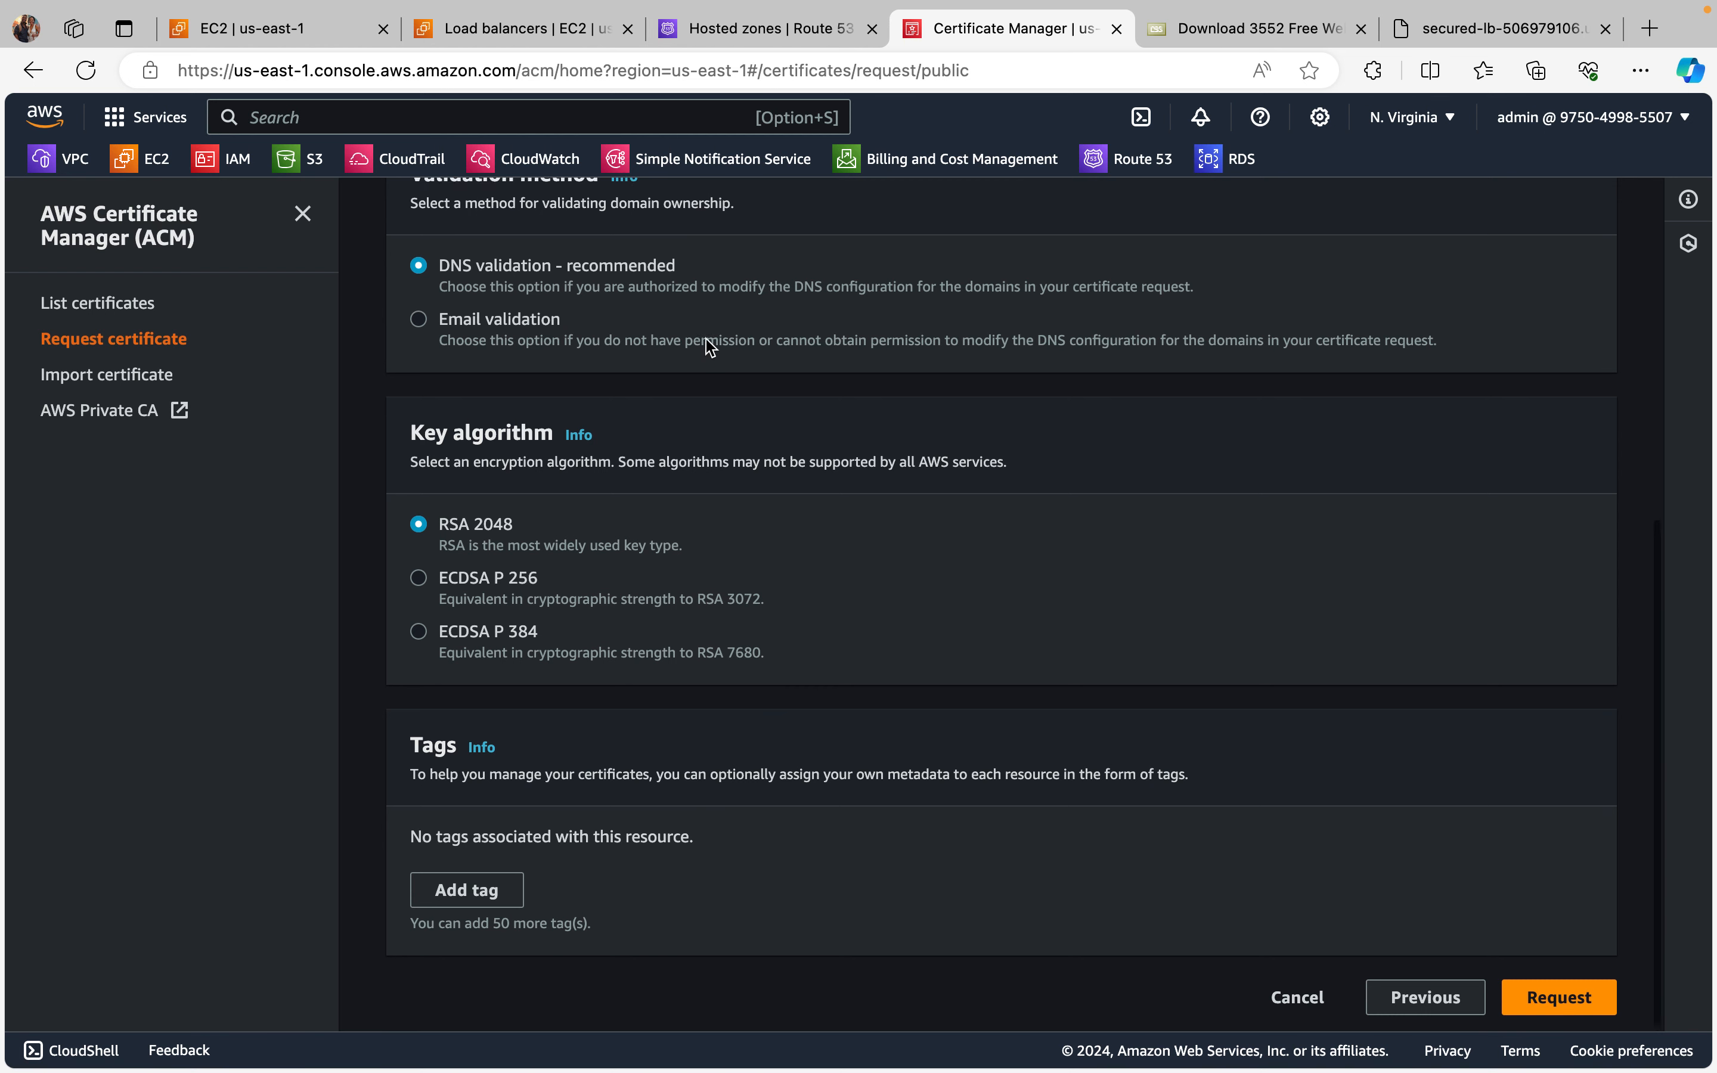
pyautogui.scroll(-1, 915, 372)
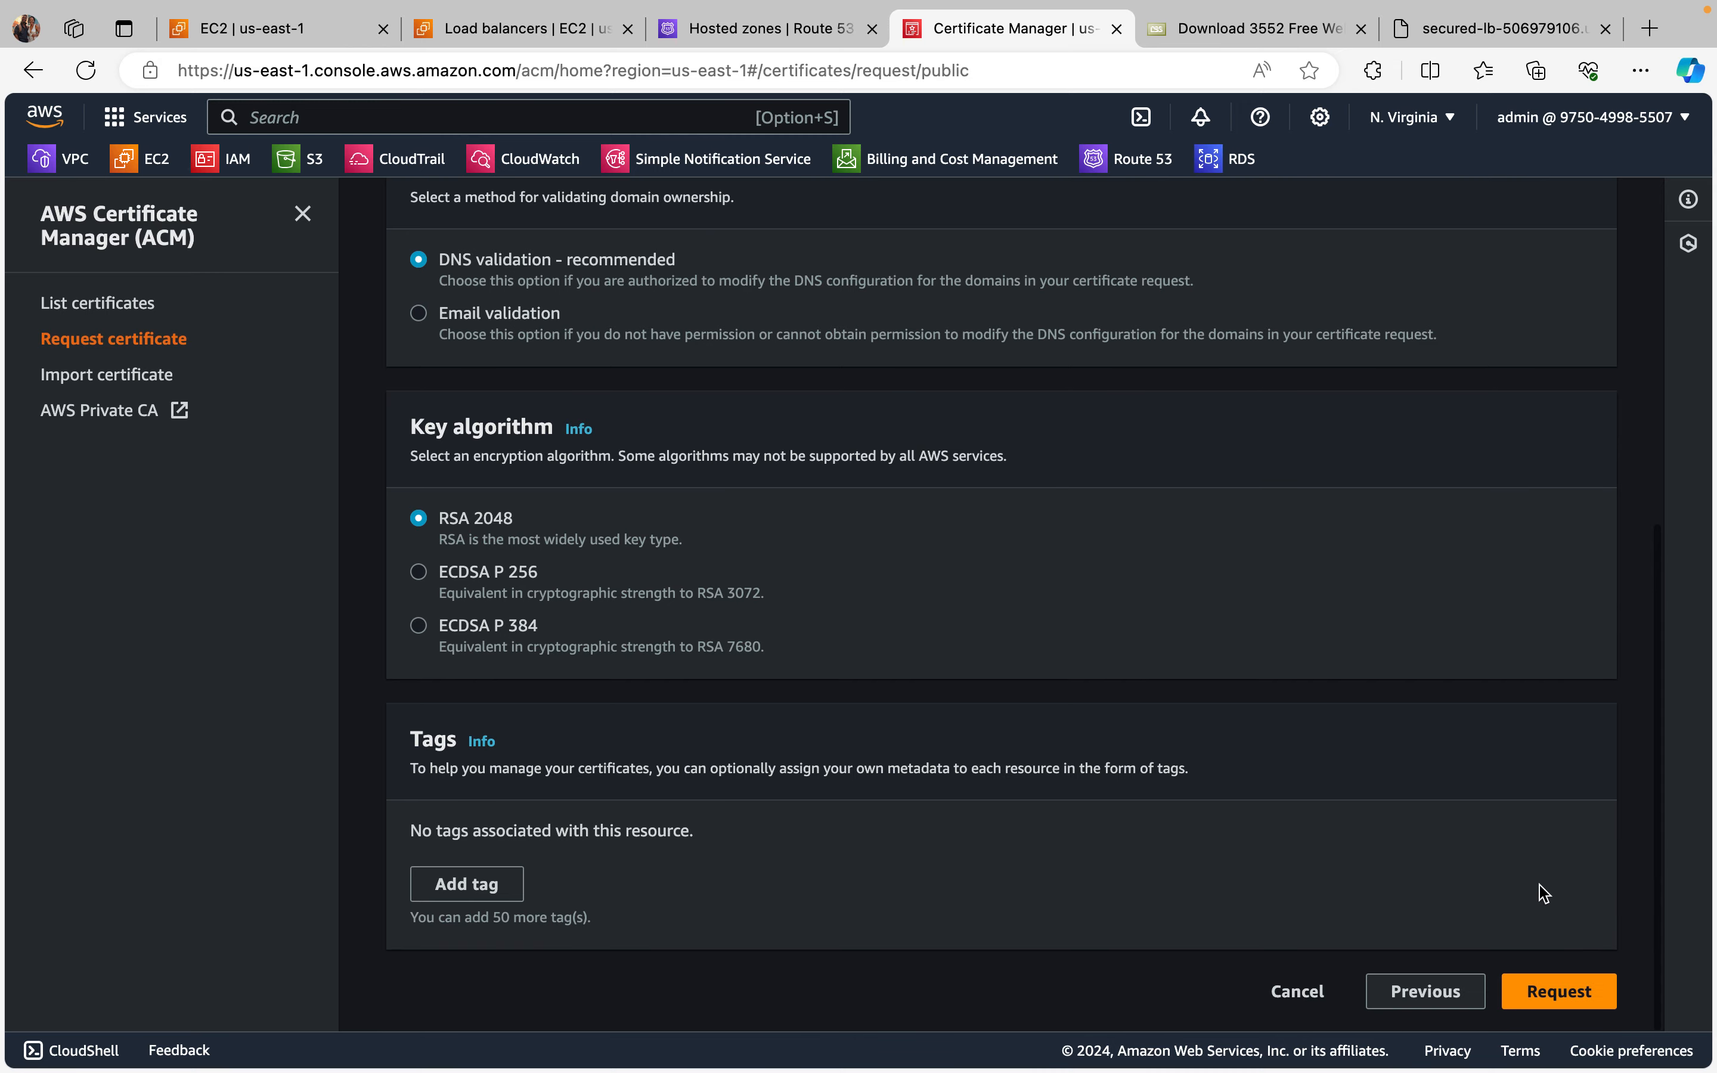
pyautogui.click(1560, 991)
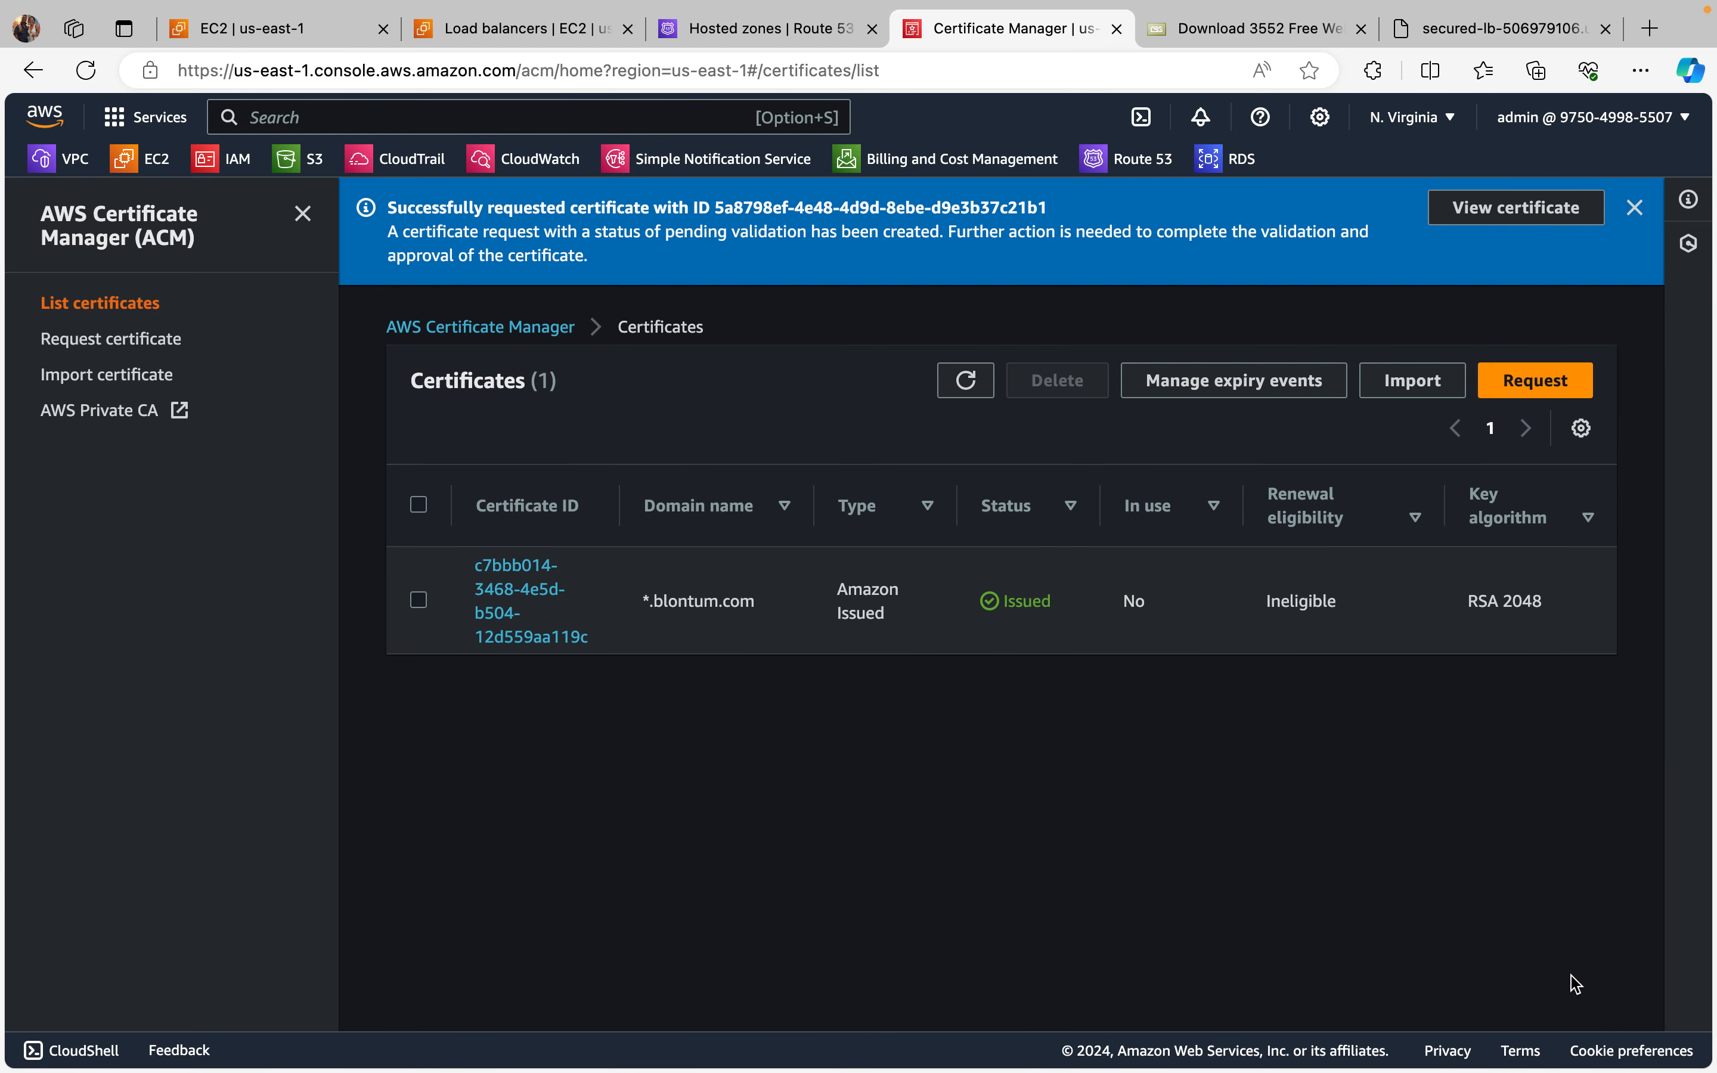
# Step: Refresh the certificate list, dismiss the request notification and check the new certificate's status
pyautogui.click(968, 381)
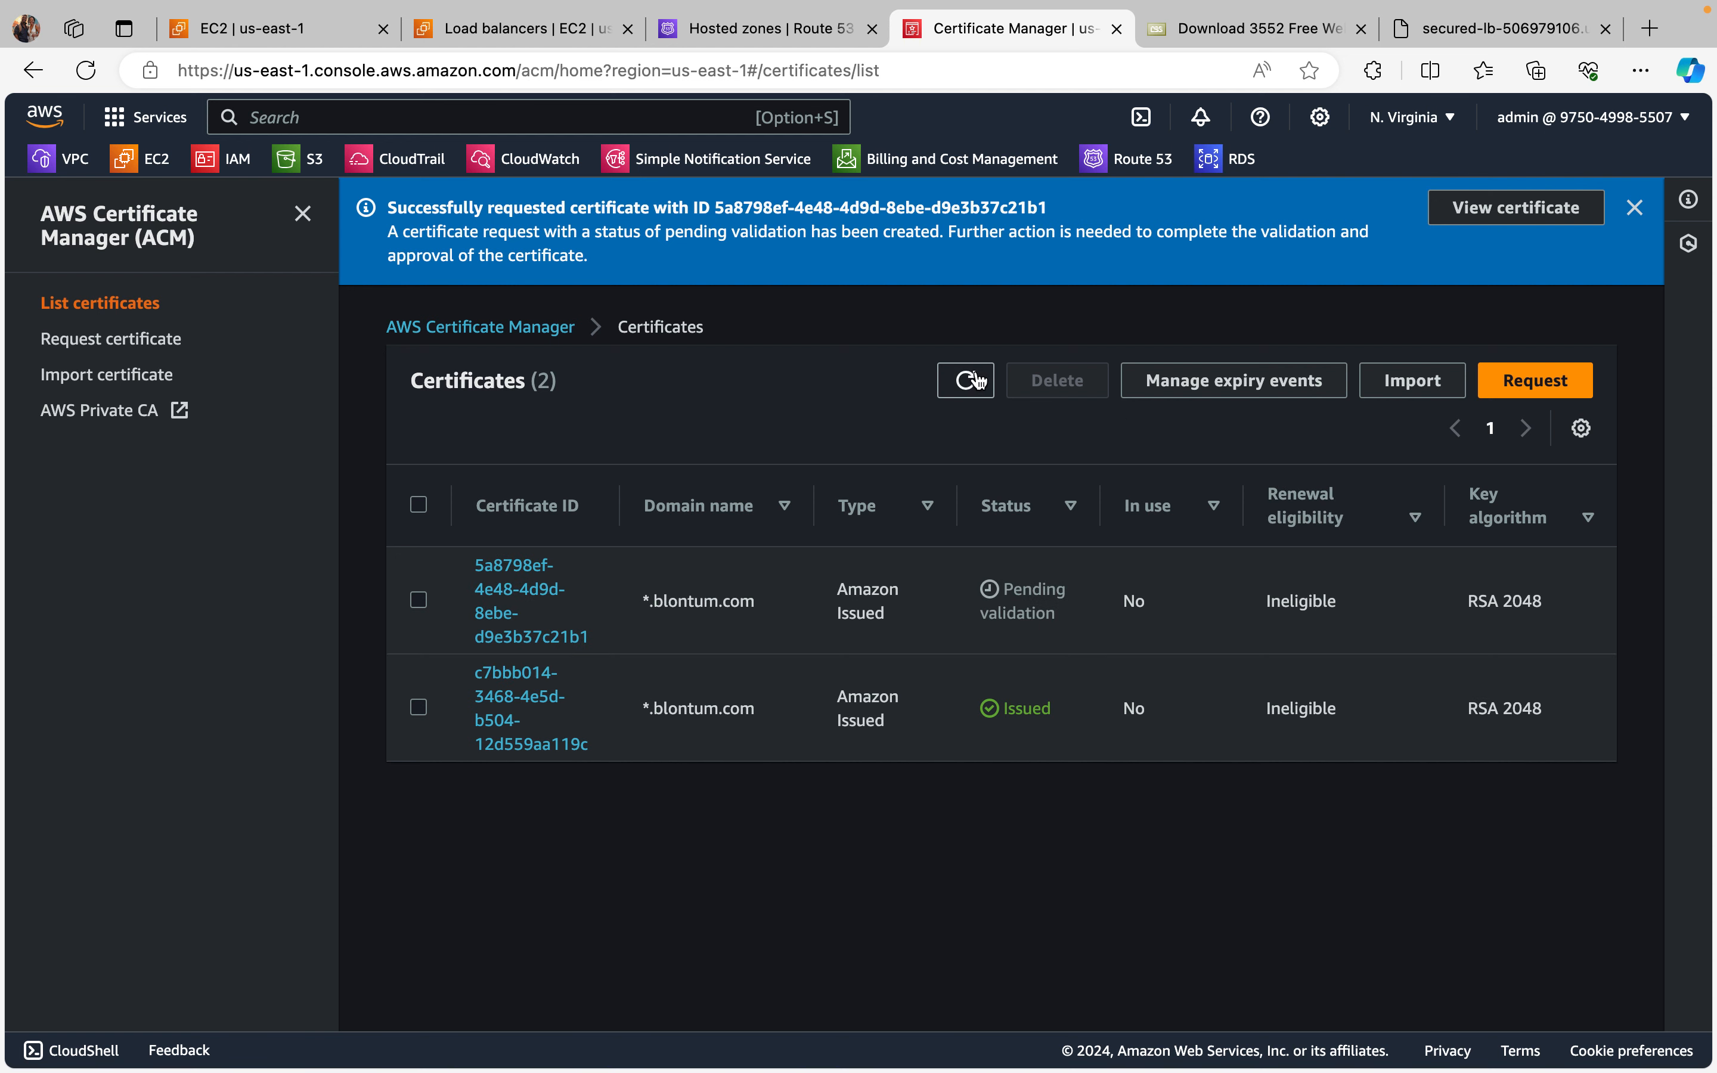
pyautogui.click(1635, 208)
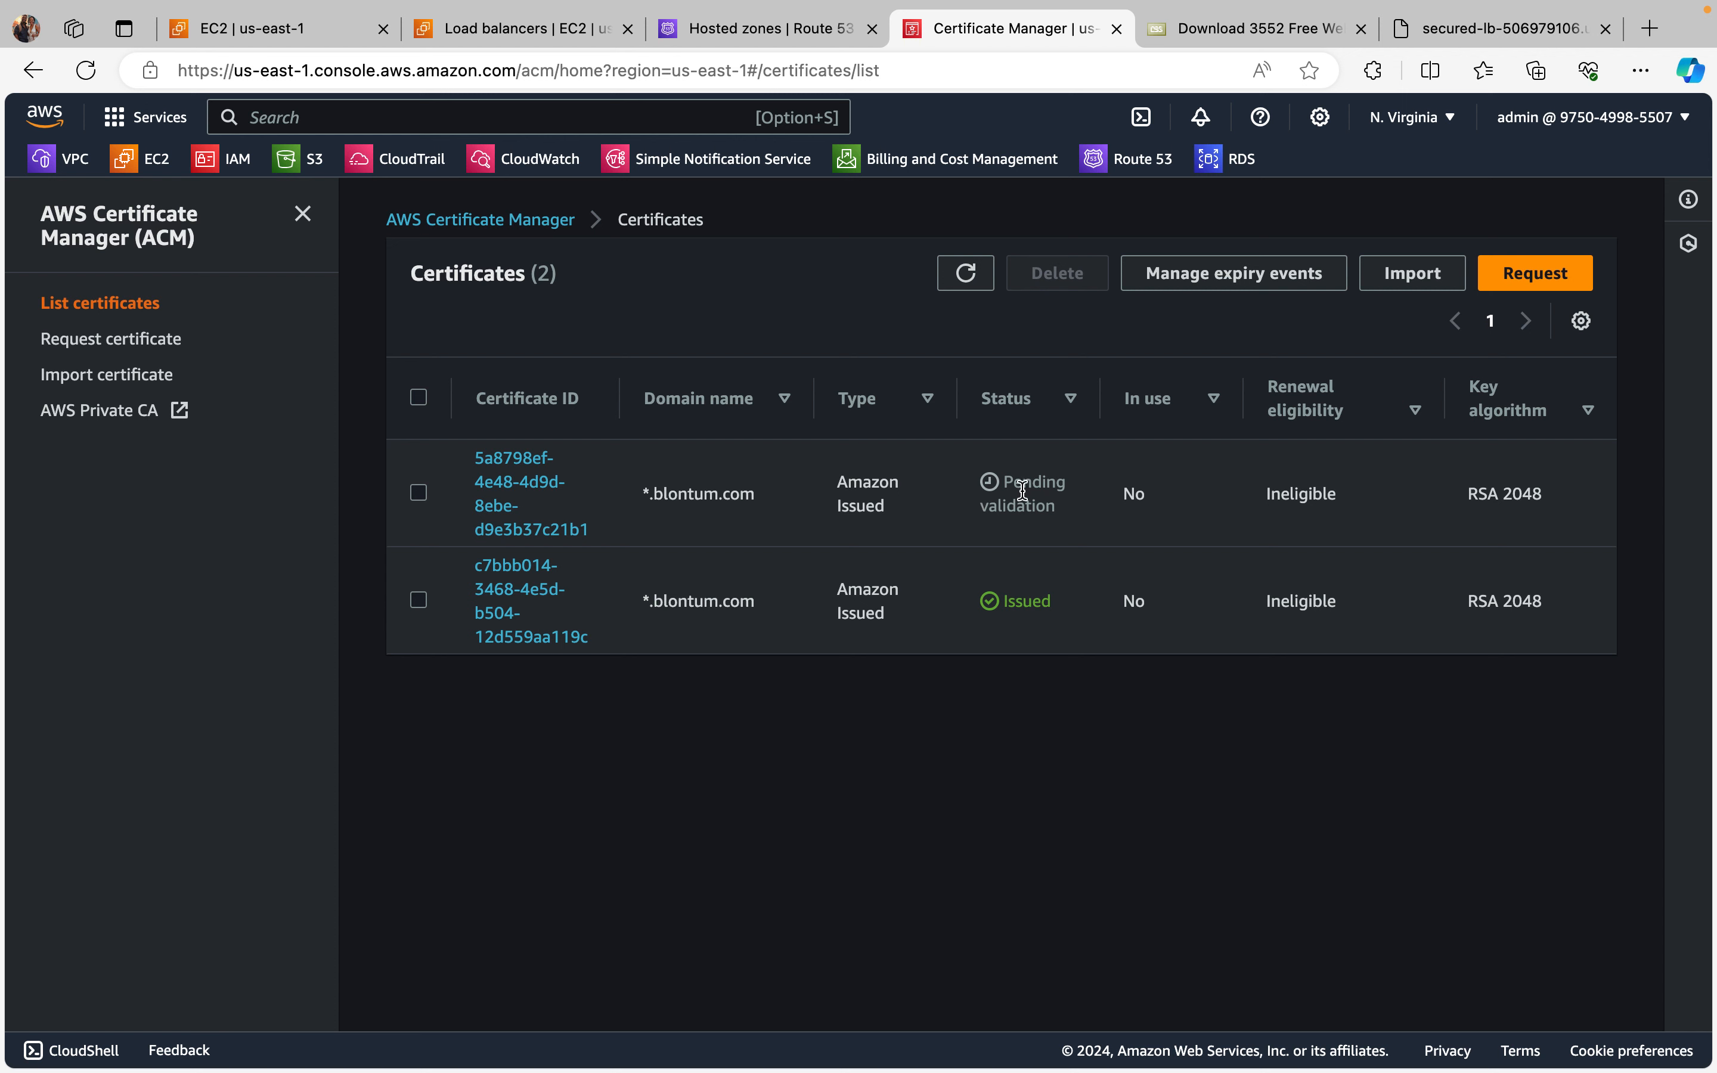
pyautogui.click(965, 276)
pyautogui.click(964, 279)
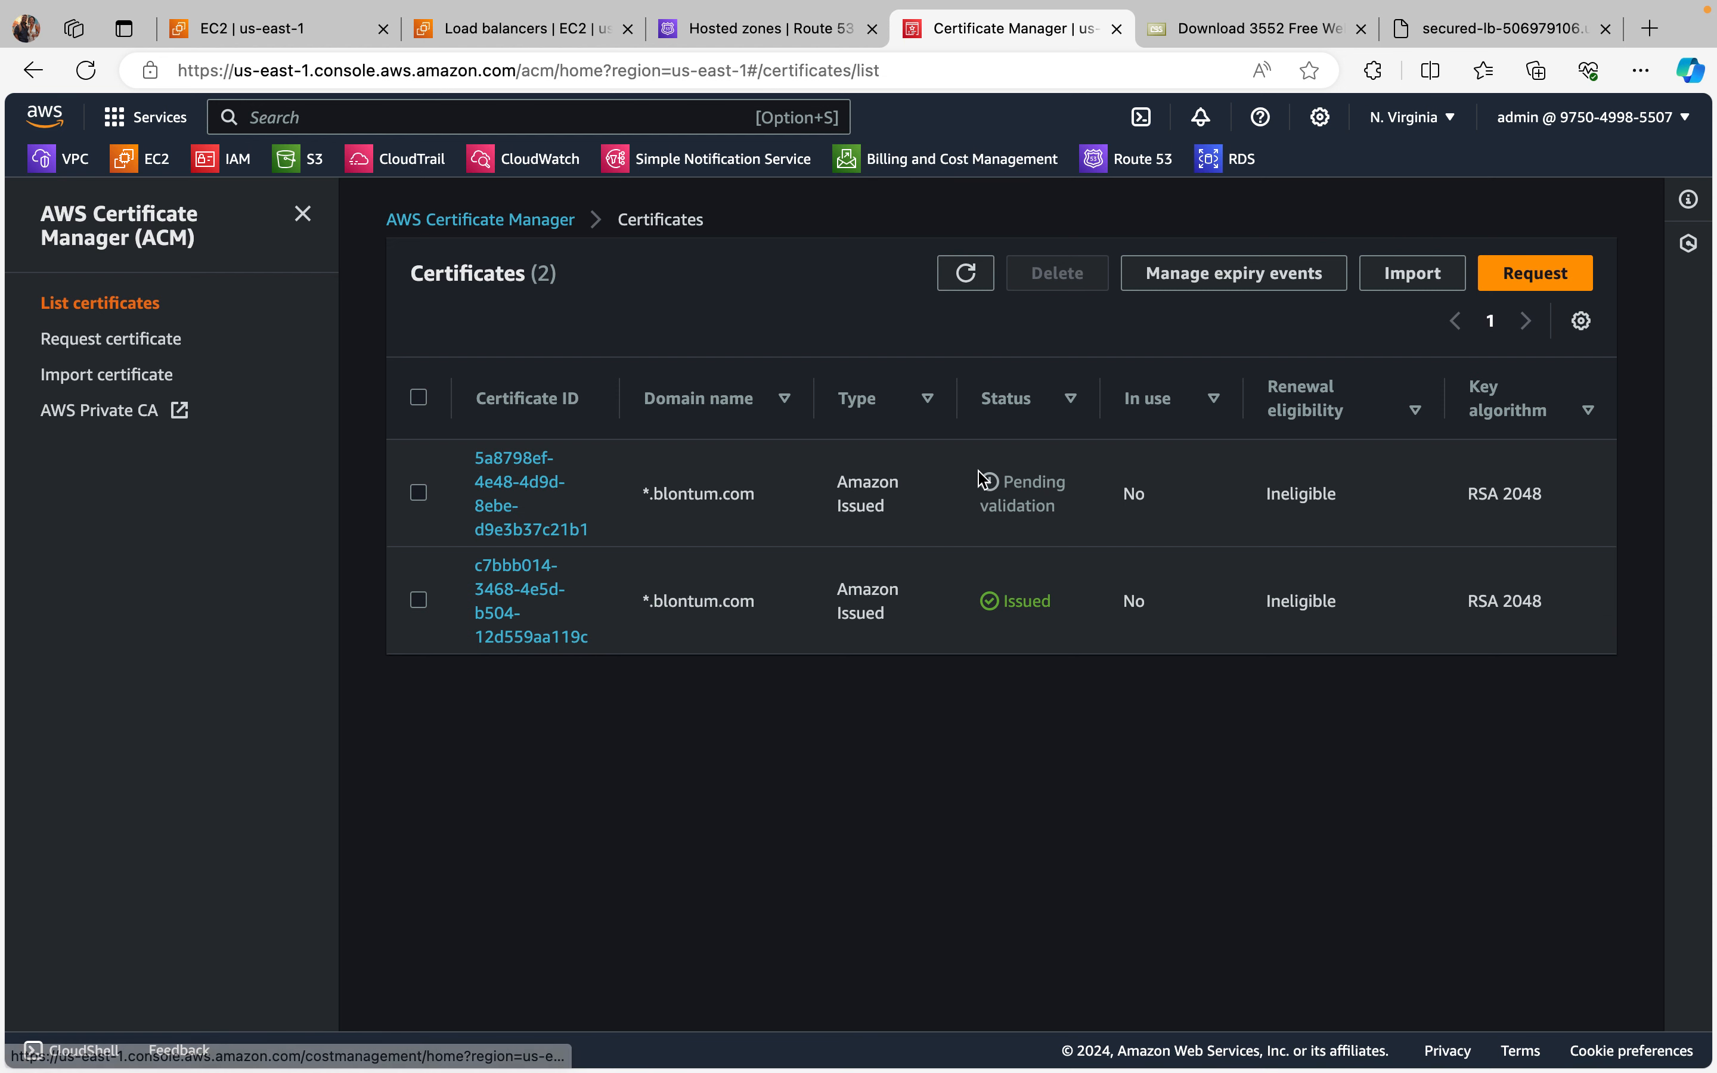
# Step: Open the newly requested certificate, review the Route 53 DNS records offered for its domains, and return to the certificate list
pyautogui.click(419, 493)
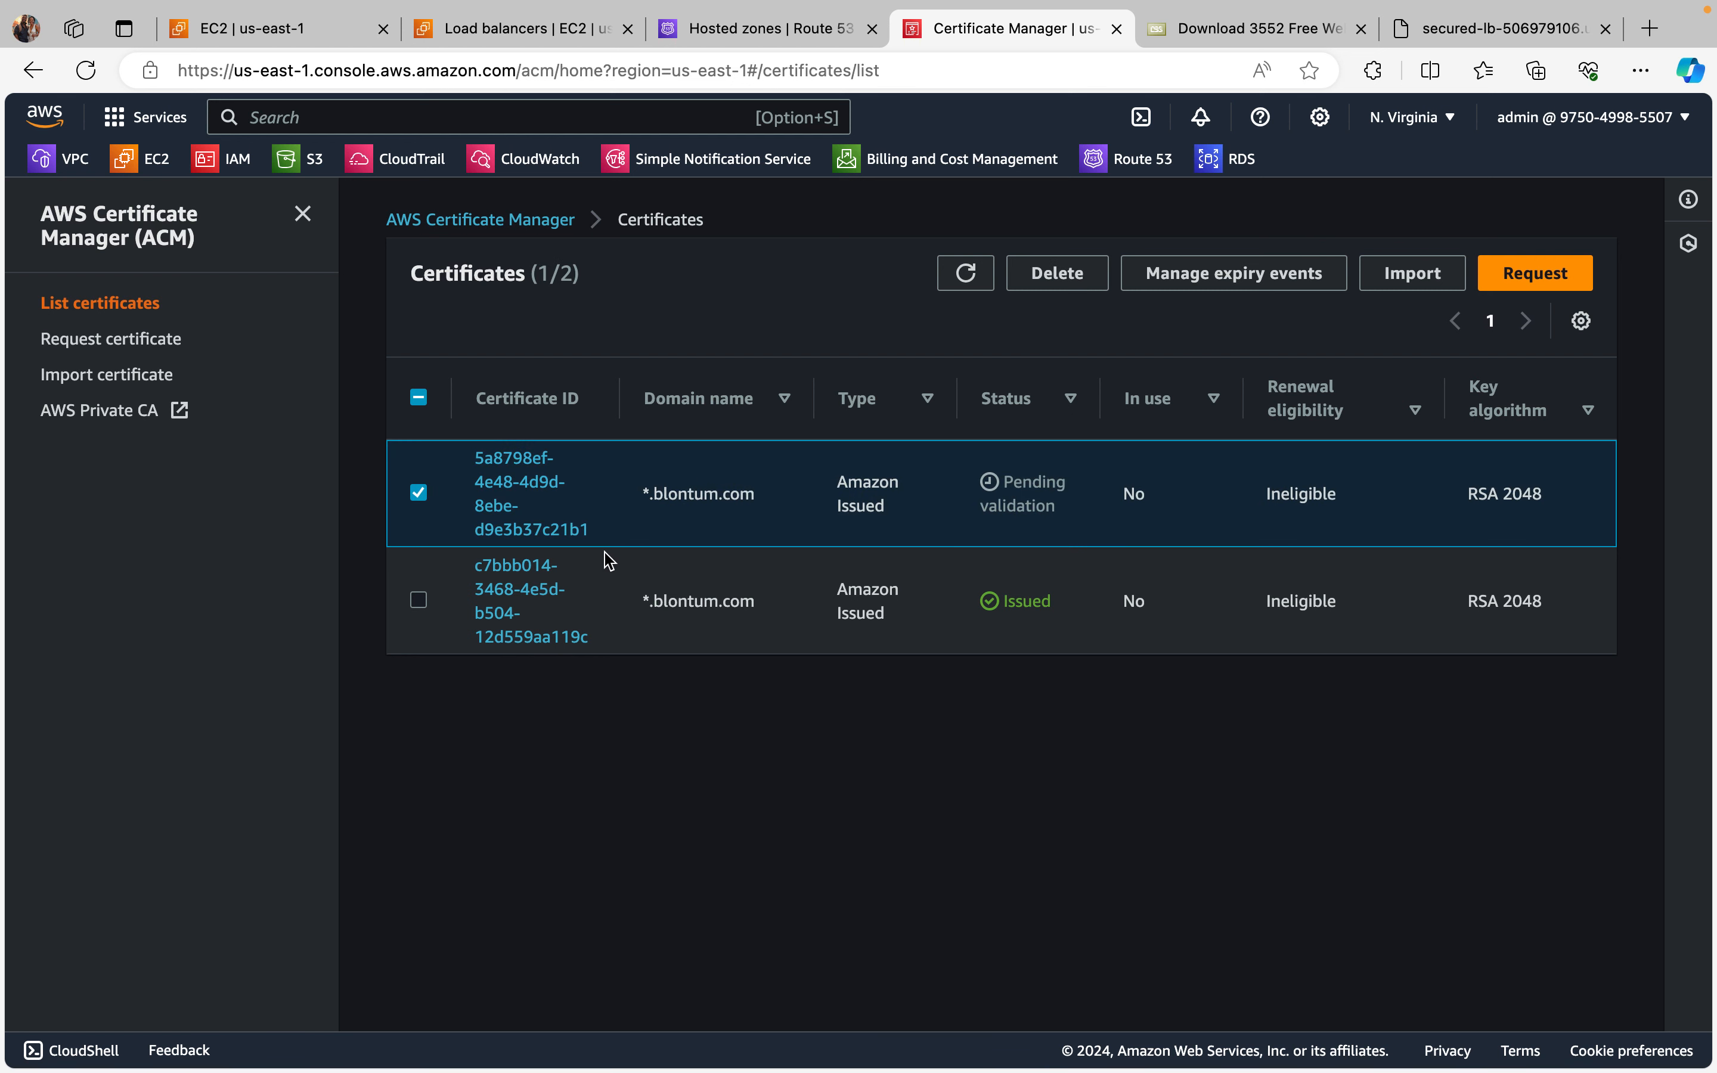
pyautogui.click(513, 500)
pyautogui.scroll(-3, 857, 738)
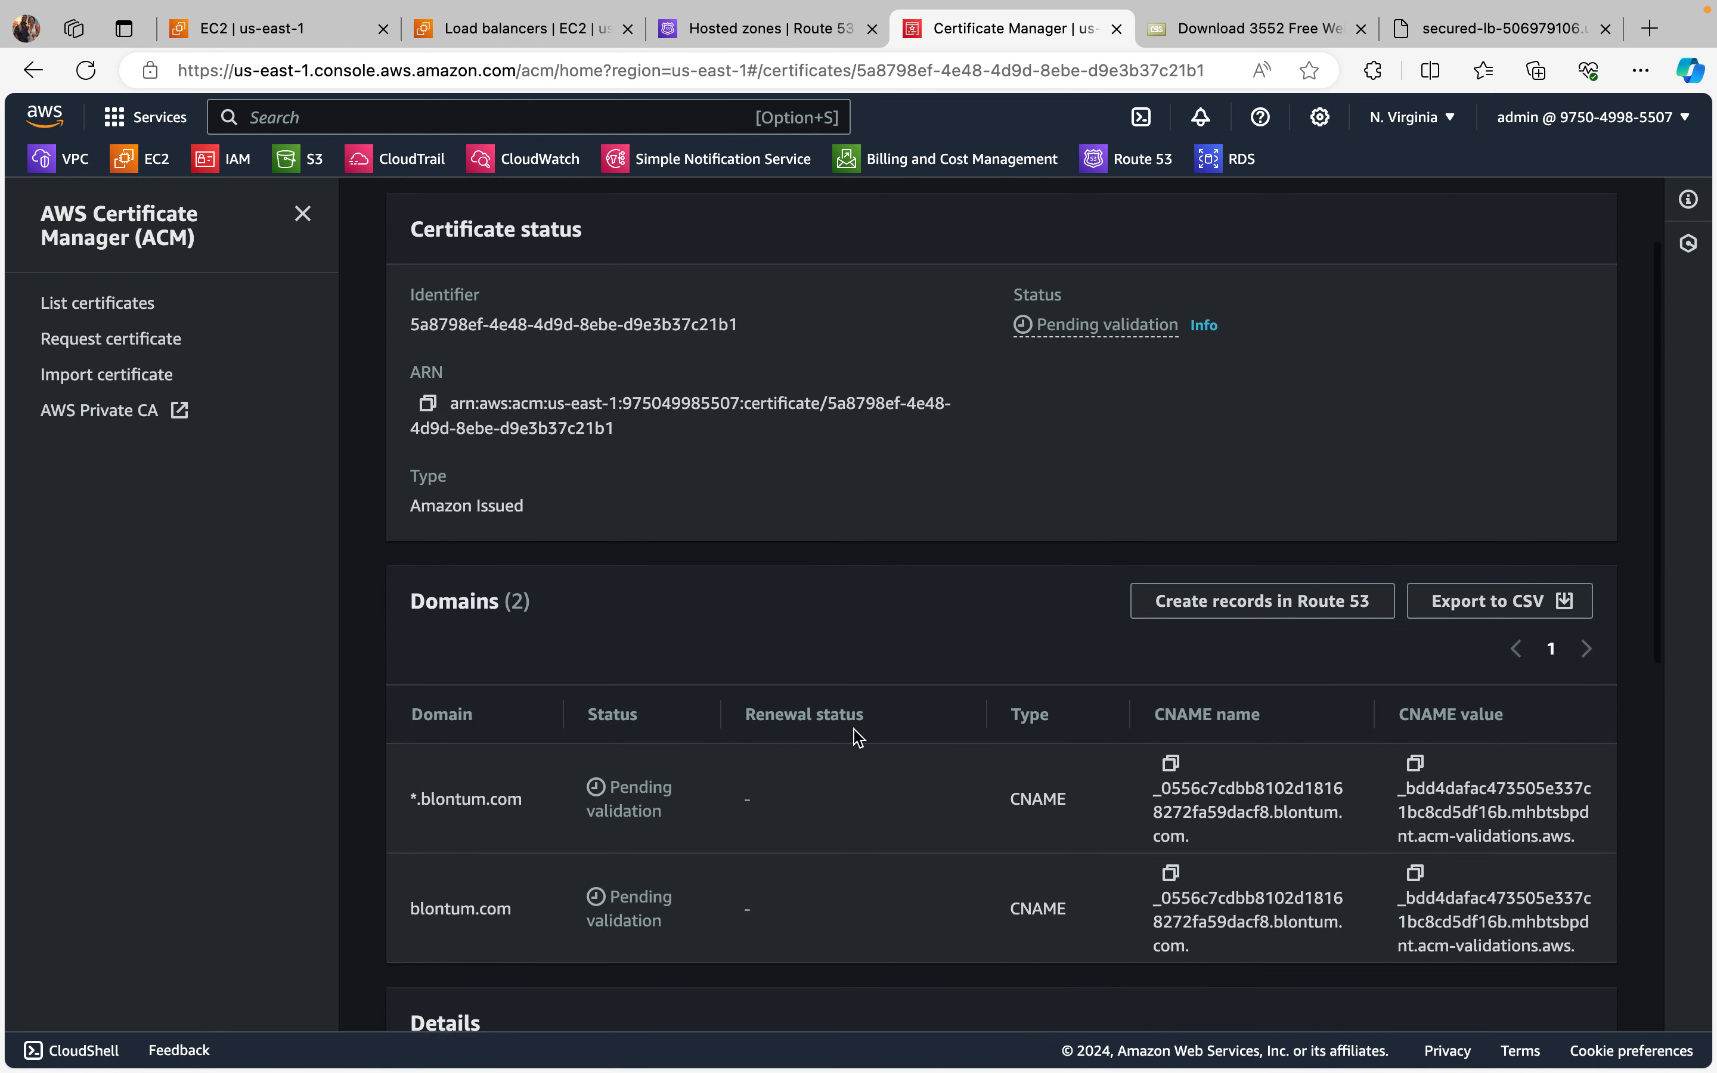
pyautogui.scroll(-3, 857, 738)
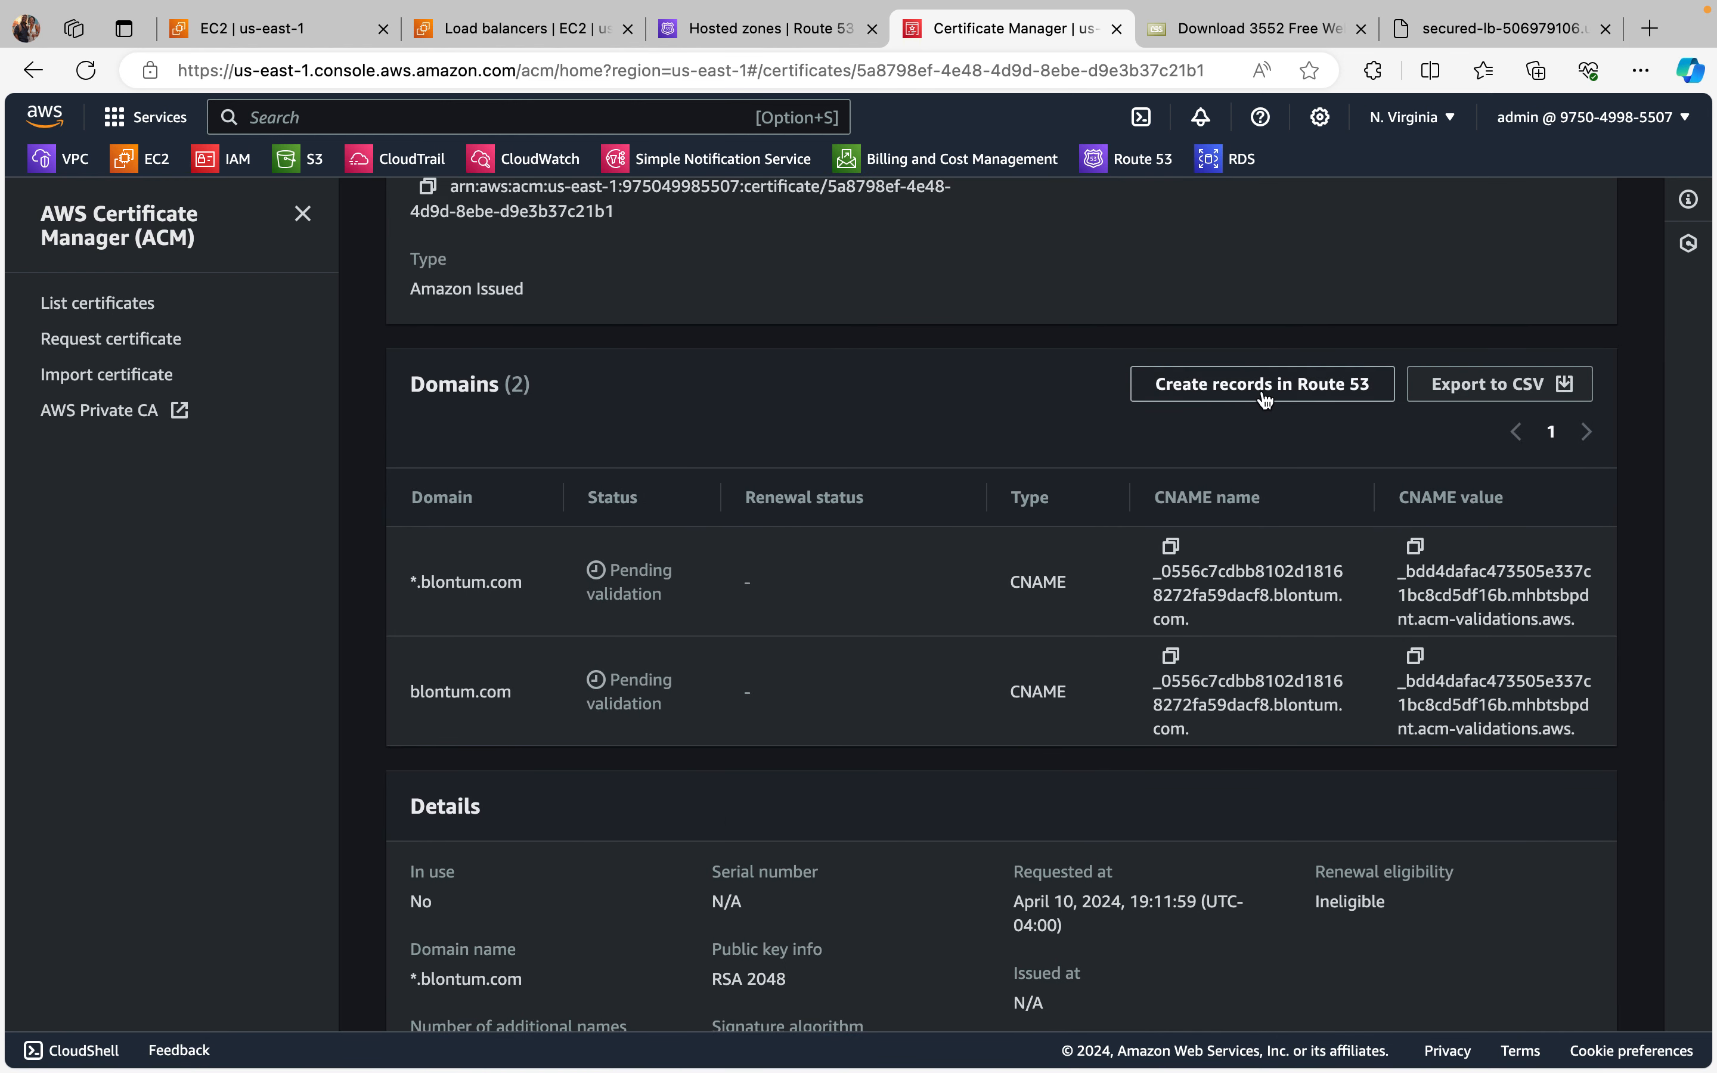
pyautogui.scroll(2, 1157, 475)
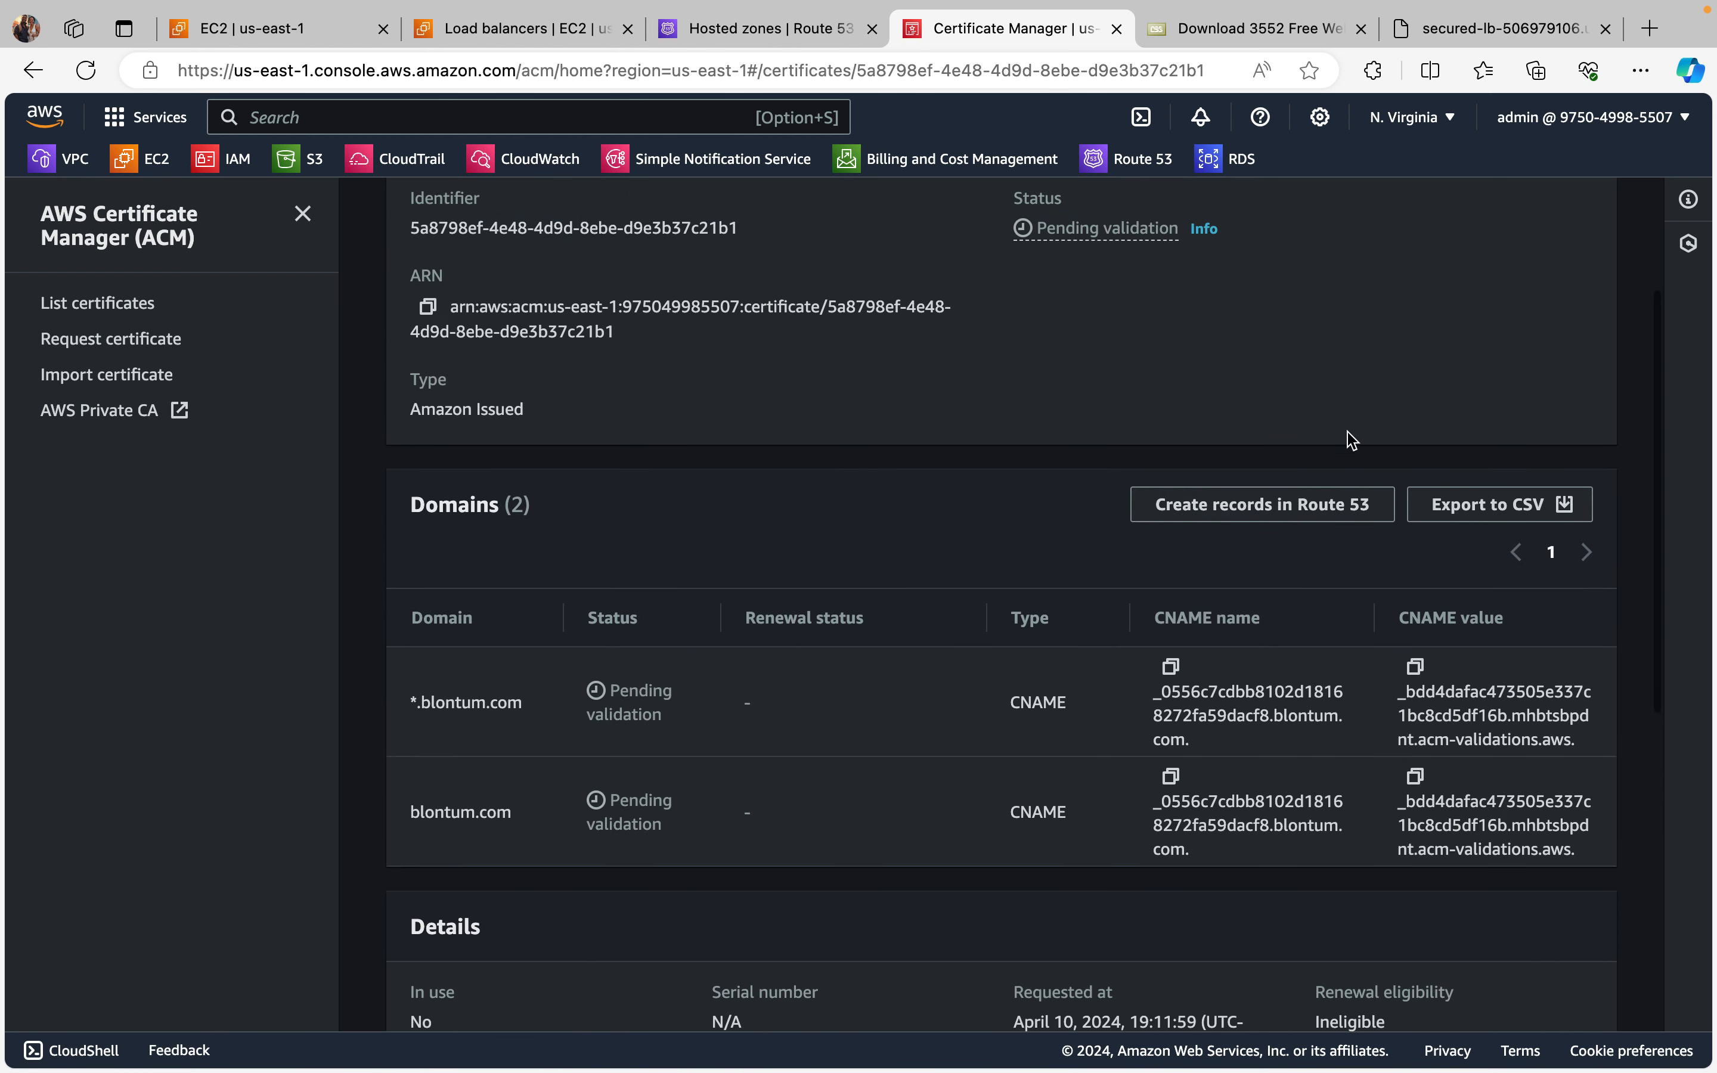
pyautogui.click(1260, 510)
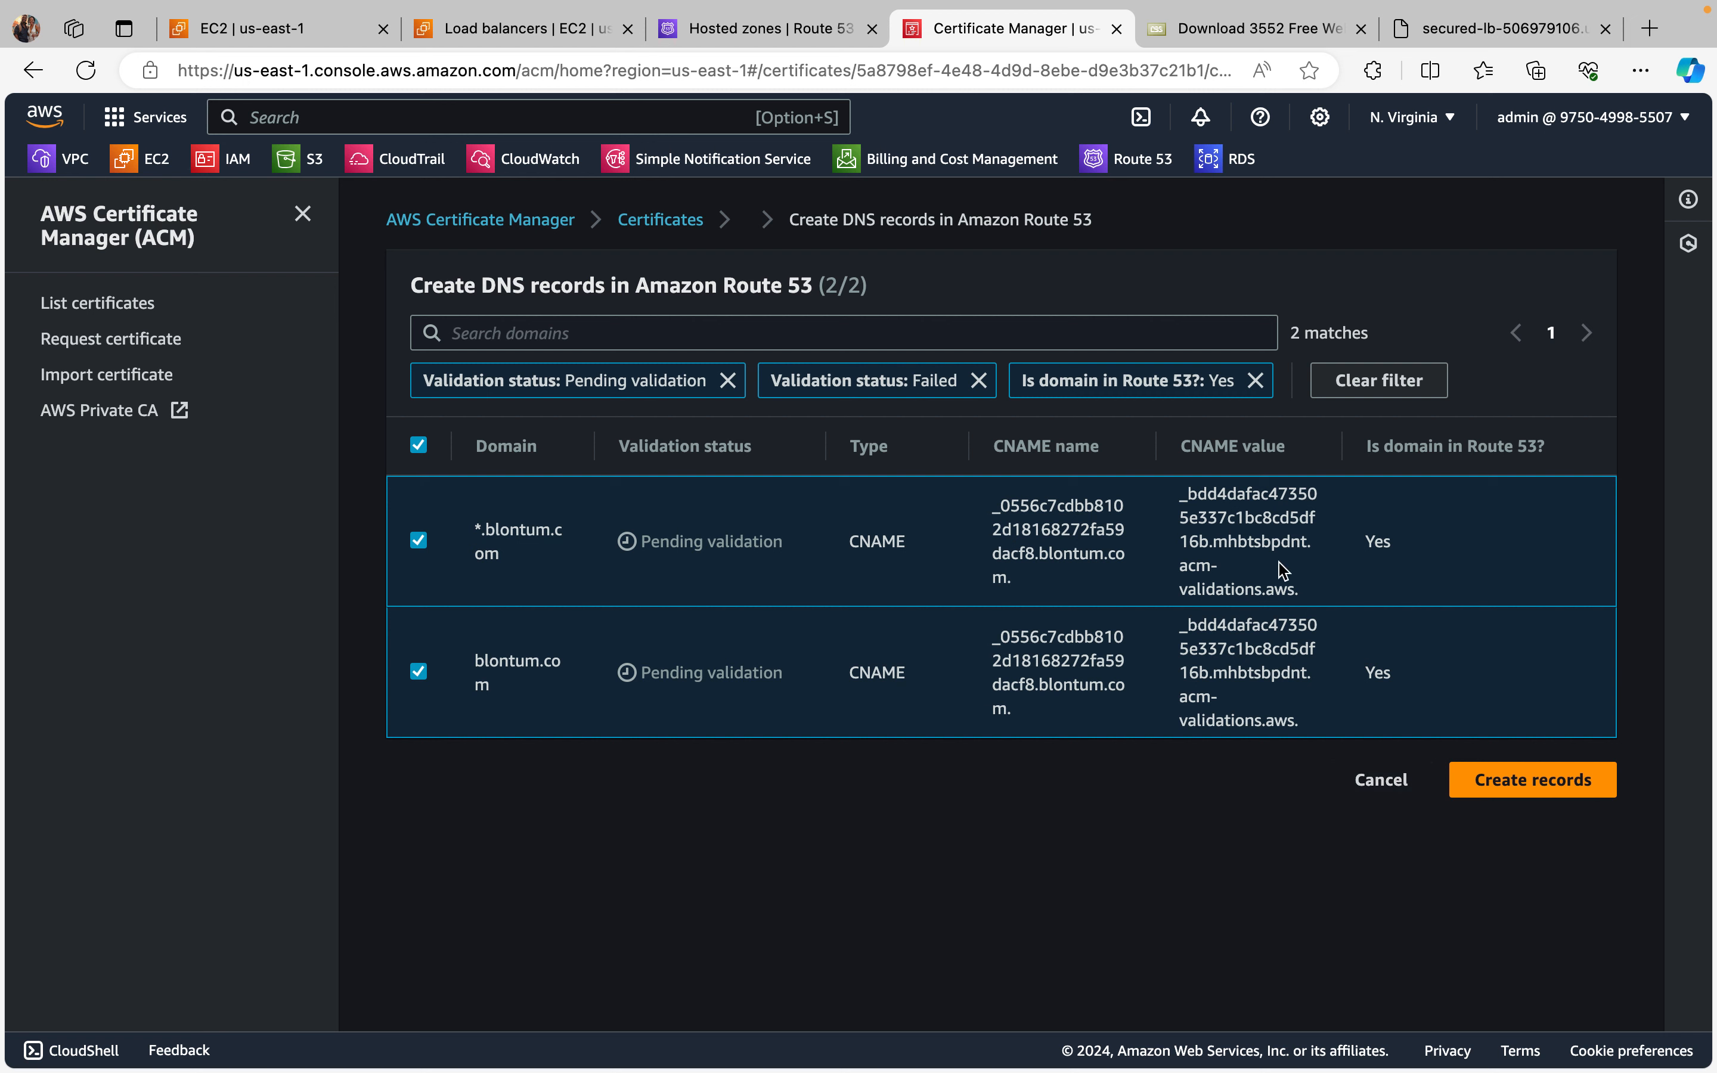
pyautogui.click(100, 304)
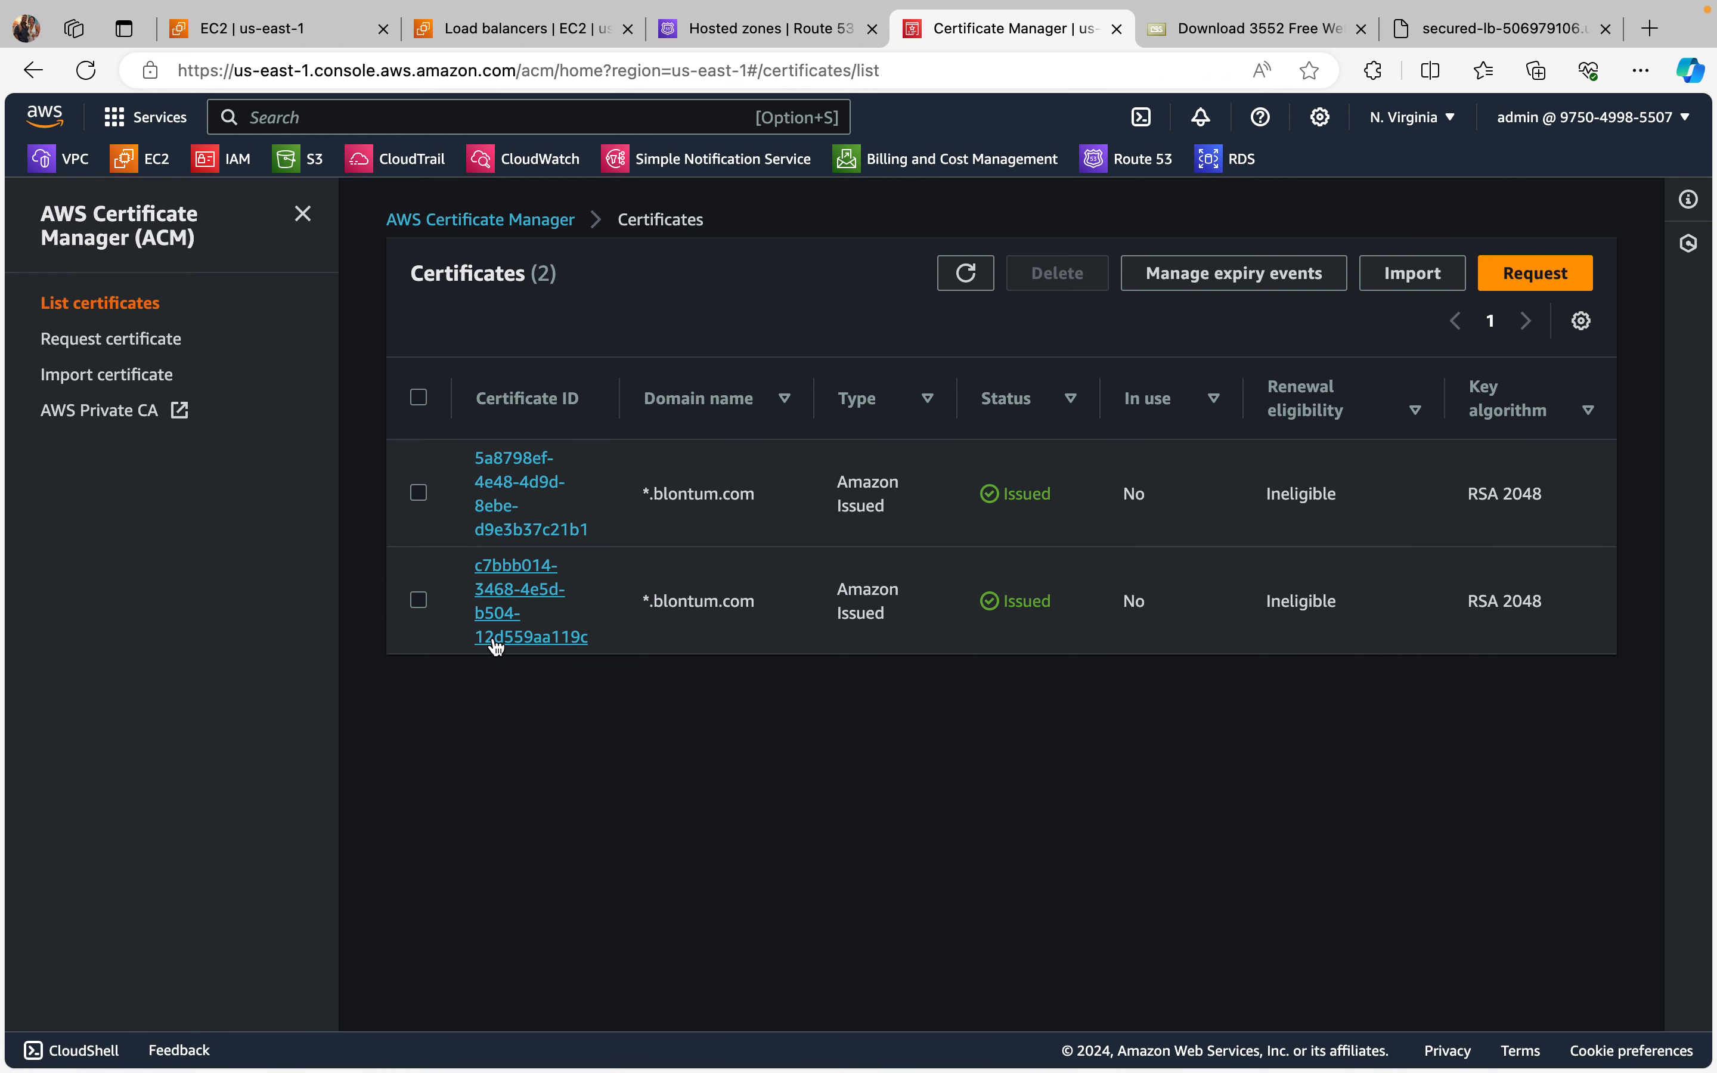
# Step: Permanently delete the older *.blontum.com certificate, confirming with "delete", refresh the list and dismiss the notification
pyautogui.click(419, 600)
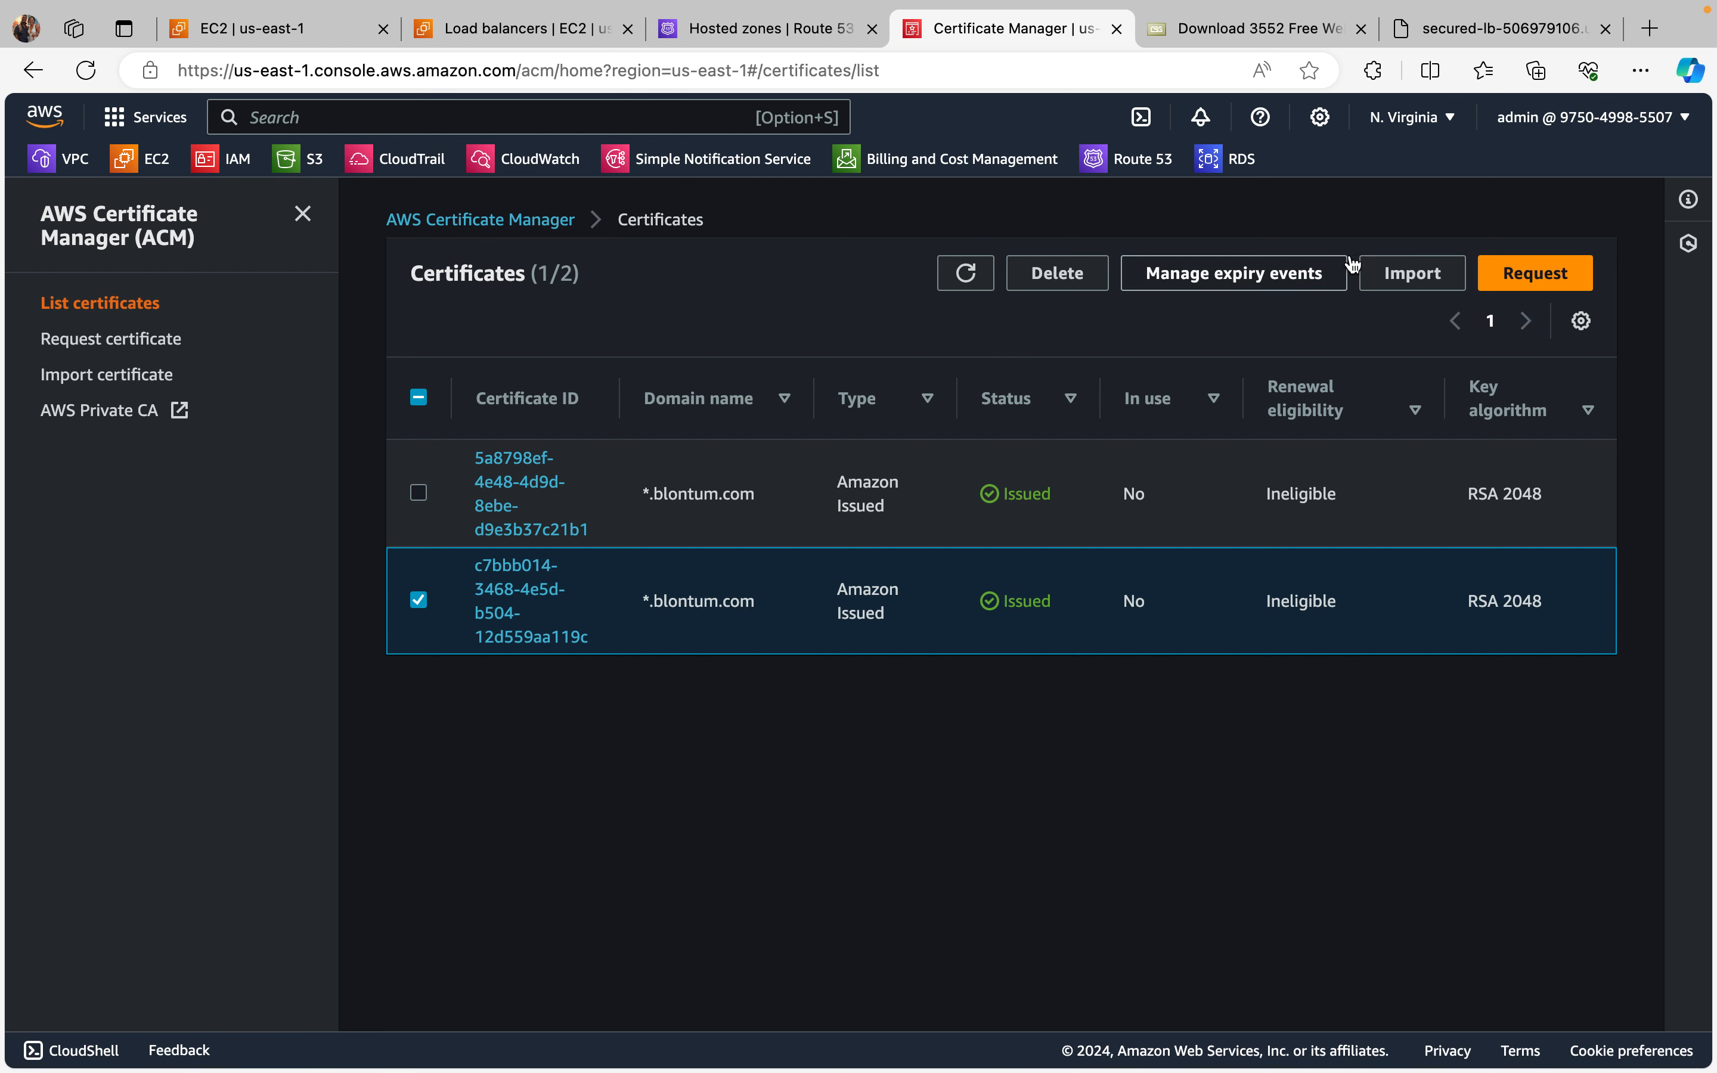
pyautogui.click(1072, 275)
pyautogui.click(762, 382)
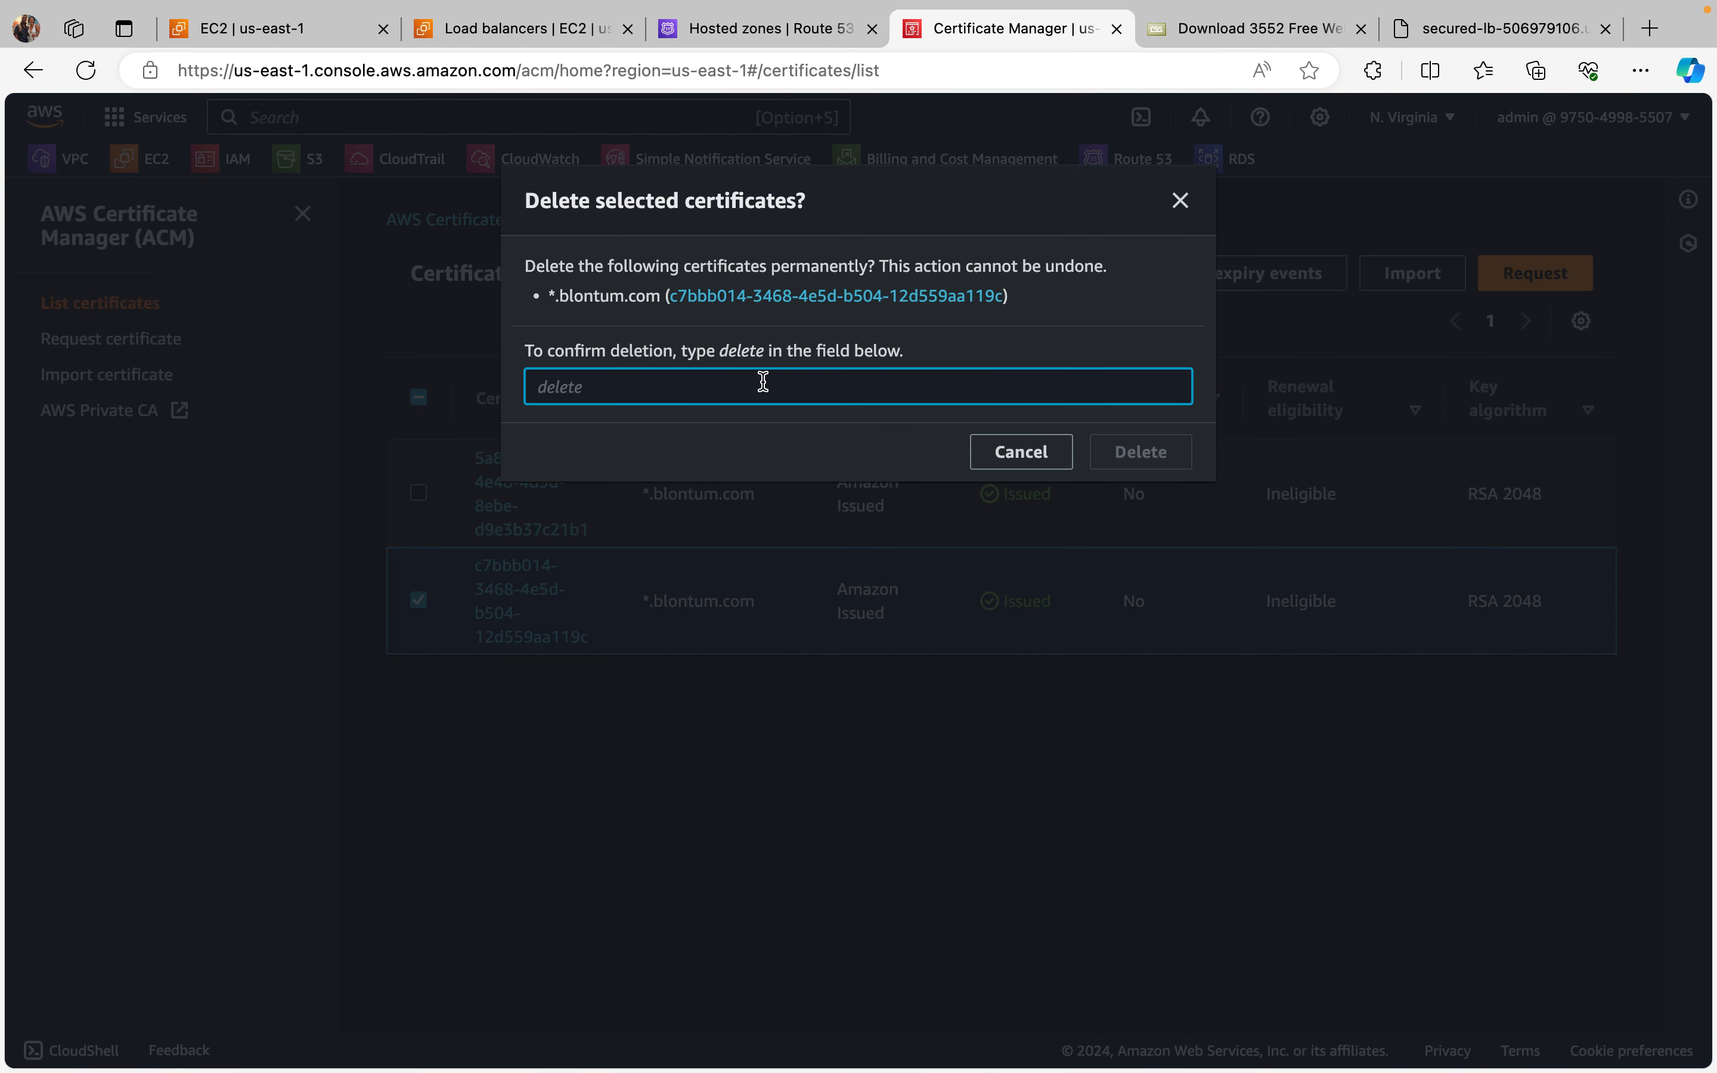
pyautogui.write('delete')
pyautogui.click(1167, 446)
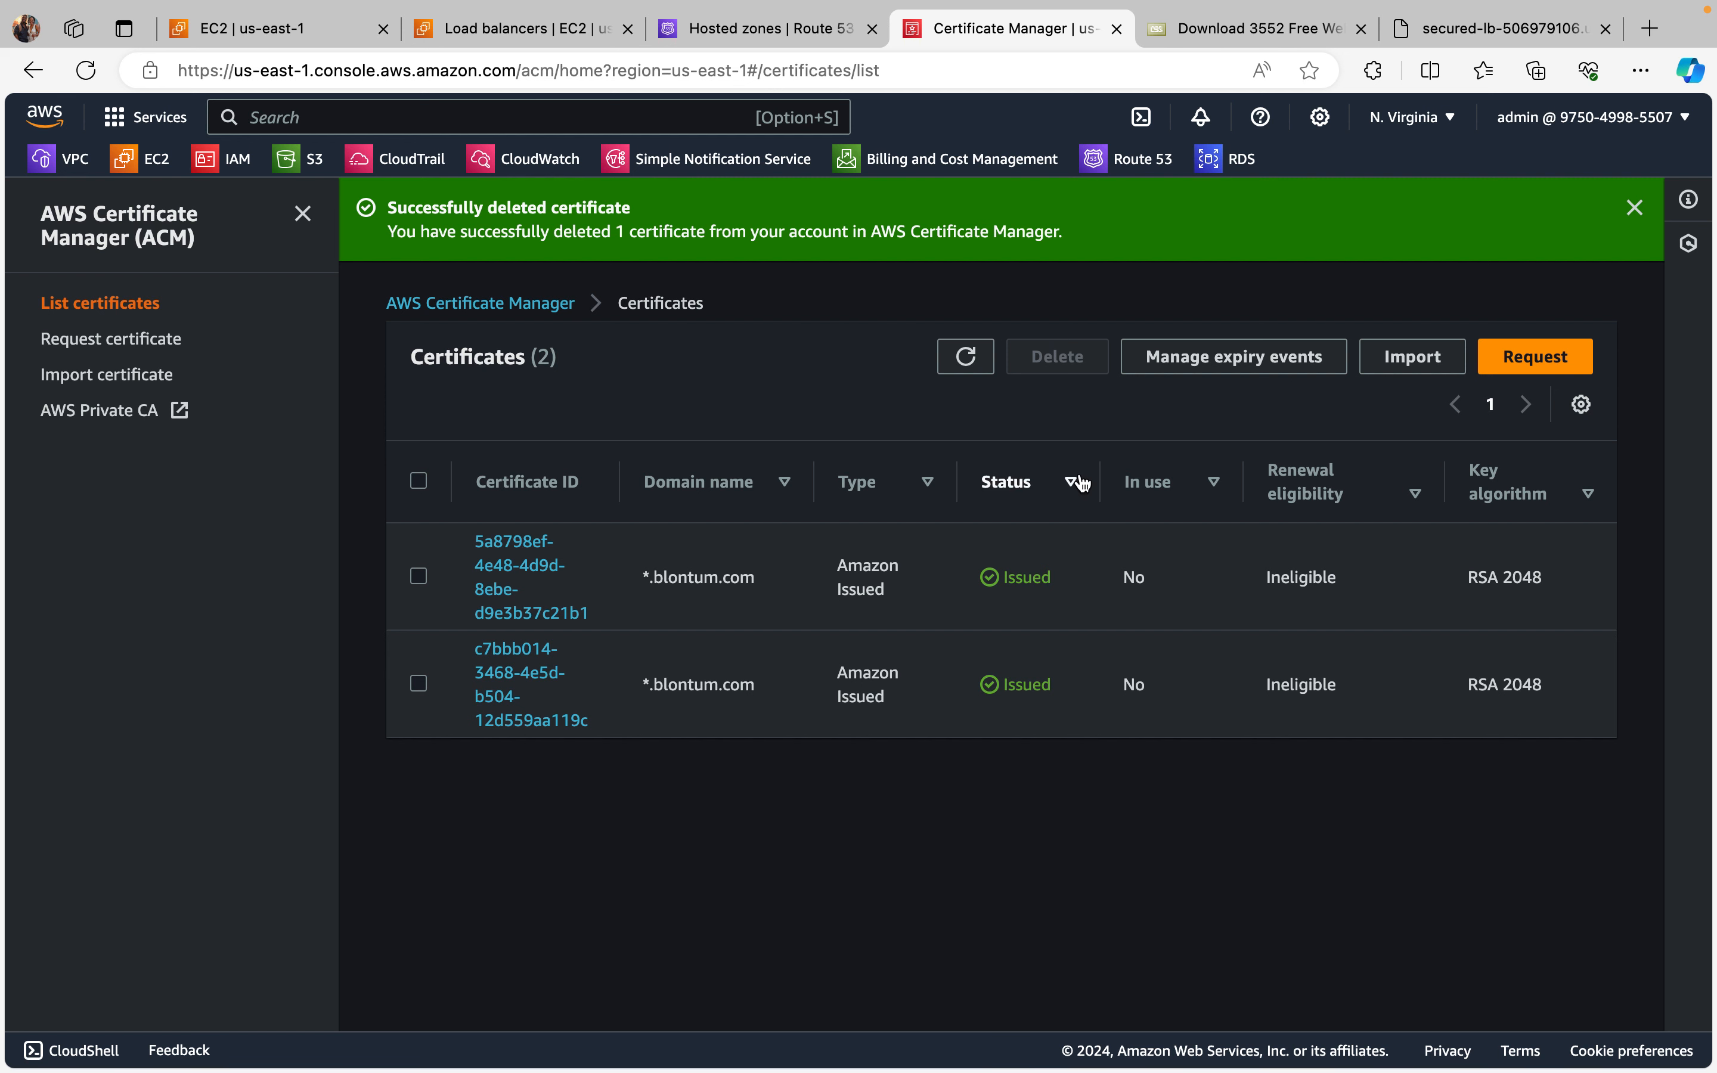
pyautogui.click(966, 356)
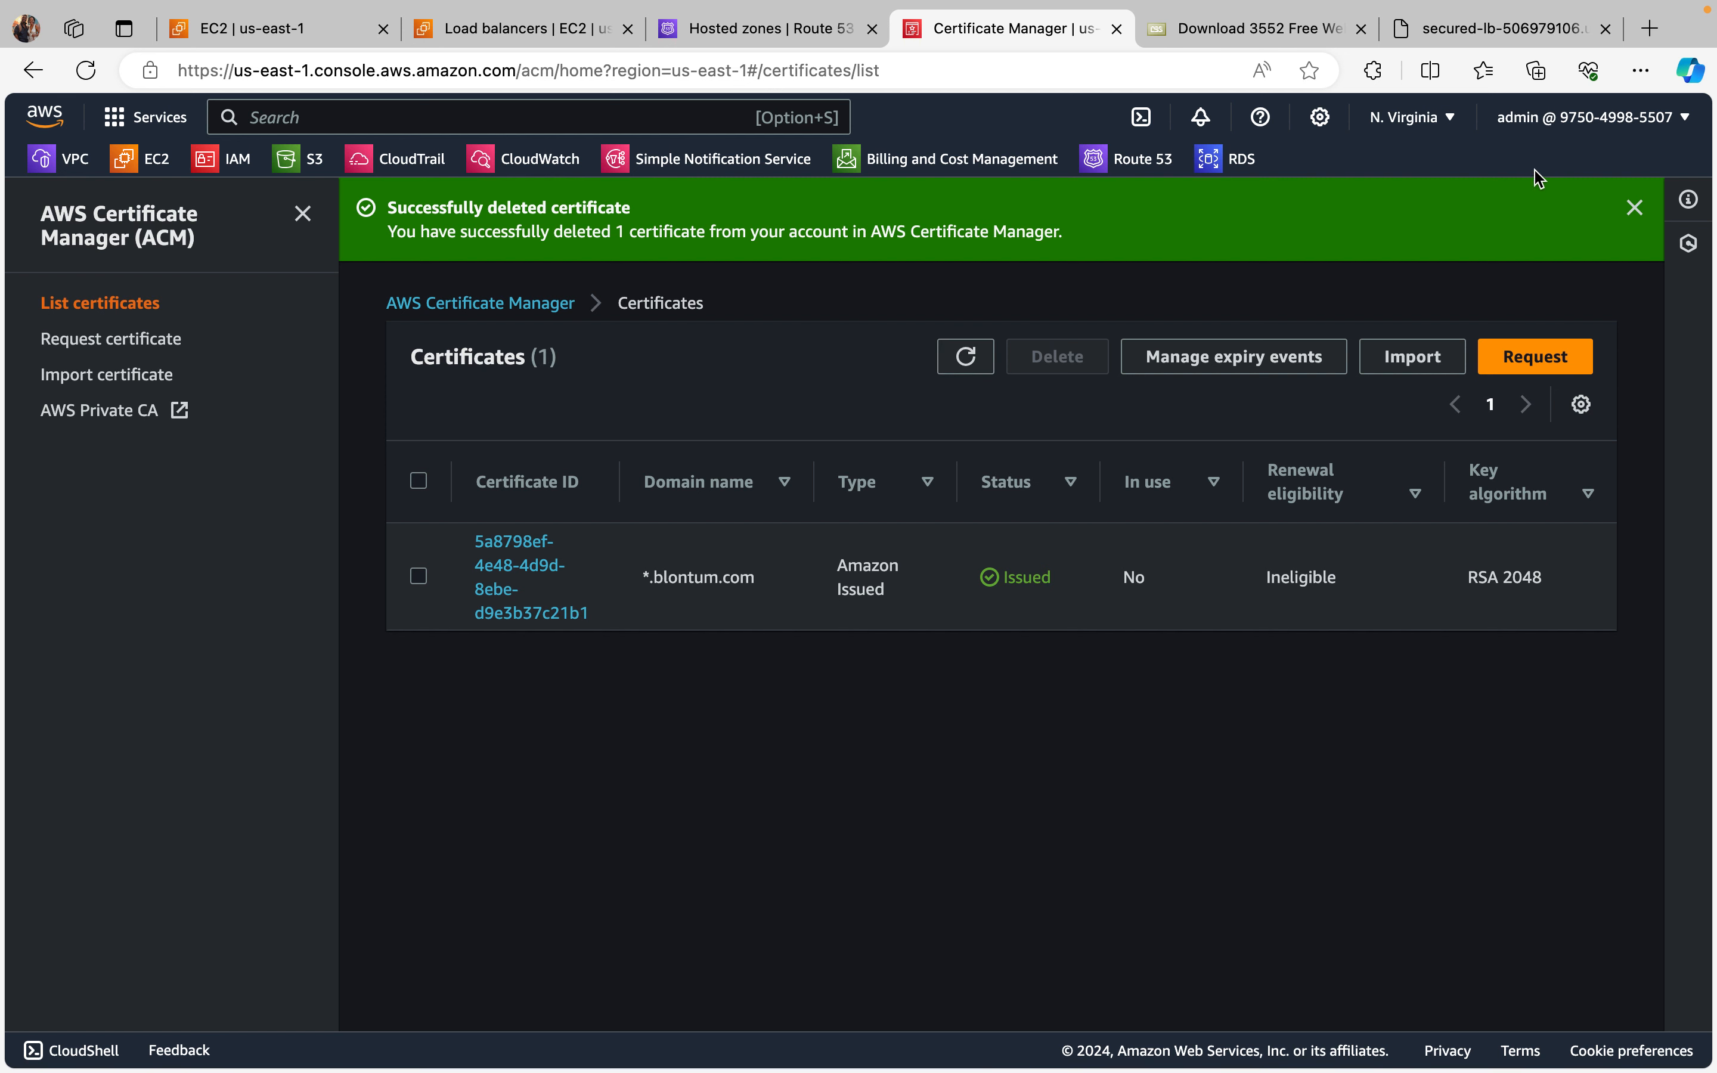
pyautogui.click(1635, 208)
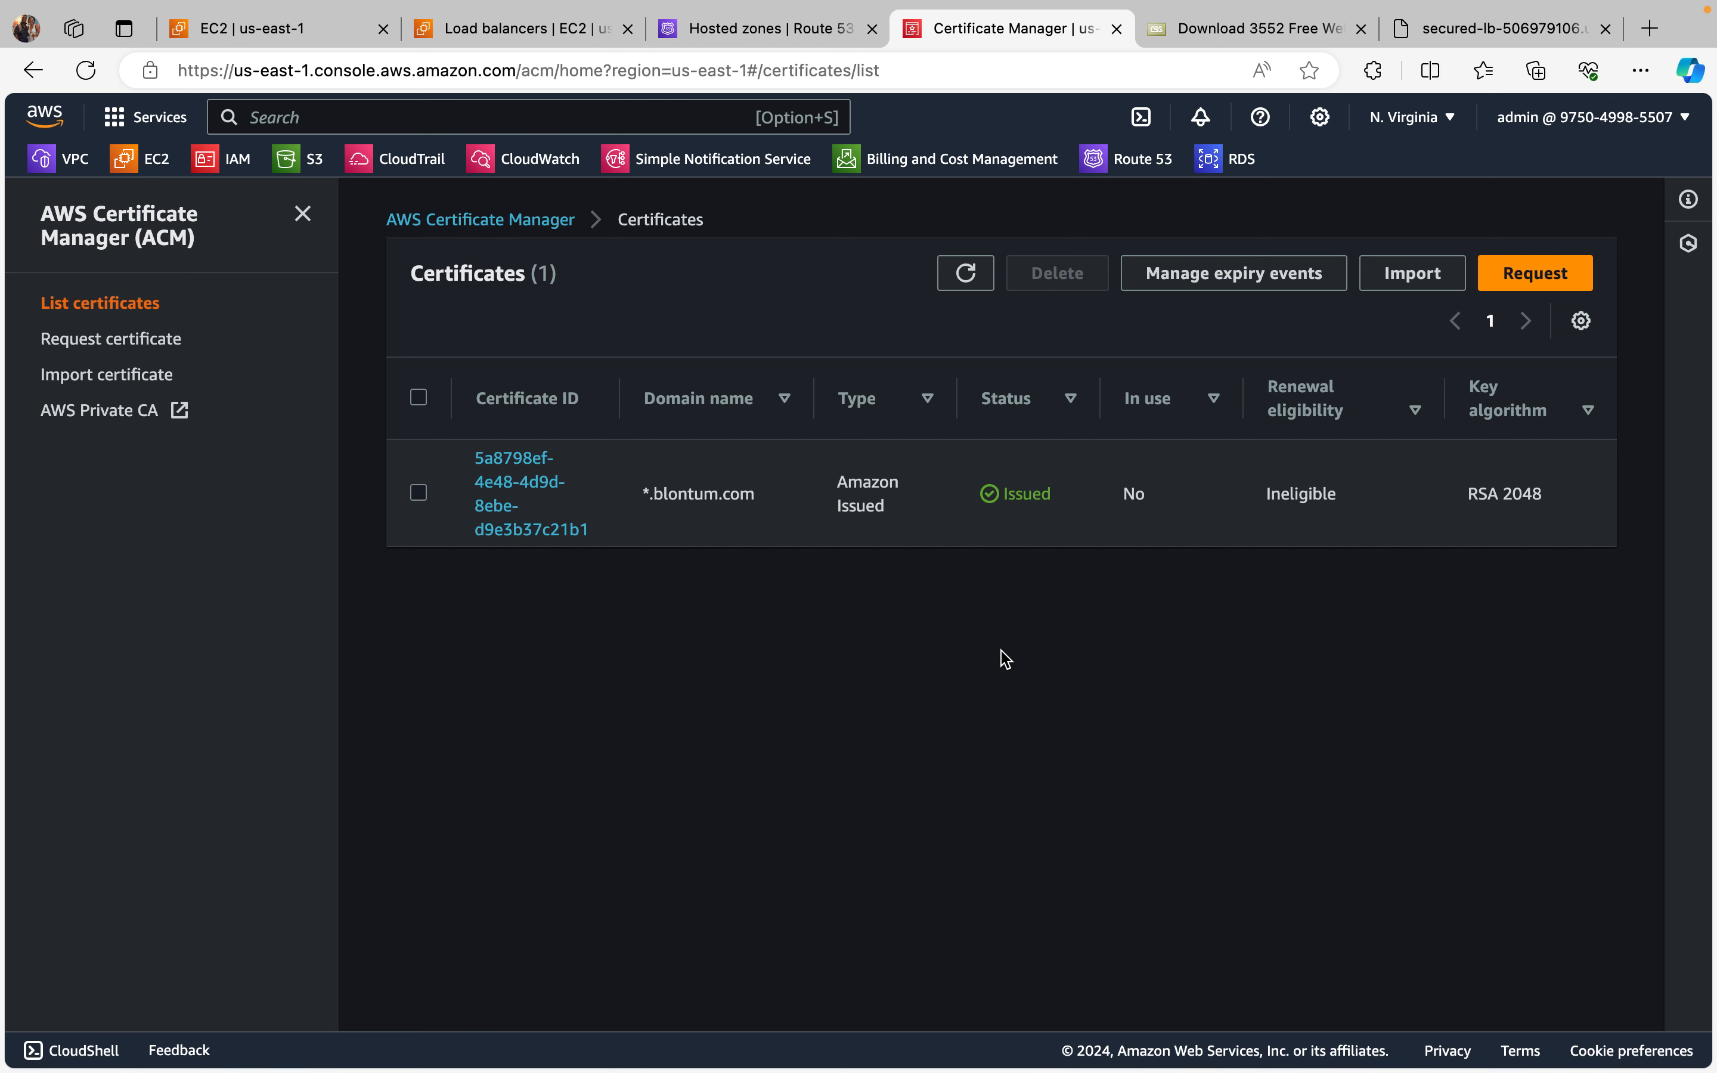
# Step: Return to the Route 53 hosted zones and open the records of the blontum.com zone
pyautogui.click(486, 27)
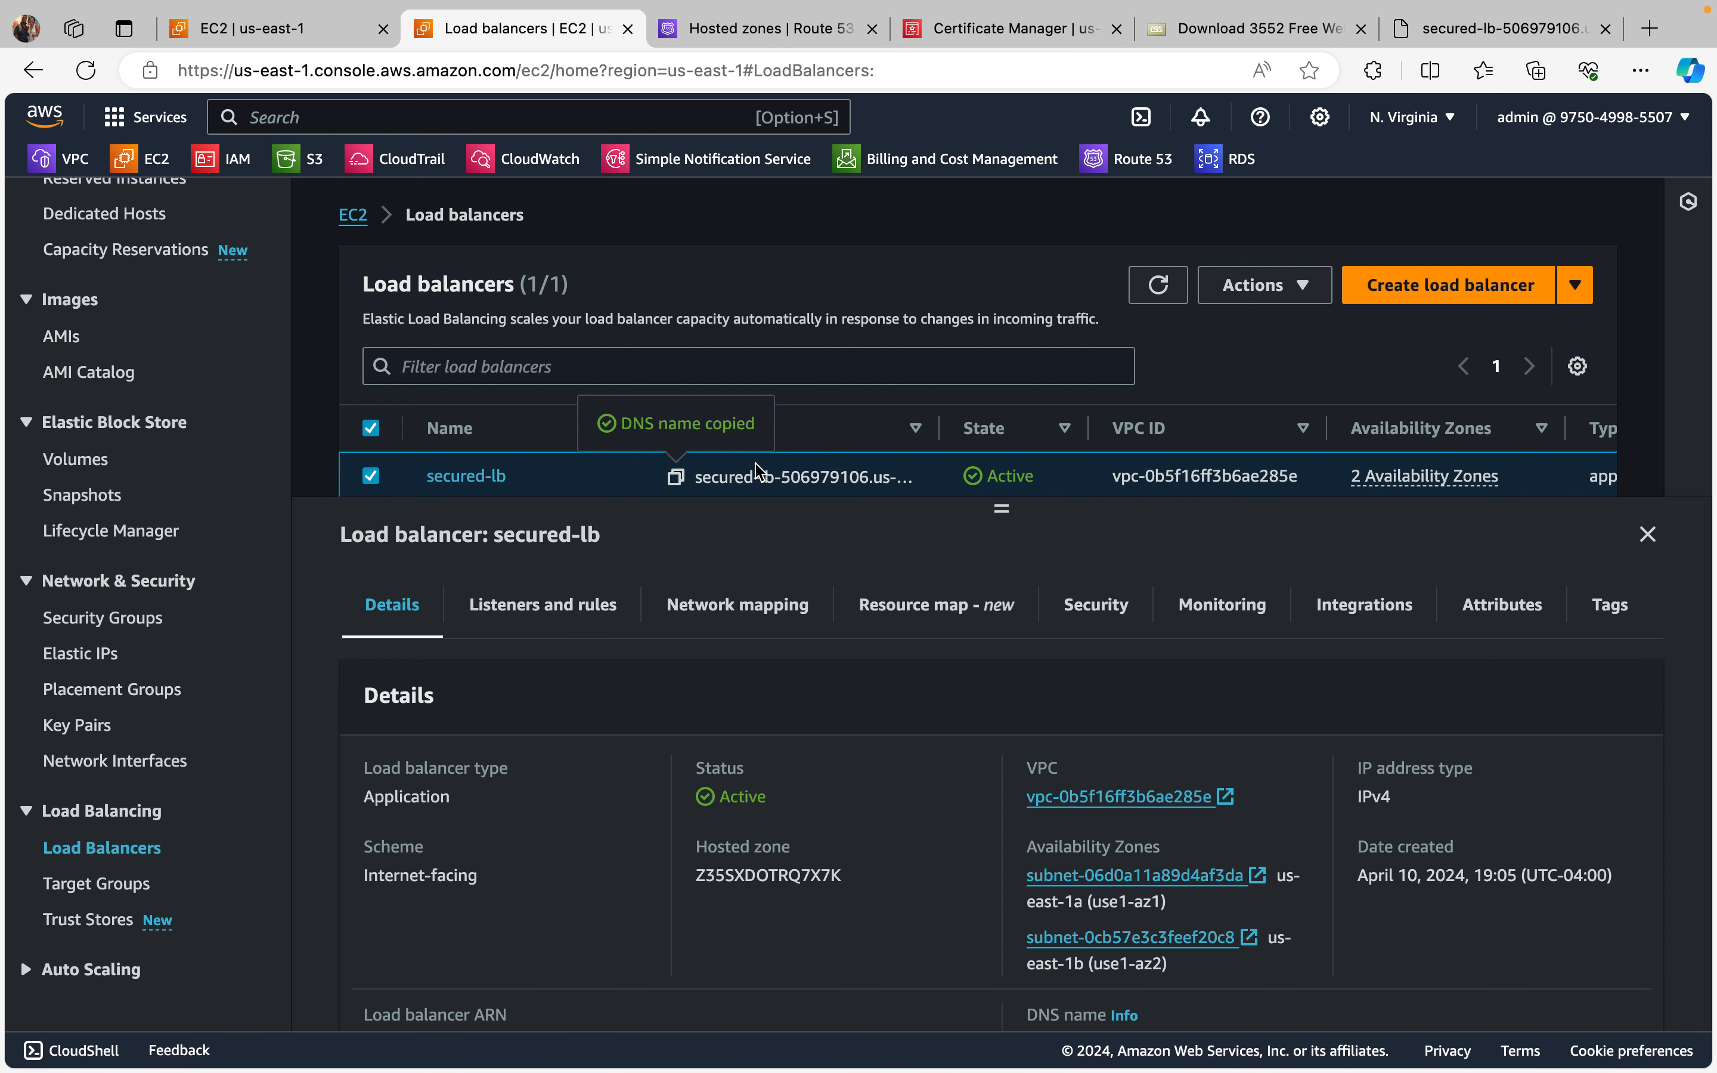
pyautogui.click(751, 26)
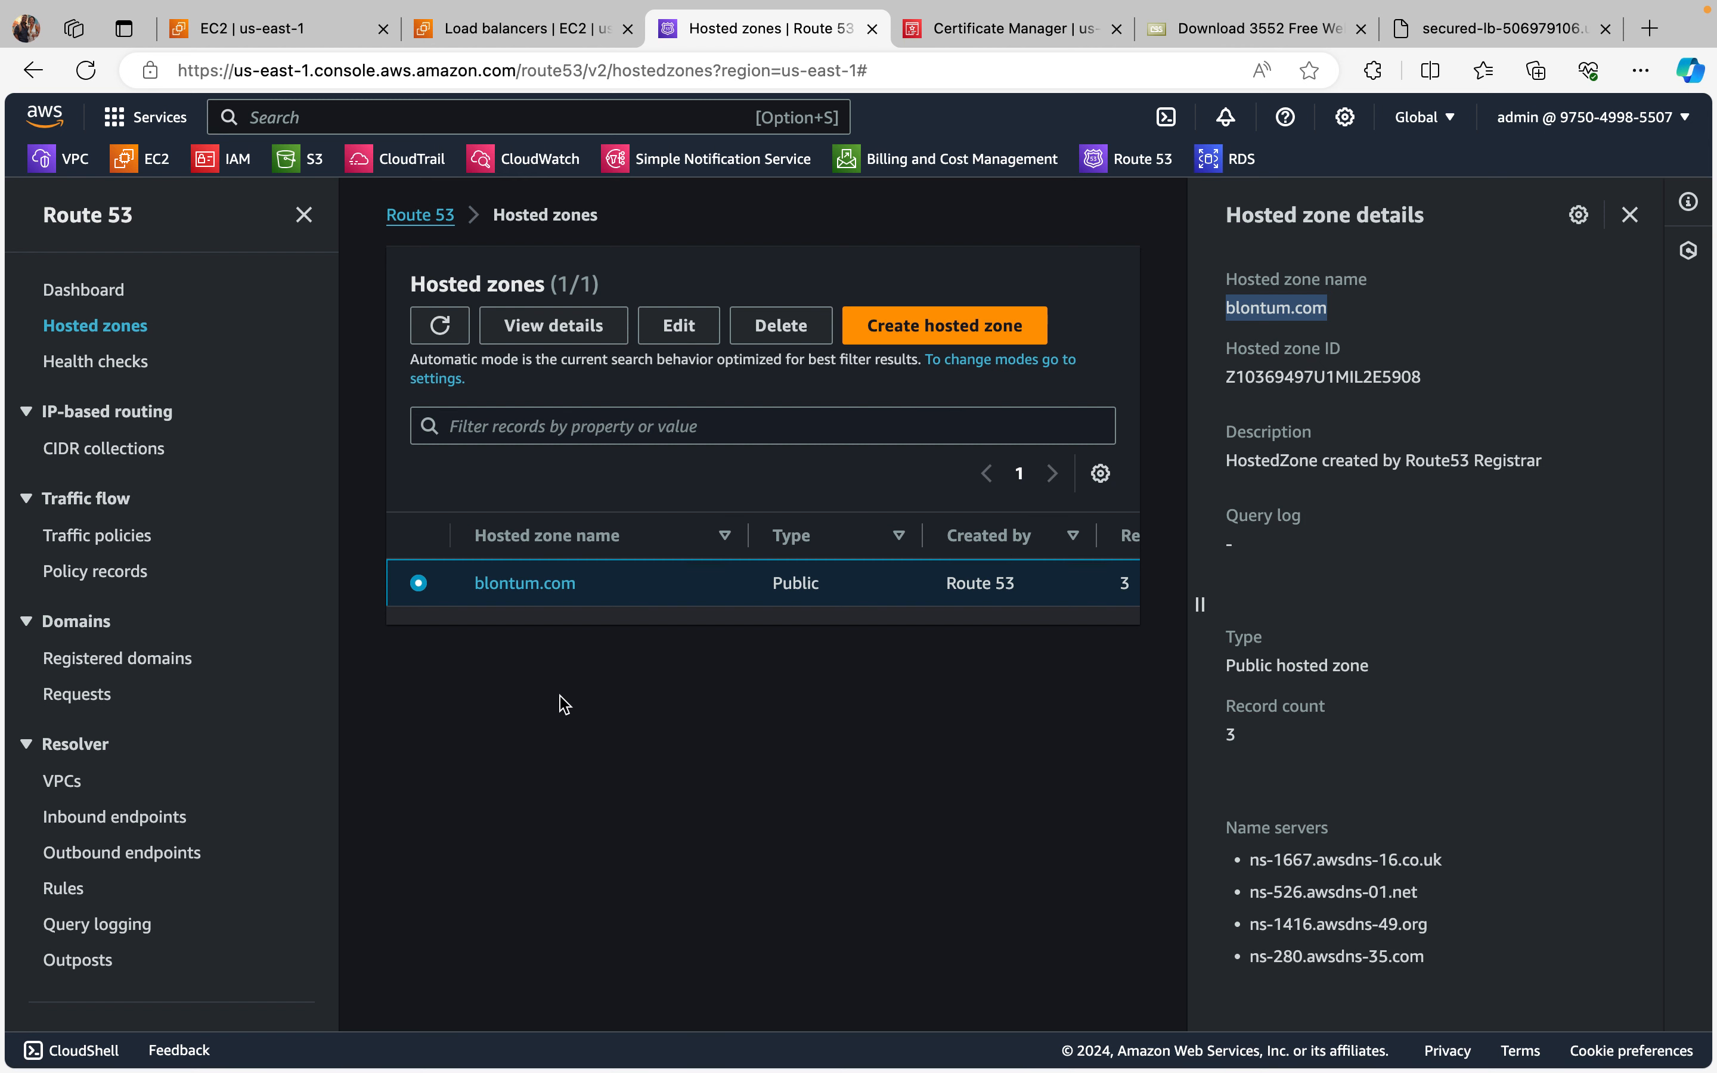
pyautogui.click(514, 584)
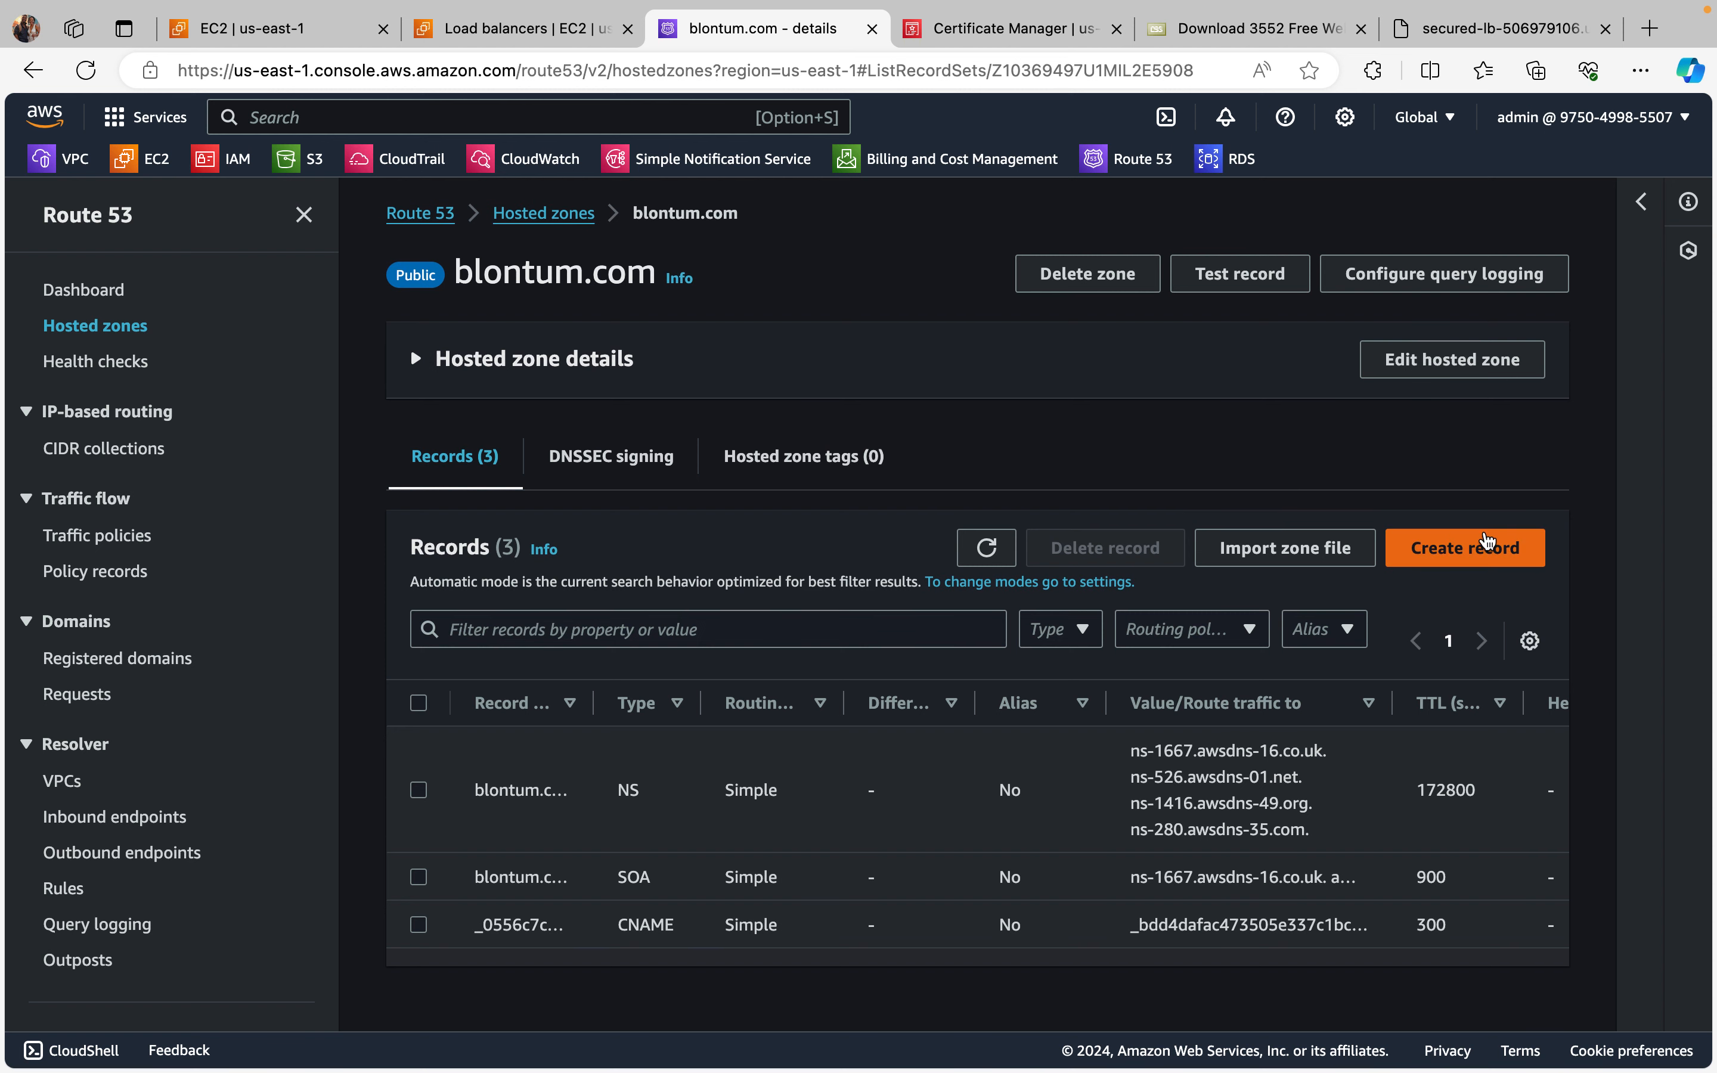
# Step: Start a new A record named secureweb in the blontum.com zone and enable it as an alias
pyautogui.click(1483, 551)
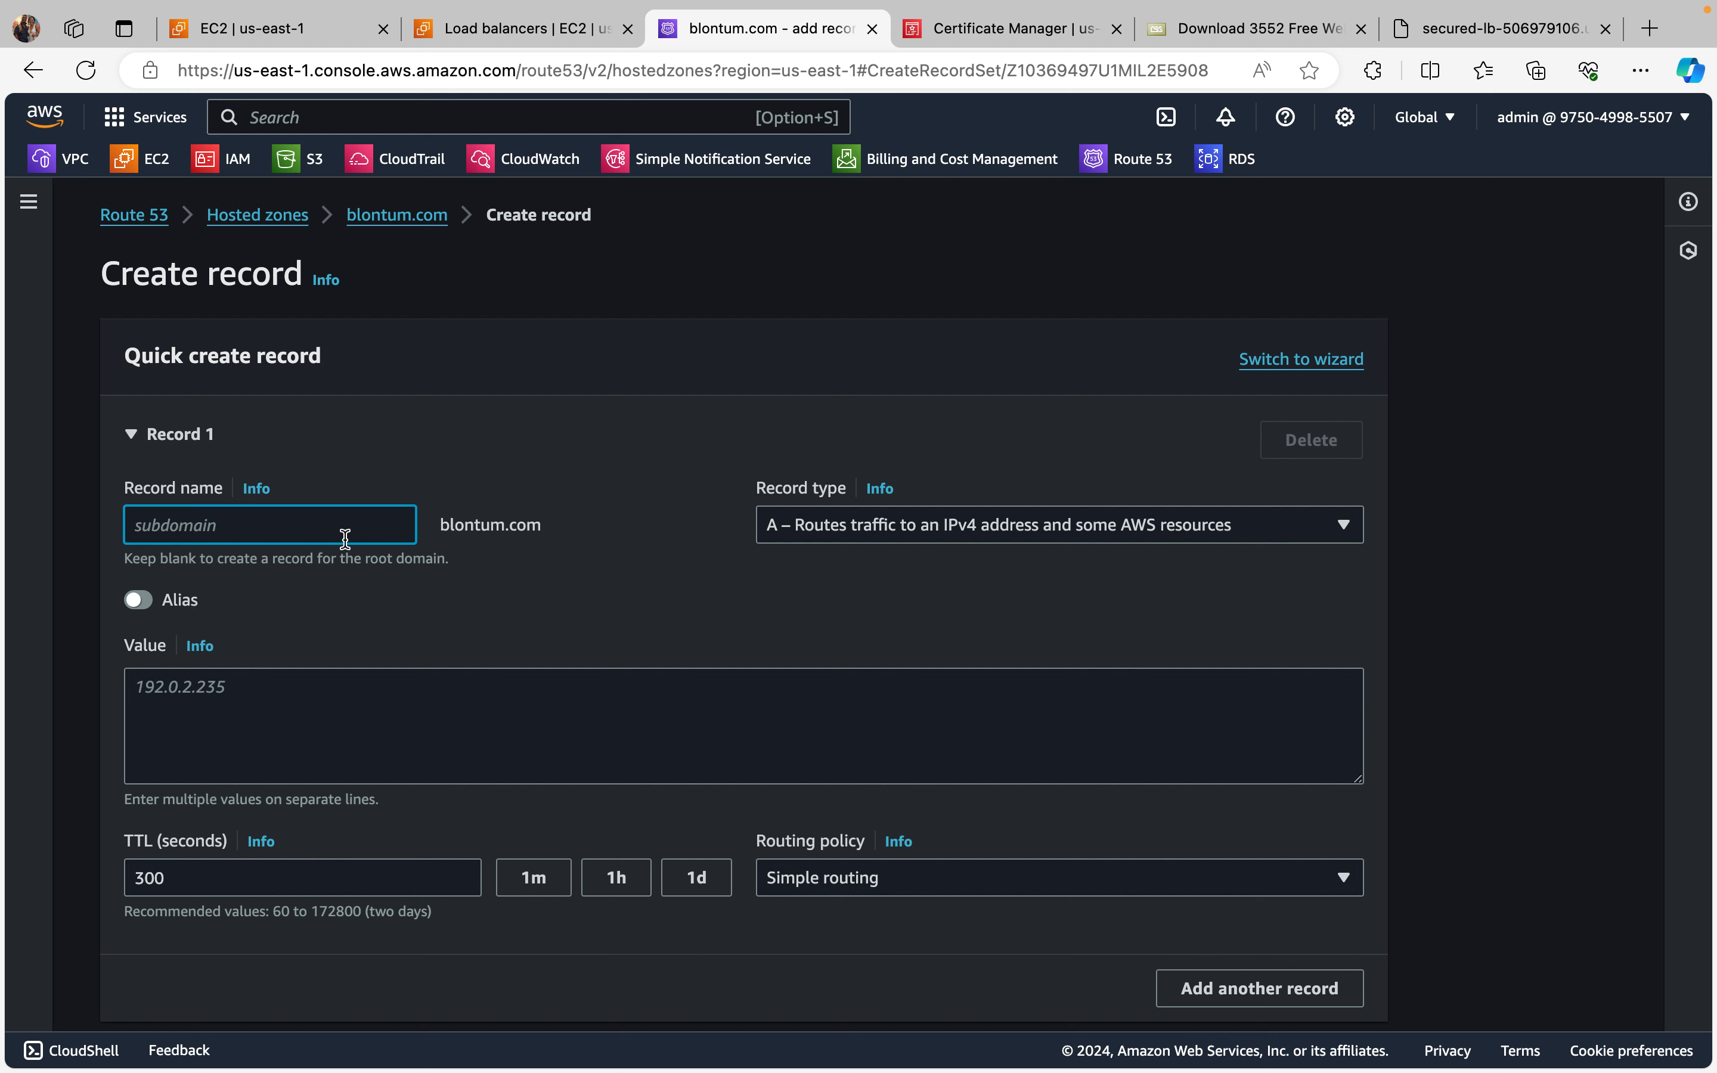
pyautogui.write('secureweb')
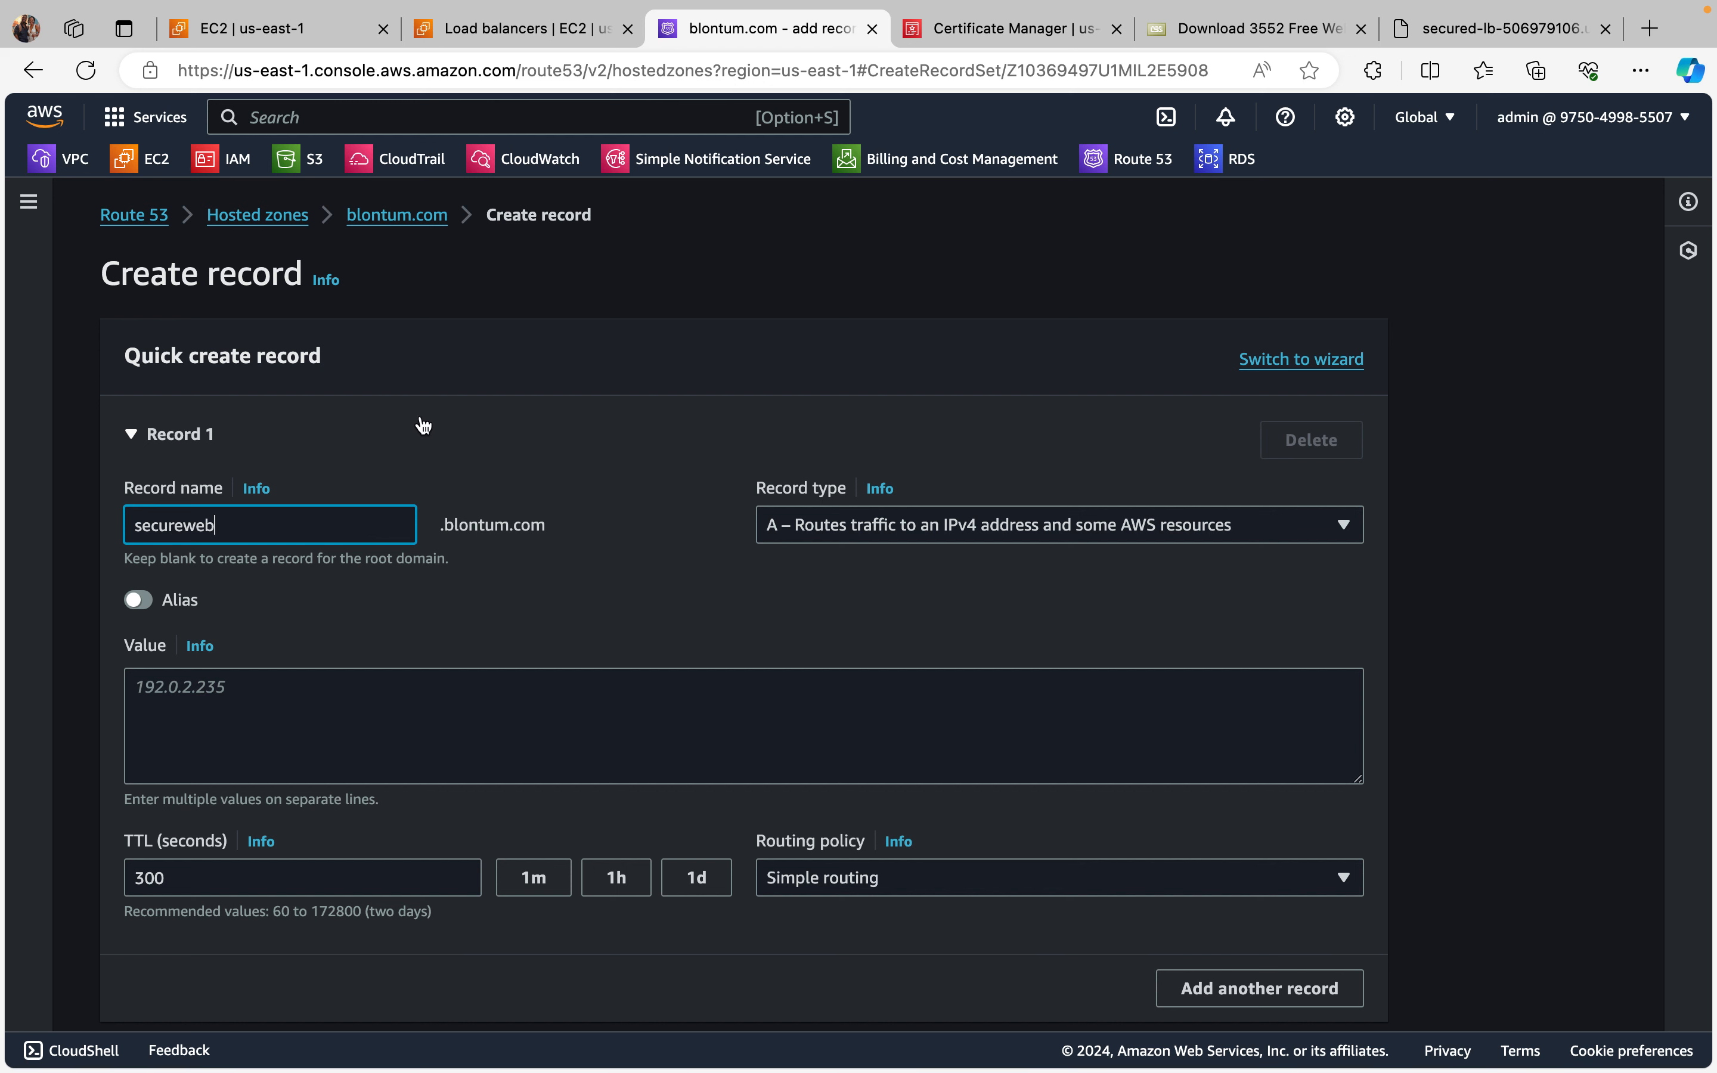
pyautogui.click(141, 603)
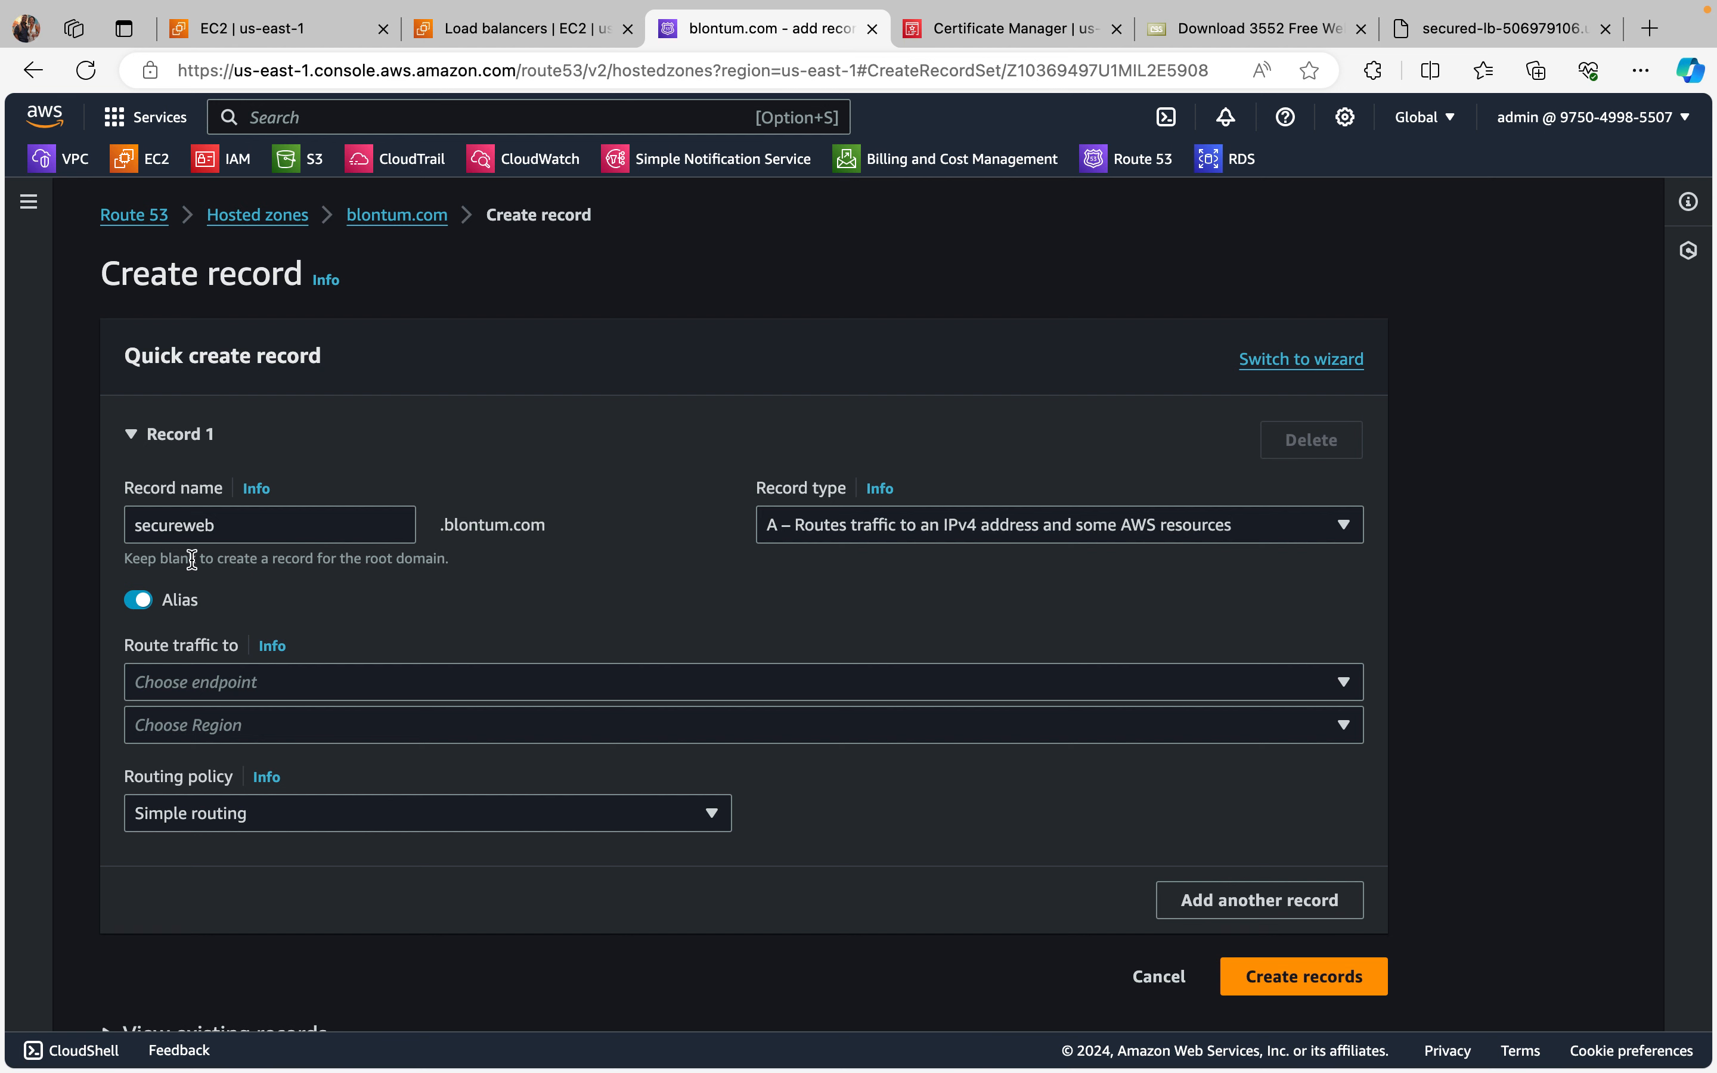
pyautogui.scroll(-2, 894, 544)
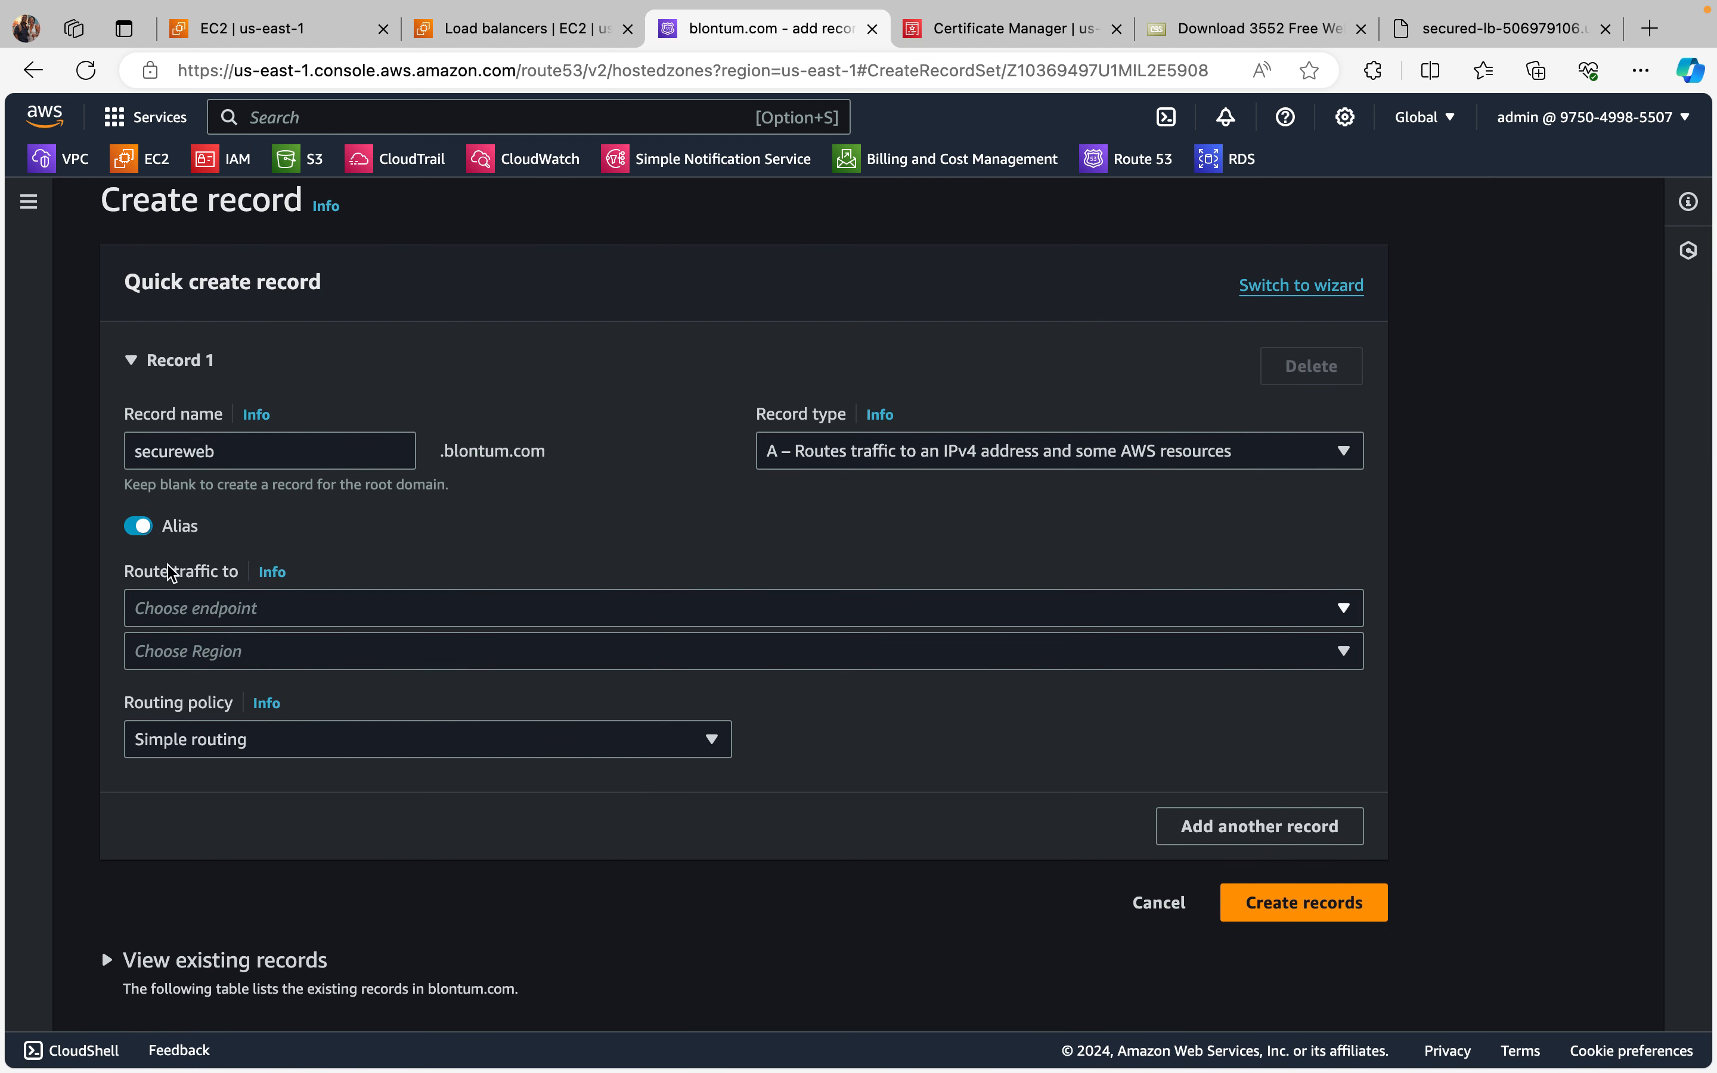
# Step: Route the alias to an Application and Classic Load Balancer in the US East (N. Virginia) region
pyautogui.click(1333, 612)
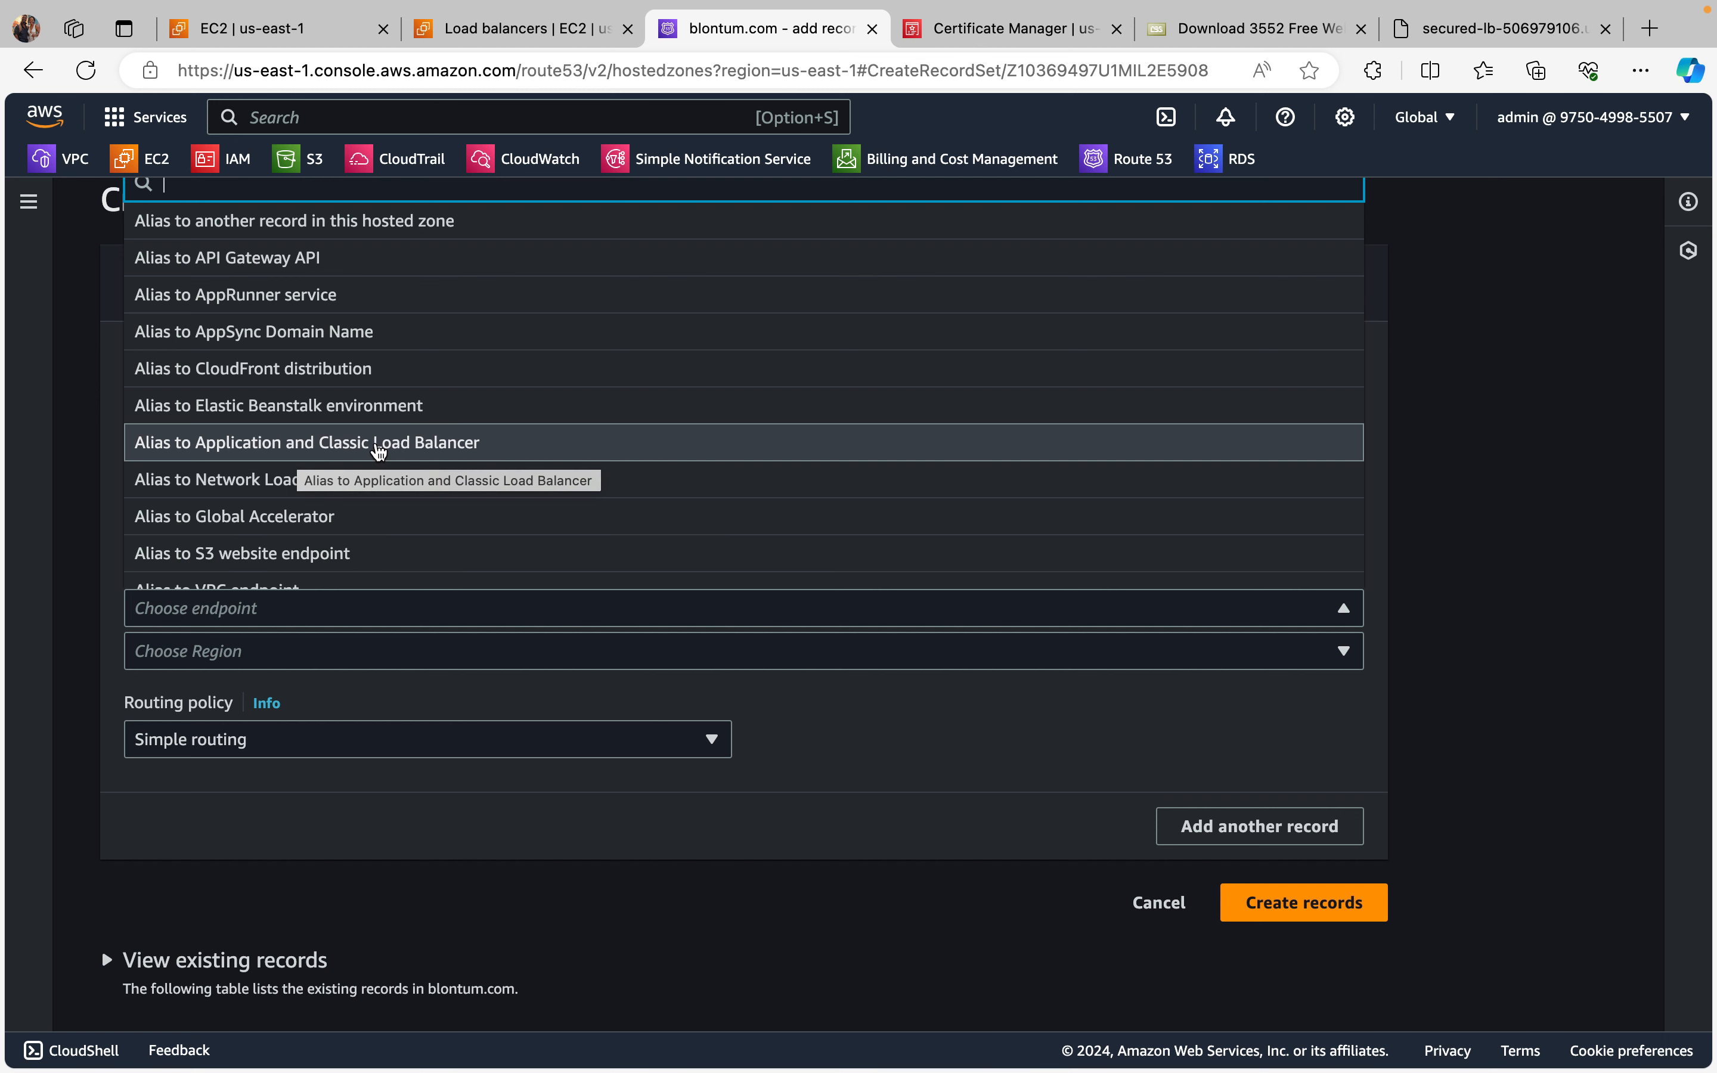
pyautogui.click(378, 447)
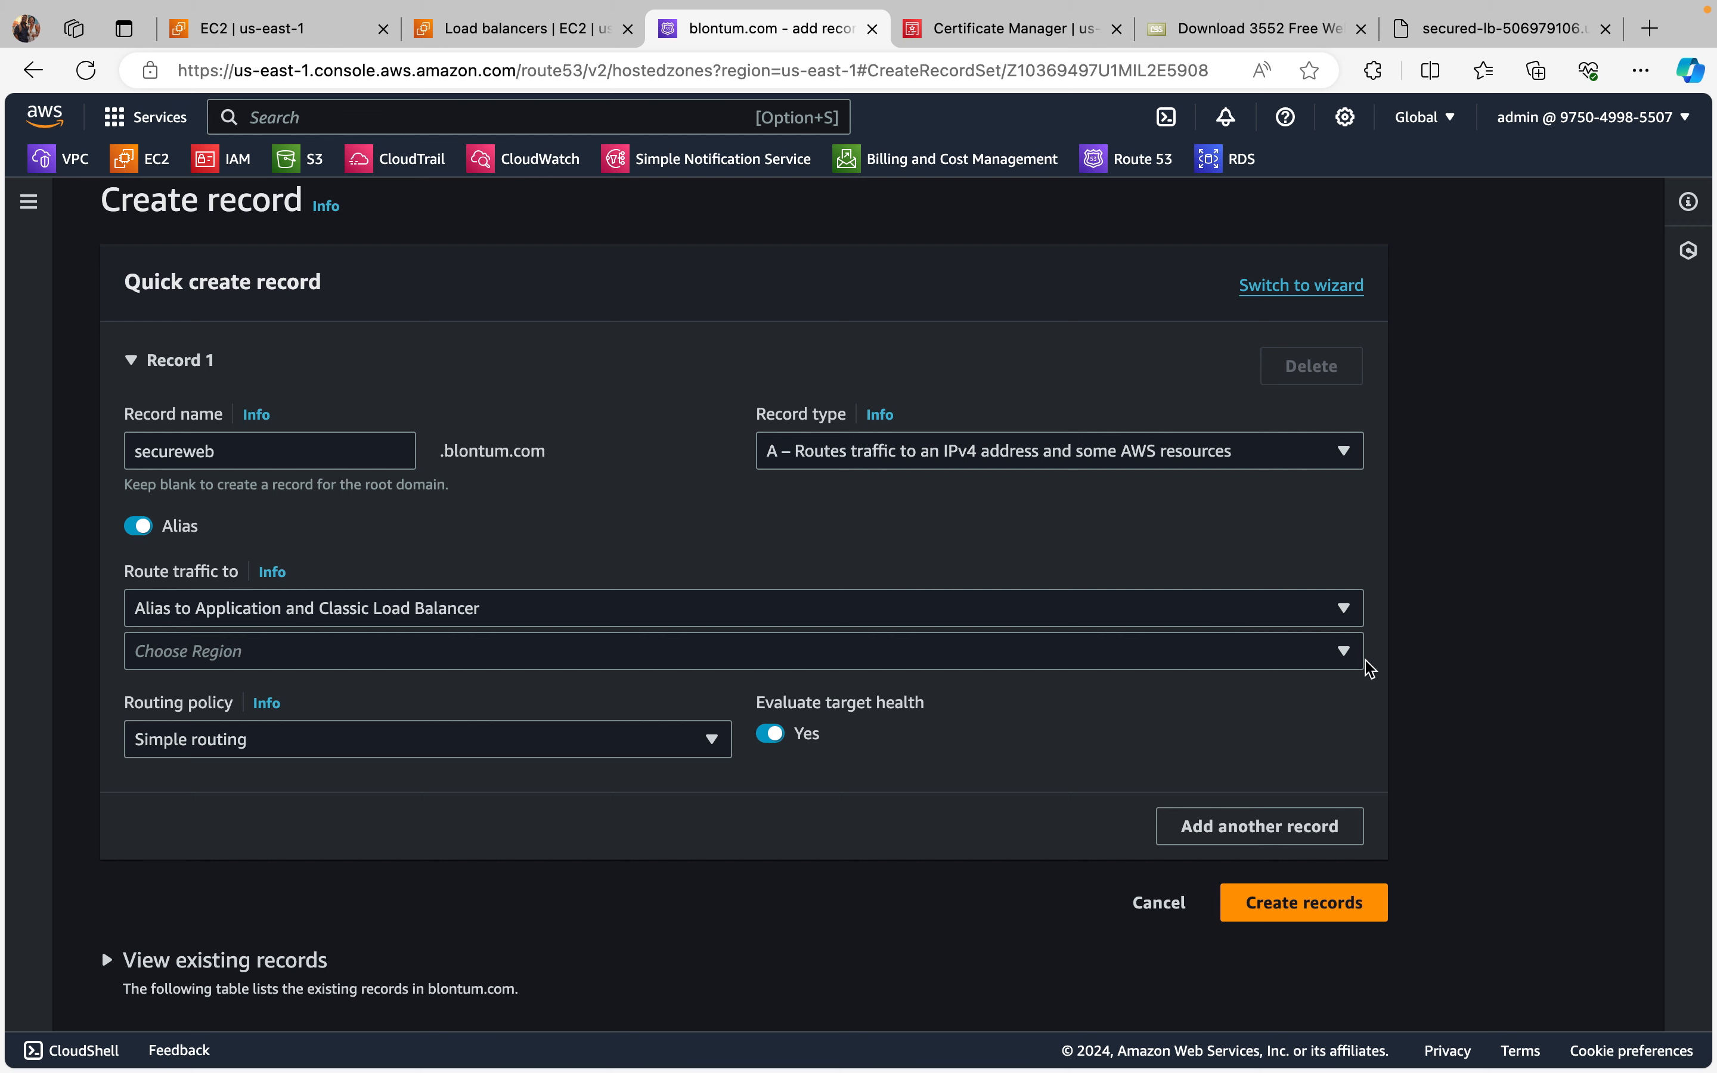
pyautogui.click(1341, 663)
pyautogui.scroll(-10, 955, 458)
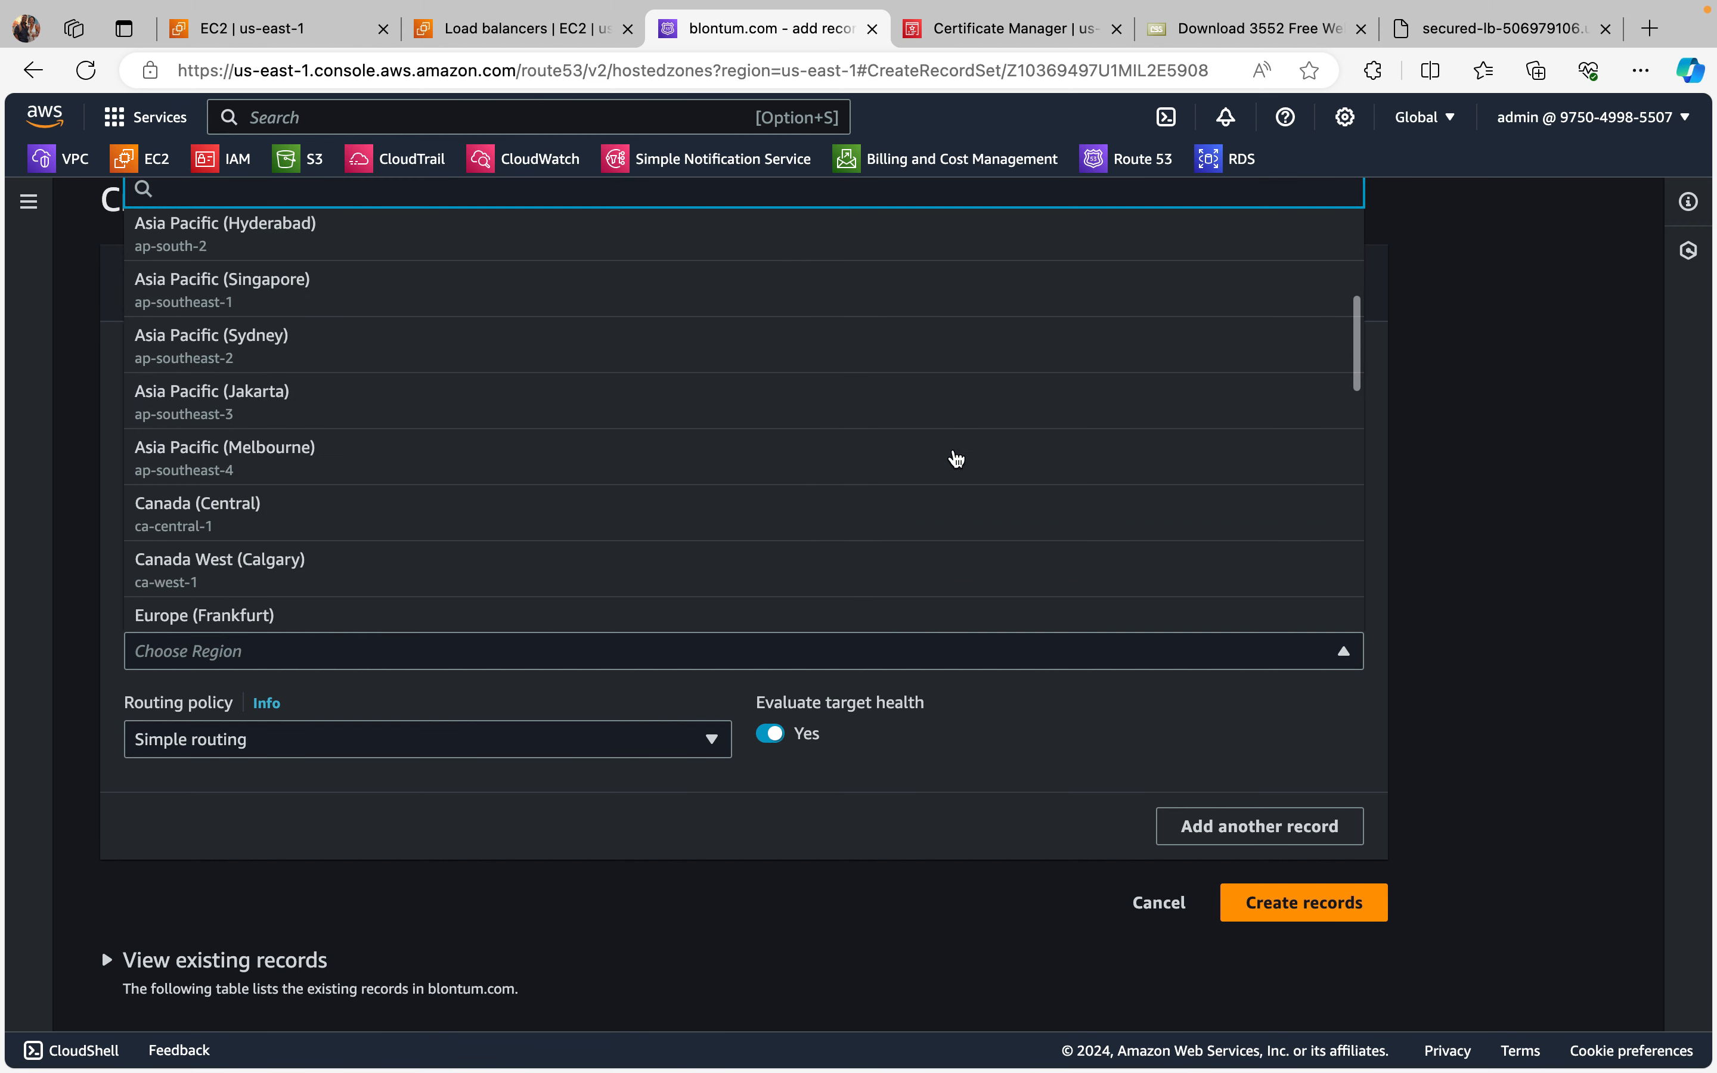
pyautogui.scroll(-8, 956, 458)
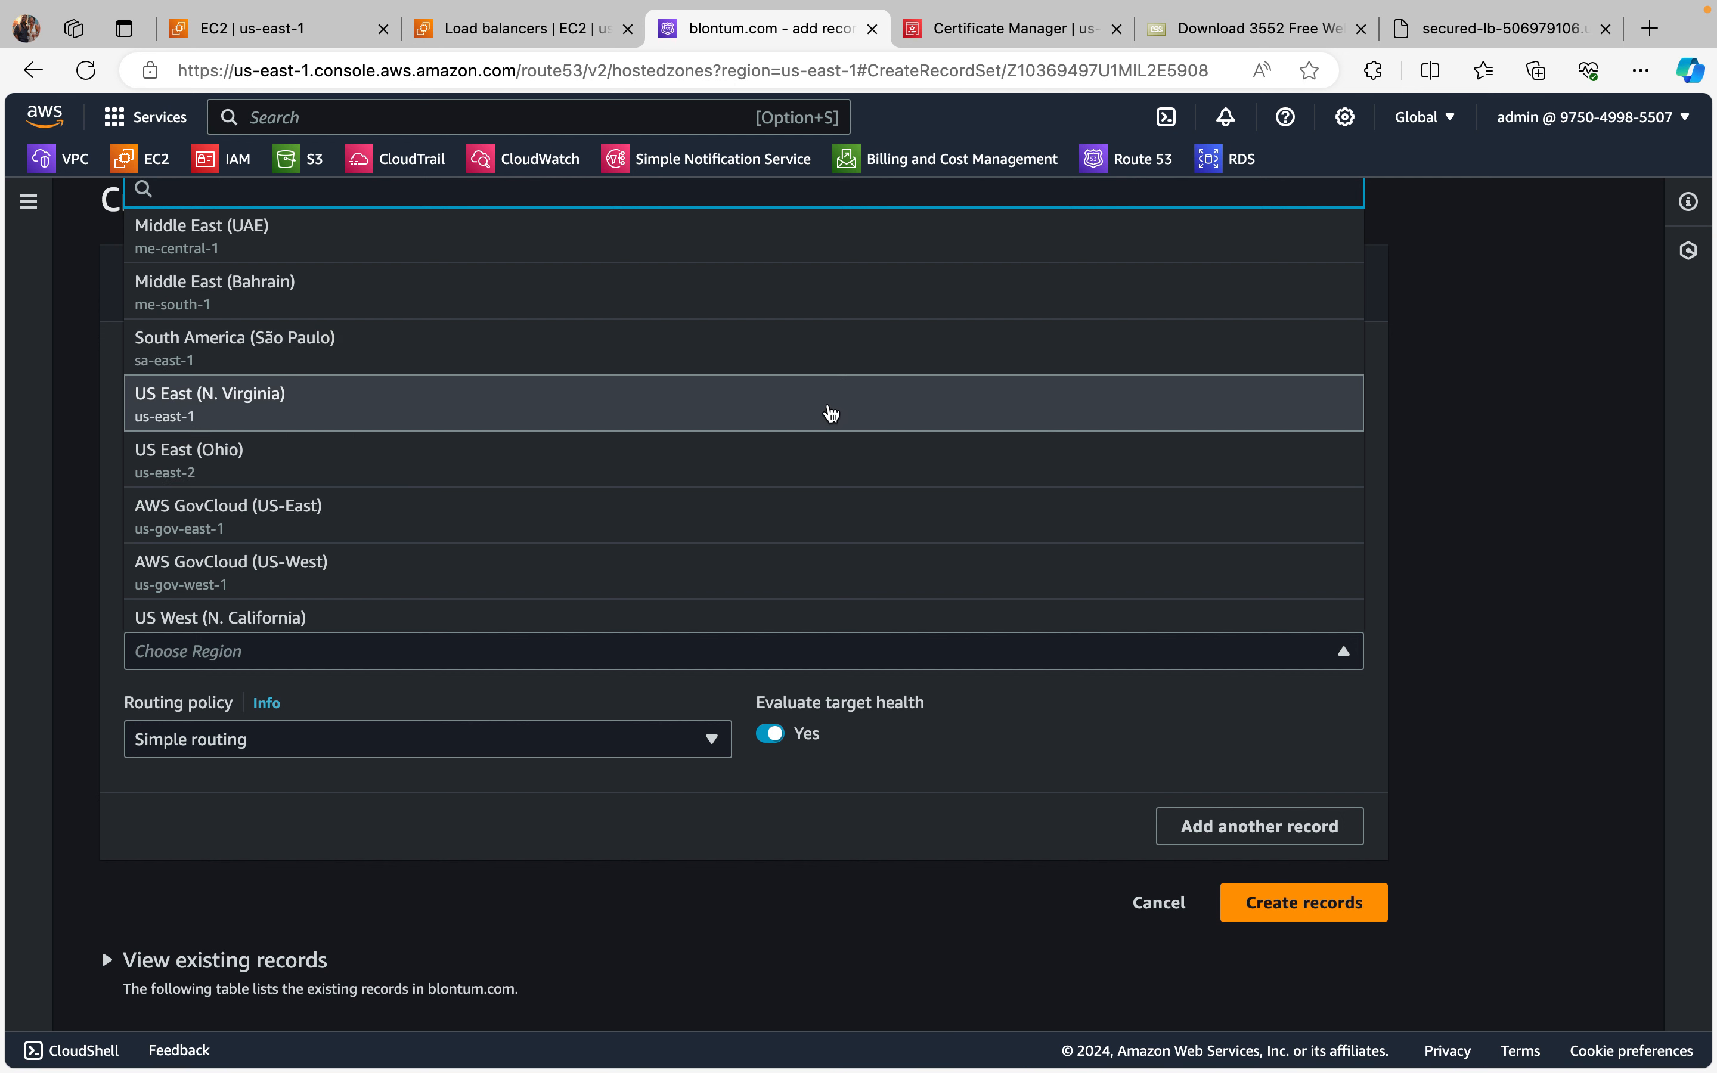
pyautogui.click(831, 413)
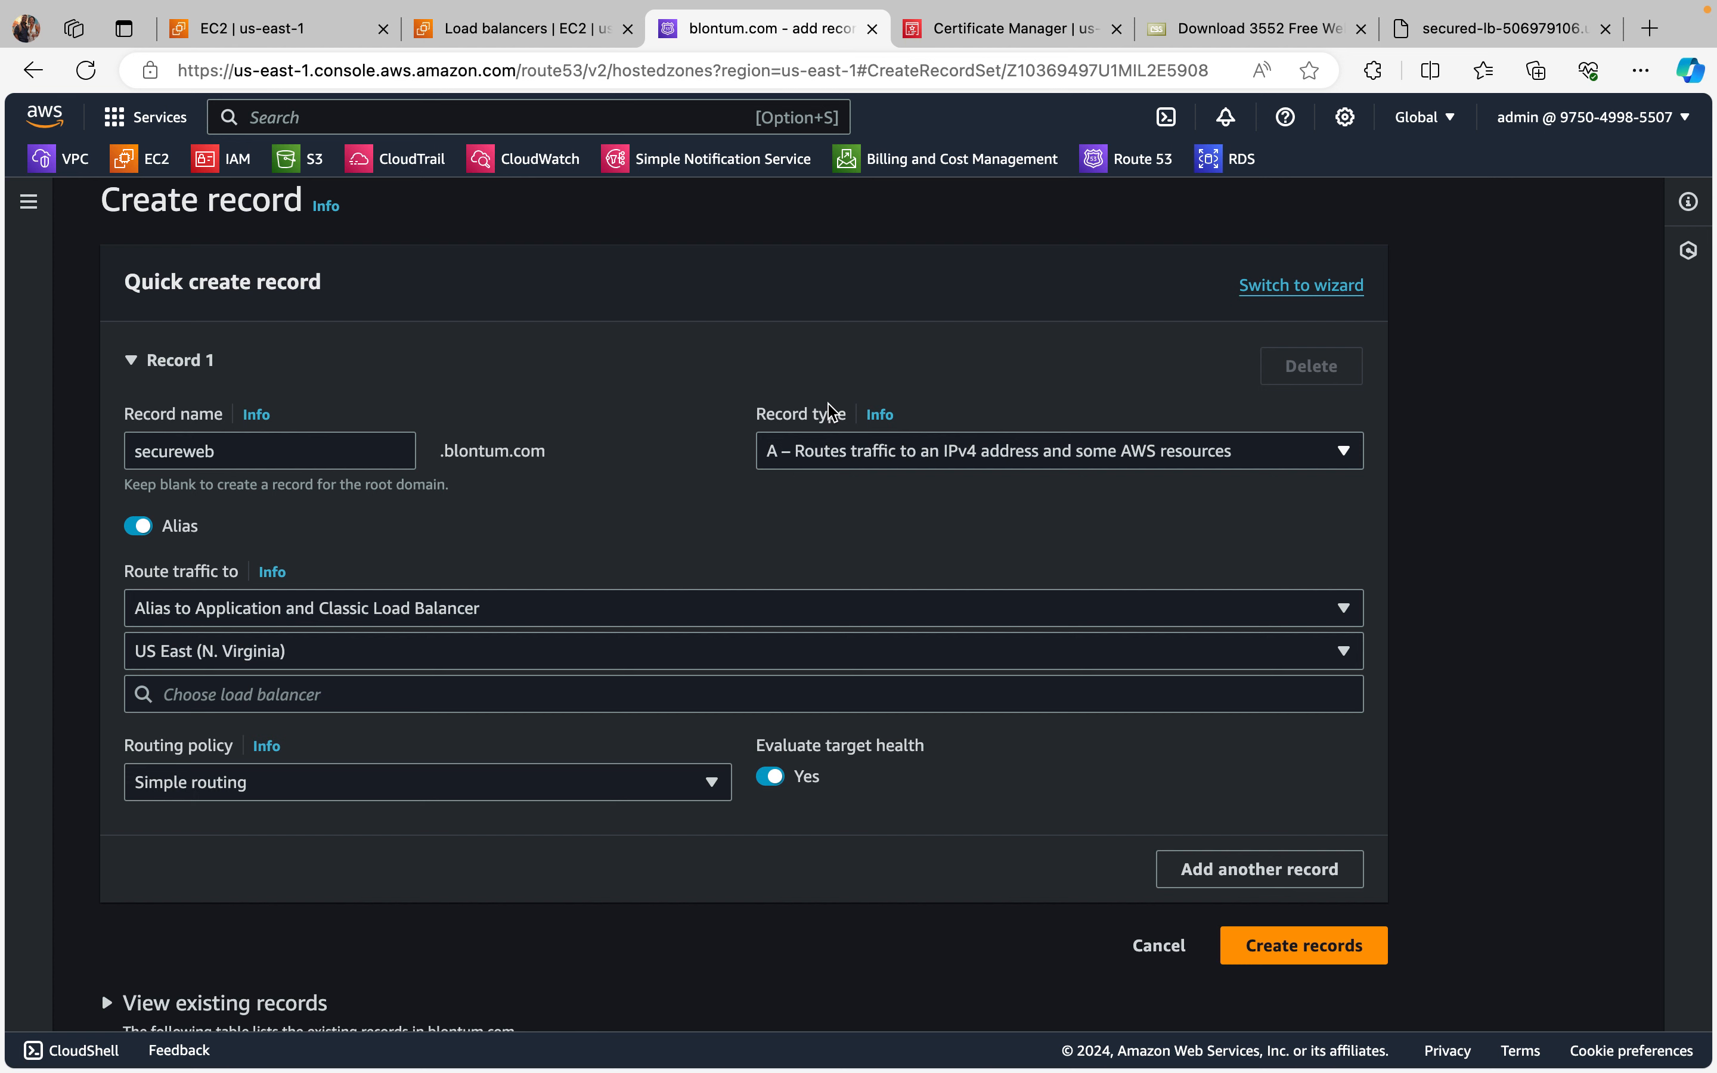
# Step: Choose the dualstack.secured-lb load balancer as the alias target and create the record with simple routing
pyautogui.scroll(-1, 731, 637)
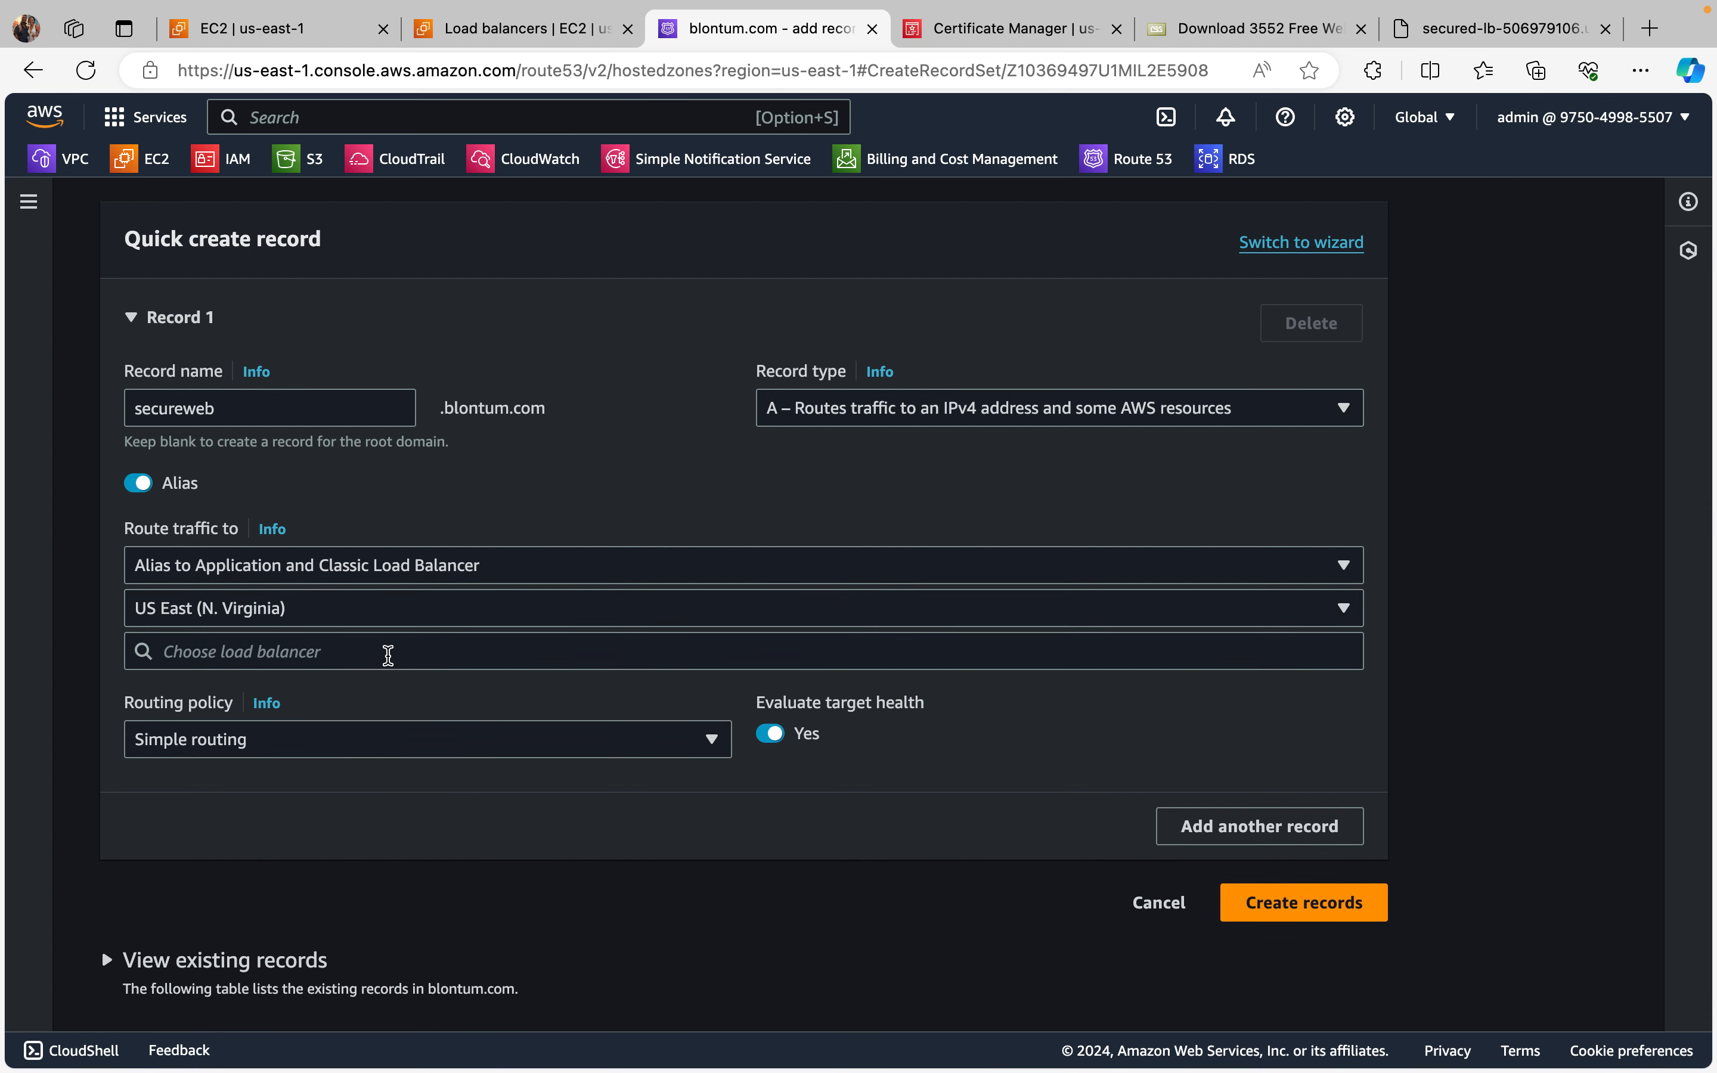
pyautogui.click(388, 653)
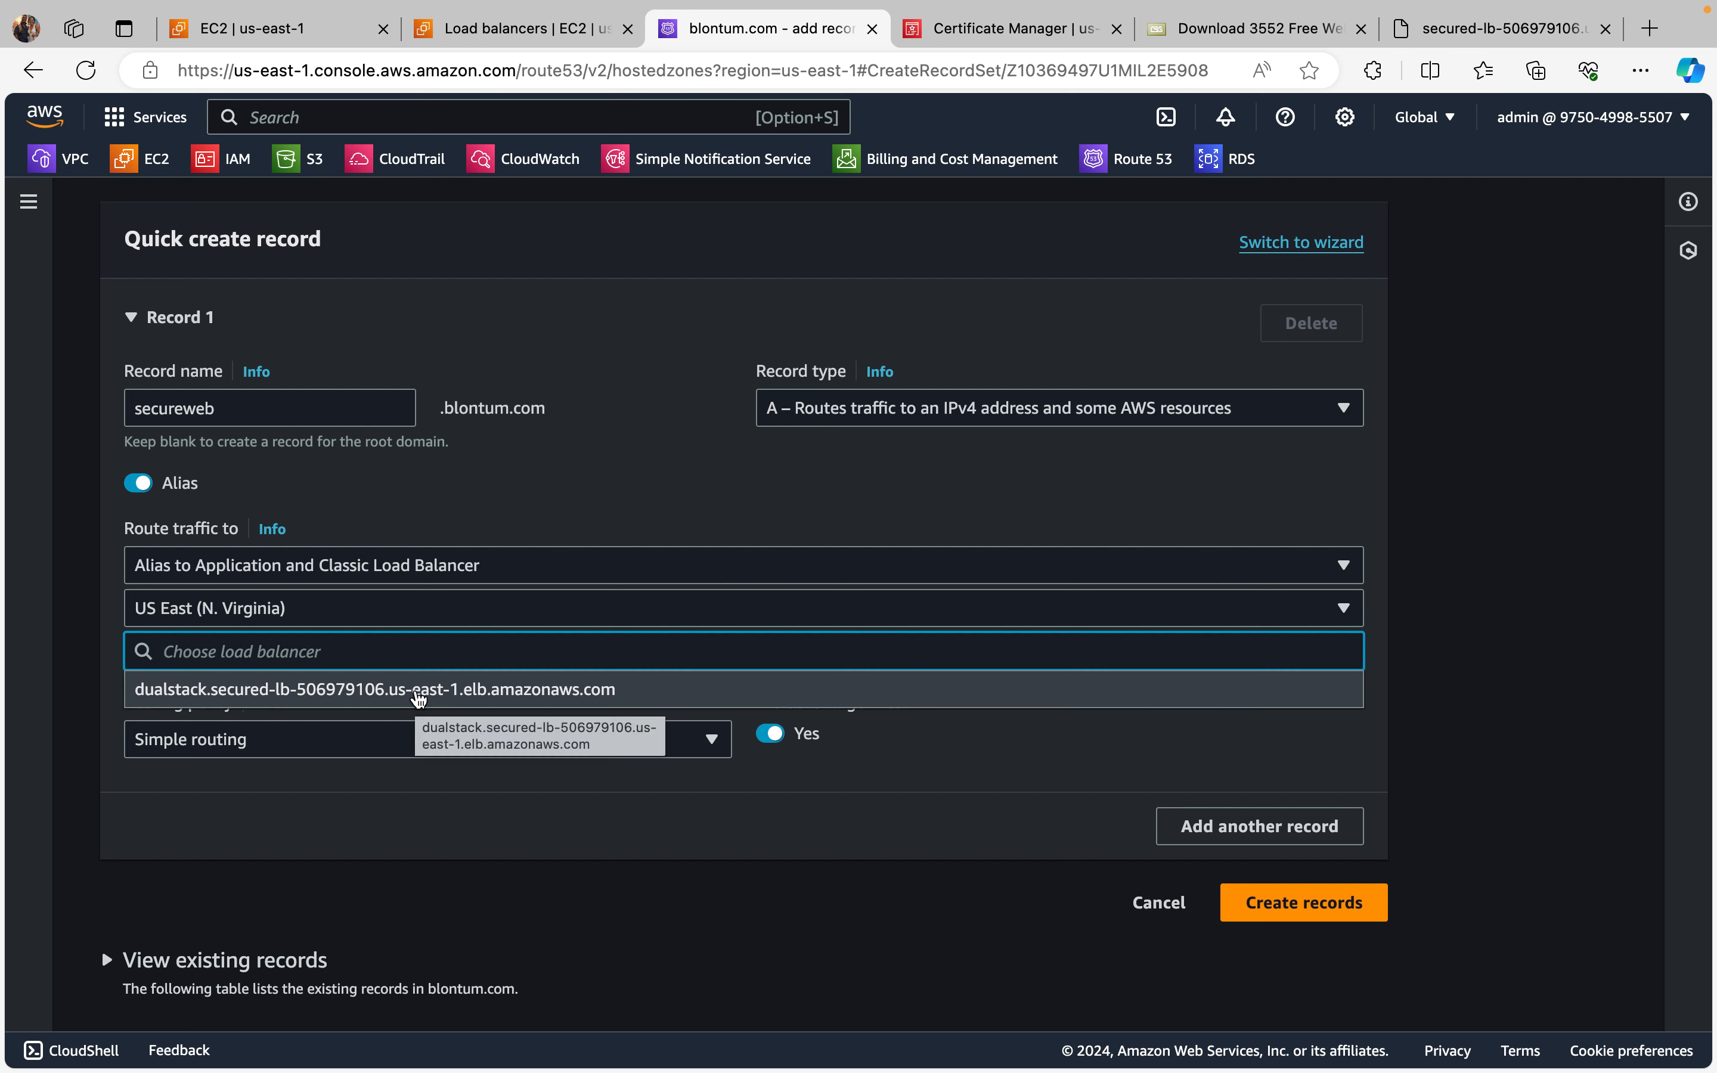
pyautogui.click(421, 689)
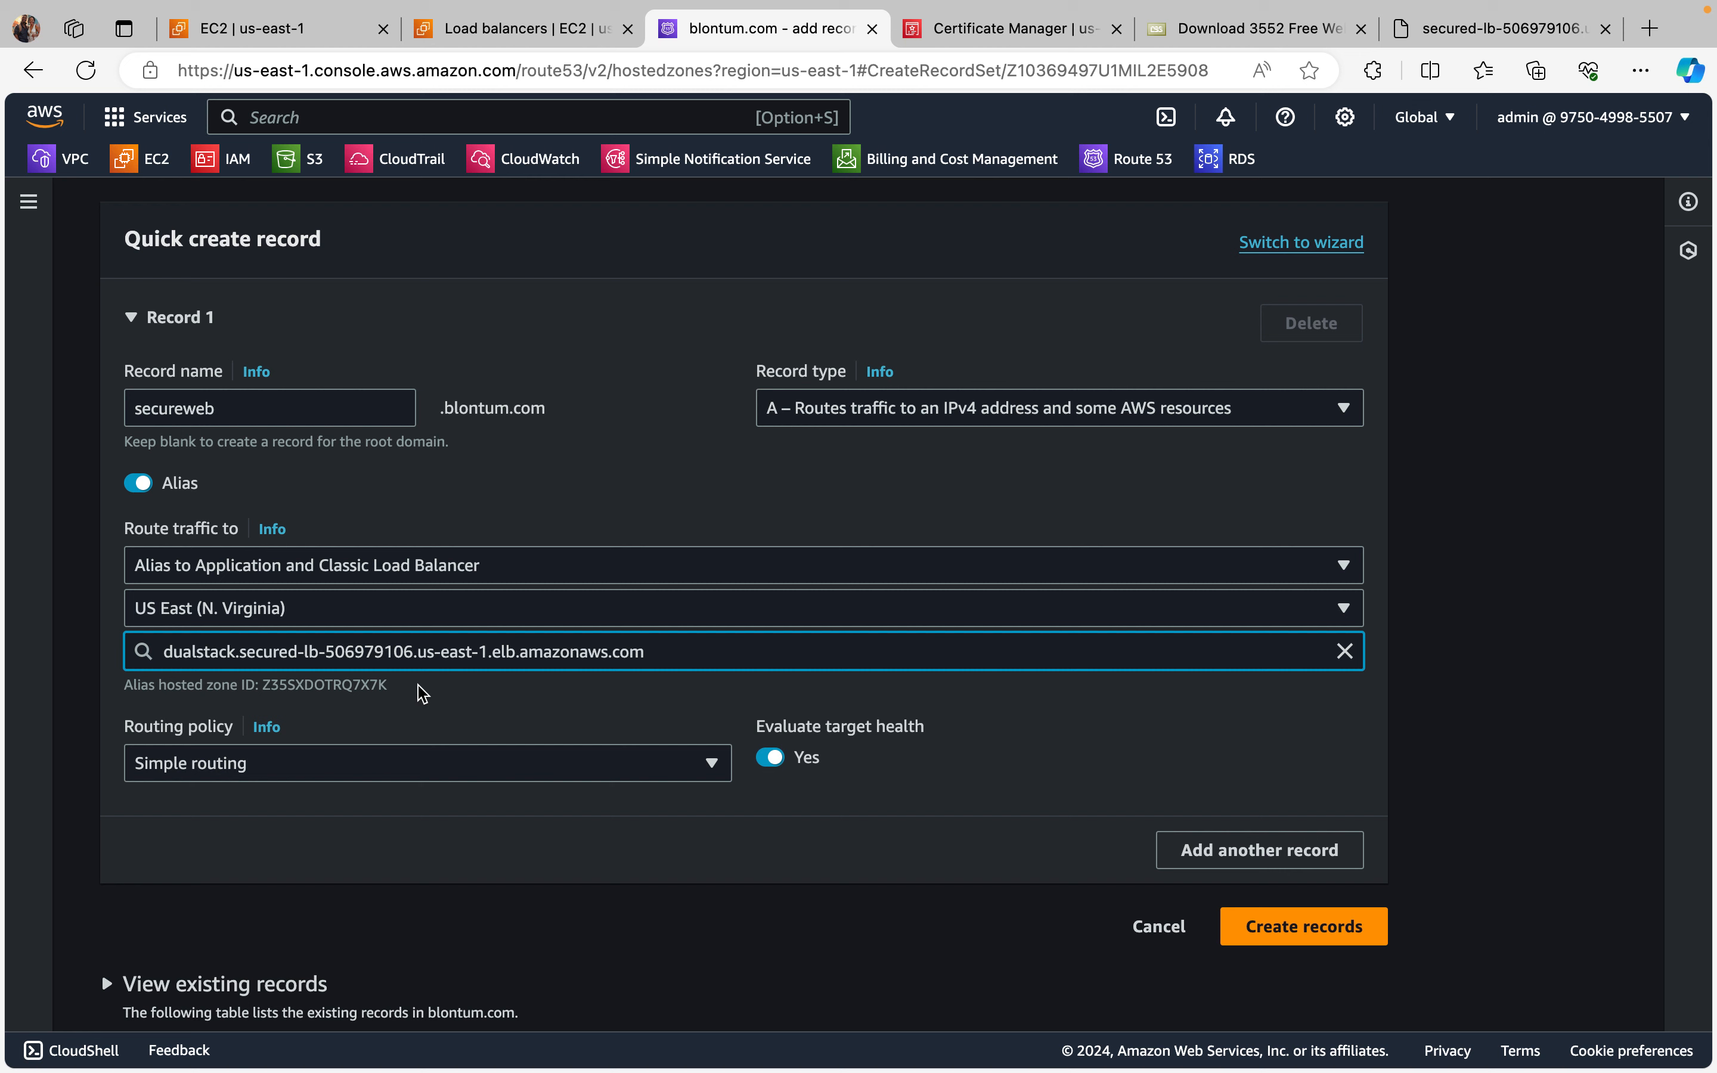
pyautogui.scroll(-1, 526, 722)
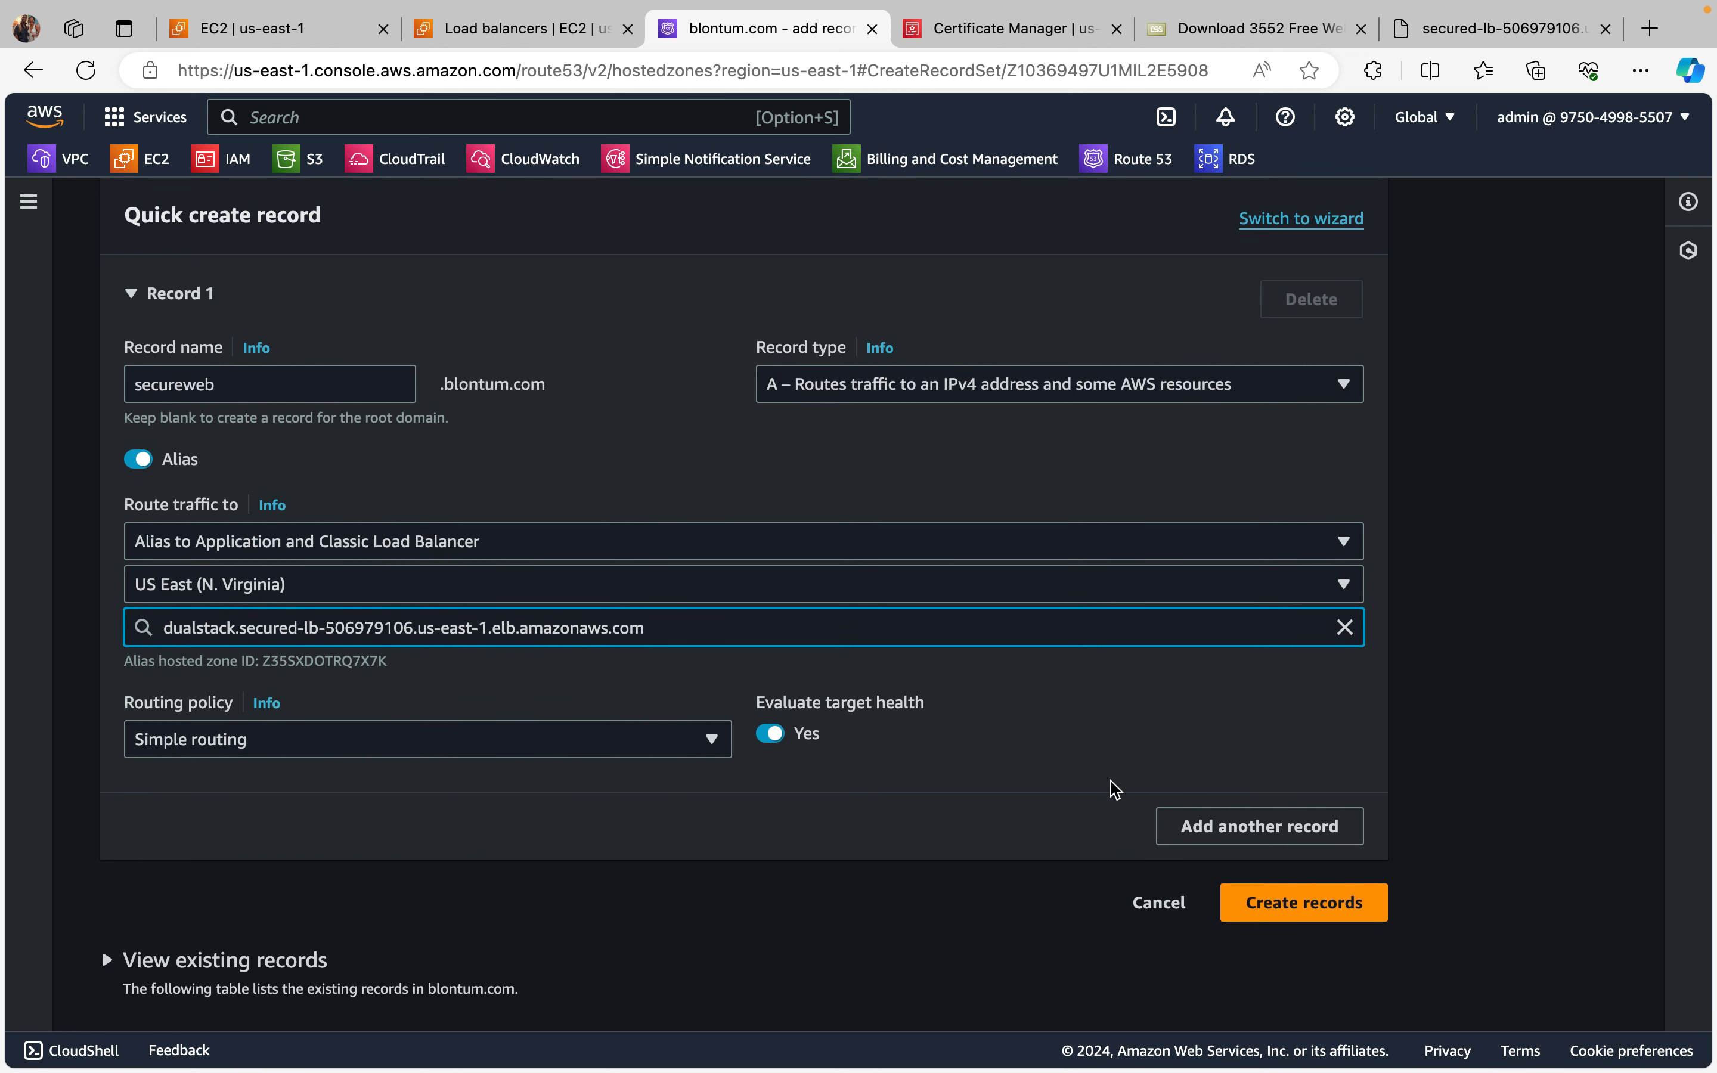
pyautogui.click(1341, 905)
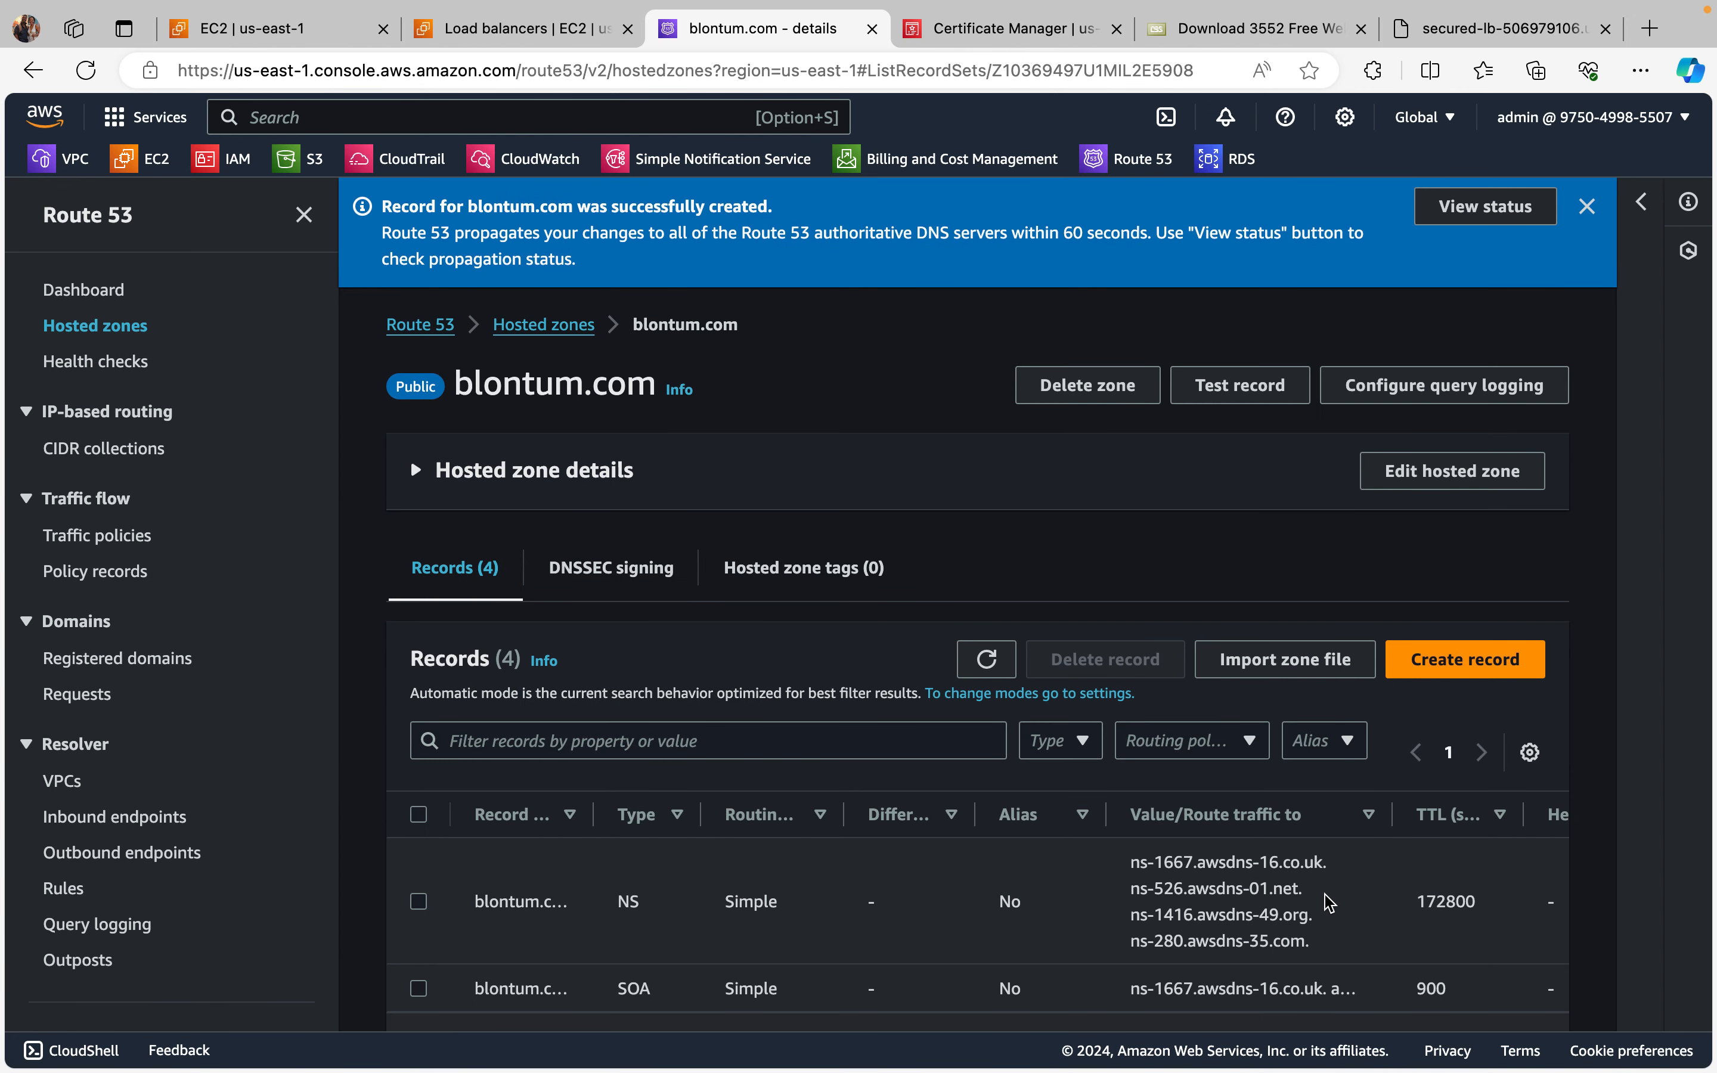
# Step: View the propagation status of the new record's change and refresh it repeatedly
pyautogui.click(1456, 210)
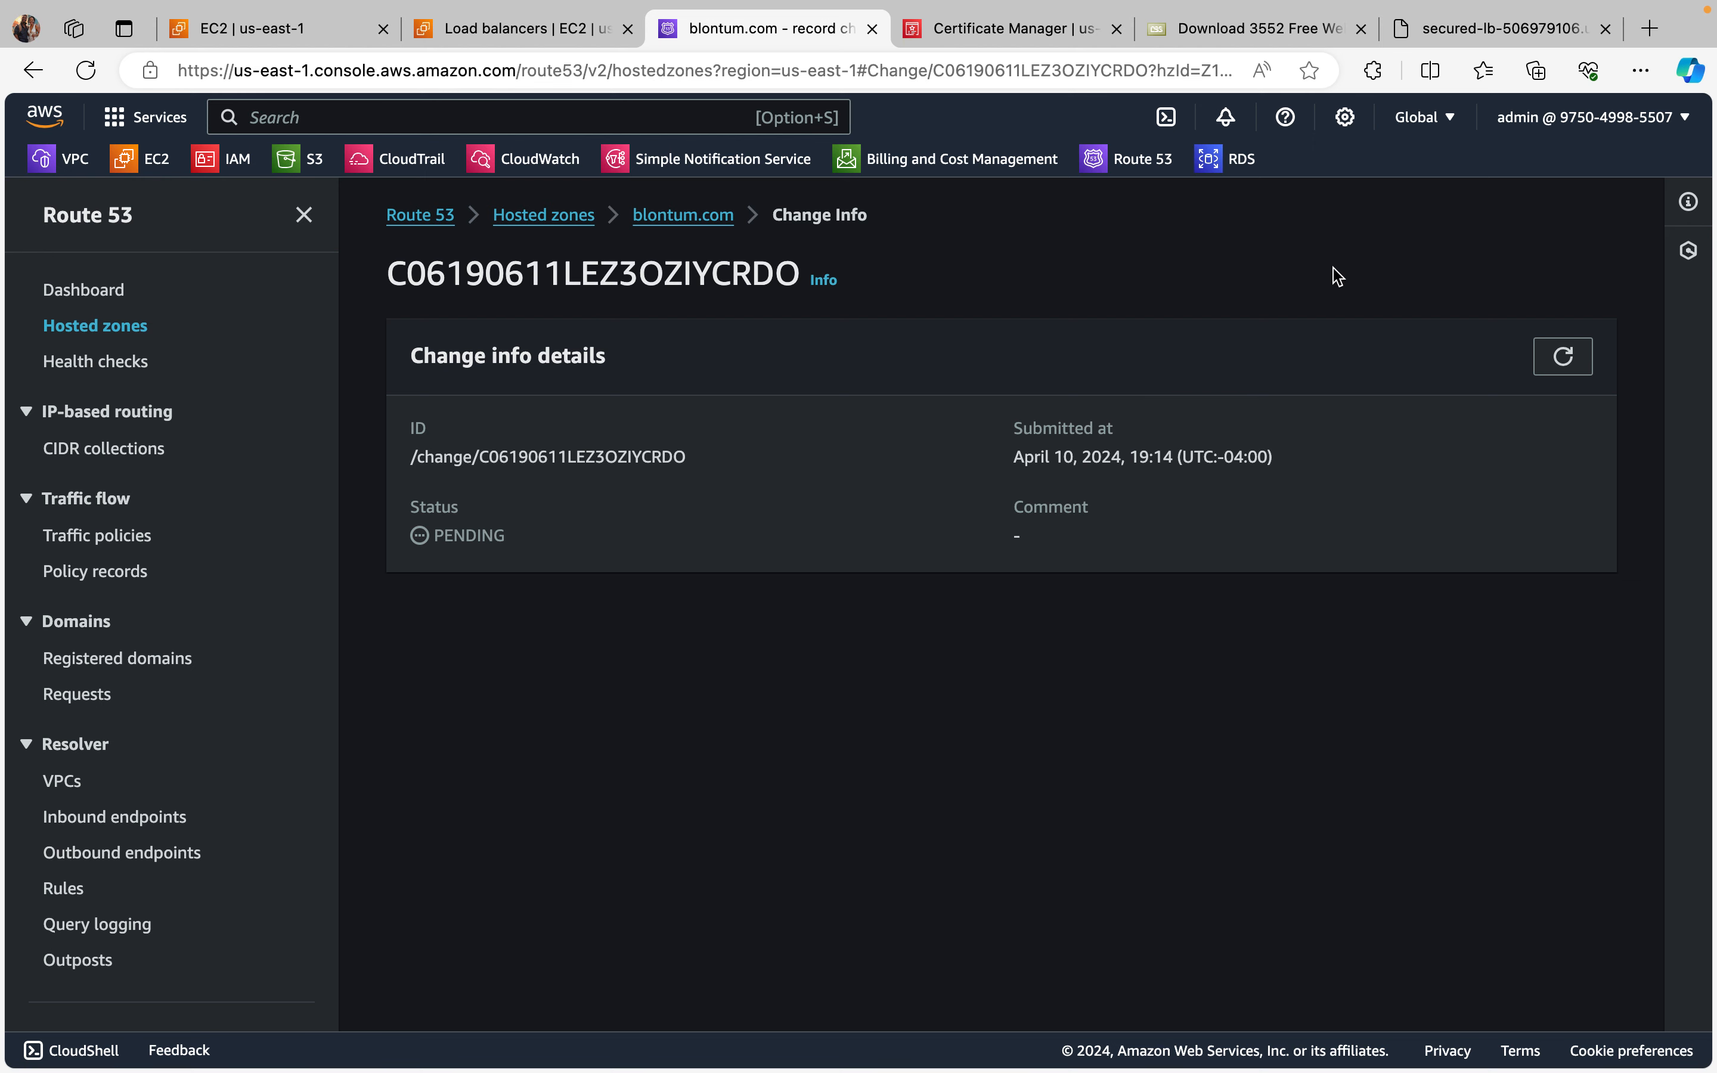
pyautogui.click(1564, 362)
pyautogui.click(1564, 362)
pyautogui.click(1564, 362)
pyautogui.click(1564, 360)
pyautogui.click(1564, 361)
pyautogui.click(1564, 360)
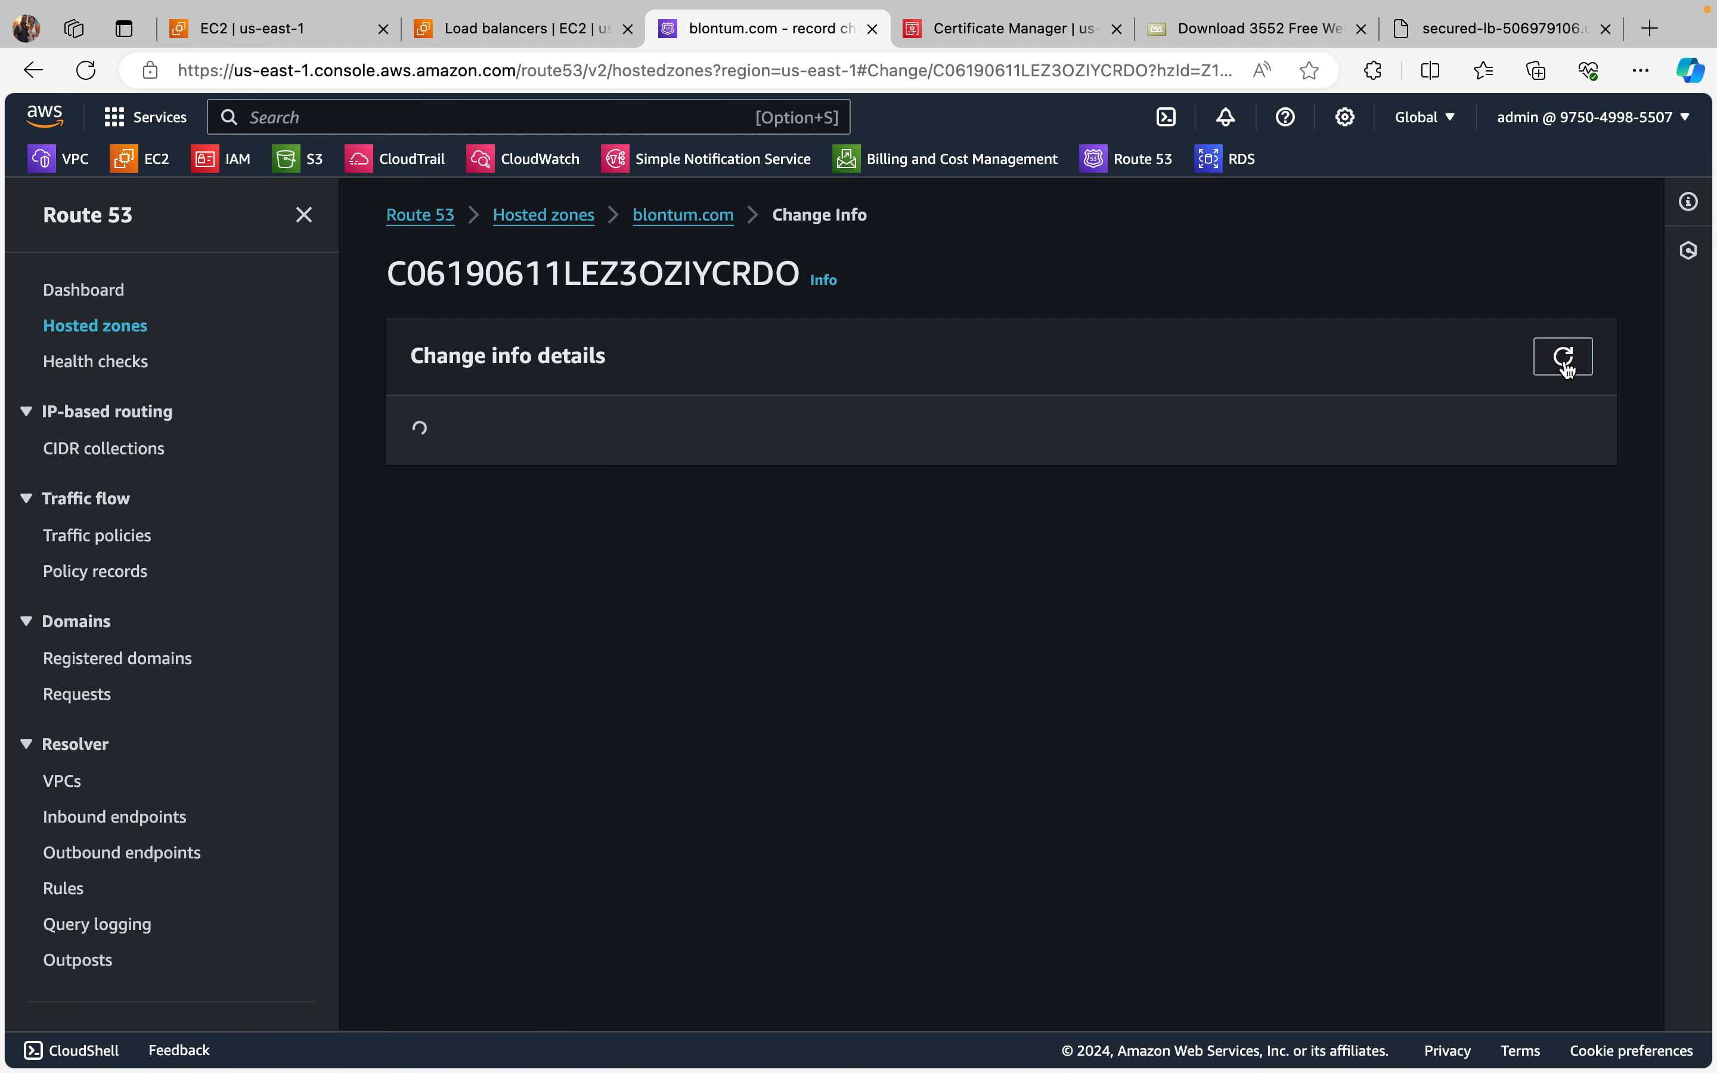
# Step: Check the certificate list, then reload the secured-lb web page several times and open its site security information
pyautogui.click(996, 38)
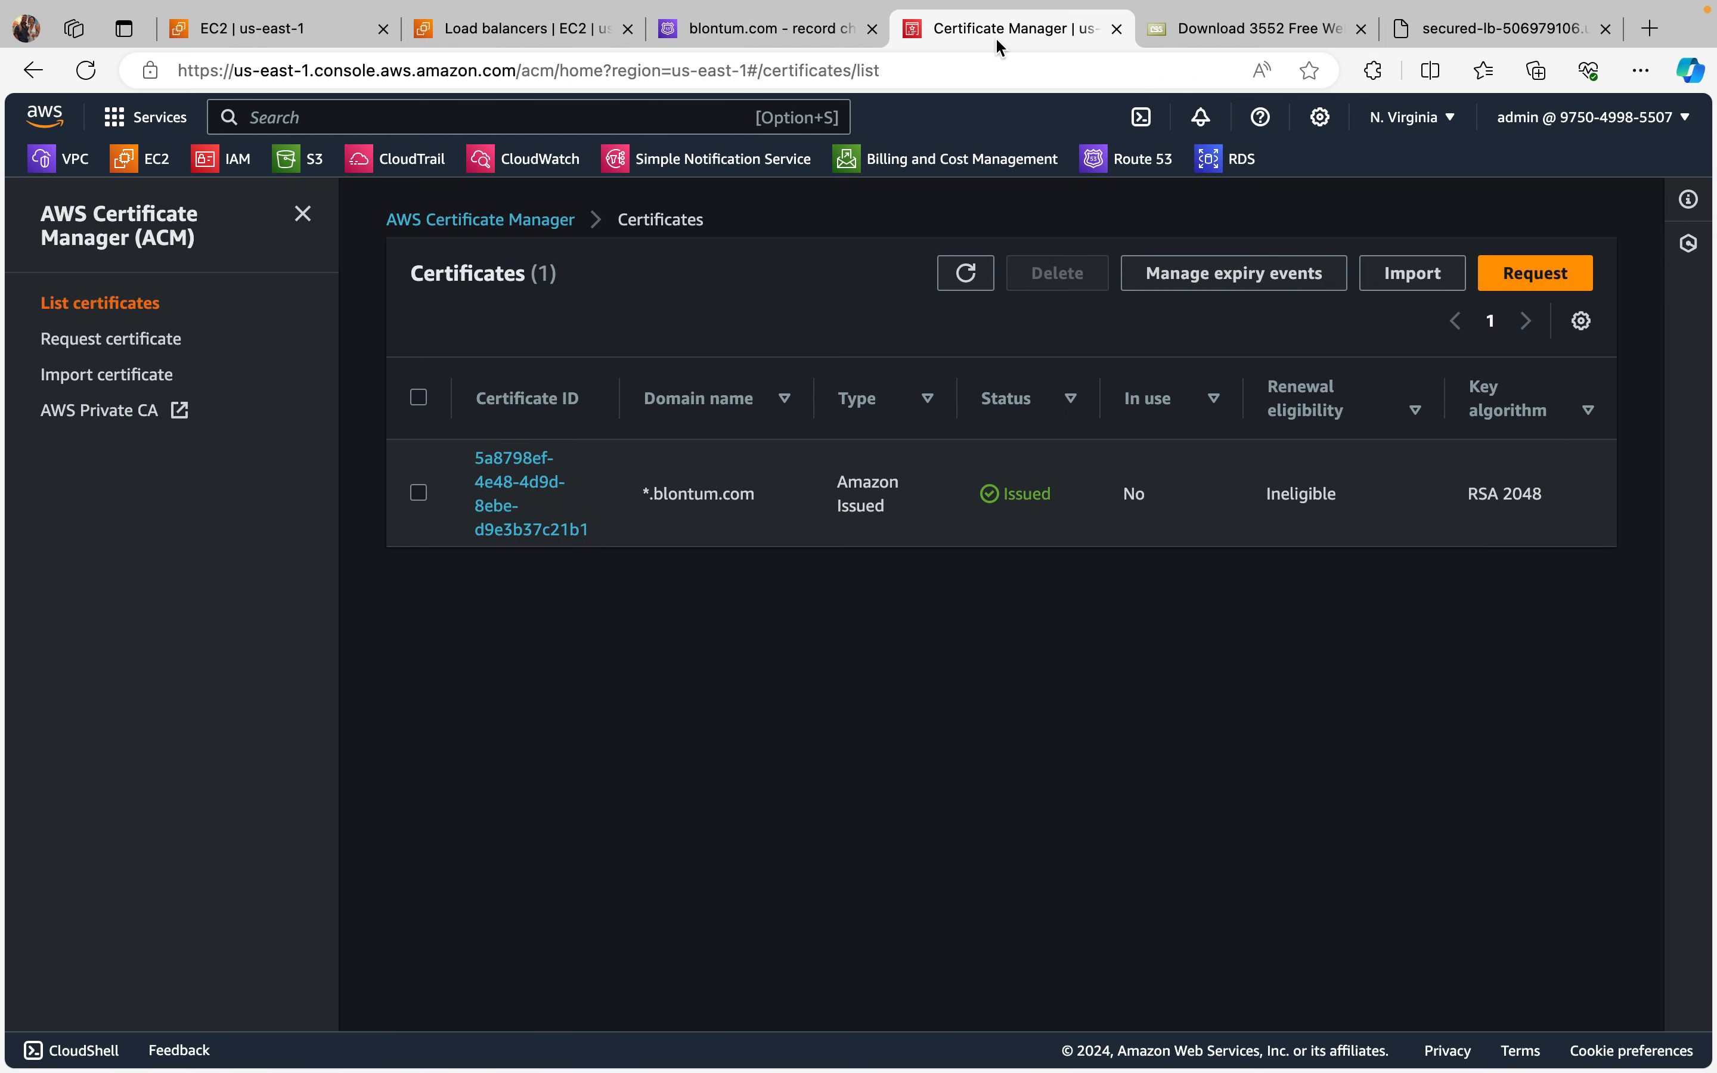
pyautogui.click(1231, 32)
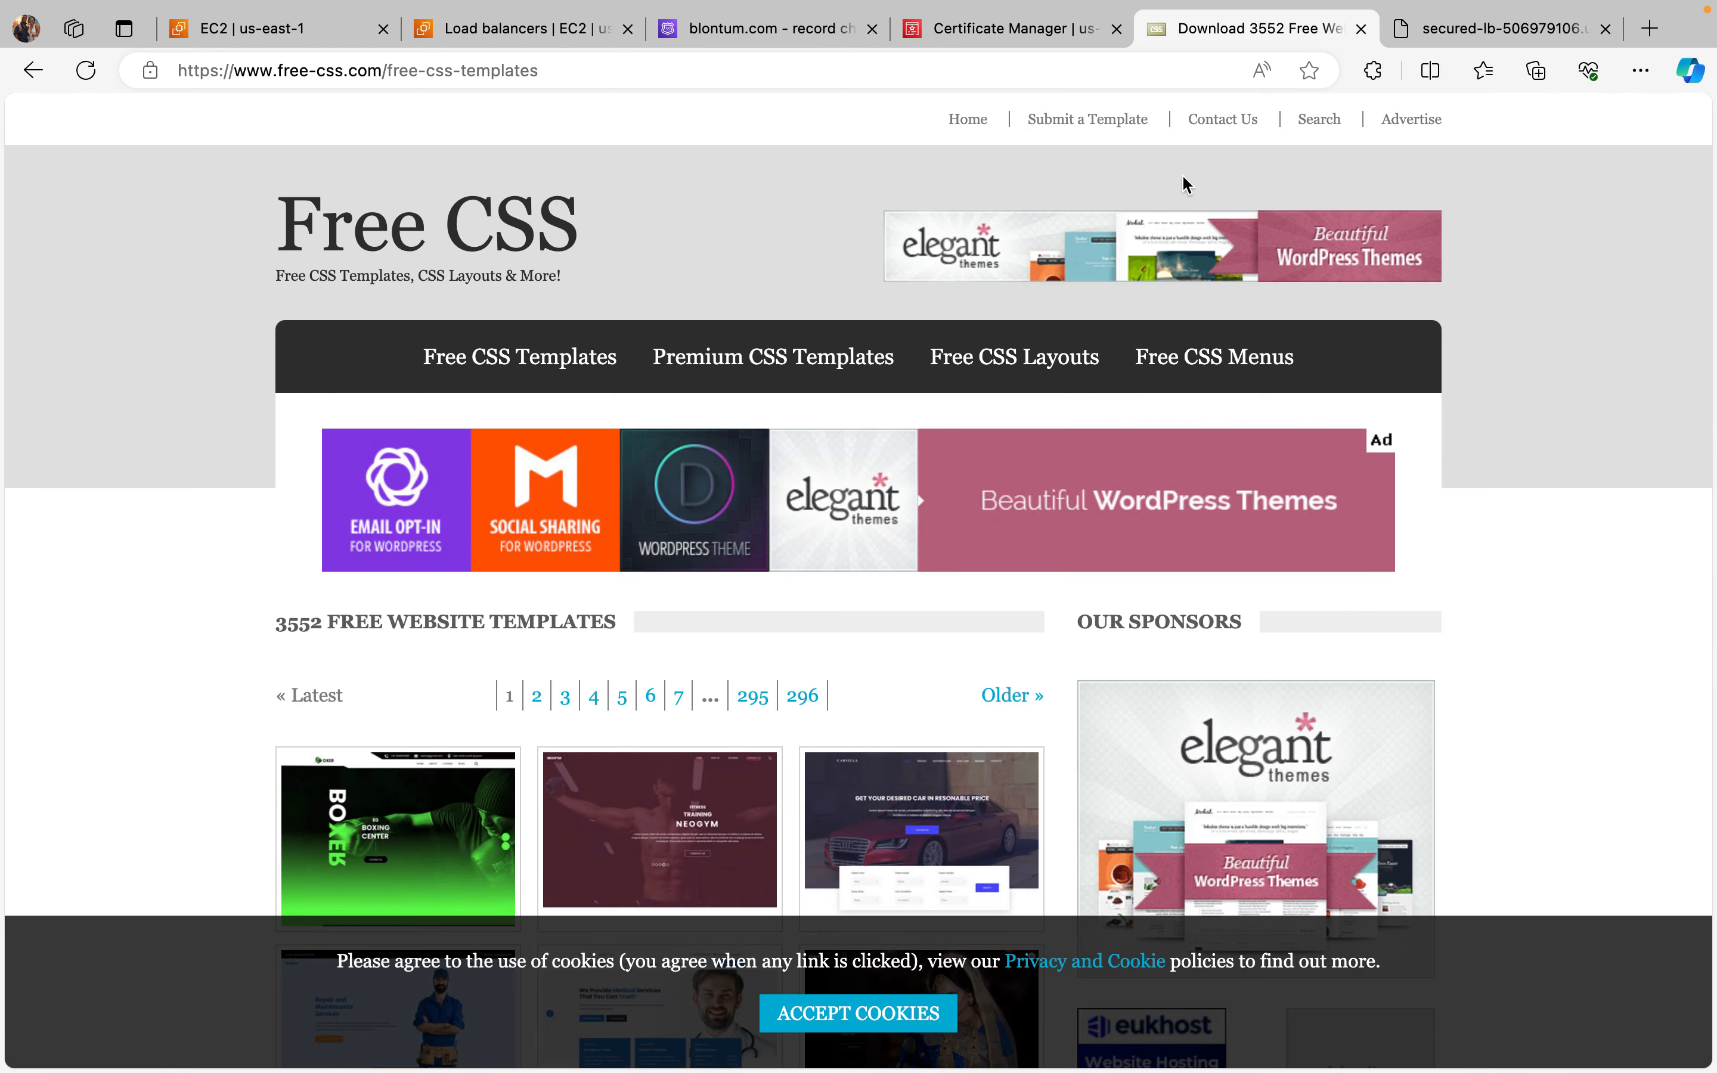
pyautogui.click(1497, 36)
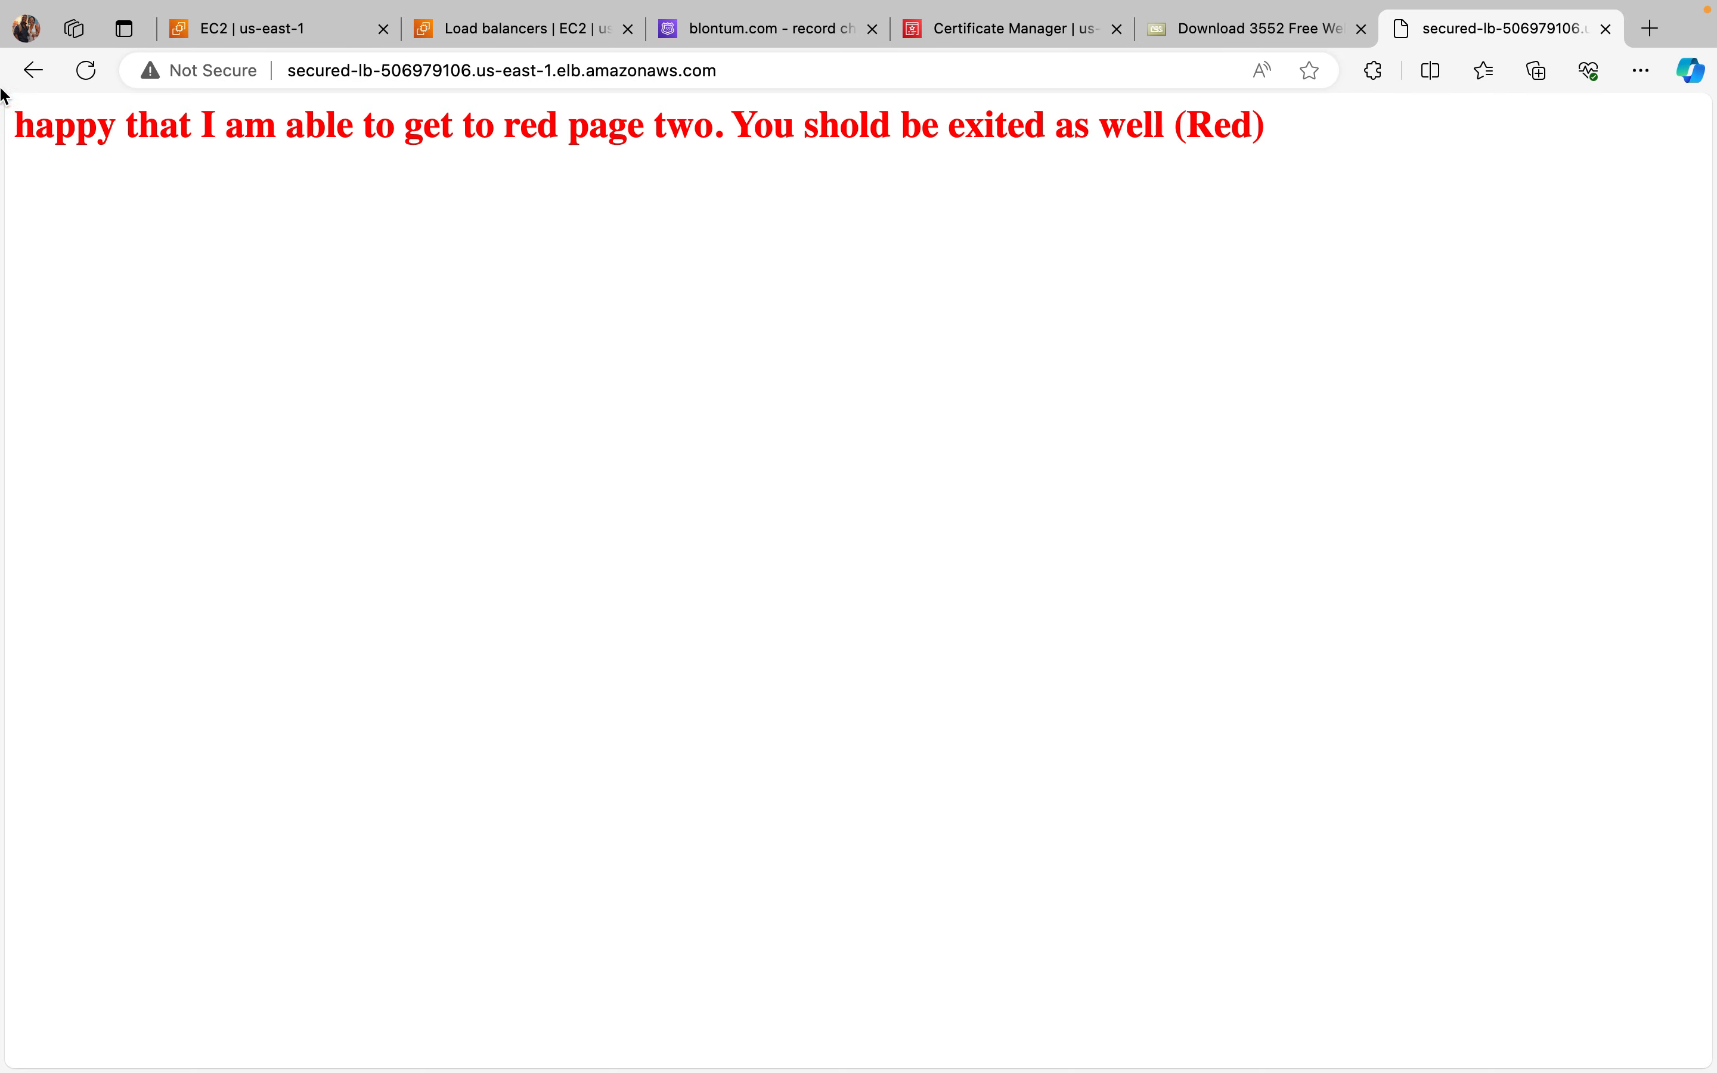
pyautogui.click(94, 71)
pyautogui.click(94, 71)
pyautogui.click(94, 71)
pyautogui.click(95, 71)
pyautogui.click(95, 71)
pyautogui.click(94, 71)
pyautogui.click(156, 76)
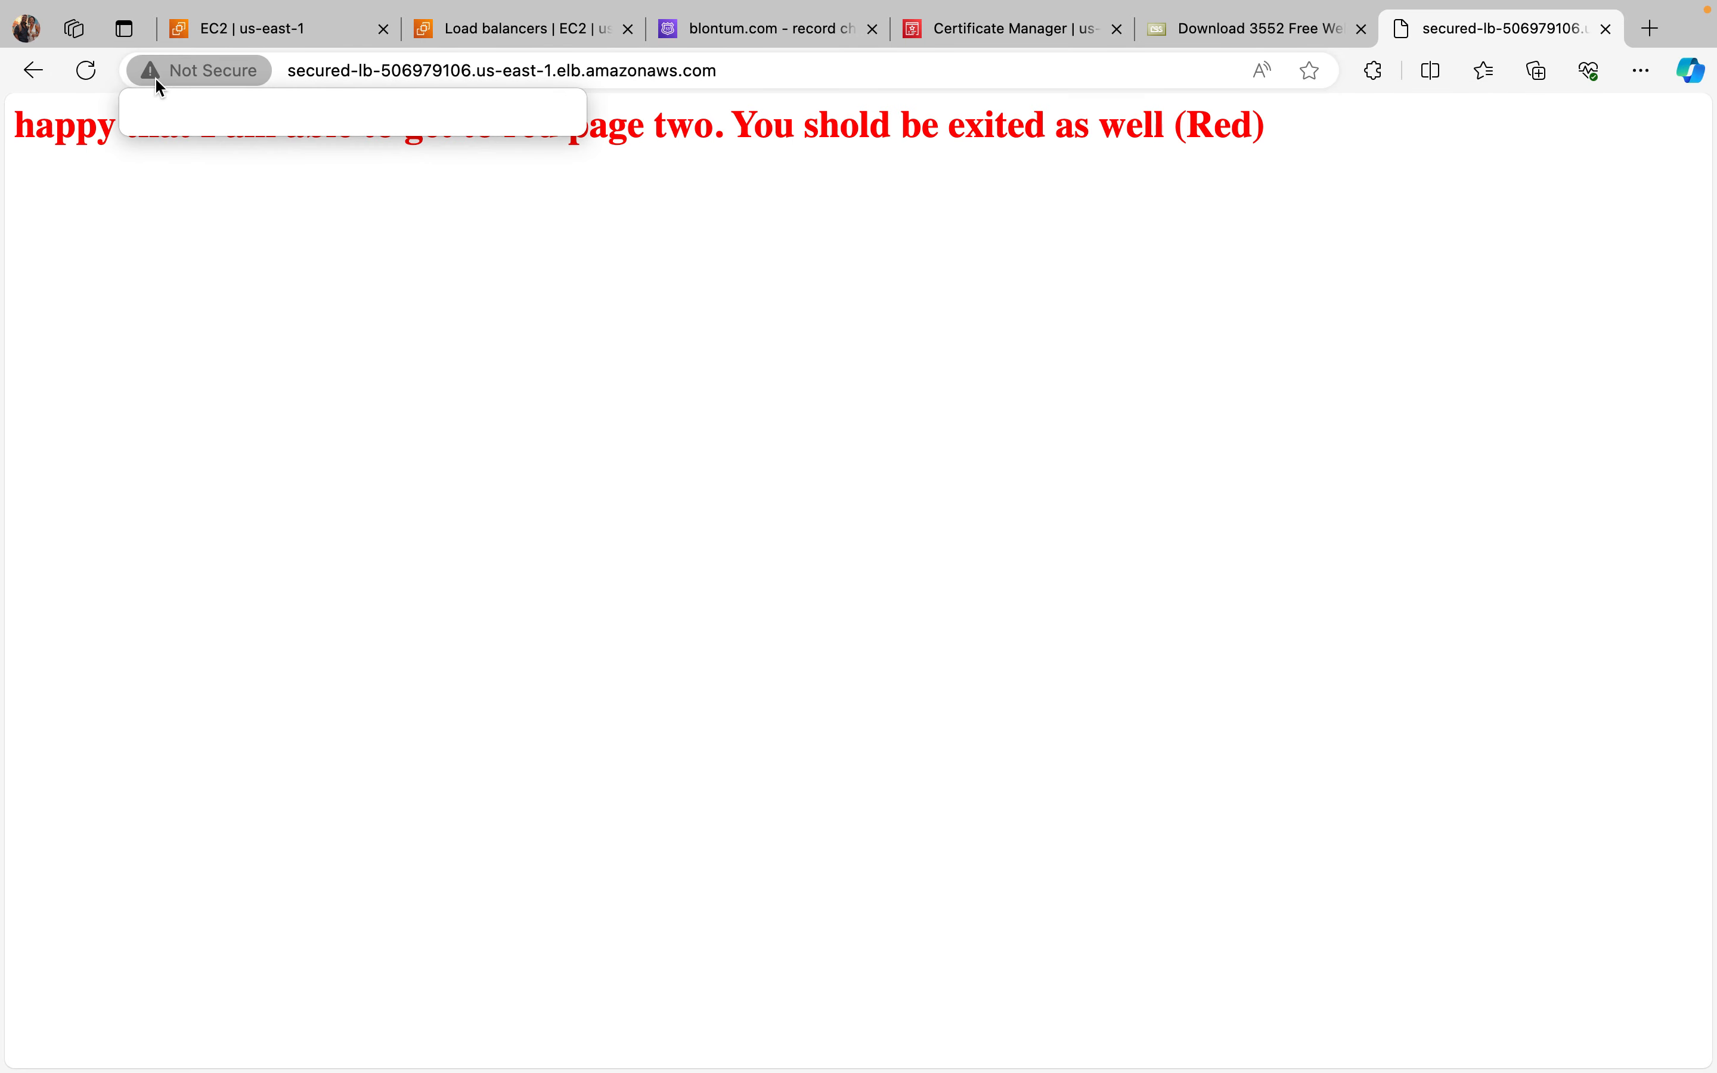
# Step: Review the security rules of instance-2 in the running instances, then those of instance-1 with only that instance selected
pyautogui.click(294, 30)
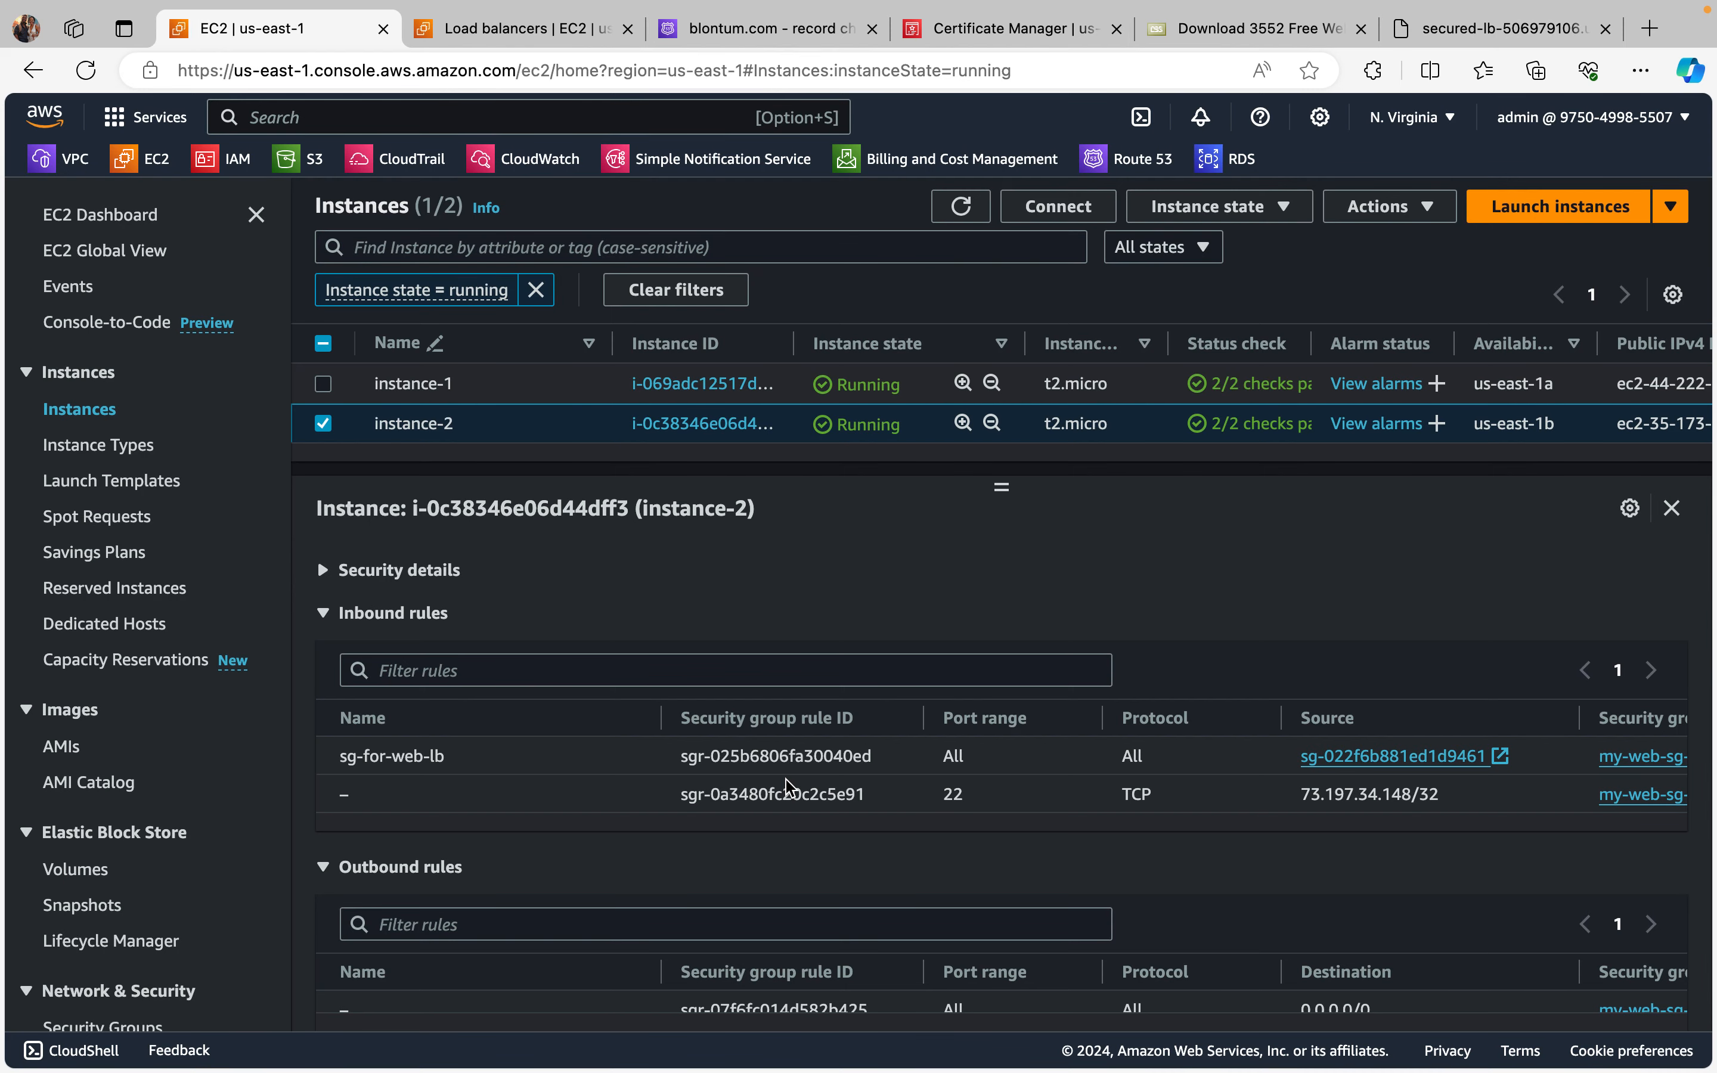
pyautogui.scroll(1, 788, 786)
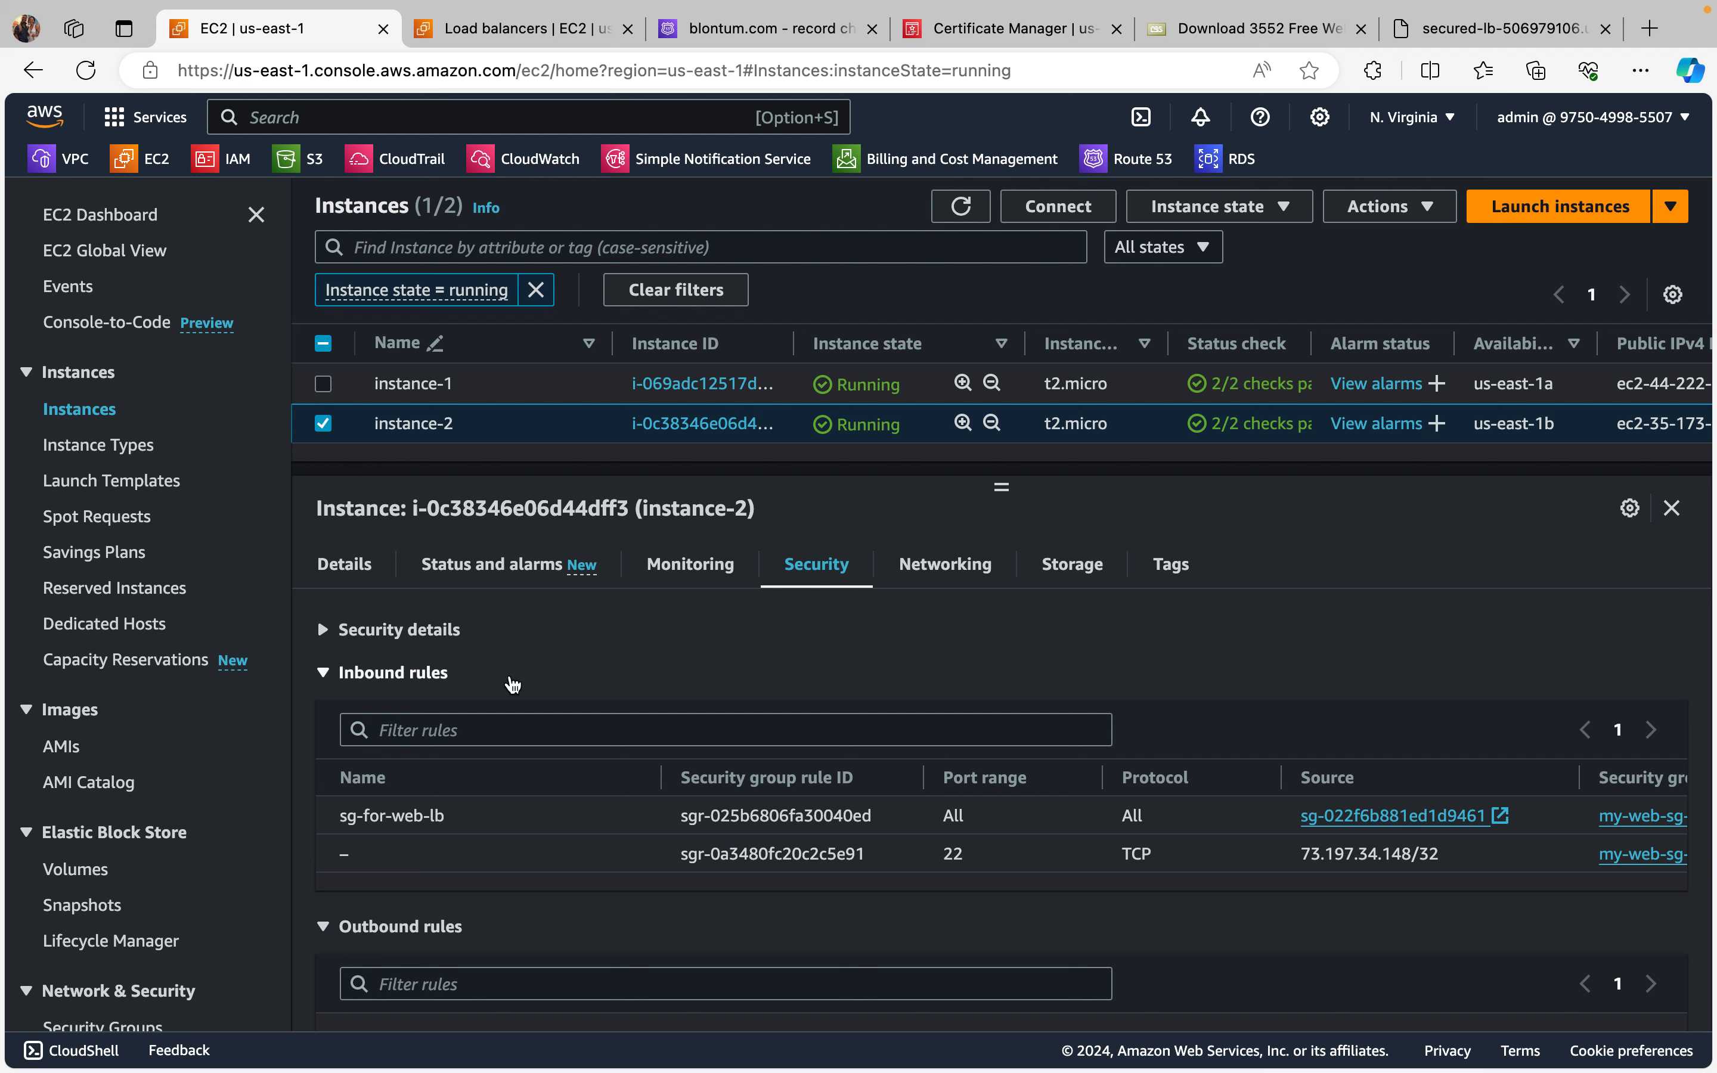
pyautogui.scroll(-1, 88, 697)
pyautogui.scroll(1, 88, 697)
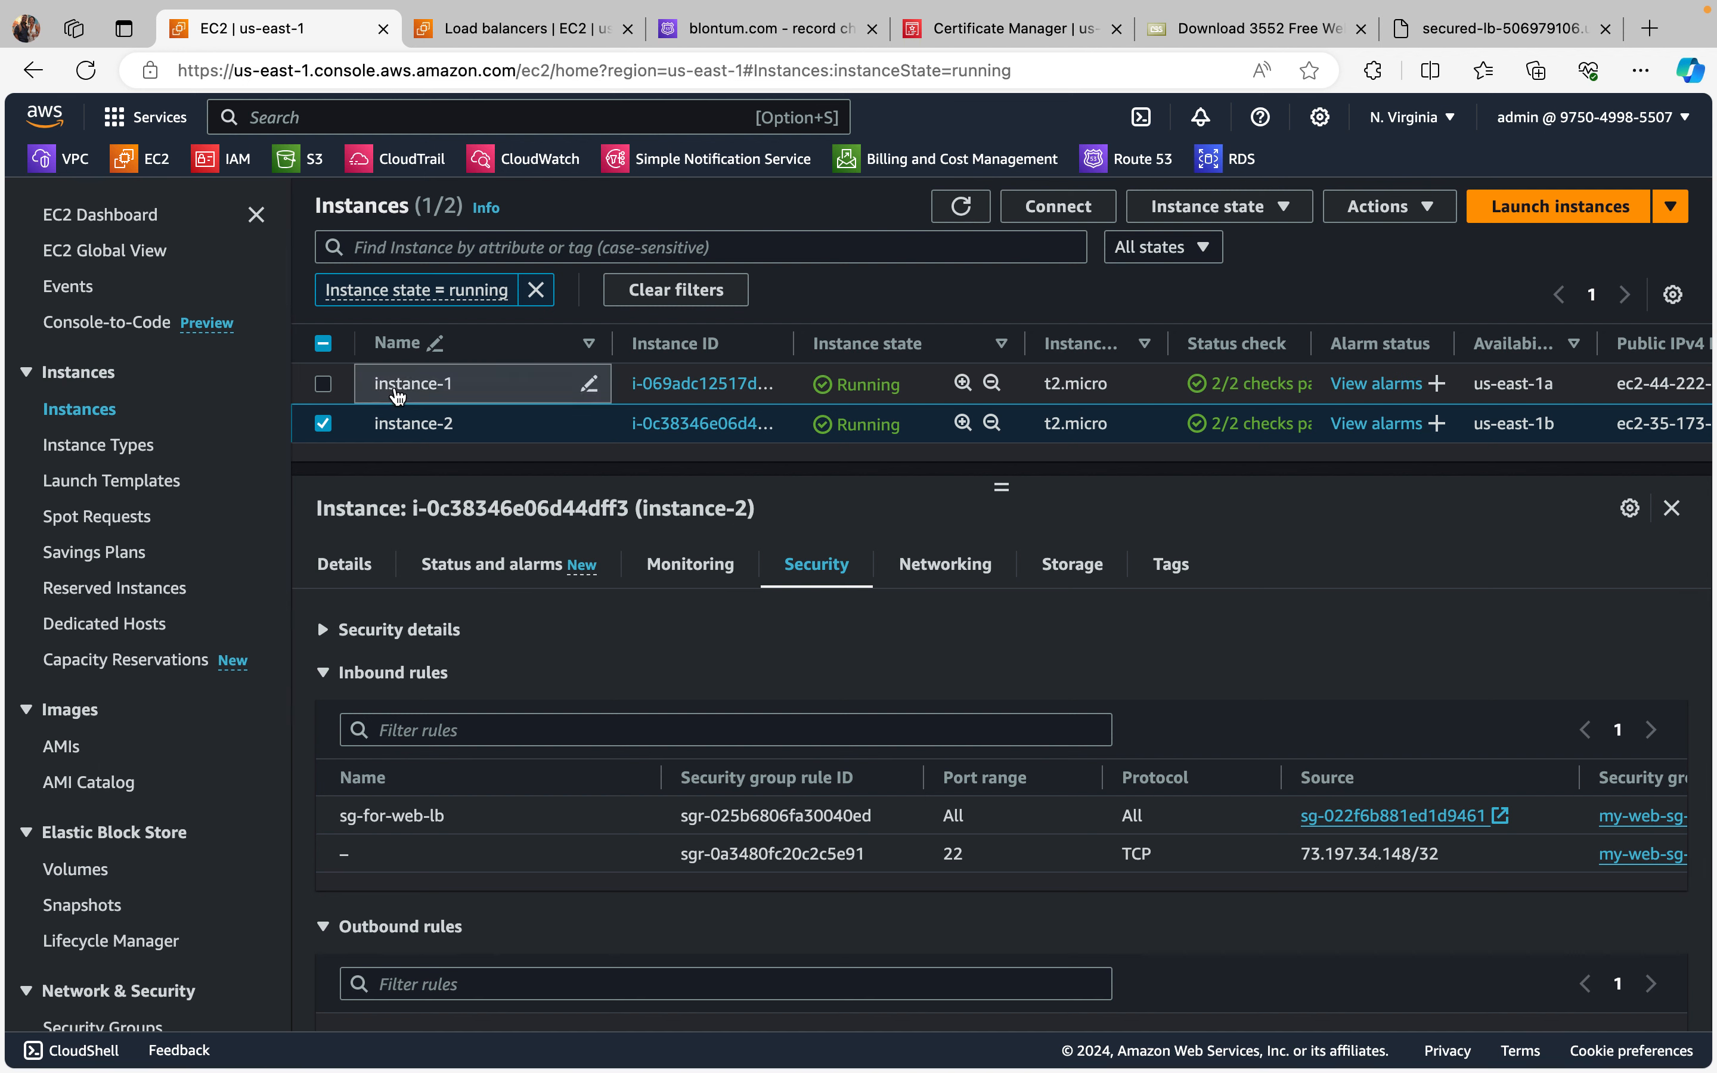
pyautogui.click(323, 383)
pyautogui.click(325, 425)
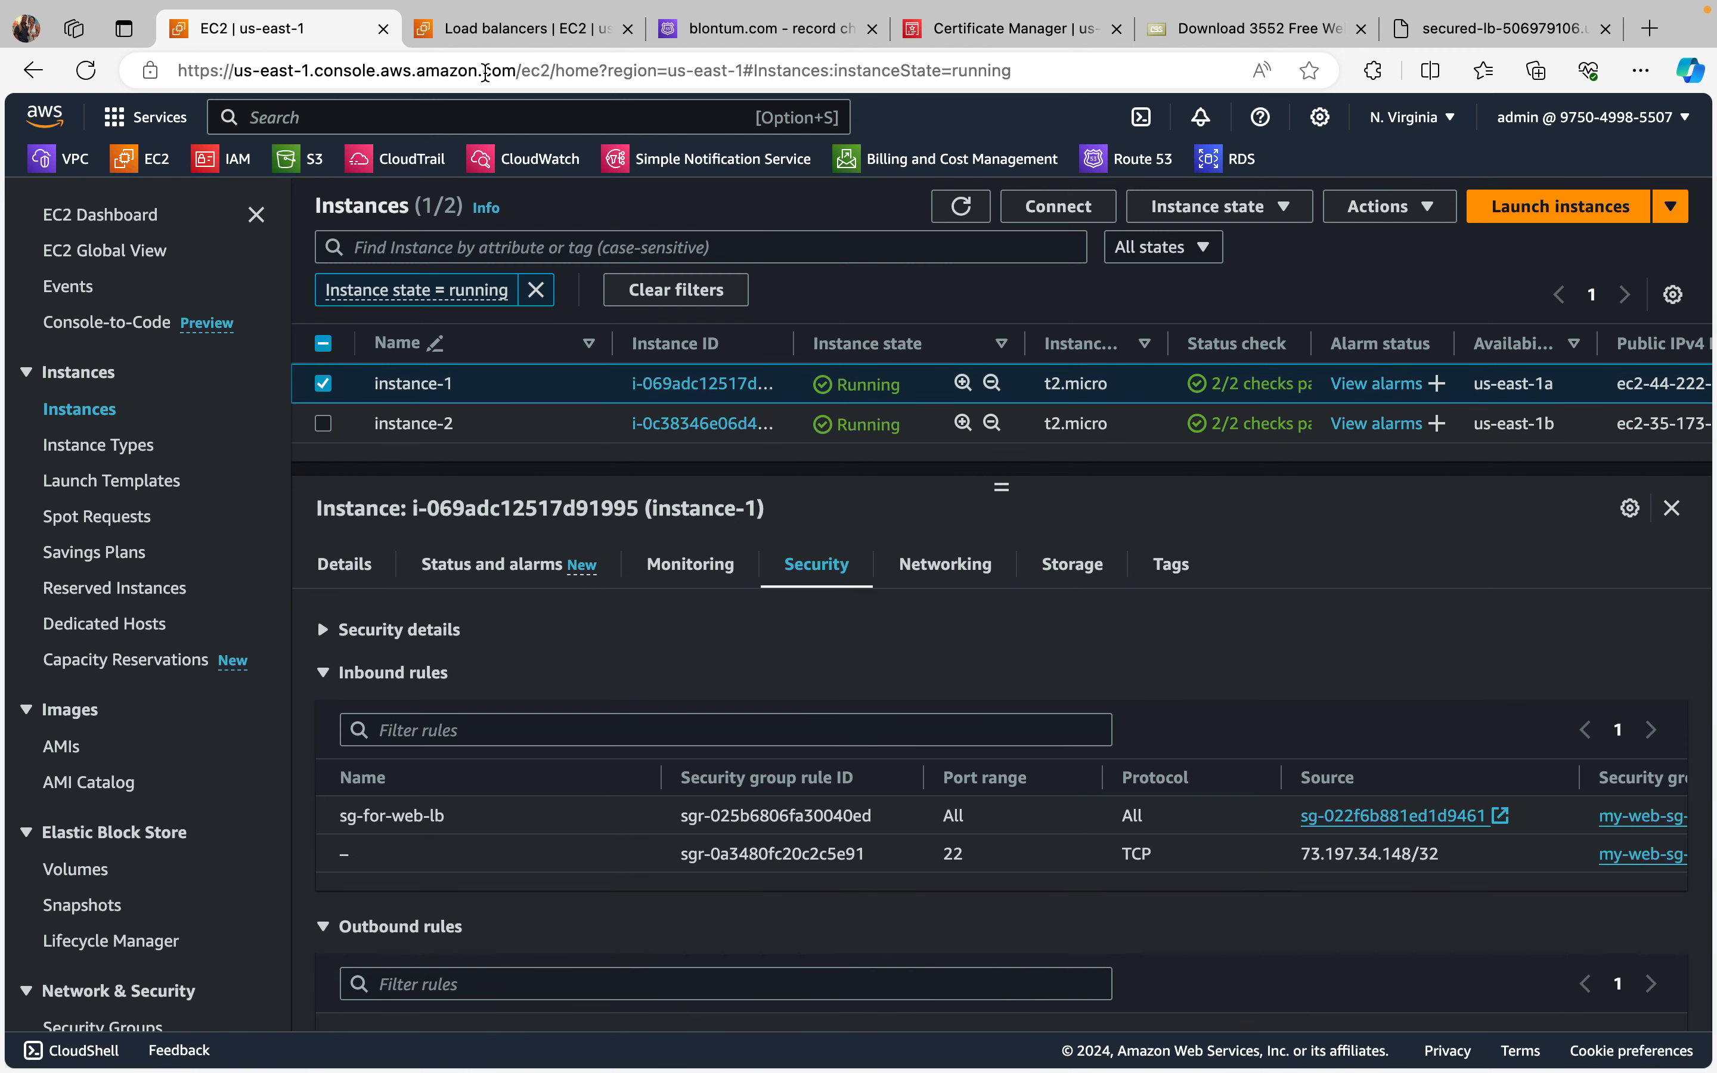
# Step: Look at the secured-lb load balancer, then return to the Route 53 change details and reload the page to recheck its status
pyautogui.click(529, 30)
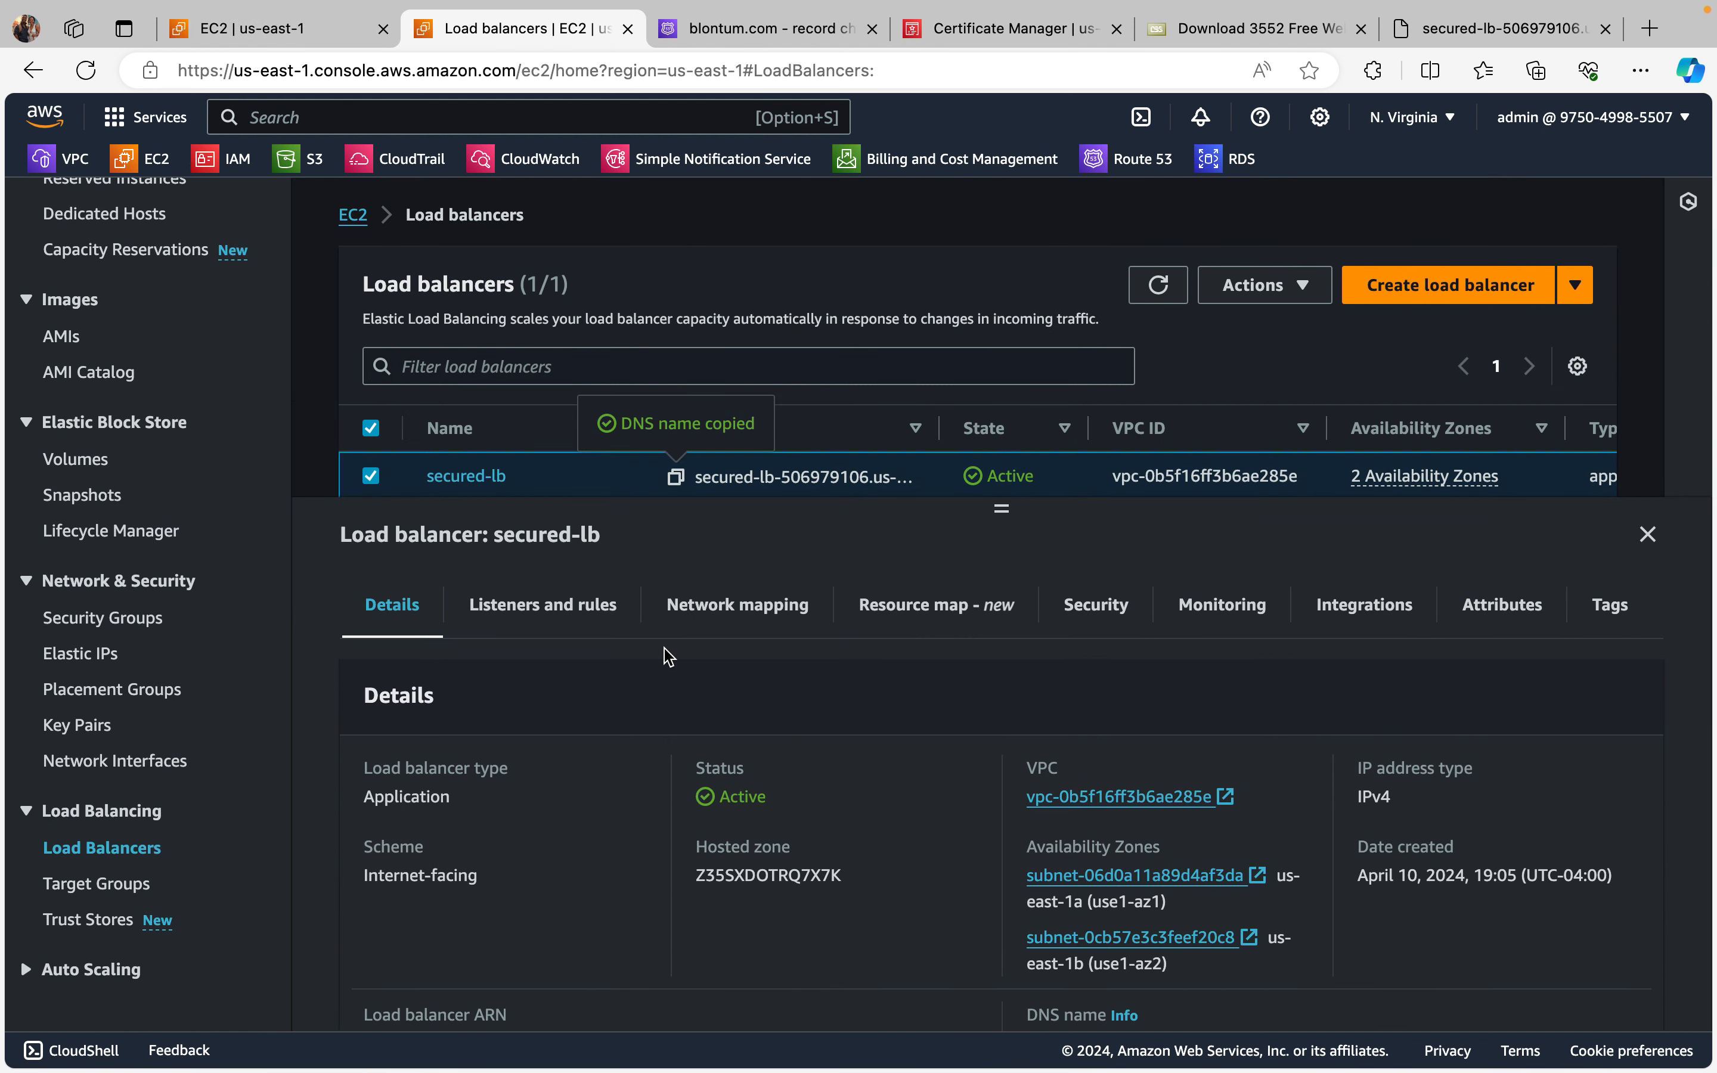
pyautogui.click(759, 29)
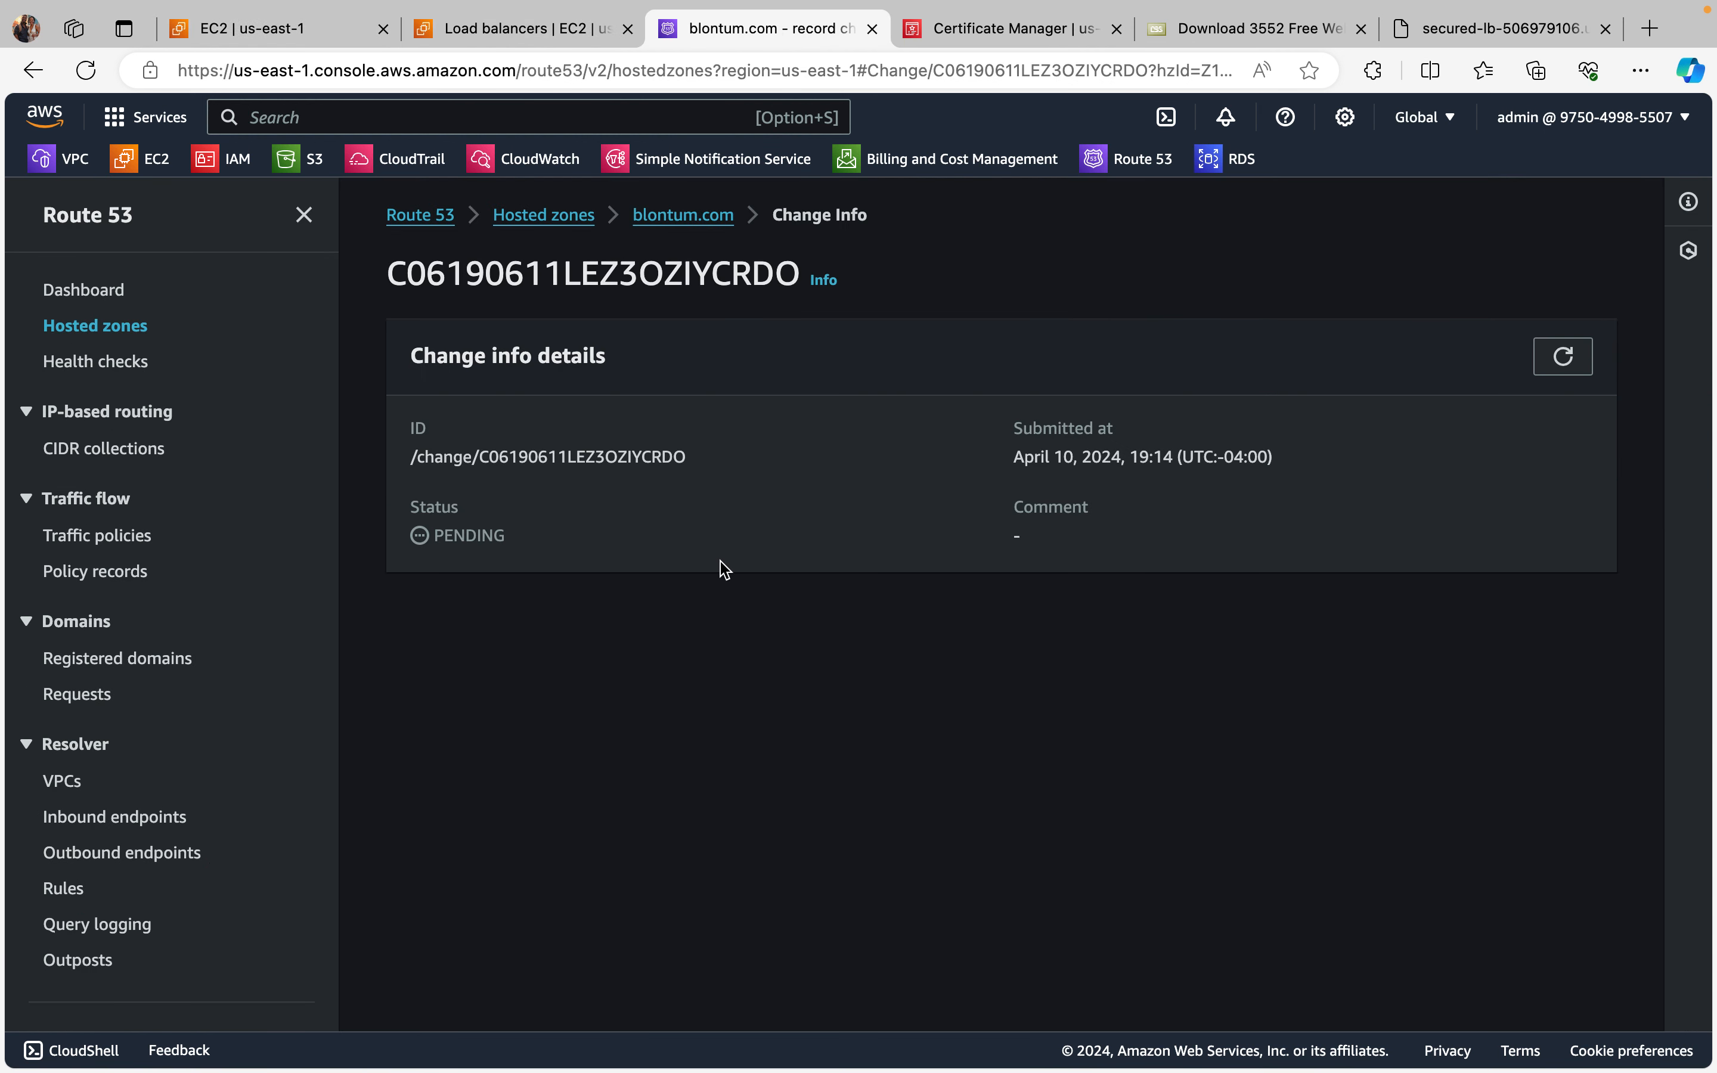
pyautogui.rightClick(570, 593)
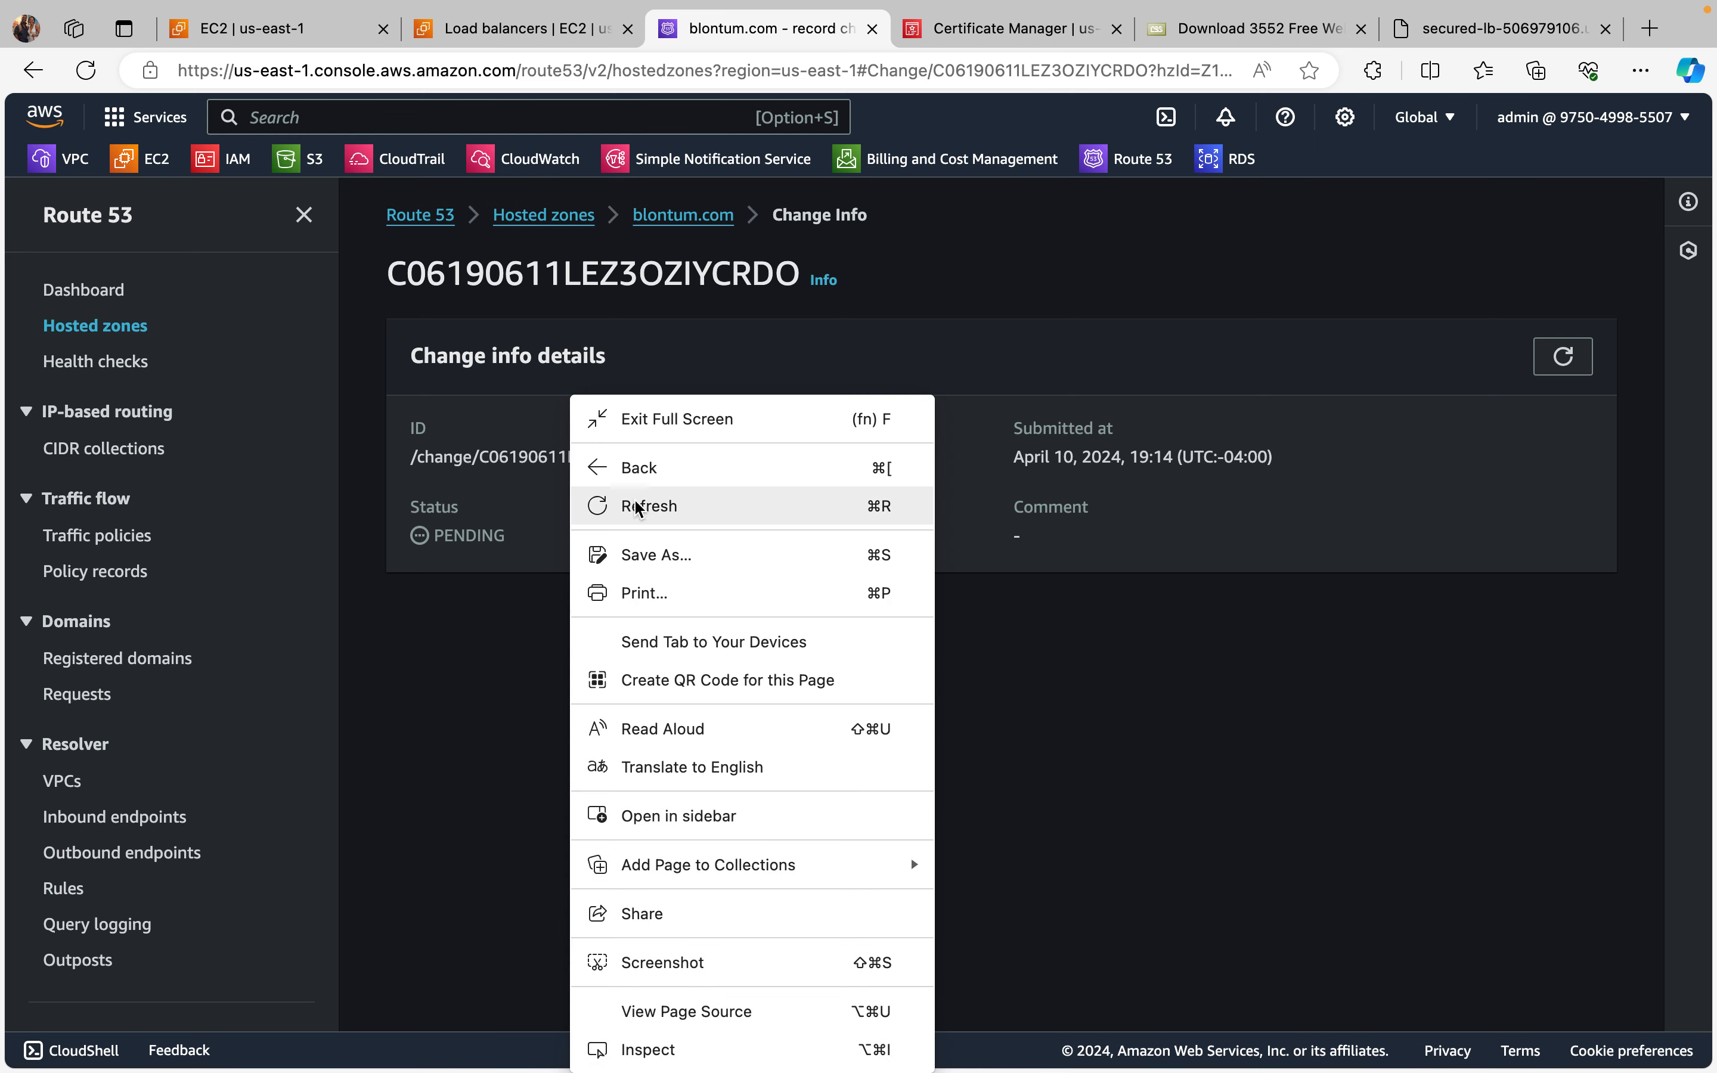
pyautogui.click(644, 504)
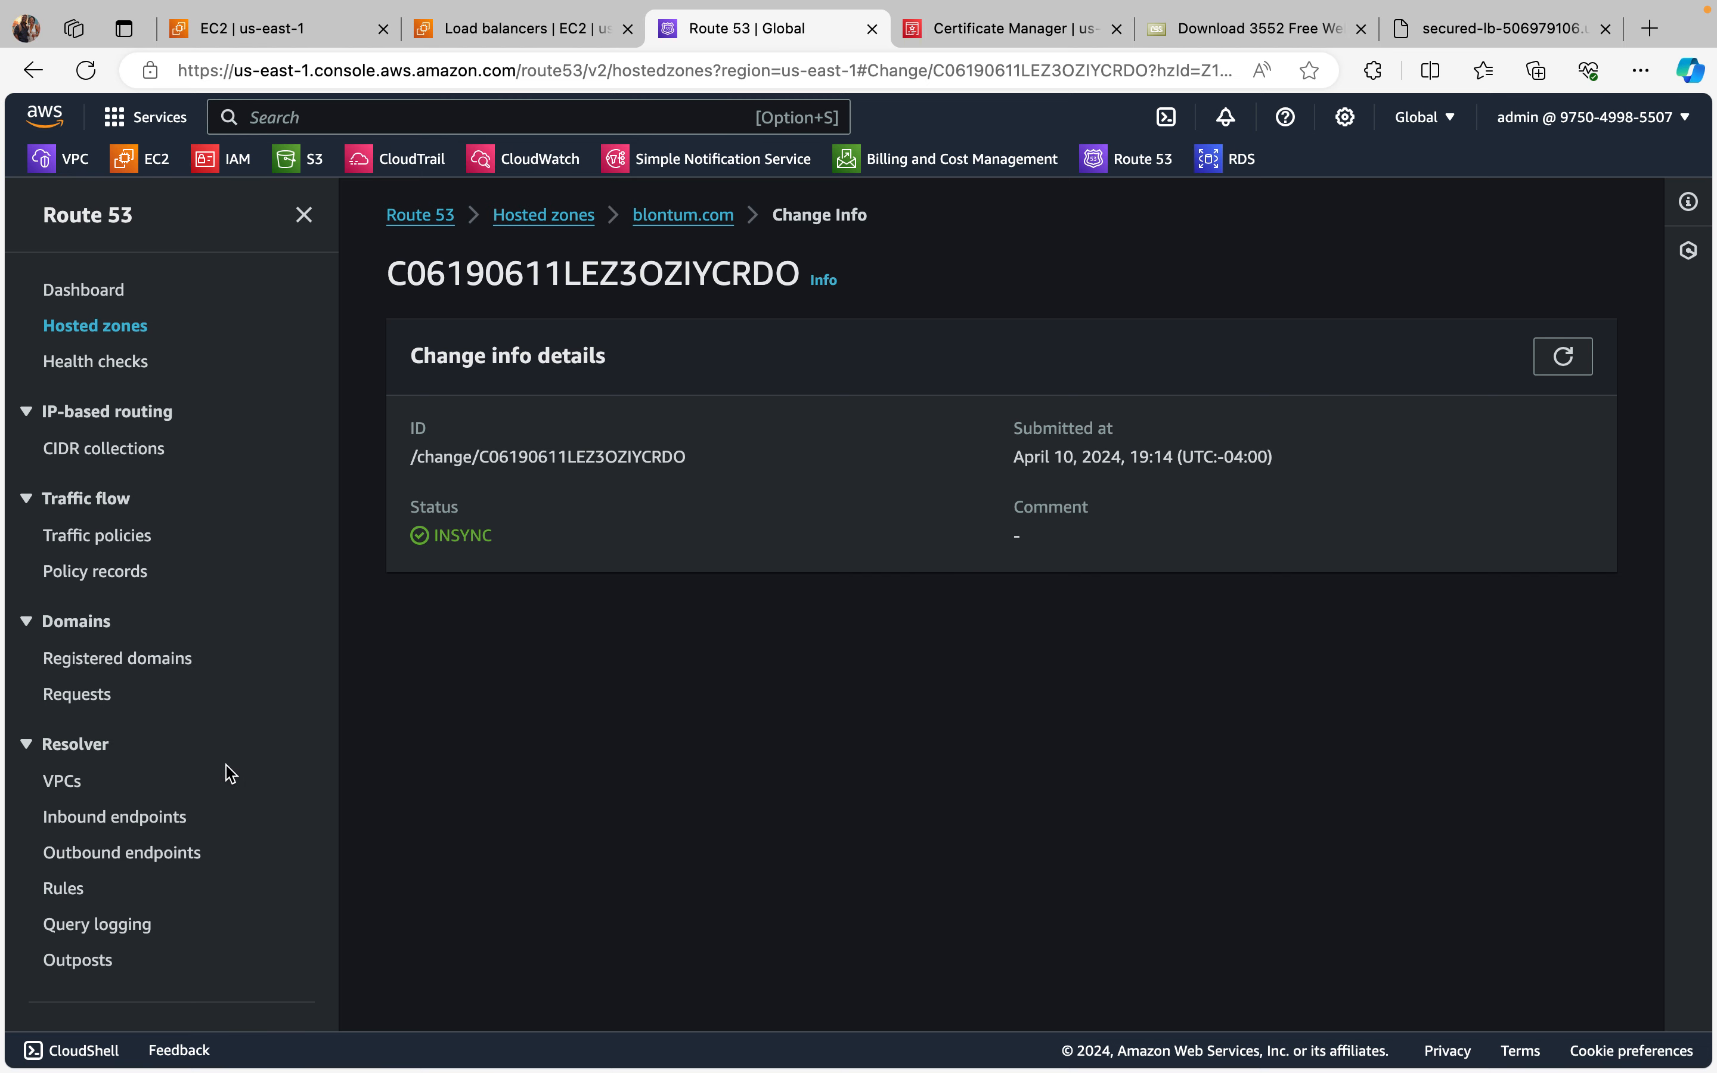
# Step: Go through the Route 53 dashboard to the hosted zones and open the records of the blontum.com zone
pyautogui.click(96, 295)
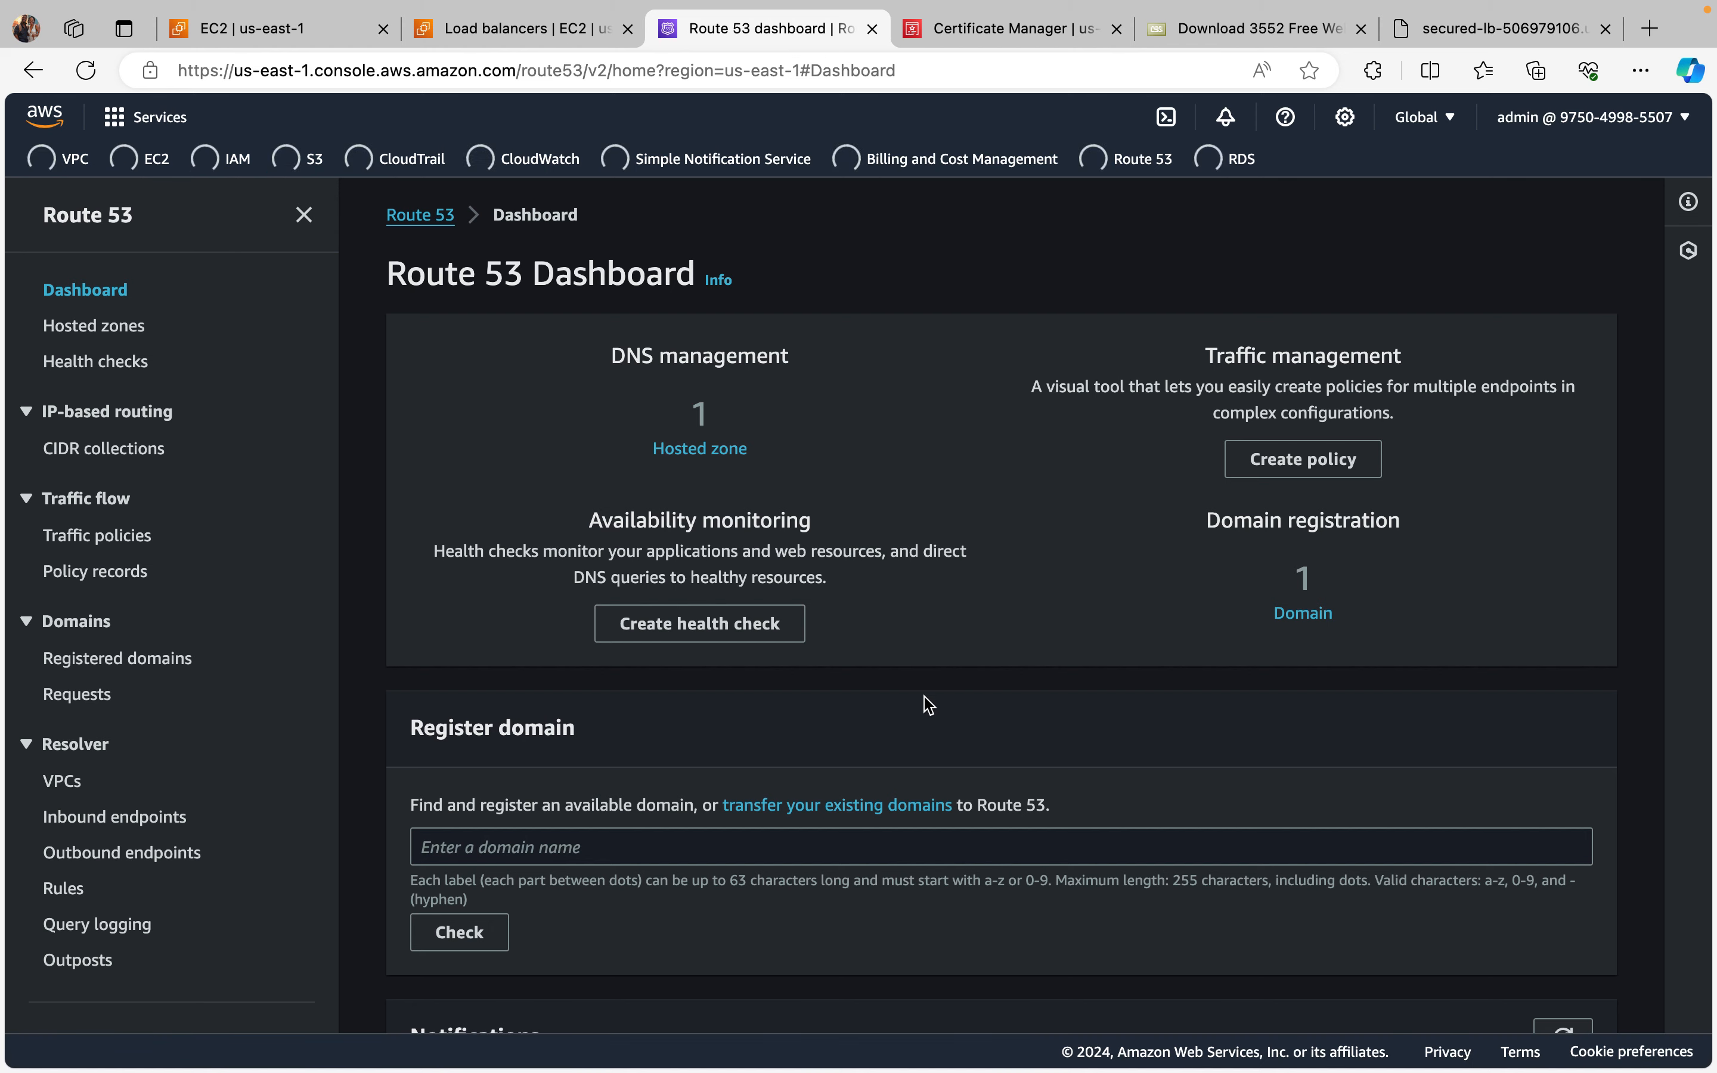
pyautogui.scroll(-1, 928, 704)
pyautogui.scroll(-2, 922, 703)
pyautogui.scroll(3, 919, 701)
pyautogui.click(706, 454)
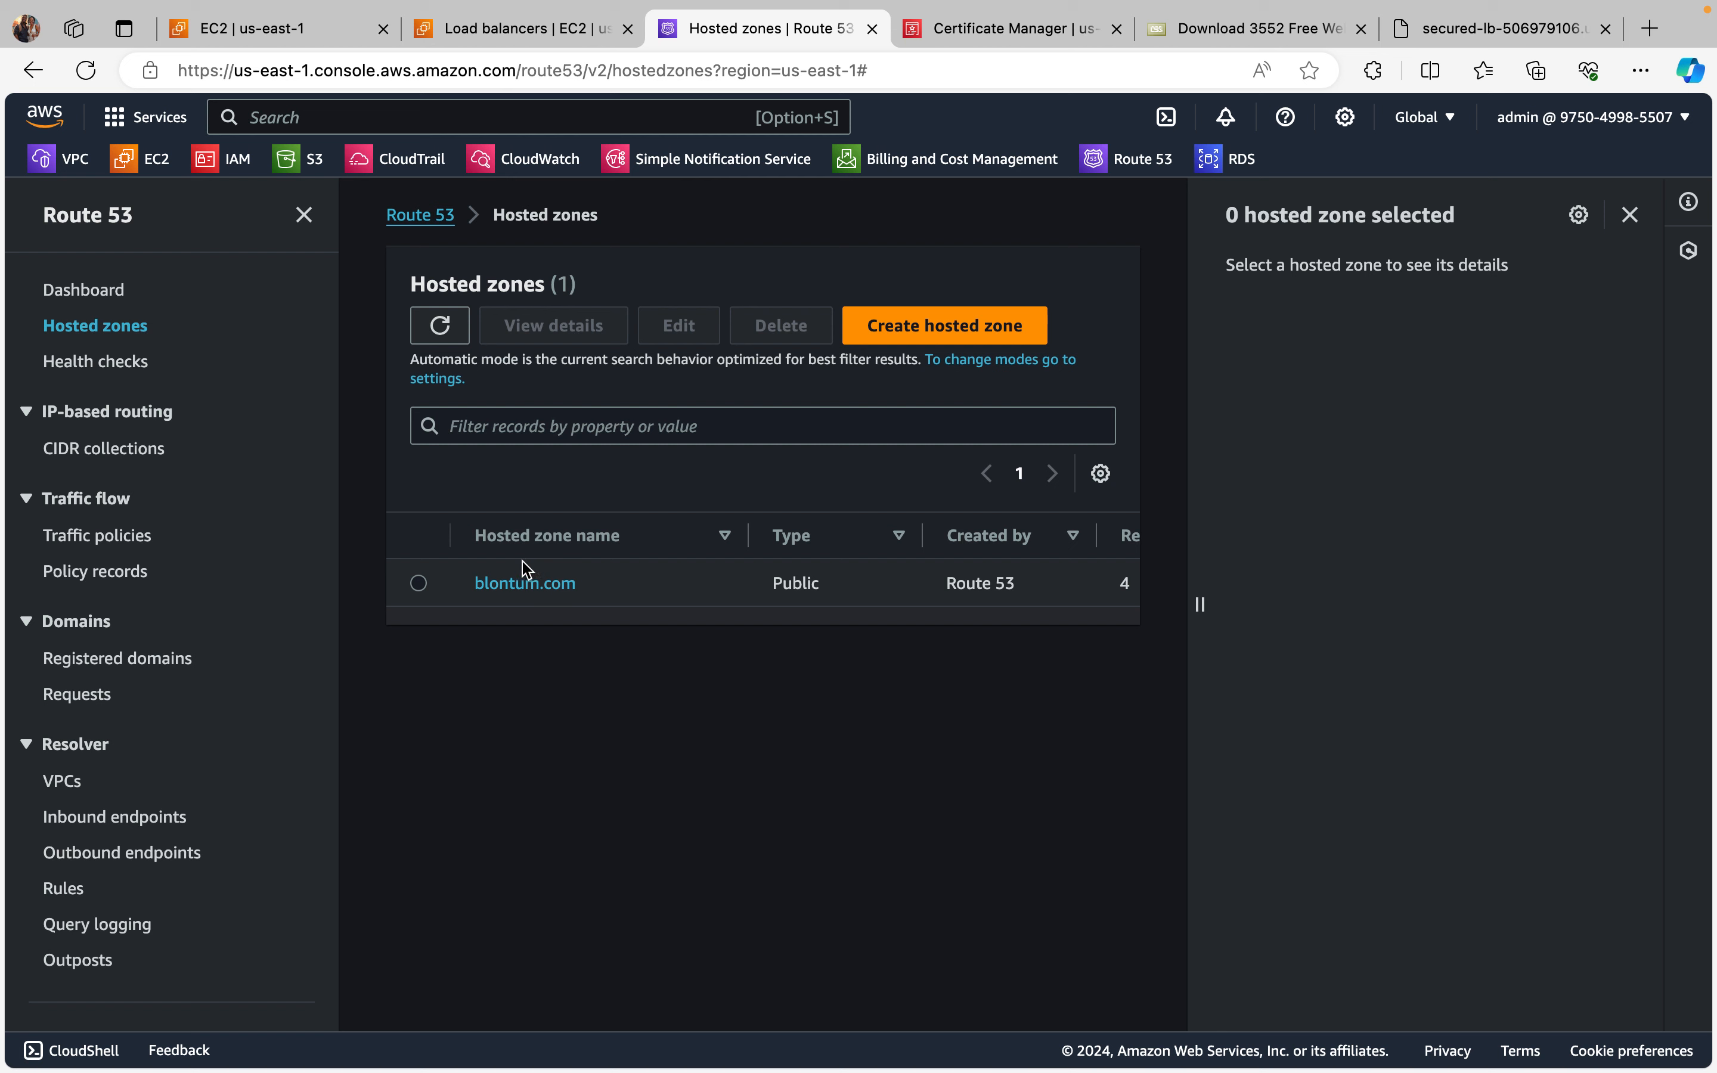
pyautogui.click(523, 583)
pyautogui.scroll(-1, 1018, 612)
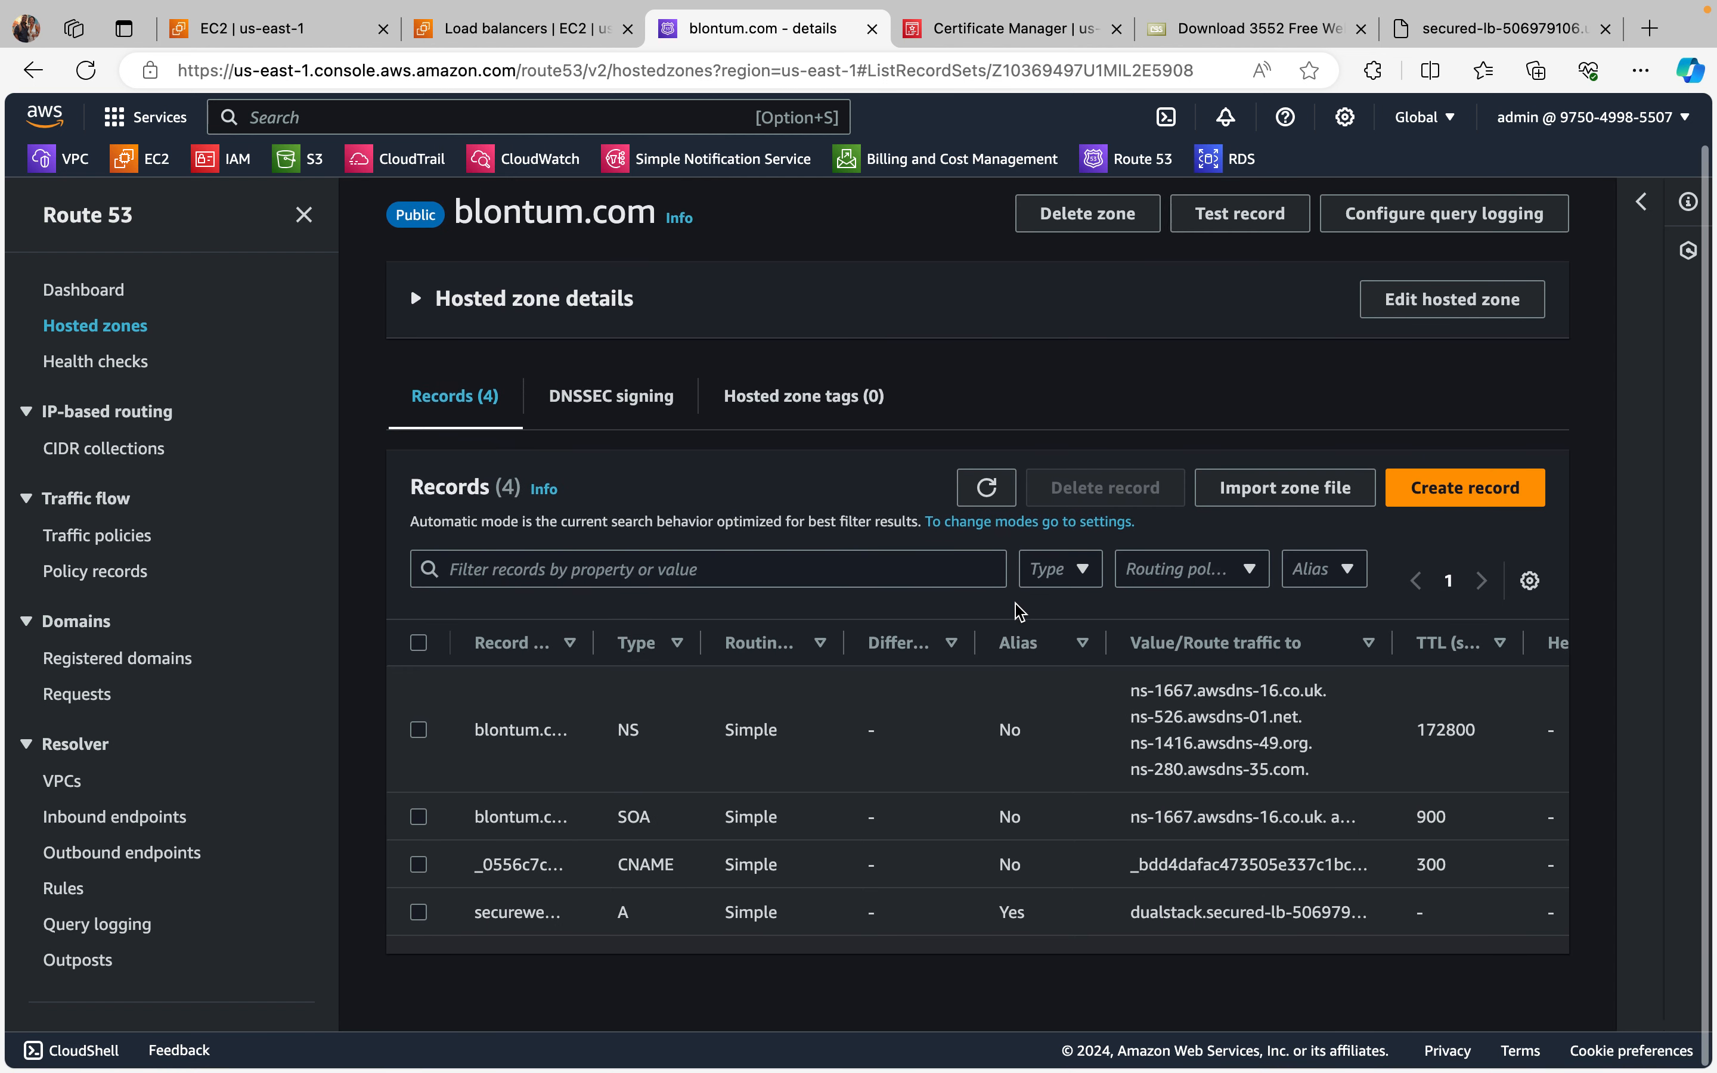
pyautogui.scroll(1, 1019, 612)
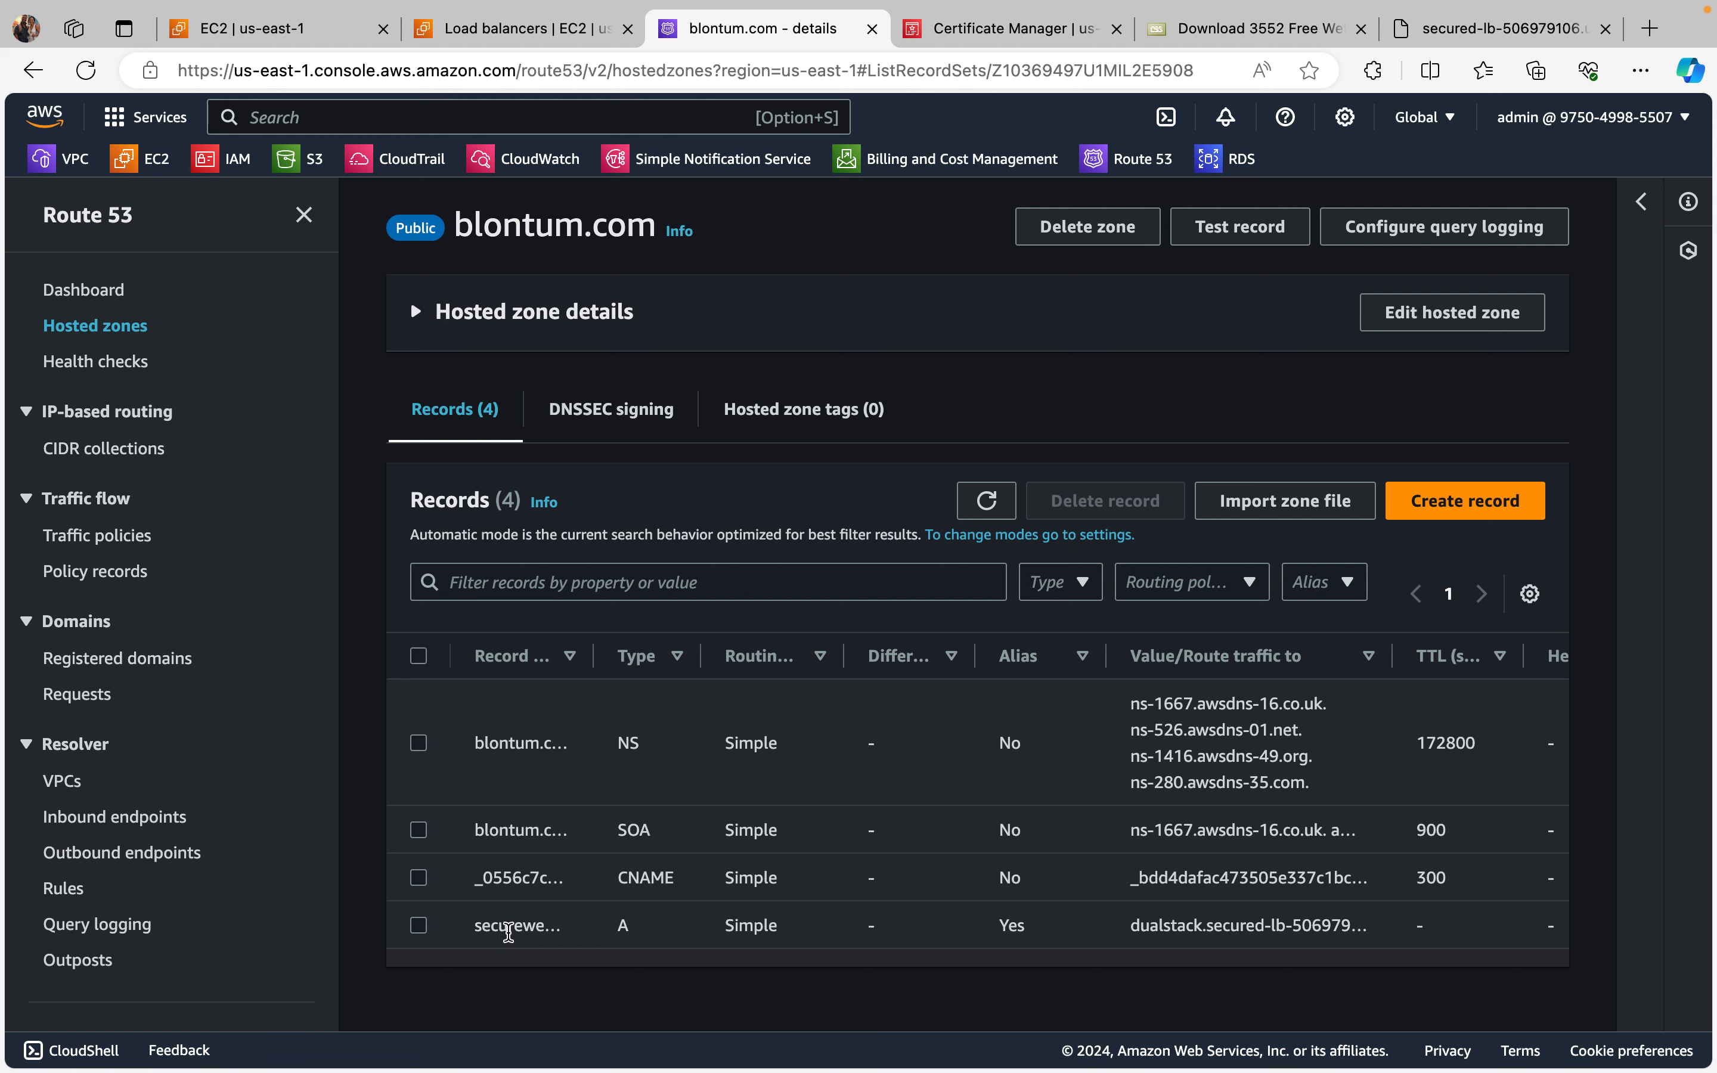
# Step: Copy the record name secureweb.blontum.com from the A record's details and switch to the EC2 load balancers page
pyautogui.click(418, 925)
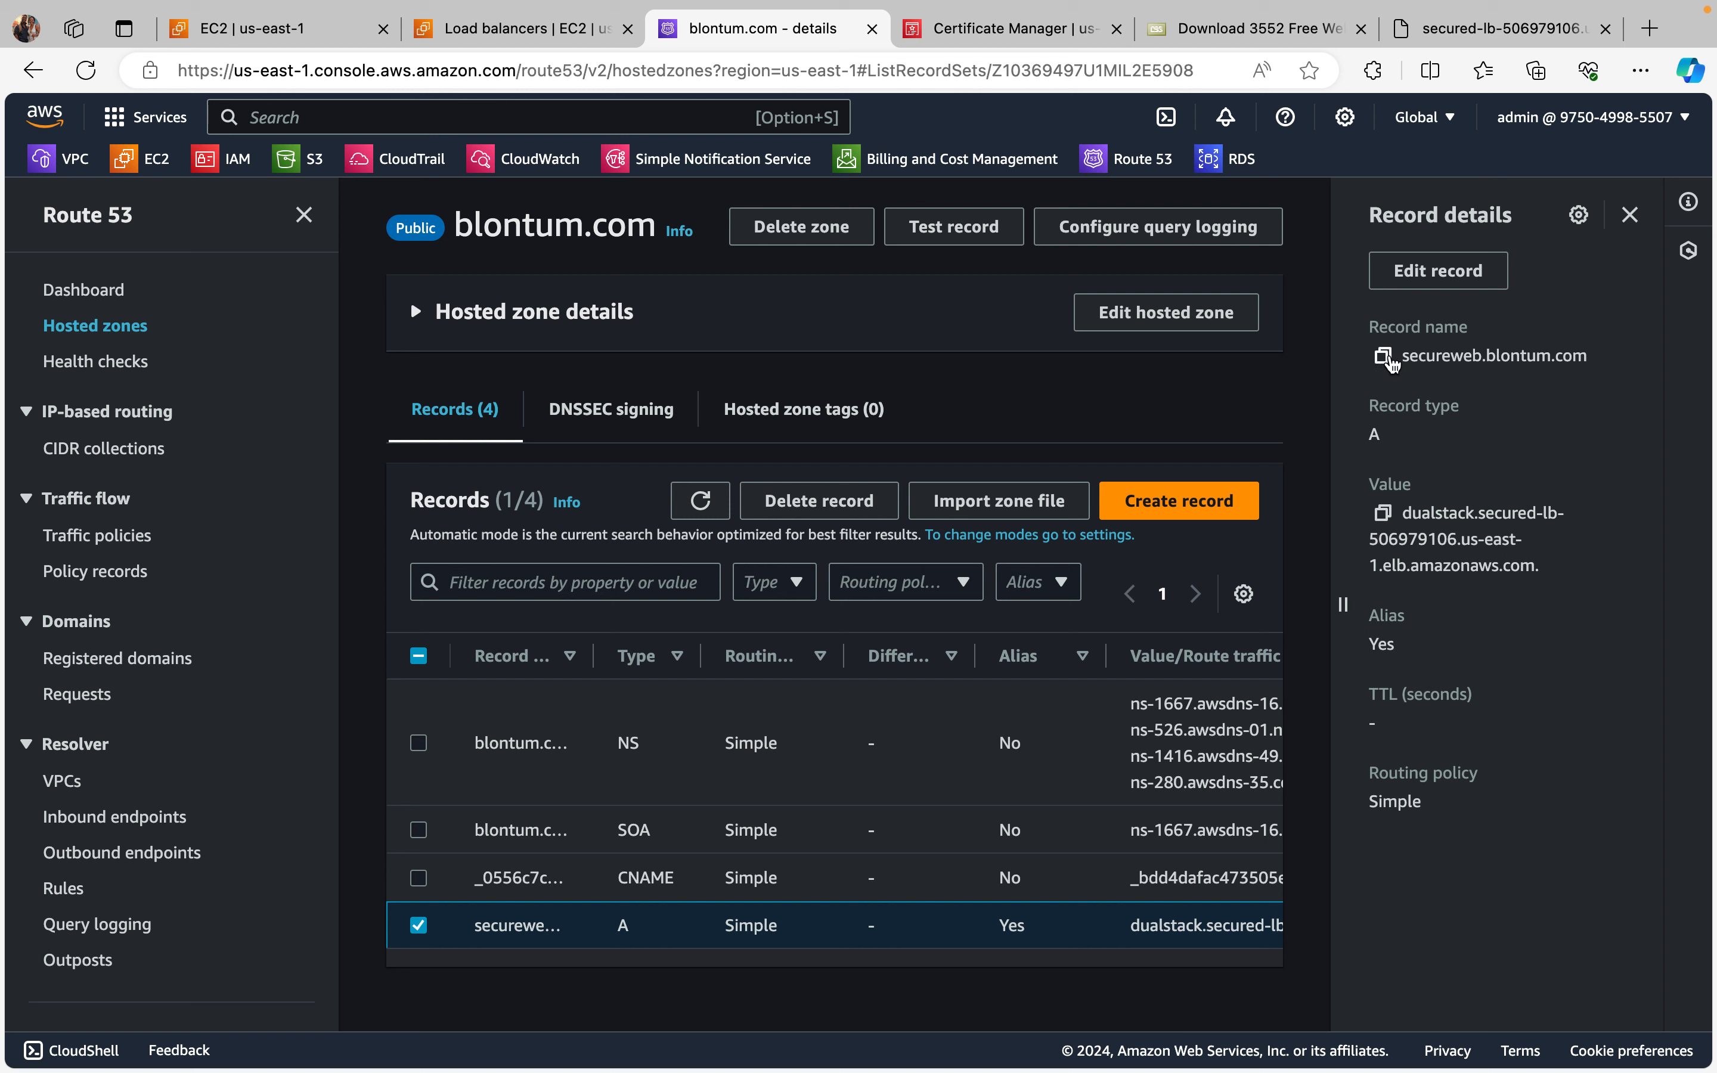
pyautogui.click(1382, 355)
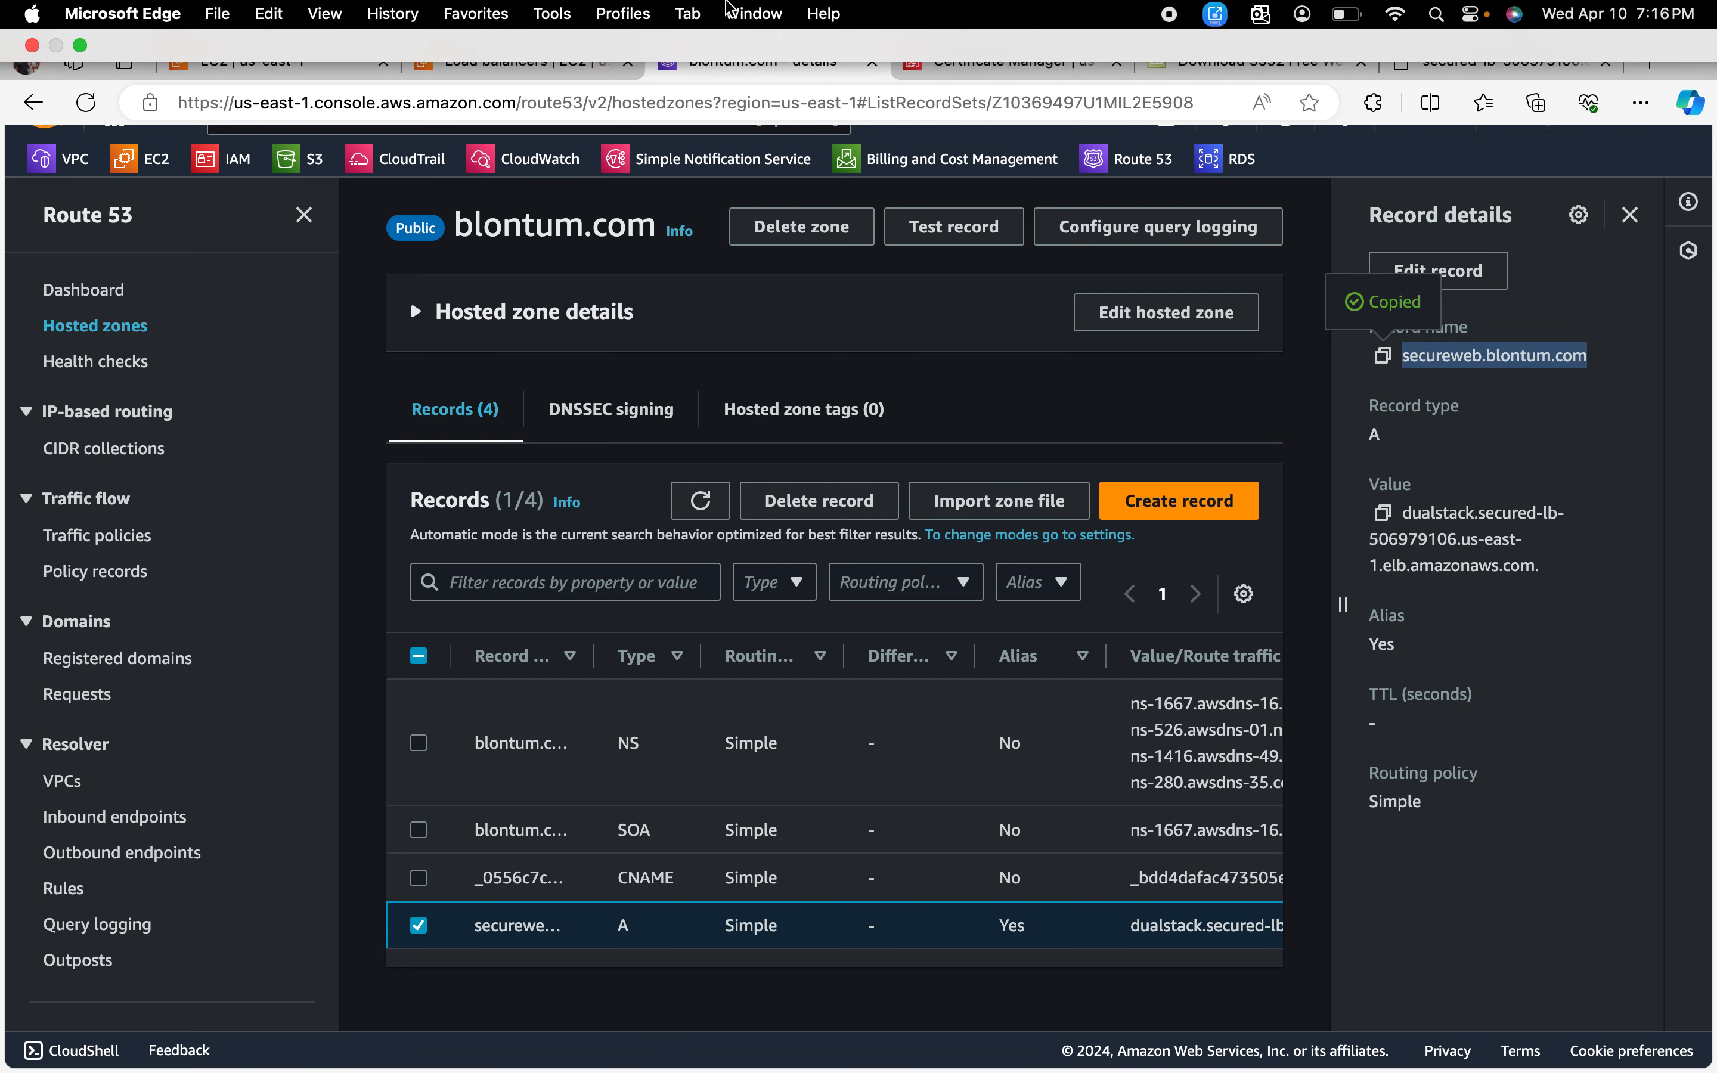
pyautogui.click(496, 90)
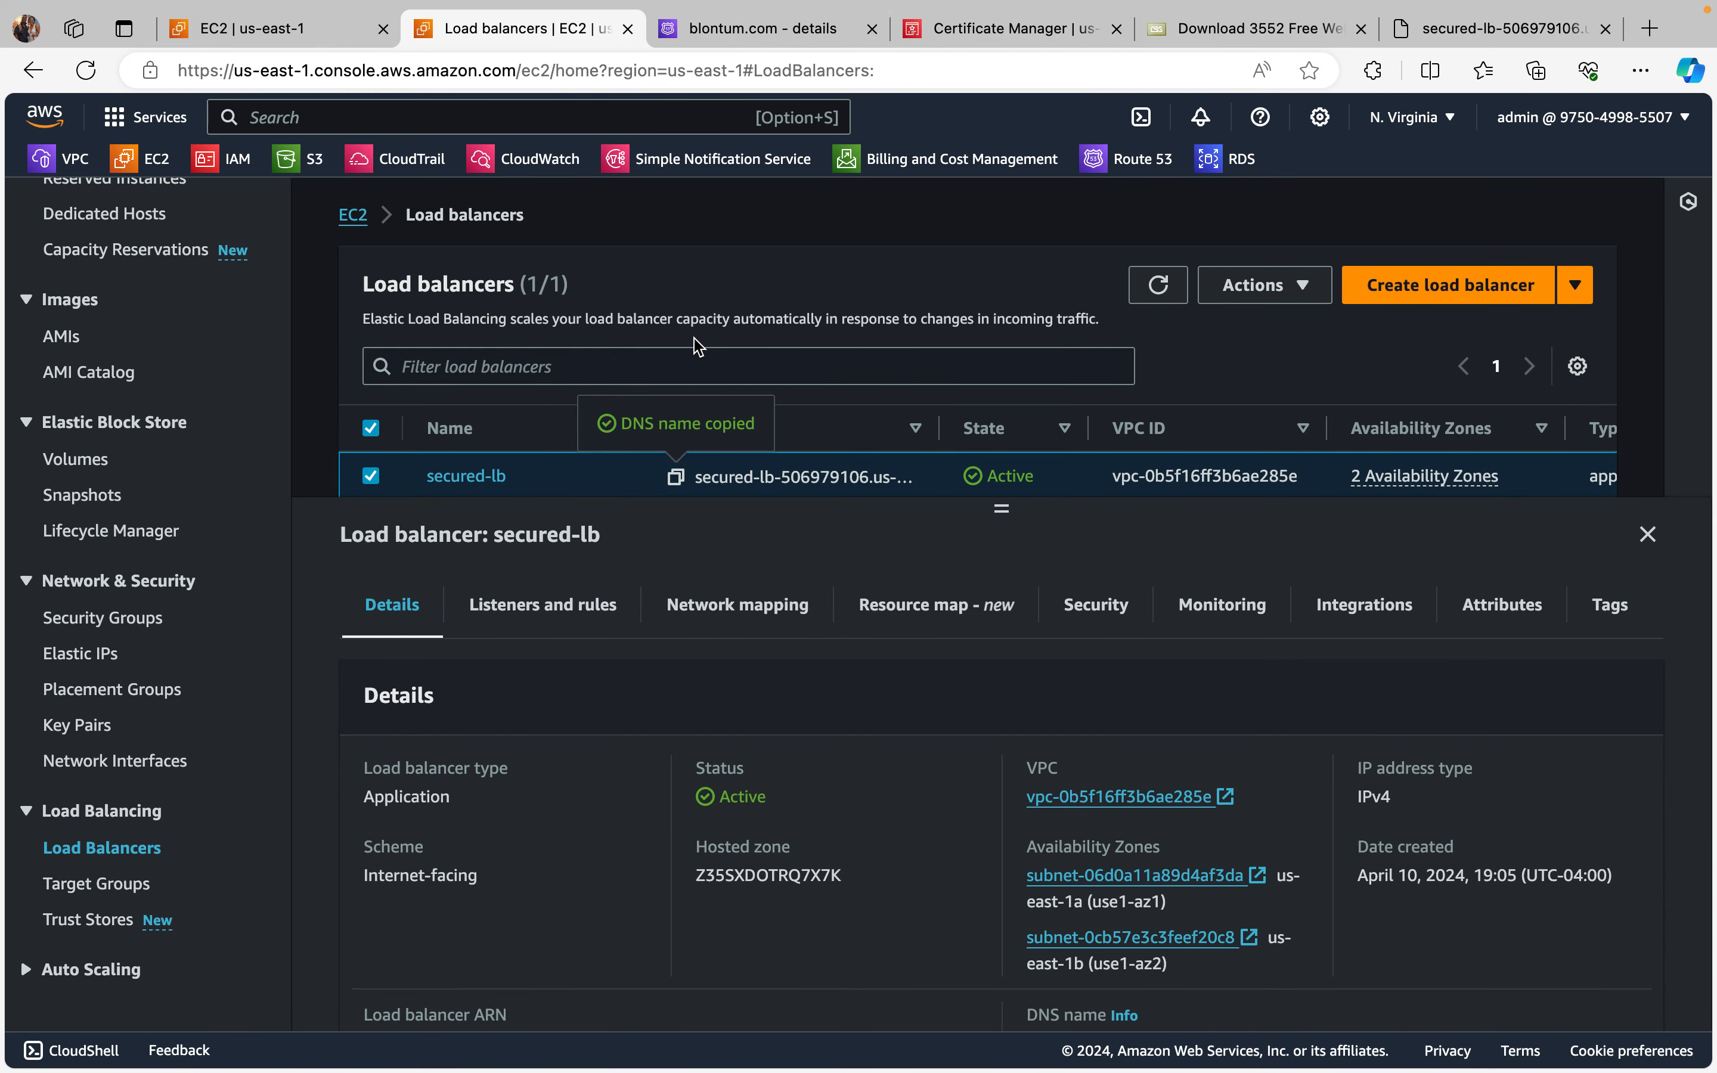
# Step: Look over the details of the secured-lb load balancer, then return to the blontum.com hosted zone records
pyautogui.scroll(-1, 758, 537)
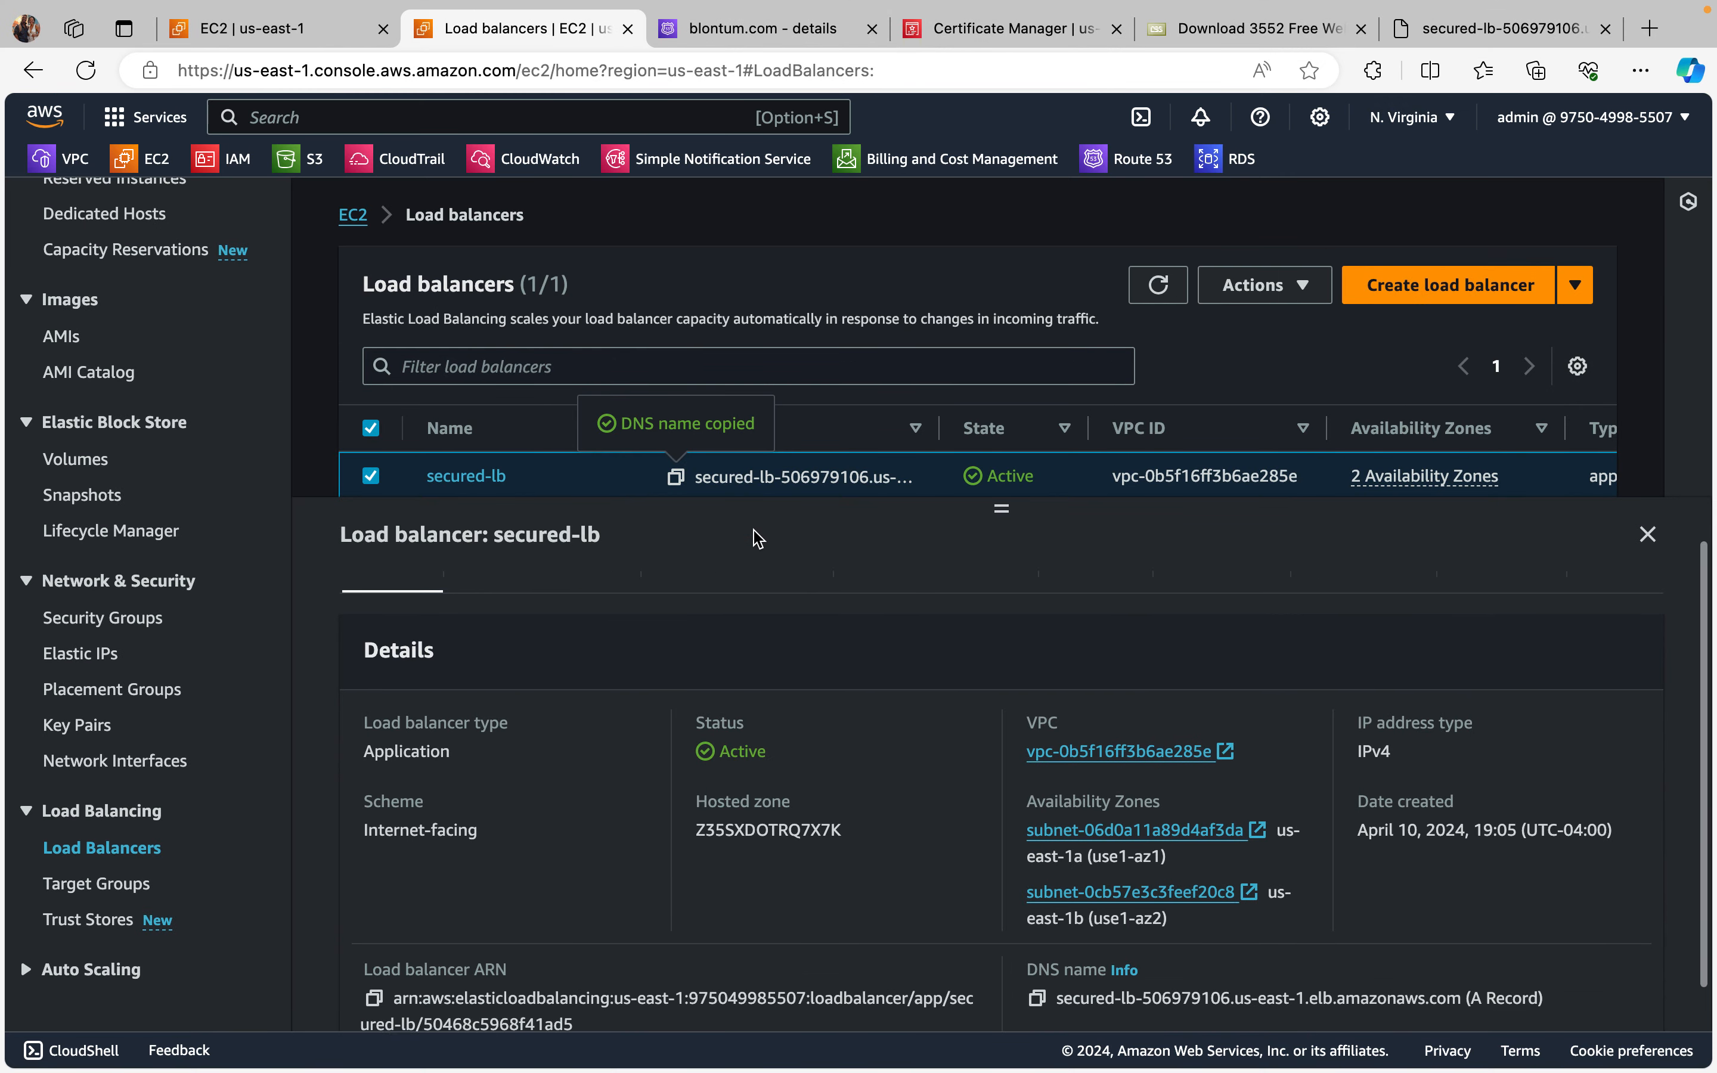
pyautogui.scroll(1, 740, 750)
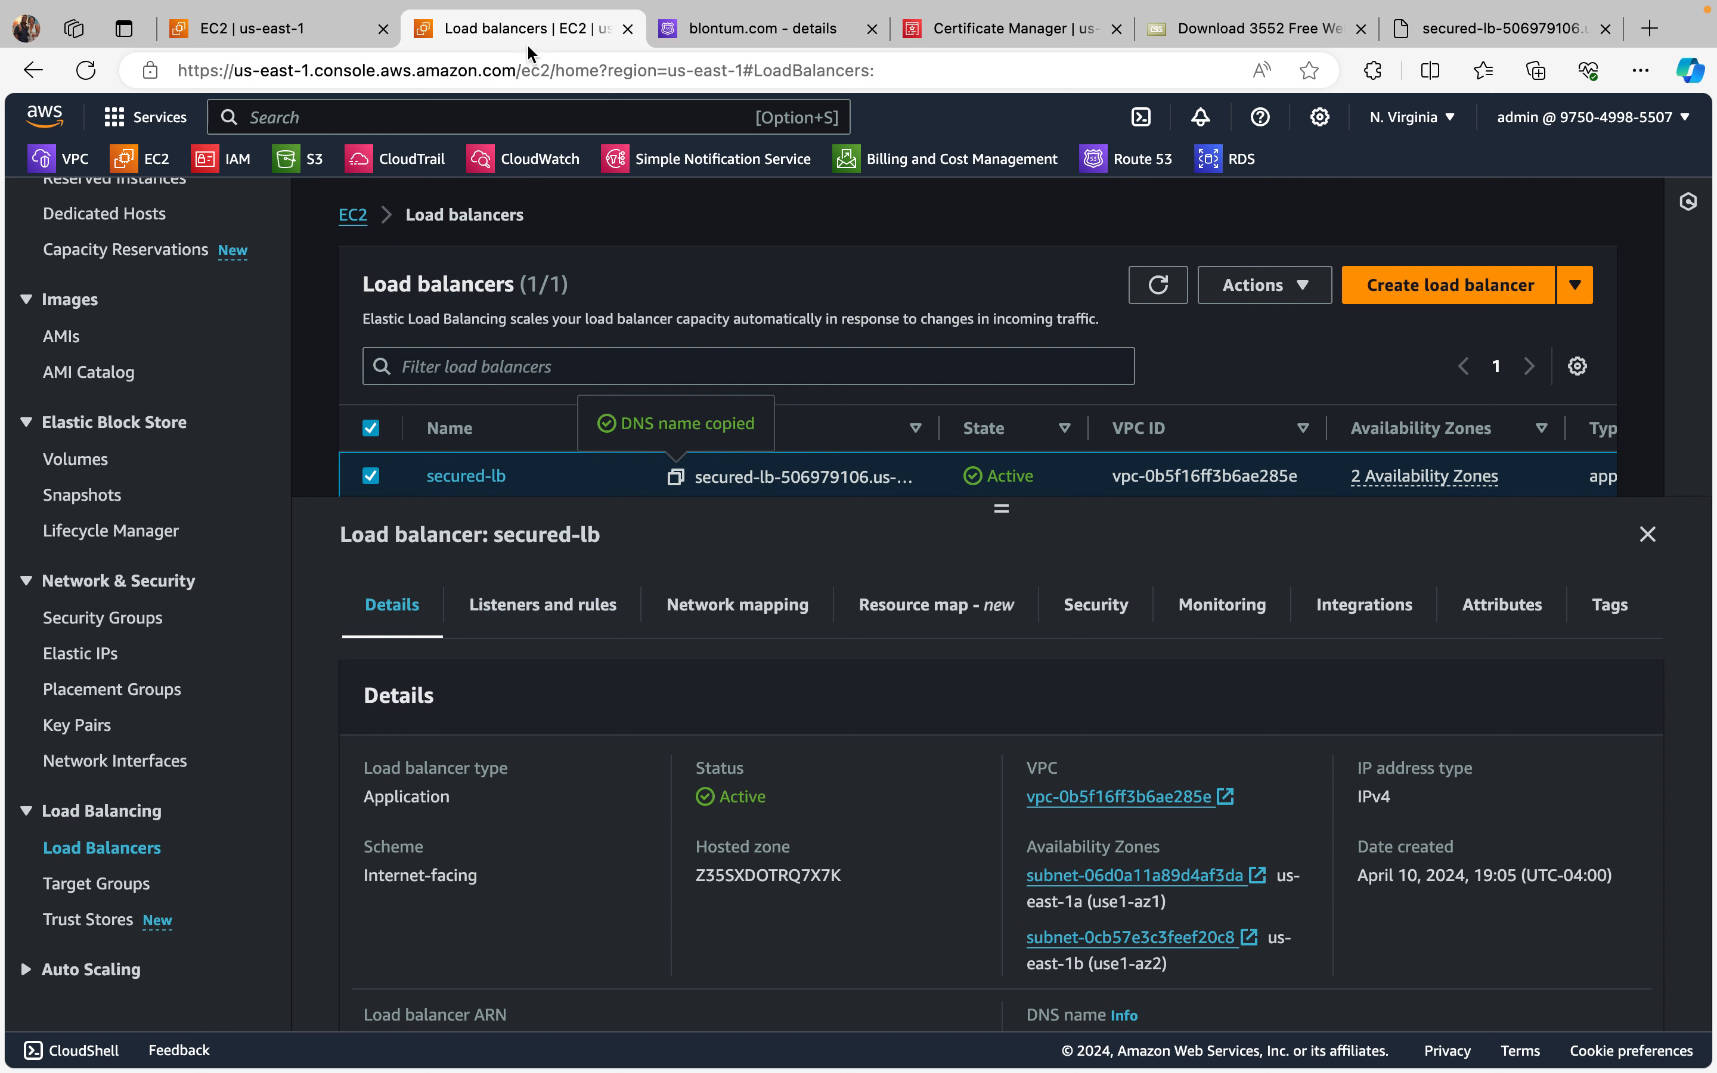
pyautogui.click(734, 30)
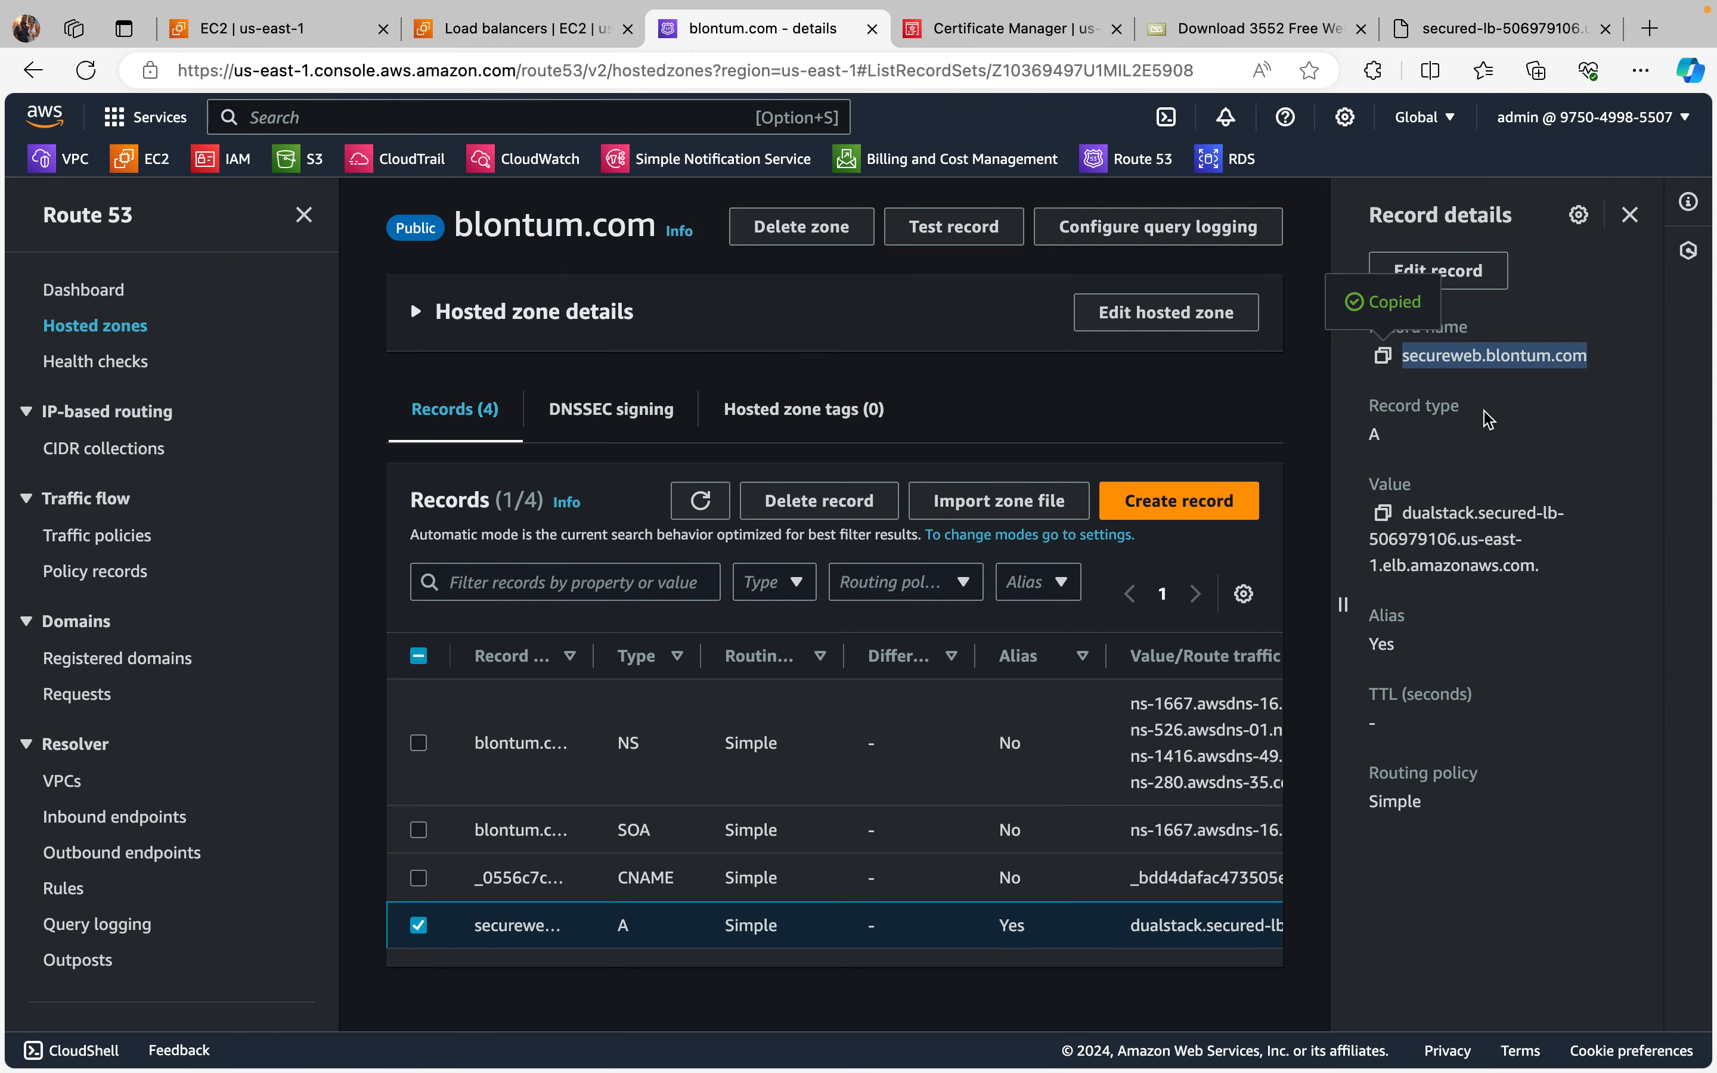
# Step: Open the copied record name secureweb.blontum.com in a new browser tab to test the site
pyautogui.moveTo(1691, 4)
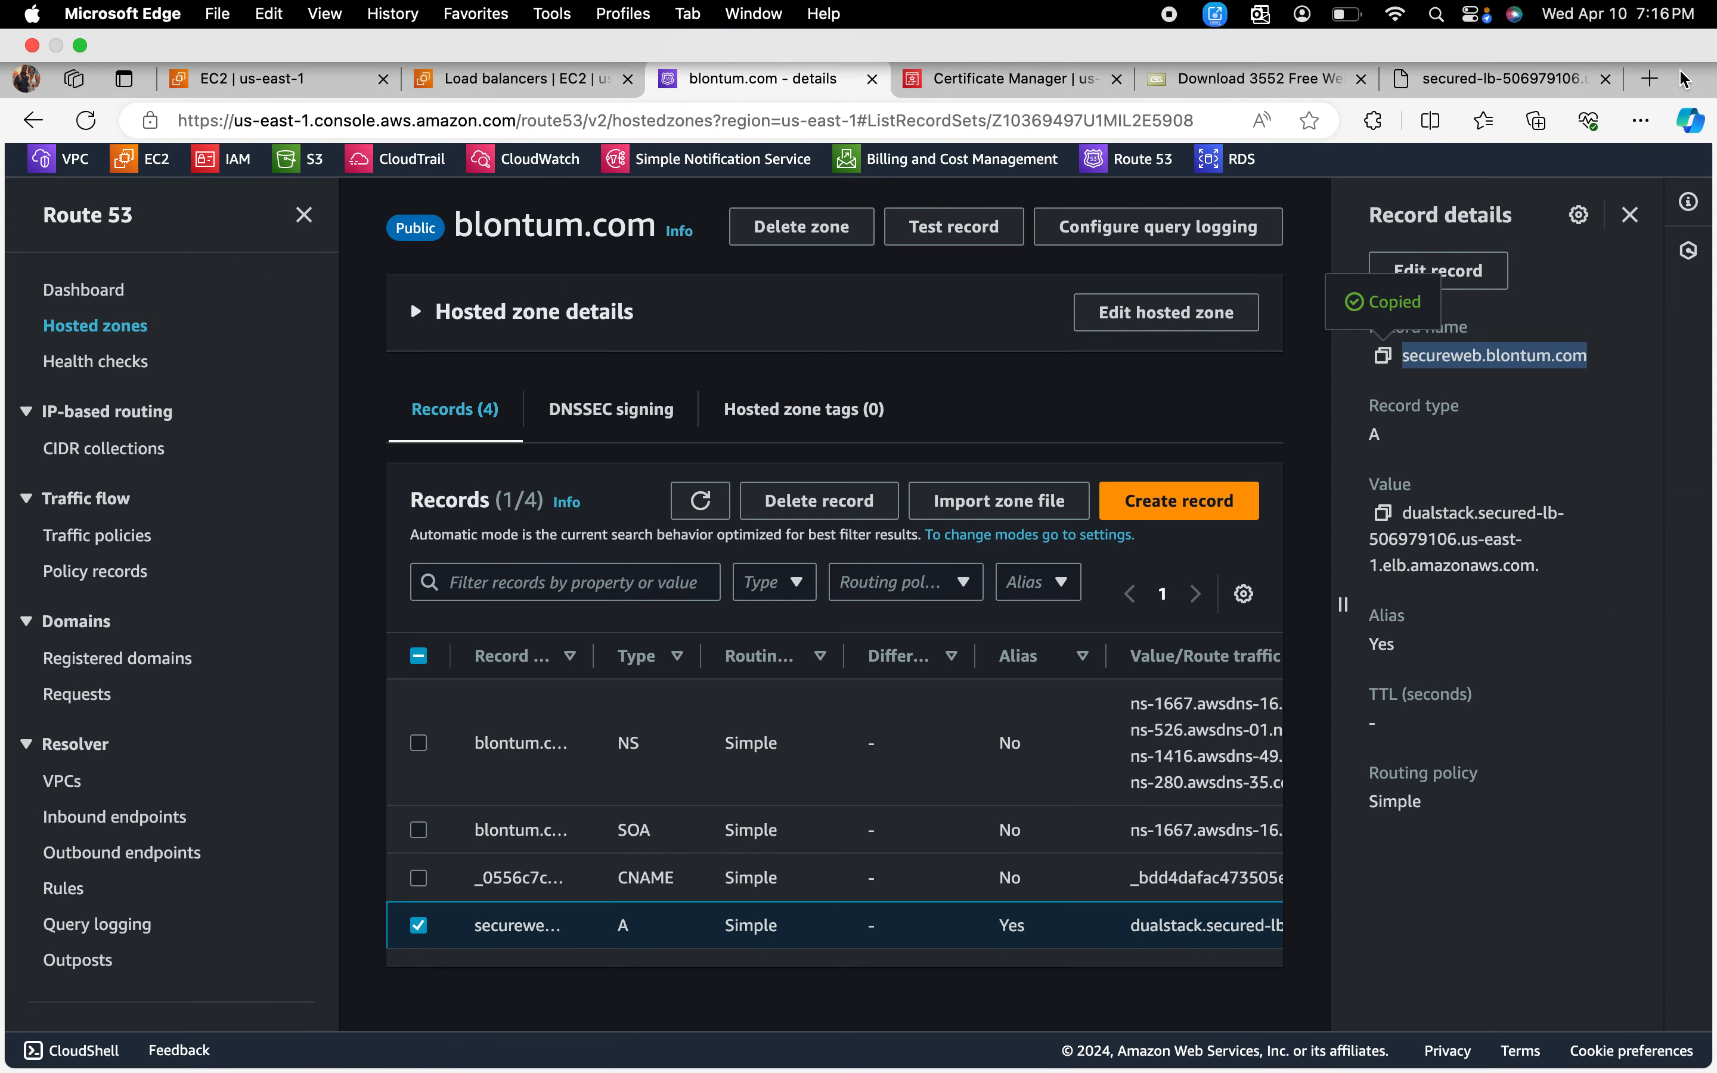
pyautogui.click(1649, 71)
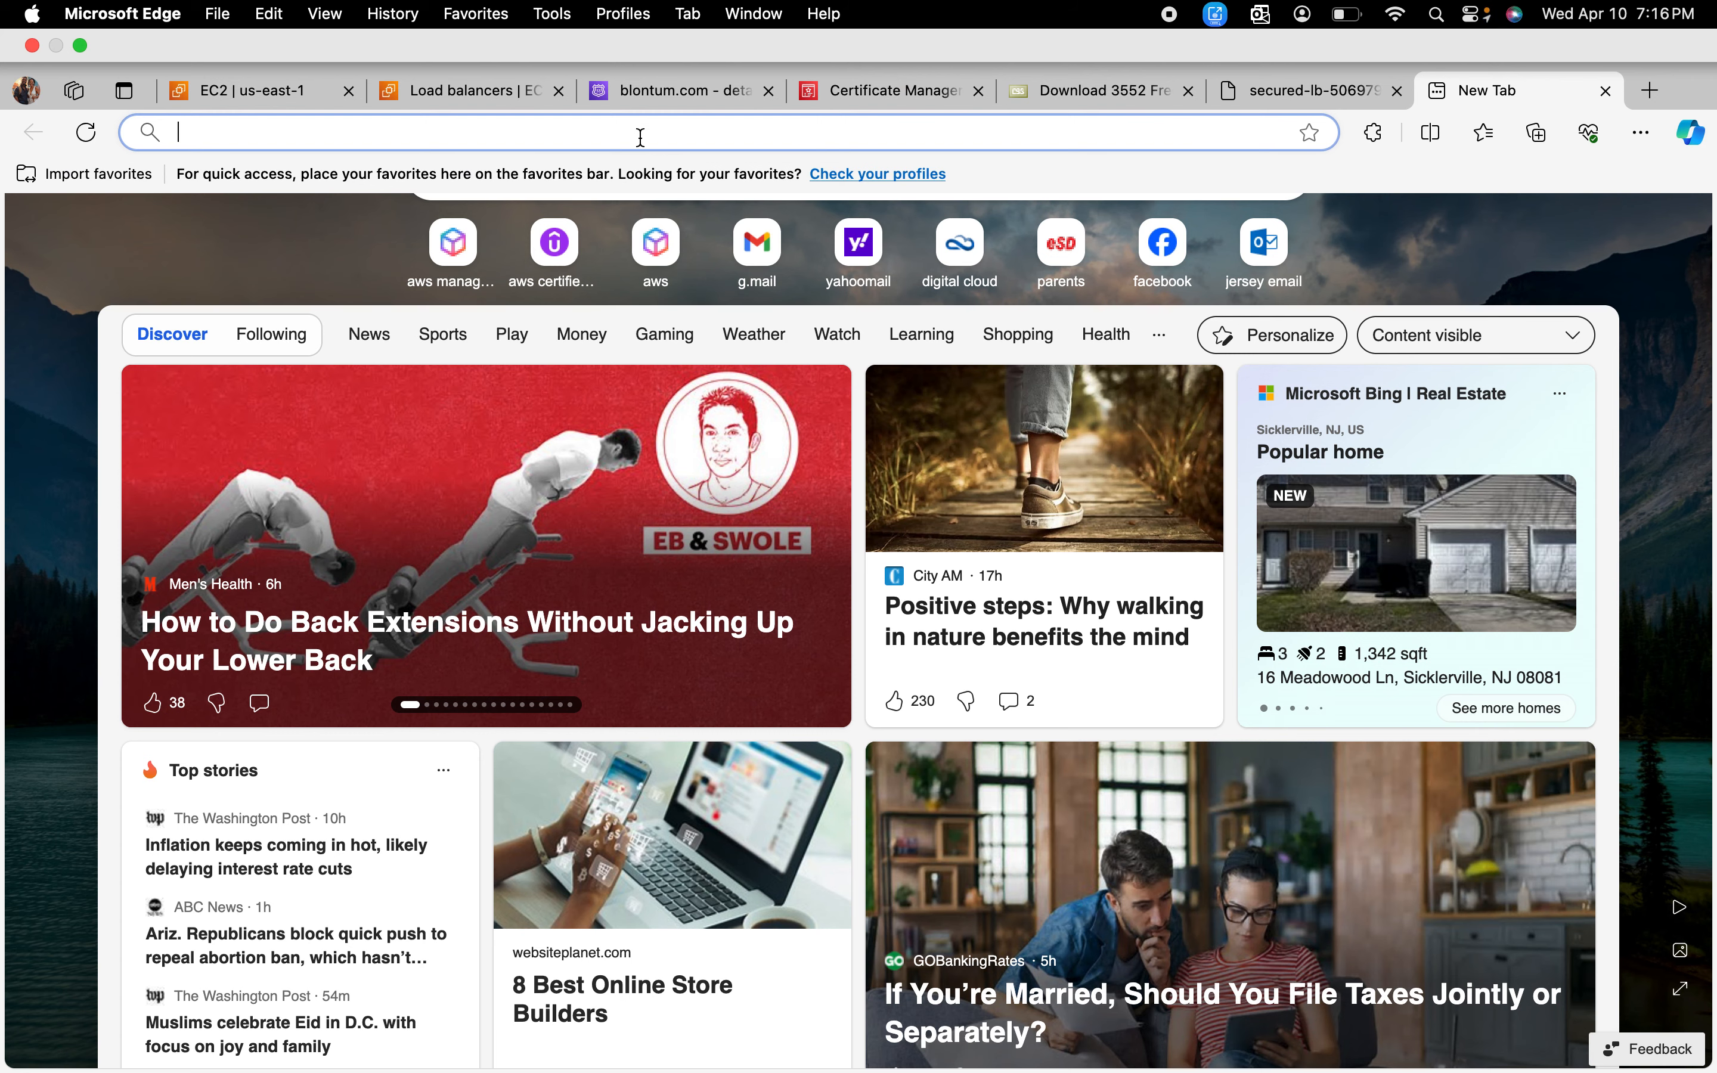
pyautogui.click(640, 137)
pyautogui.rightClick(640, 137)
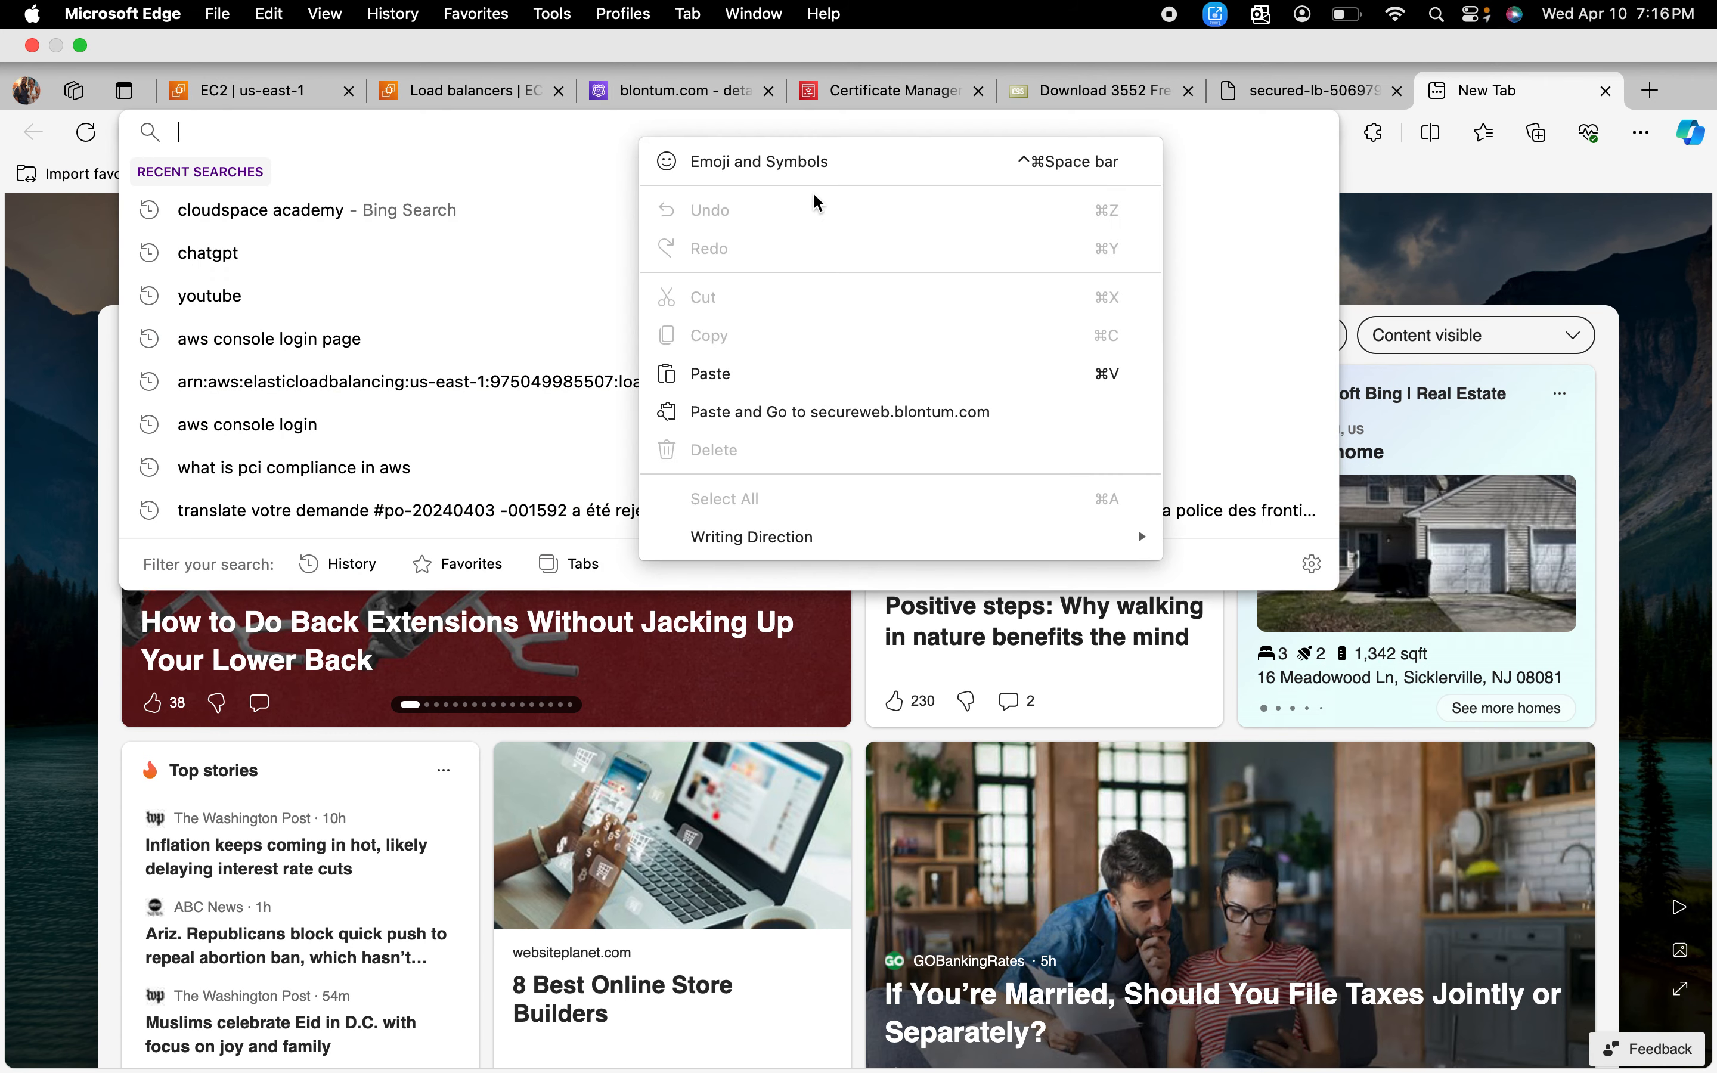
pyautogui.click(709, 374)
pyautogui.press('Return')
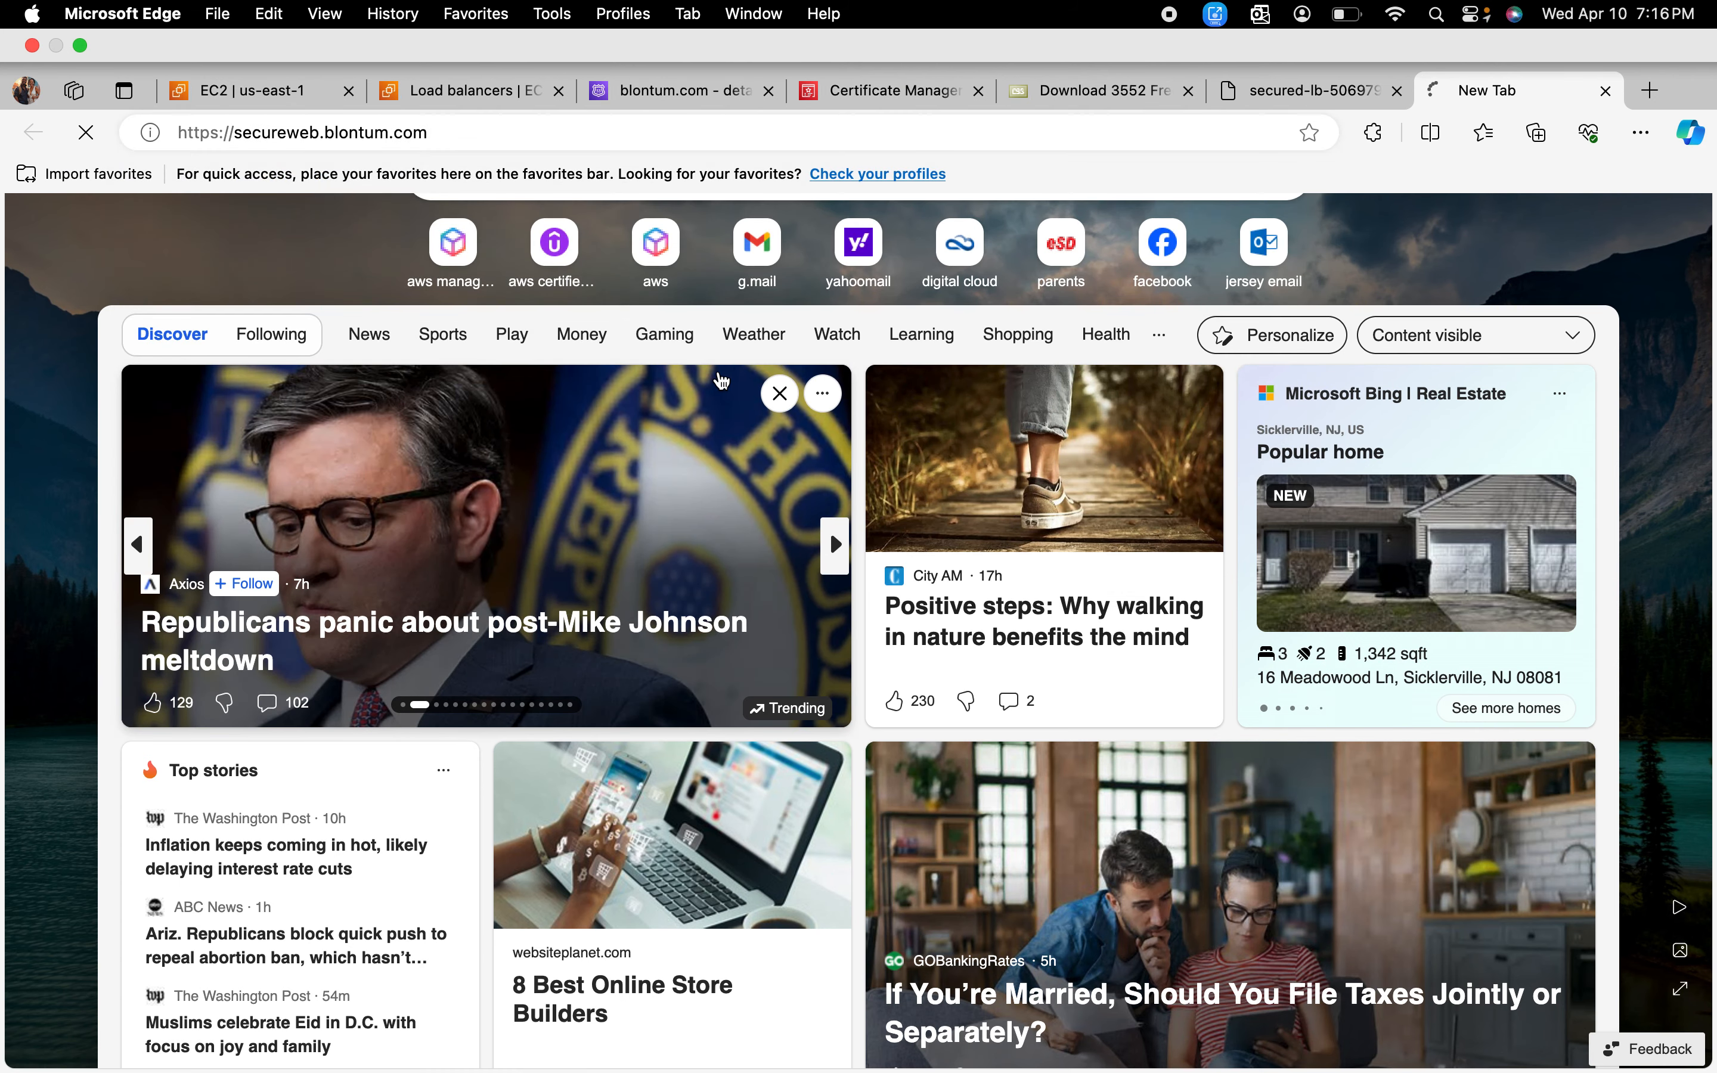
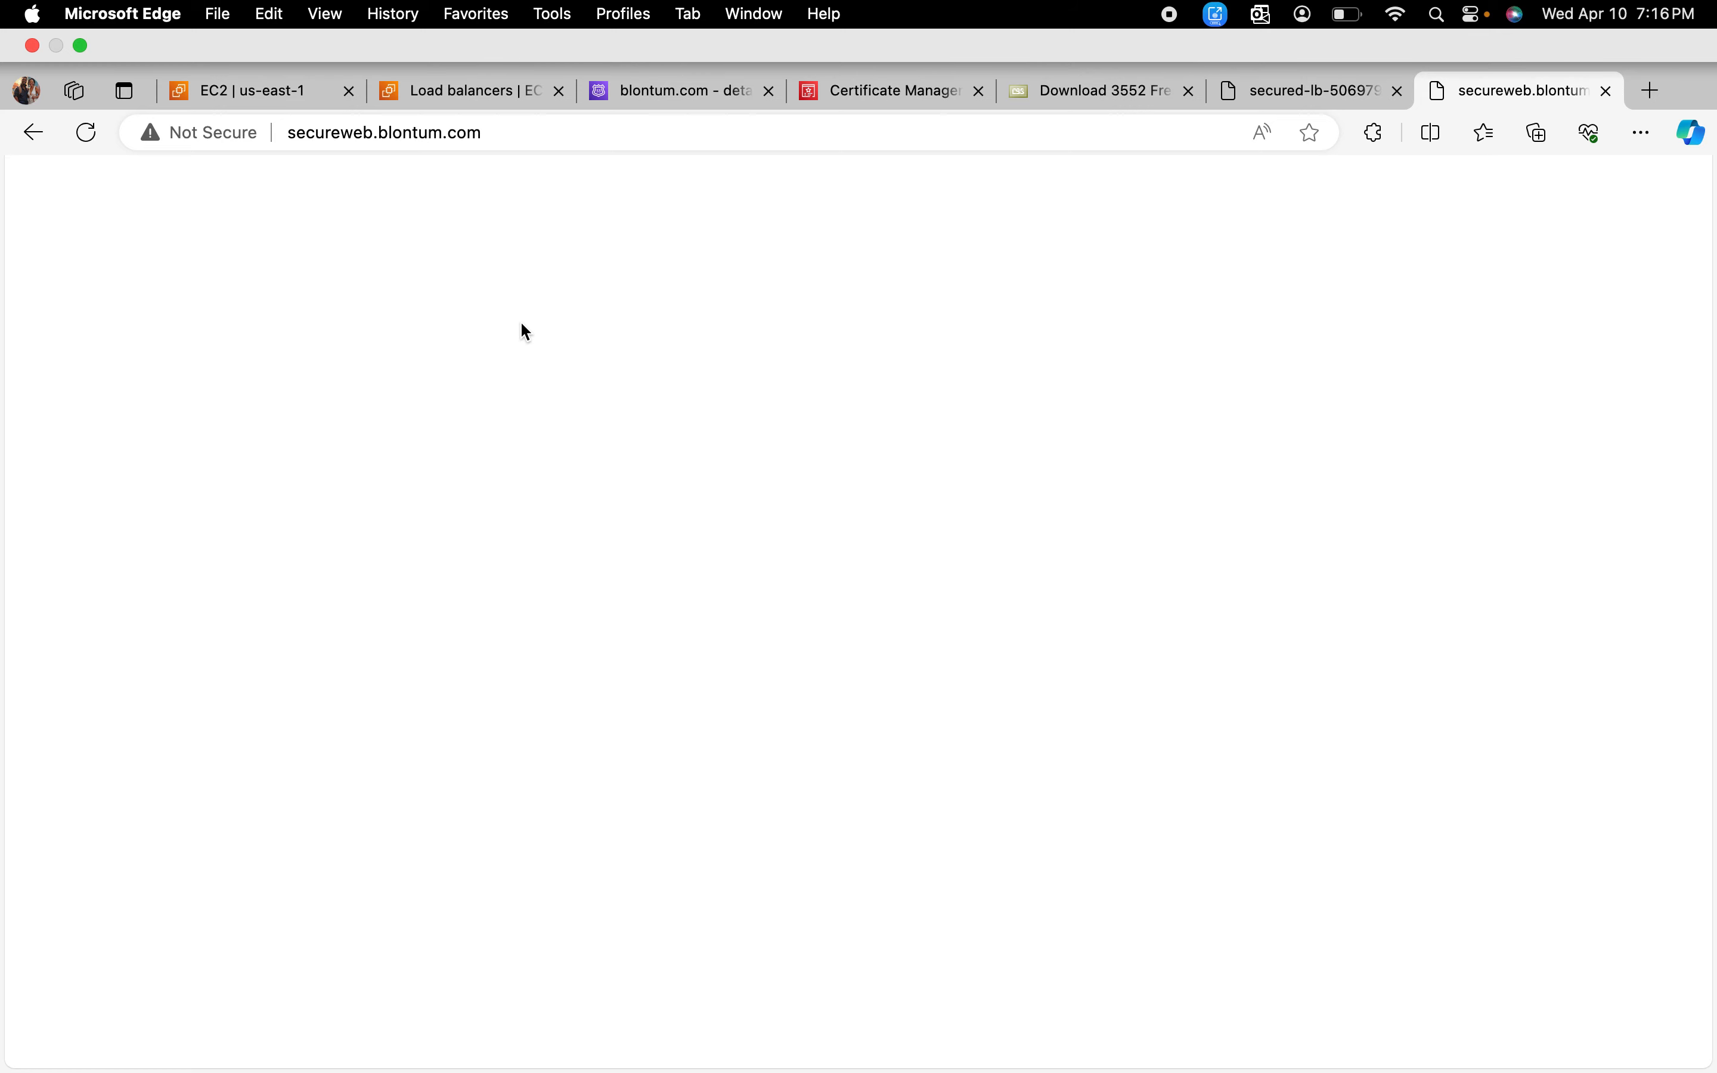
# Step: Reload secureweb.blontum.com several times to check that the load balancer alternates between the web servers' pages
pyautogui.click(87, 133)
pyautogui.click(87, 133)
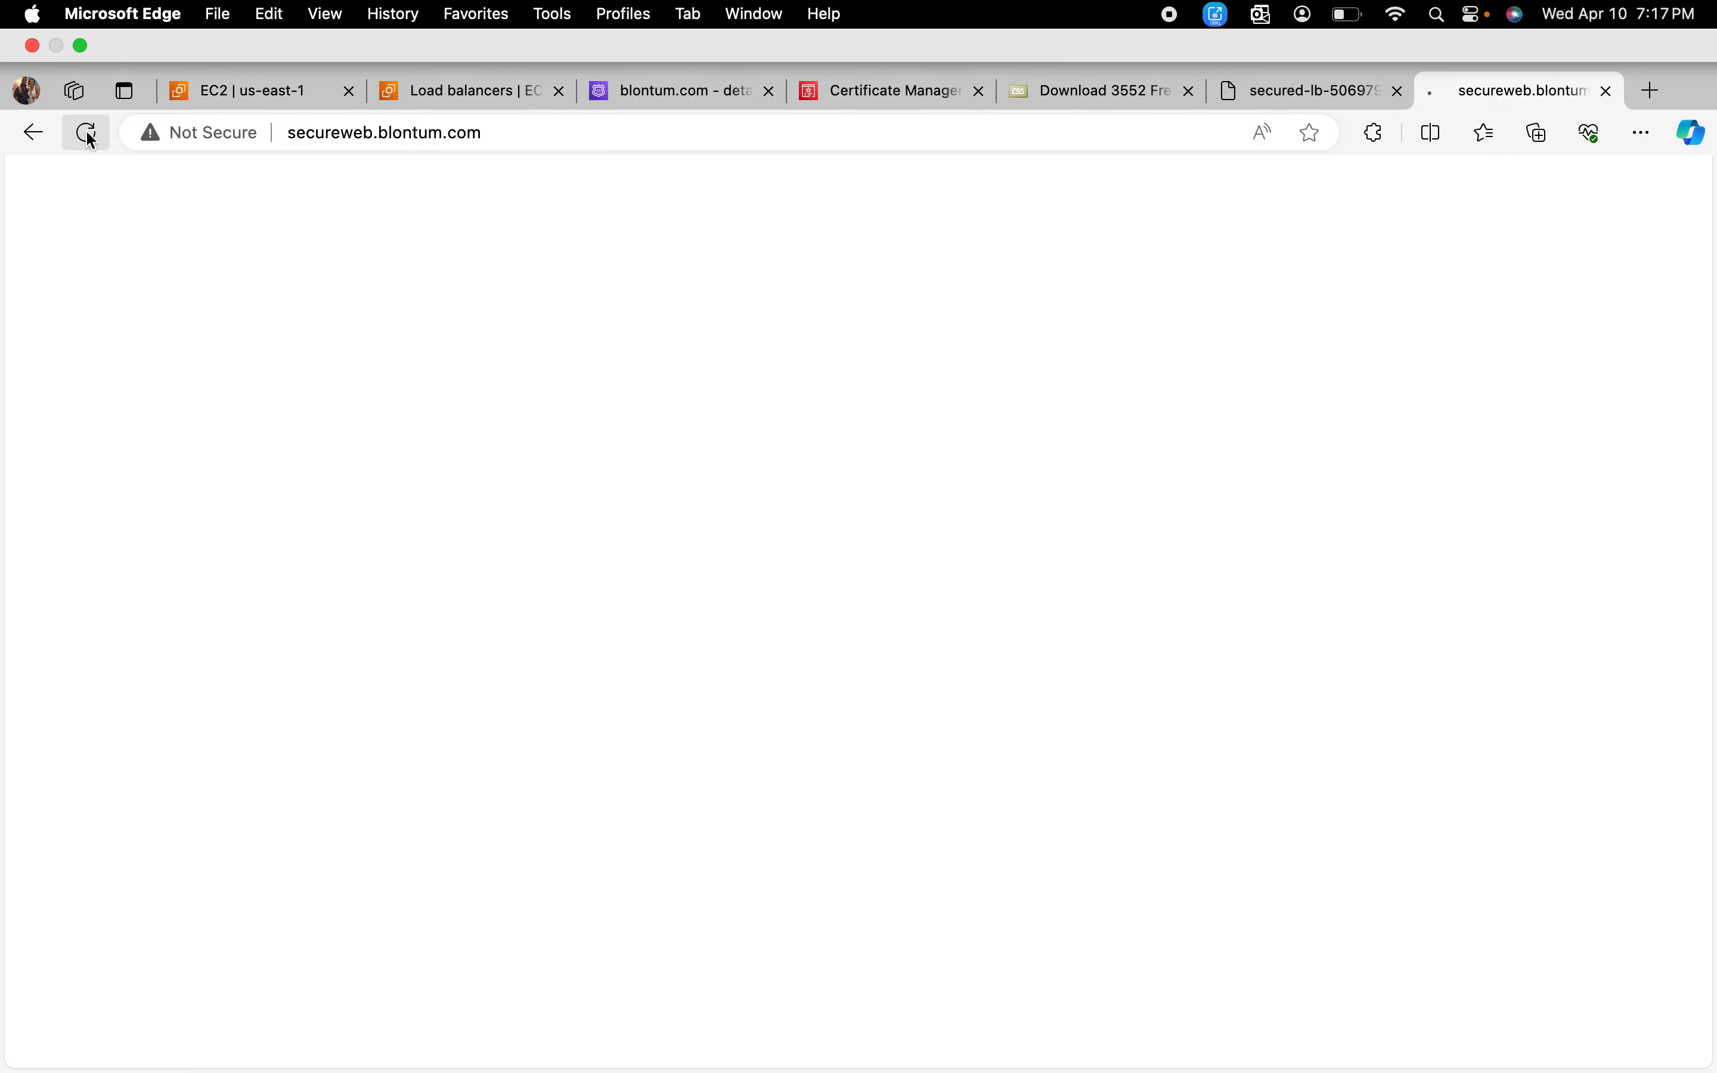
pyautogui.click(86, 70)
pyautogui.click(86, 70)
pyautogui.click(86, 70)
pyautogui.click(86, 70)
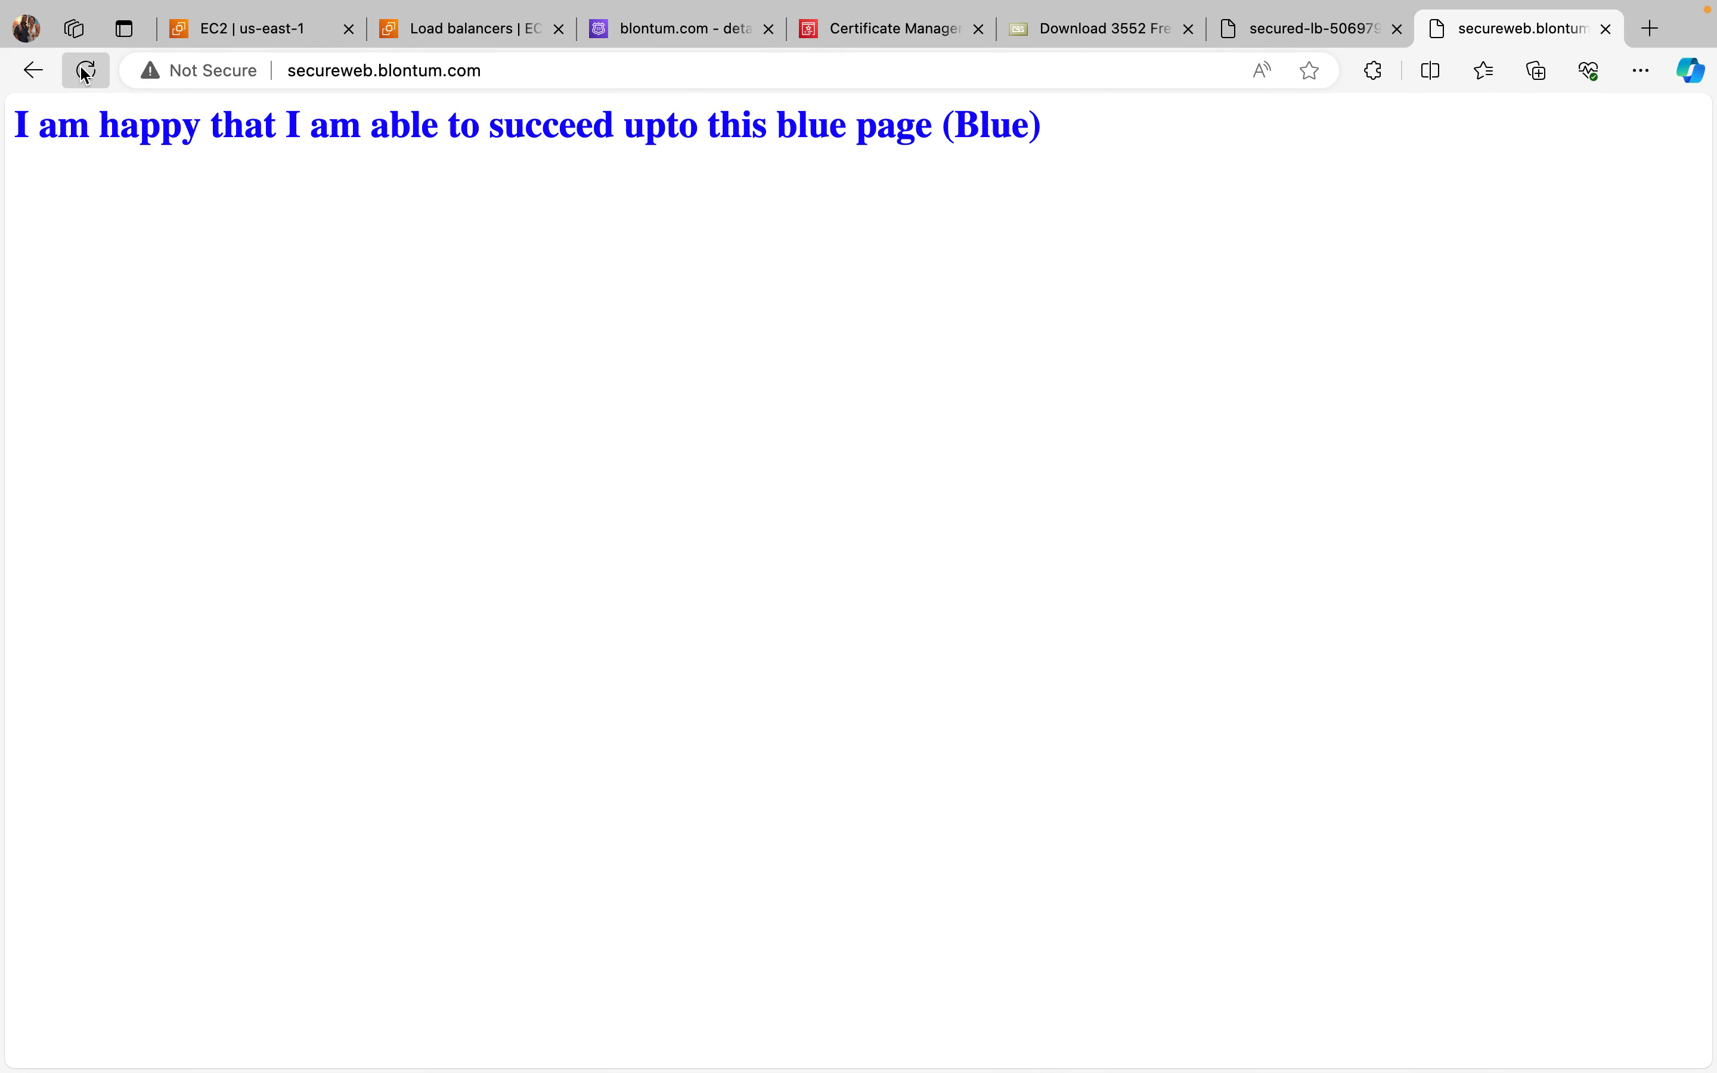
pyautogui.click(86, 70)
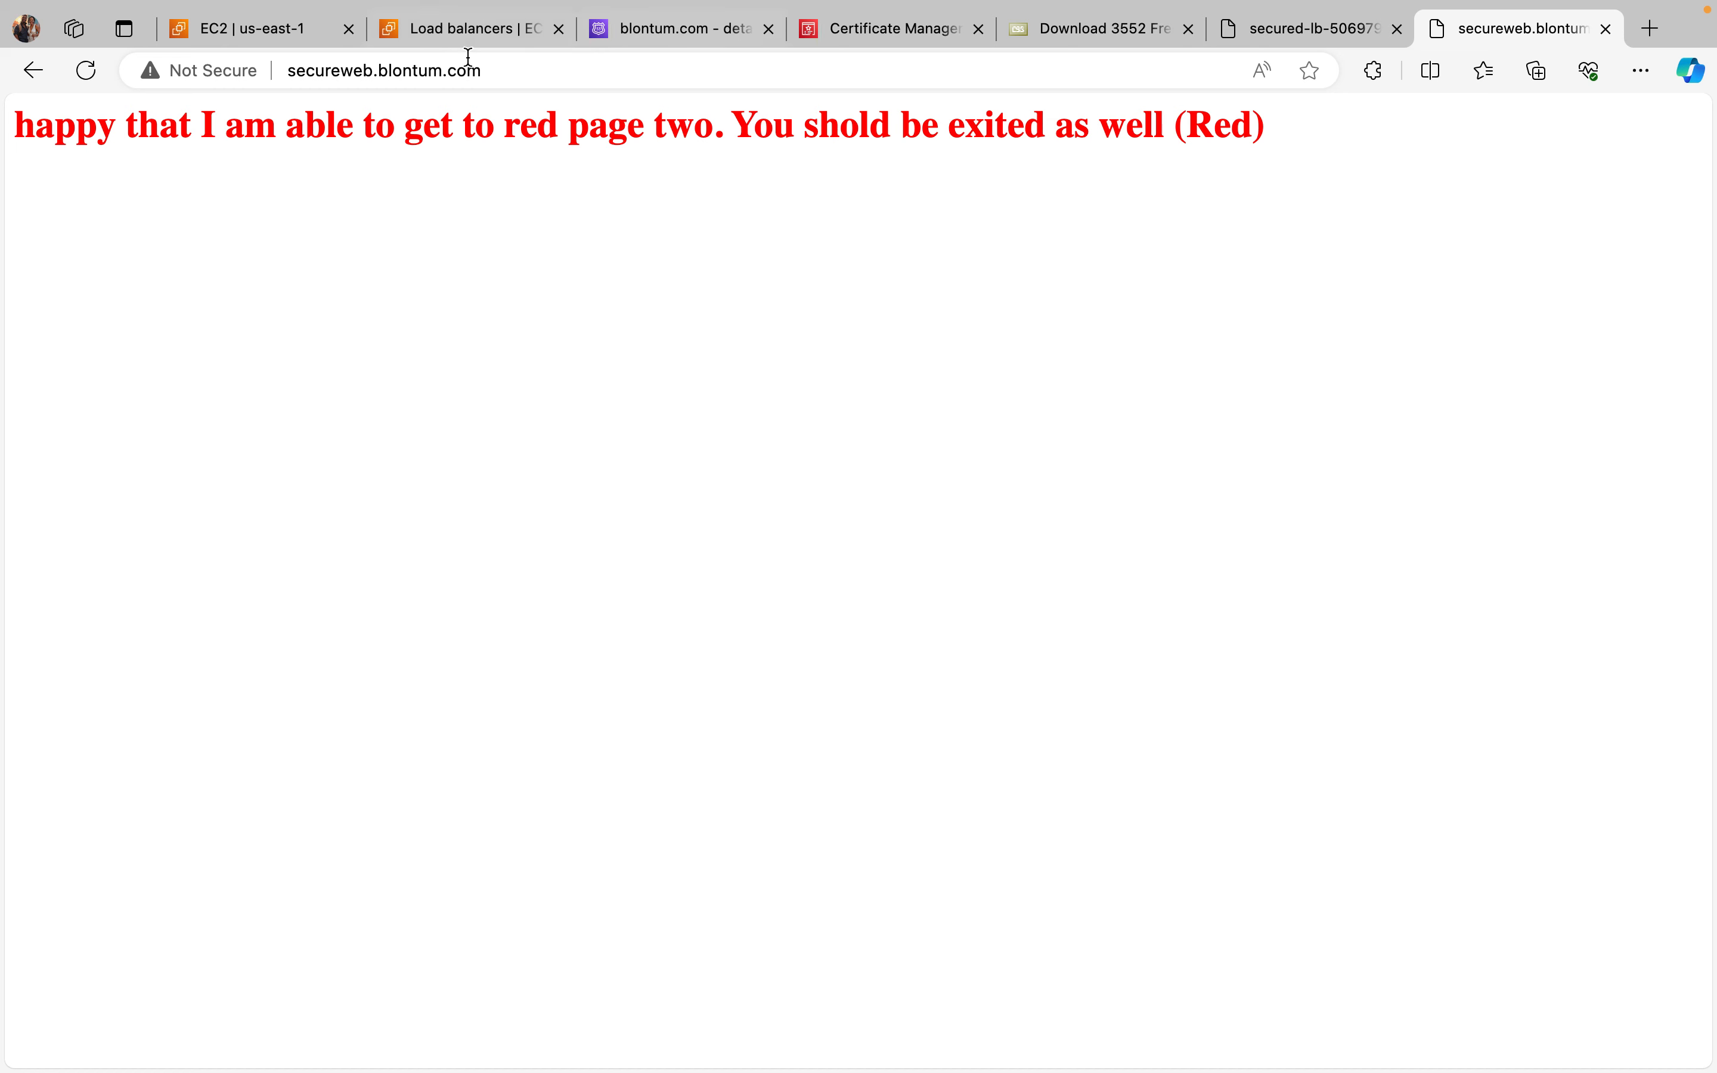
# Step: Return to the EC2 load balancers page and examine the listeners and rules of secured-lb
pyautogui.click(462, 29)
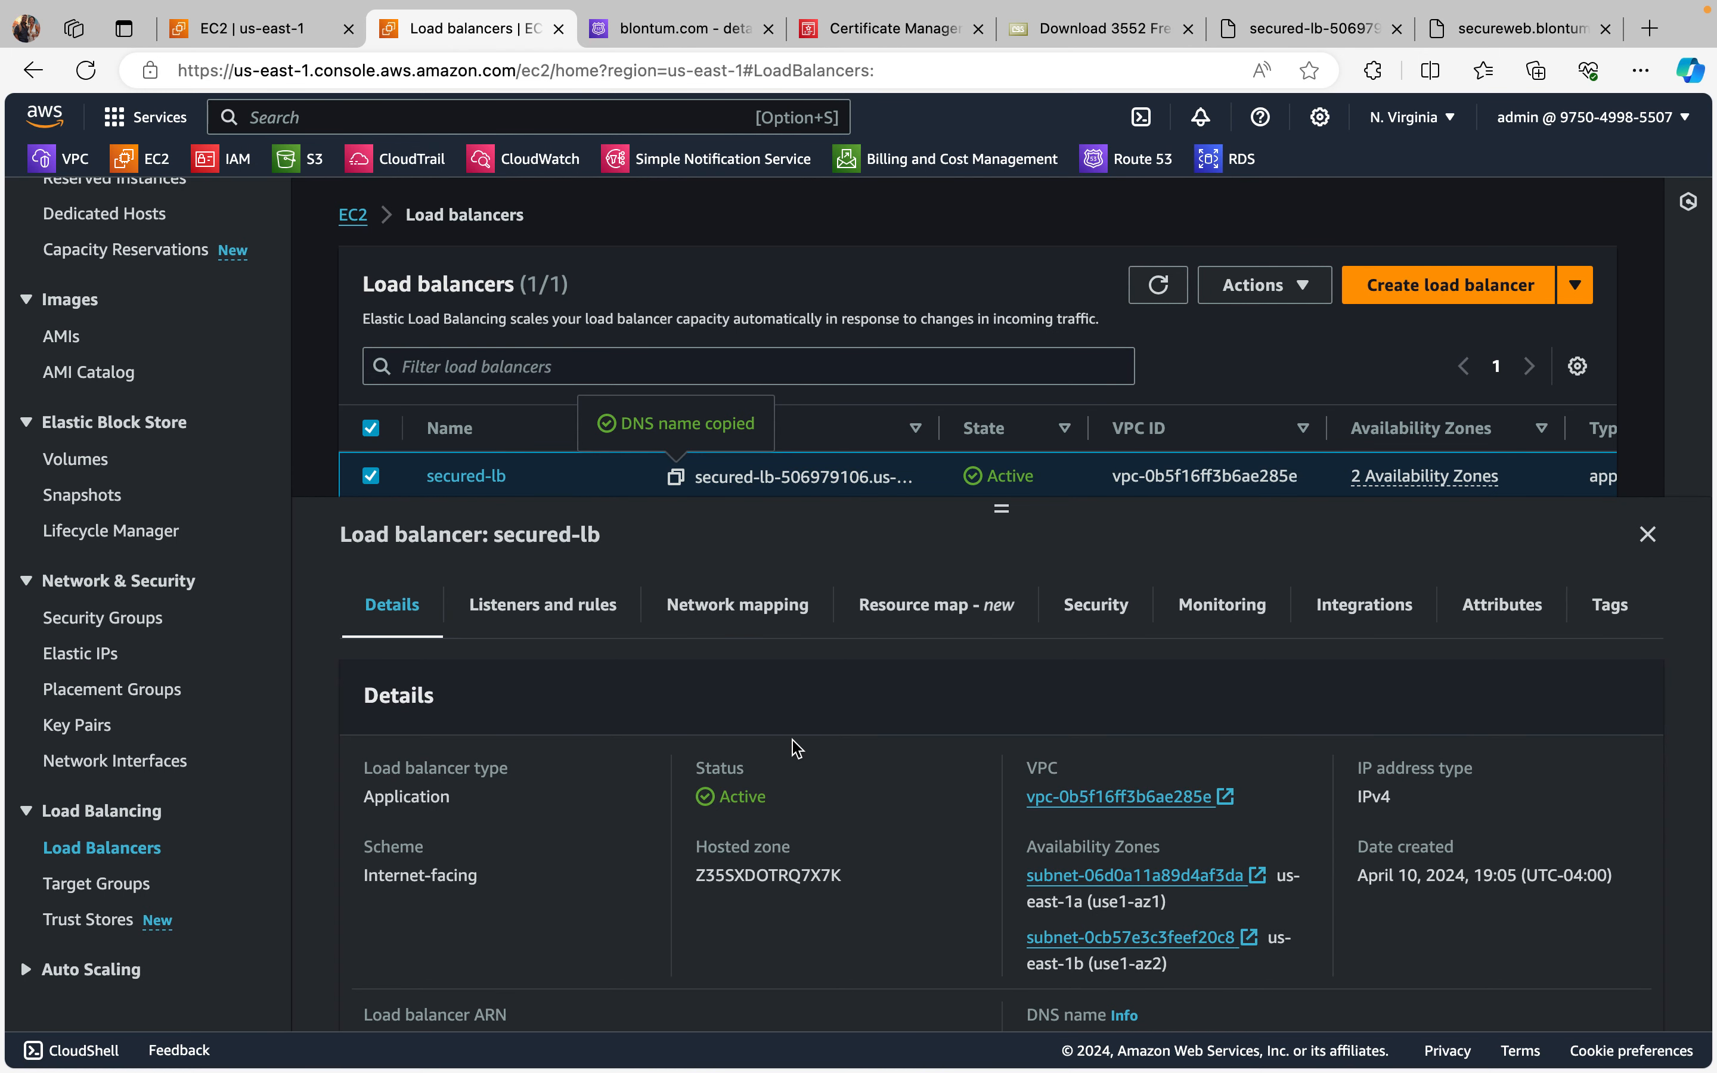
pyautogui.click(542, 614)
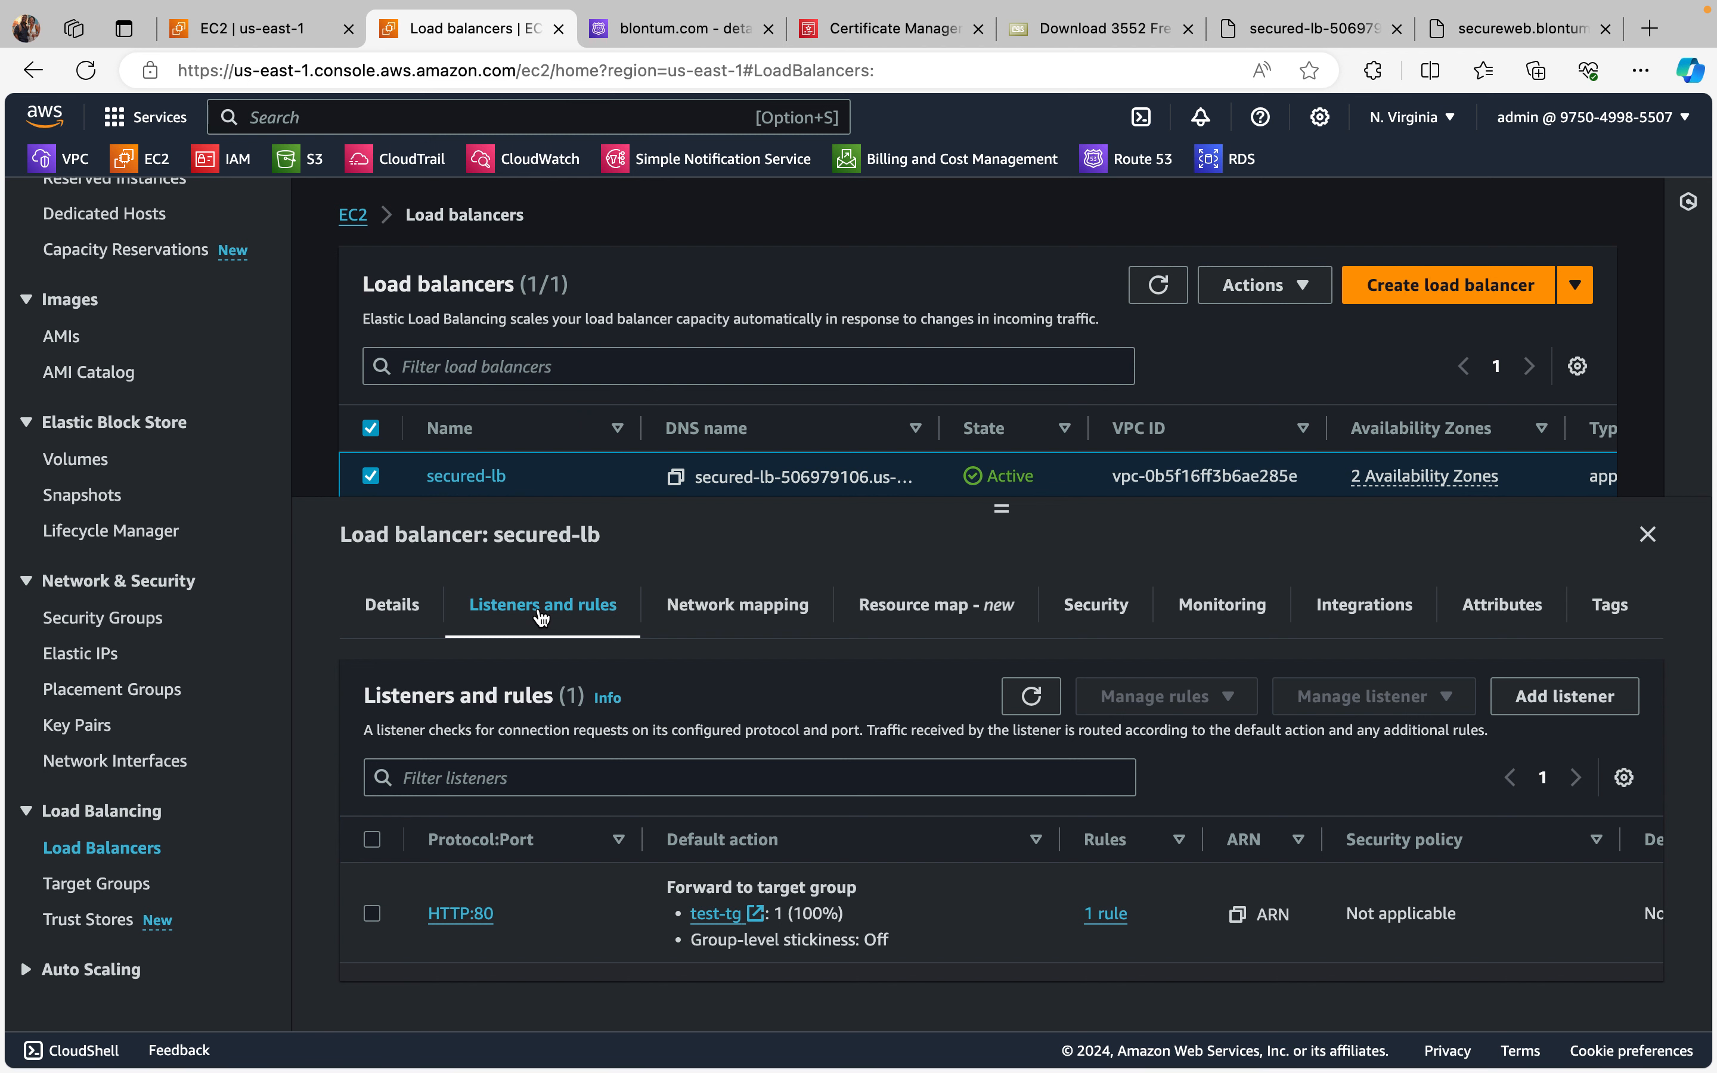
pyautogui.scroll(-1, 542, 618)
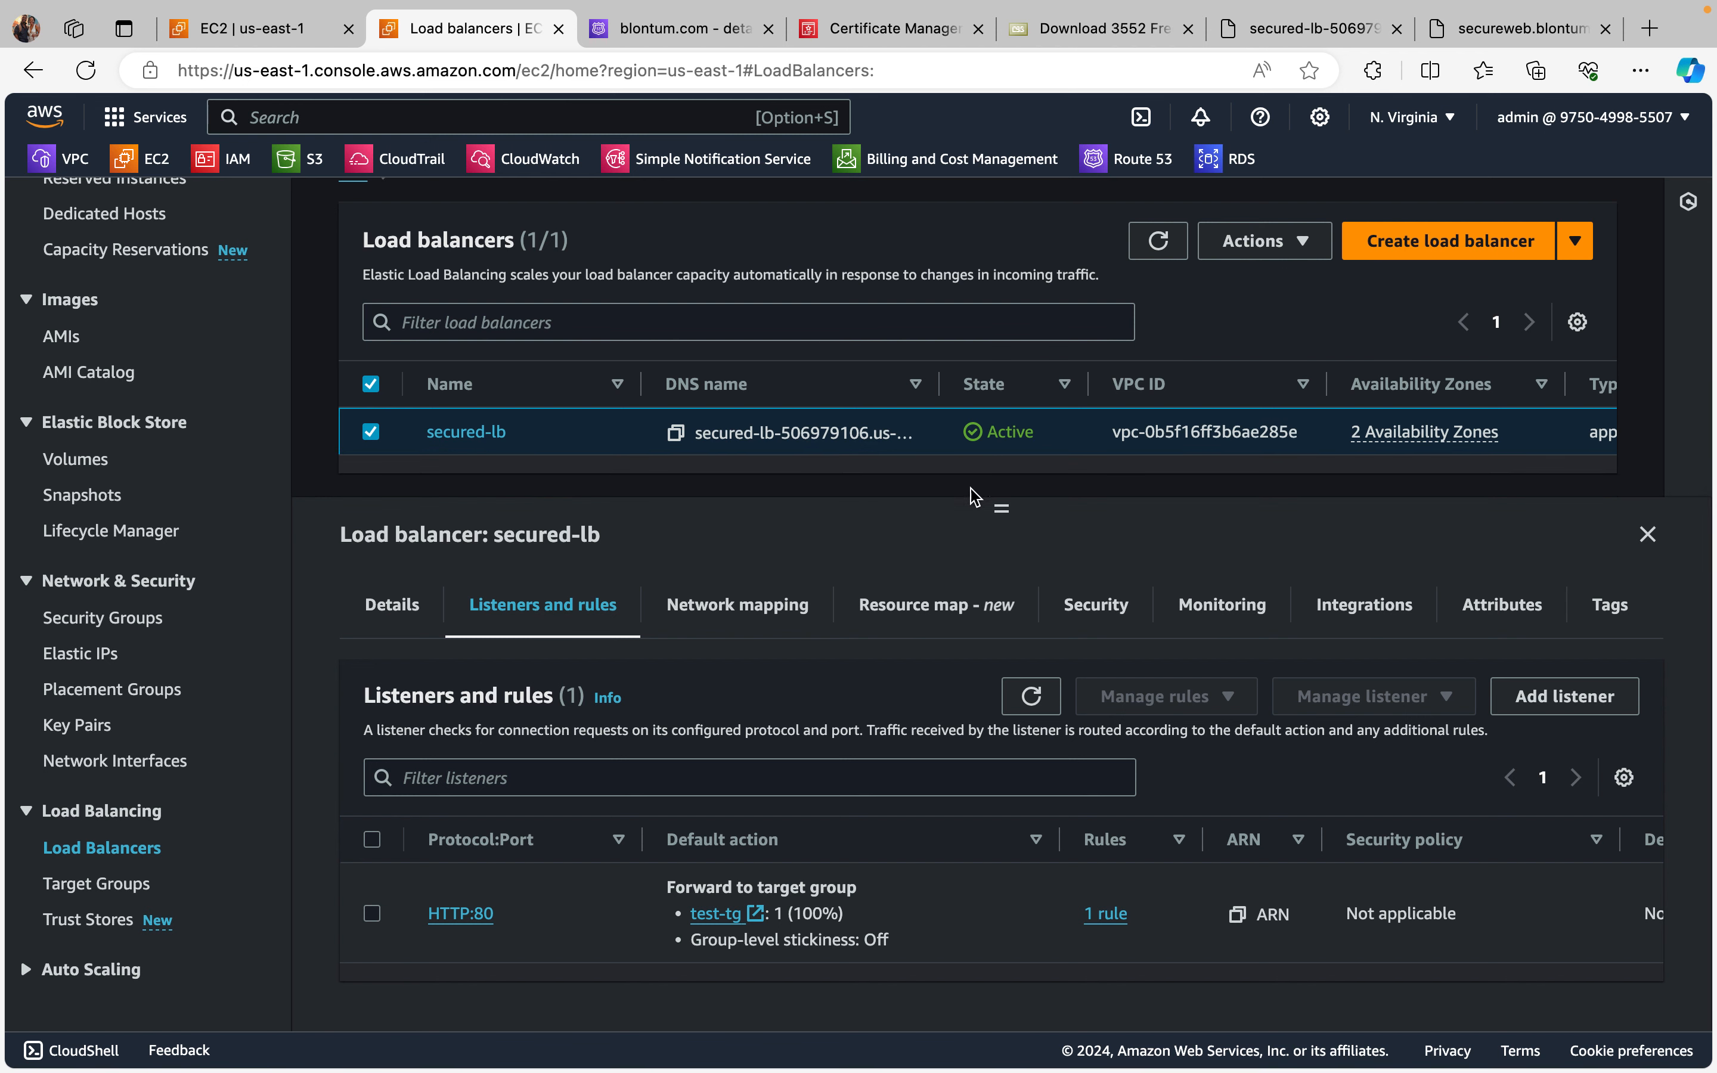
pyautogui.moveTo(1000, 504); pyautogui.dragTo(1003, 397)
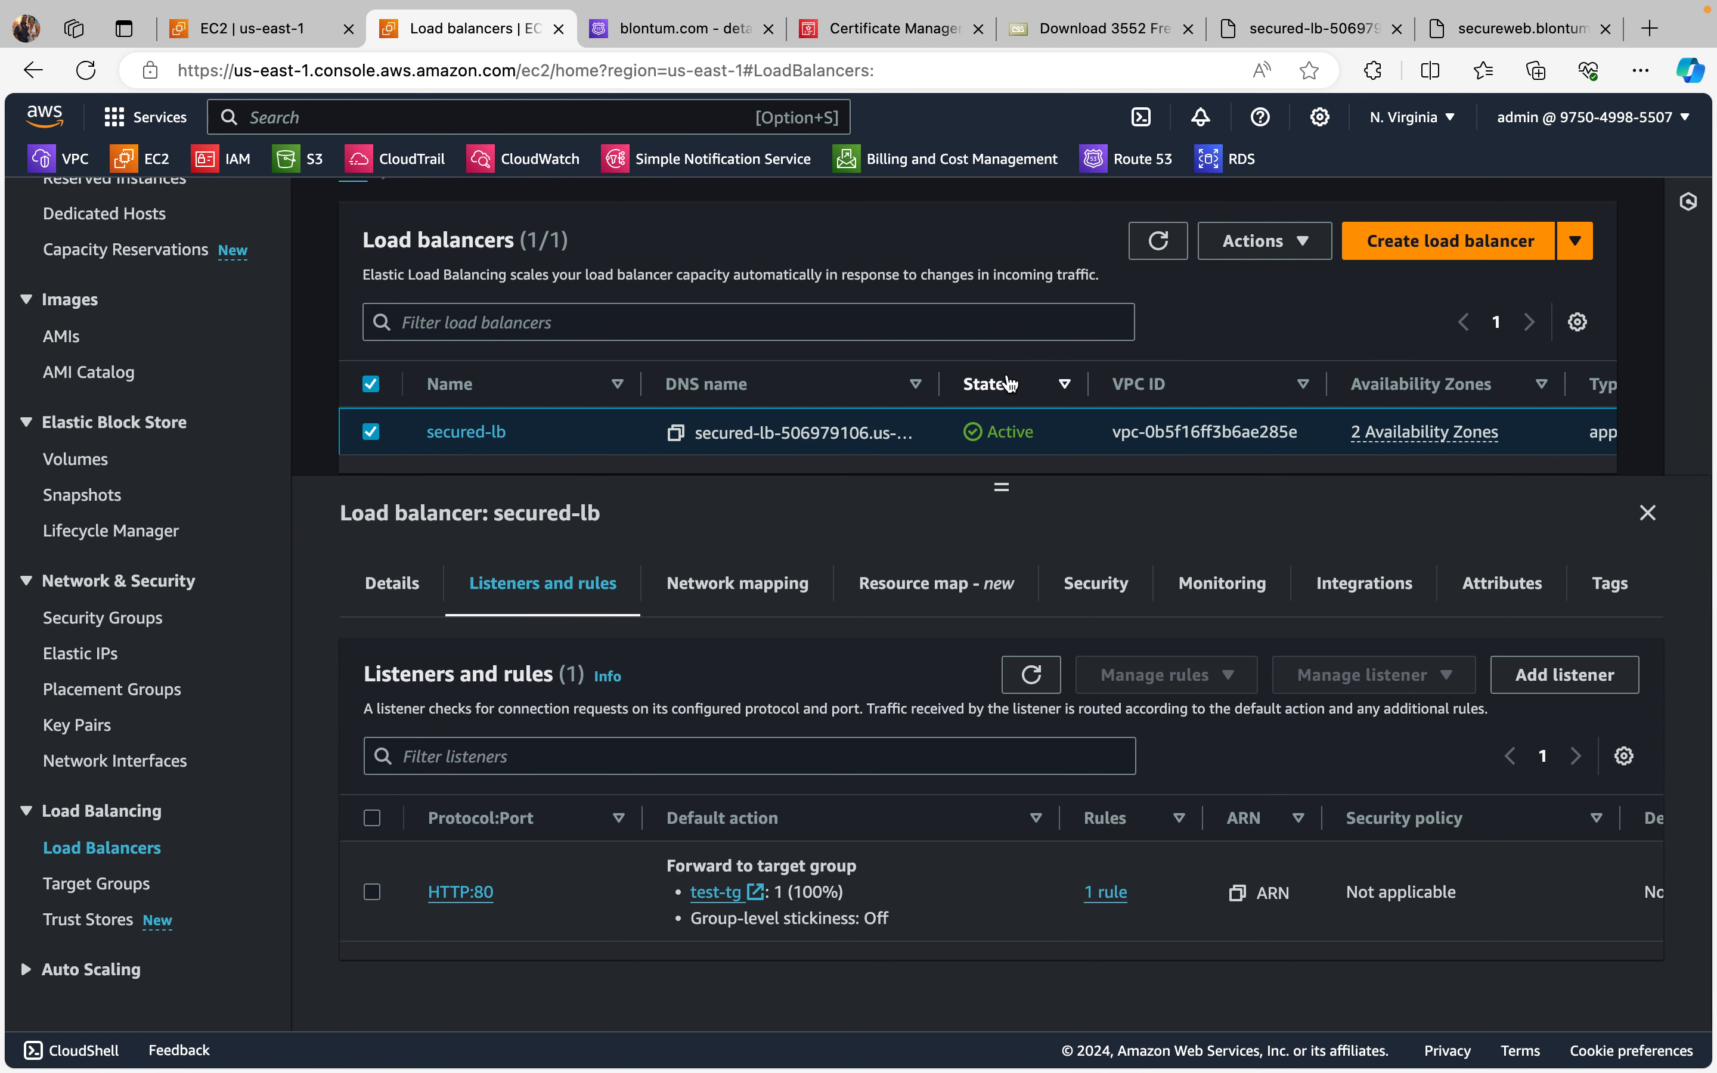
pyautogui.scroll(-2, 874, 785)
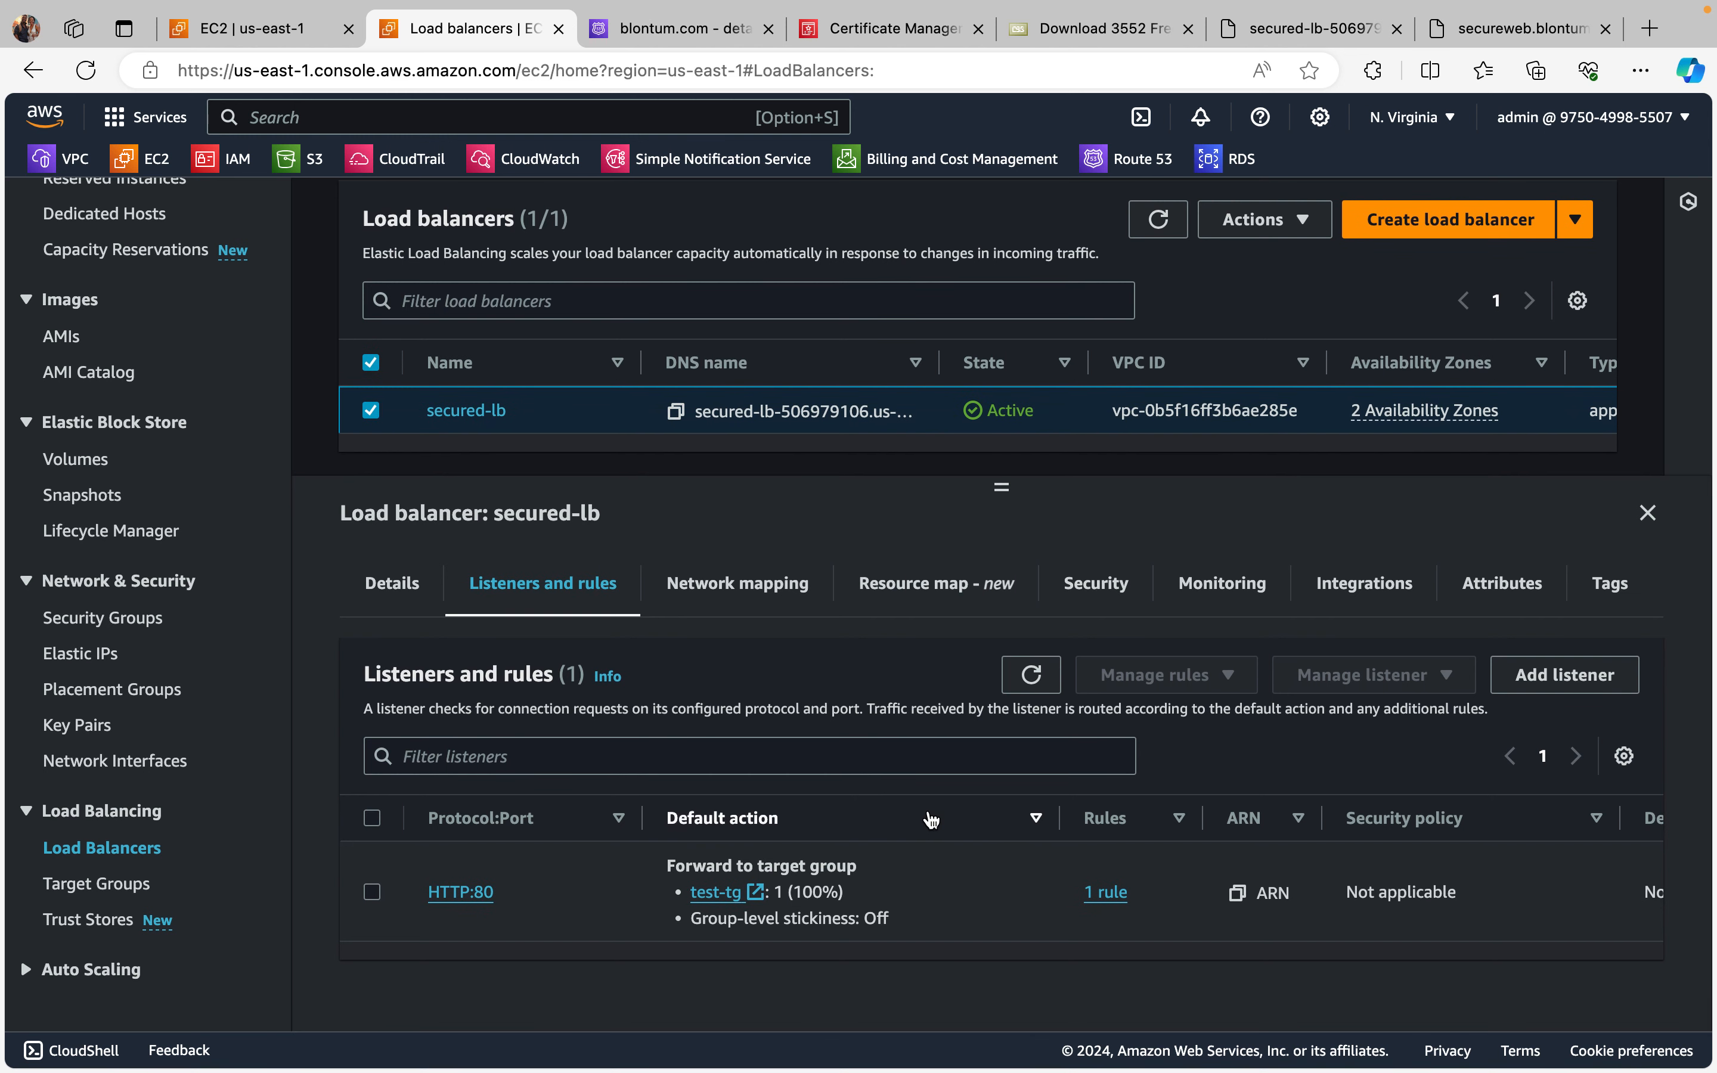
pyautogui.scroll(-1, 951, 658)
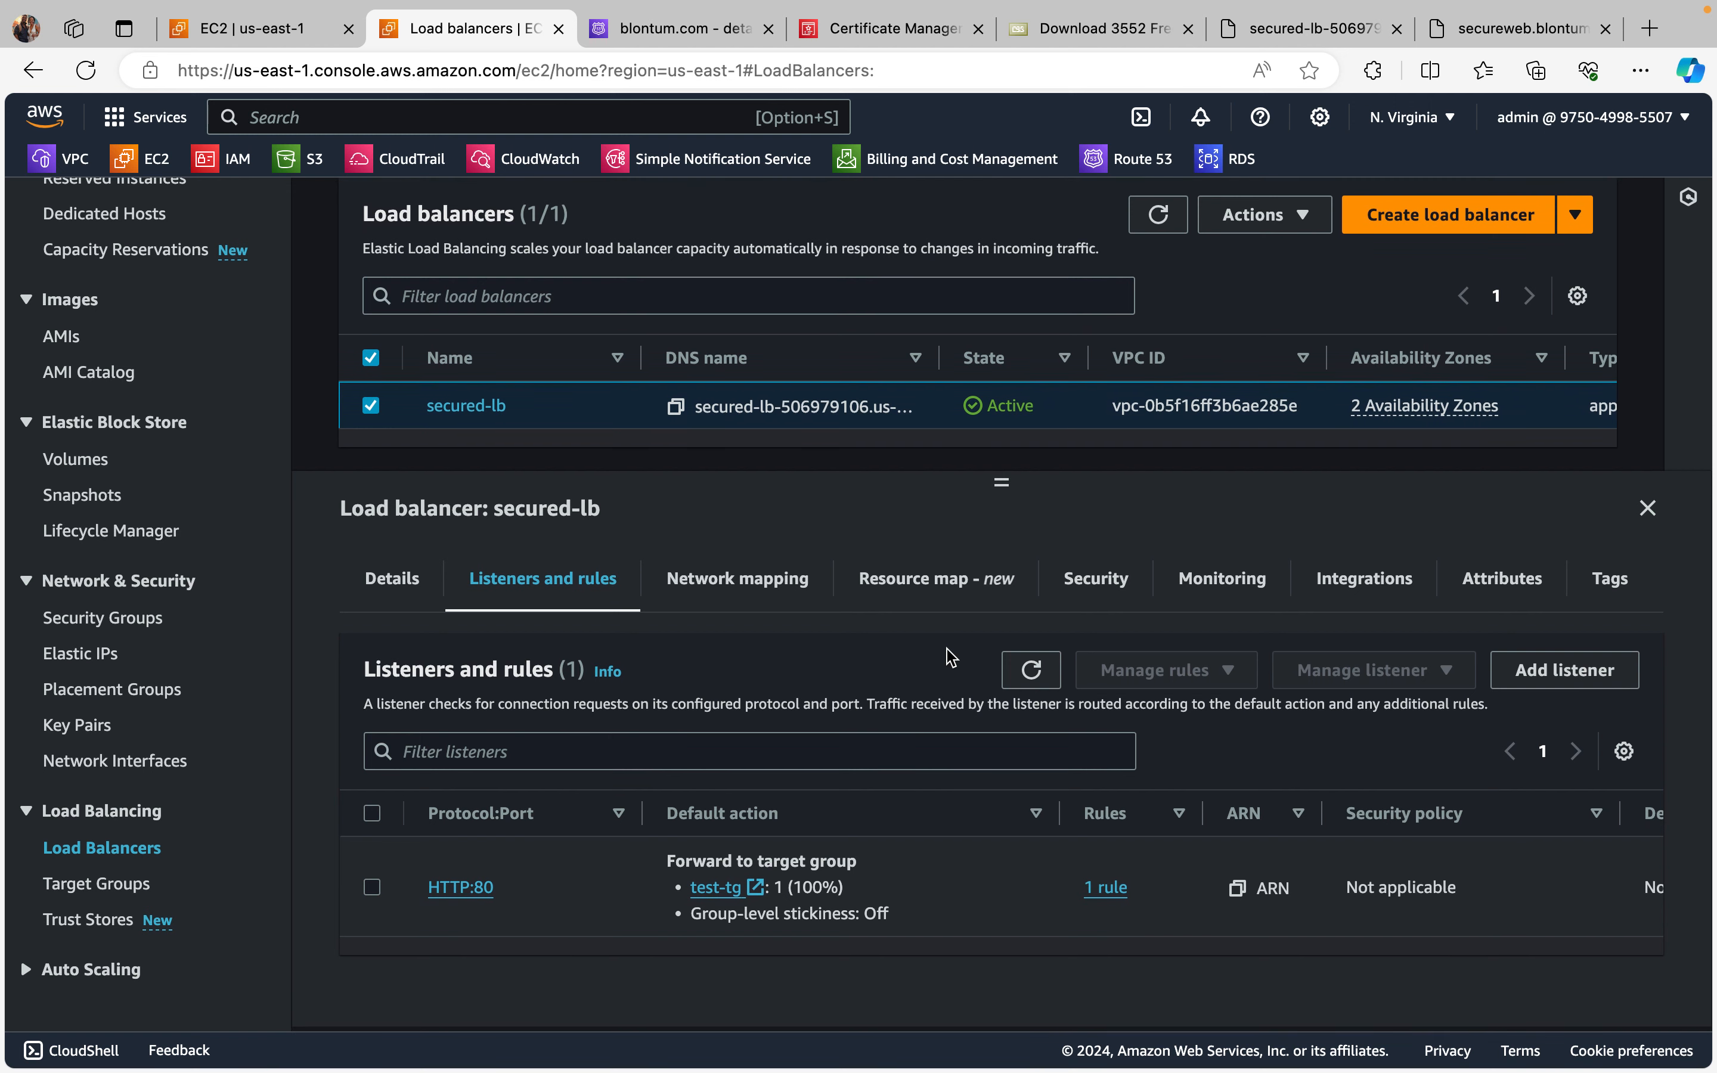
pyautogui.scroll(-1, 998, 808)
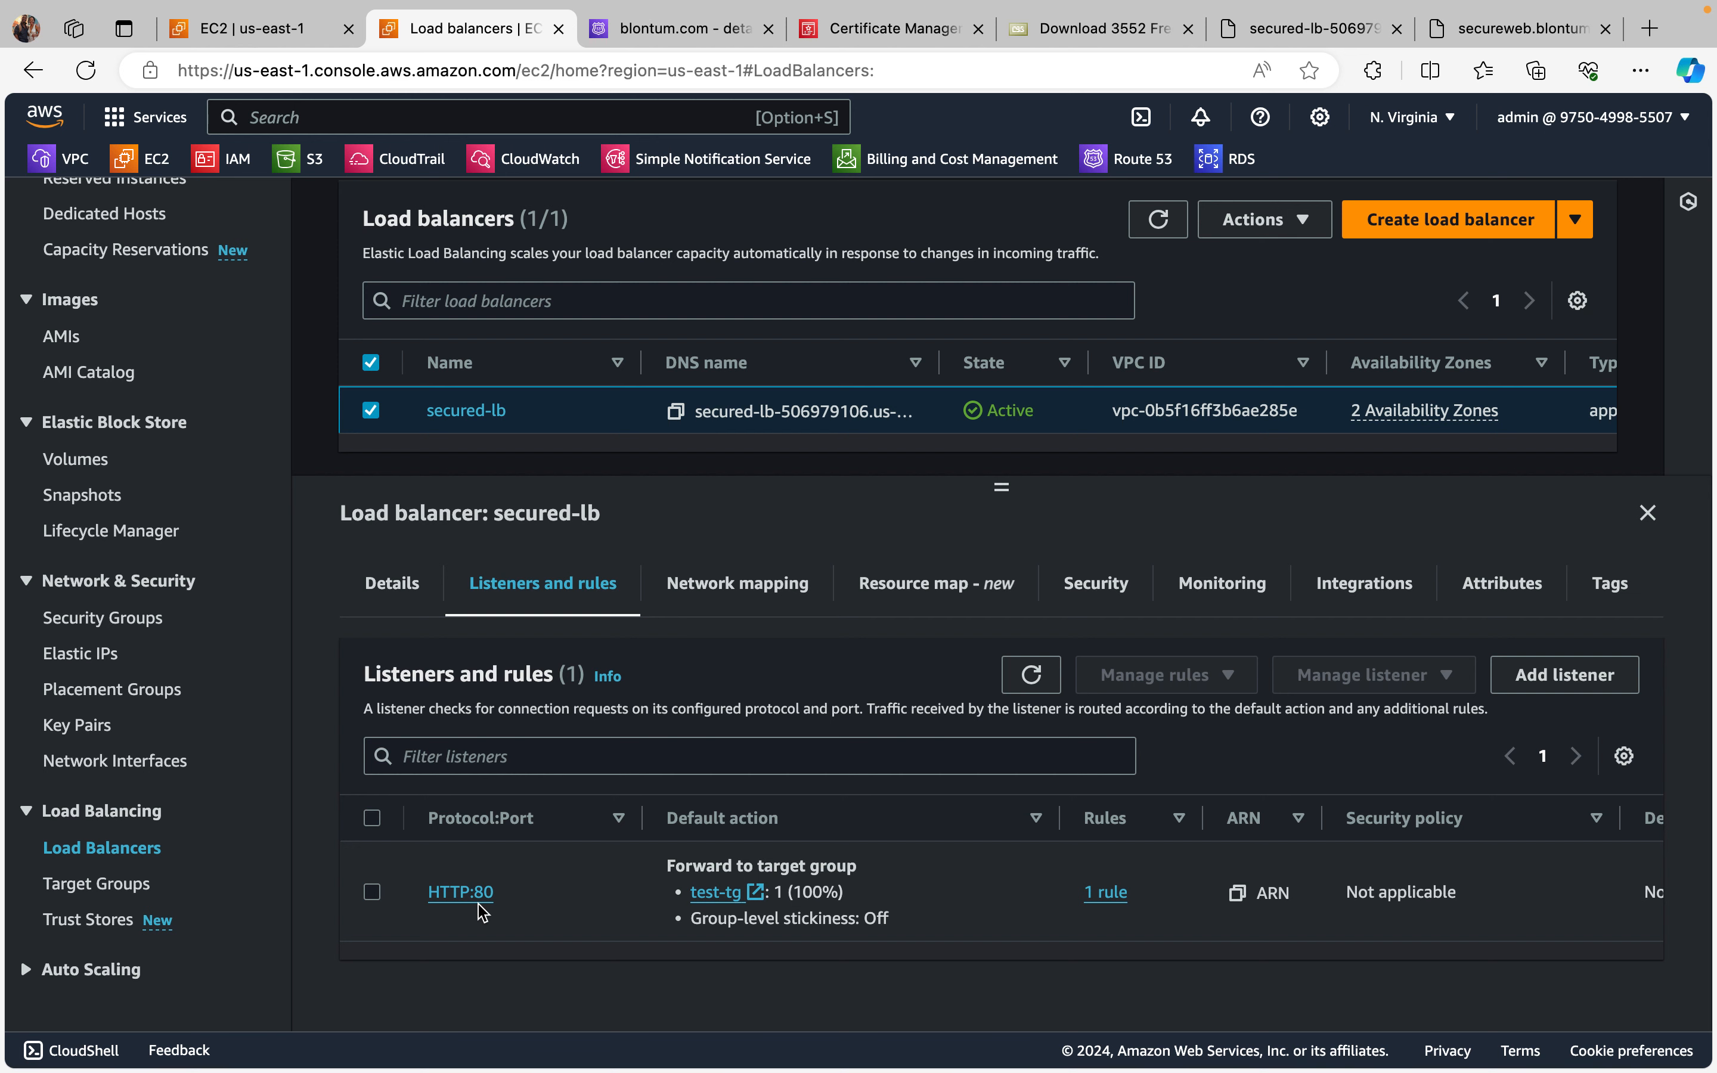
# Step: Start adding a listener to secured-lb with the HTTPS protocol on port 443
pyautogui.click(1567, 676)
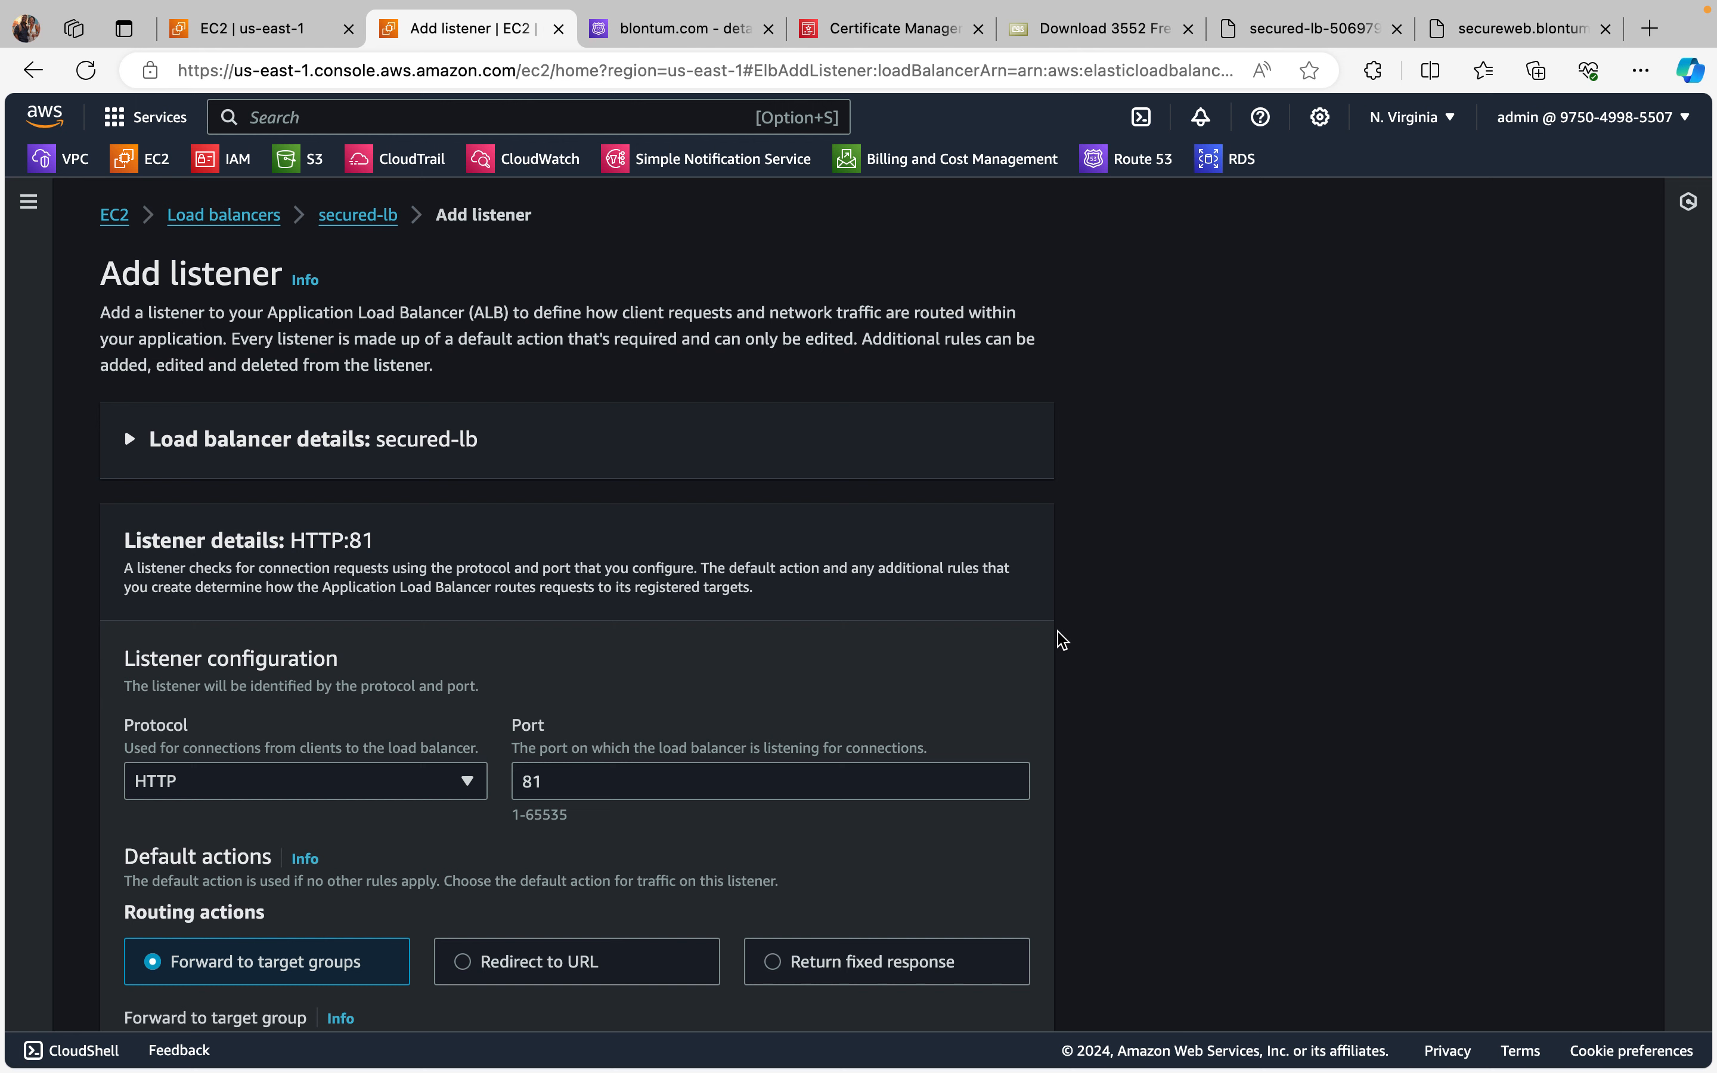
pyautogui.scroll(-2, 1060, 639)
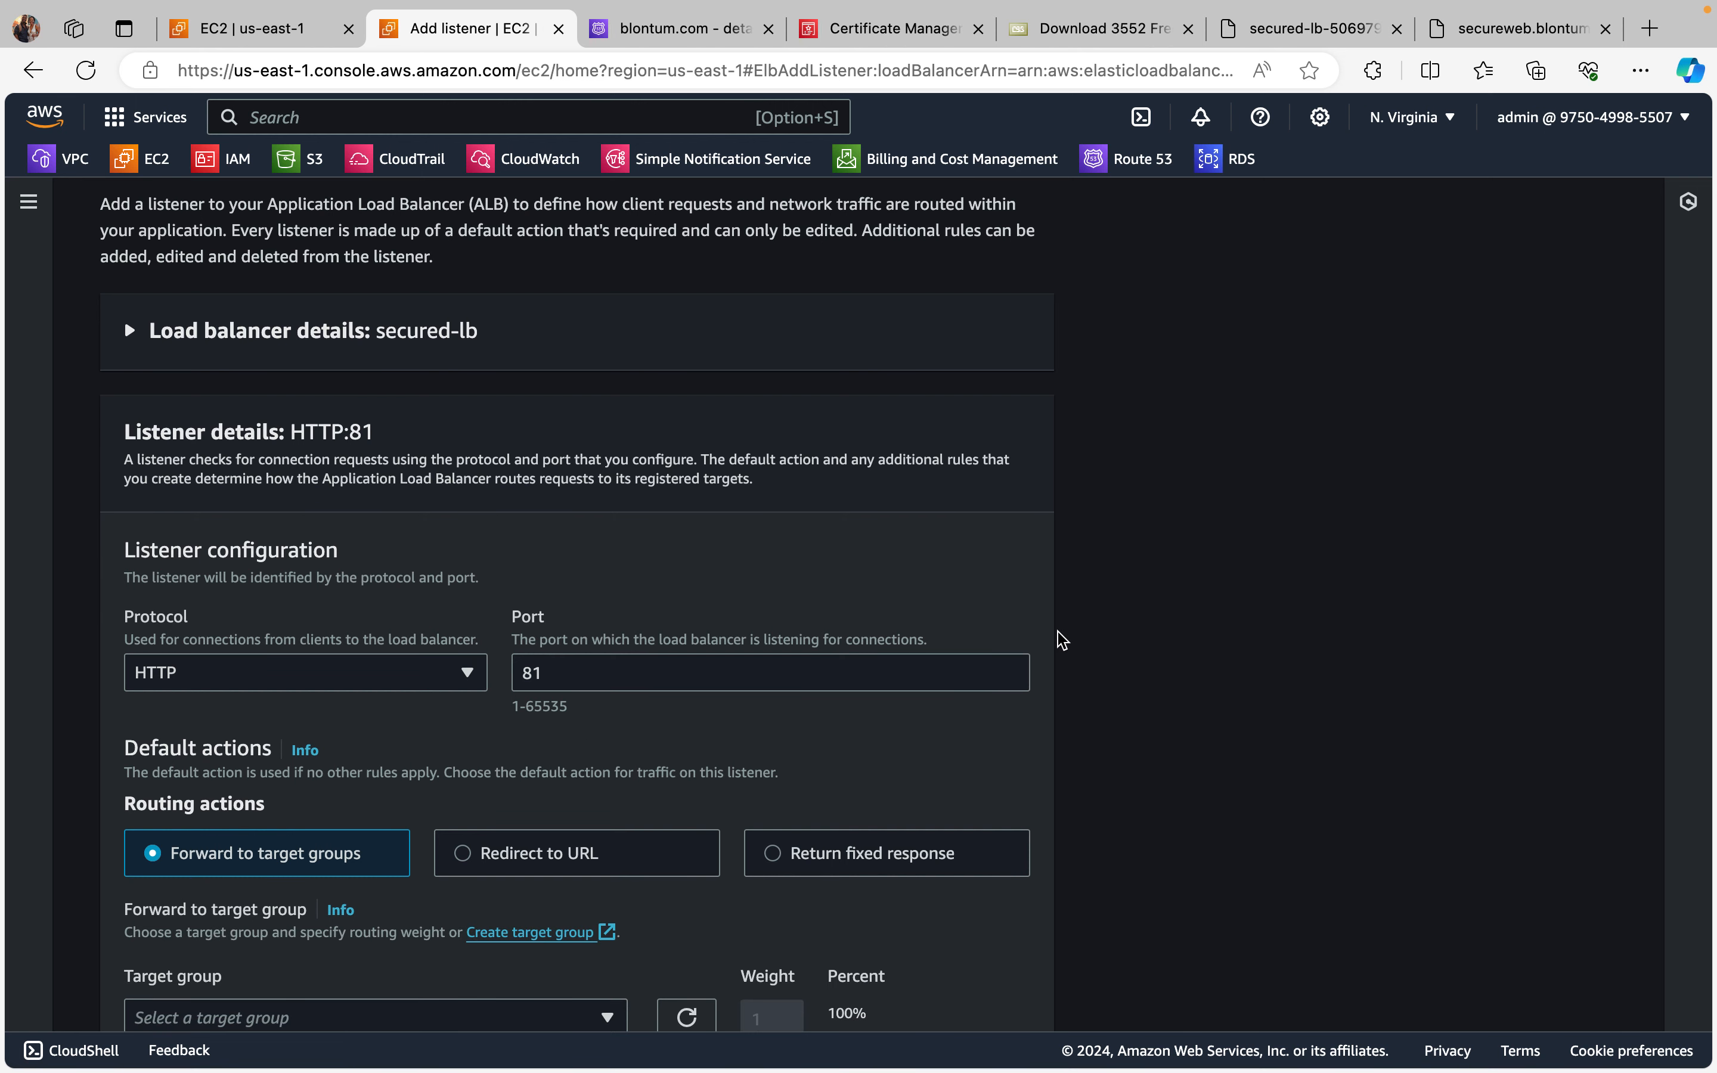
pyautogui.scroll(-1, 1060, 639)
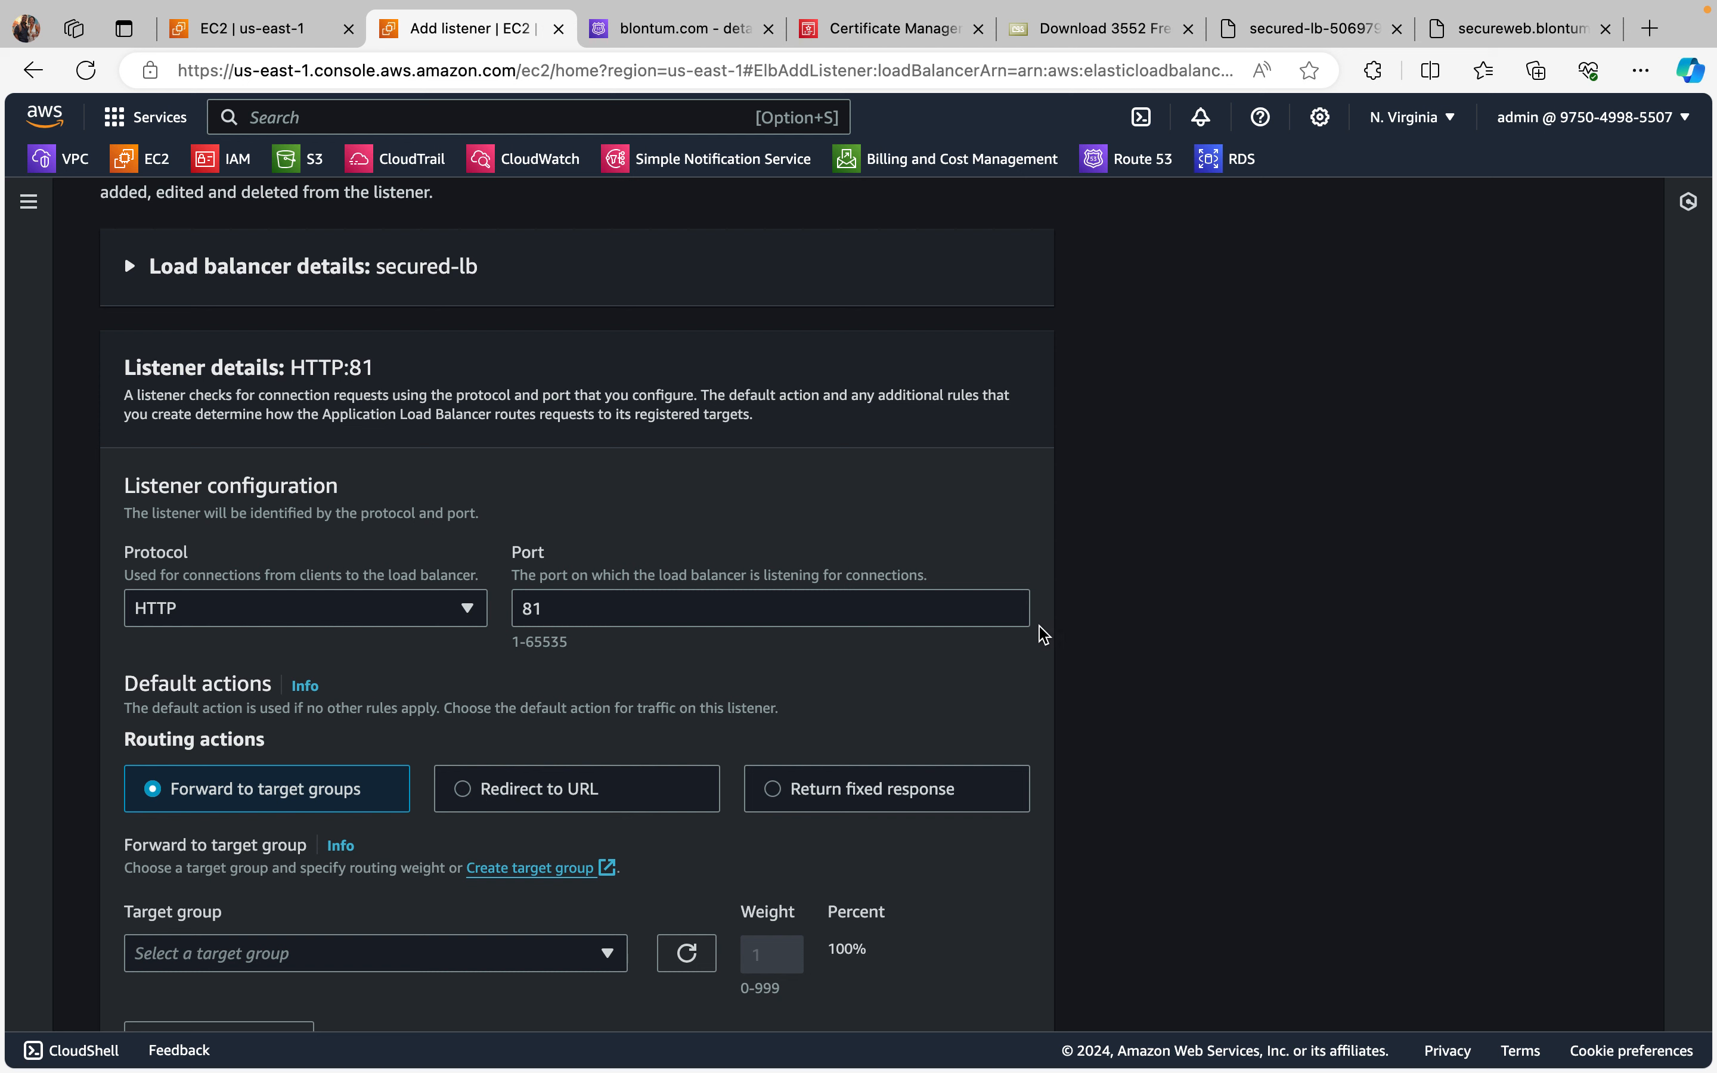
pyautogui.click(470, 614)
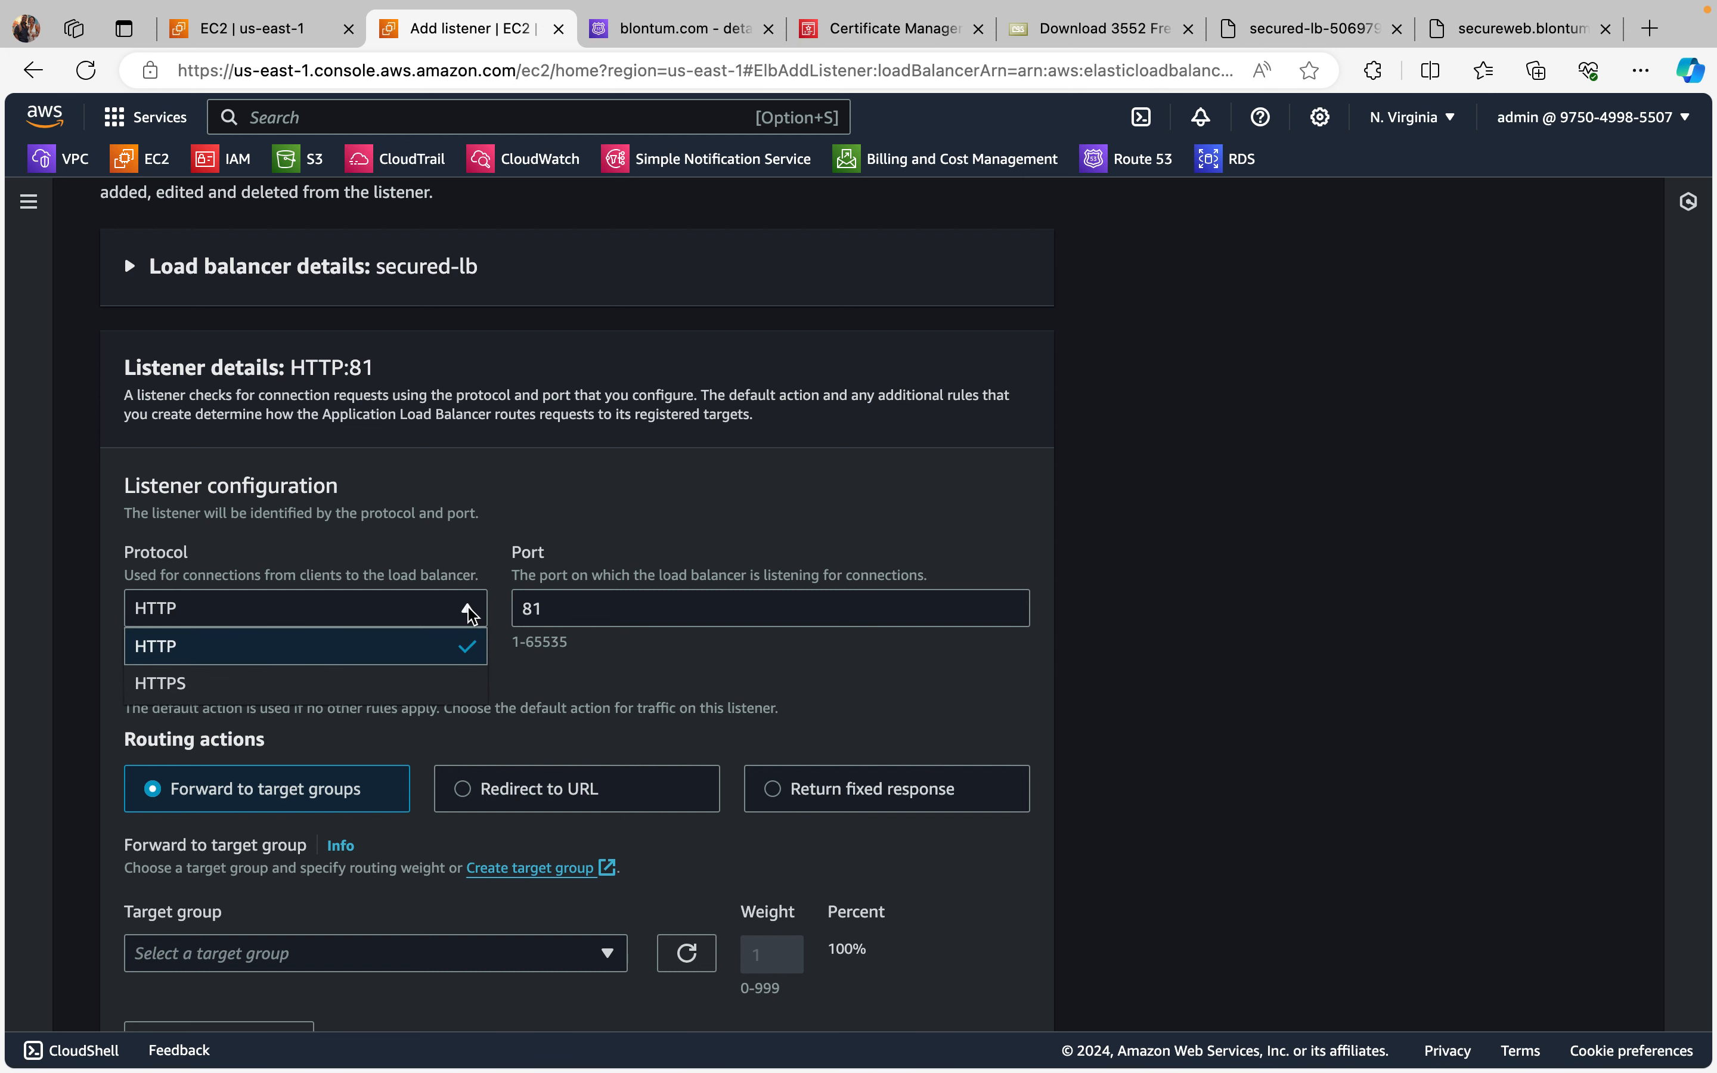
pyautogui.click(373, 683)
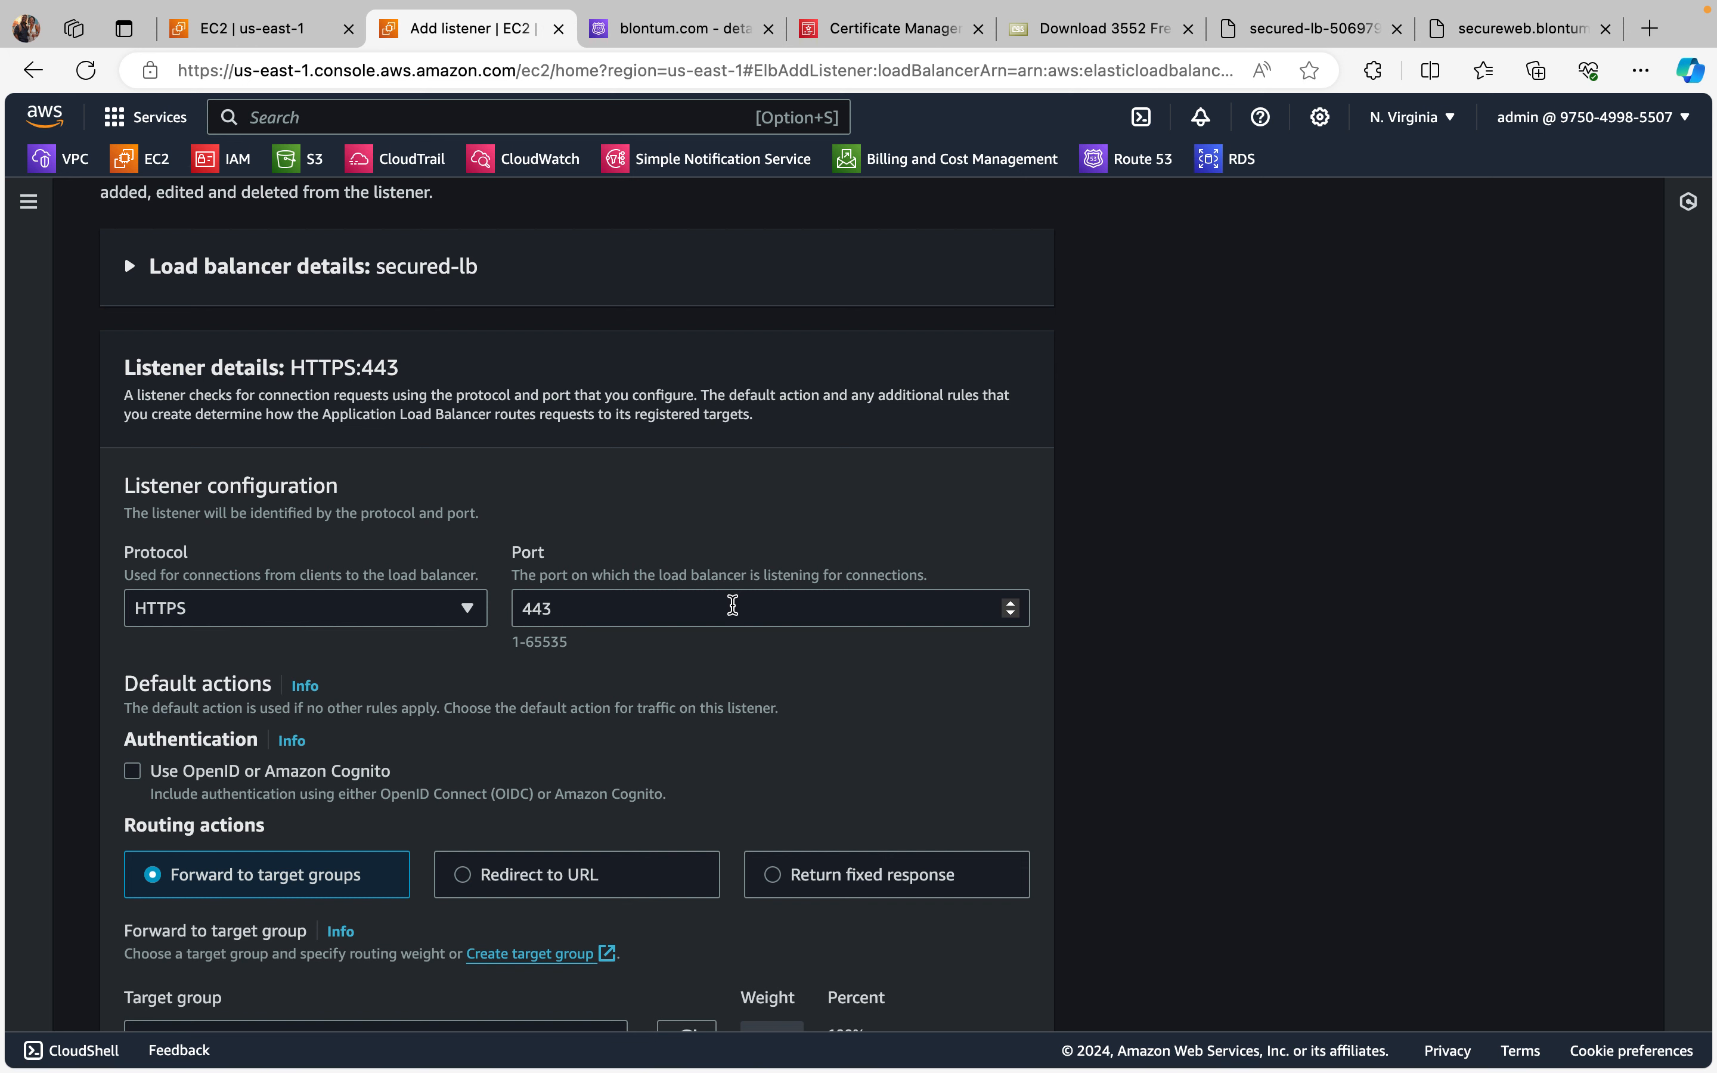
# Step: Set the new listener's default action to forward traffic to the test-tg target group
pyautogui.scroll(-5, 732, 604)
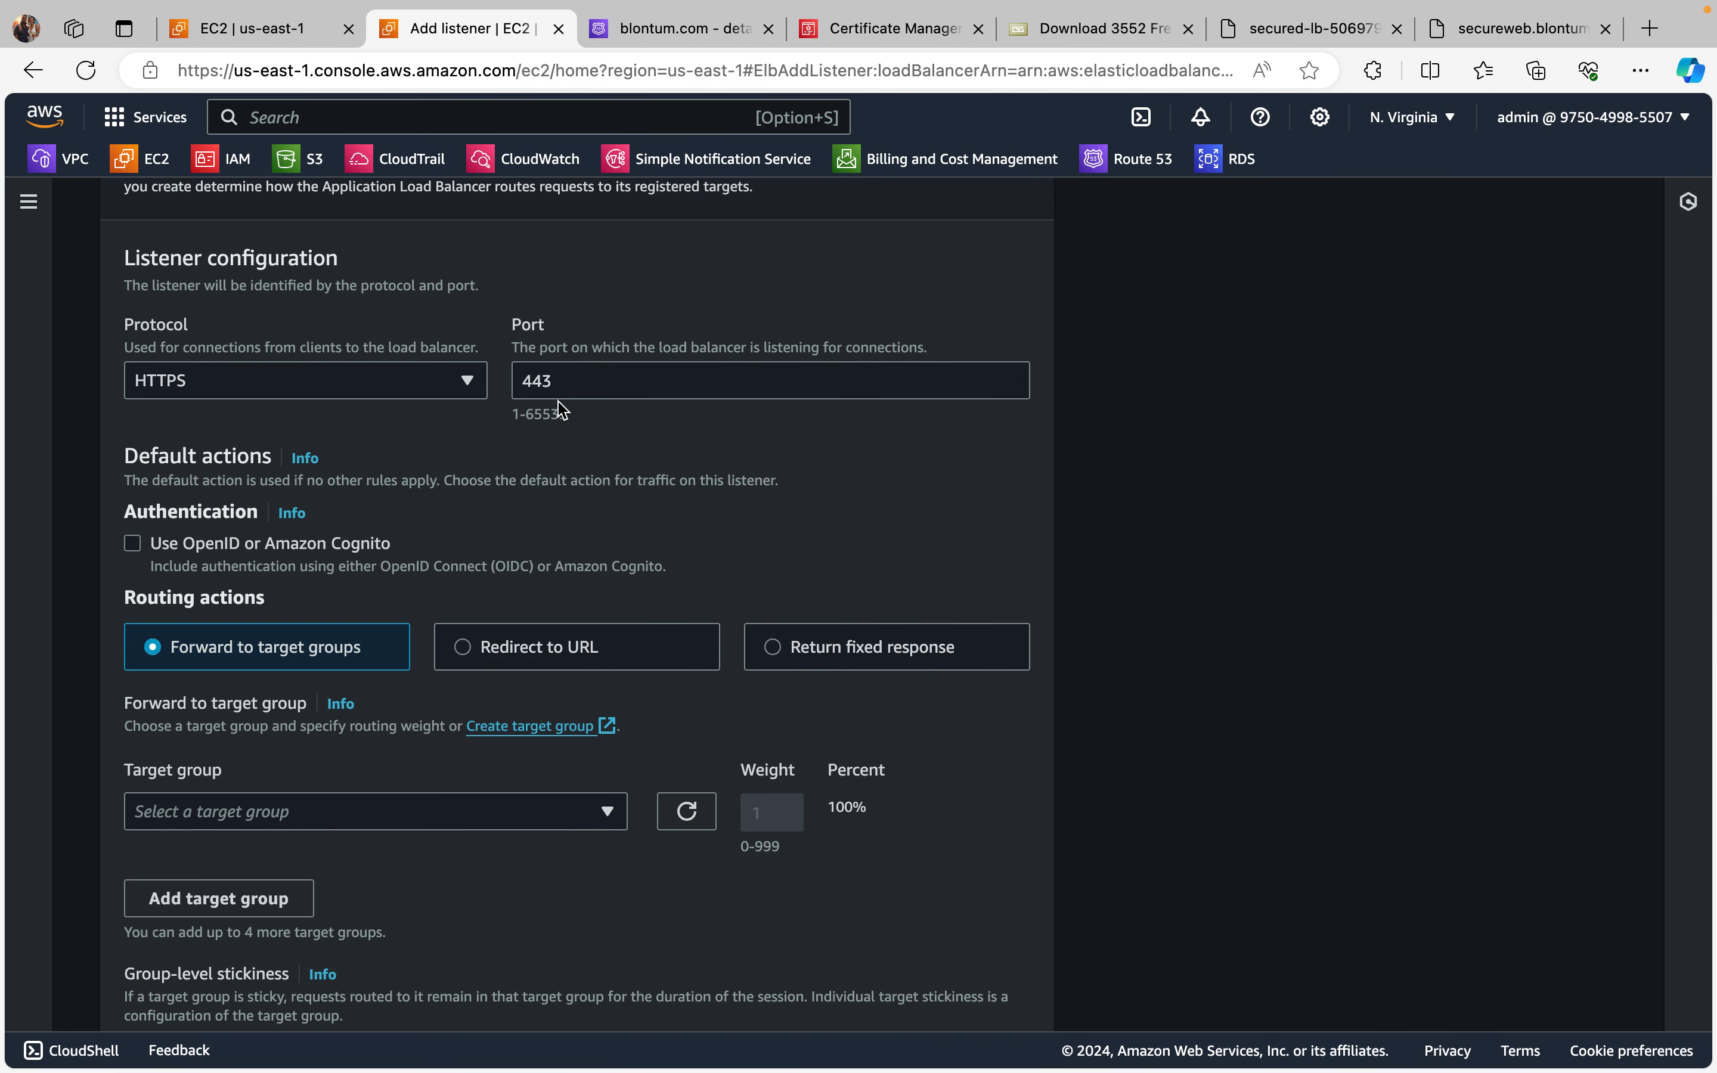
pyautogui.scroll(-1, 637, 448)
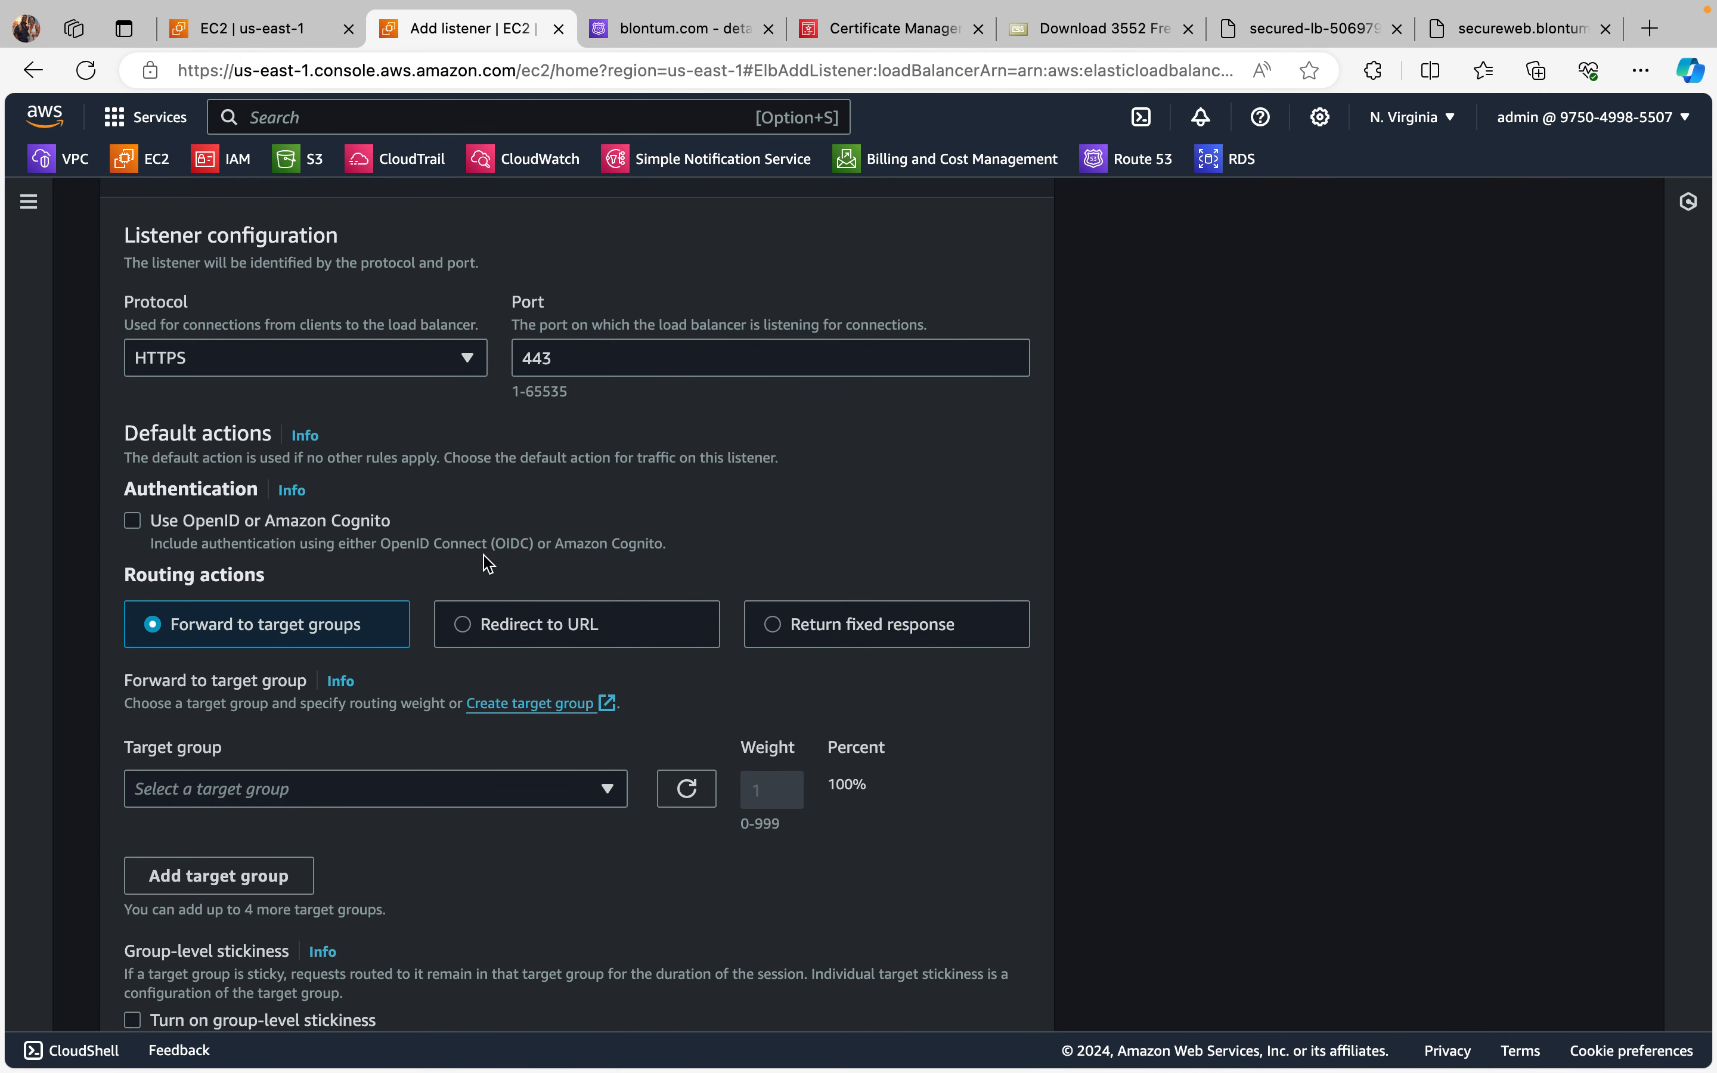
pyautogui.scroll(-1, 482, 559)
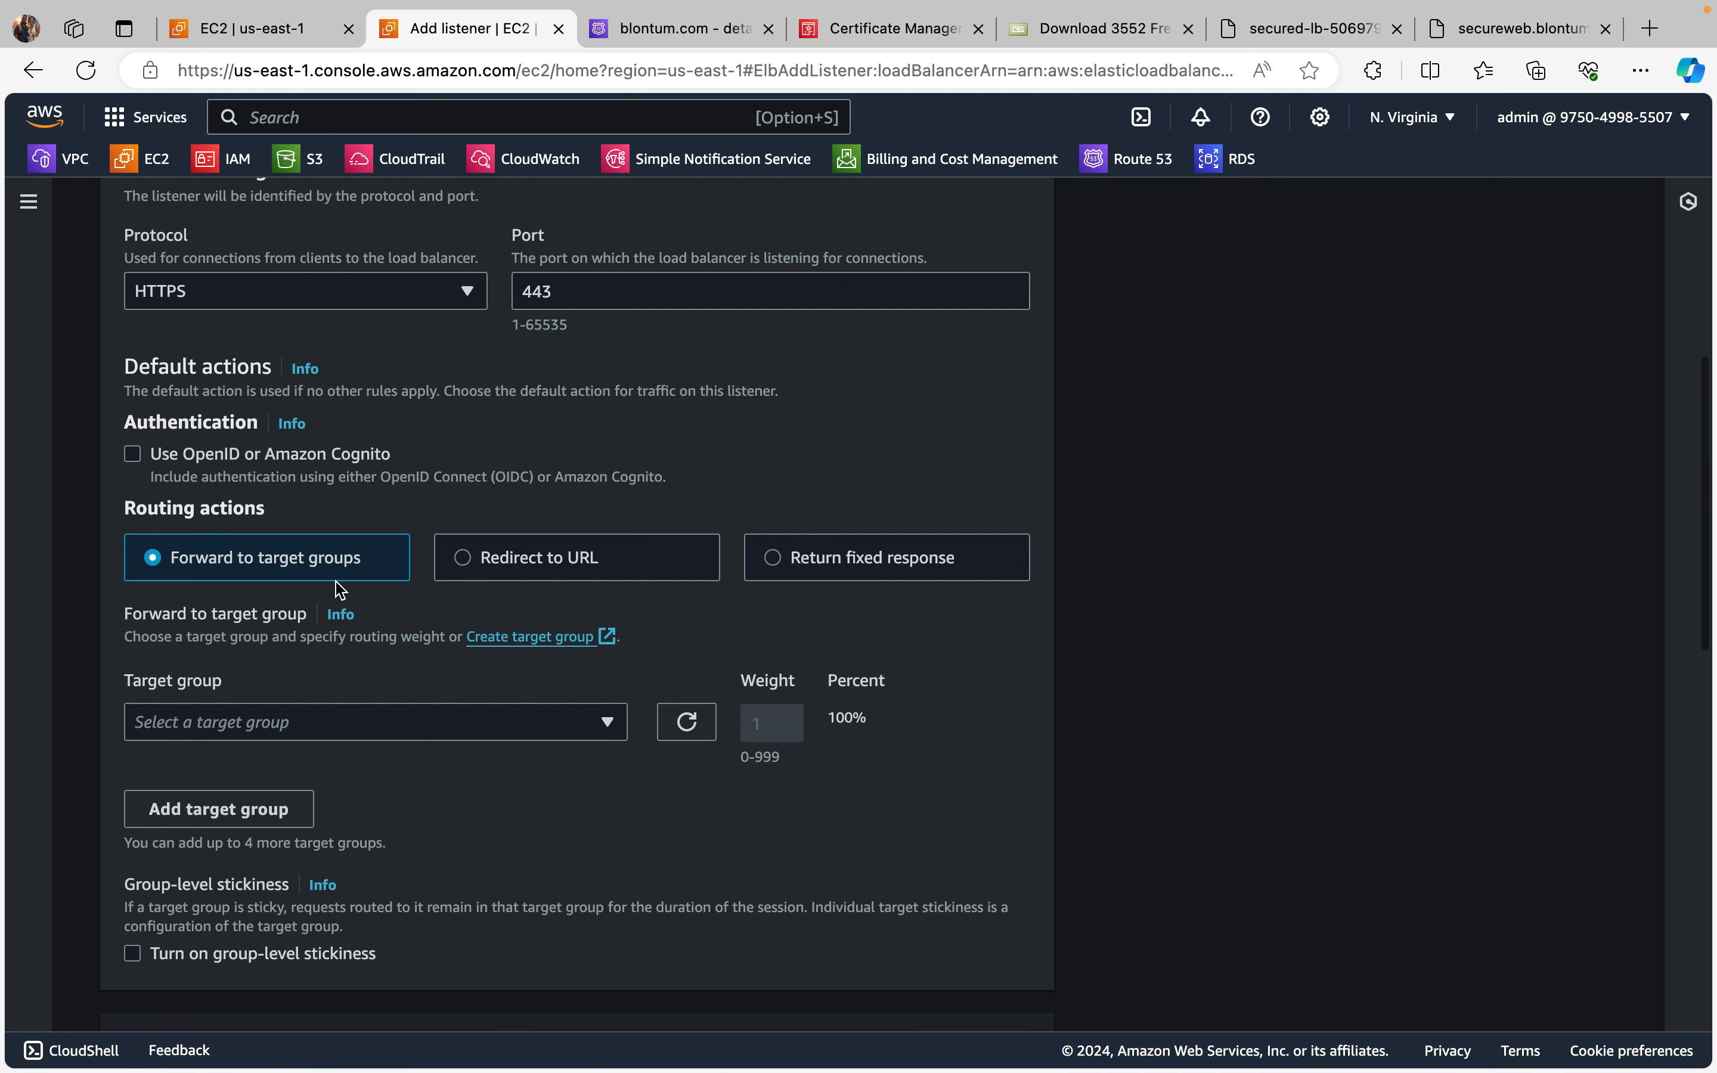
pyautogui.scroll(-2, 335, 590)
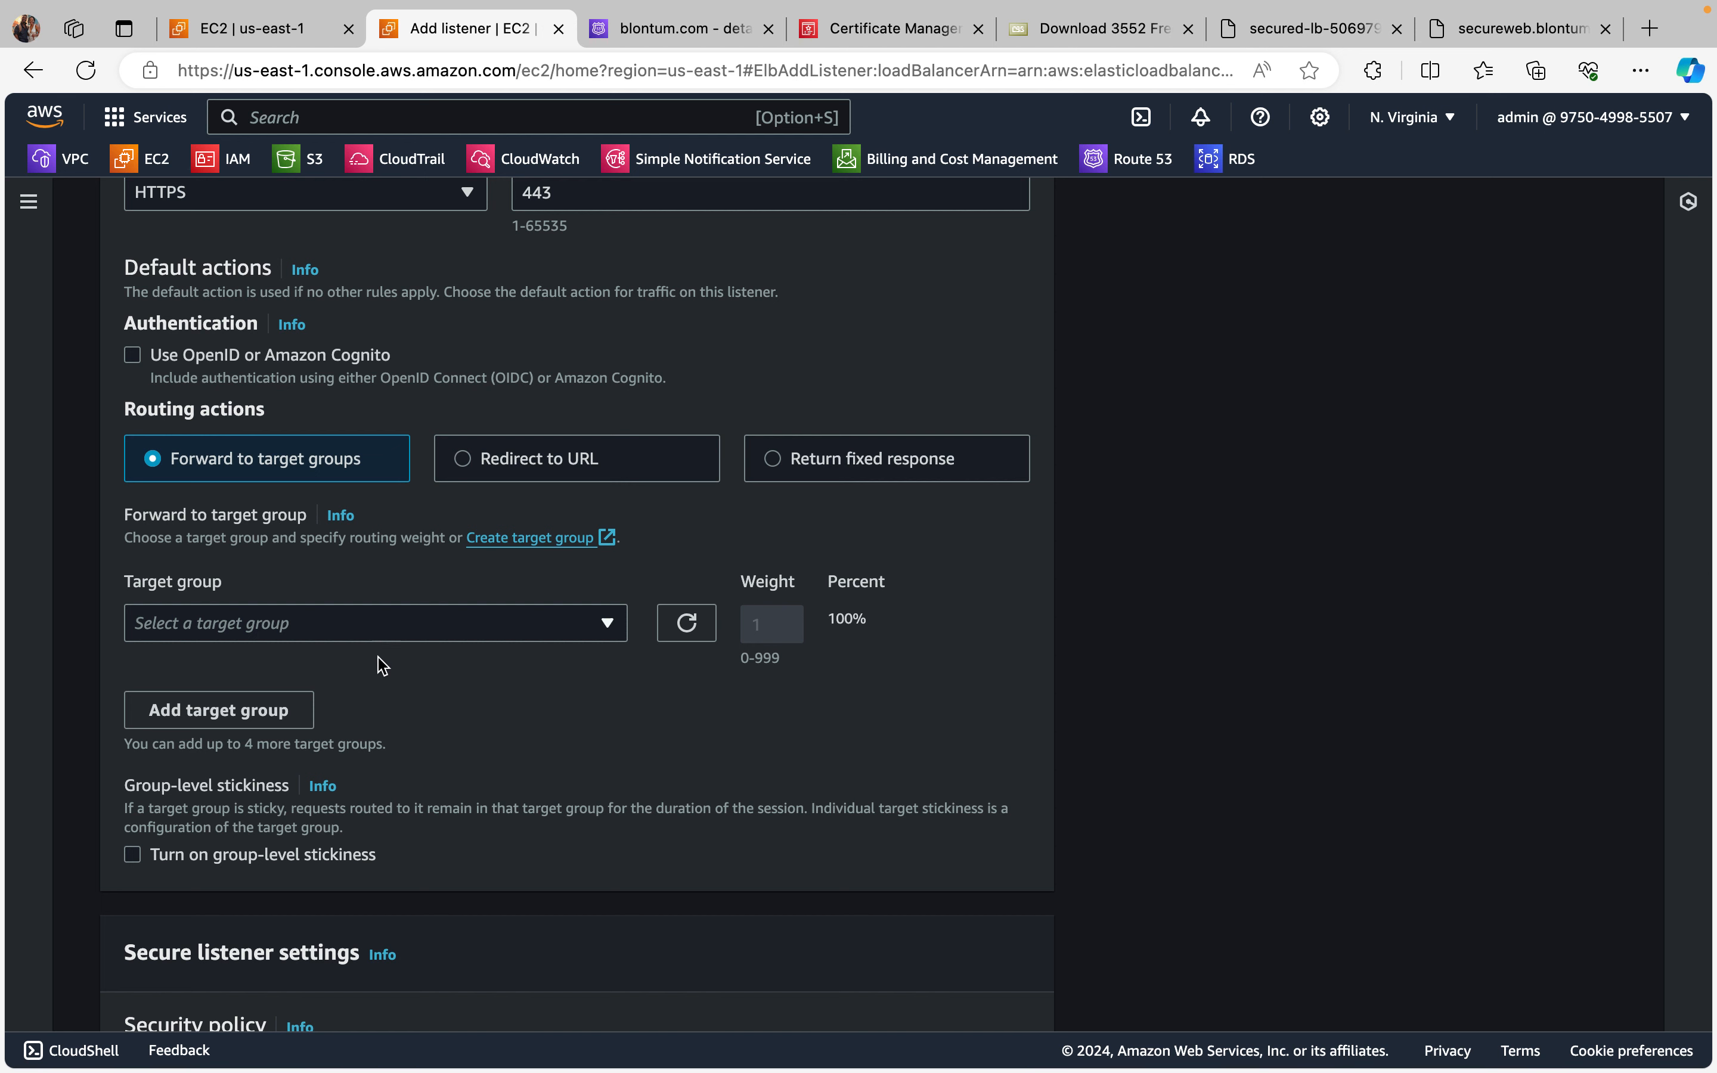
pyautogui.scroll(-1, 380, 656)
pyautogui.click(612, 568)
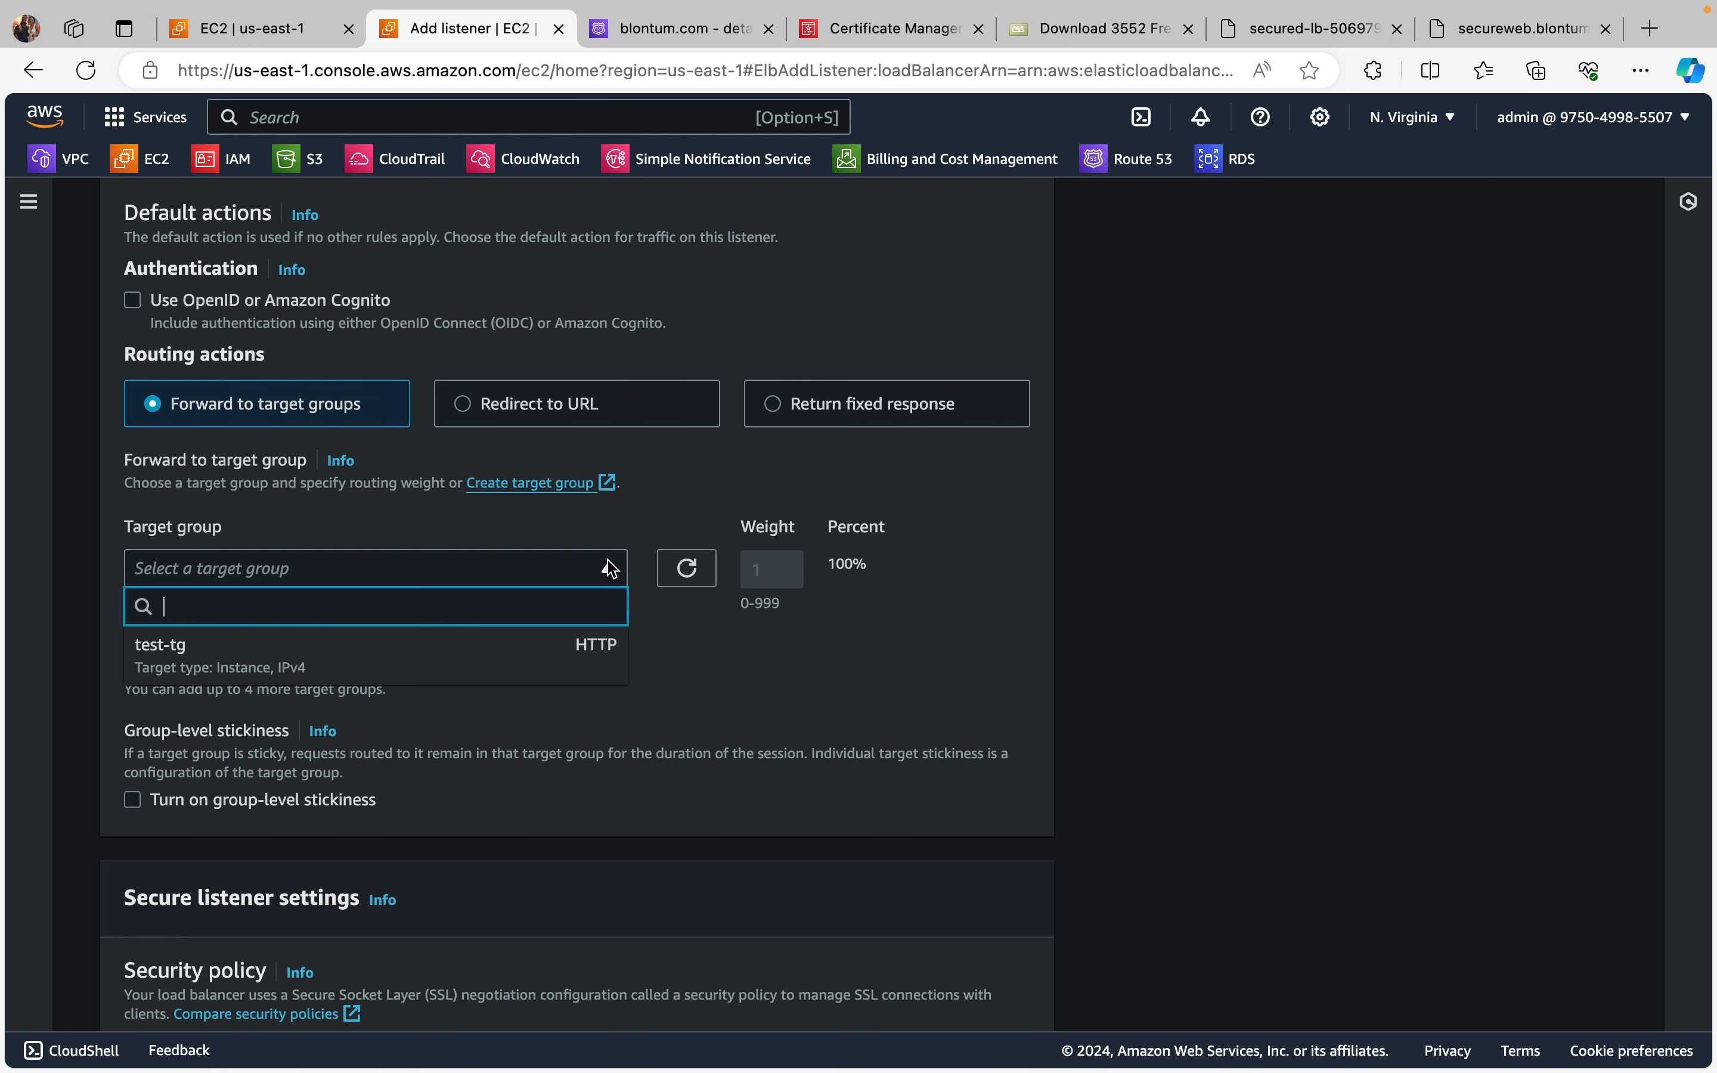
pyautogui.click(390, 659)
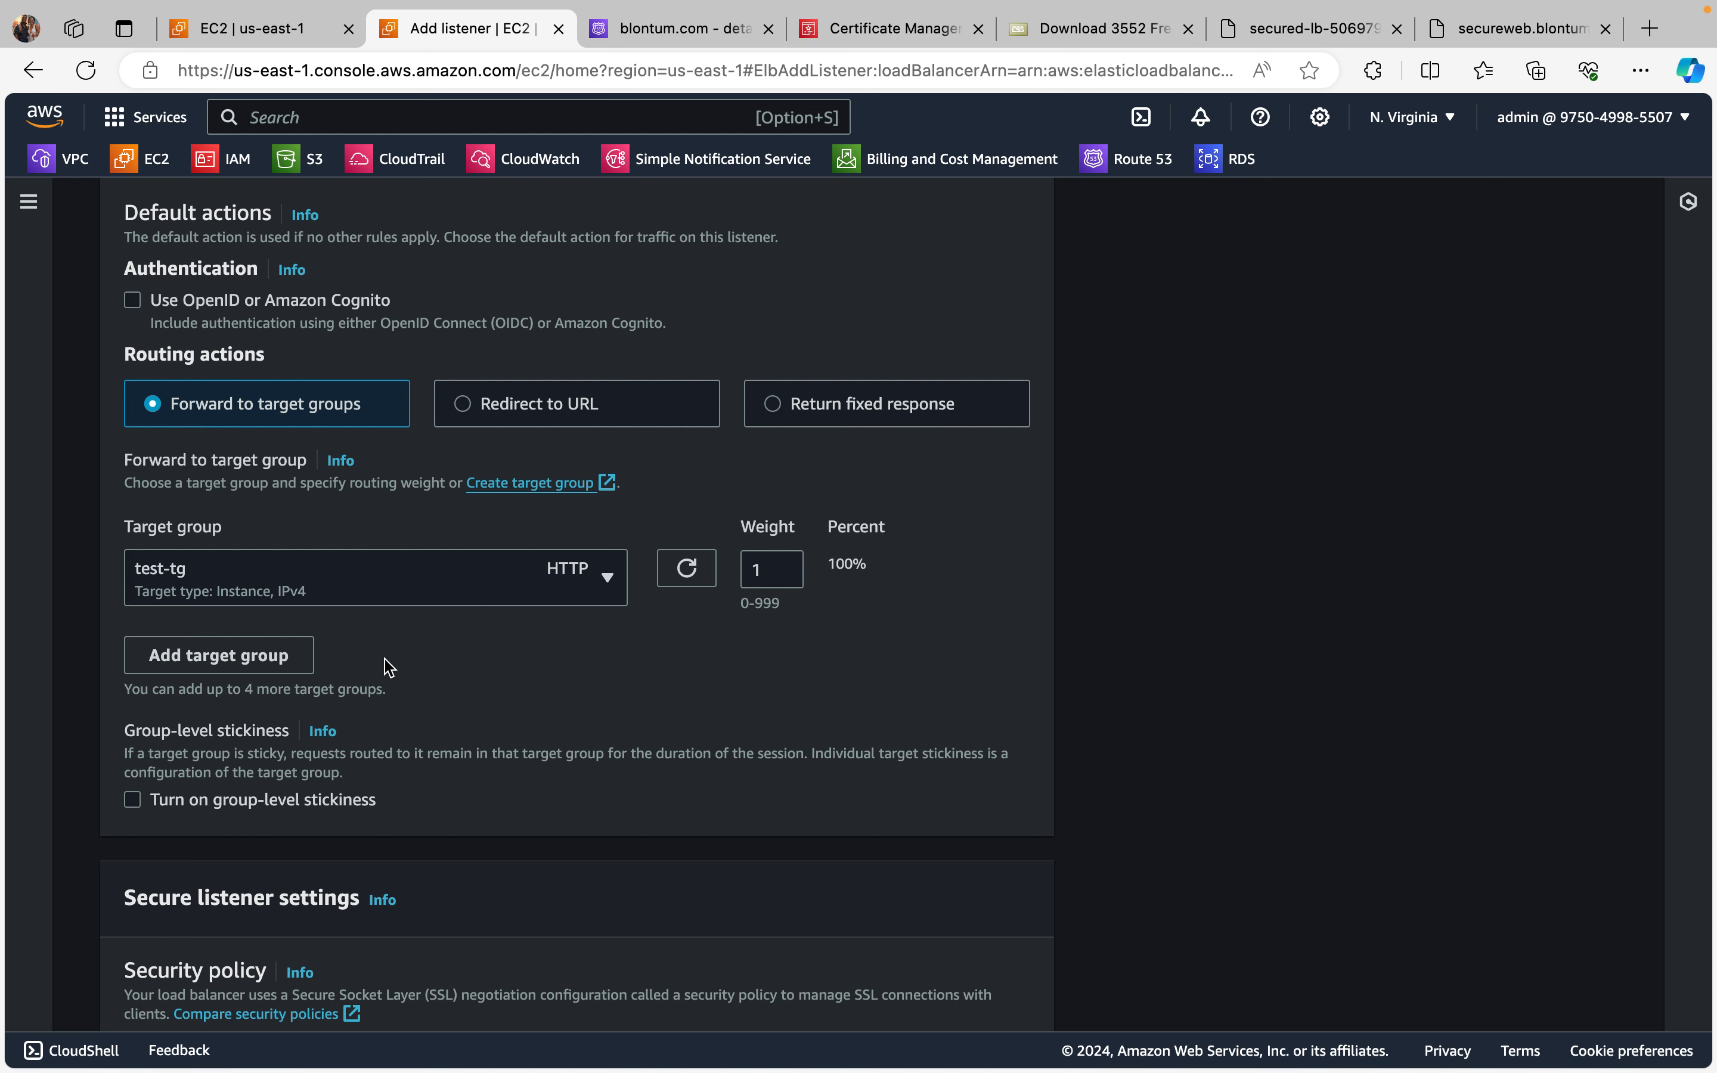
# Step: Select the *.blontum.com certificate from ACM as the listener's default SSL/TLS server certificate
pyautogui.scroll(-2, 391, 646)
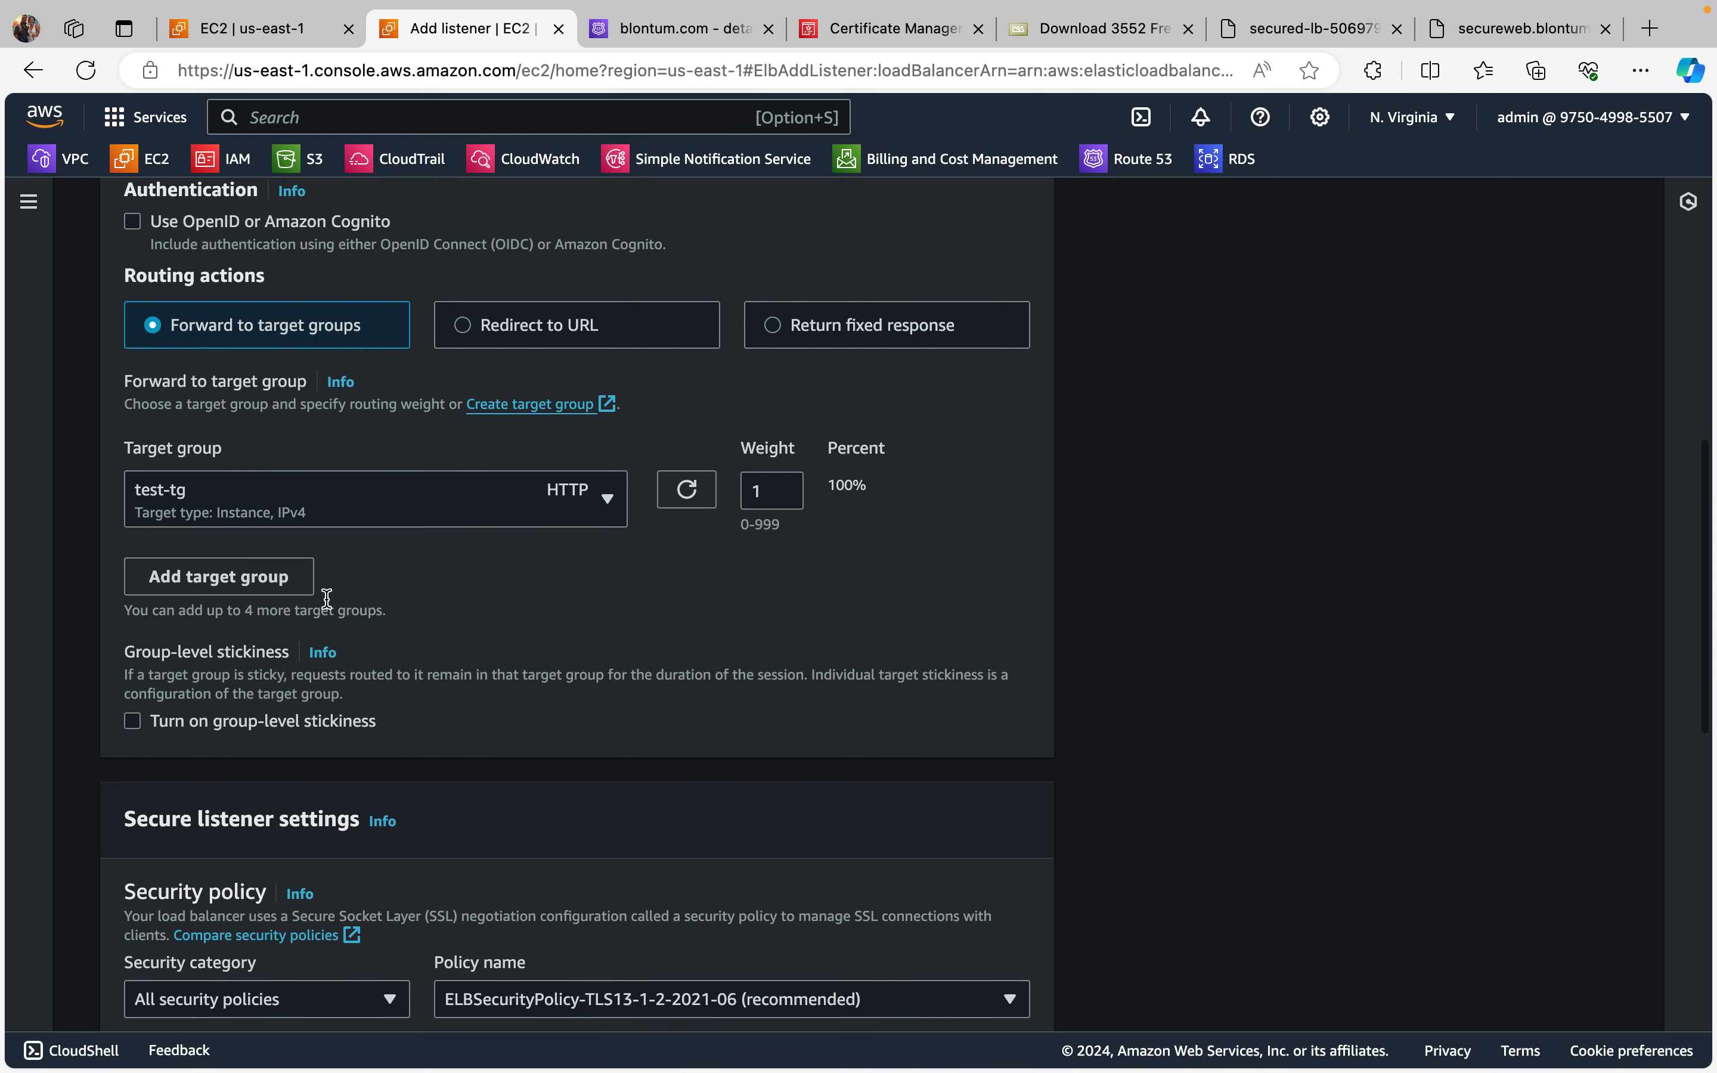
pyautogui.scroll(-10, 420, 524)
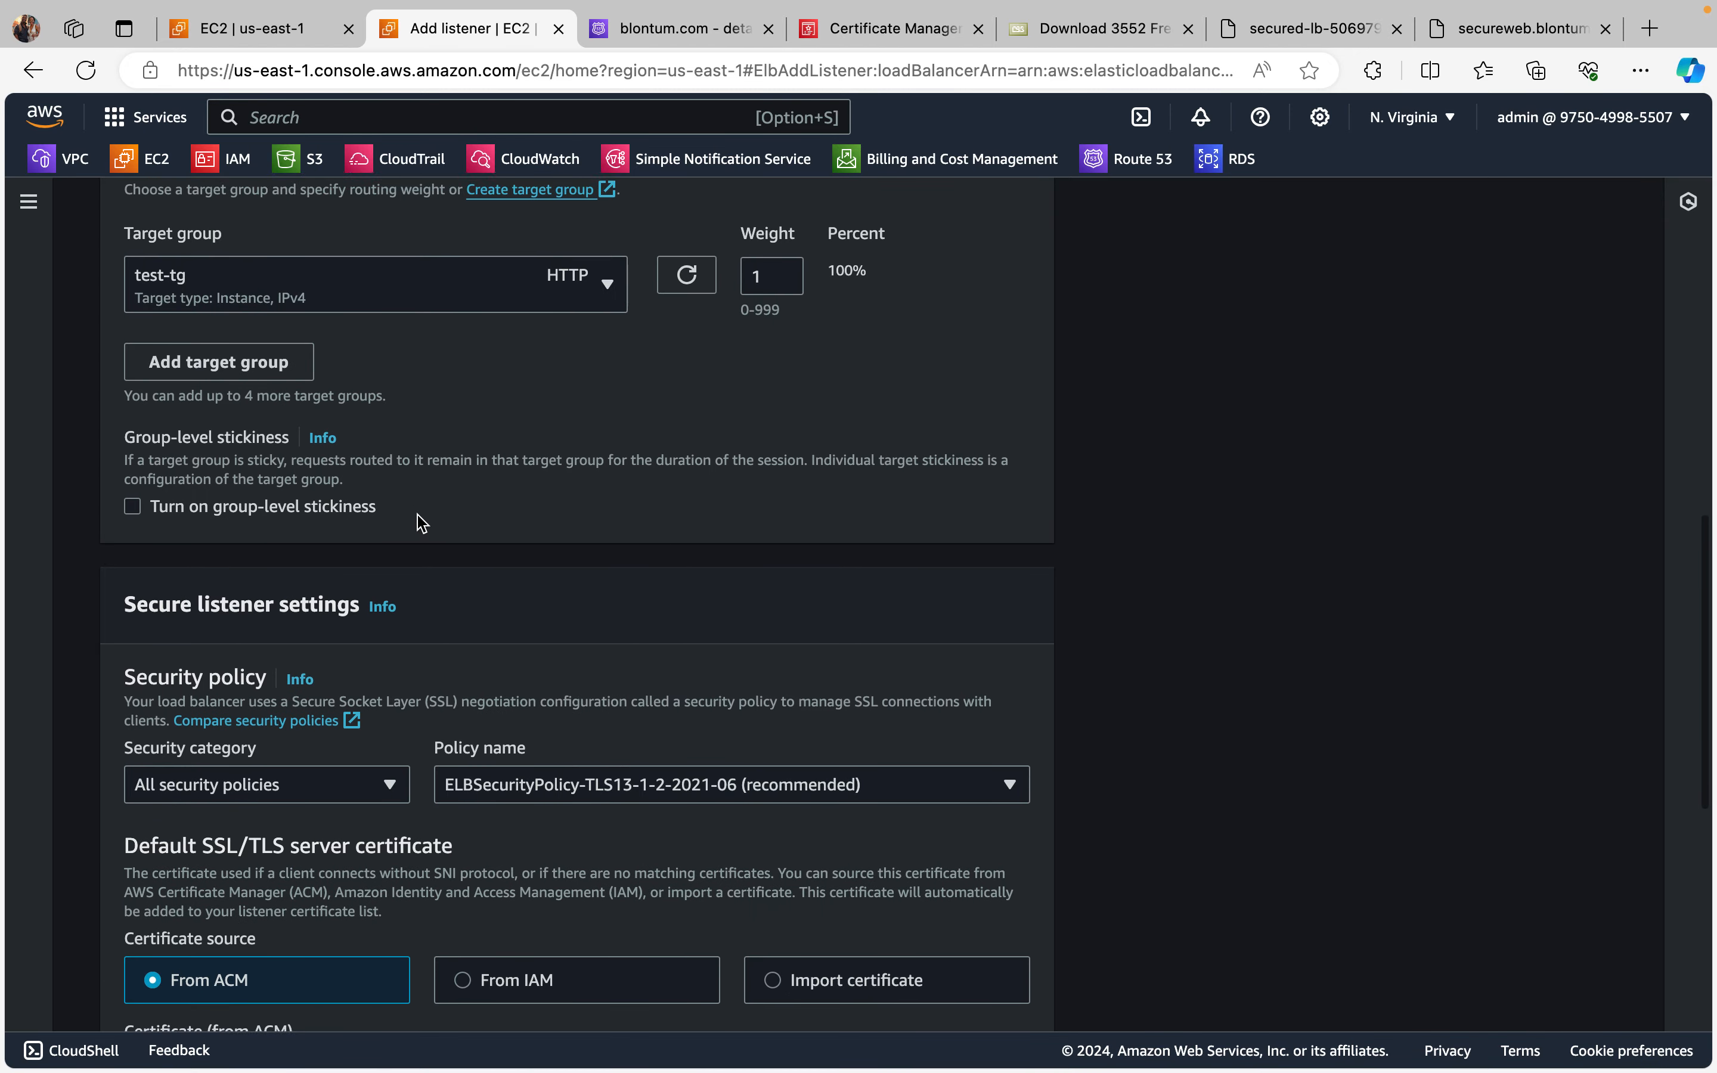
pyautogui.scroll(-3, 653, 662)
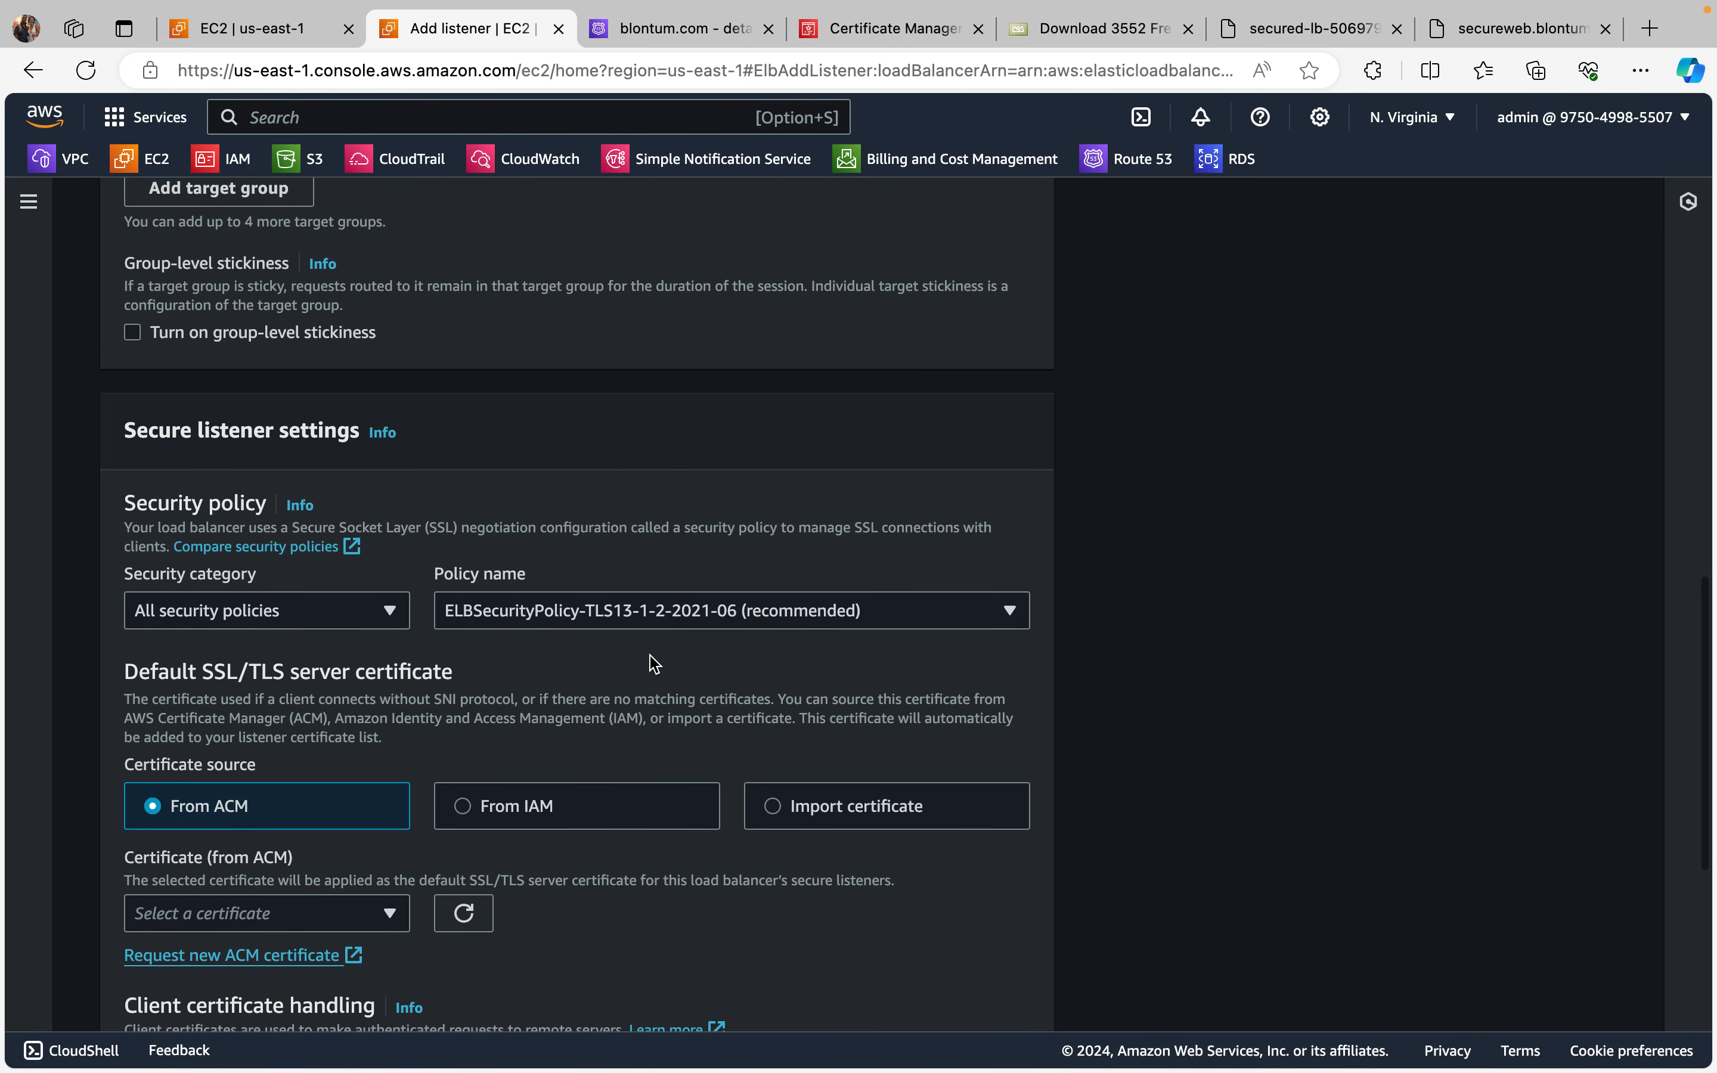
pyautogui.scroll(-3, 652, 663)
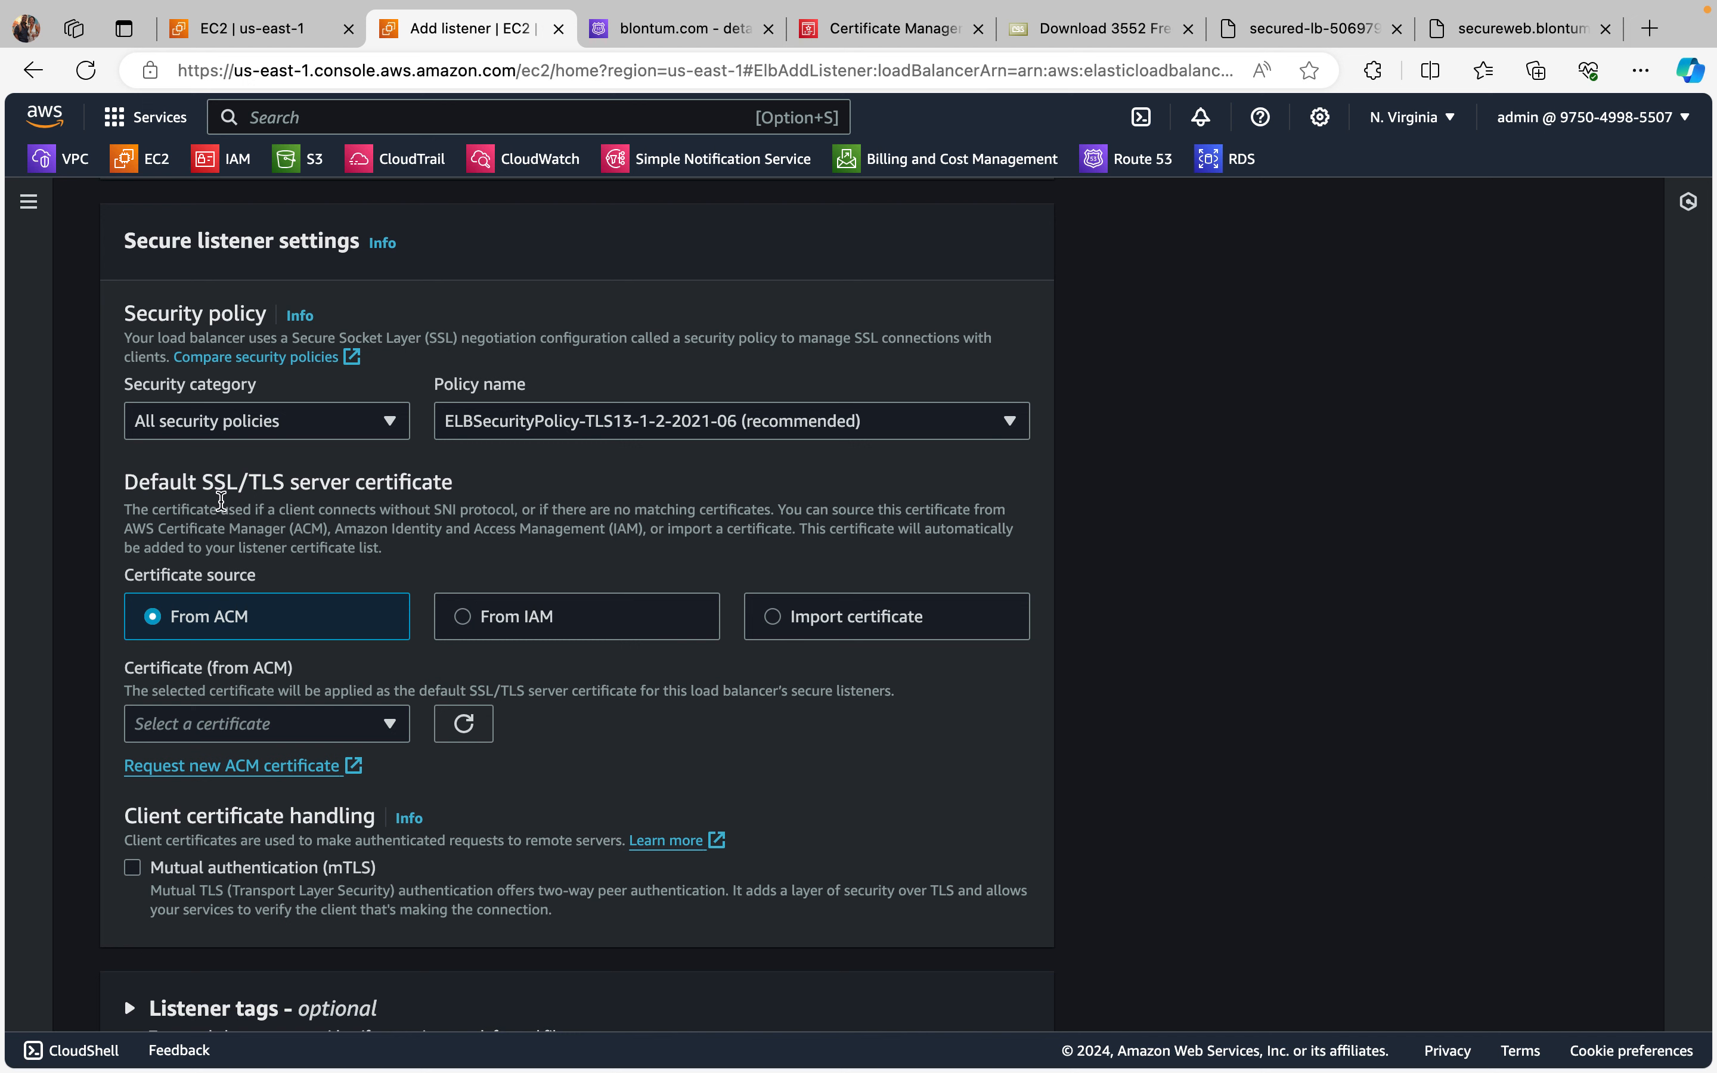
pyautogui.scroll(-2, 287, 531)
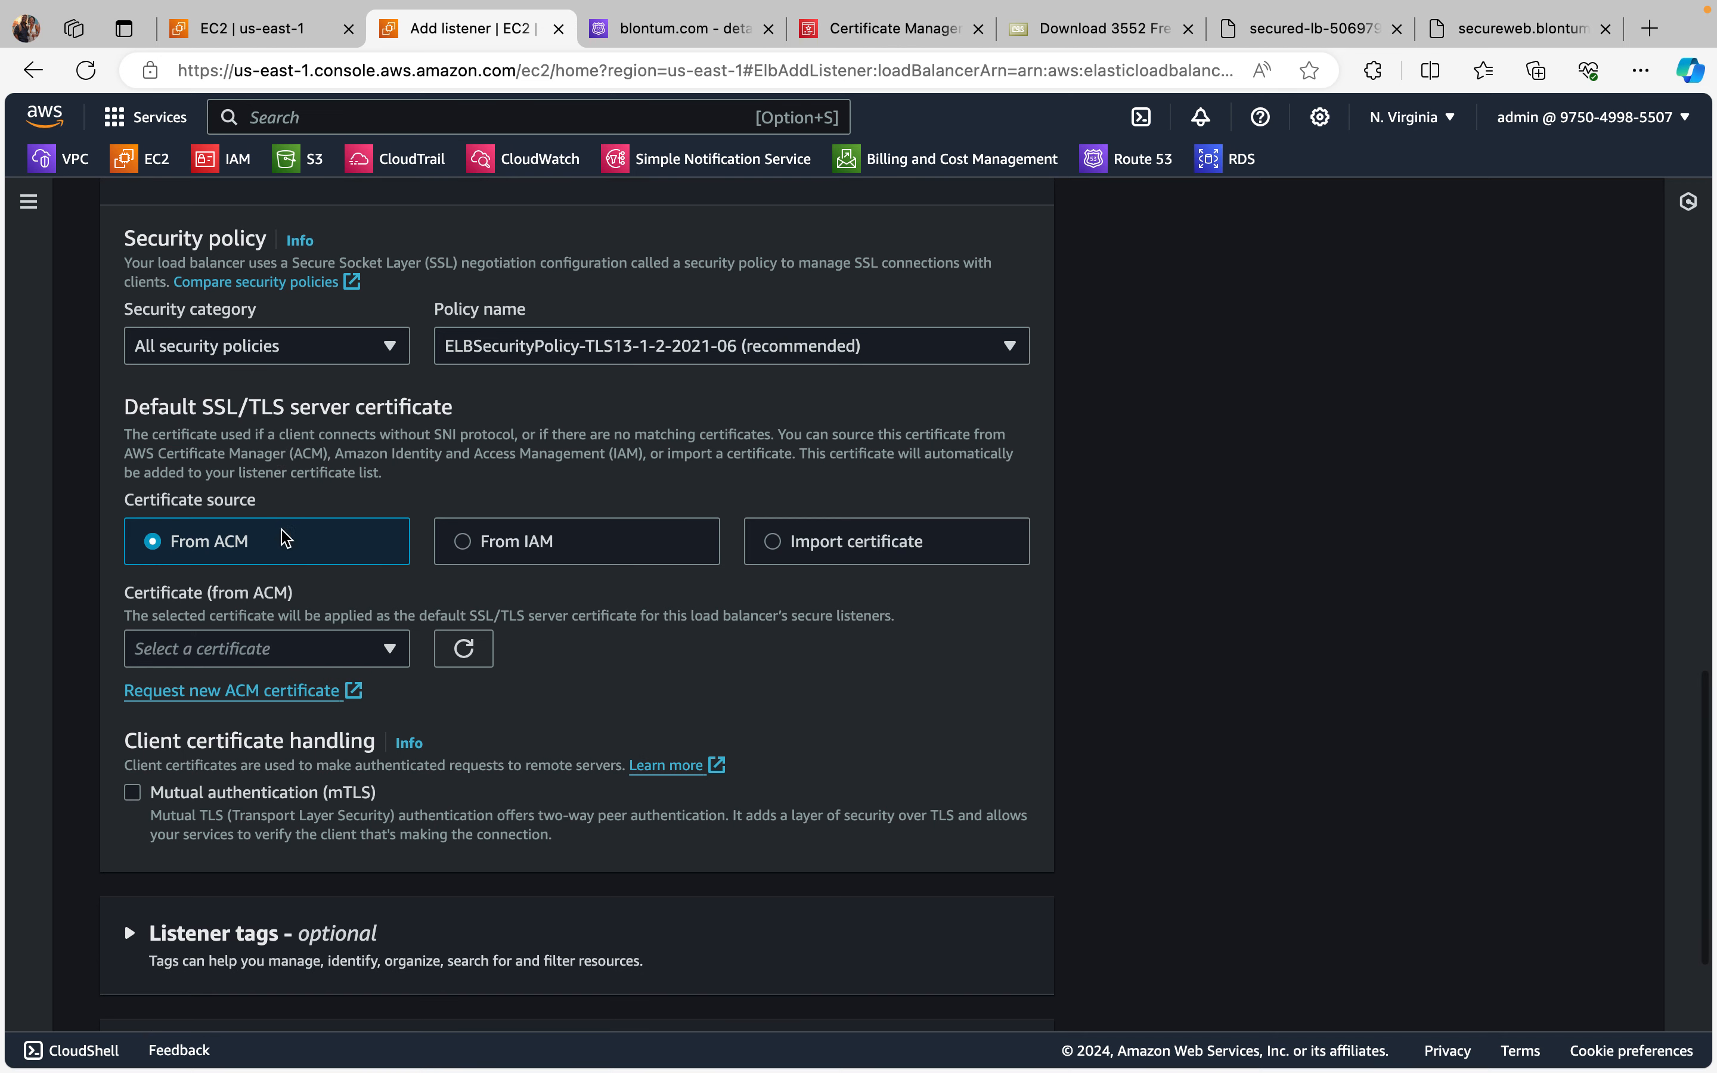
pyautogui.scroll(-4, 299, 567)
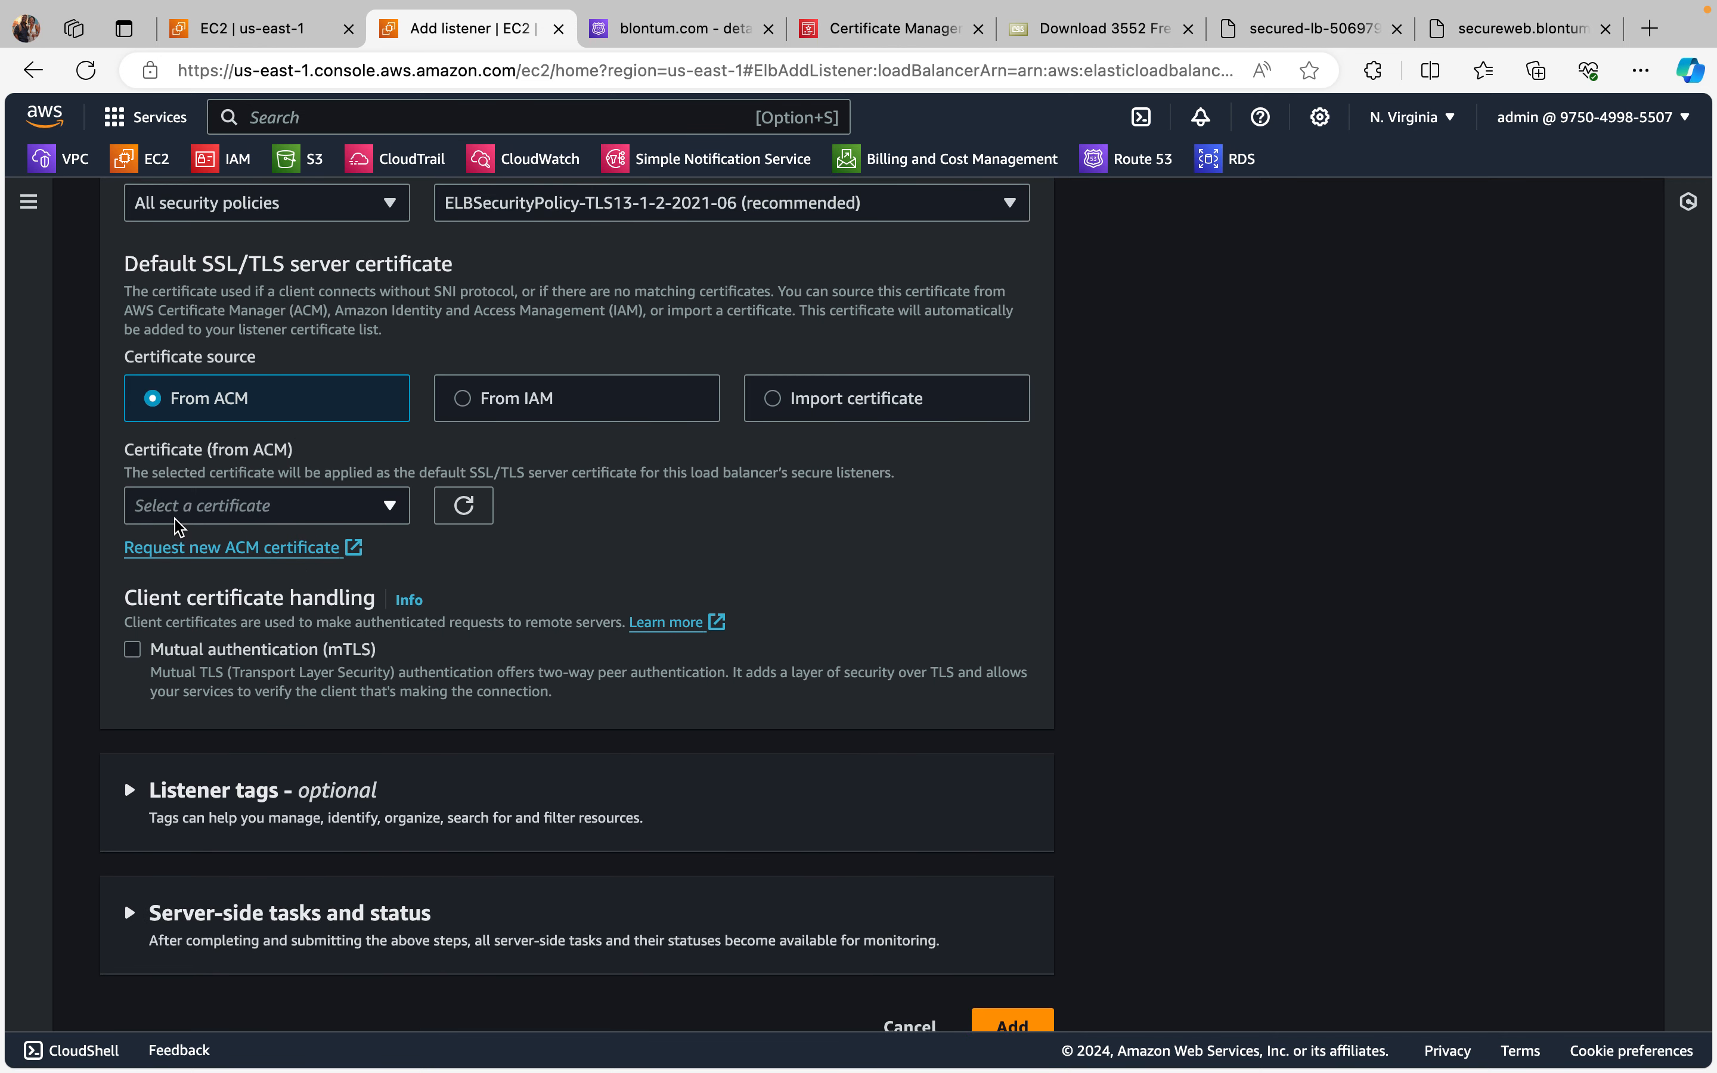
pyautogui.click(388, 507)
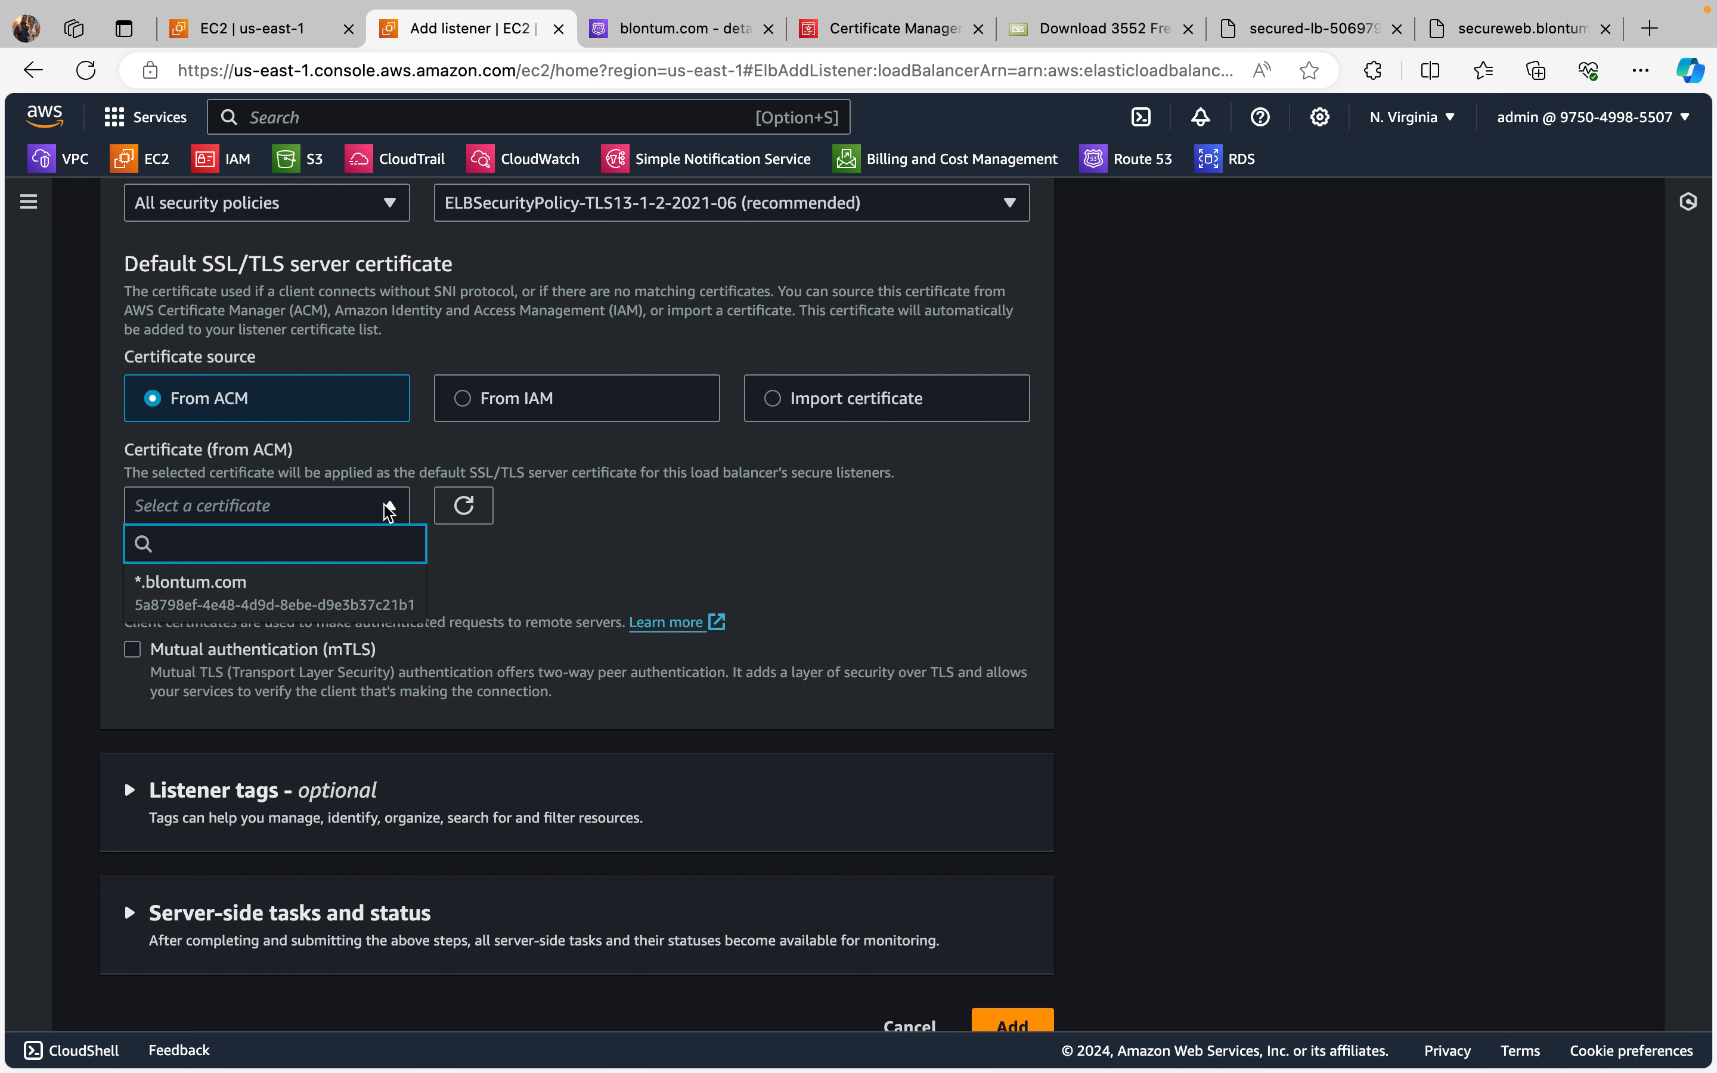
pyautogui.click(317, 596)
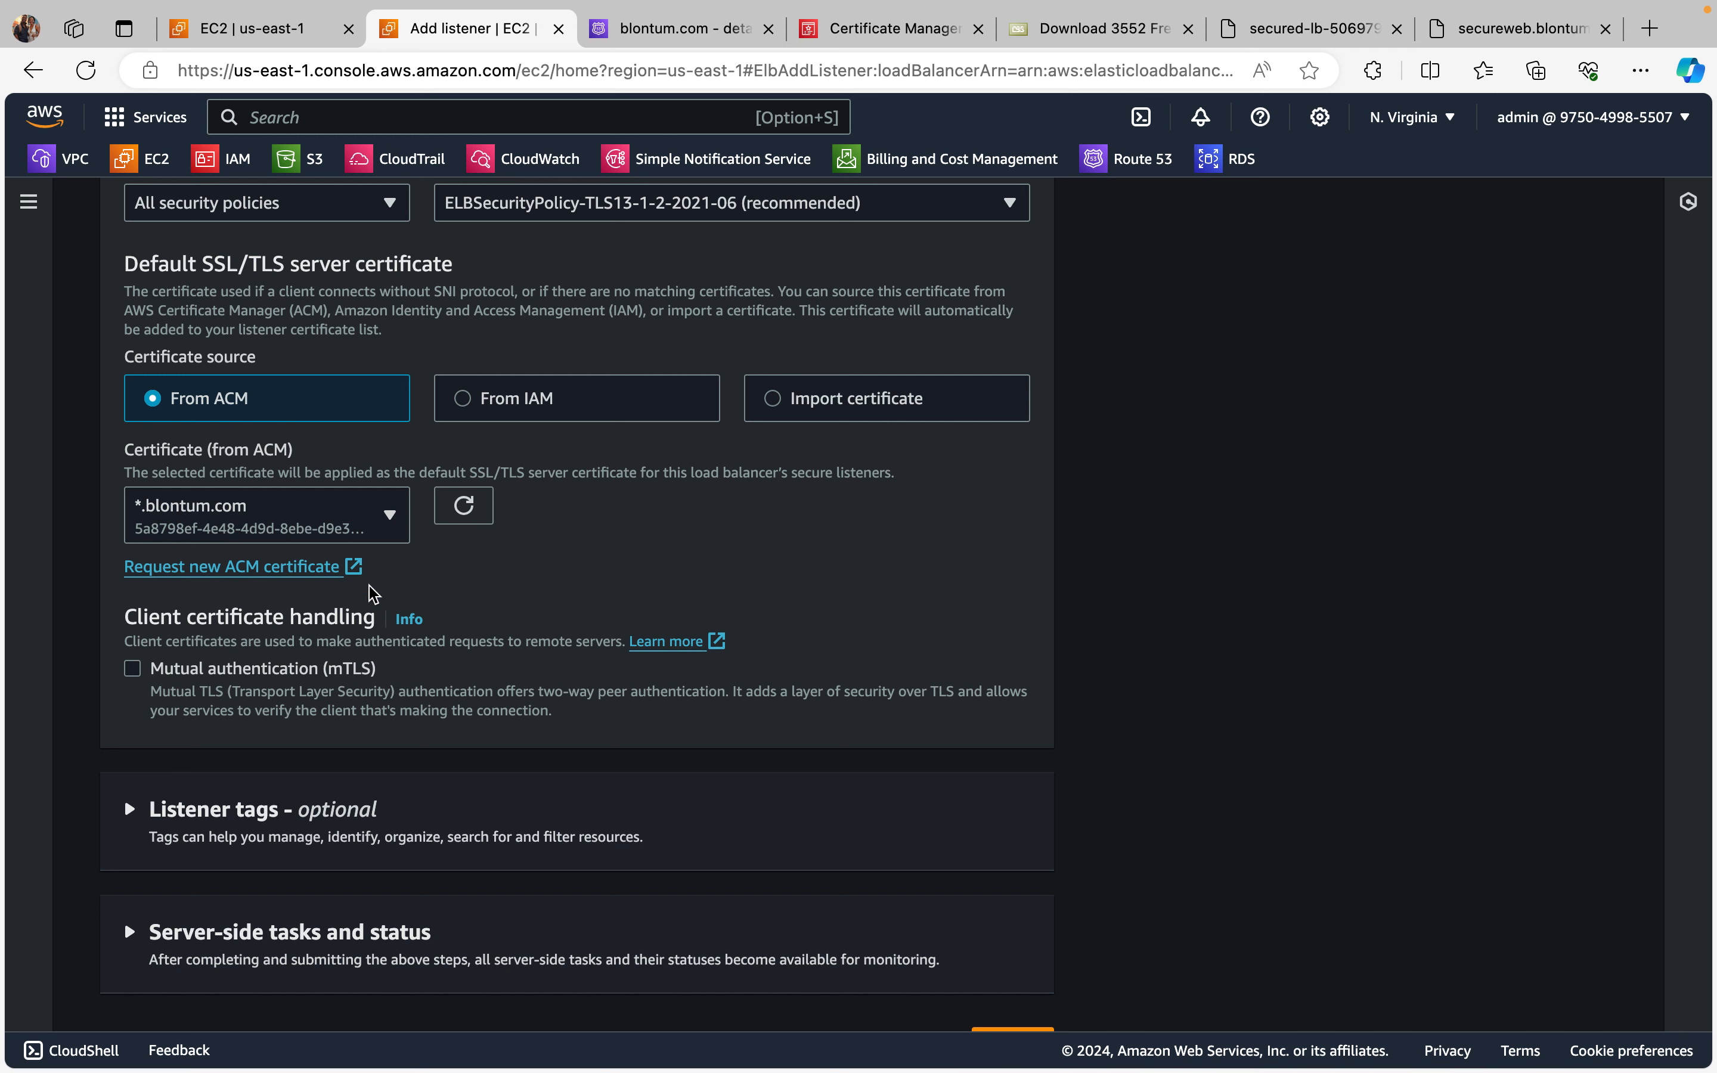
# Step: Add the configured HTTPS listener to secured-lb and refresh its listeners list
pyautogui.scroll(-2, 388, 614)
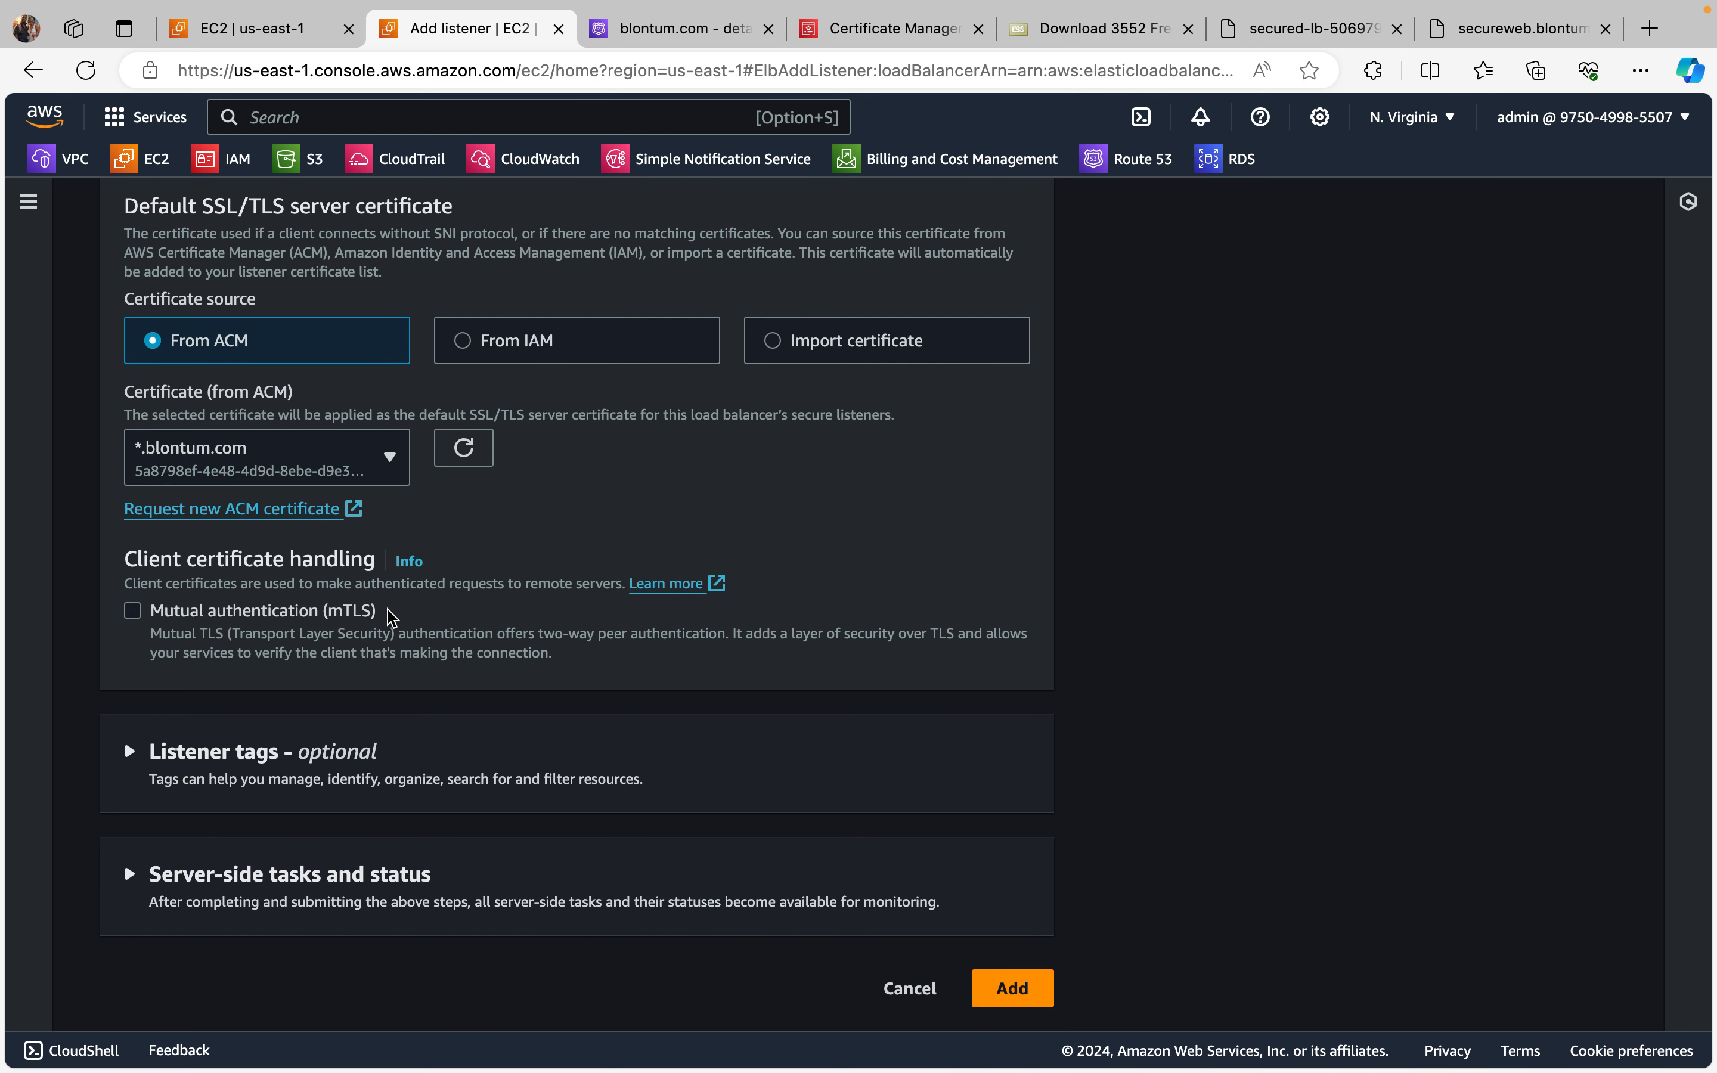
pyautogui.click(1011, 990)
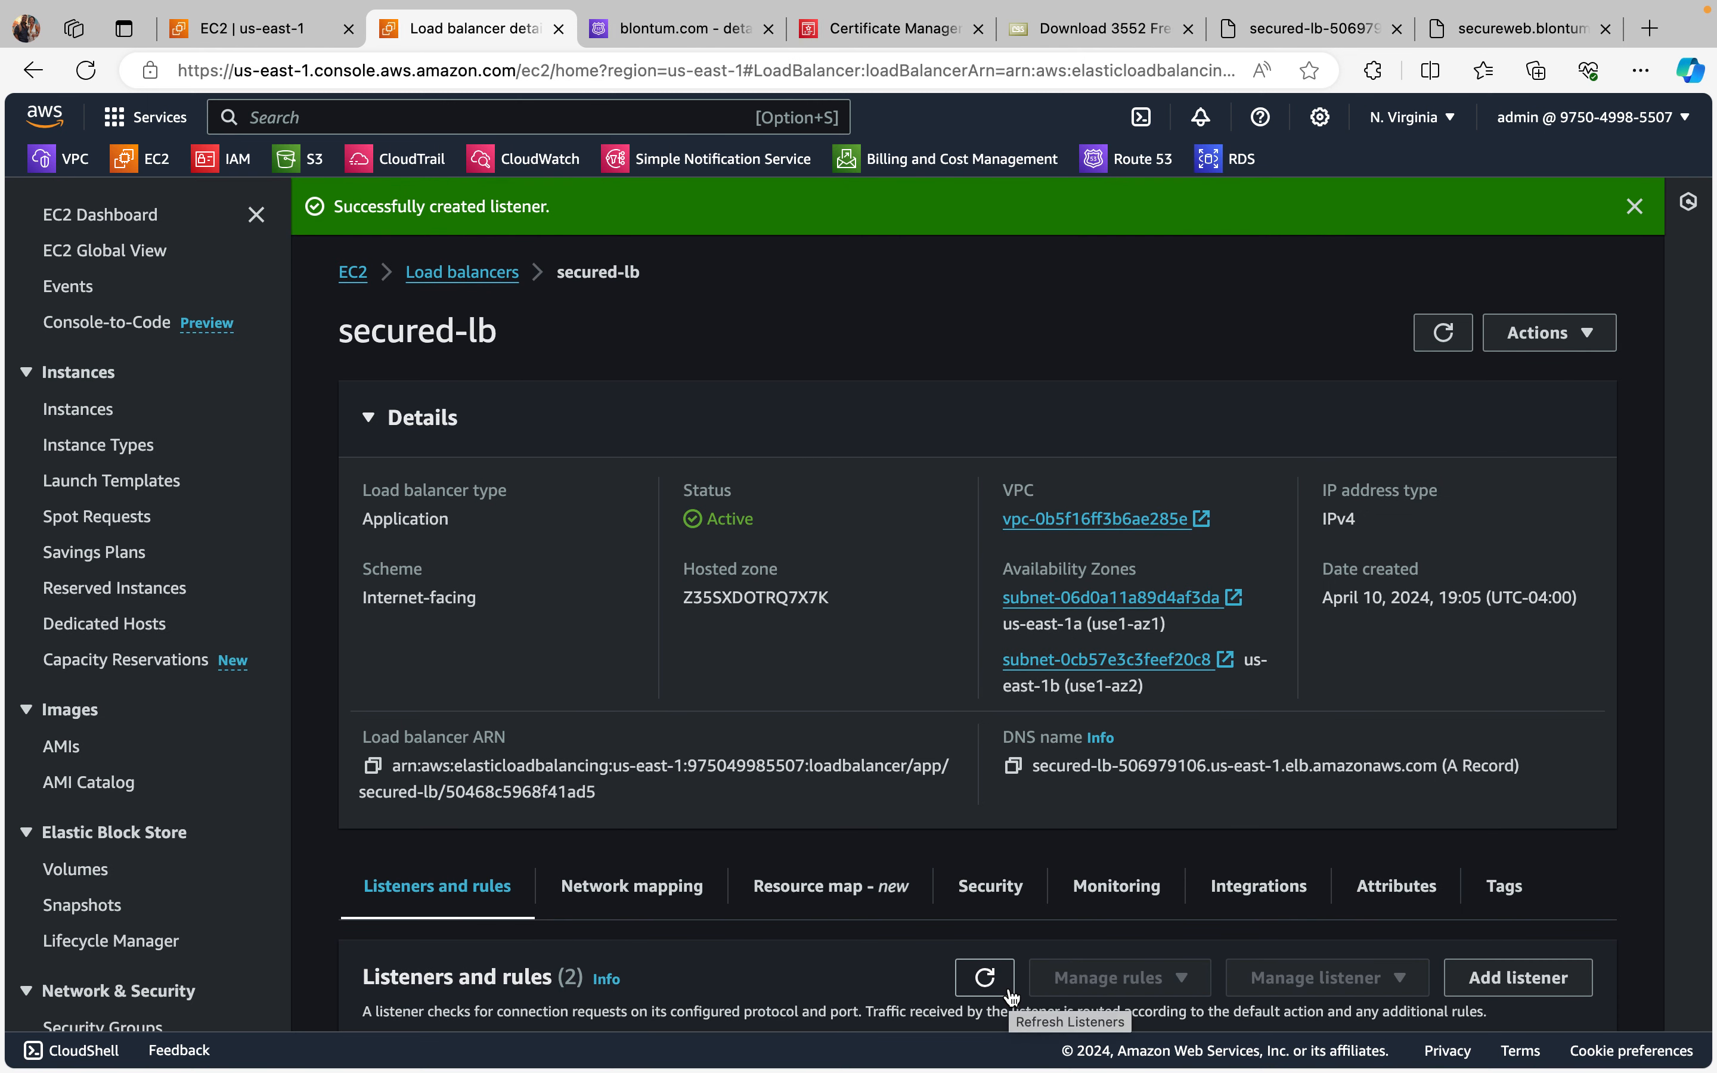
pyautogui.click(982, 980)
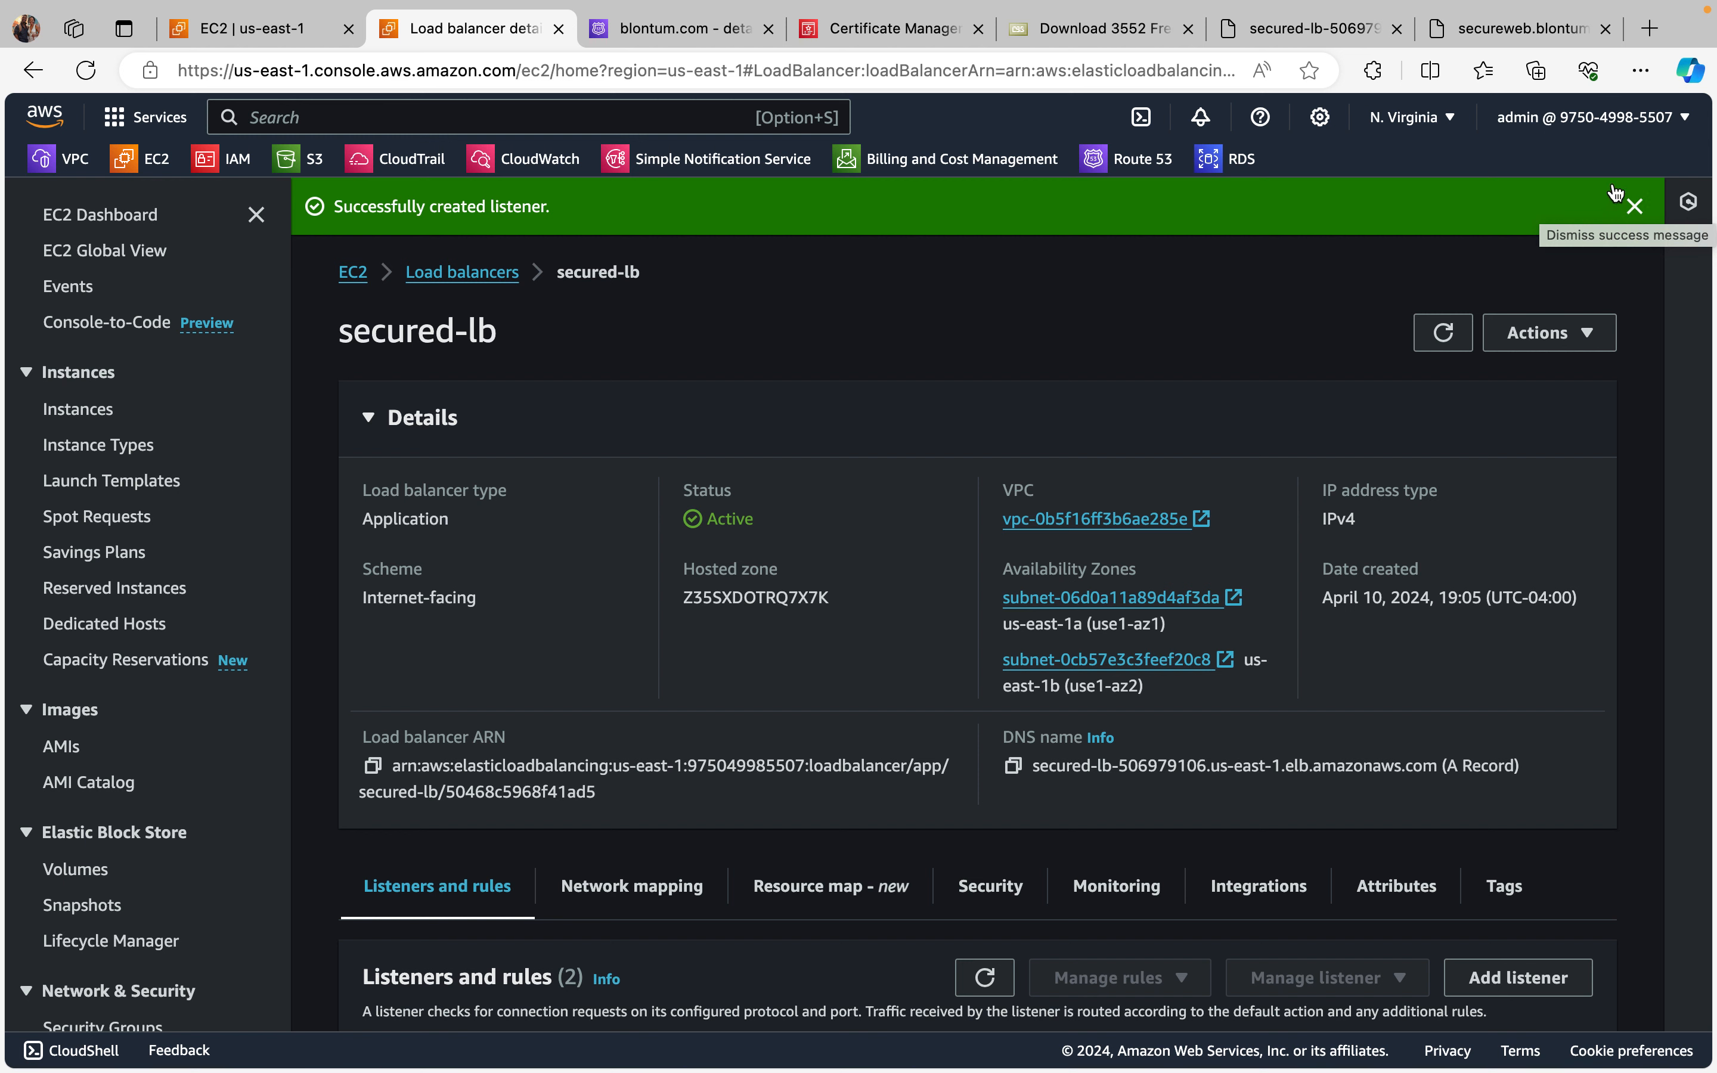
# Step: Go back to the secureweb.blontum.com page, reload it, and view the site's connection security information
pyautogui.click(1529, 32)
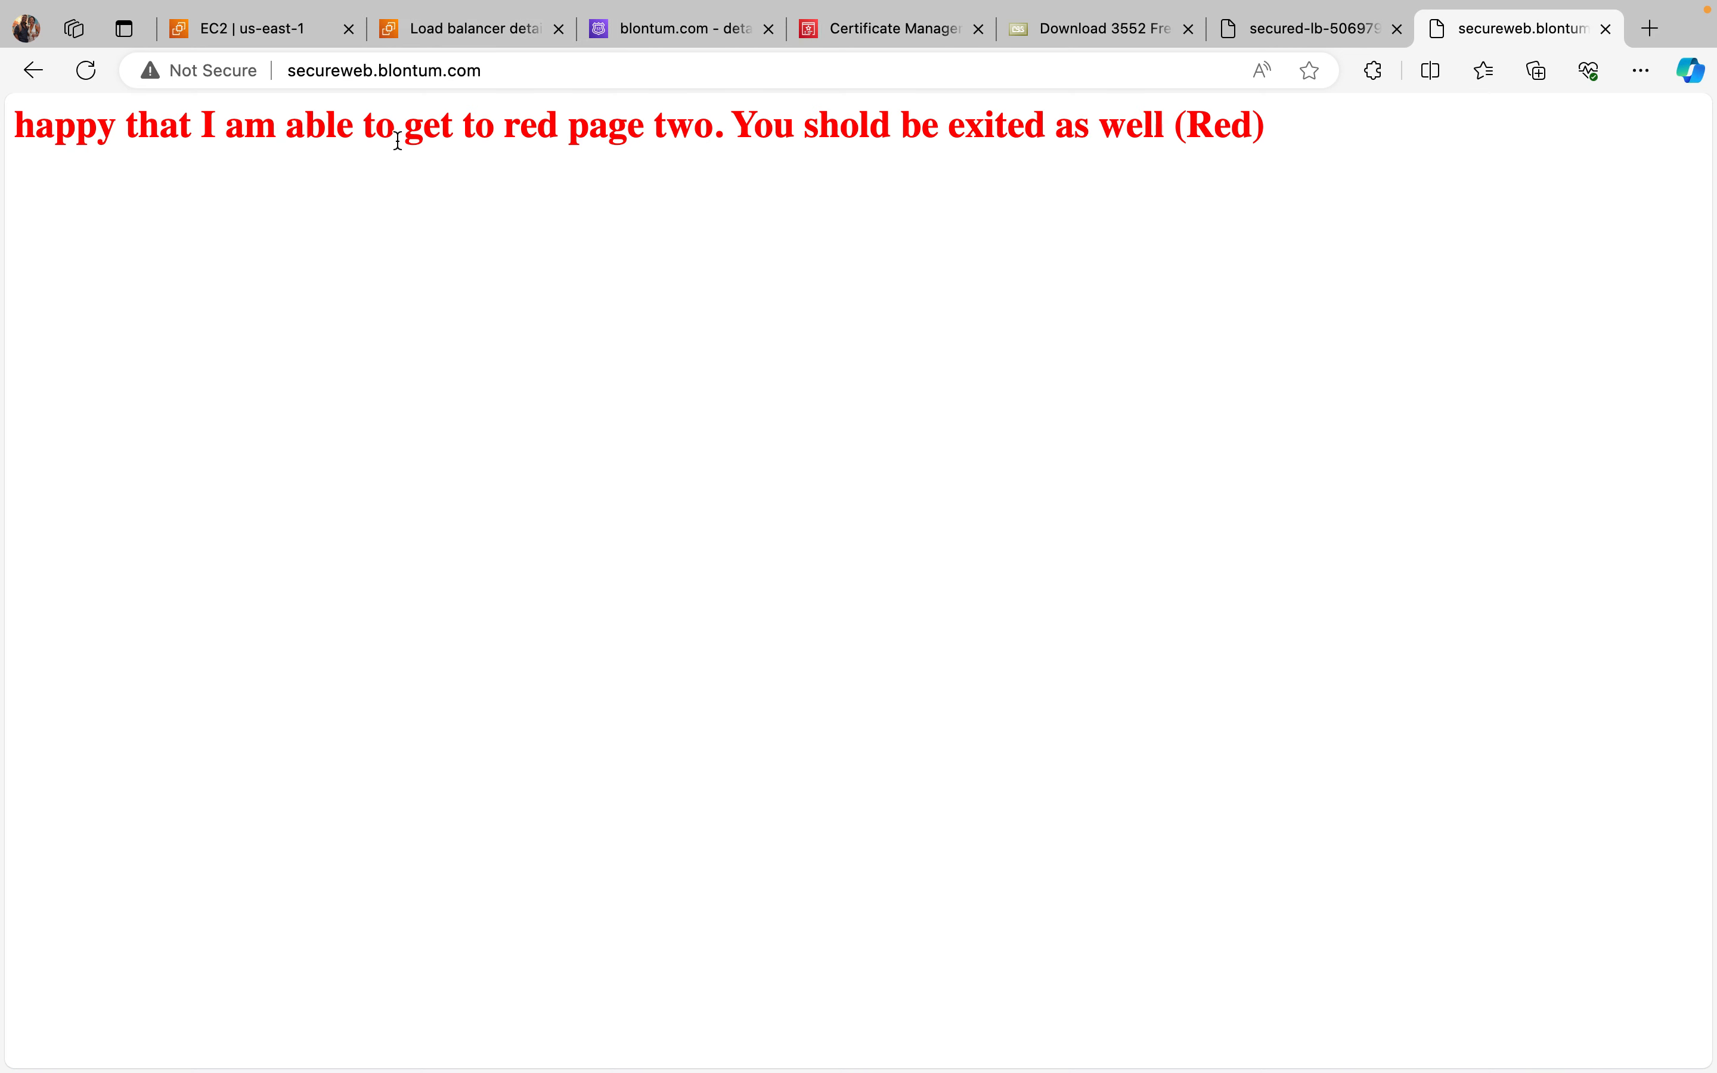
pyautogui.click(98, 75)
pyautogui.click(98, 76)
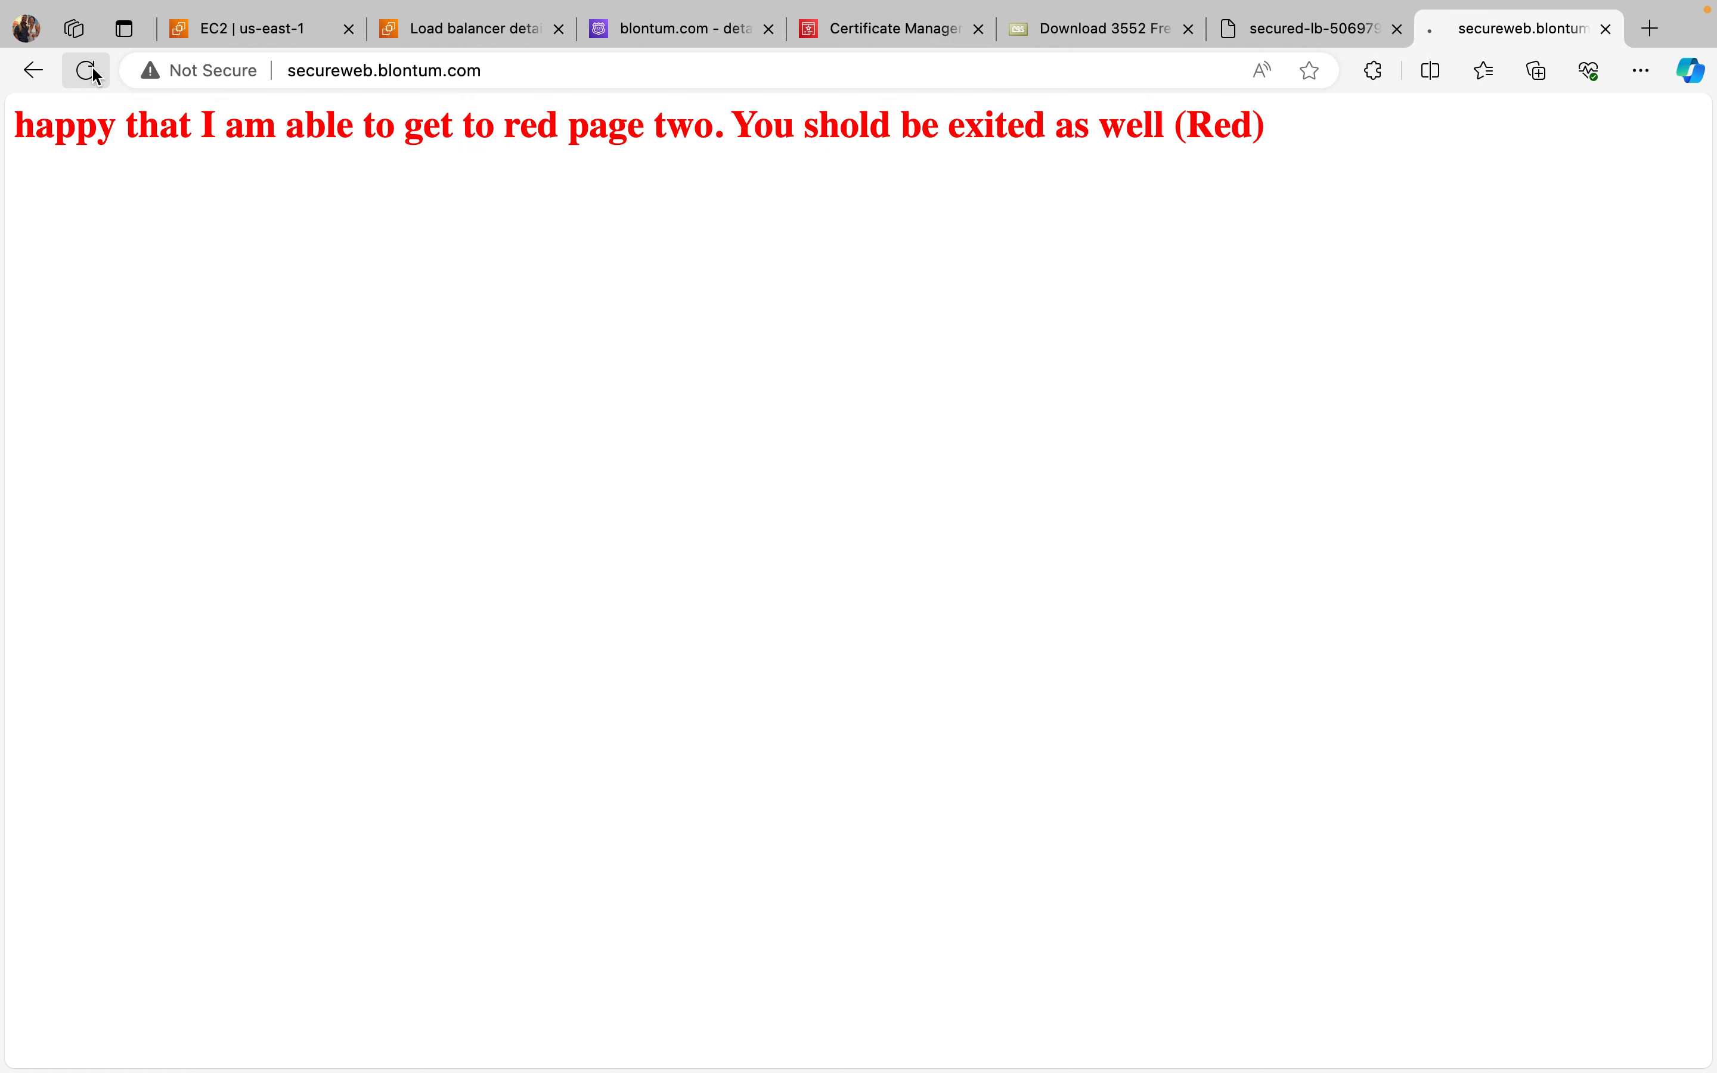
pyautogui.click(254, 77)
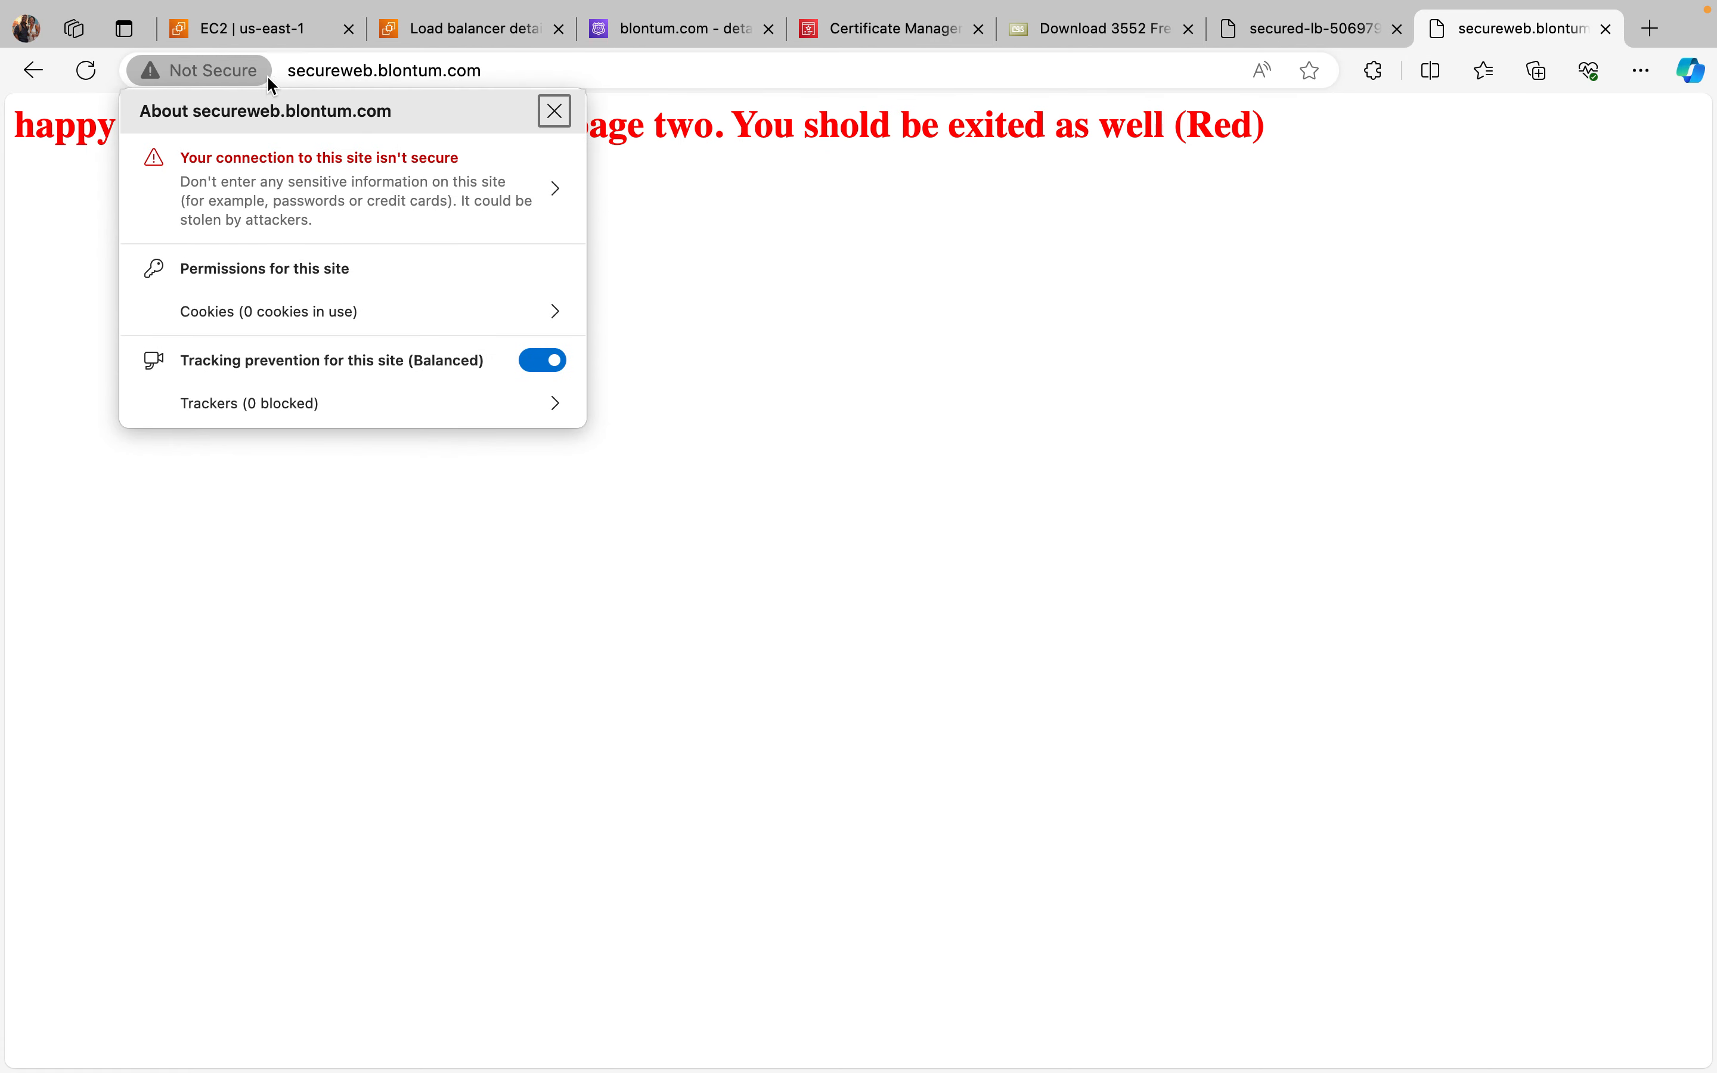
# Step: Close the site information, copy the secureweb.blontum.com address, load it again and recheck its connection security information
pyautogui.click(556, 113)
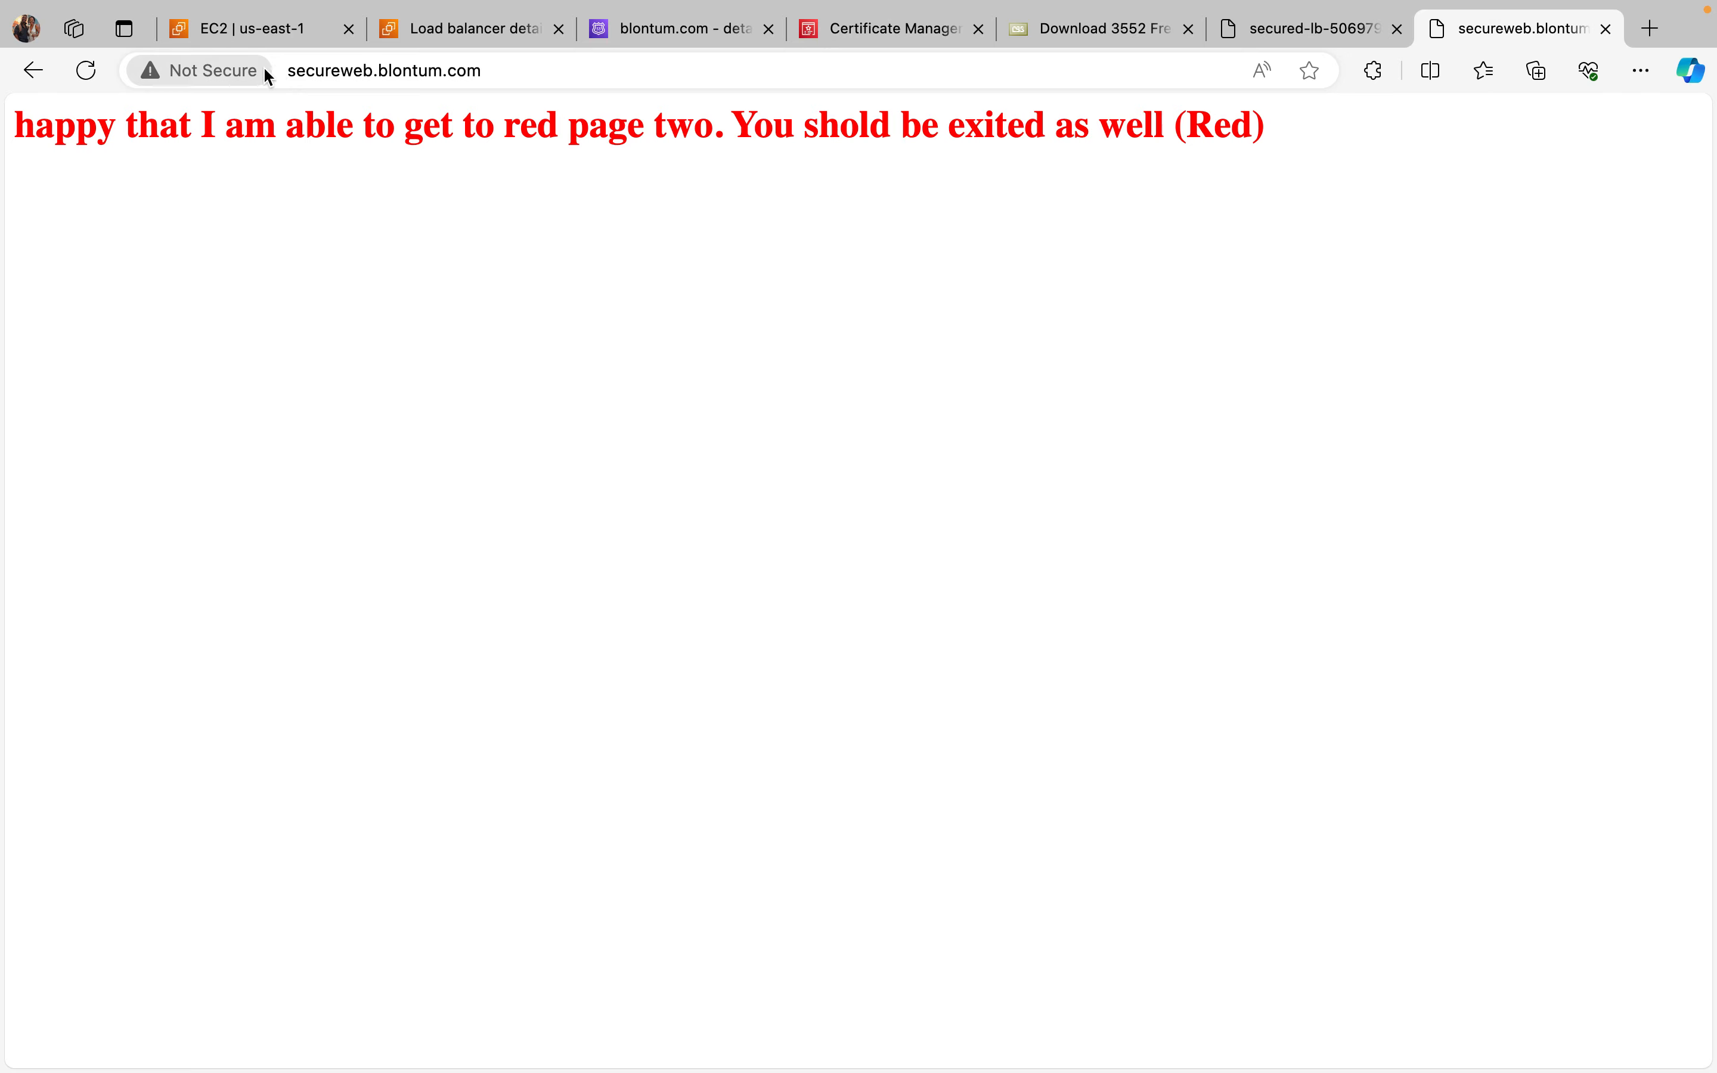
pyautogui.moveTo(290, 74); pyautogui.dragTo(481, 71)
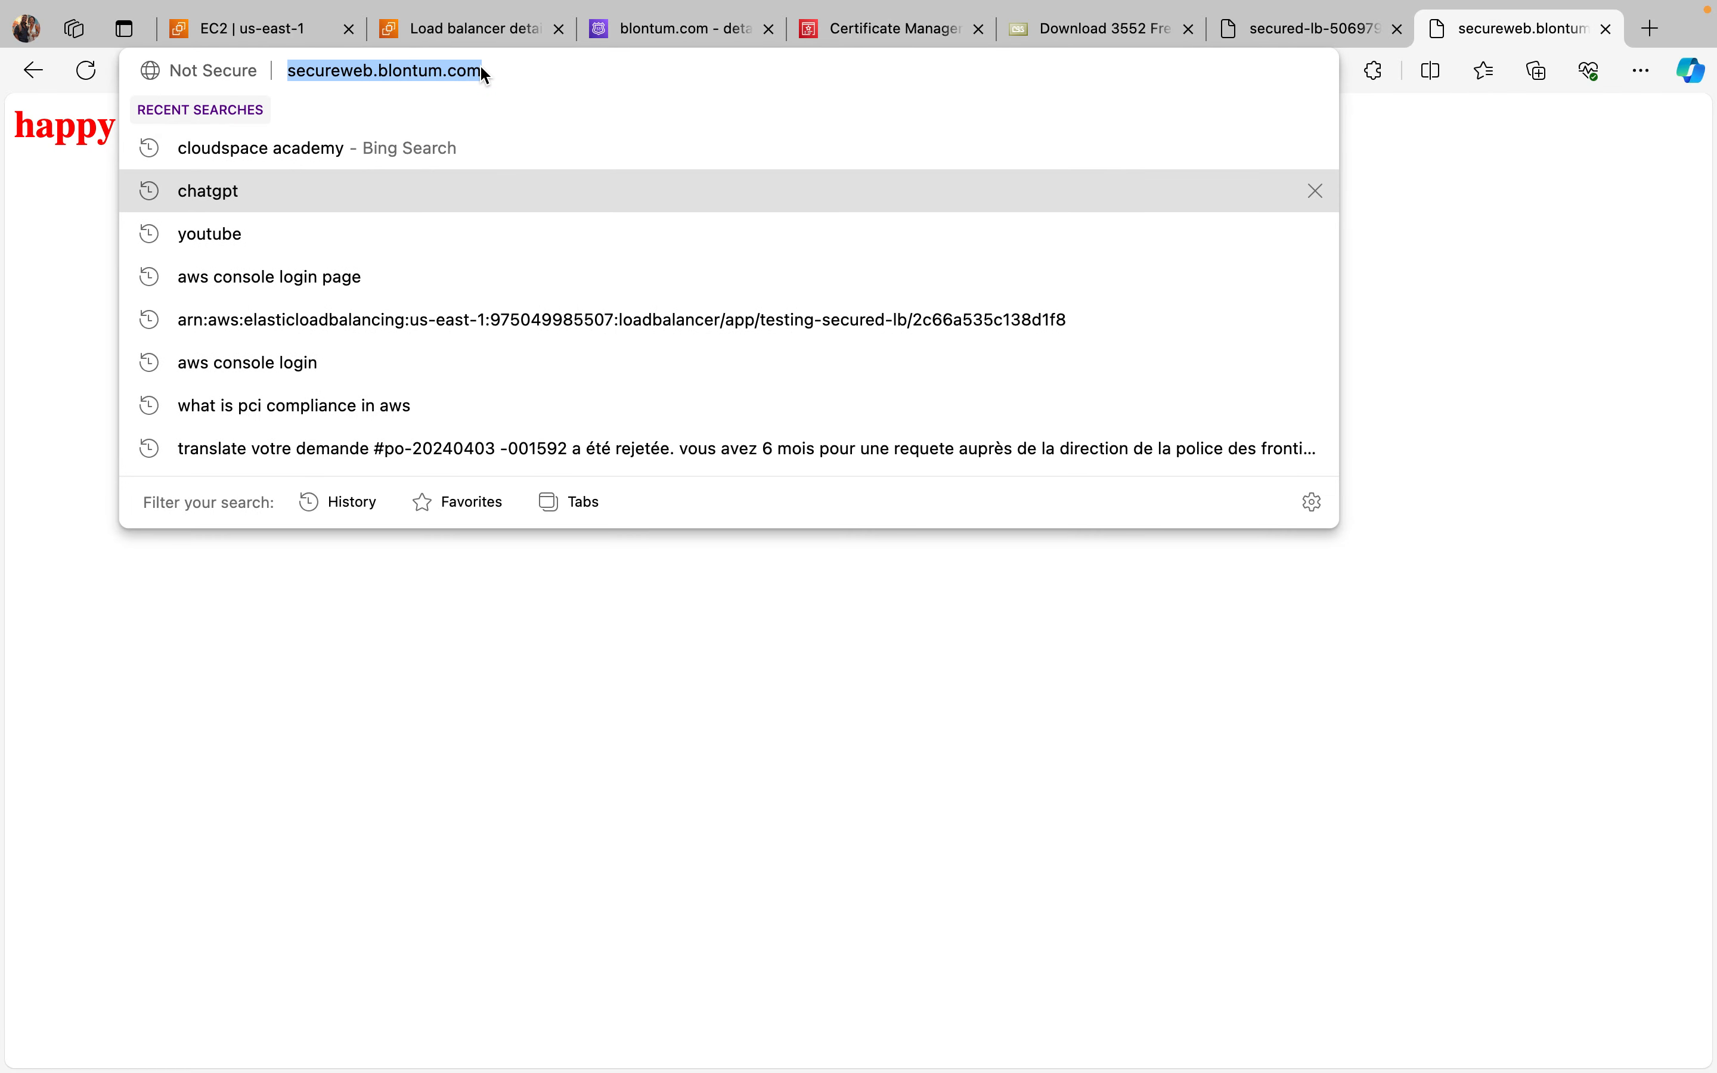
pyautogui.click(480, 67)
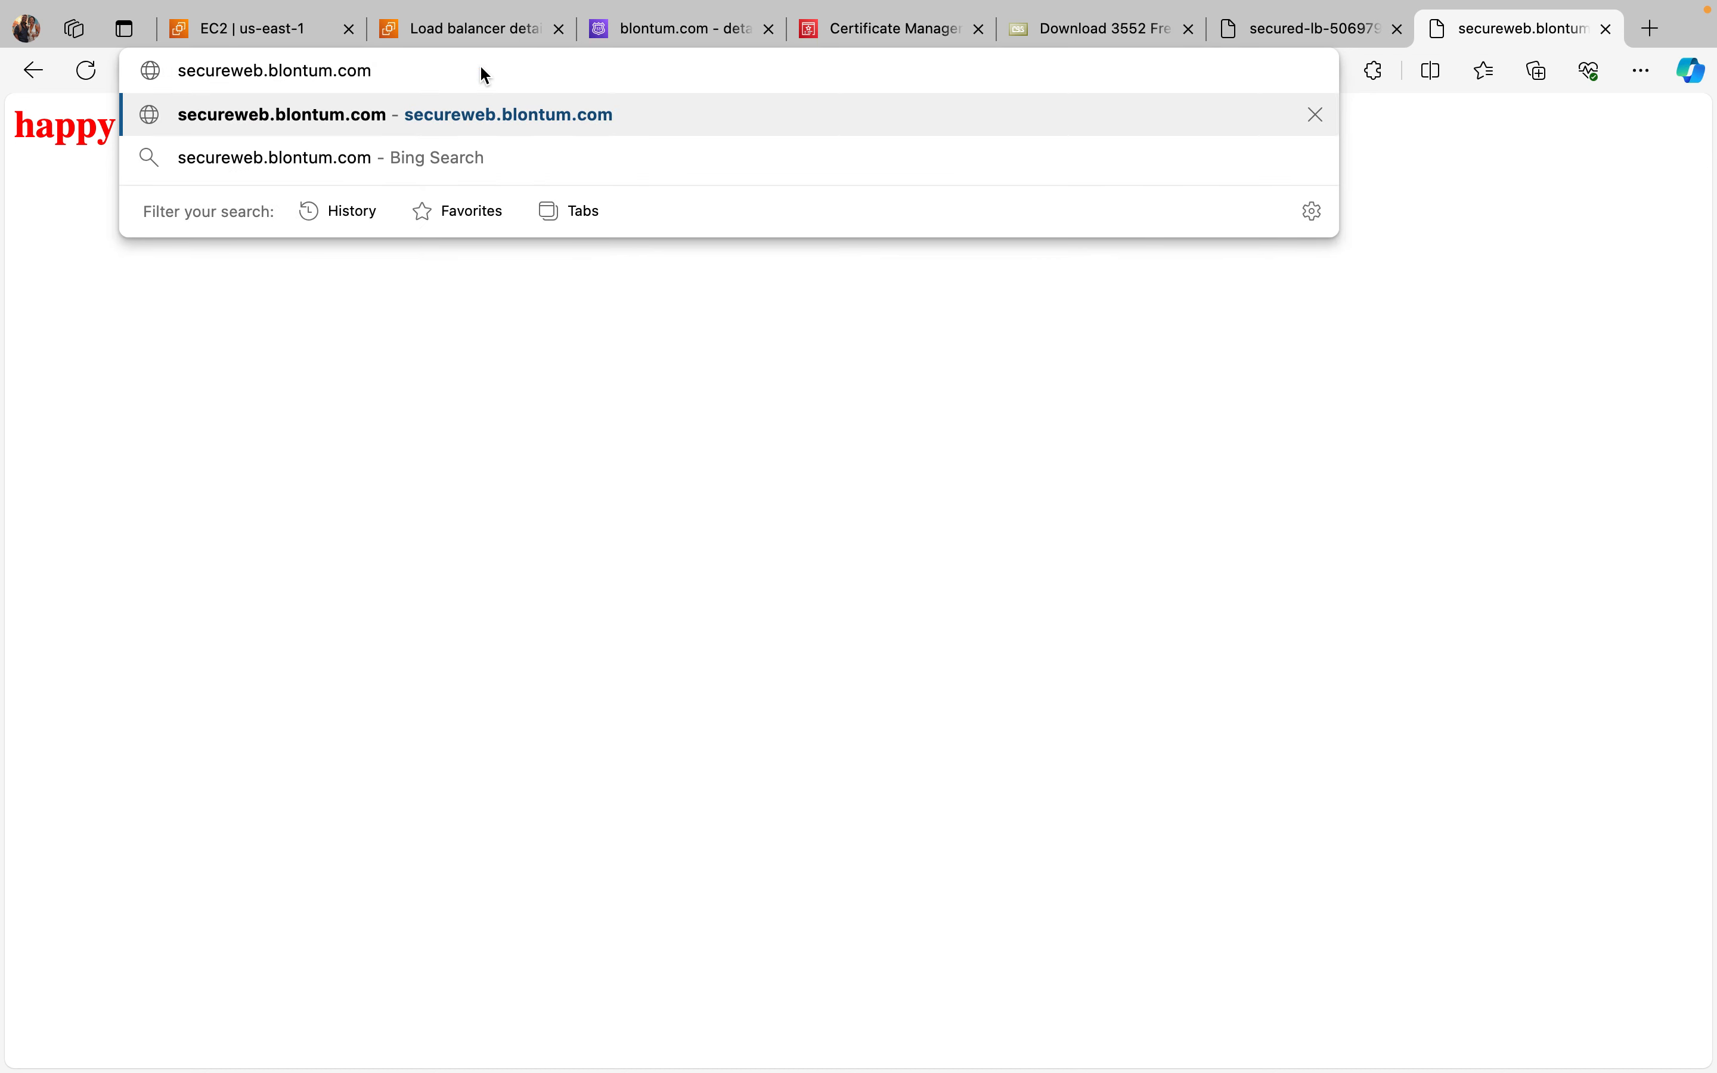
pyautogui.click(736, 117)
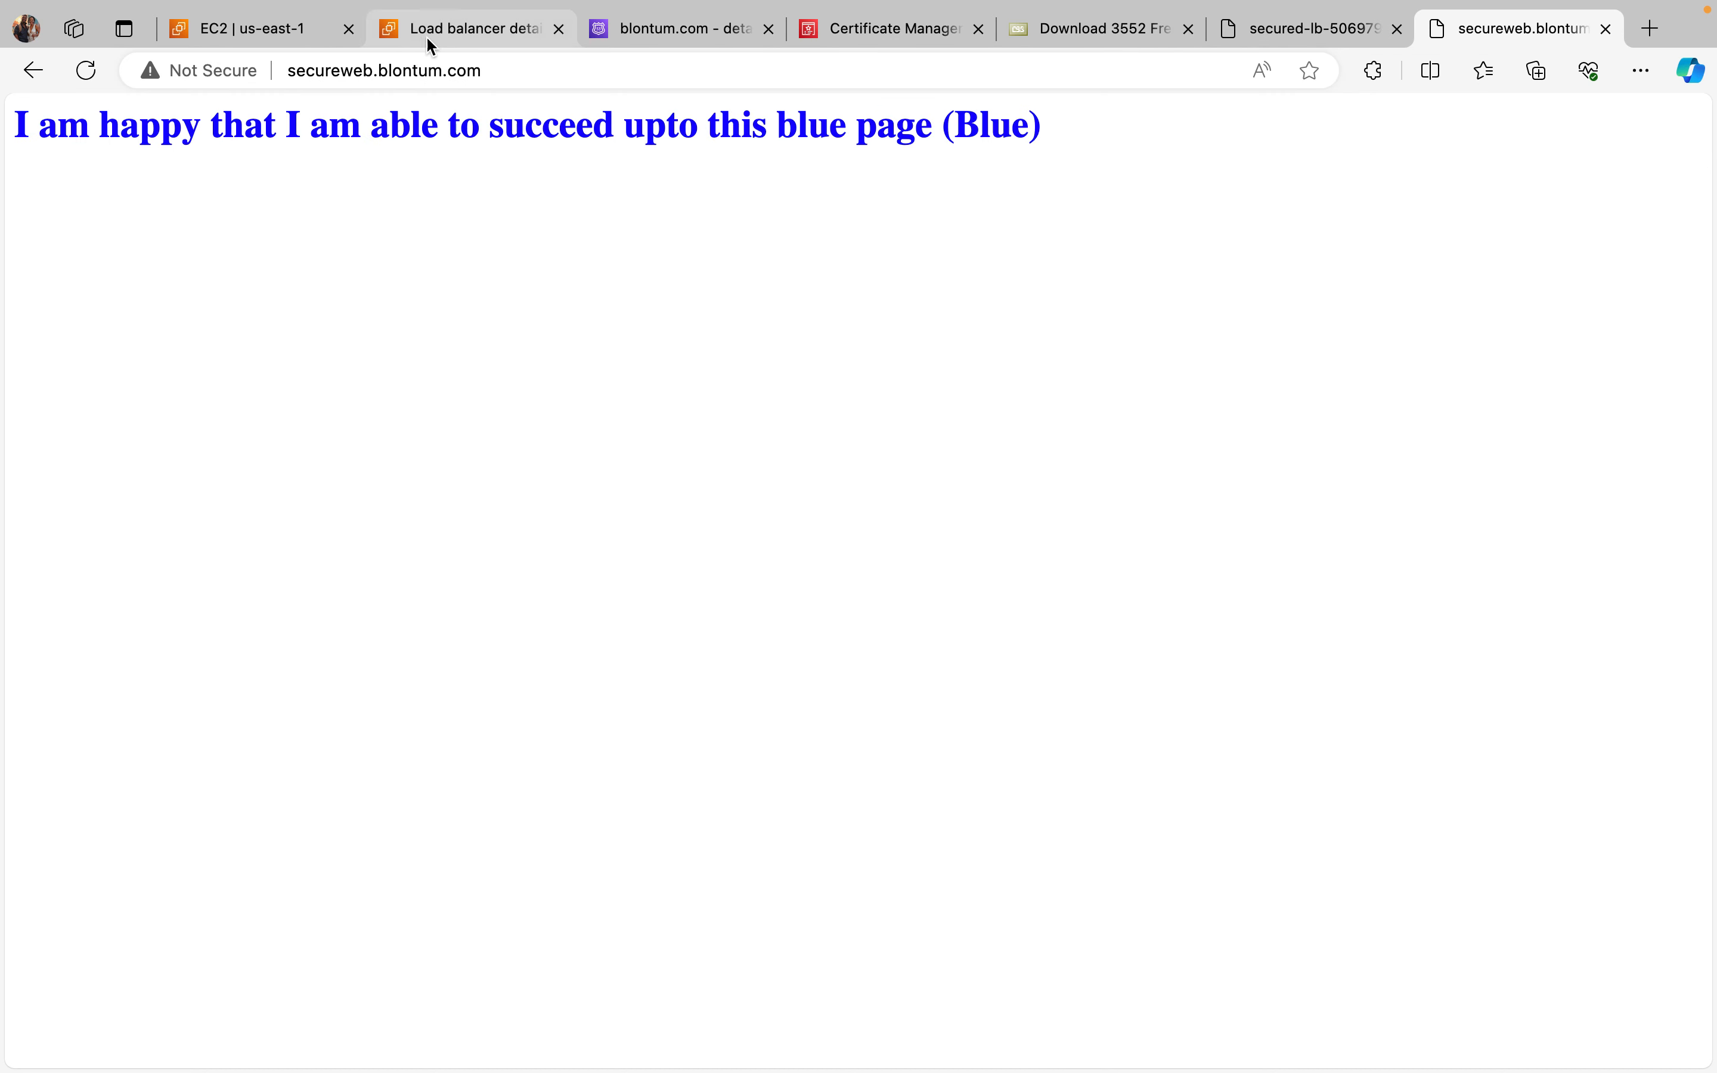
pyautogui.click(268, 70)
pyautogui.click(555, 112)
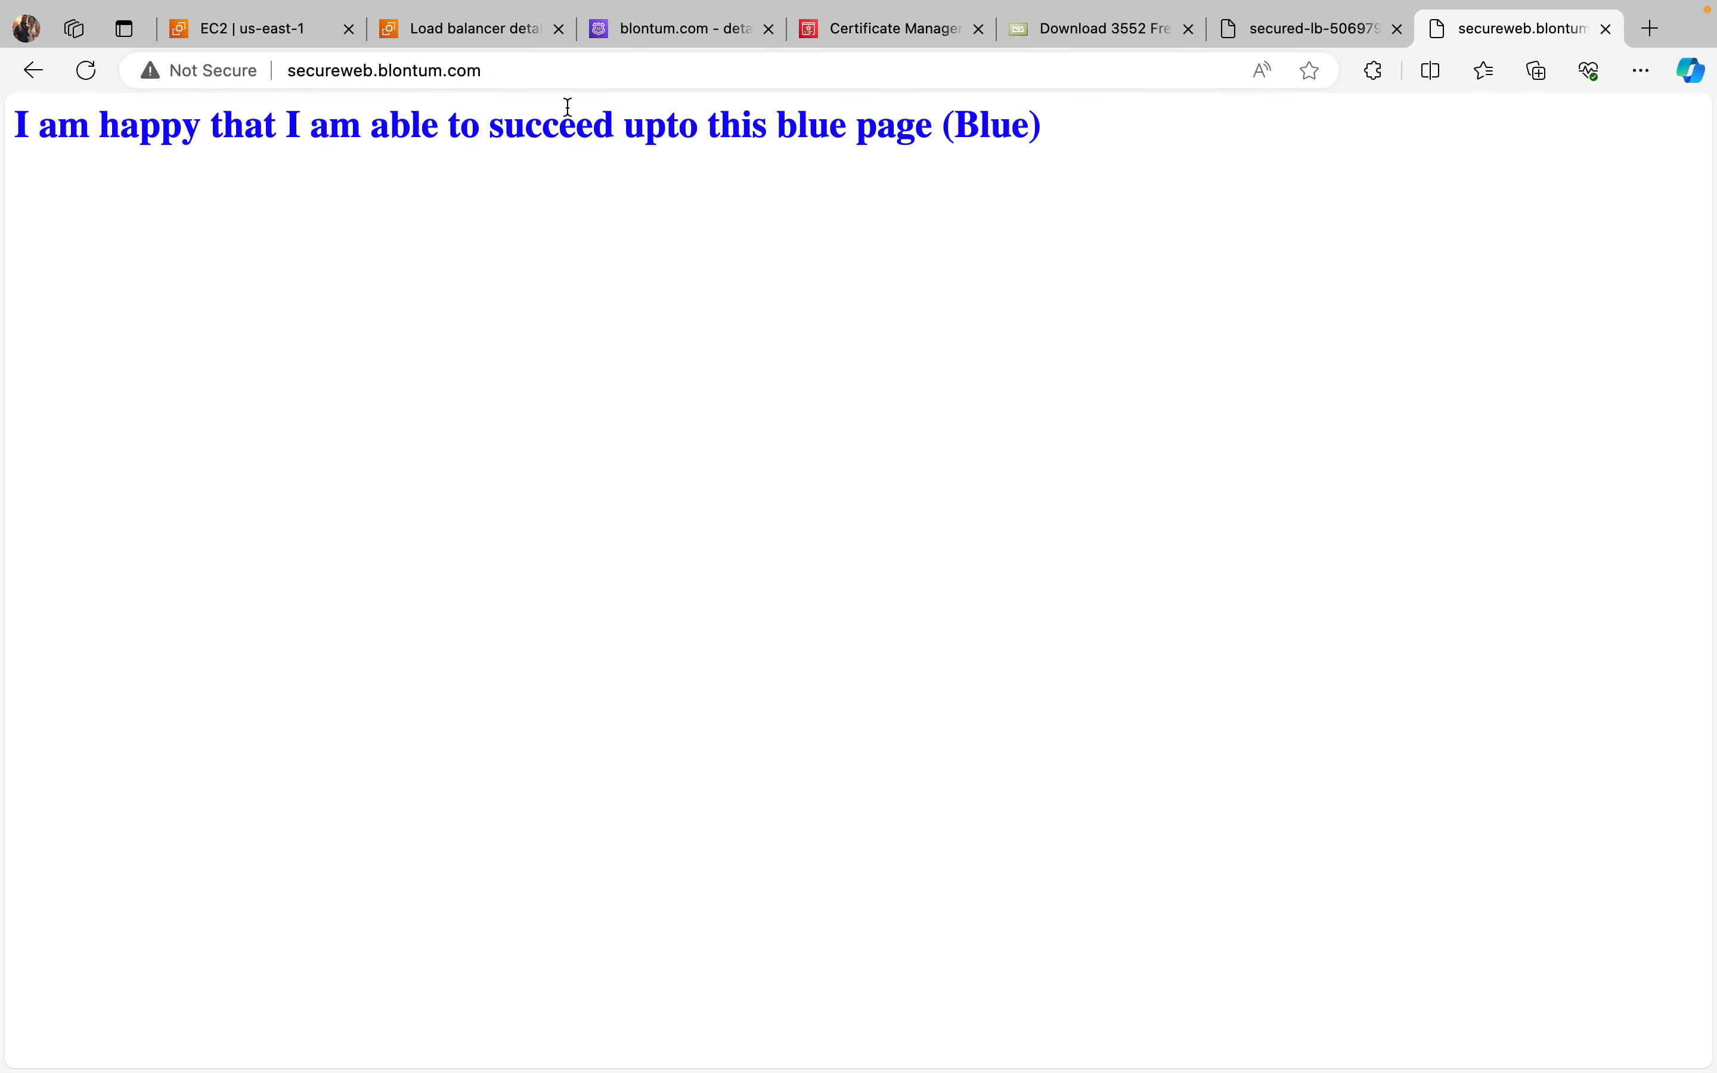
pyautogui.click(495, 68)
pyautogui.press('super+c')
pyautogui.press('BackSpace')
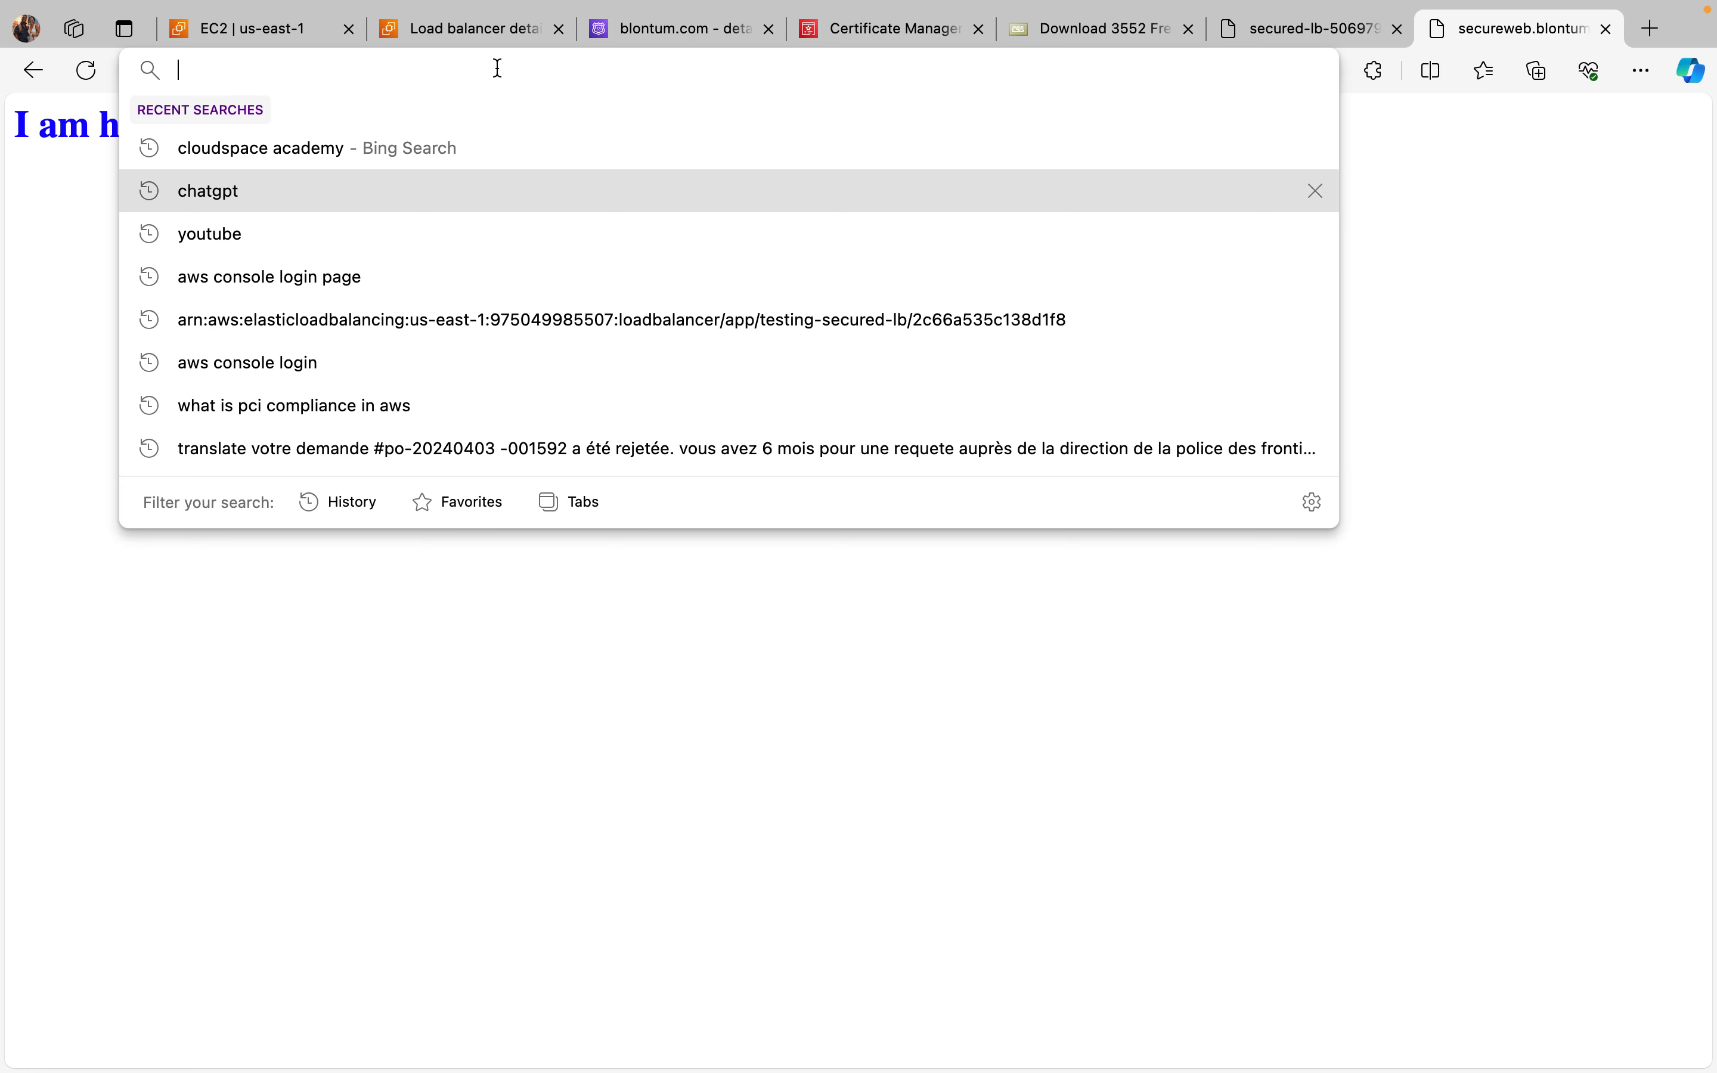
pyautogui.write('htt')
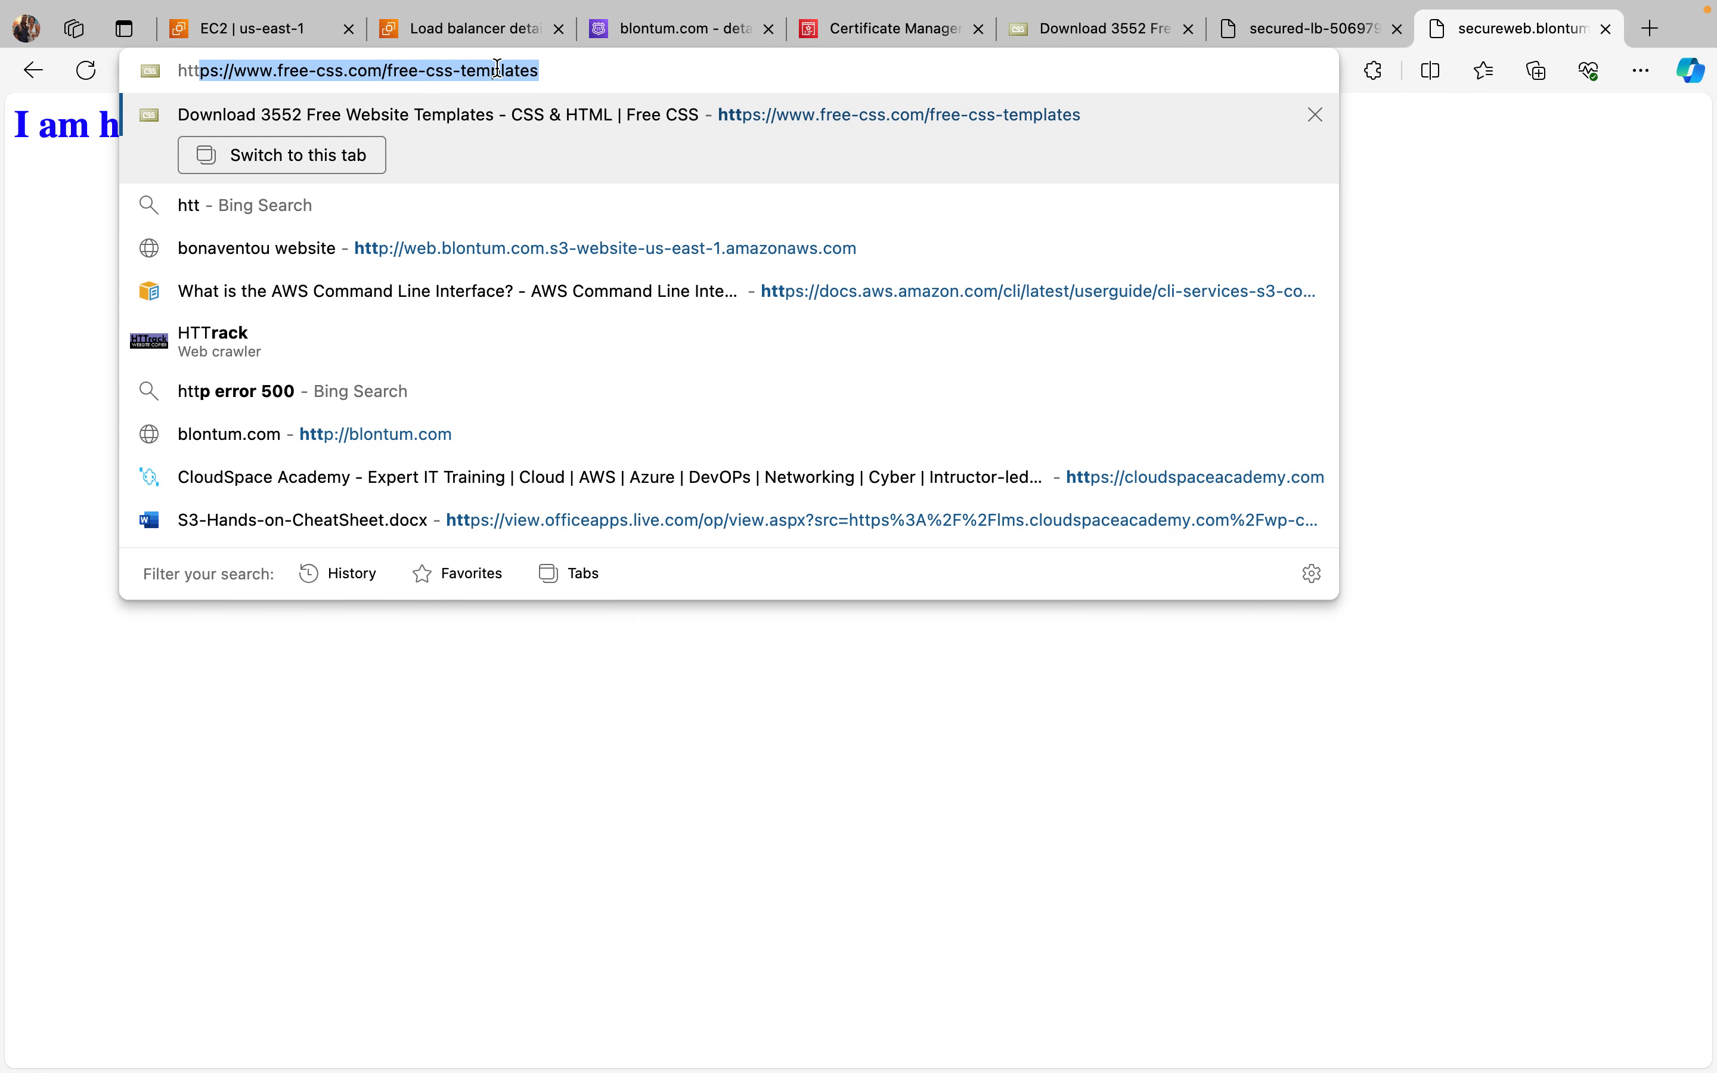
pyautogui.write('p')
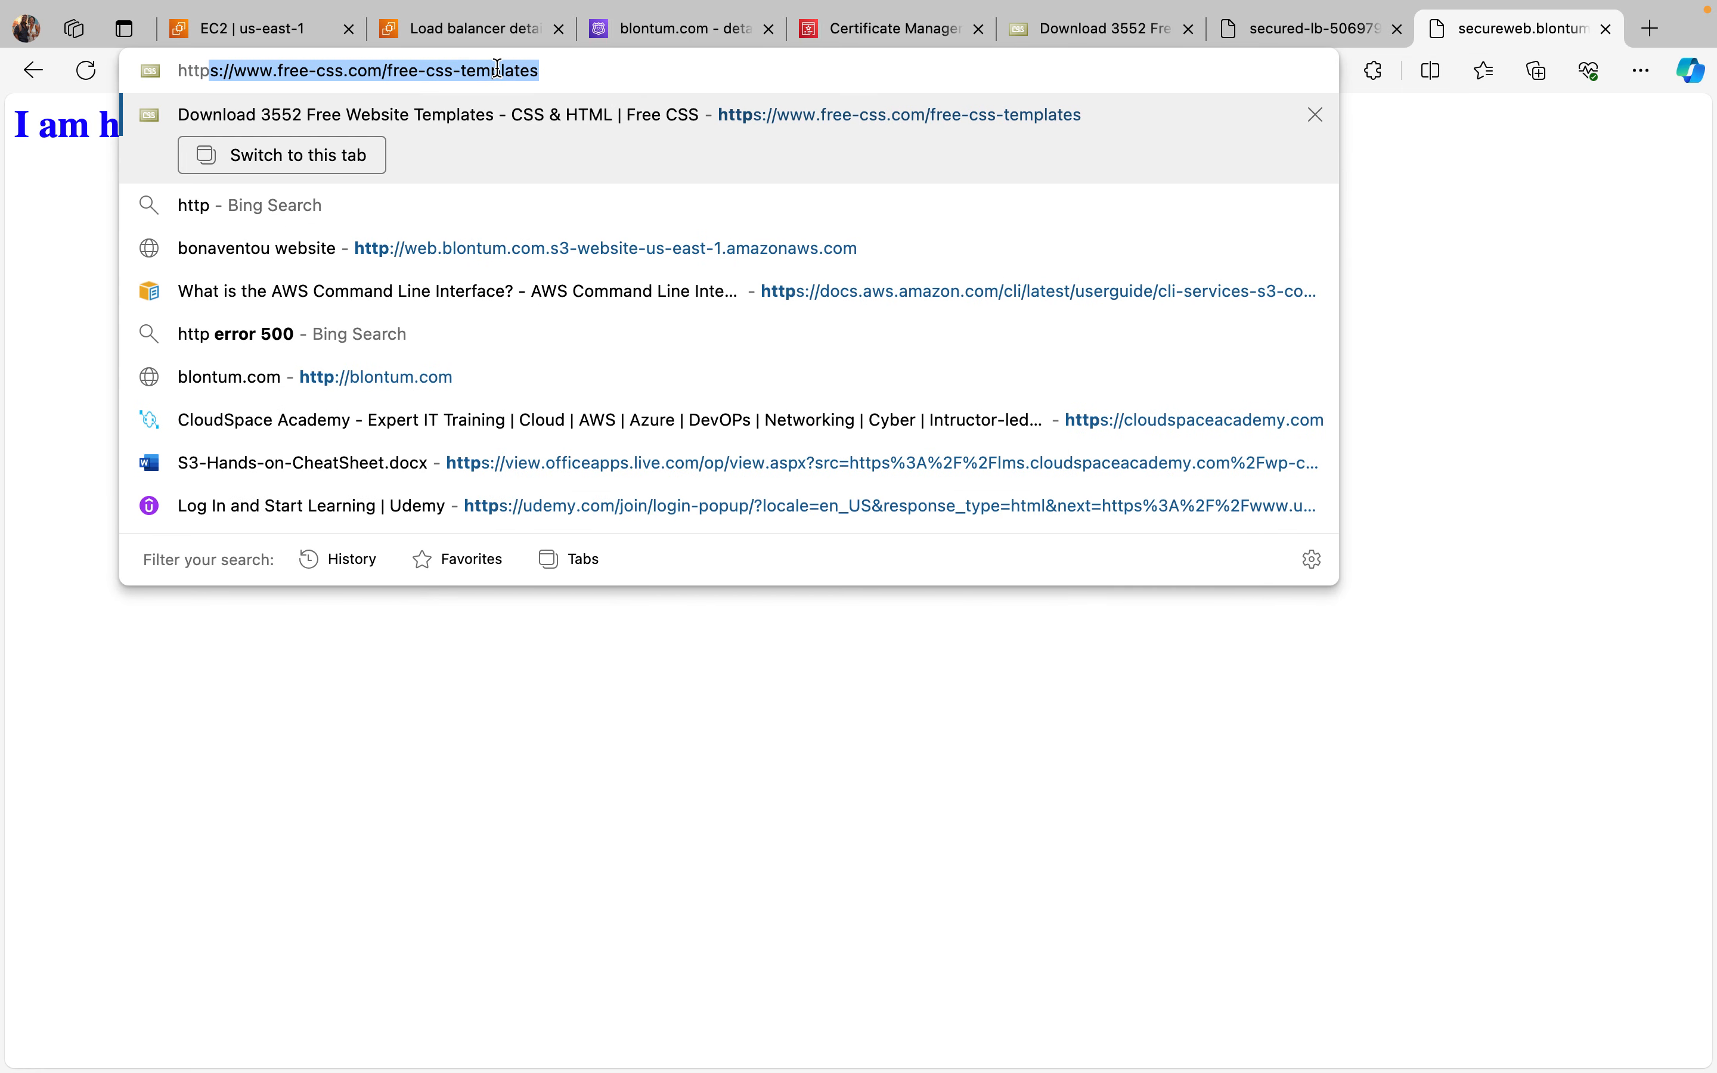
pyautogui.write('s')
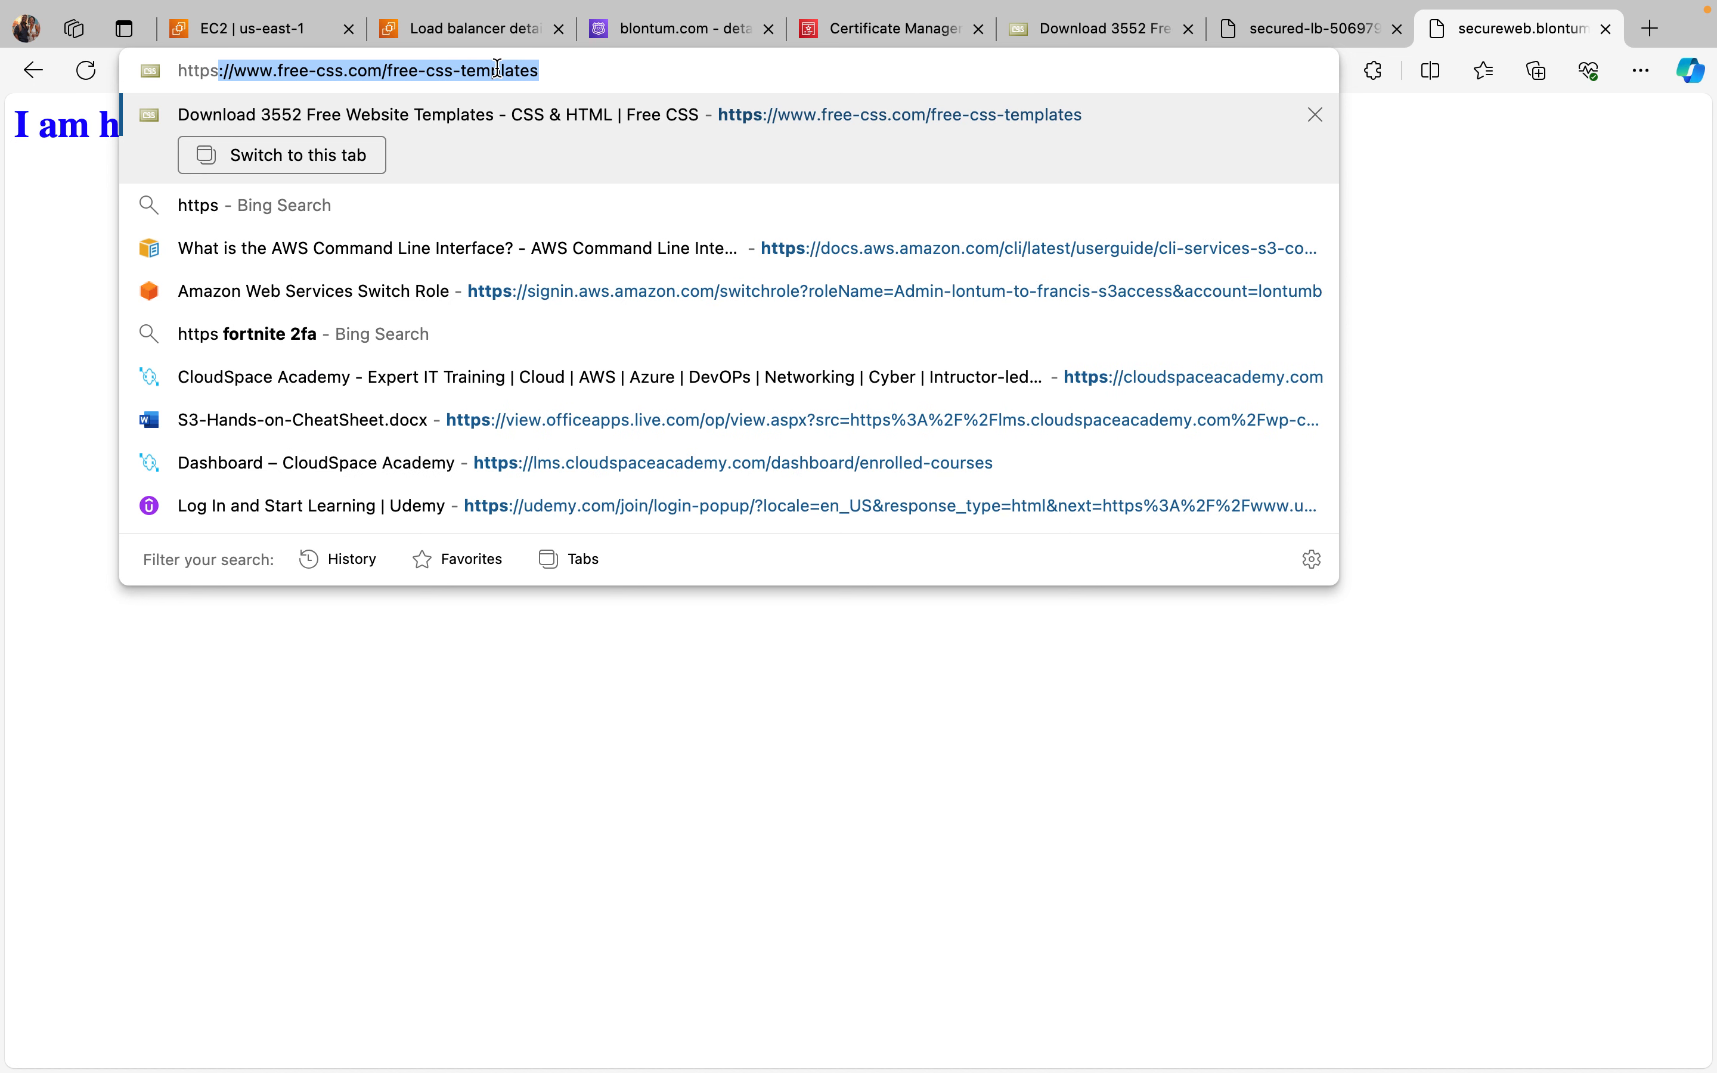
pyautogui.write(':')
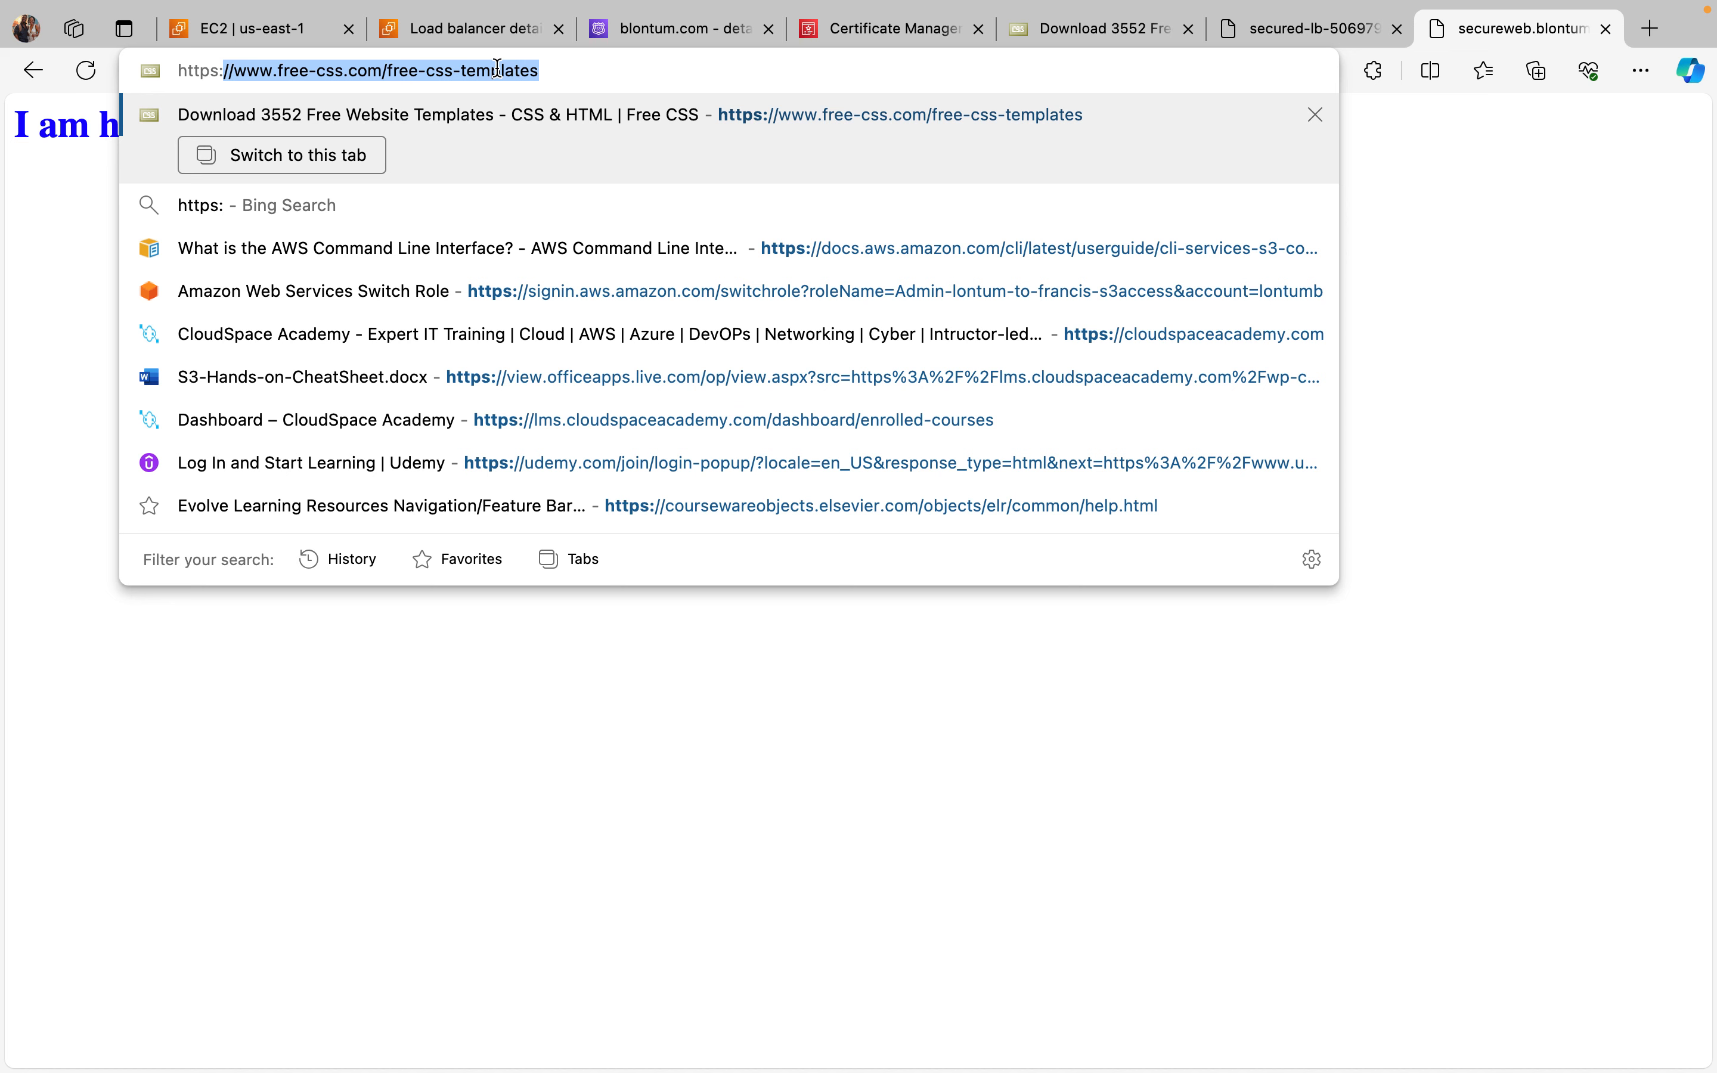
pyautogui.write('//')
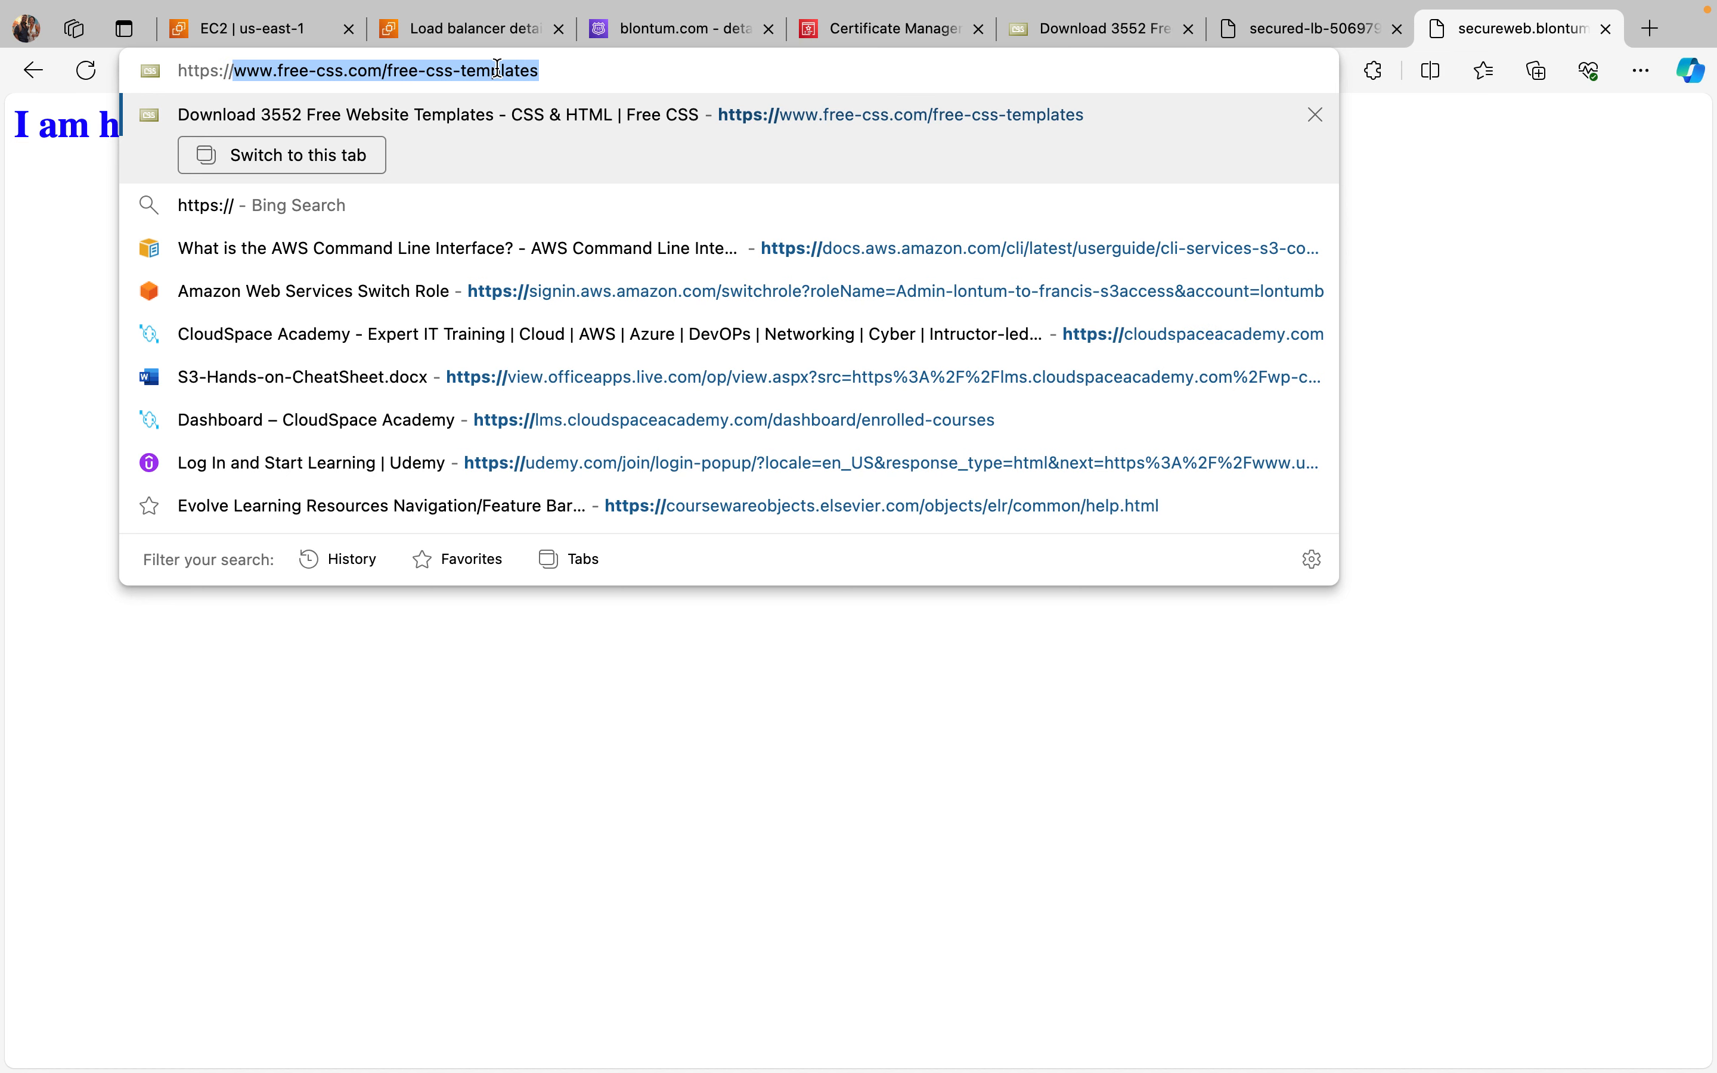
pyautogui.press('super+v')
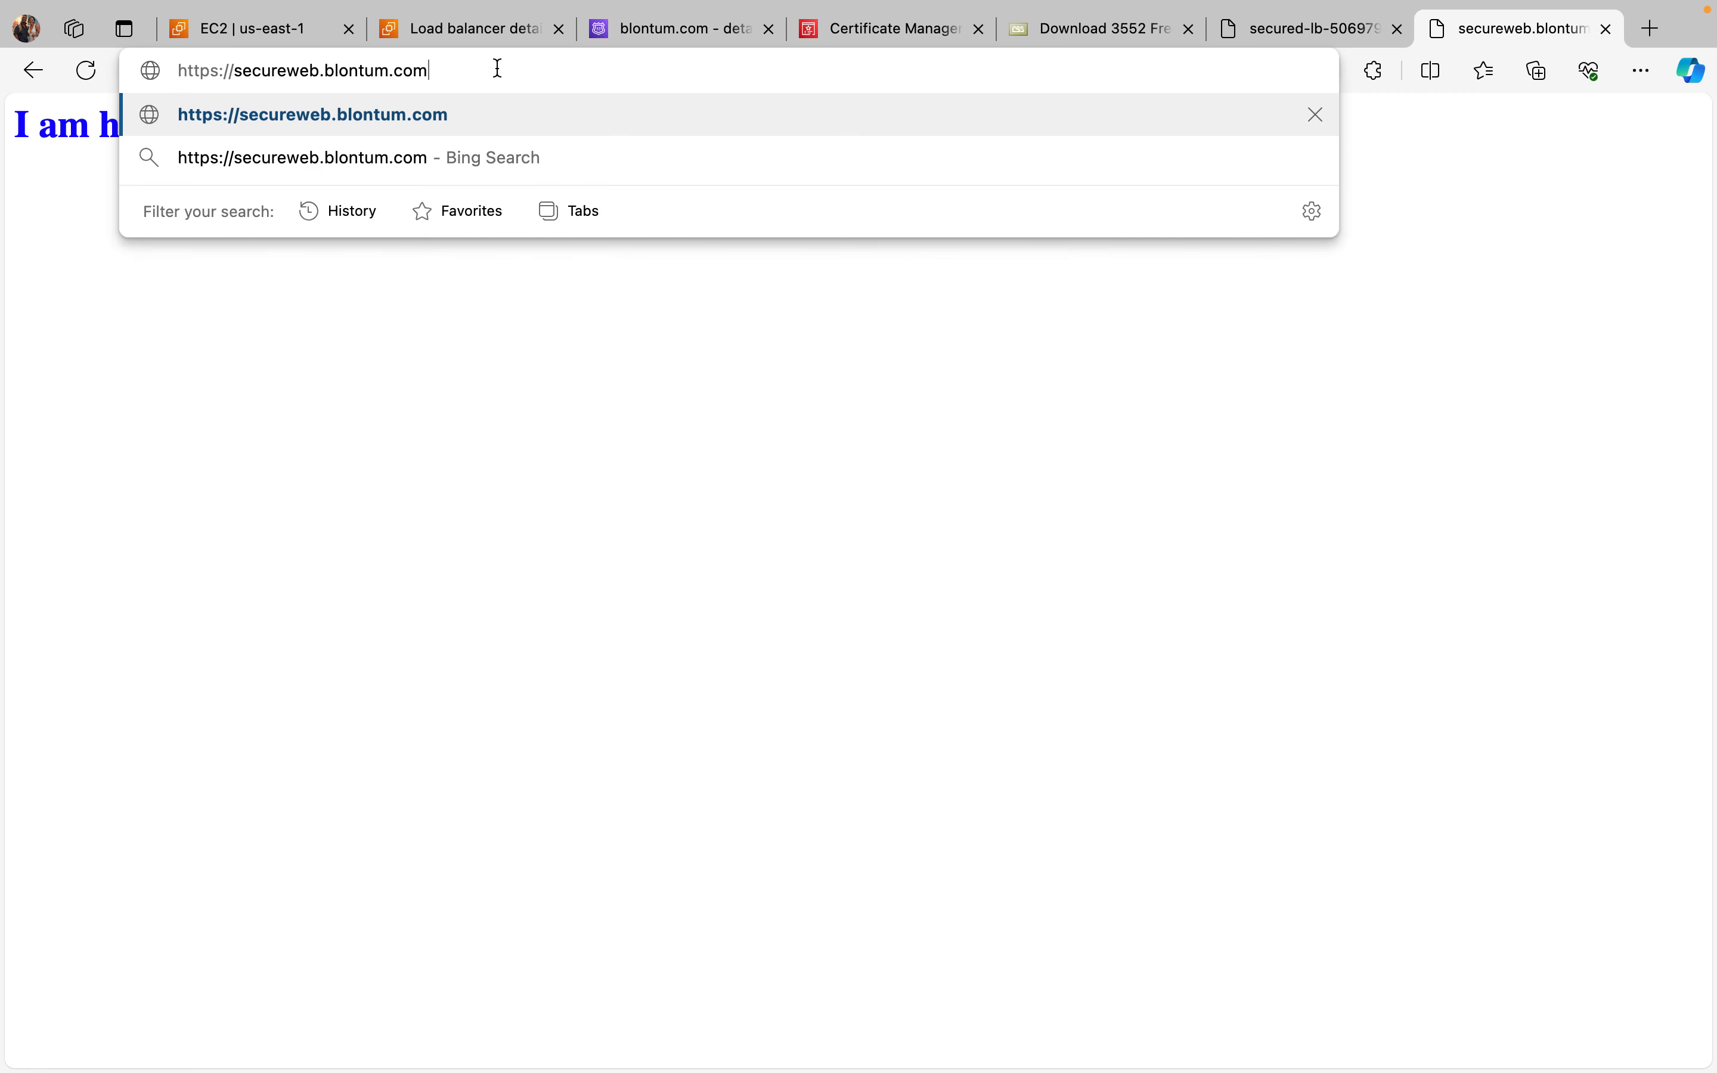
pyautogui.press('Return')
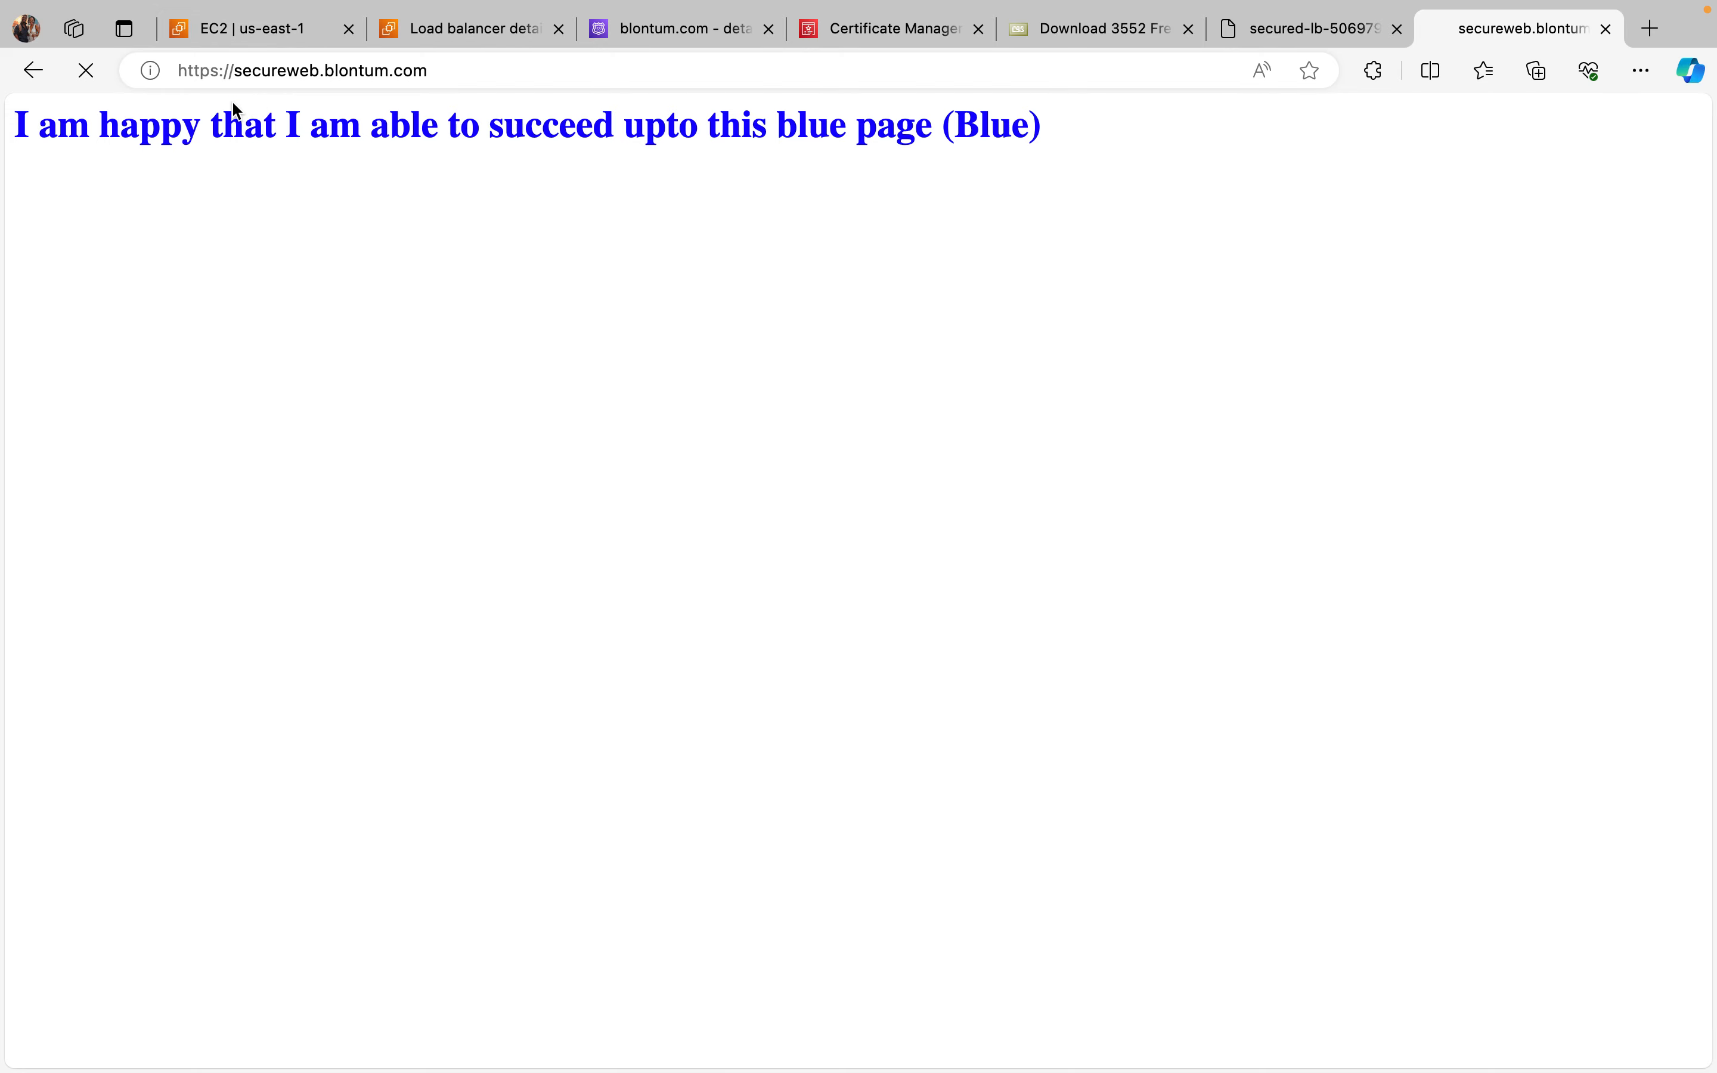
pyautogui.click(150, 70)
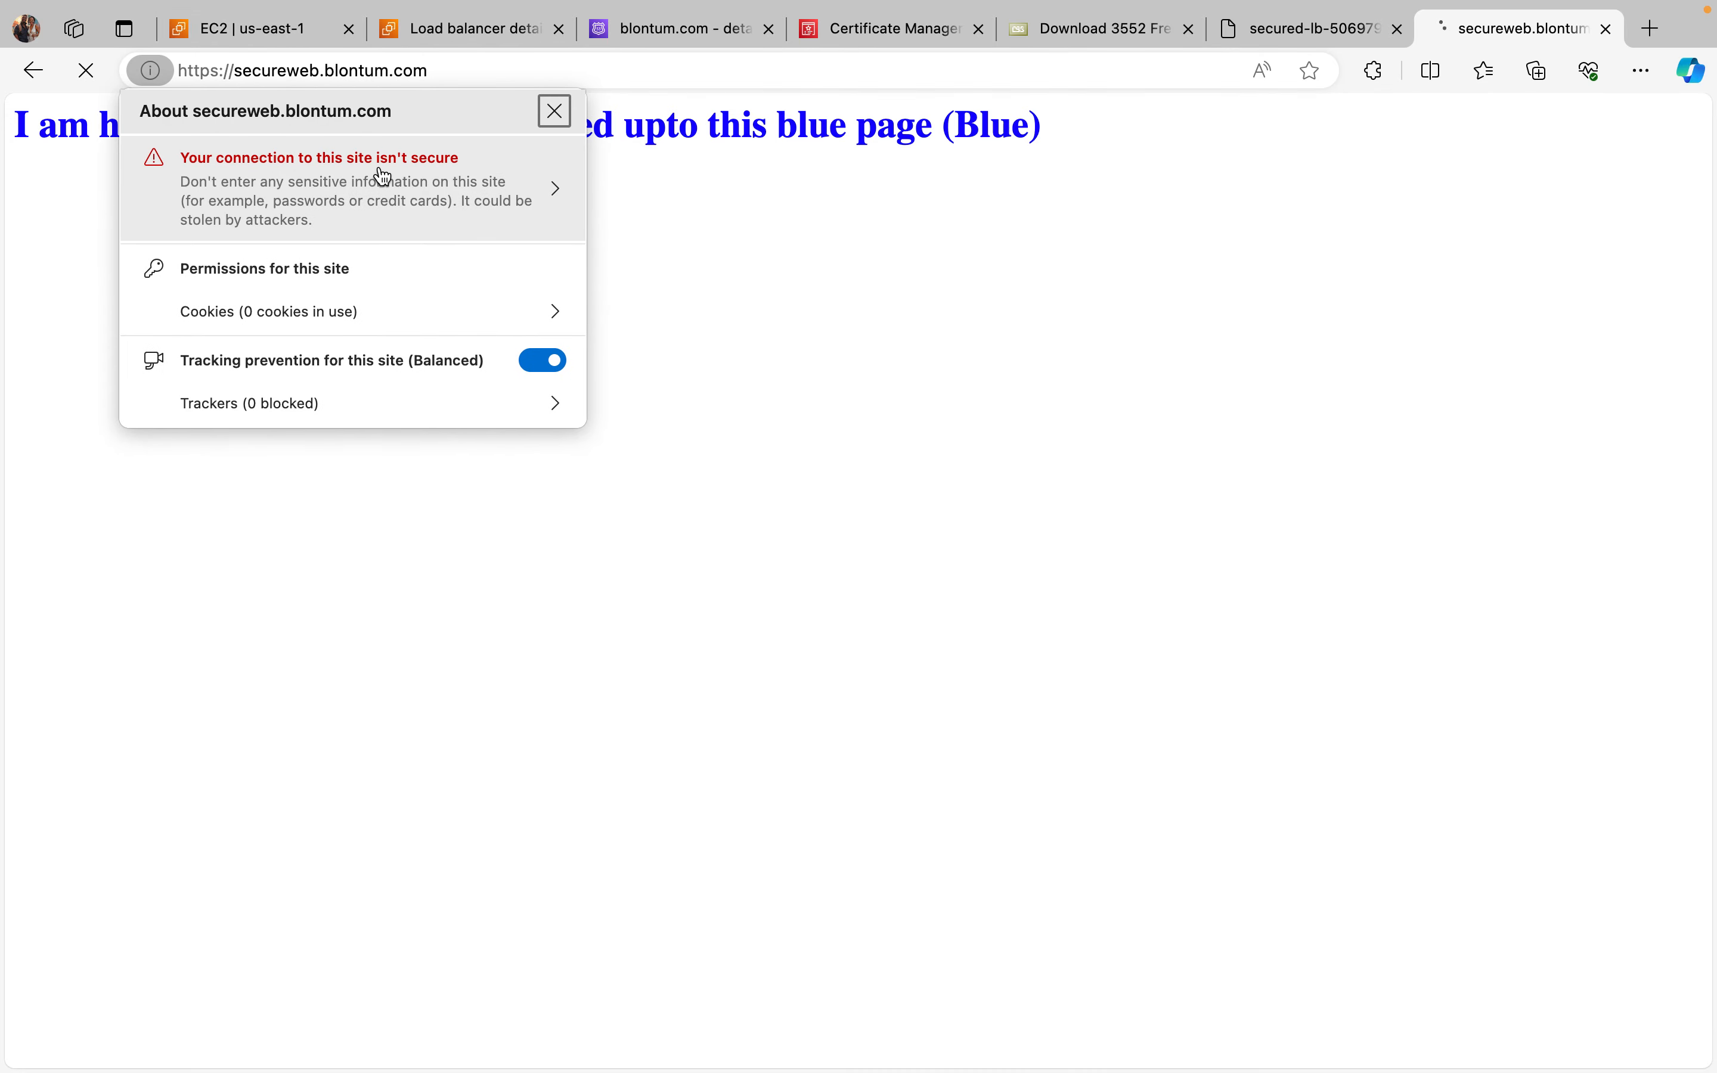
pyautogui.click(692, 350)
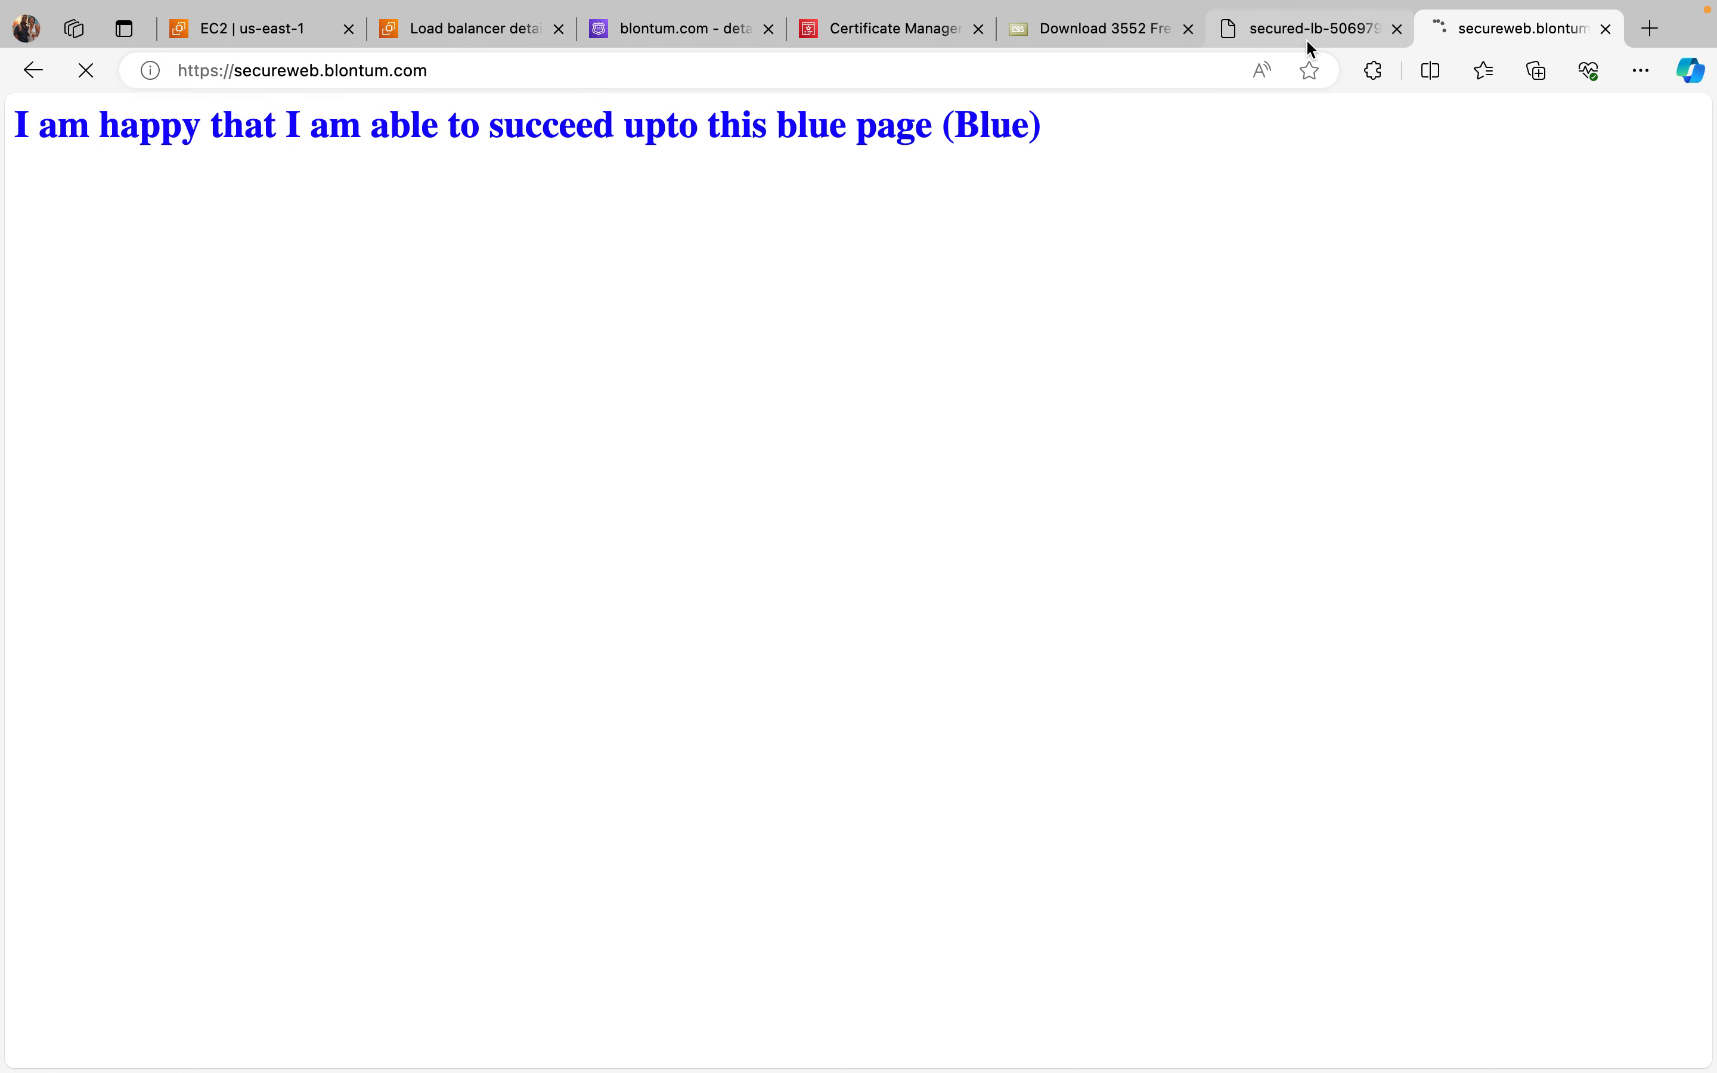
# Step: Close the secureweb.blontum.com tab and load secureweb.blontum.com in a new tab
pyautogui.click(1606, 29)
pyautogui.click(1651, 28)
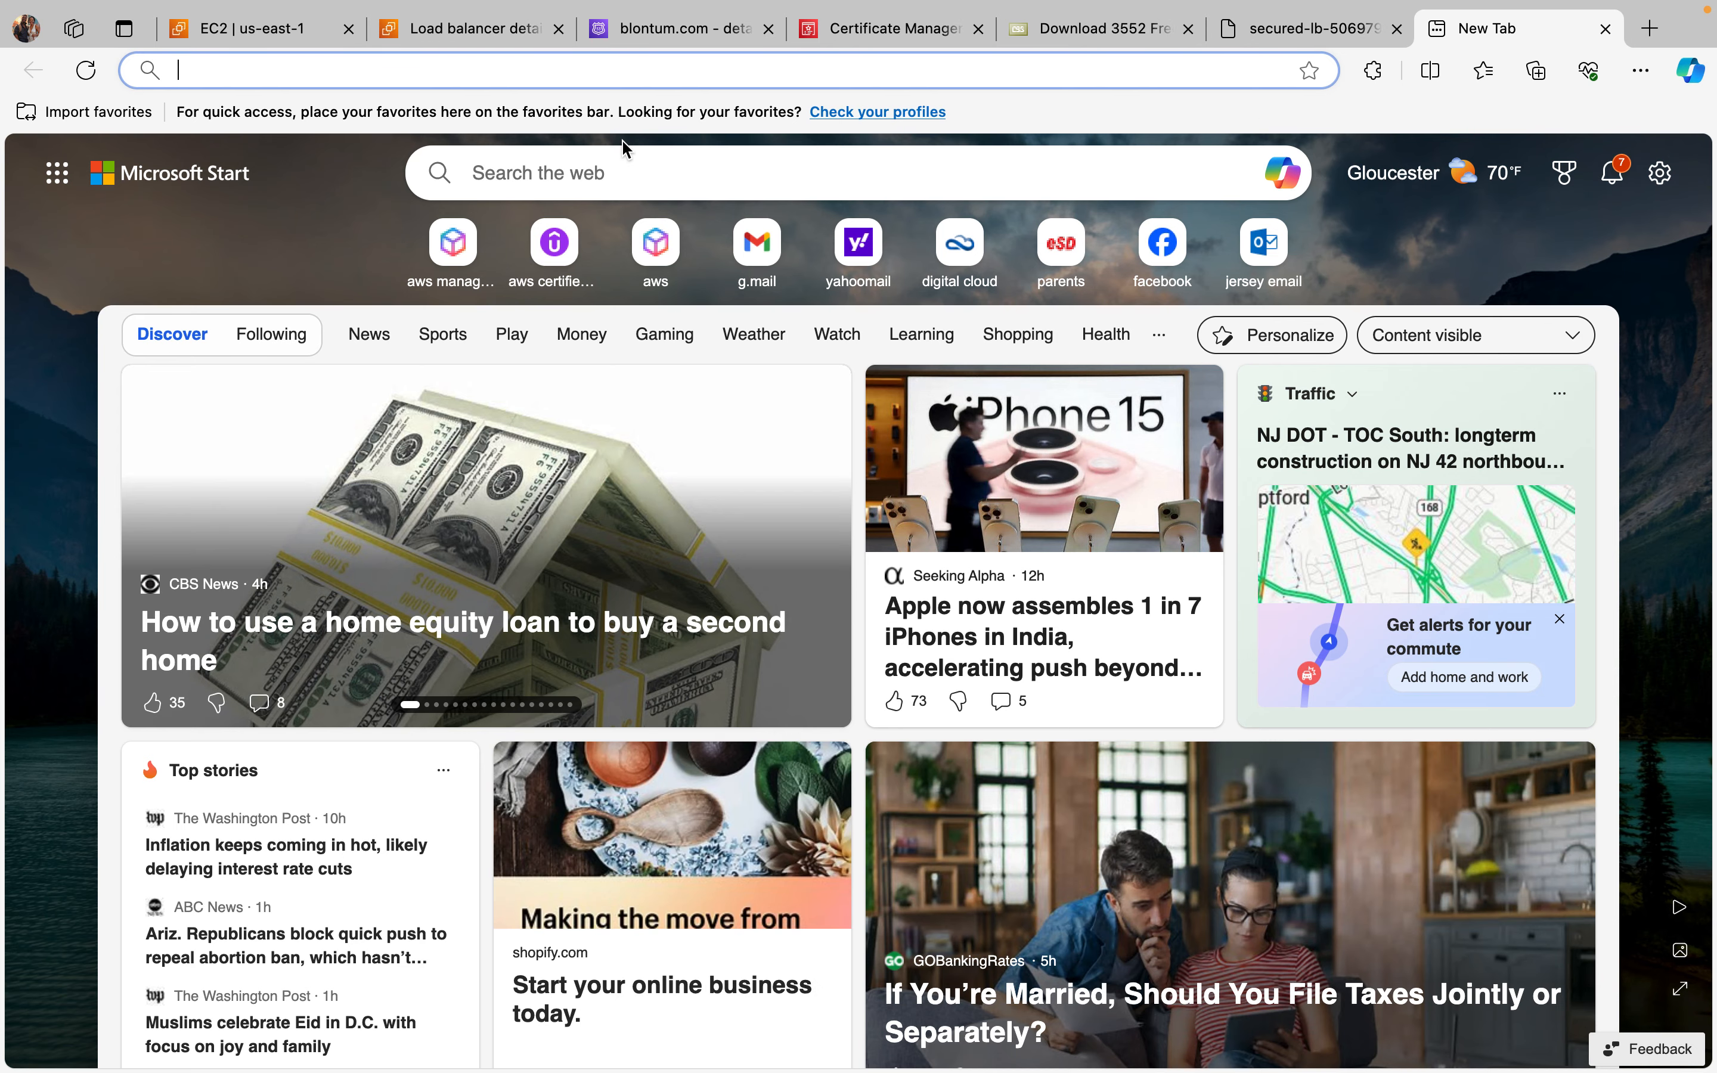
pyautogui.click(396, 71)
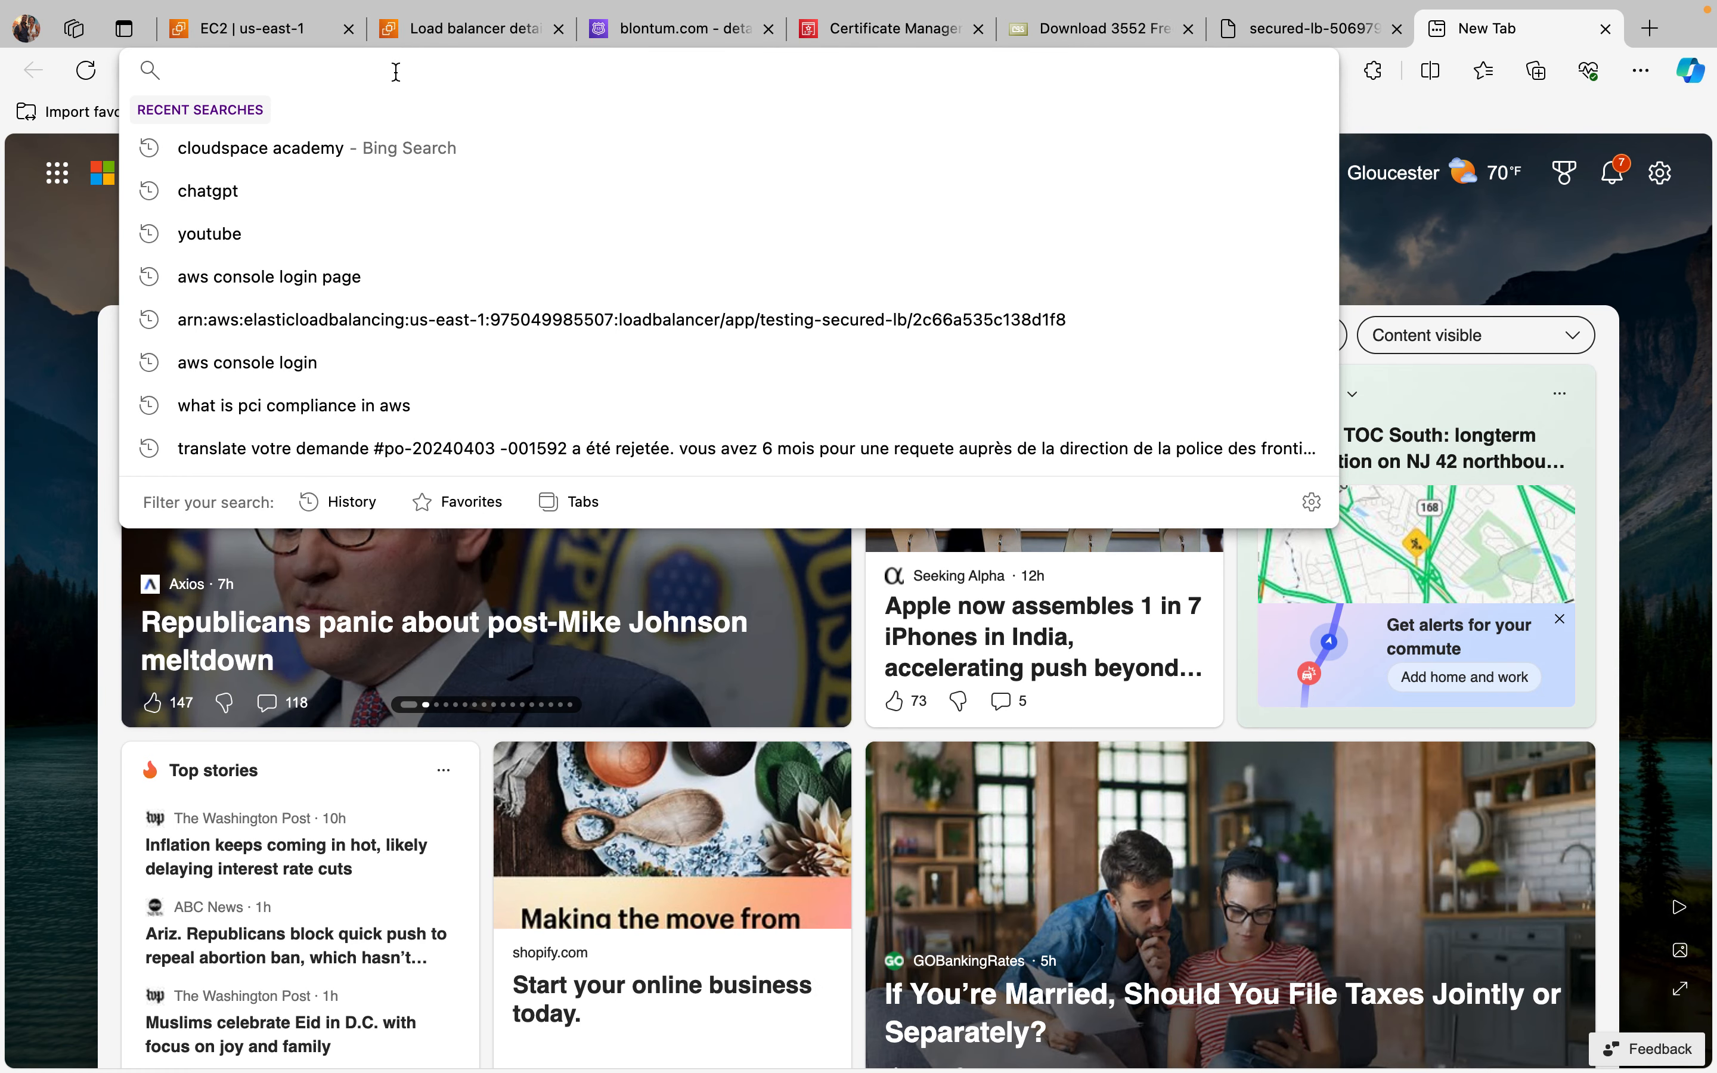
pyautogui.rightClick(395, 71)
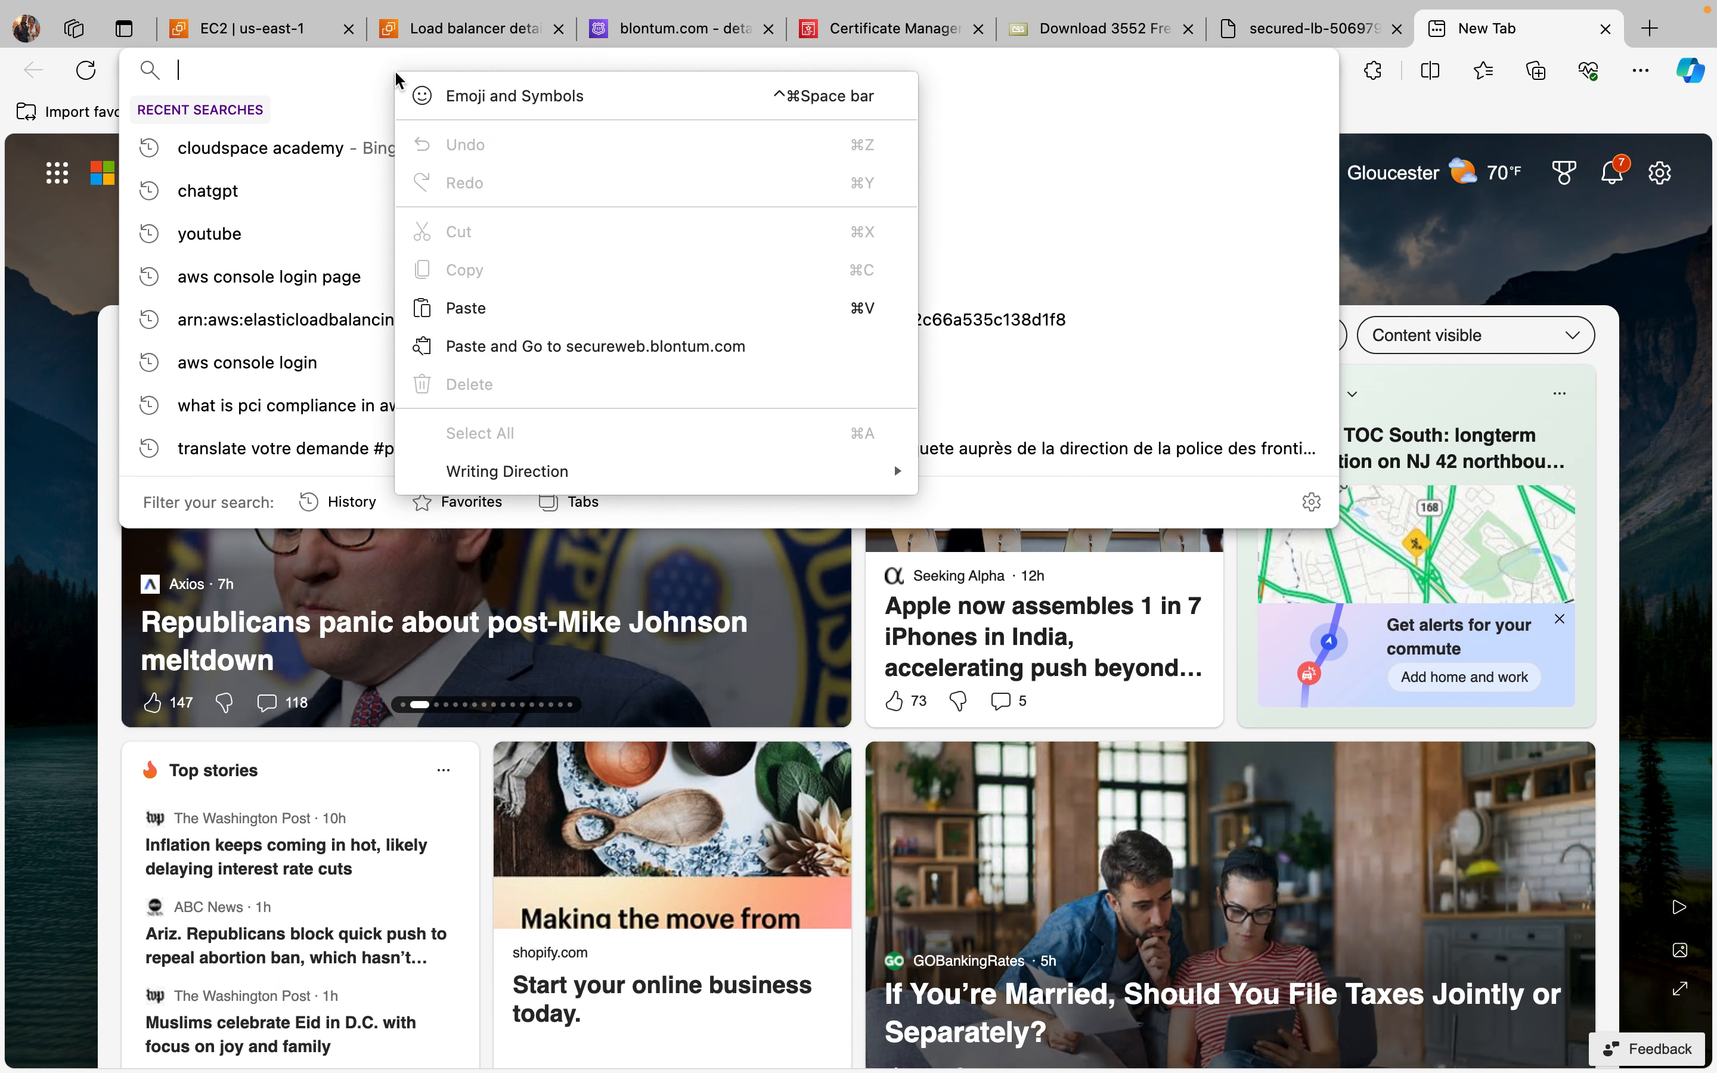
pyautogui.click(301, 67)
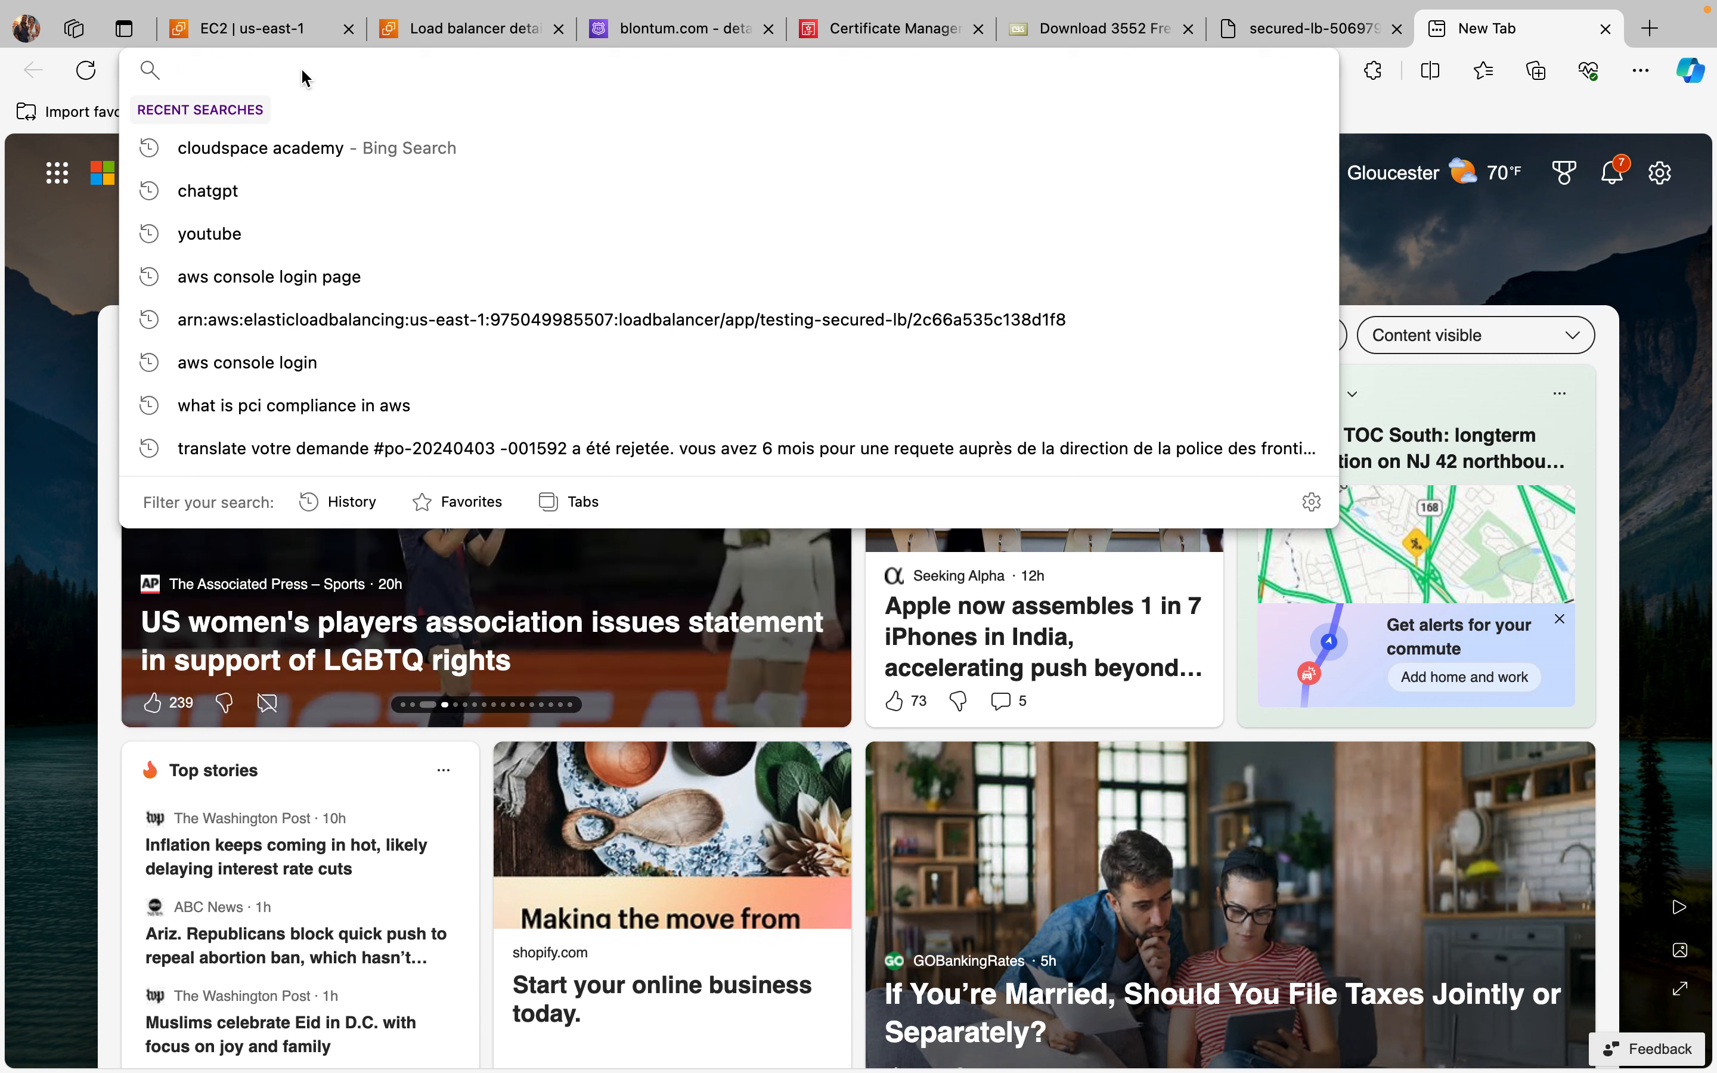
pyautogui.press('super+v')
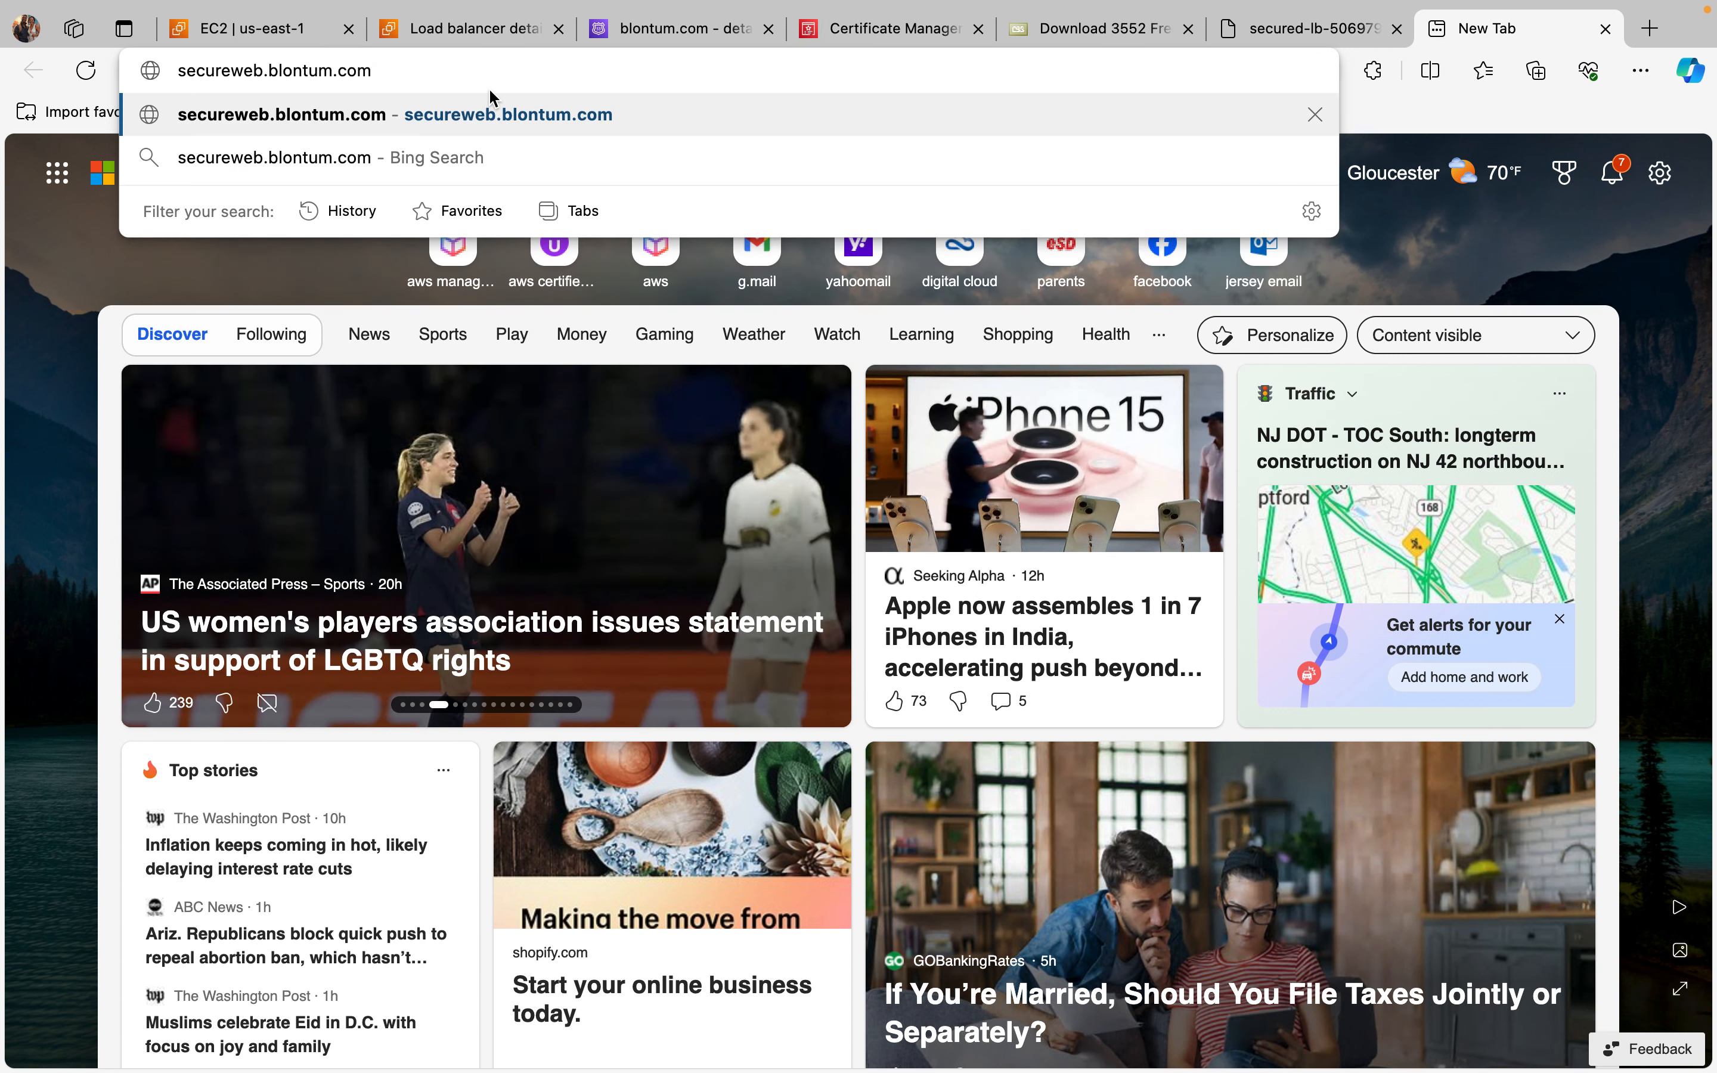
pyautogui.press('Return')
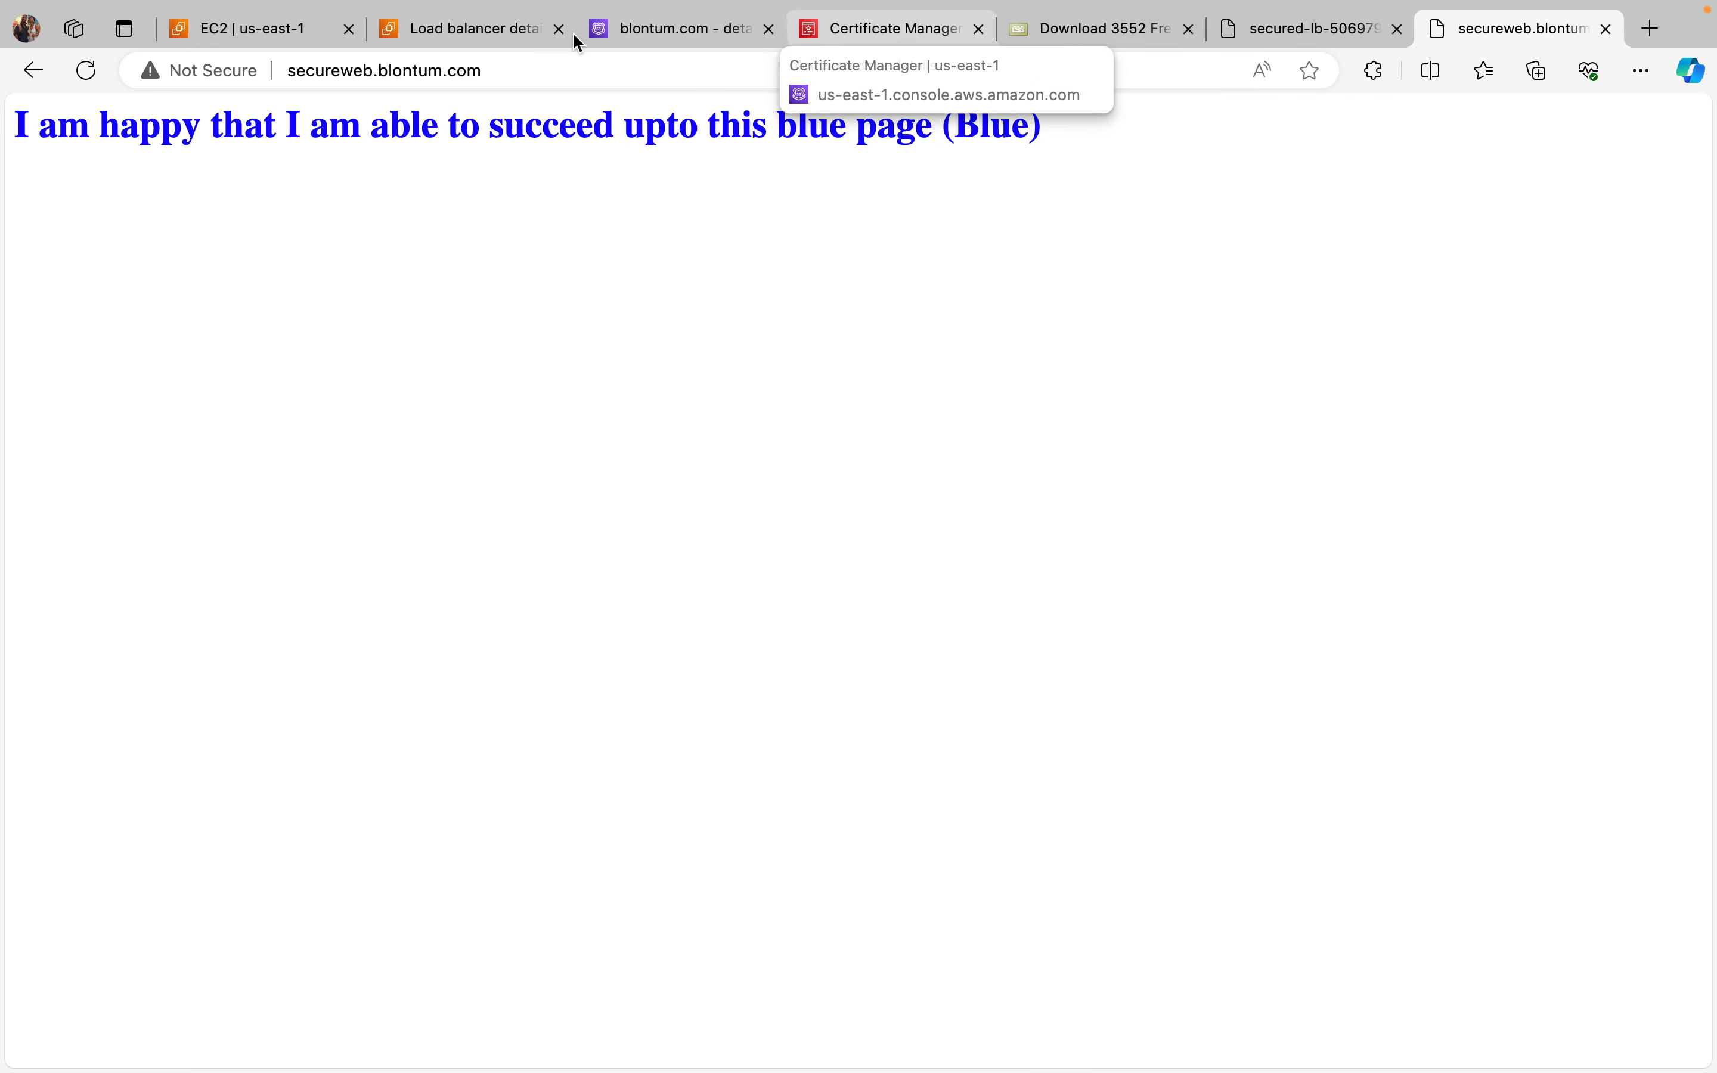
# Step: Return to the secured-lb load balancer details, refresh its listeners list and examine the HTTPS:443 listener
pyautogui.click(486, 30)
pyautogui.scroll(-5, 789, 514)
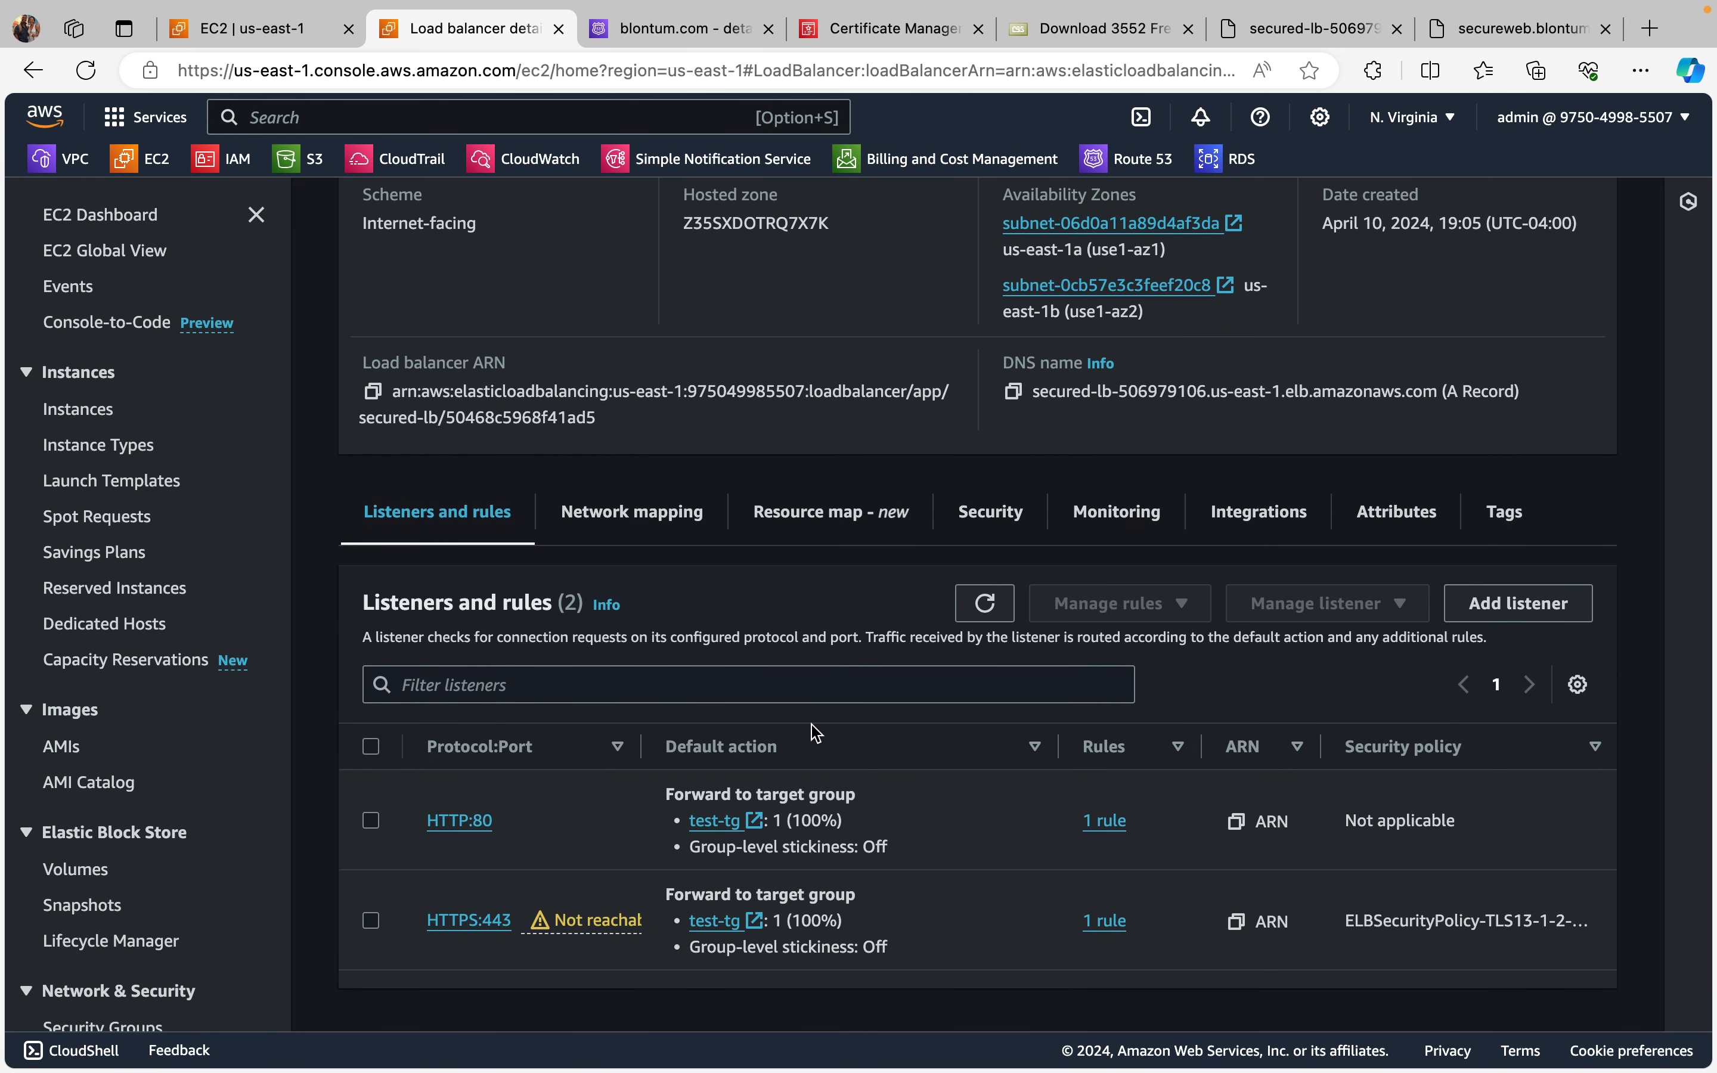
pyautogui.click(985, 603)
pyautogui.scroll(-1, 628, 833)
# Step: Open the test-tg target group from the HTTPS:443 listener and review its details and registered targets' health
pyautogui.click(714, 920)
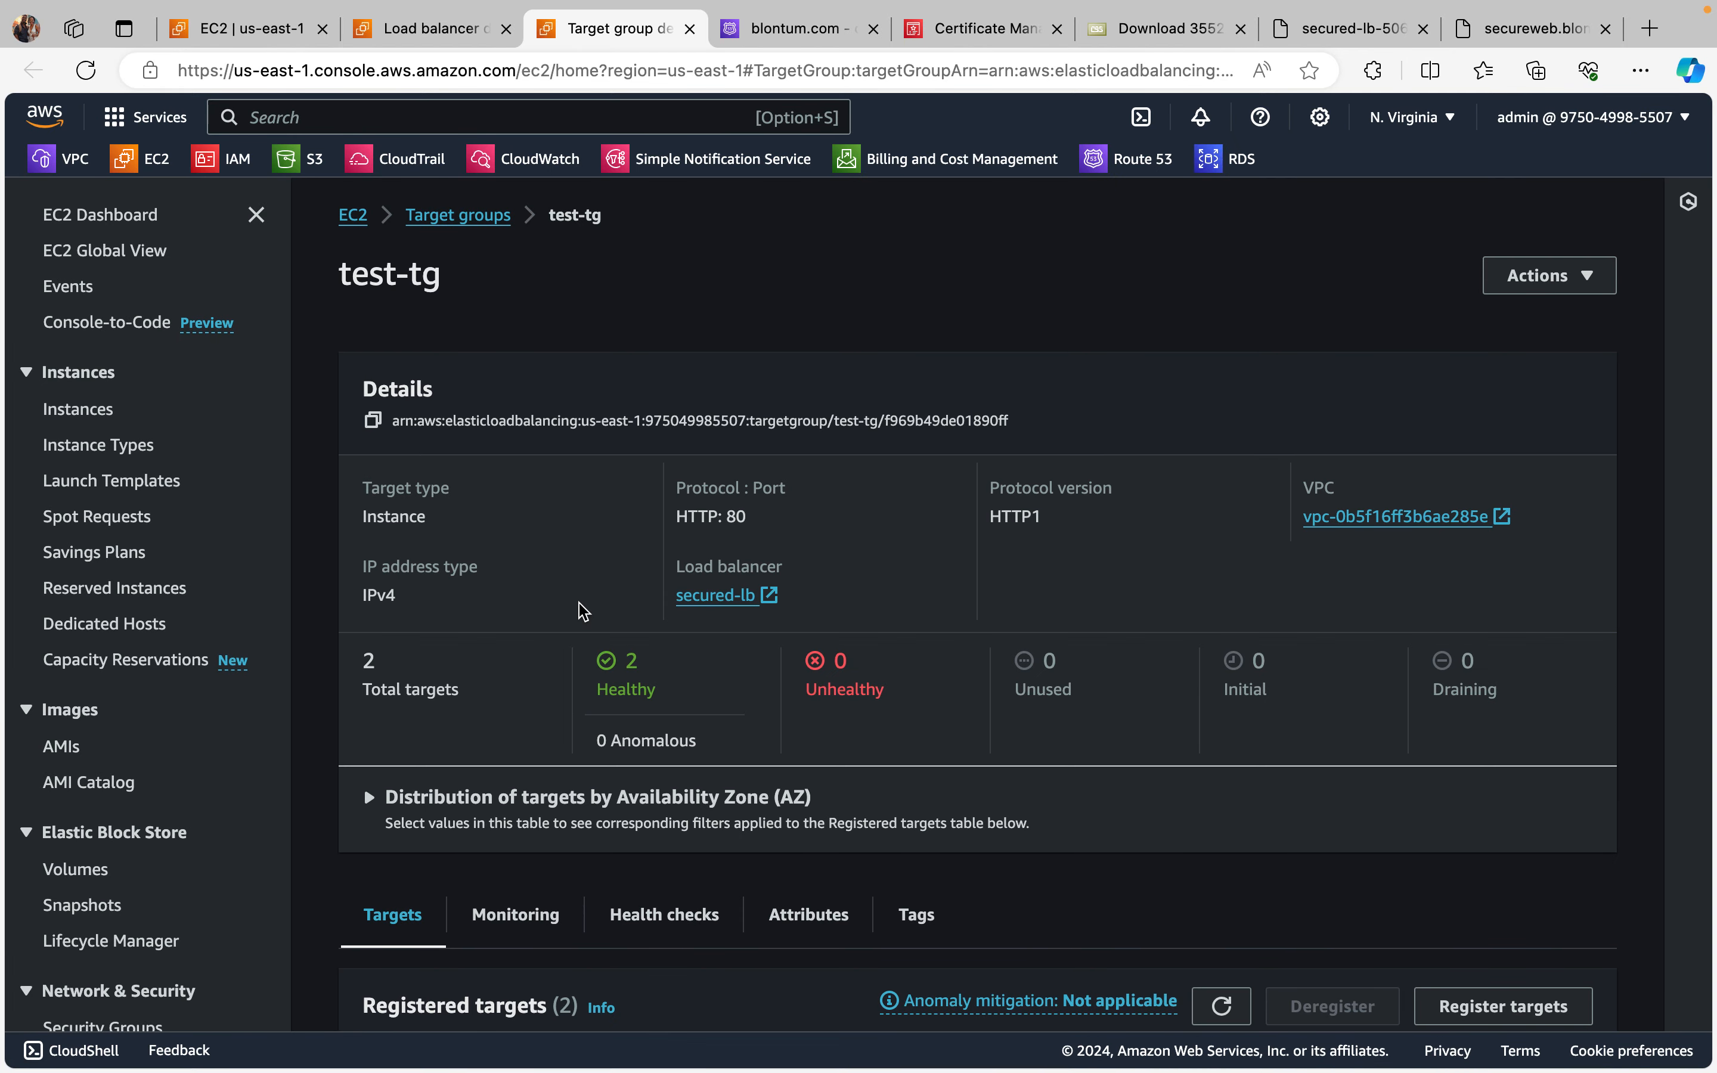
pyautogui.scroll(-3, 581, 610)
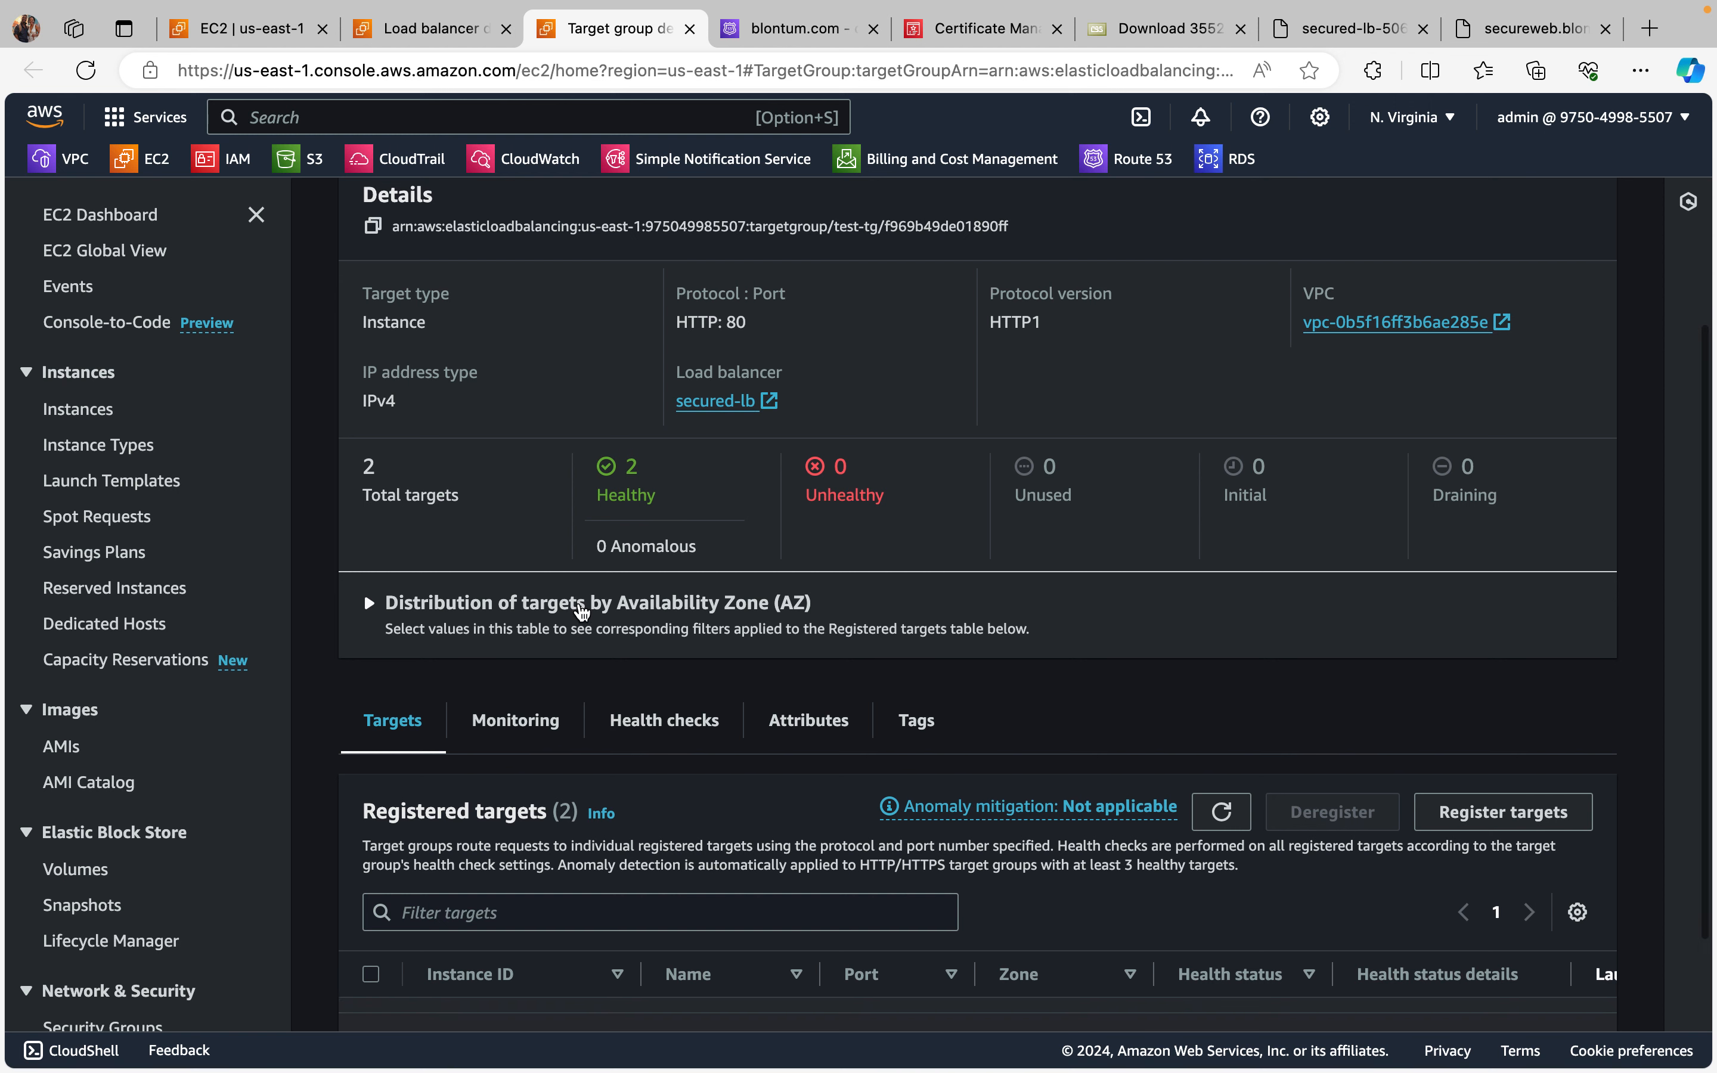
pyautogui.scroll(-2, 582, 610)
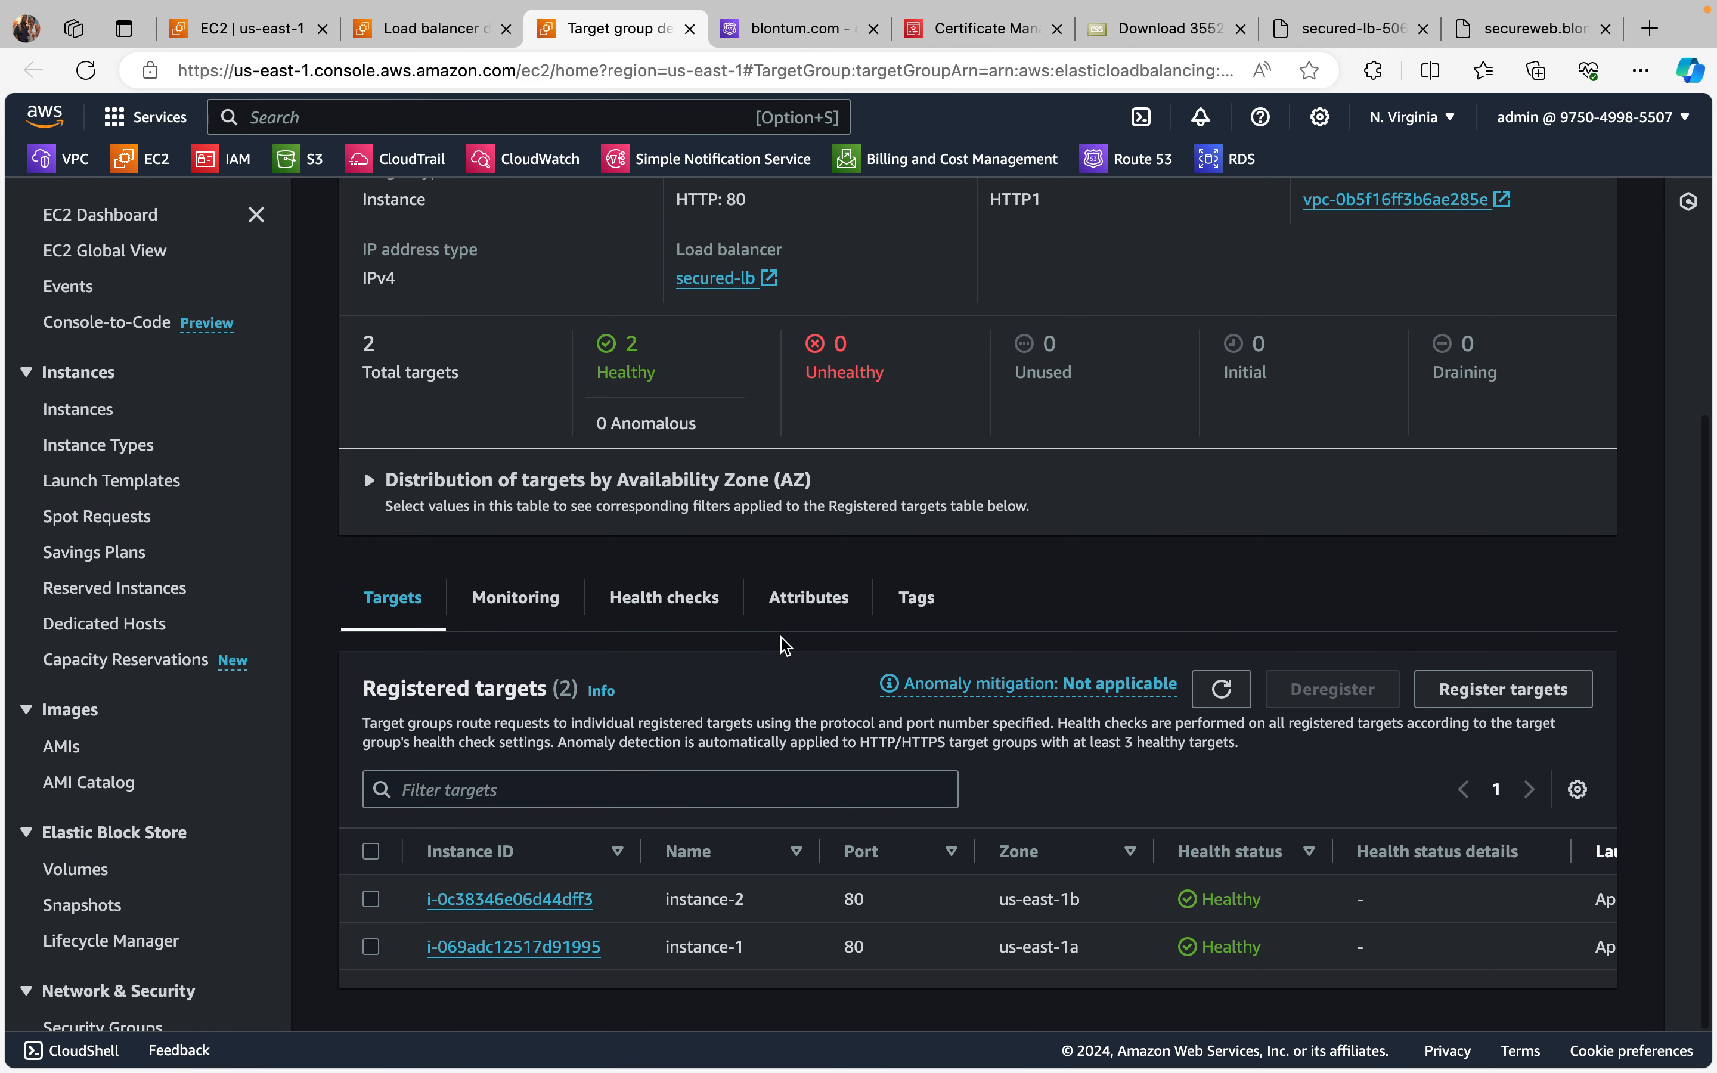
pyautogui.scroll(4, 774, 777)
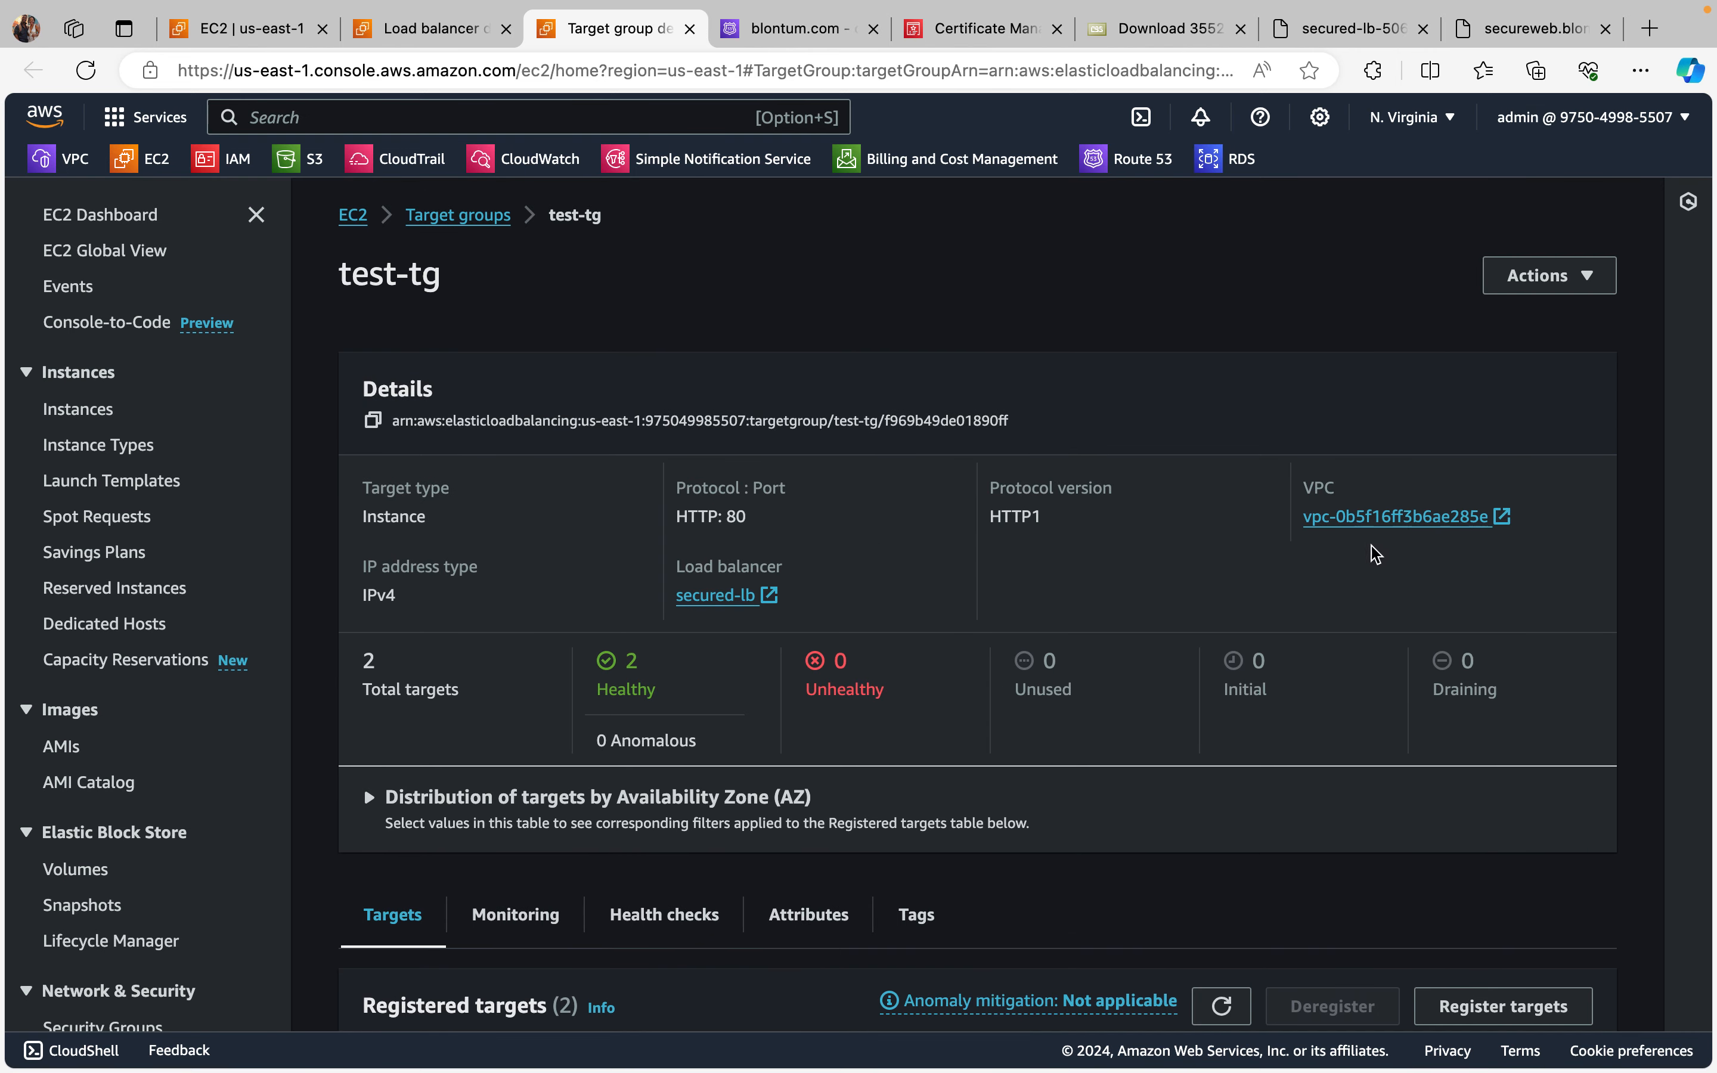
pyautogui.scroll(-2, 100, 745)
pyautogui.scroll(2, 100, 745)
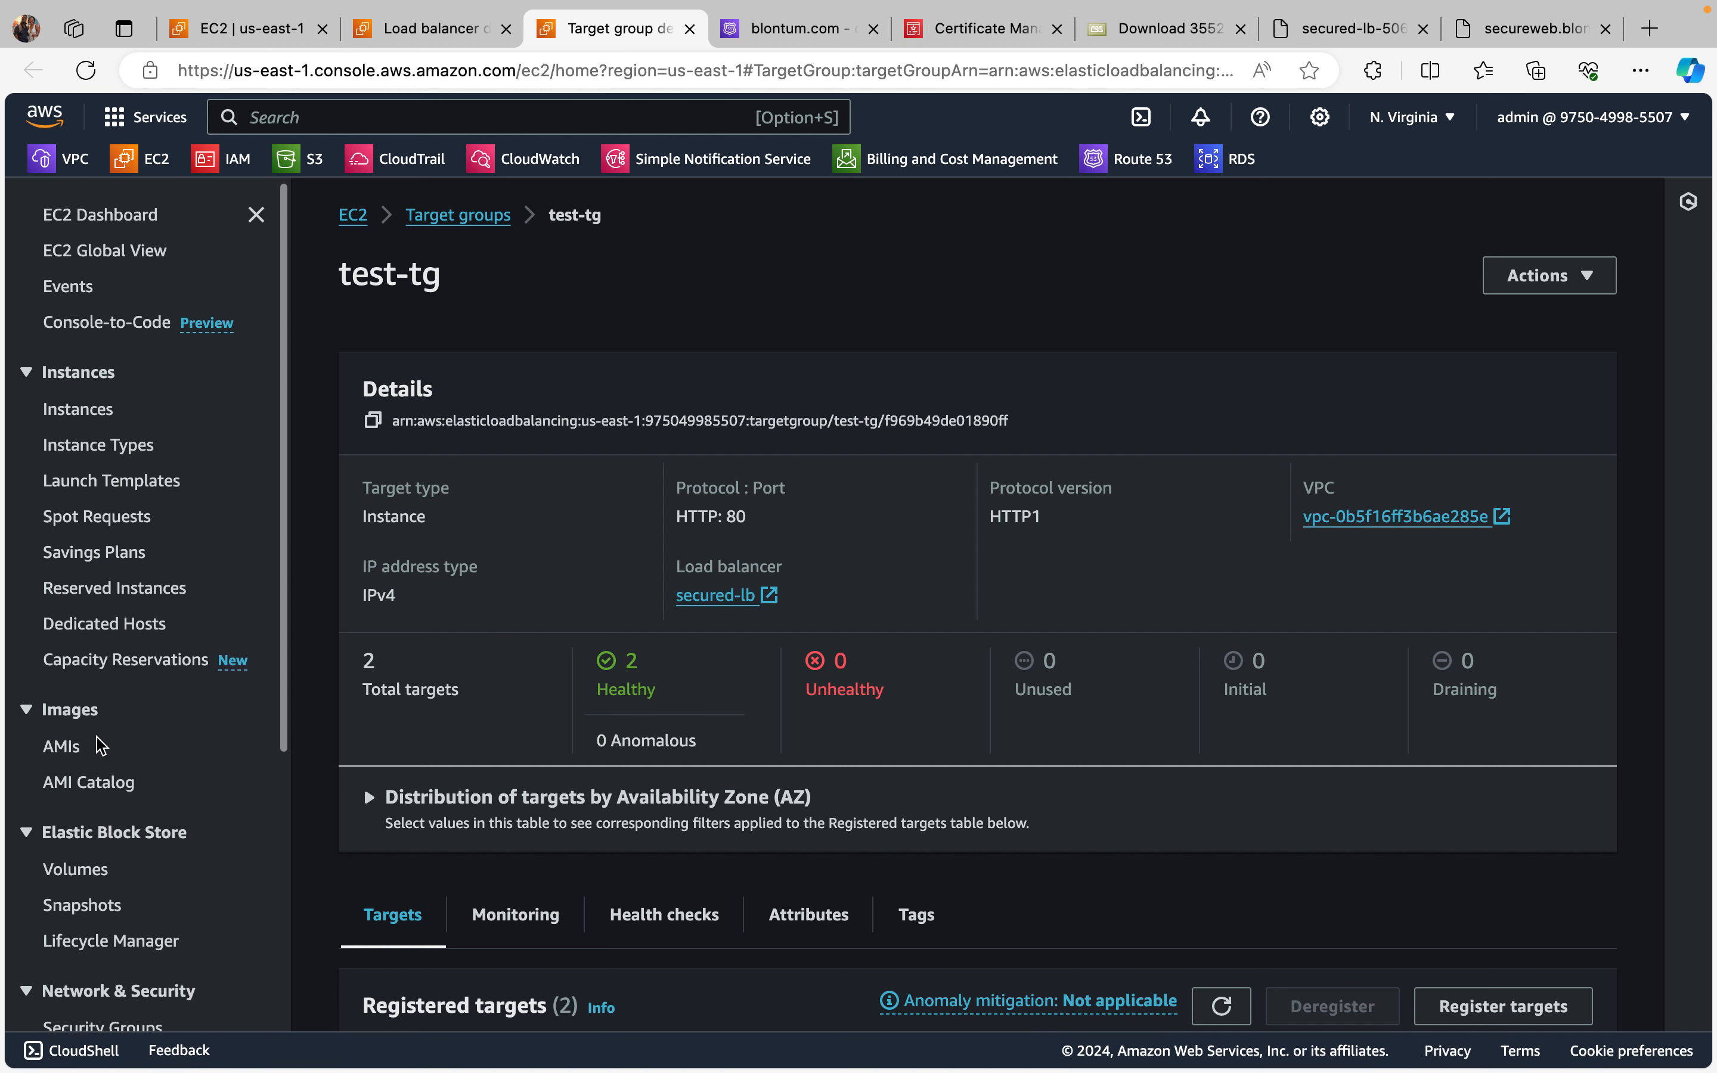
# Step: Duplicate the test-tg target group page in a new tab and open the VPC console there
pyautogui.moveTo(993, 10)
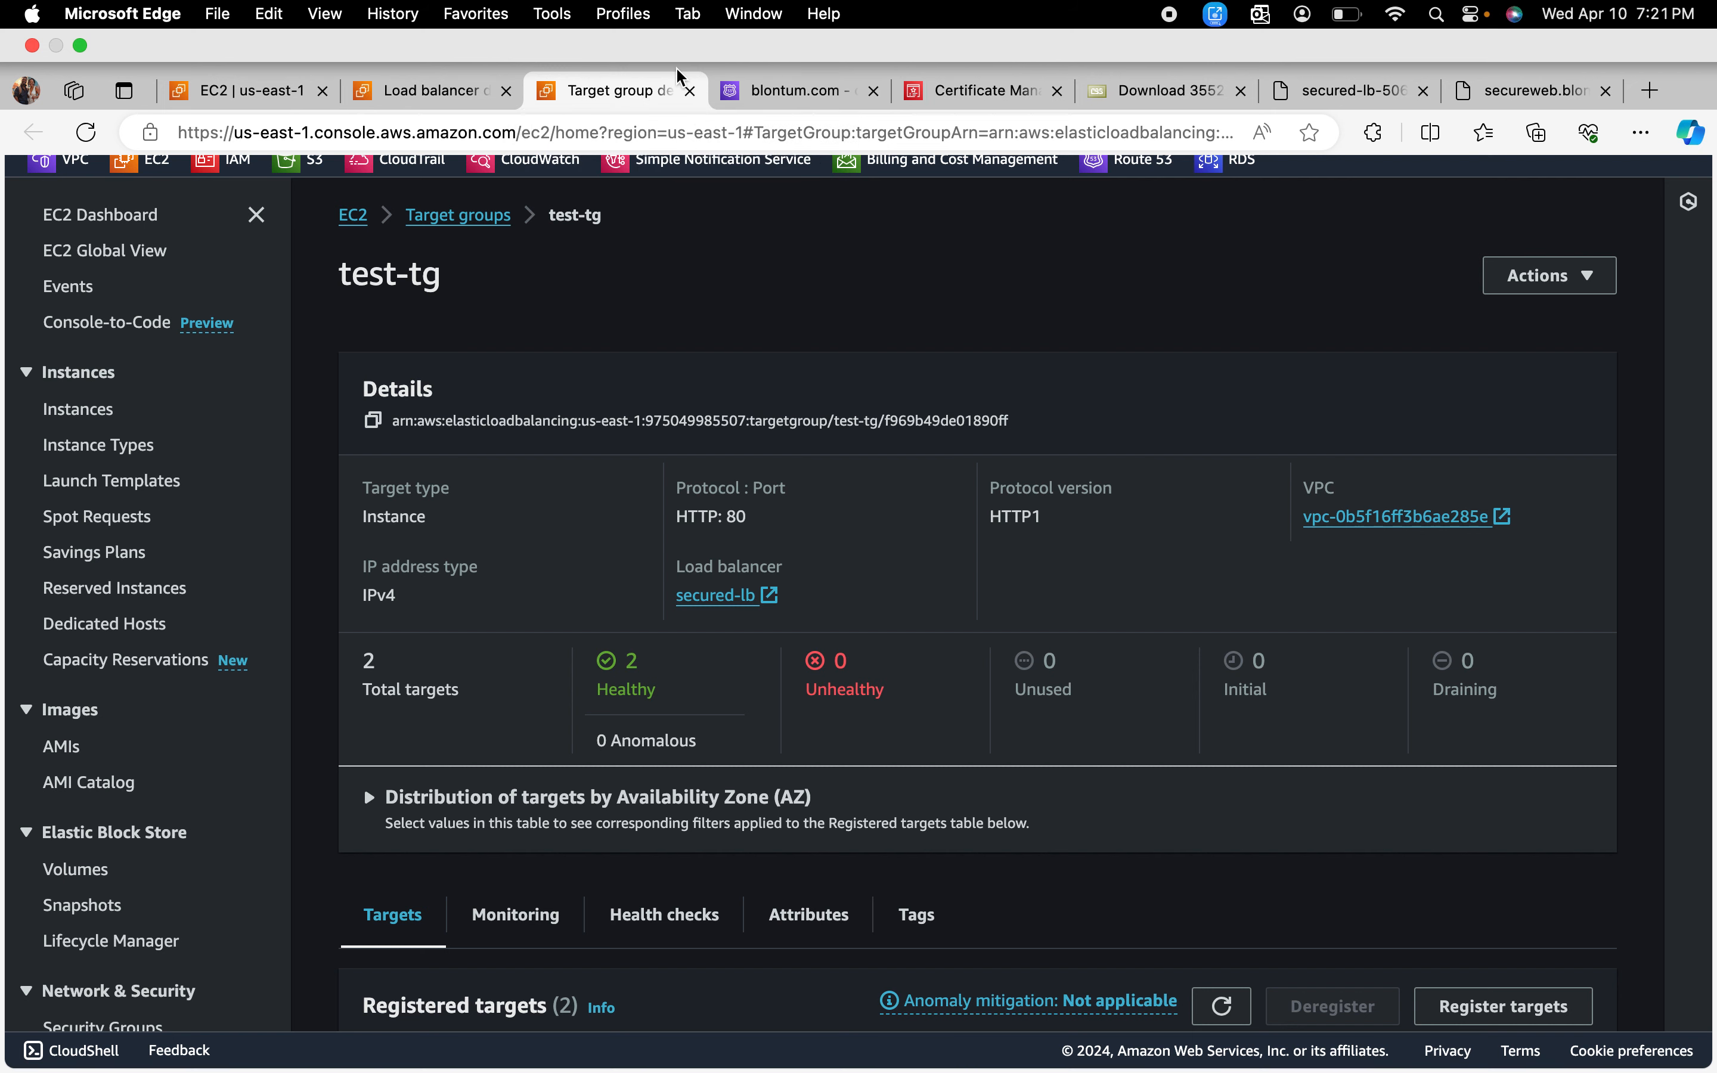
pyautogui.rightClick(613, 93)
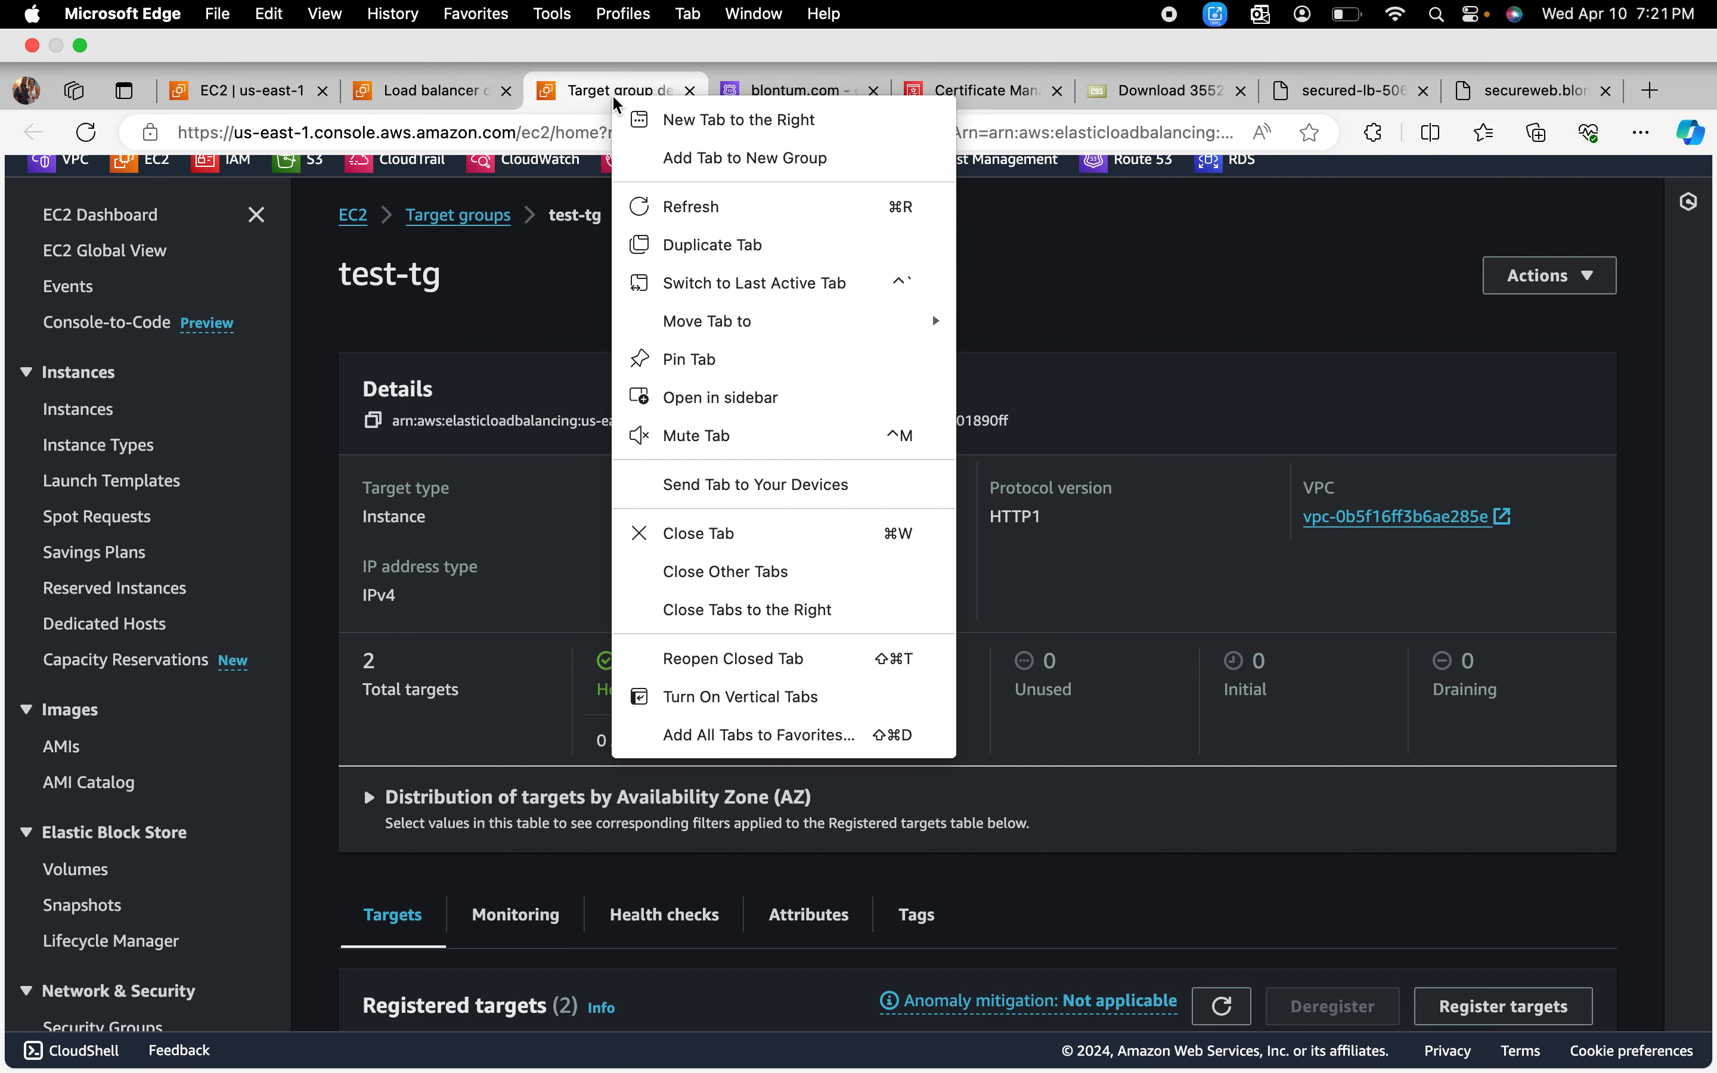
pyautogui.click(711, 243)
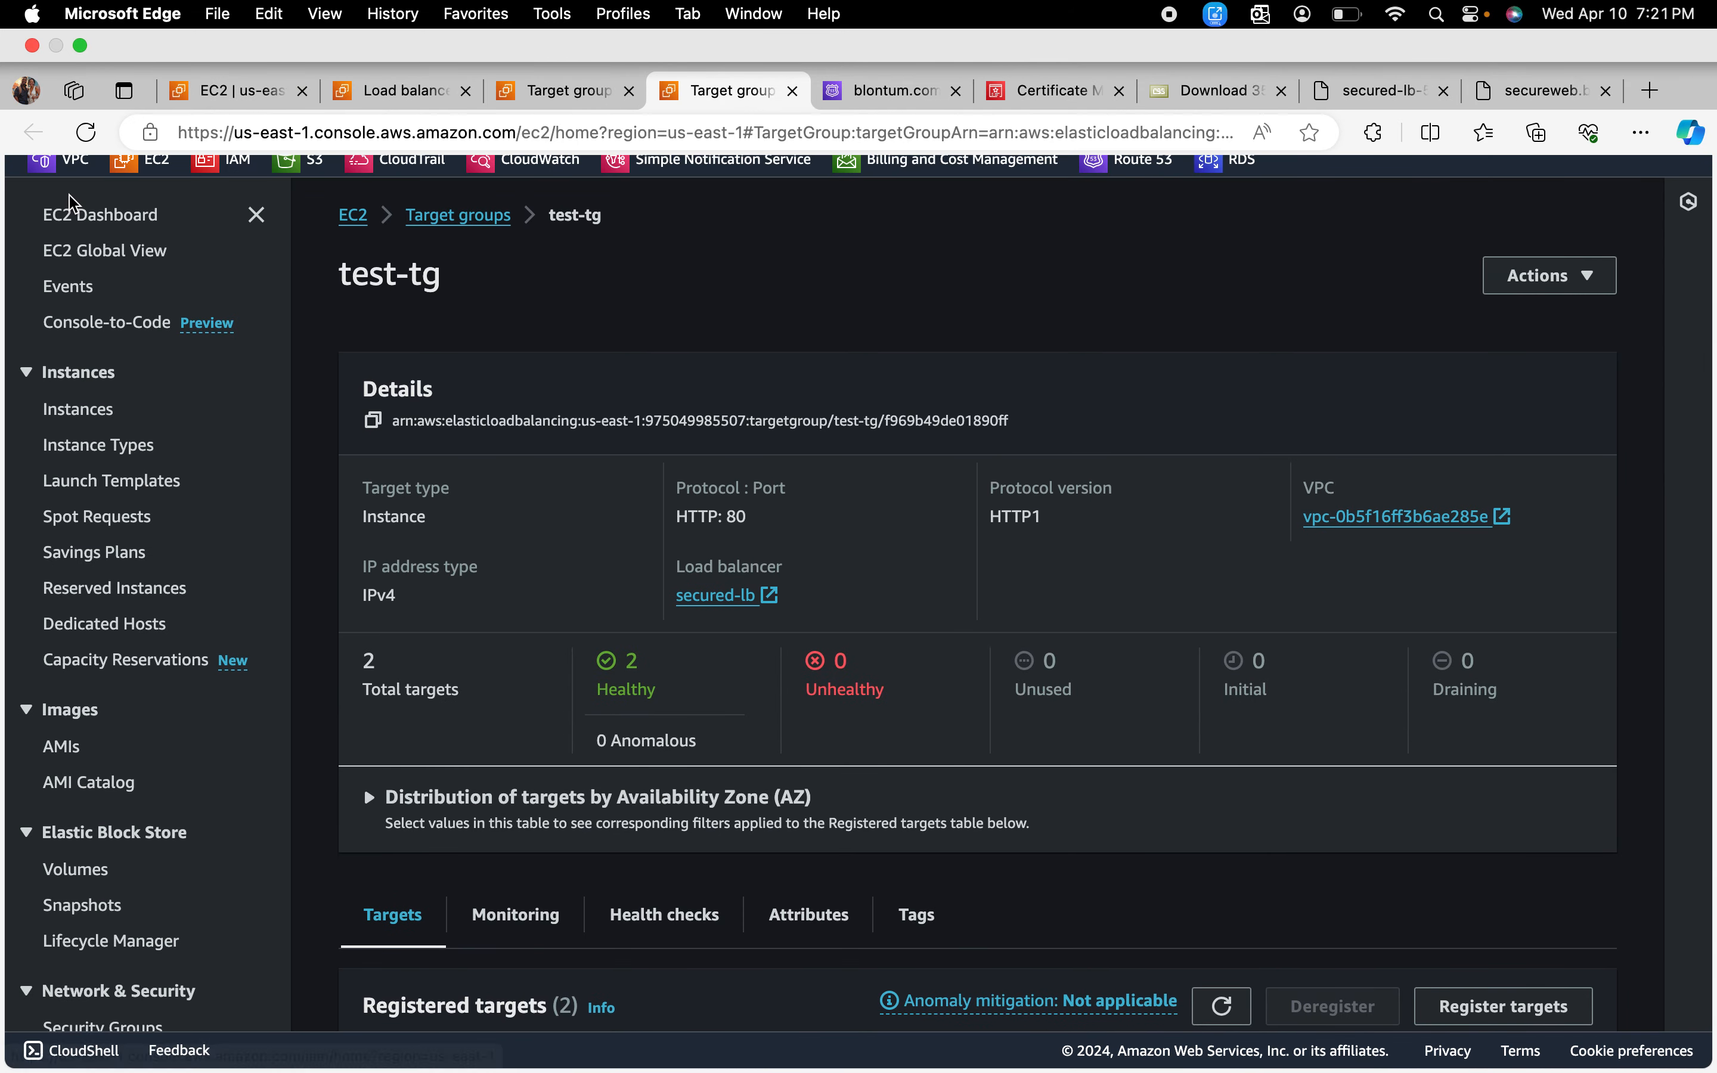
pyautogui.click(74, 159)
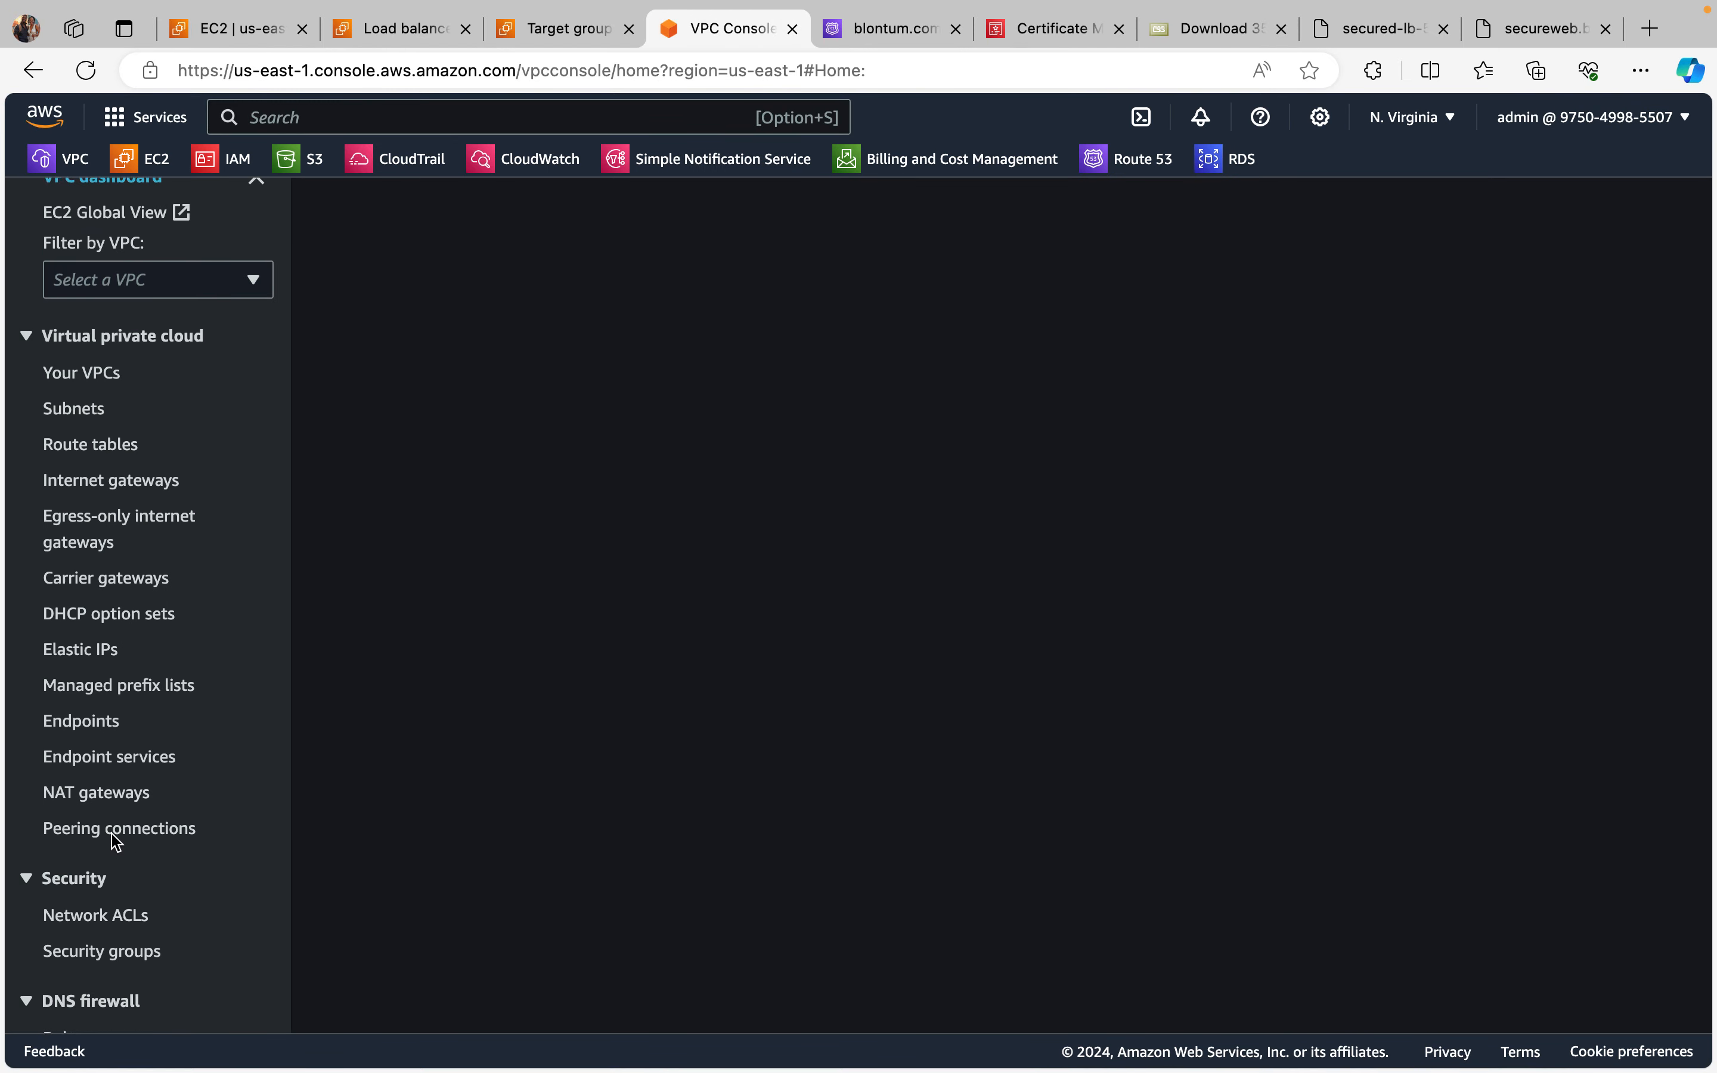
# Step: Open the Security groups list in the VPC console
pyautogui.scroll(-7, 111, 842)
pyautogui.scroll(-15, 107, 693)
pyautogui.scroll(5, 100, 787)
pyautogui.scroll(6, 100, 787)
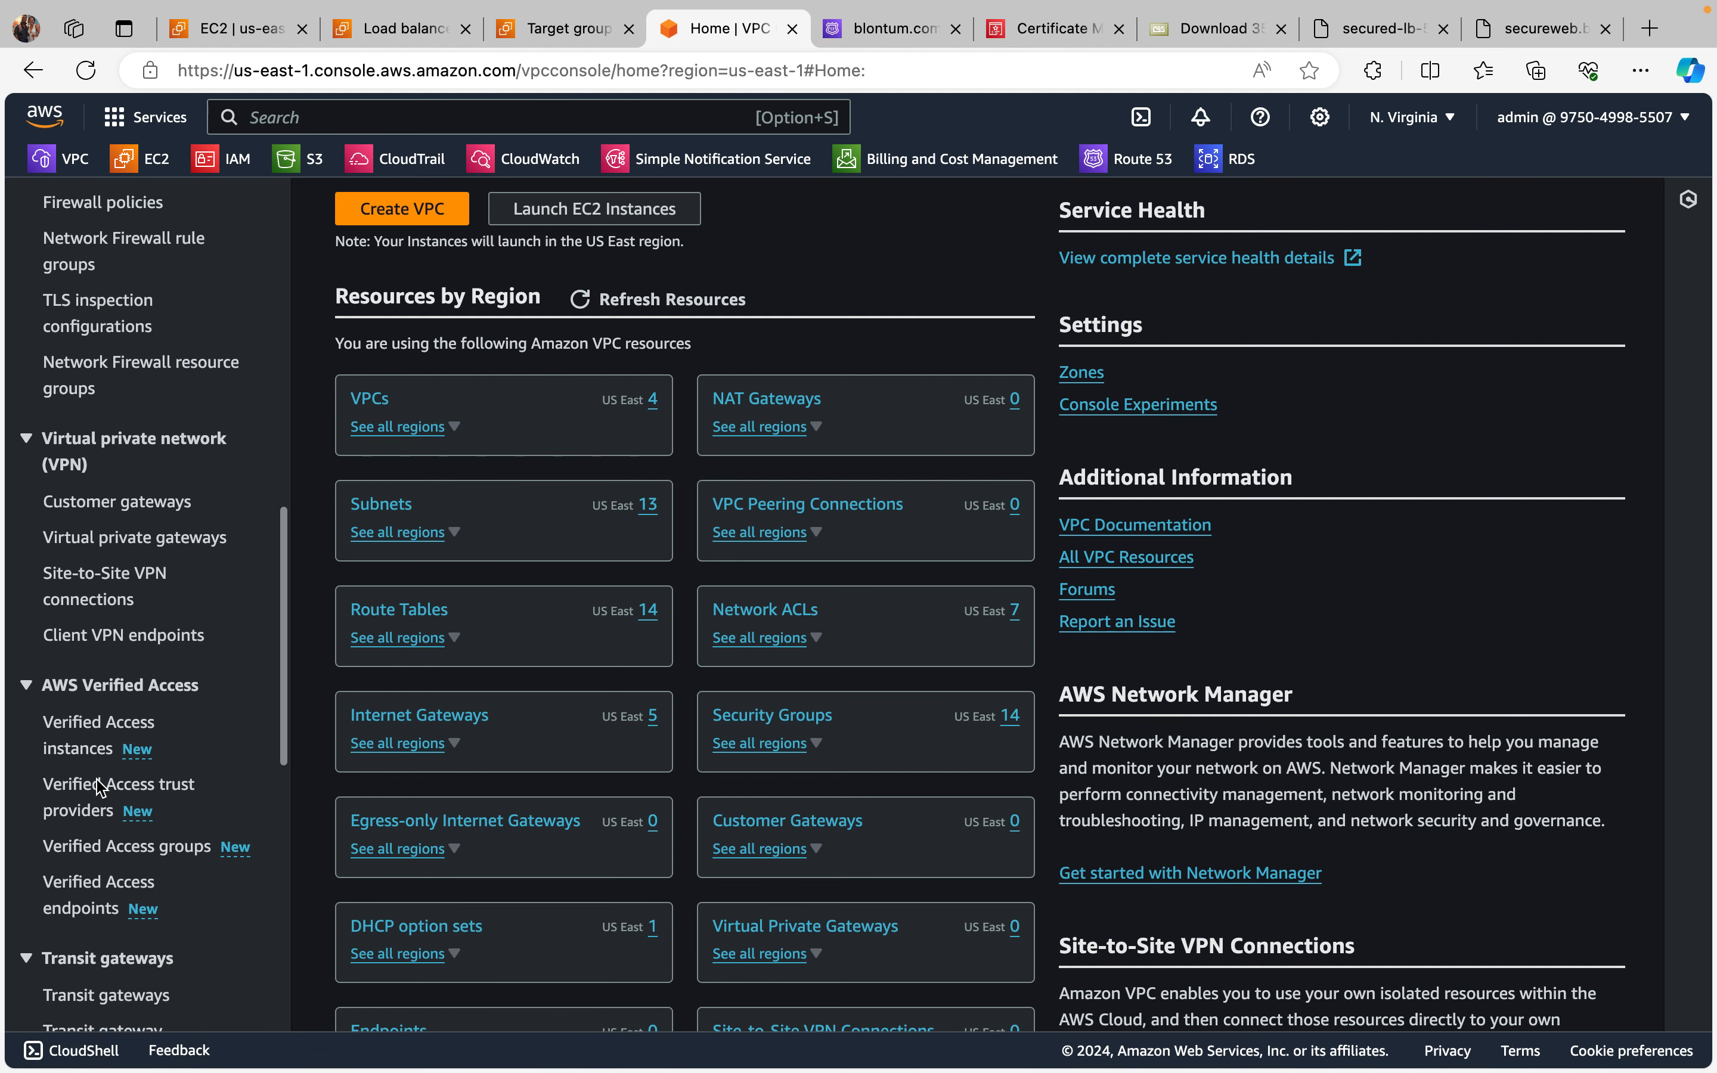
pyautogui.scroll(8, 99, 788)
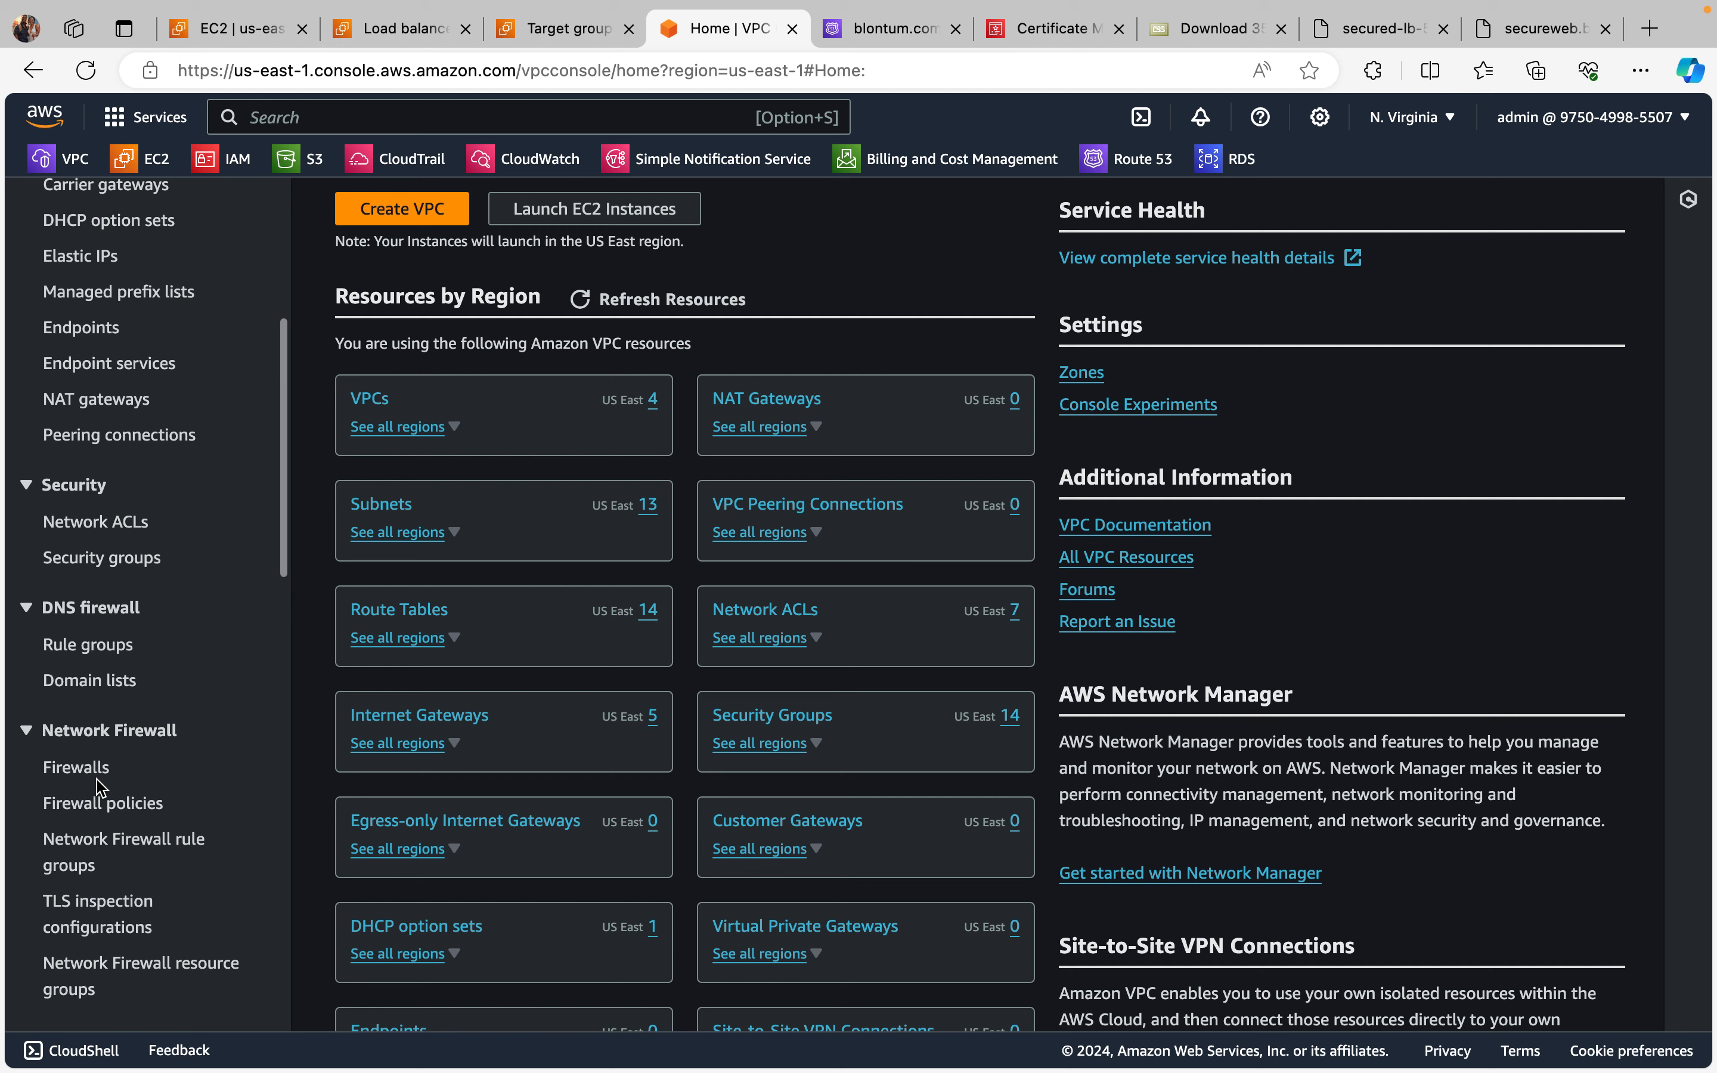
pyautogui.scroll(-1, 99, 787)
pyautogui.click(78, 532)
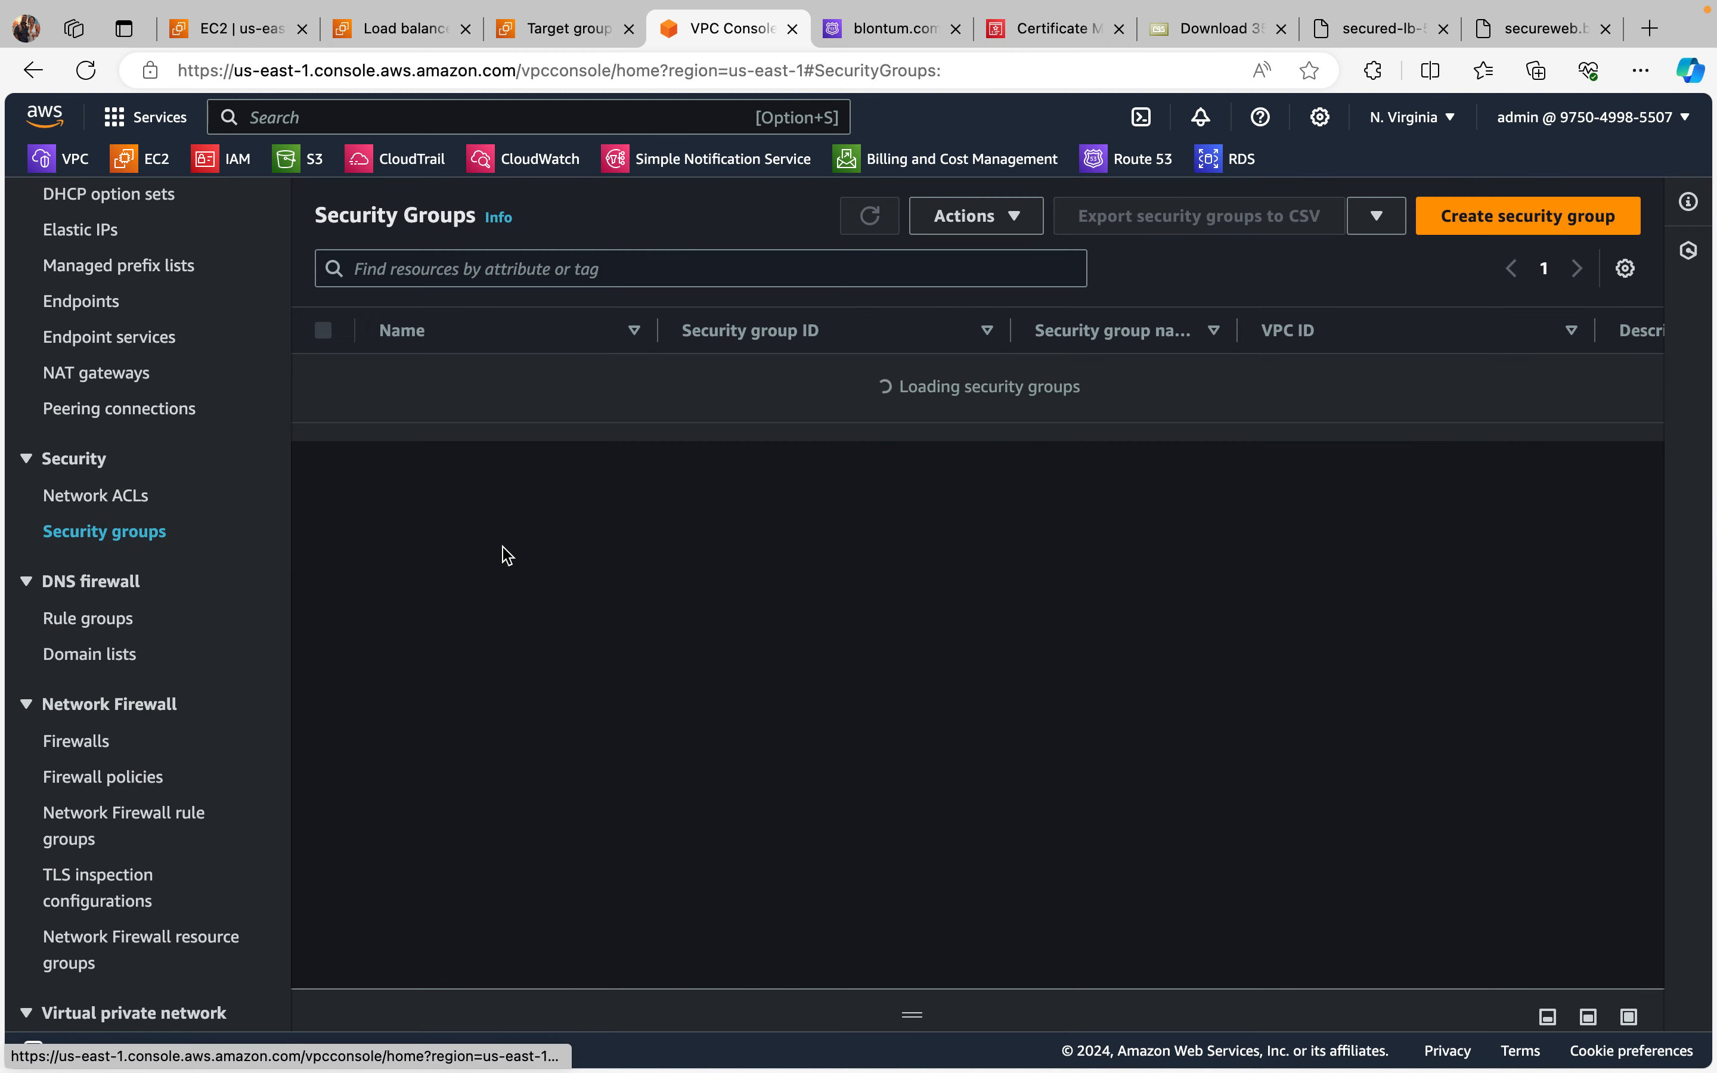
# Step: Open the my-app-load-bal-sg security group and start editing its inbound rules
pyautogui.scroll(-1, 691, 712)
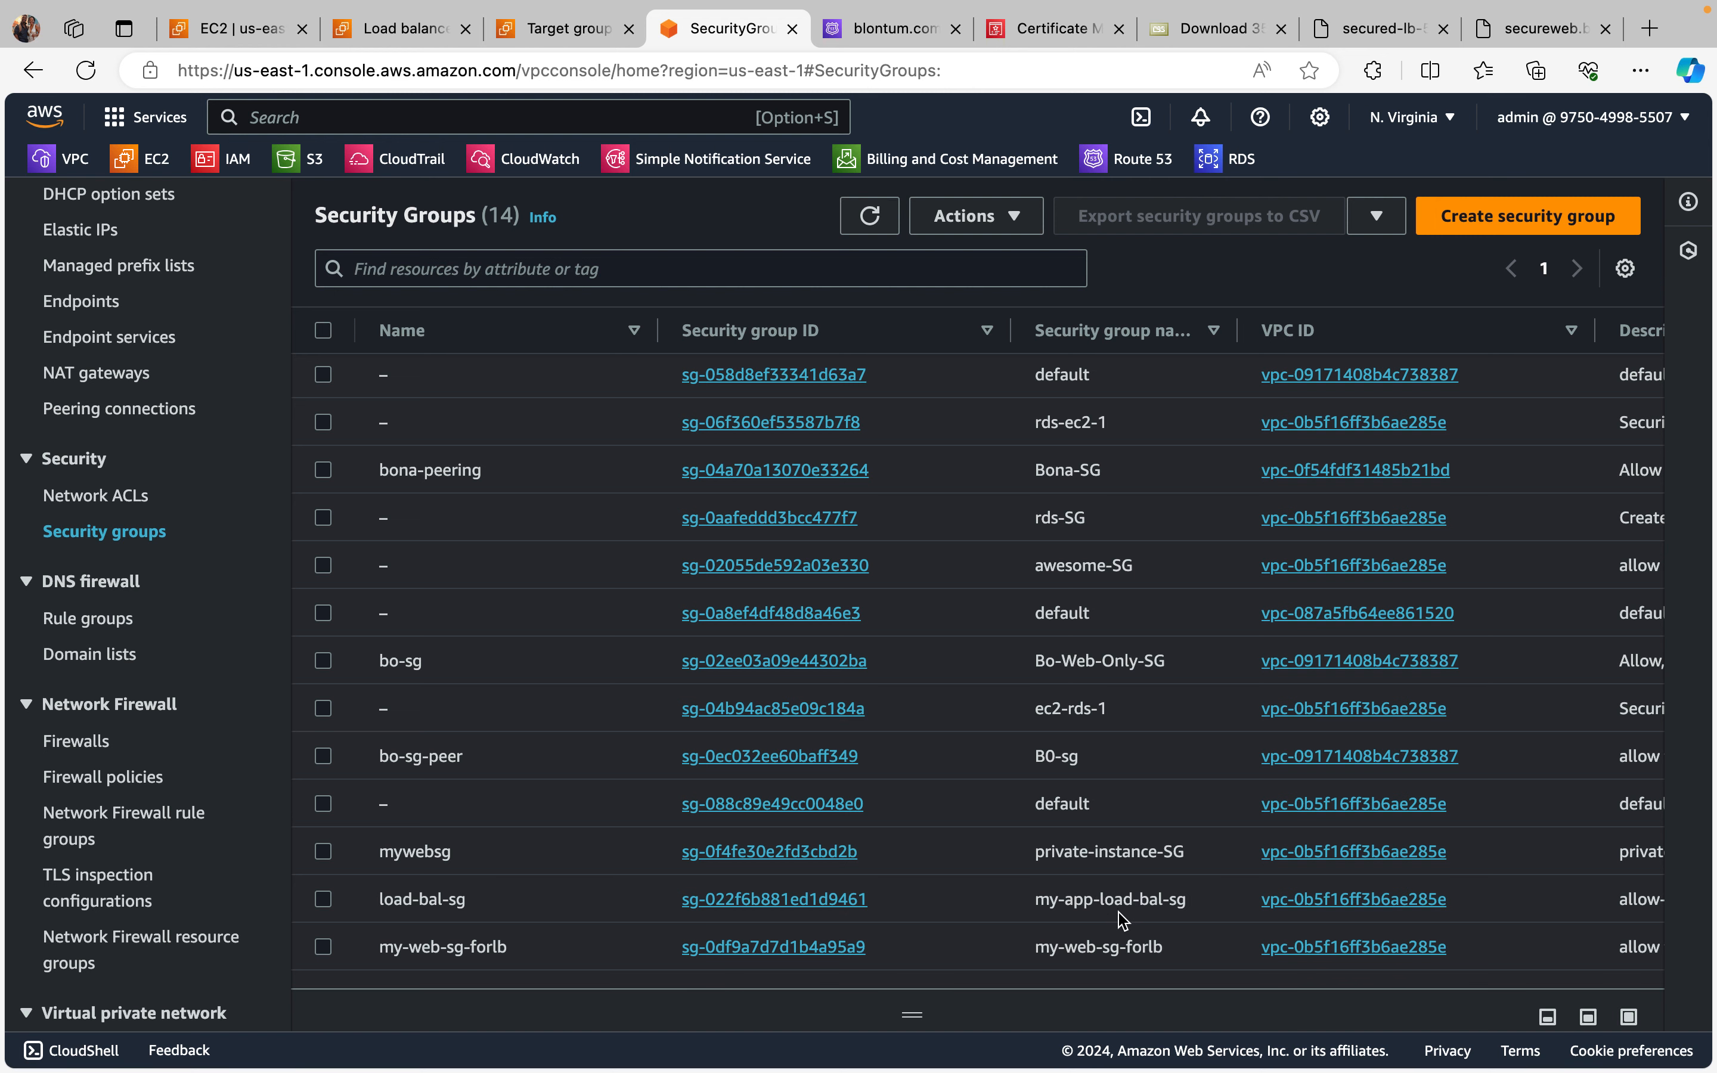
pyautogui.click(843, 902)
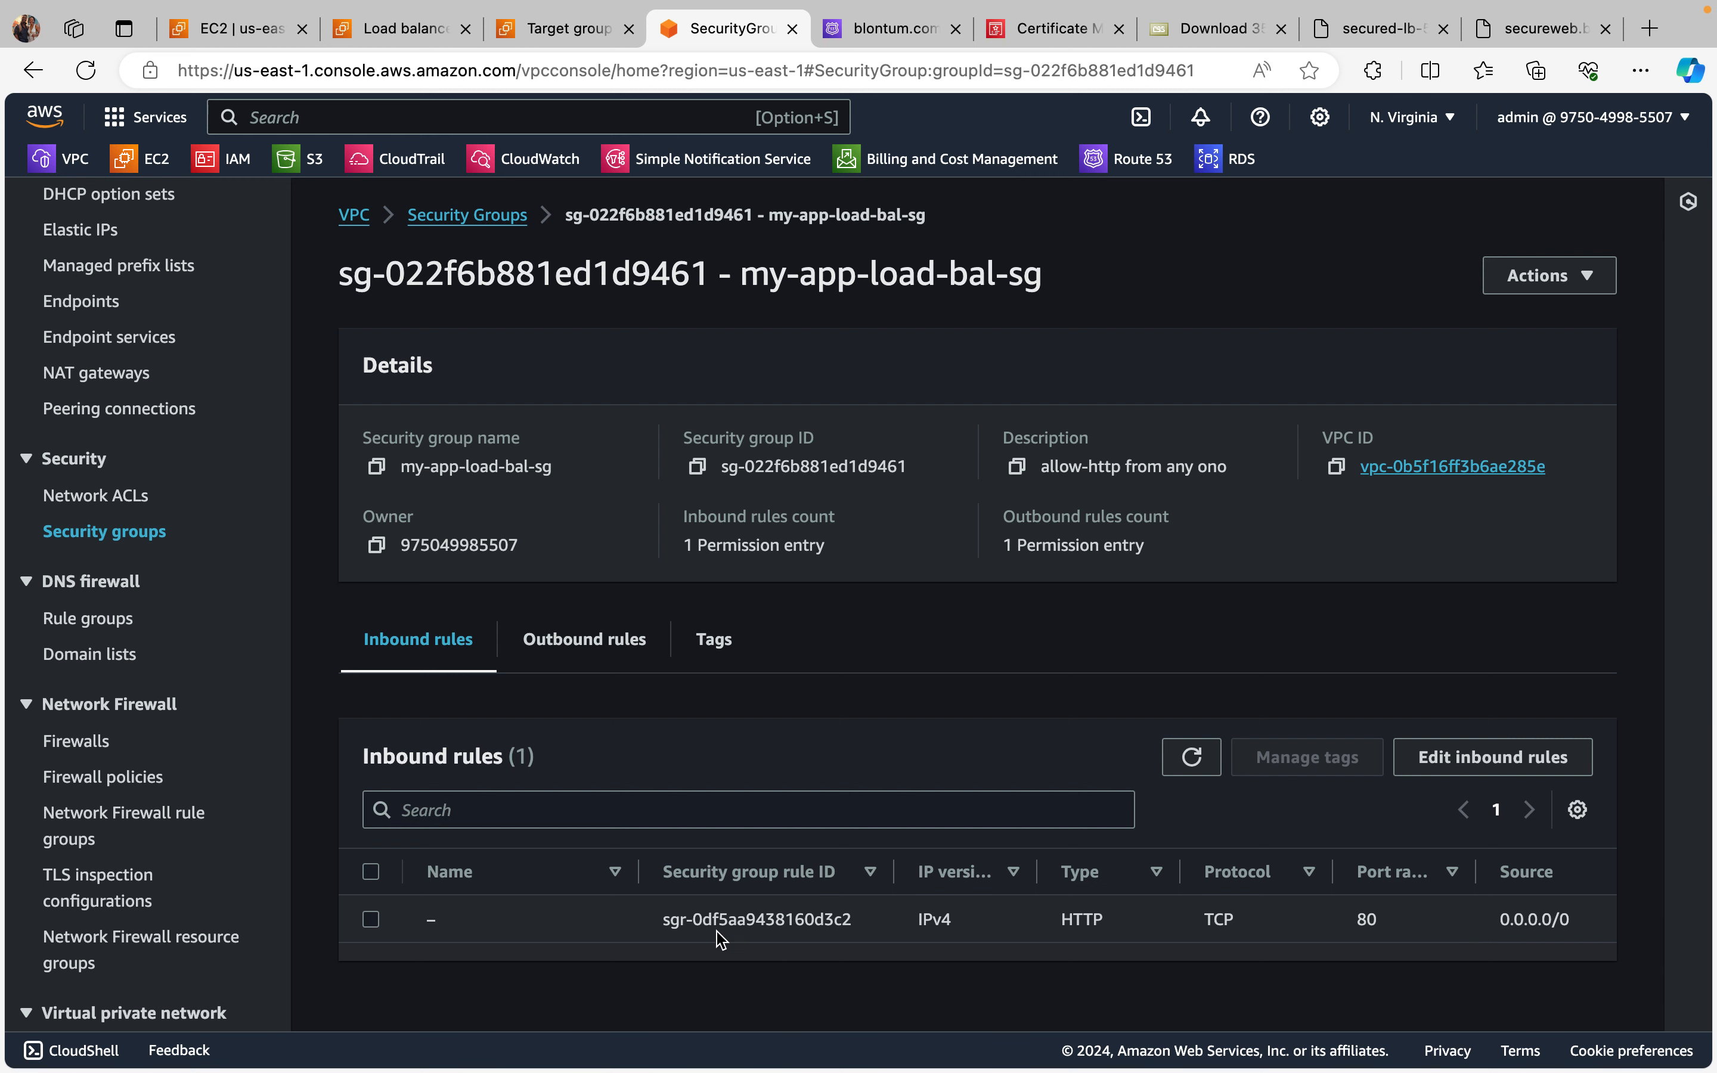
pyautogui.click(1482, 757)
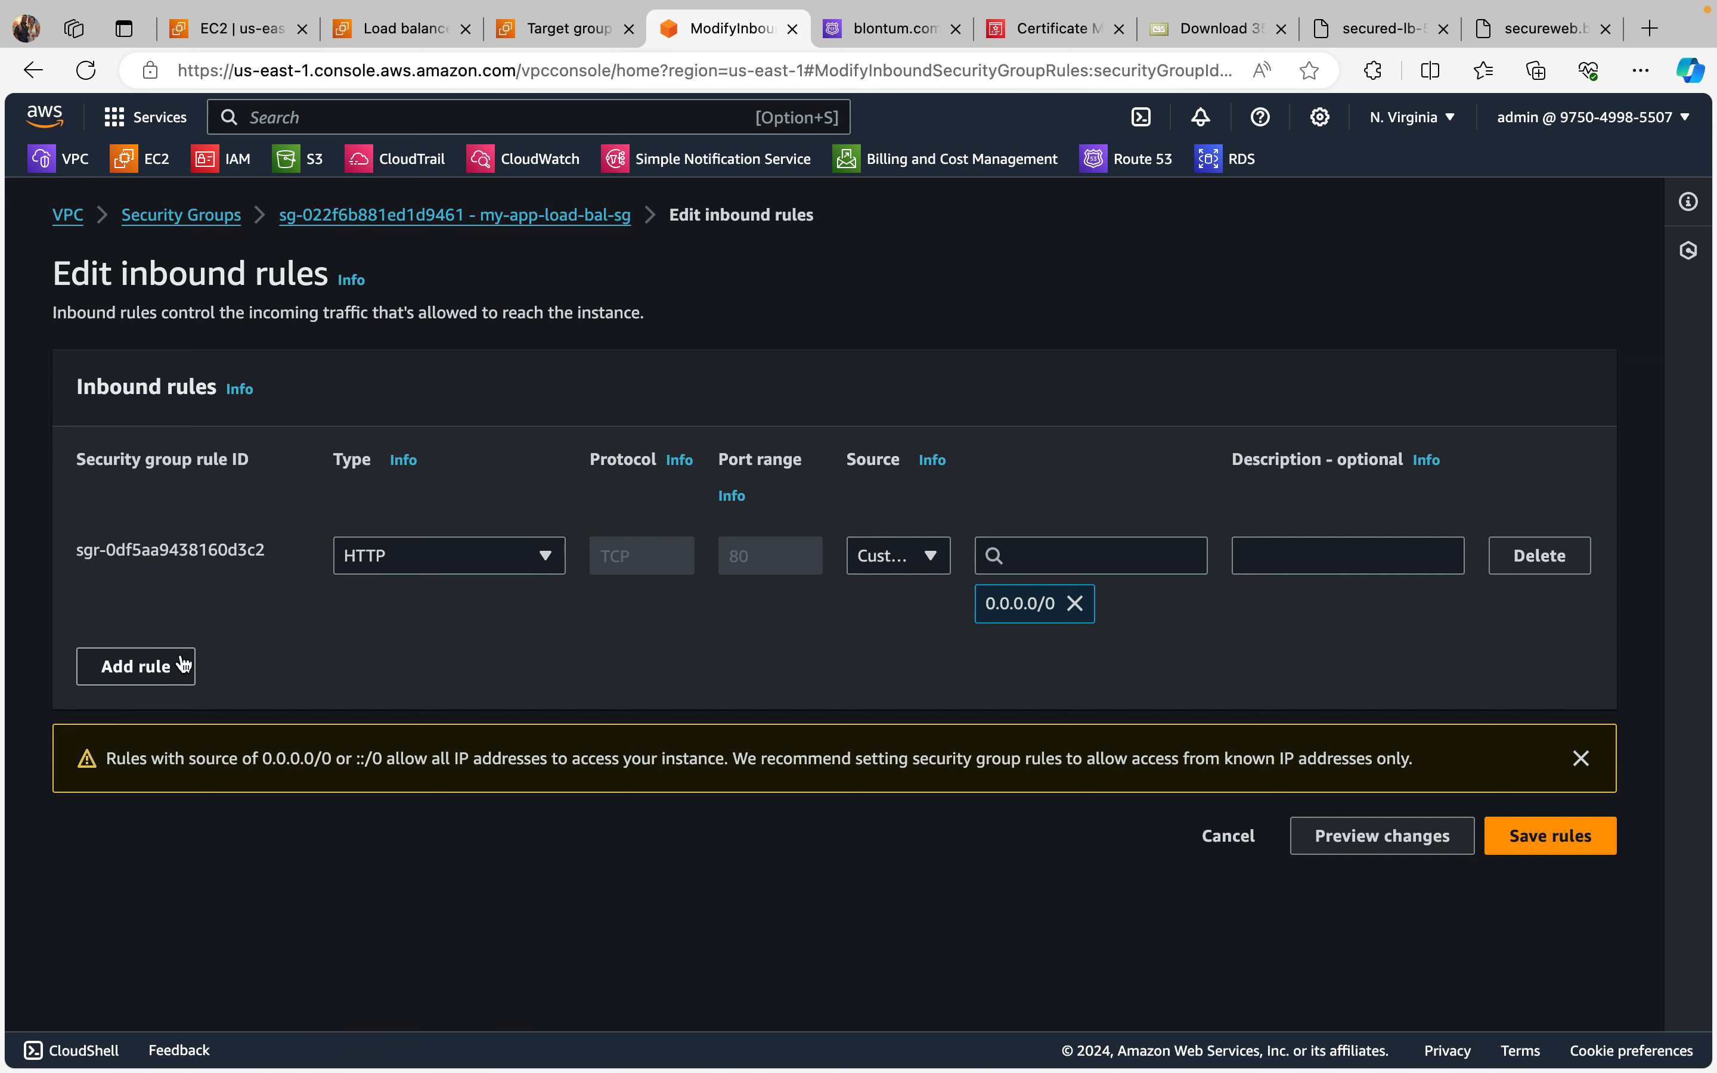
# Step: Add an HTTPS inbound rule with source Anywhere-IPv4, save the rules and review the updated list
pyautogui.click(156, 667)
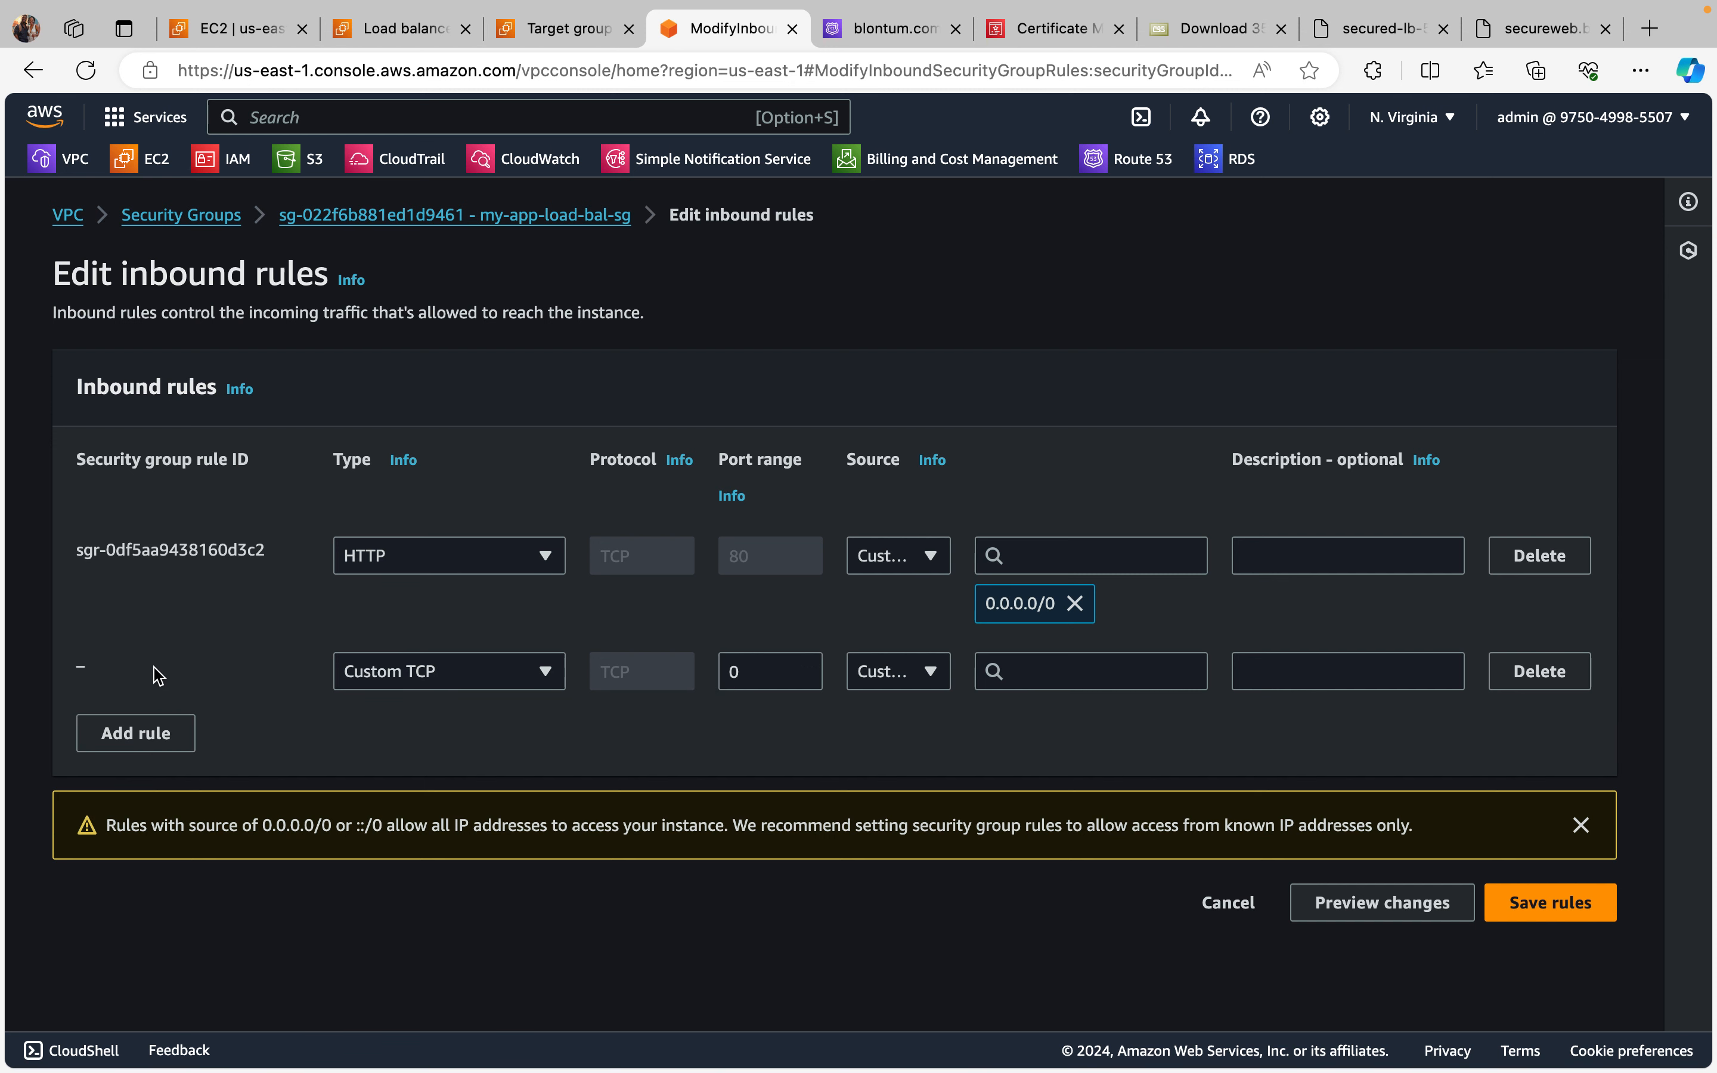
pyautogui.click(562, 671)
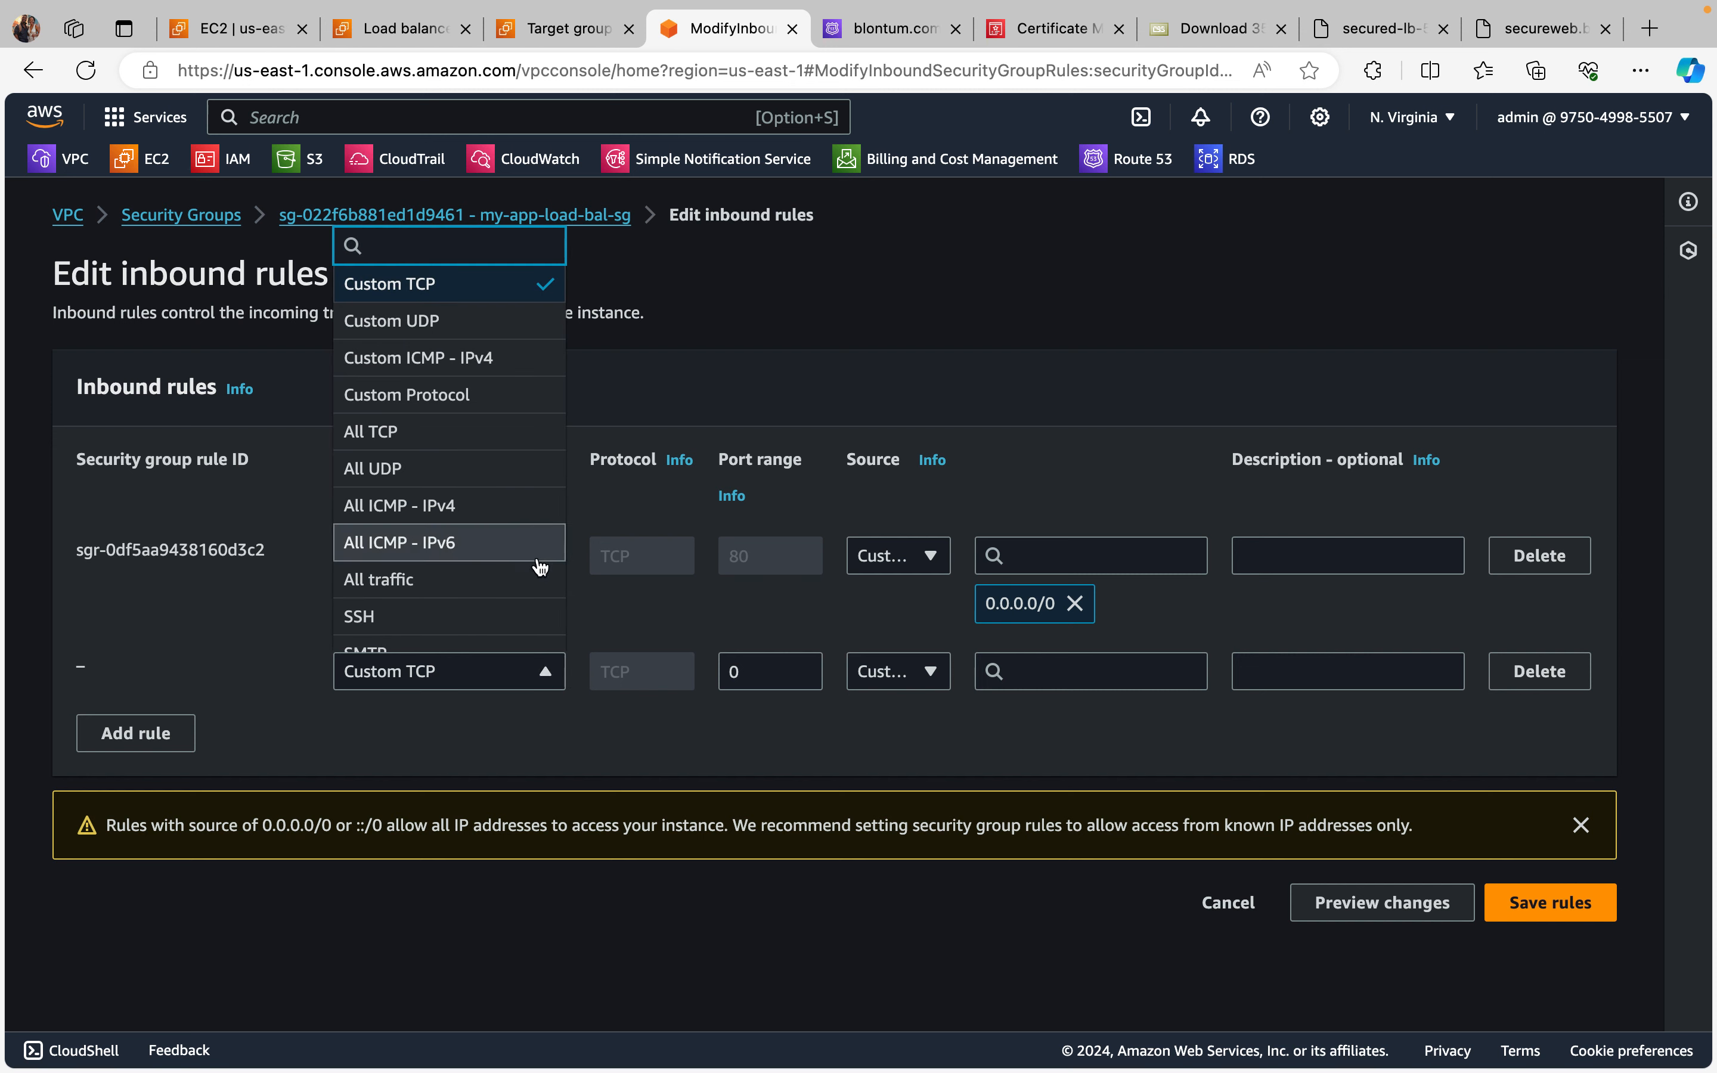
pyautogui.write('htt')
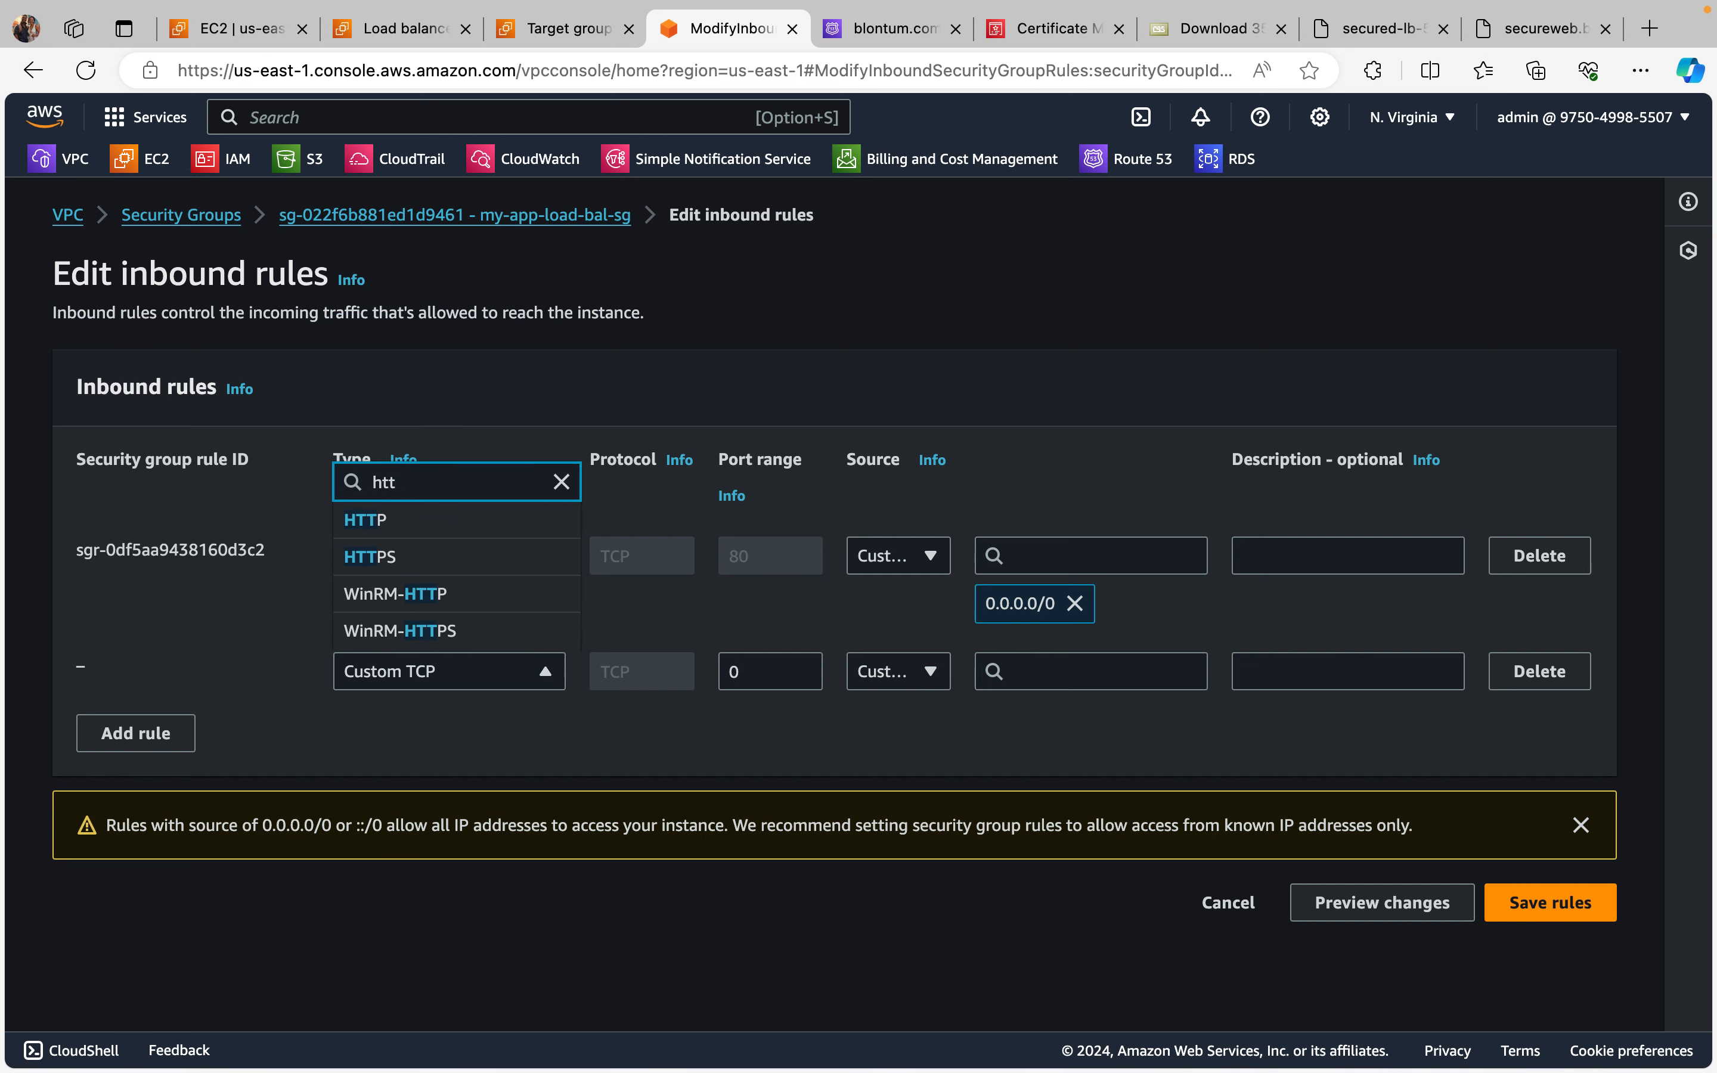
pyautogui.click(490, 556)
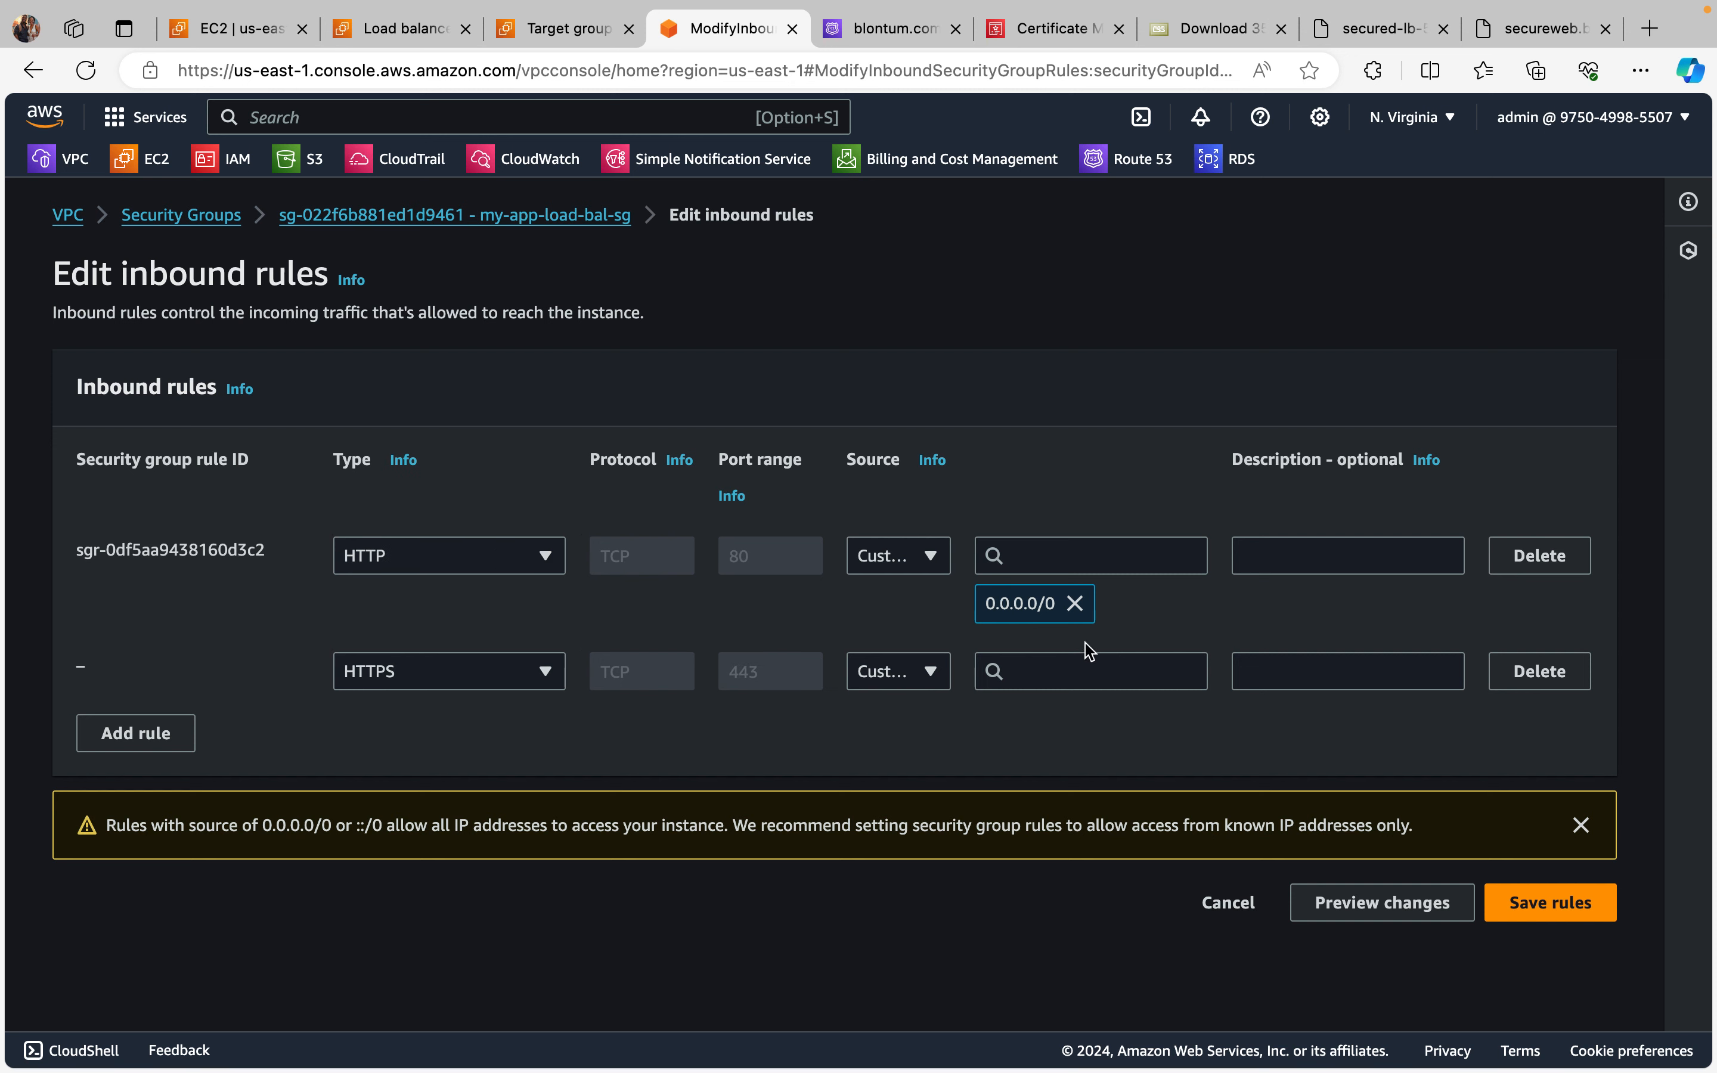
pyautogui.click(930, 671)
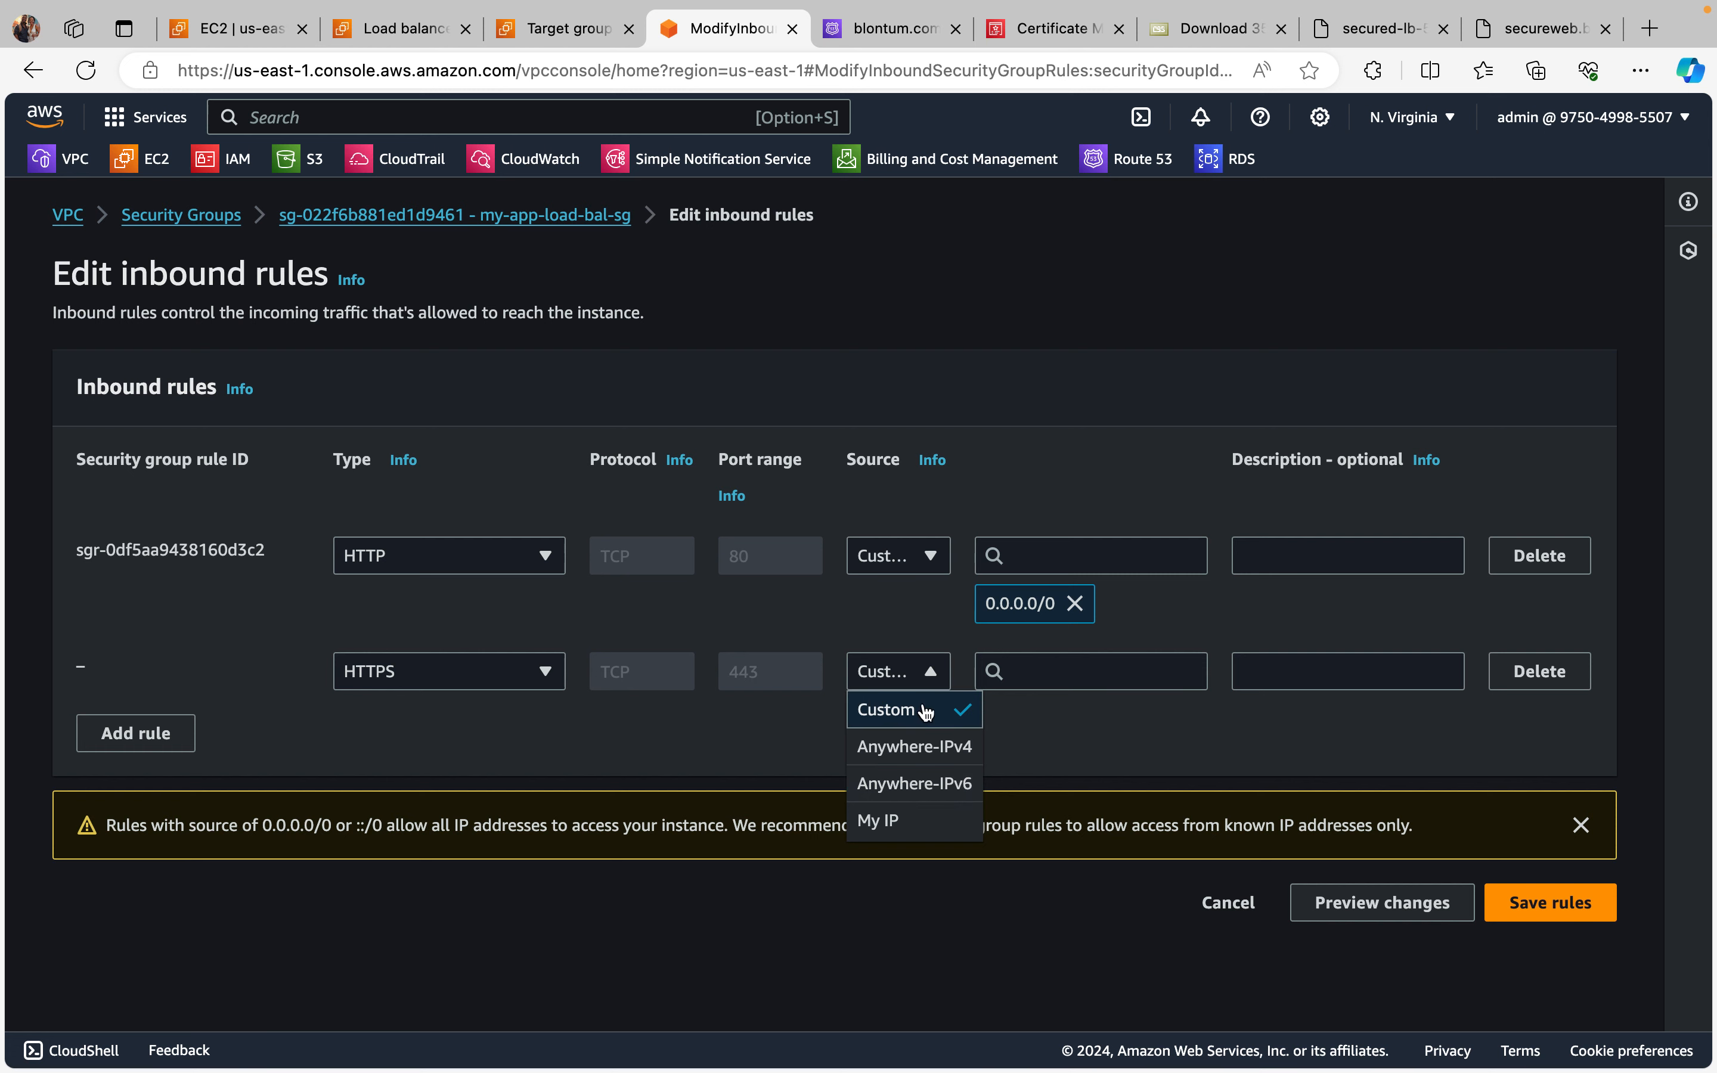
pyautogui.click(1019, 671)
pyautogui.click(1051, 751)
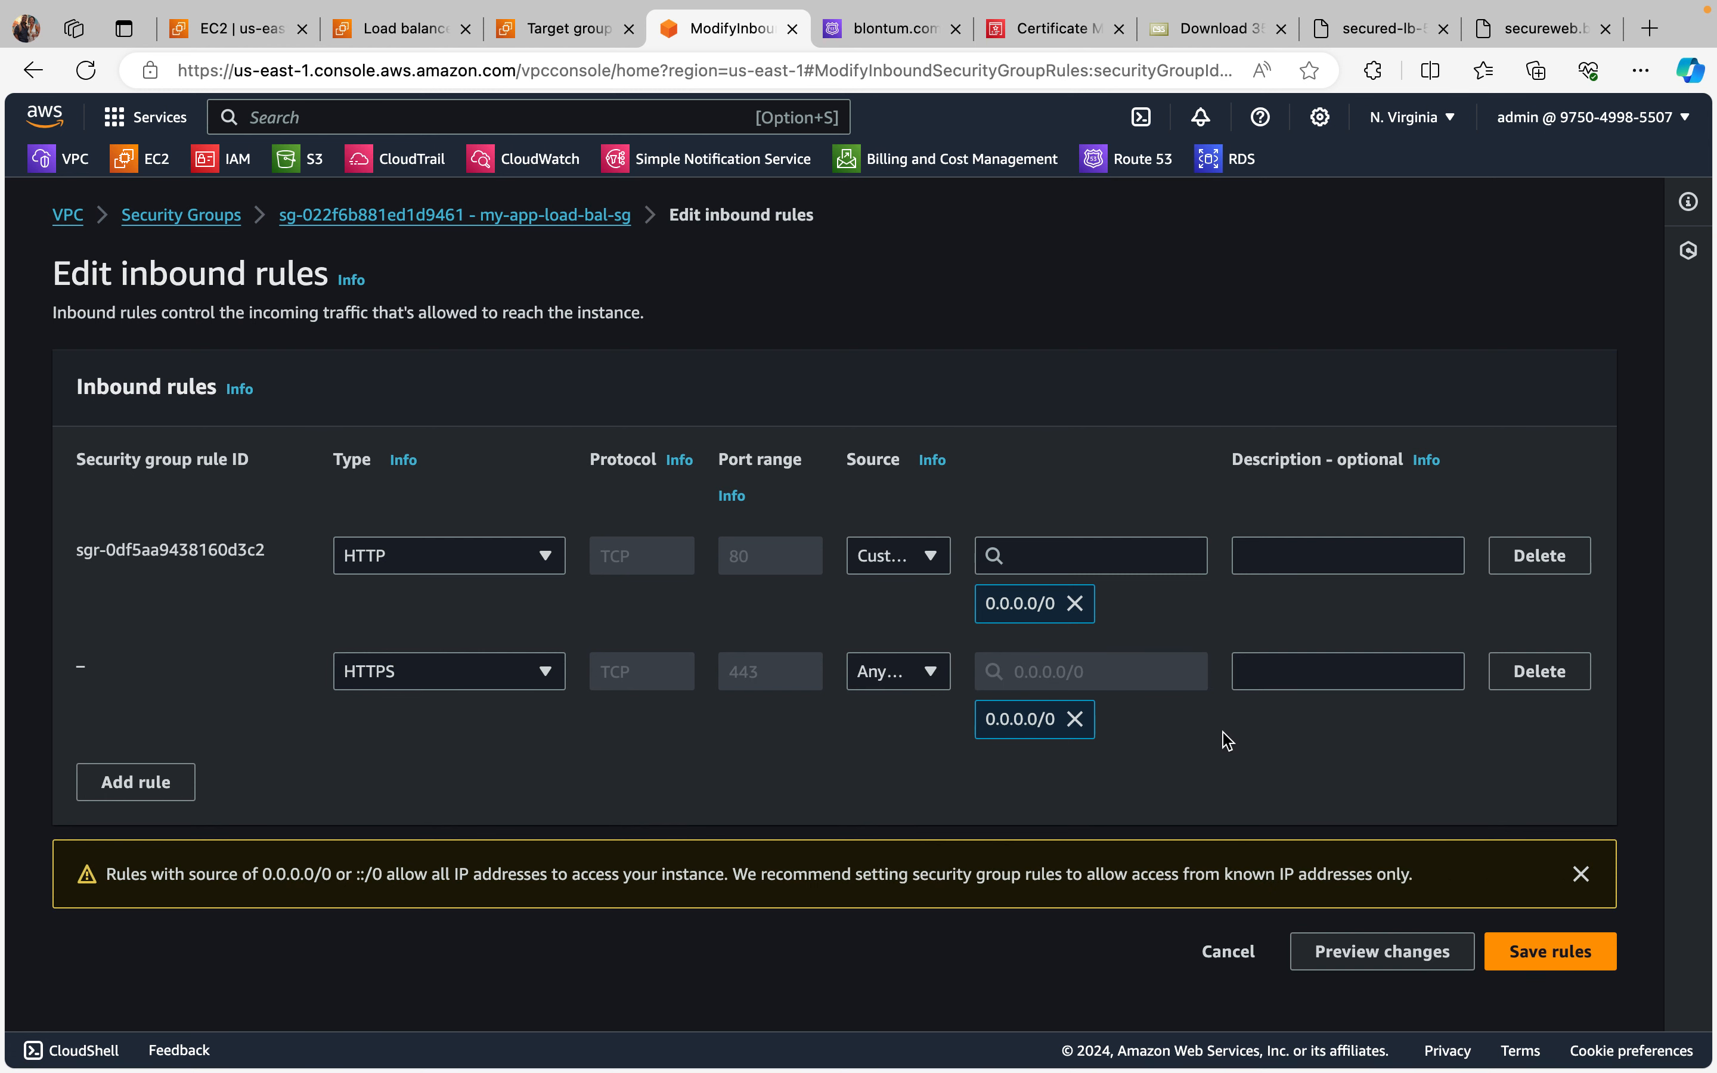
pyautogui.click(1558, 947)
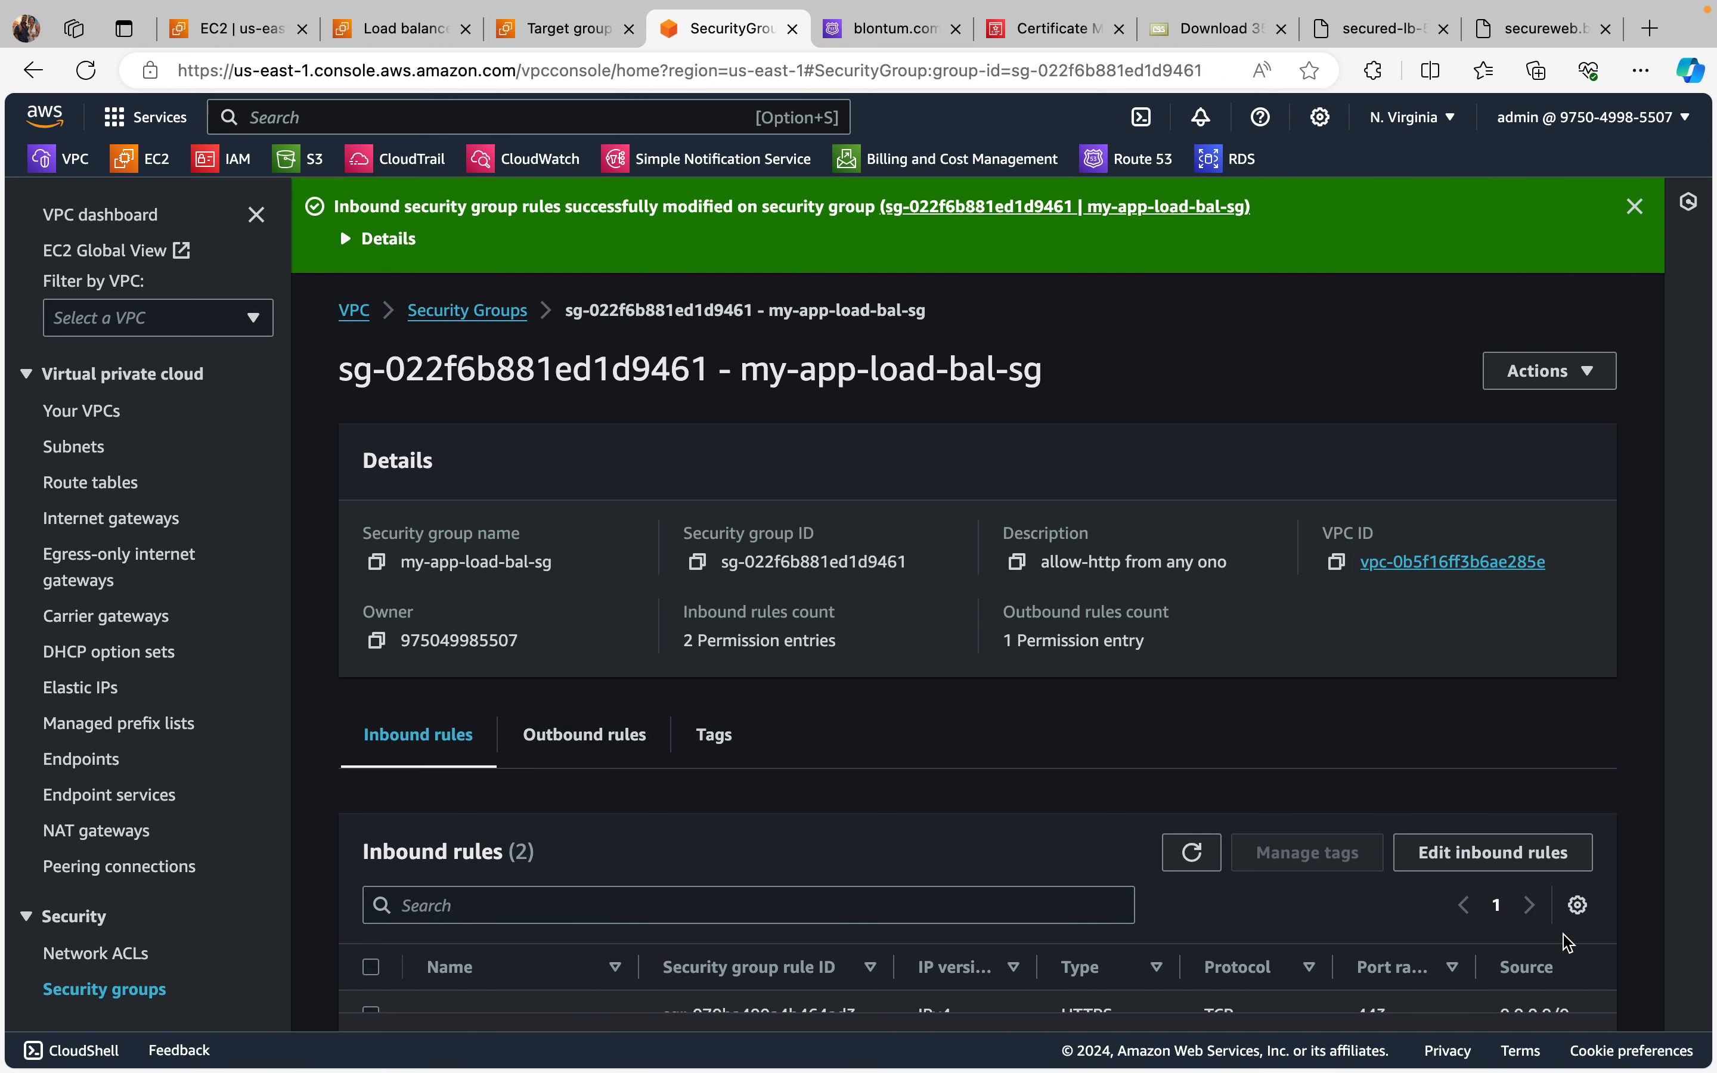
pyautogui.scroll(-3, 1490, 887)
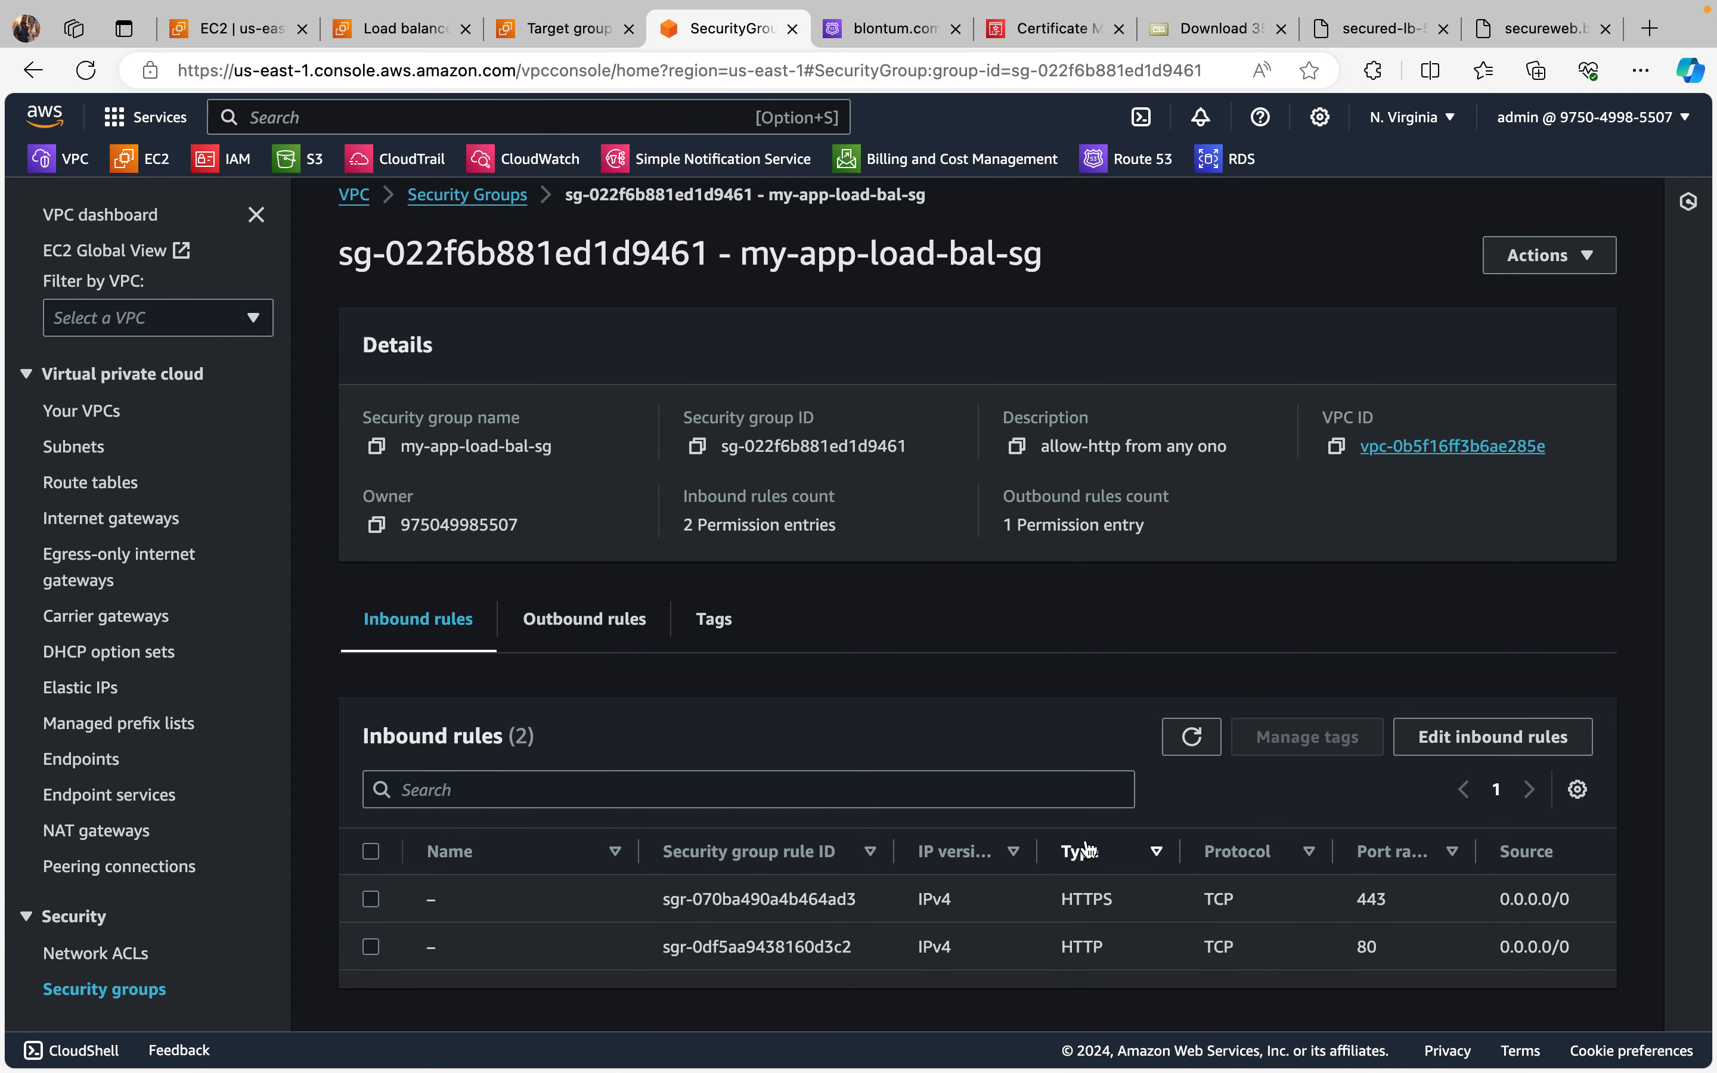
pyautogui.scroll(-1, 1086, 848)
pyautogui.scroll(1, 1086, 852)
# Step: Return to the secured-lb load balancer details and refresh its listeners to recheck HTTPS:443
pyautogui.click(568, 29)
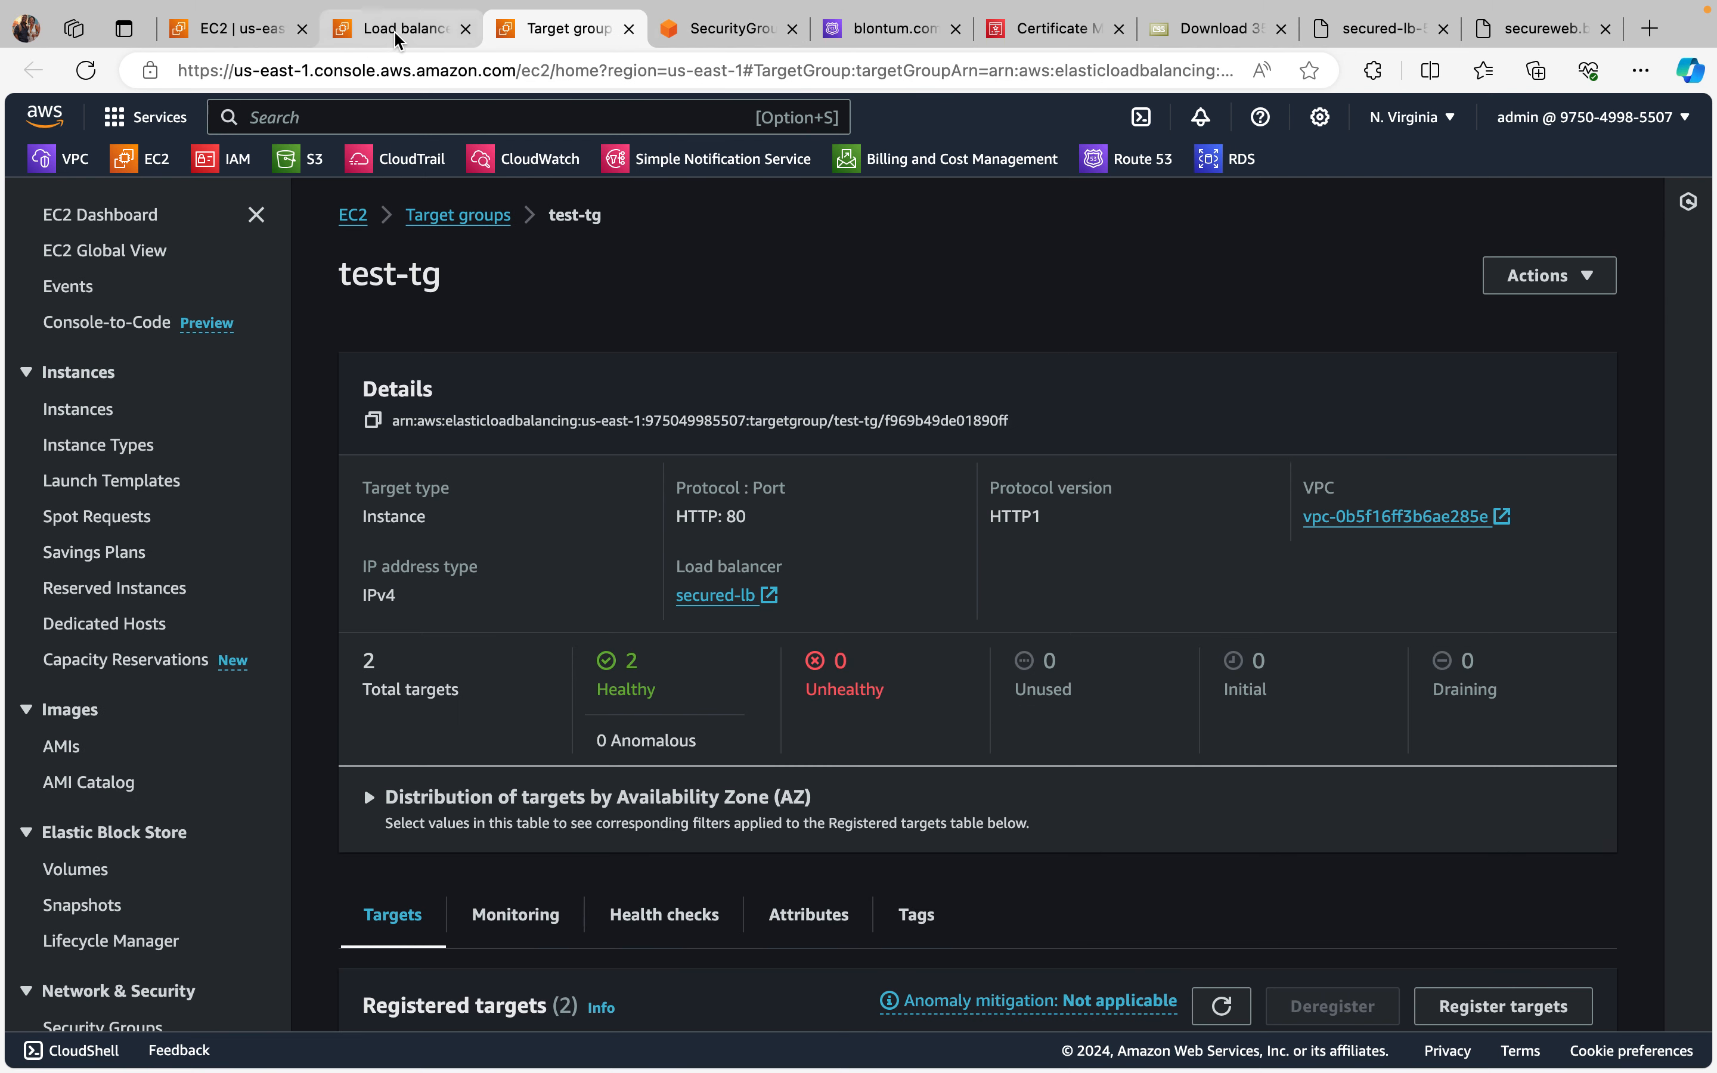
pyautogui.click(400, 29)
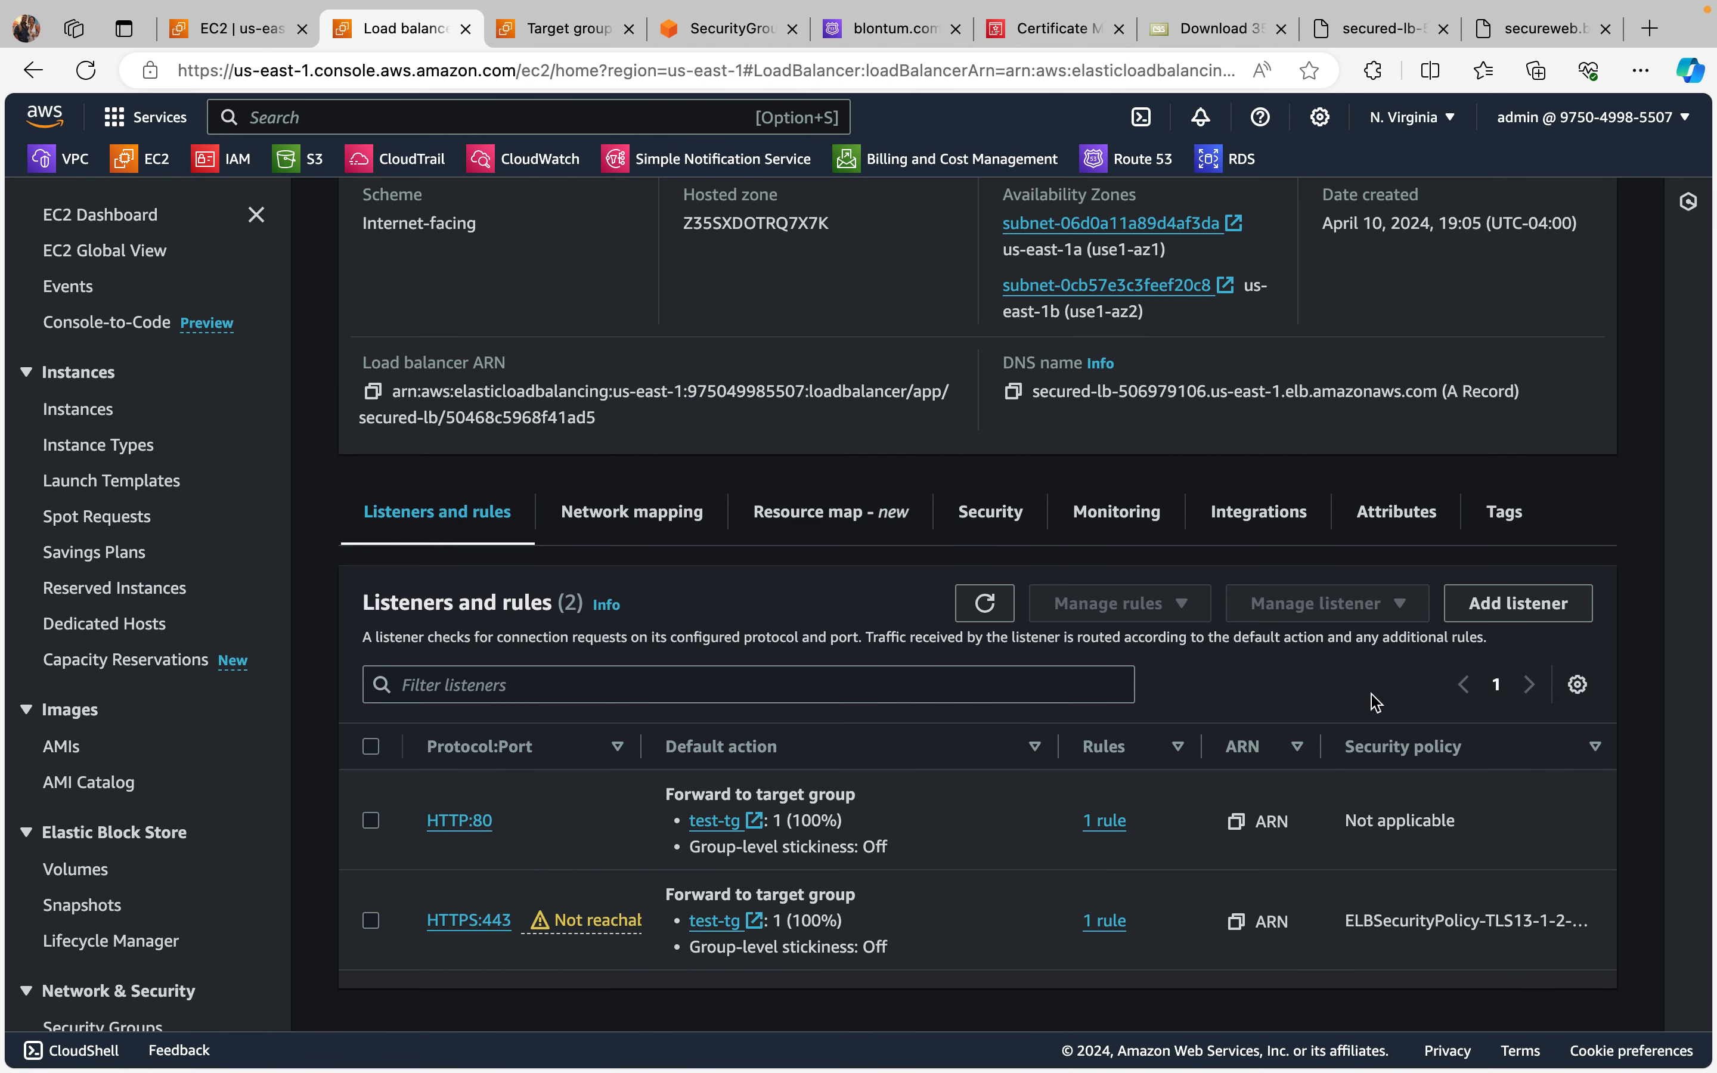
pyautogui.click(996, 617)
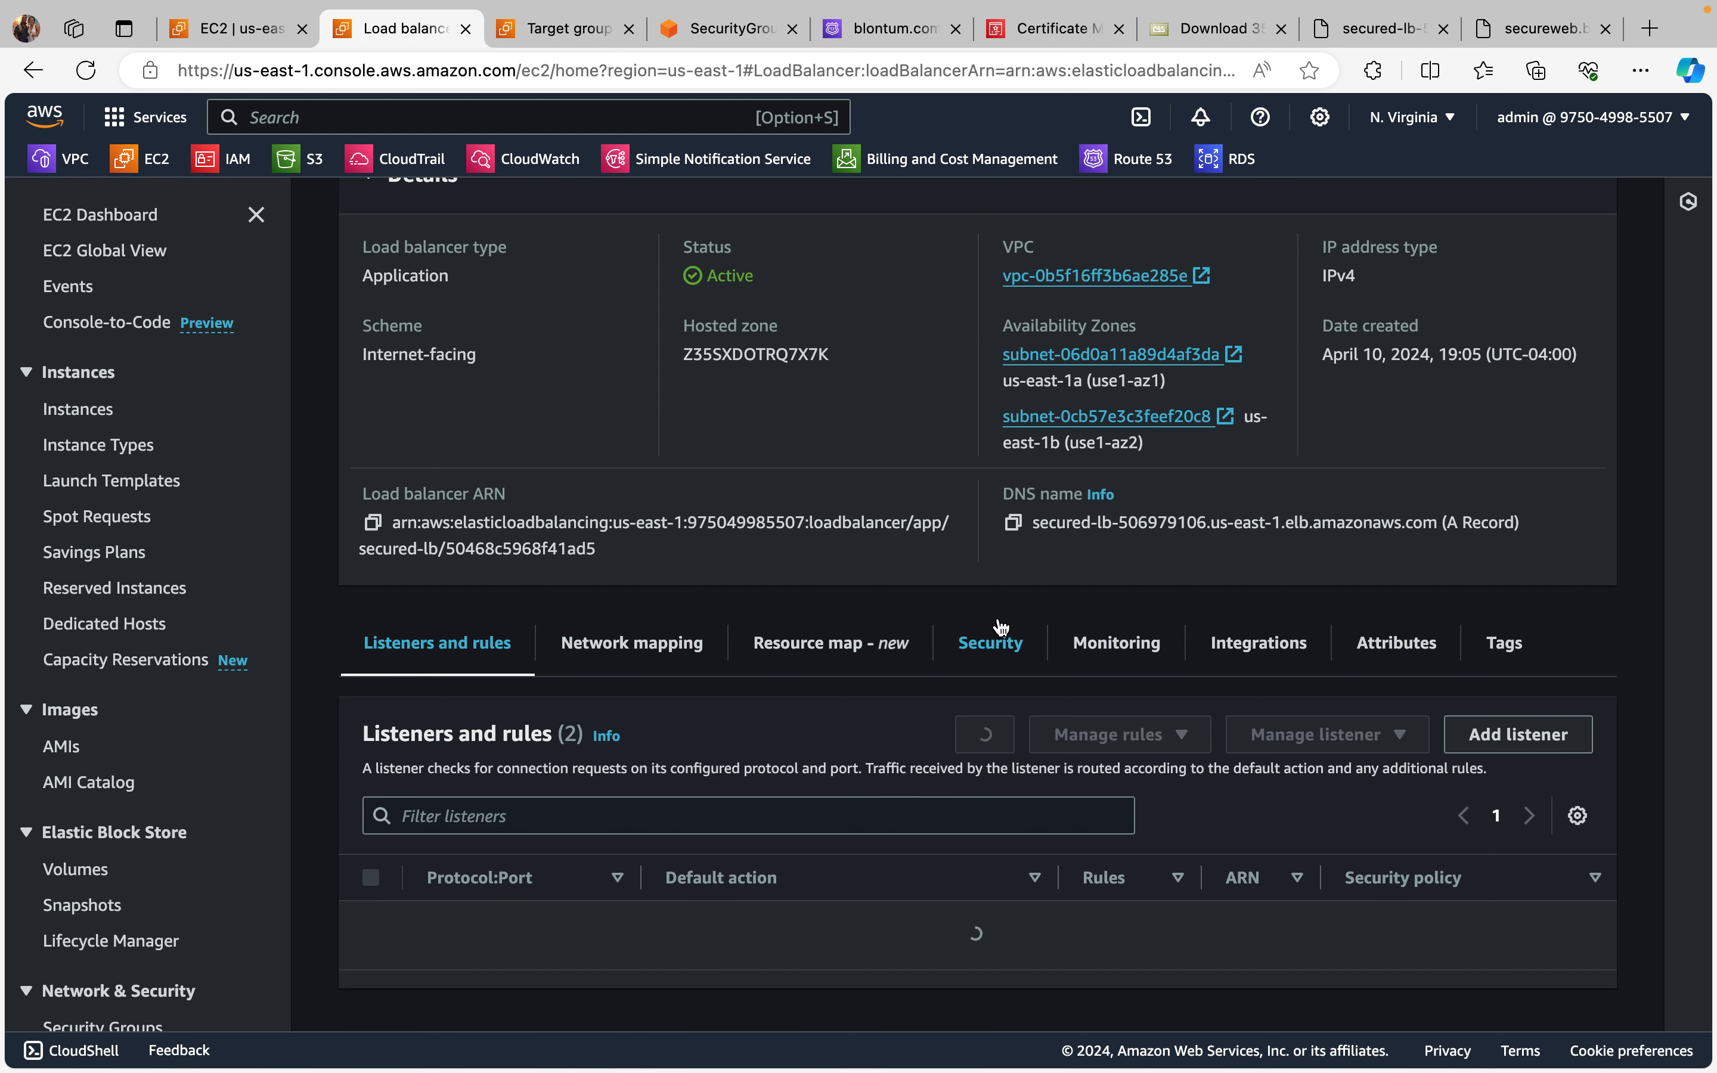
pyautogui.click(992, 608)
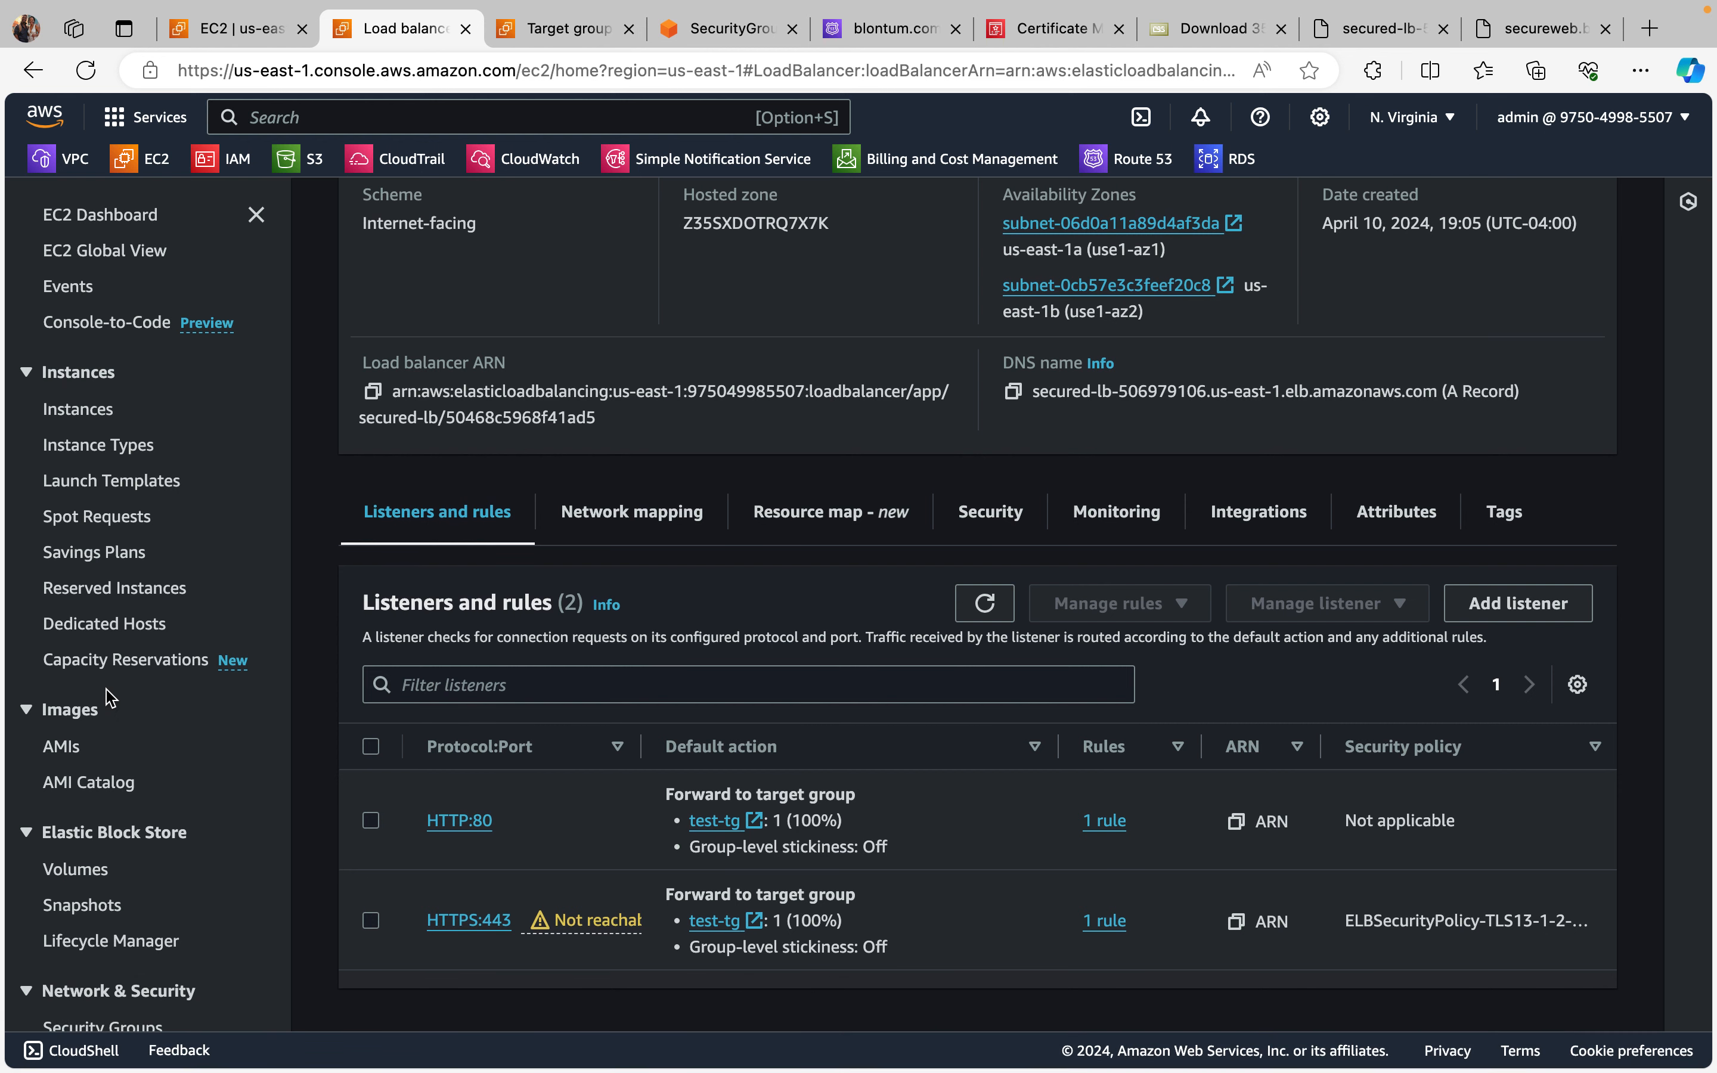
# Step: Go to the Load Balancers list, review secured-lb's details and refresh the list
pyautogui.scroll(-5, 109, 700)
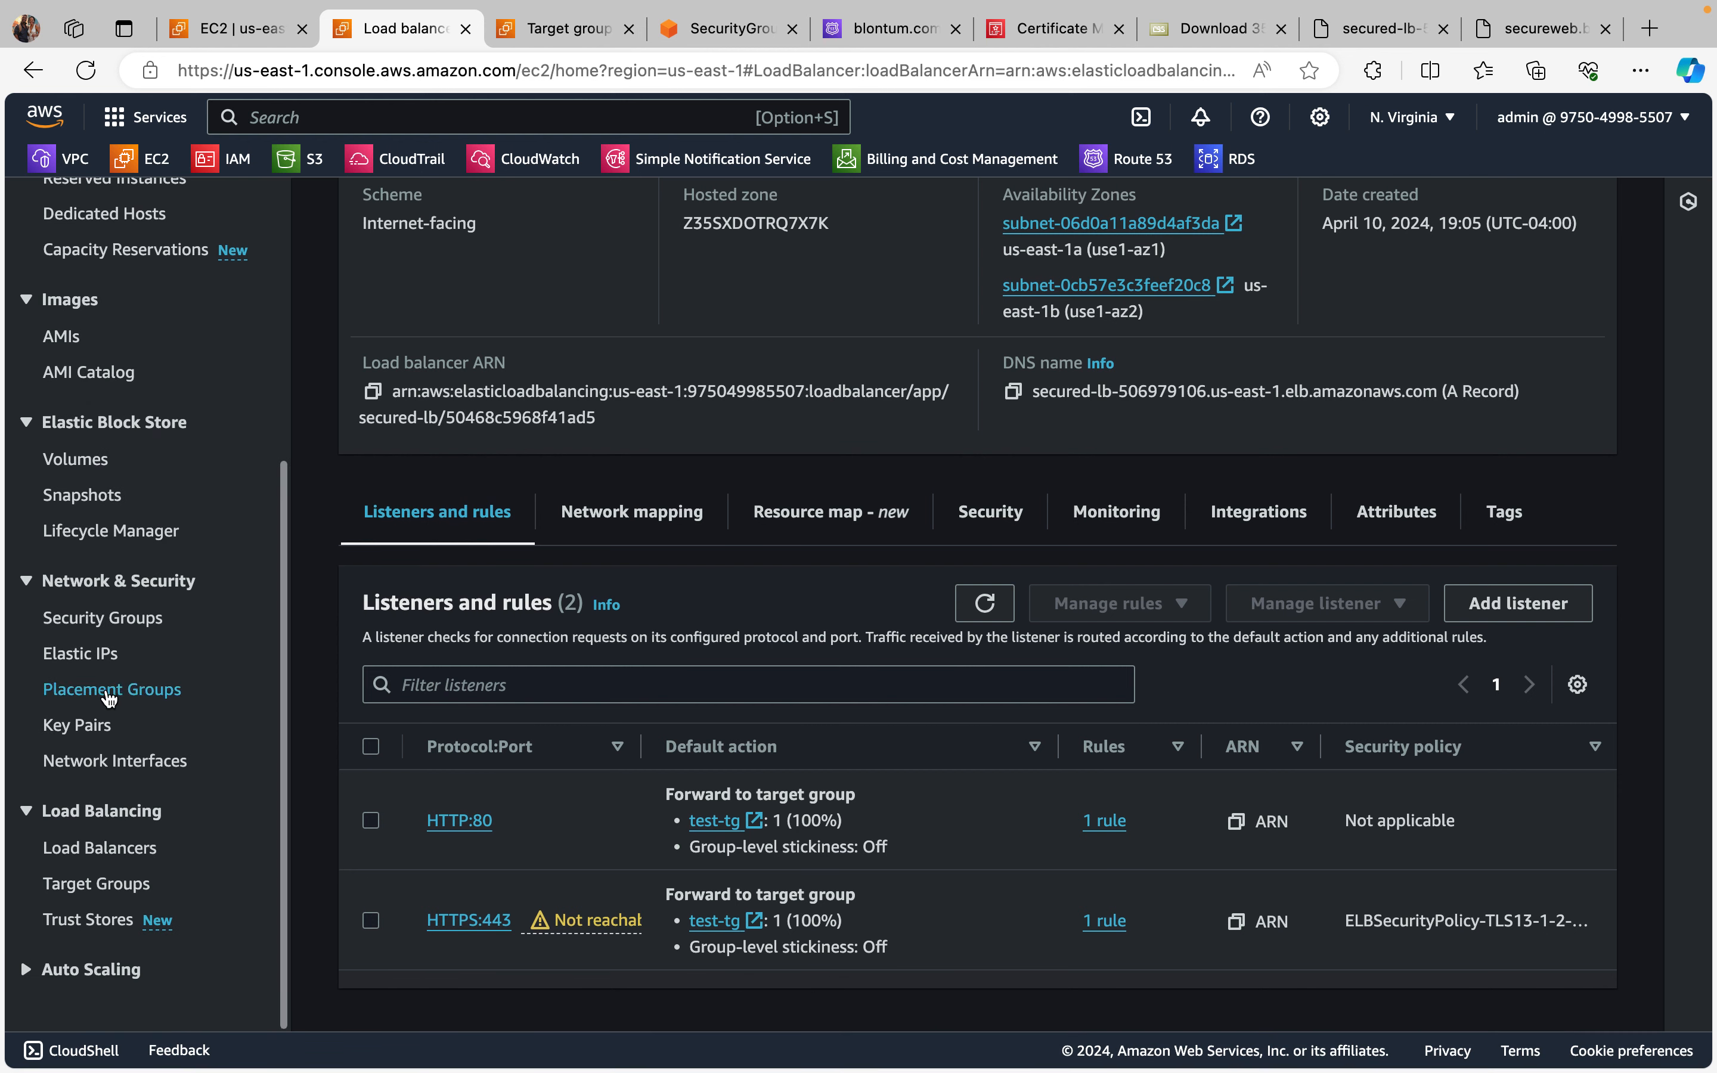
pyautogui.click(97, 884)
pyautogui.click(103, 855)
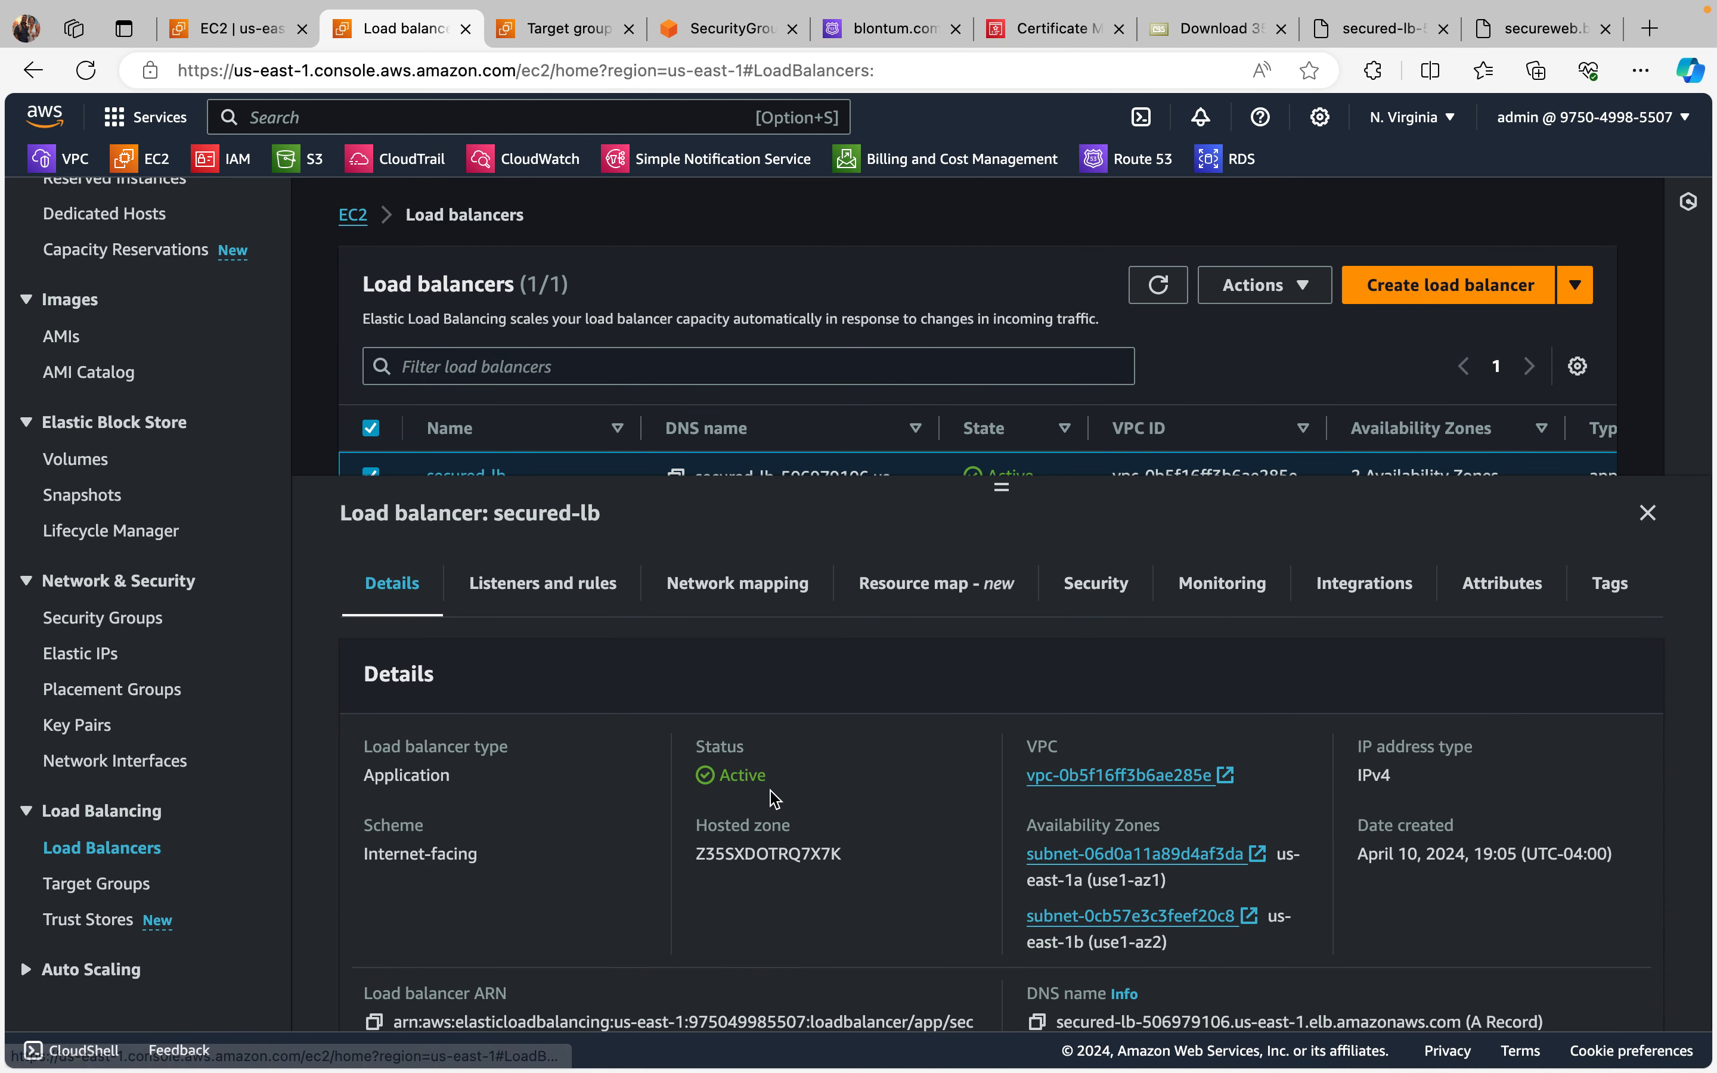
pyautogui.scroll(-2, 742, 798)
pyautogui.scroll(-2, 701, 770)
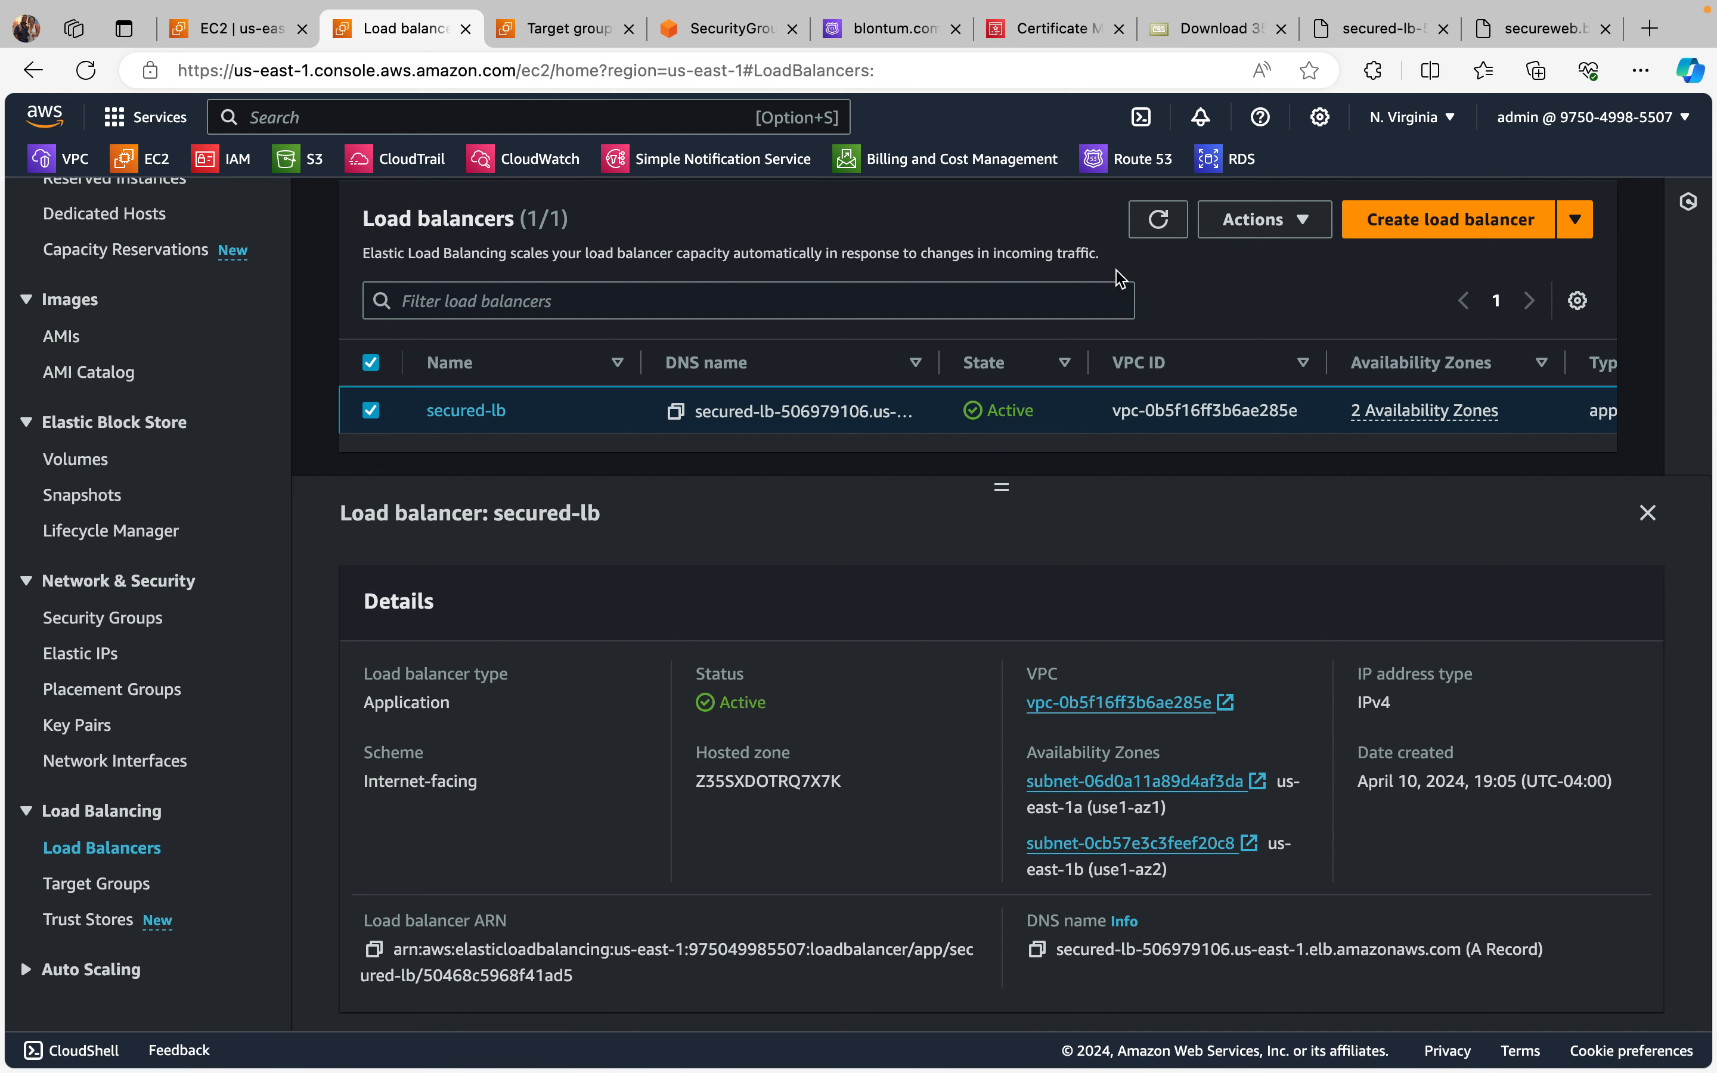
pyautogui.click(1154, 219)
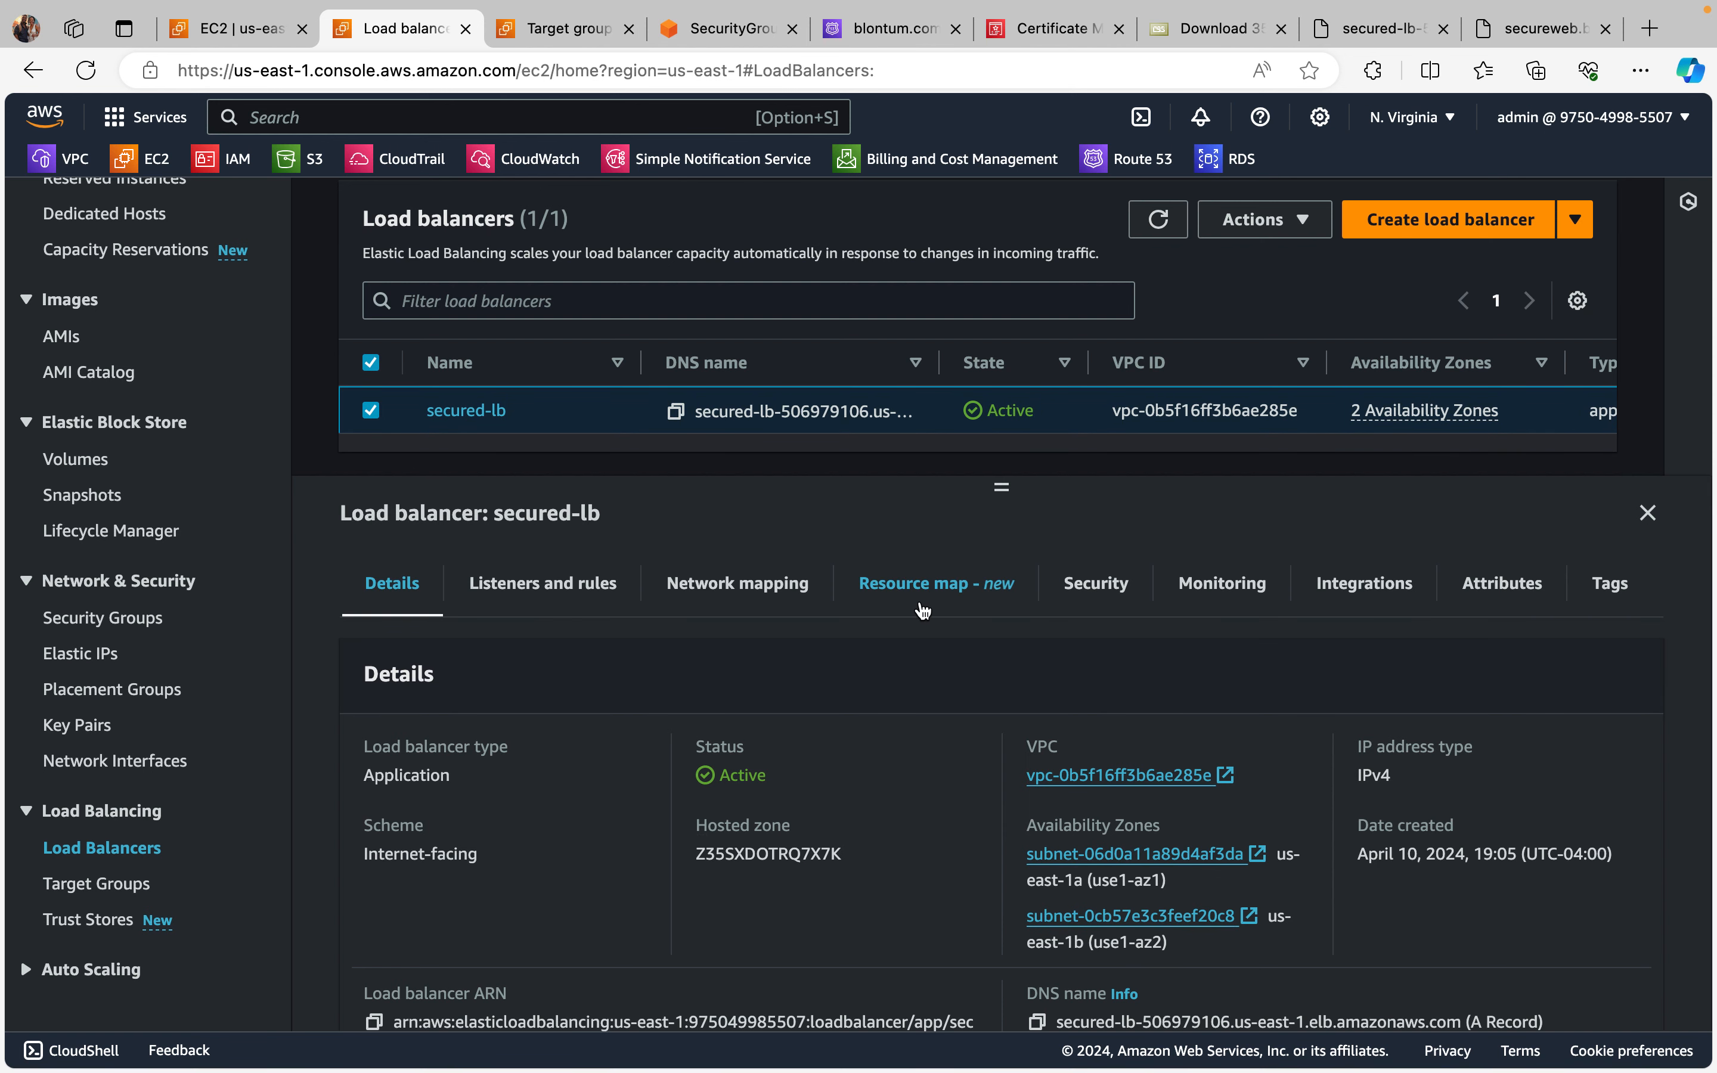
# Step: Check the security group attached to secured-lb, then review its listeners and rules
pyautogui.click(1097, 599)
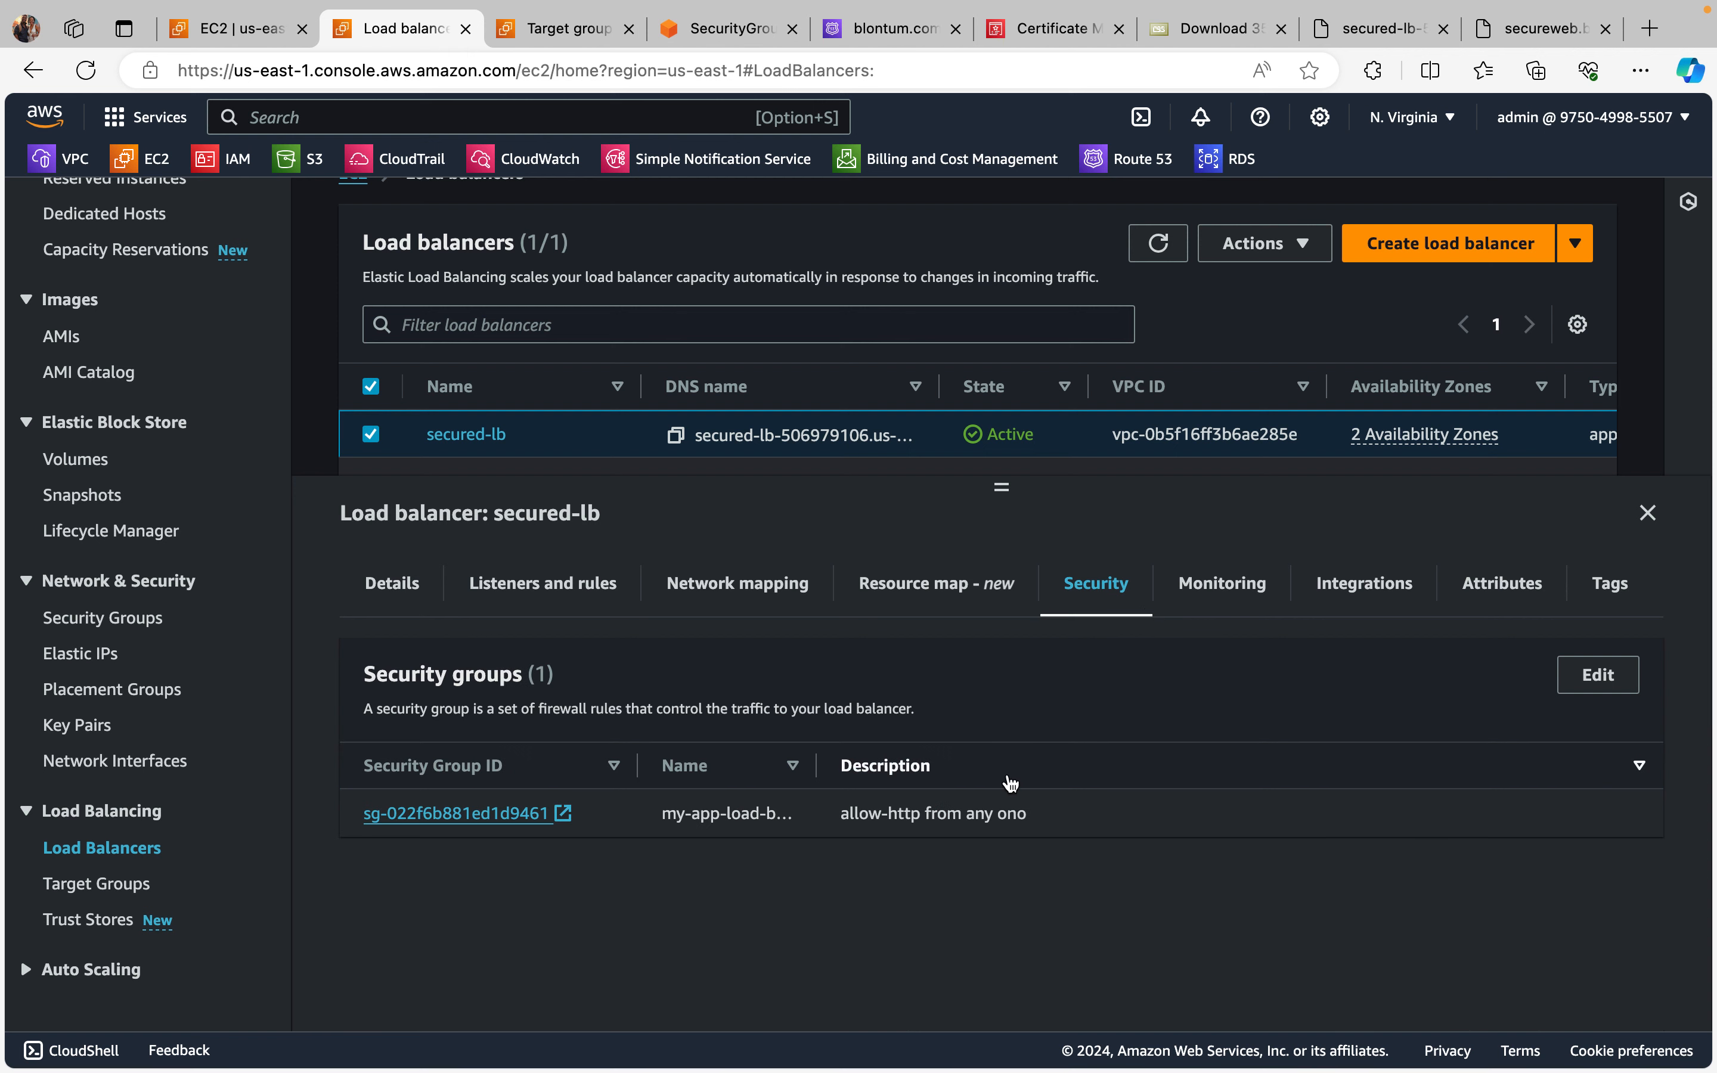
pyautogui.click(1160, 249)
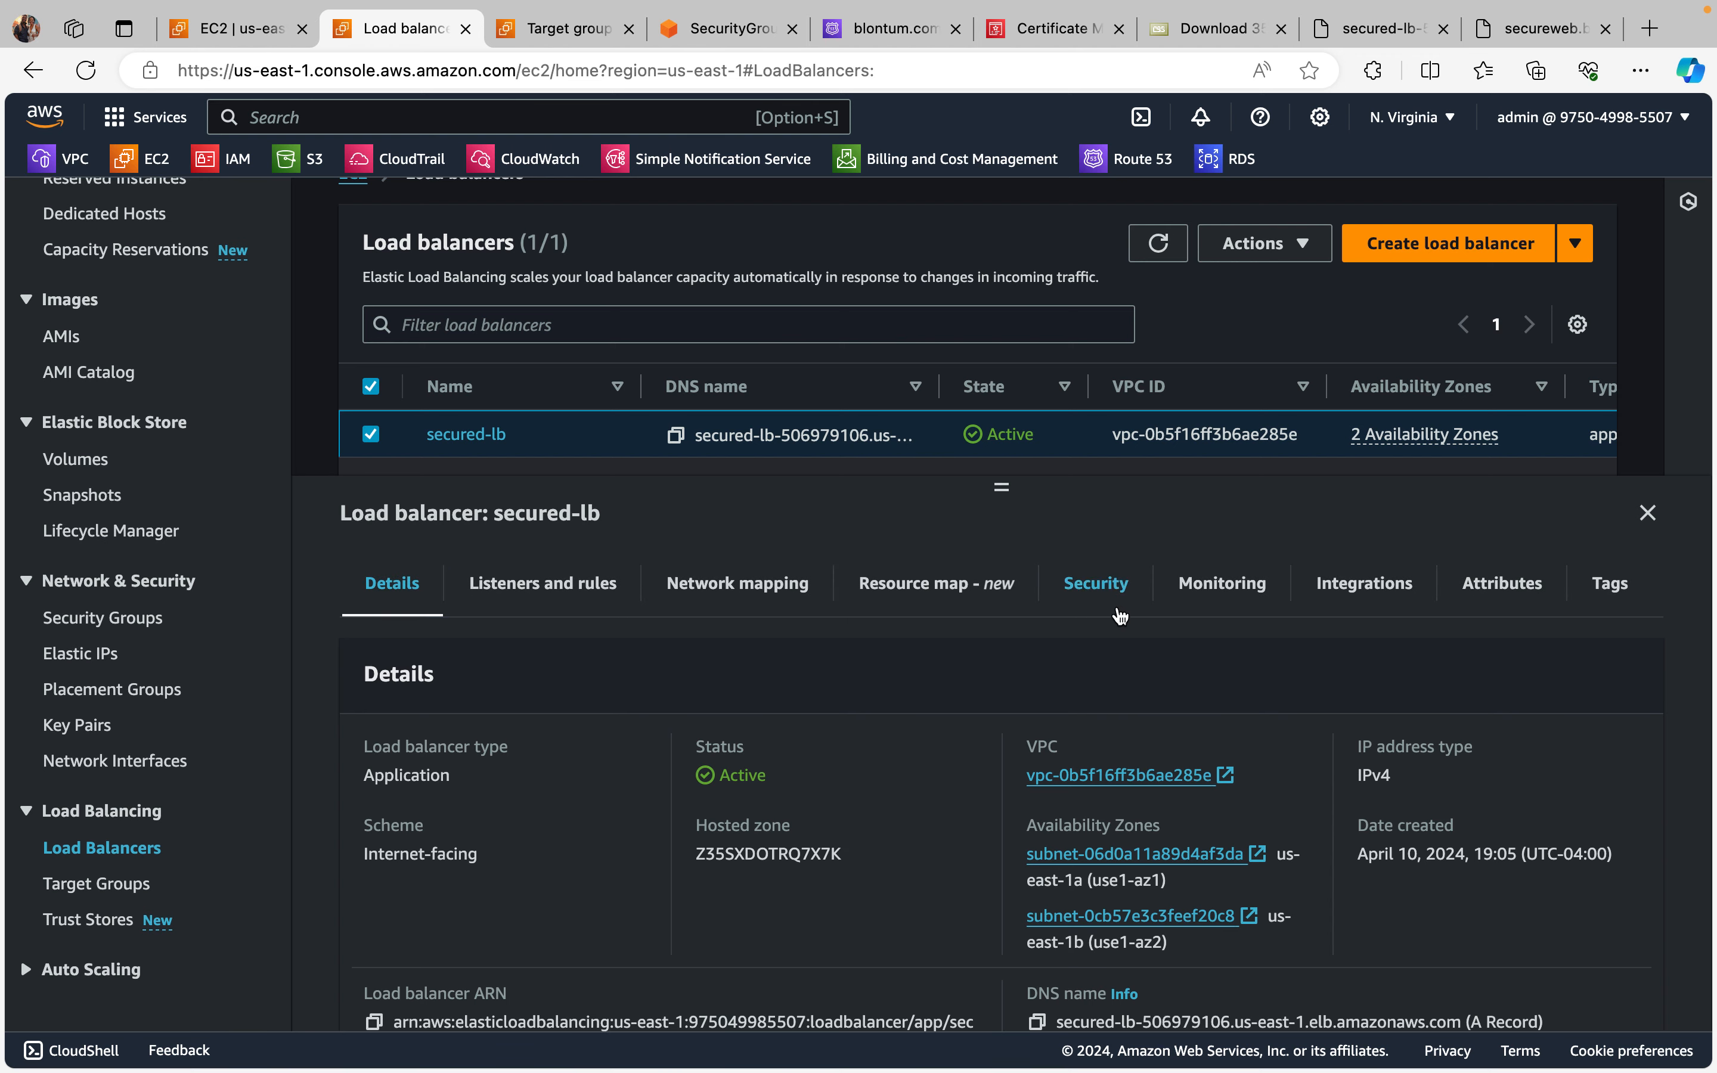
pyautogui.click(1104, 581)
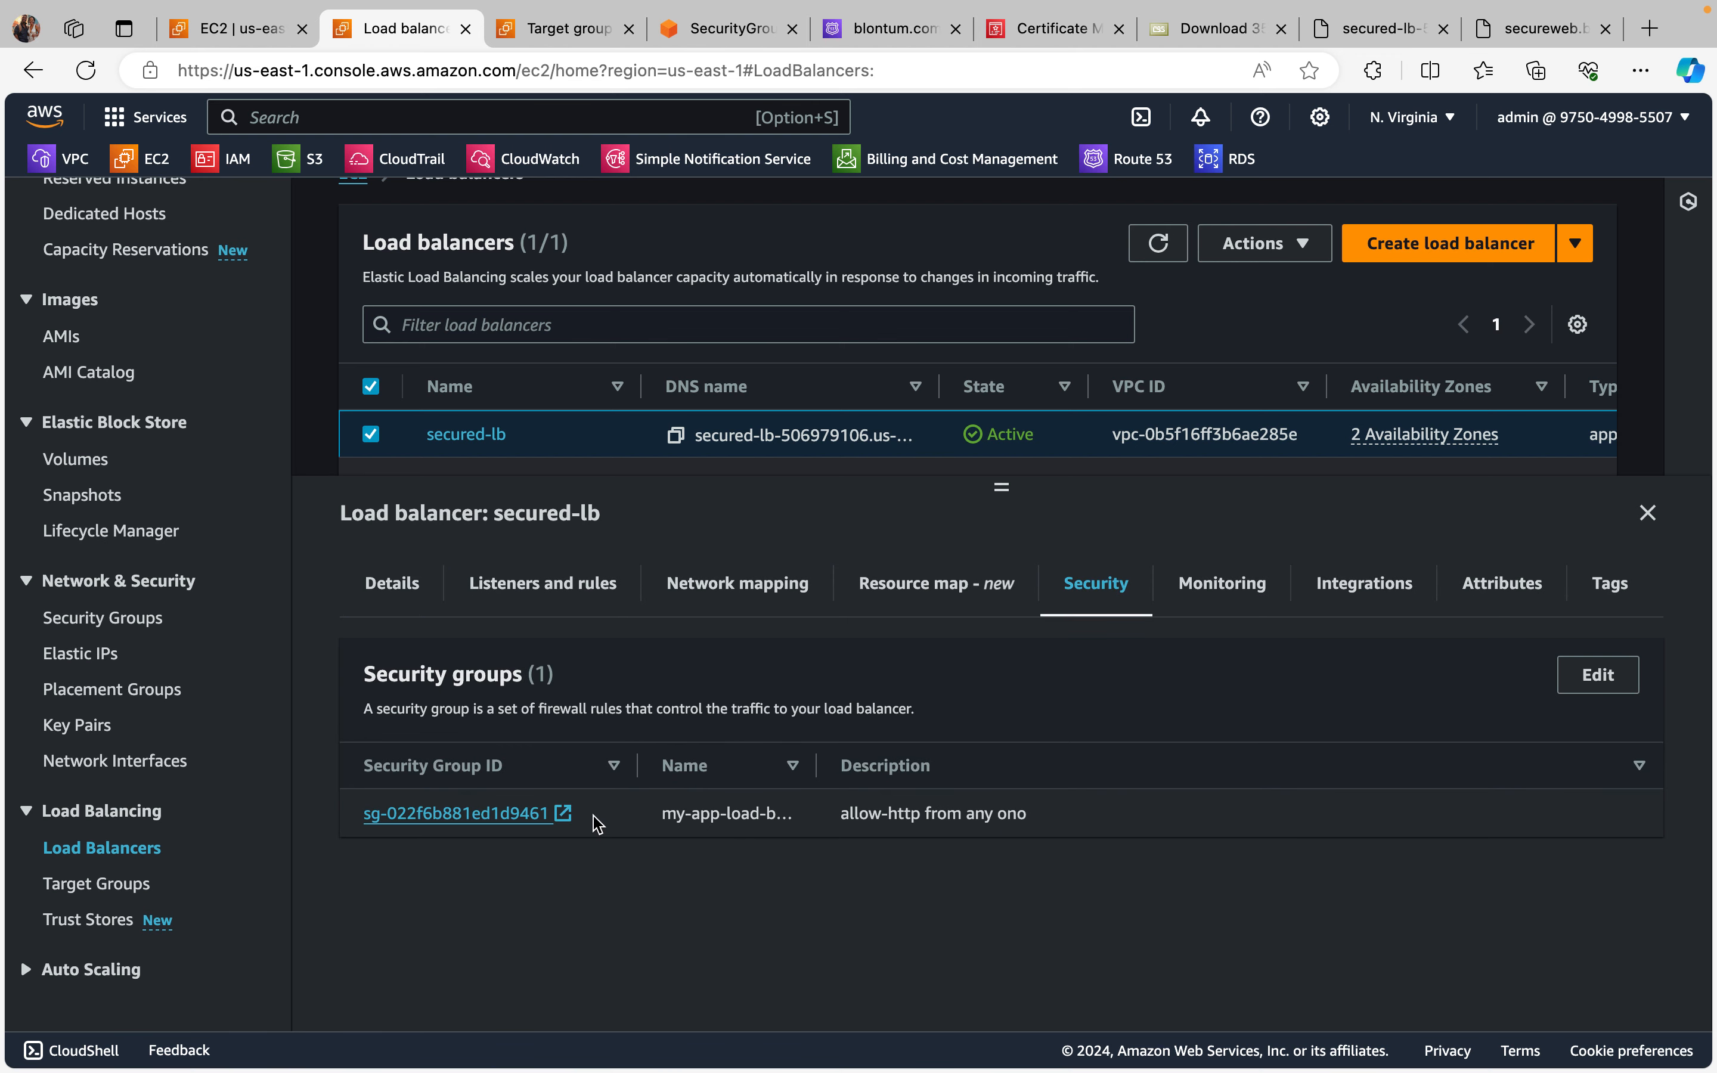
pyautogui.scroll(2, 658, 812)
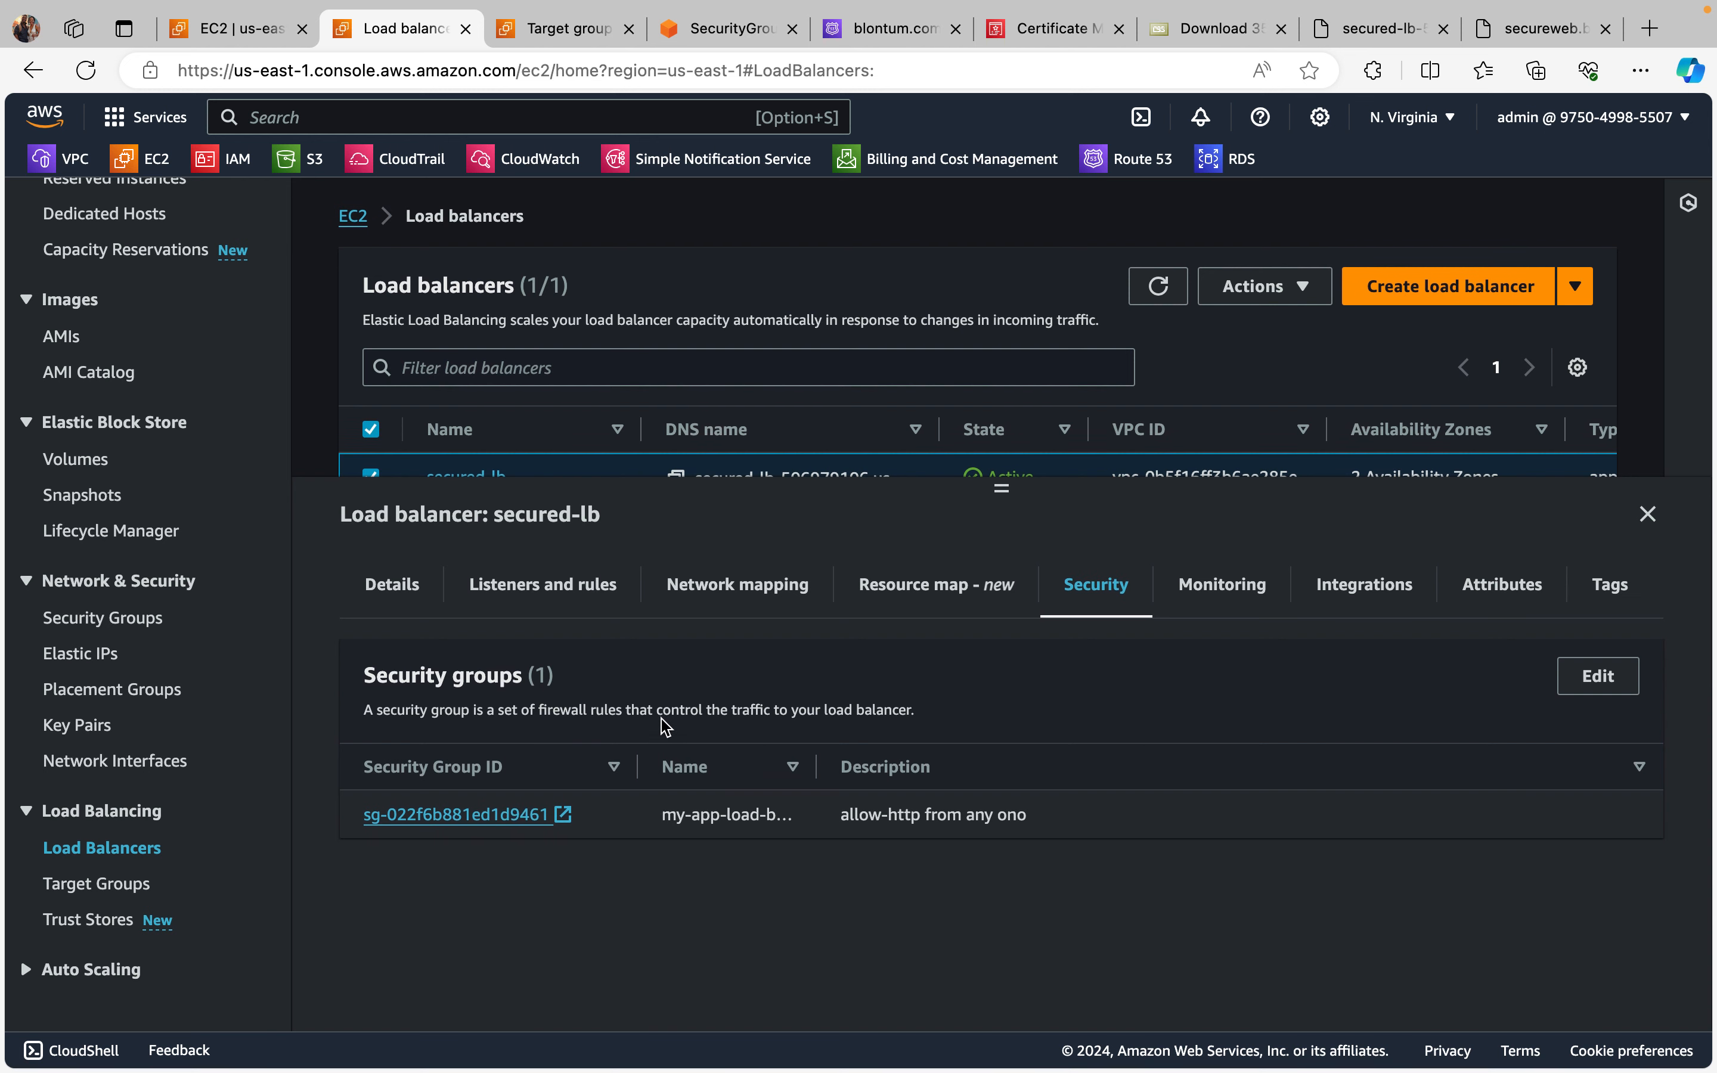
pyautogui.click(518, 599)
pyautogui.scroll(-1, 823, 785)
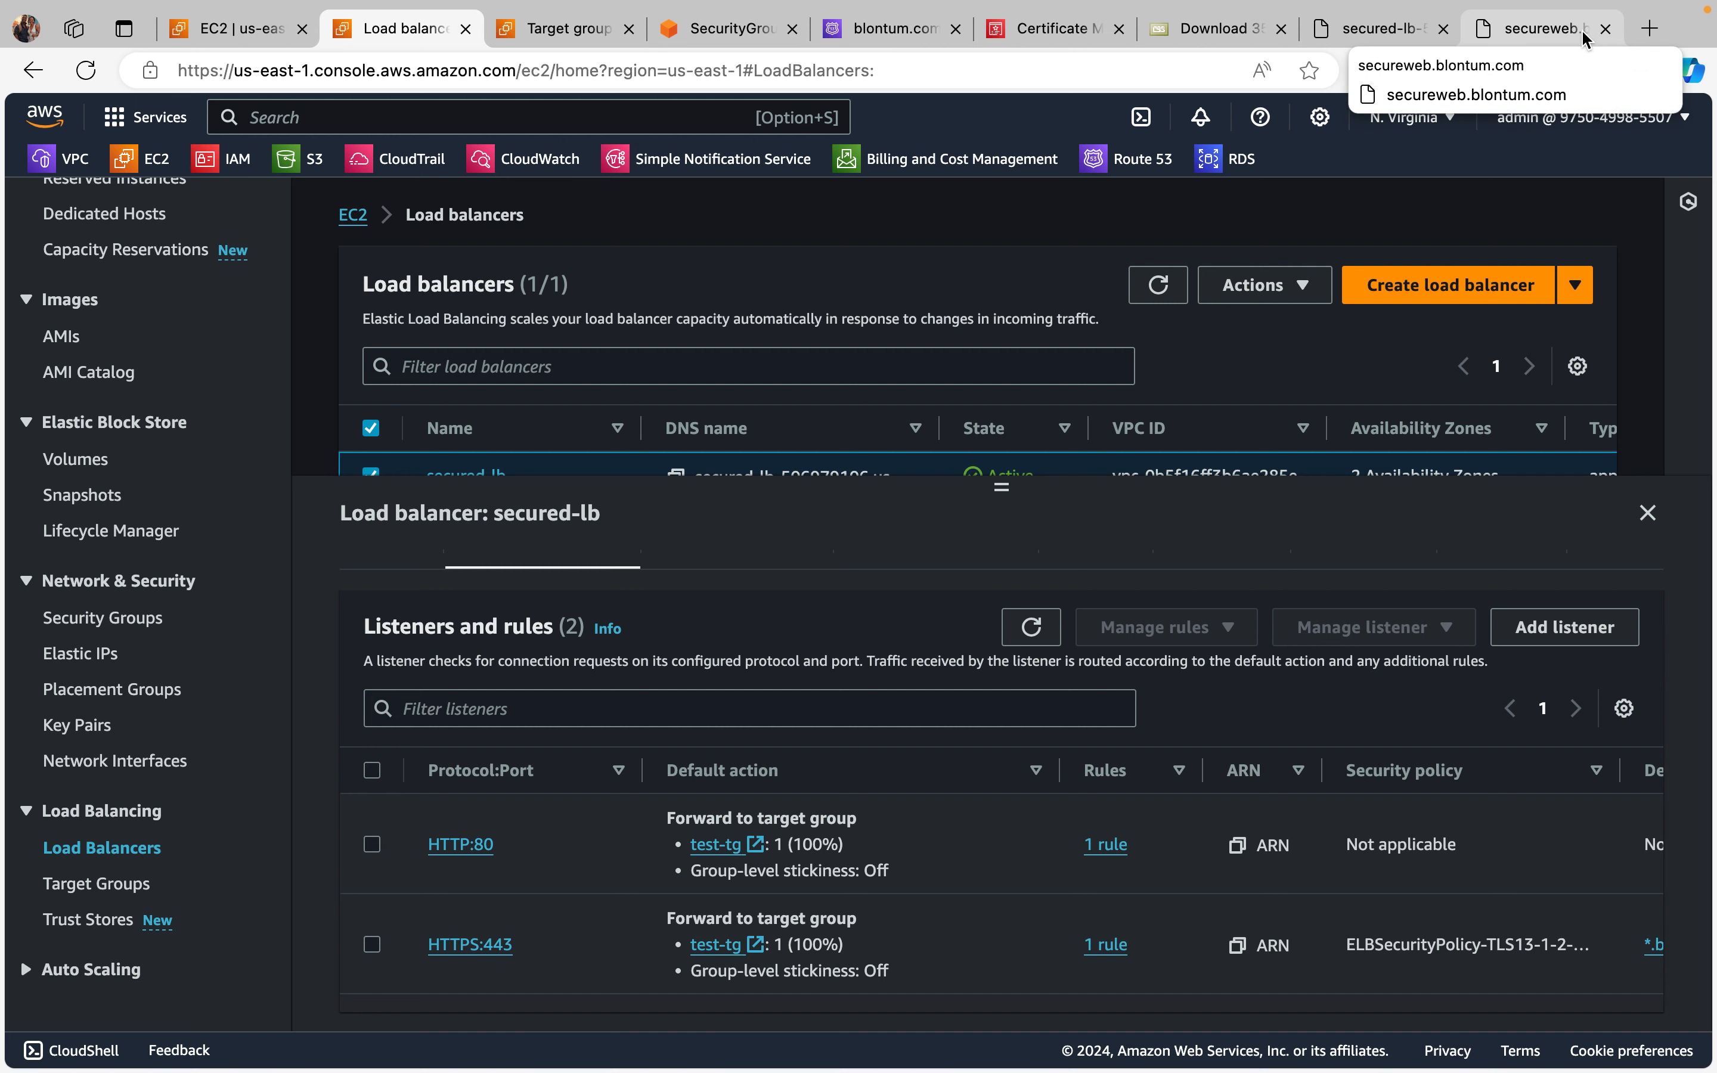
# Step: Close the old secureweb.blontum.com tab and load secureweb.blontum.com in a new one
pyautogui.click(1605, 28)
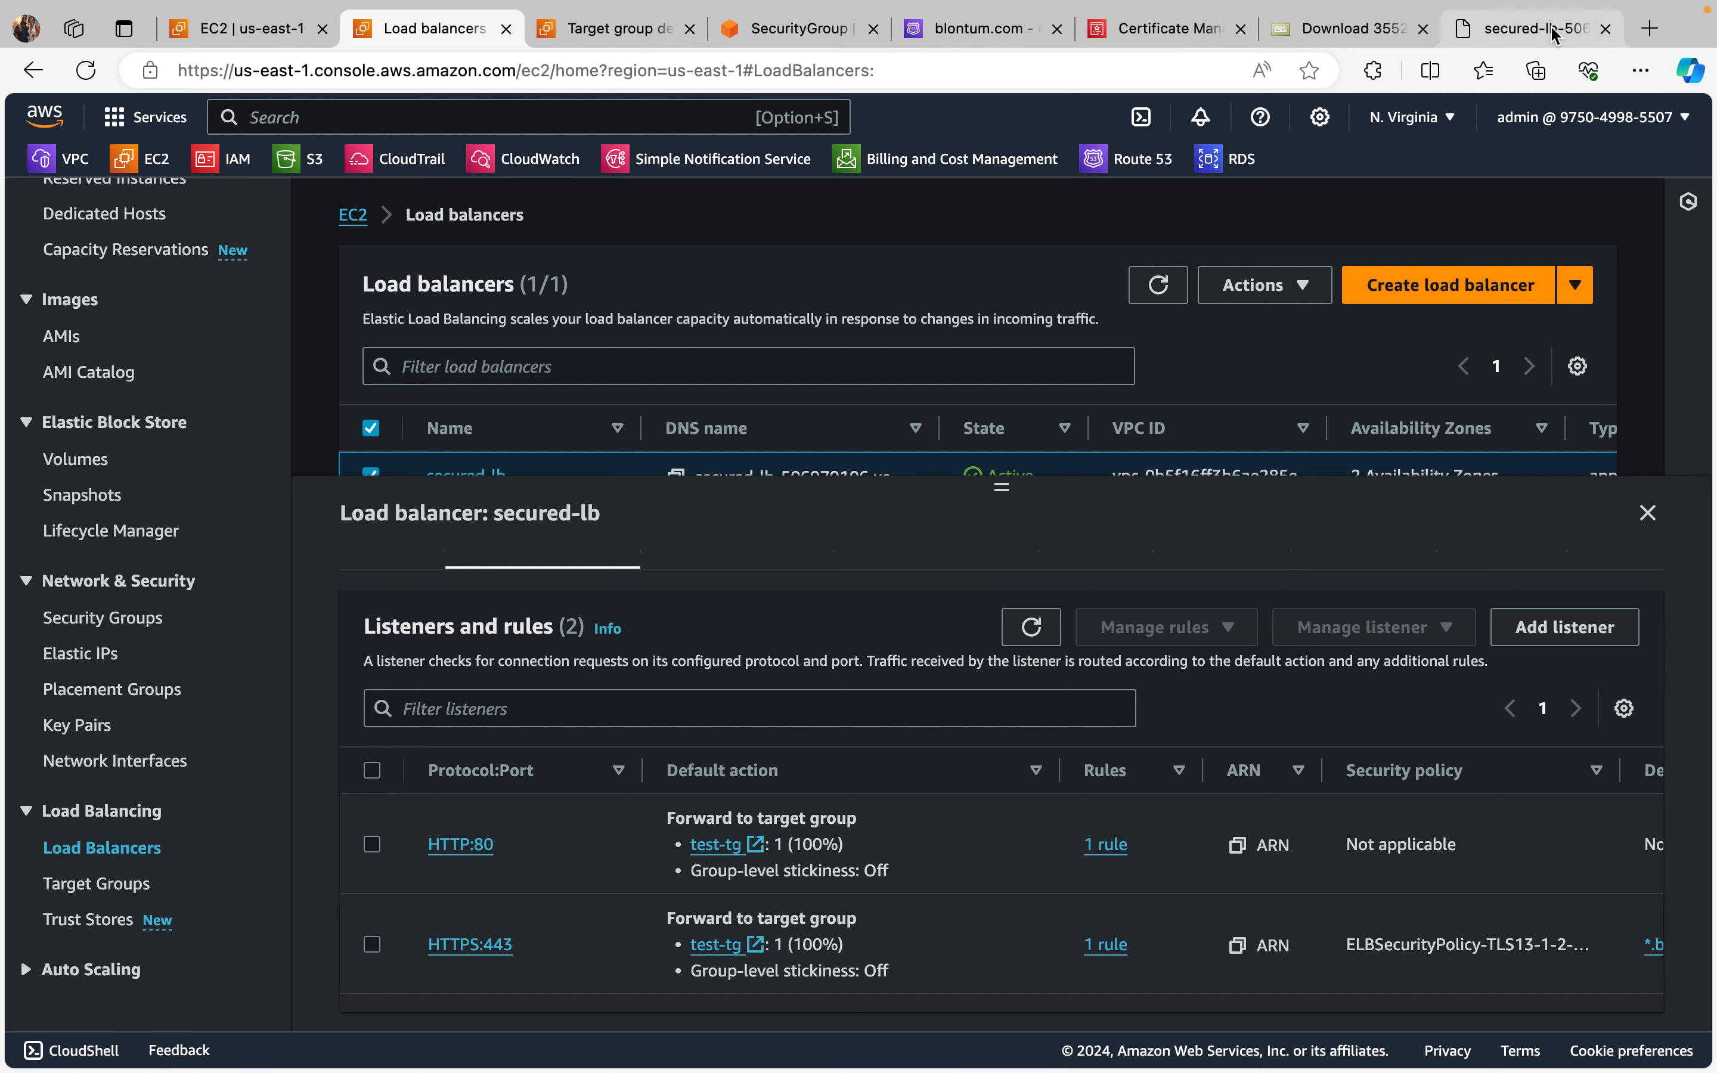
pyautogui.click(1650, 28)
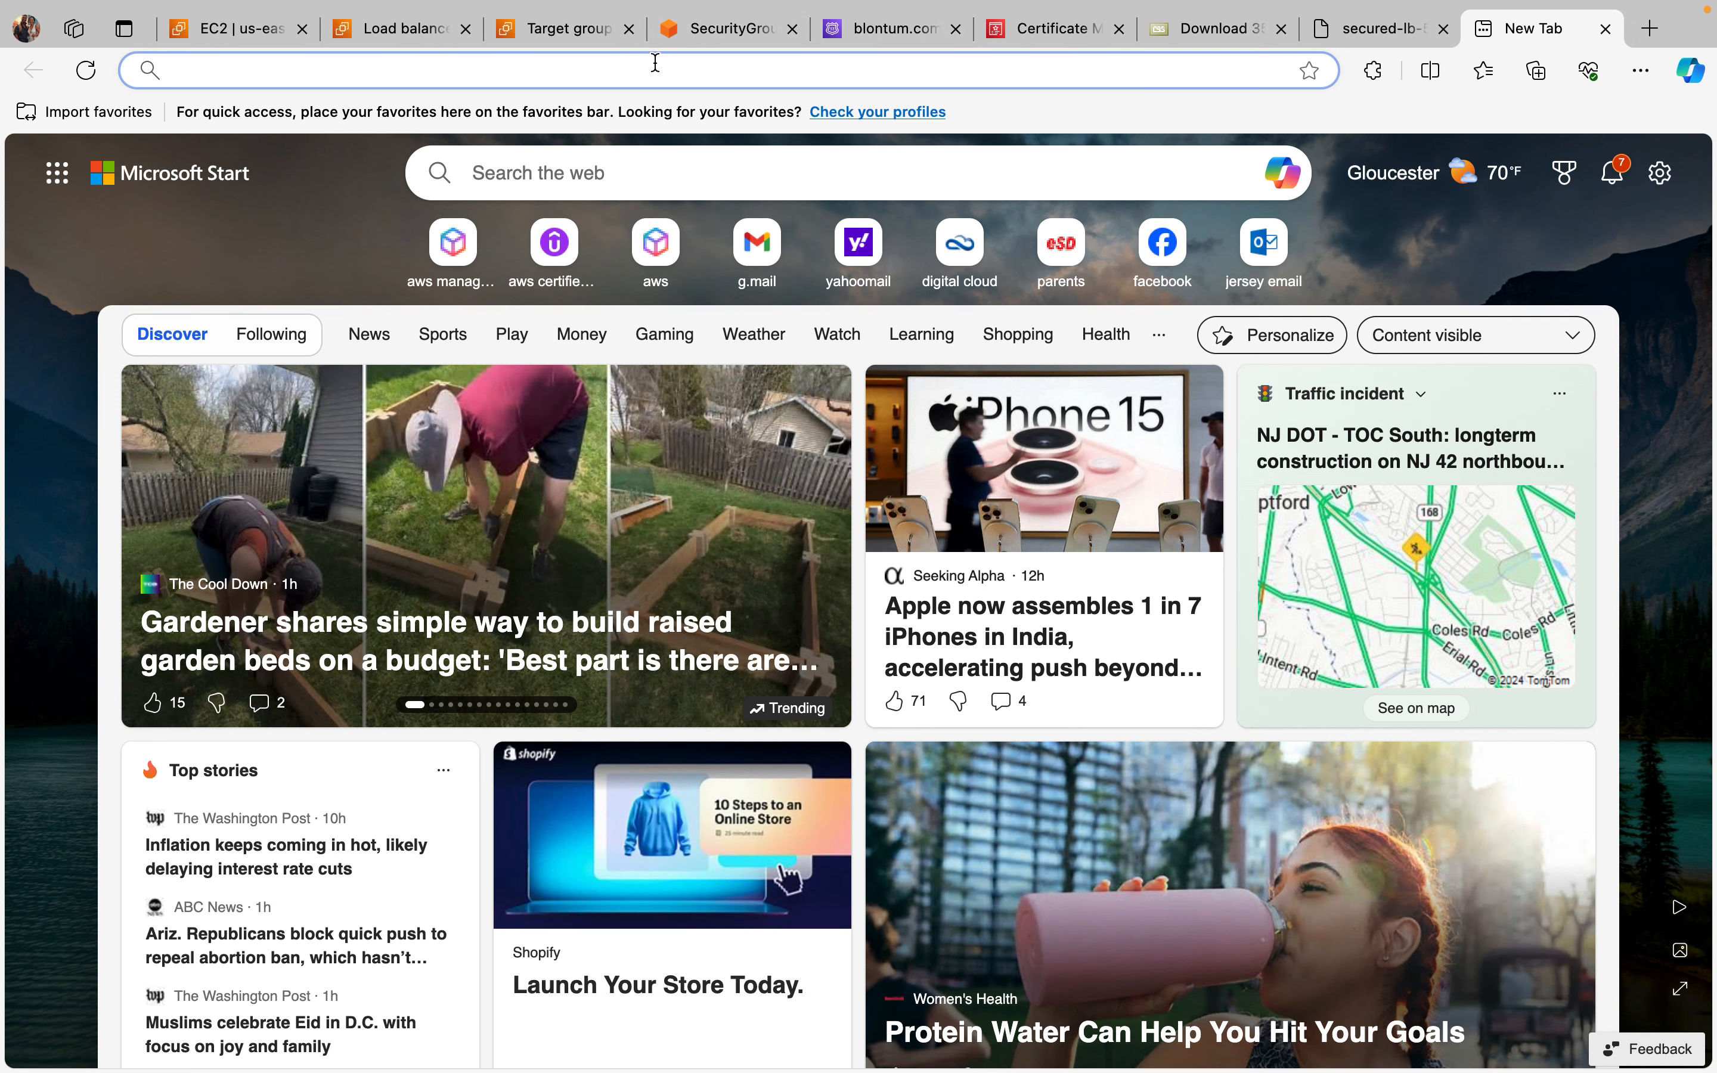
pyautogui.write('secureweb.blontum.com')
pyautogui.press('Return')
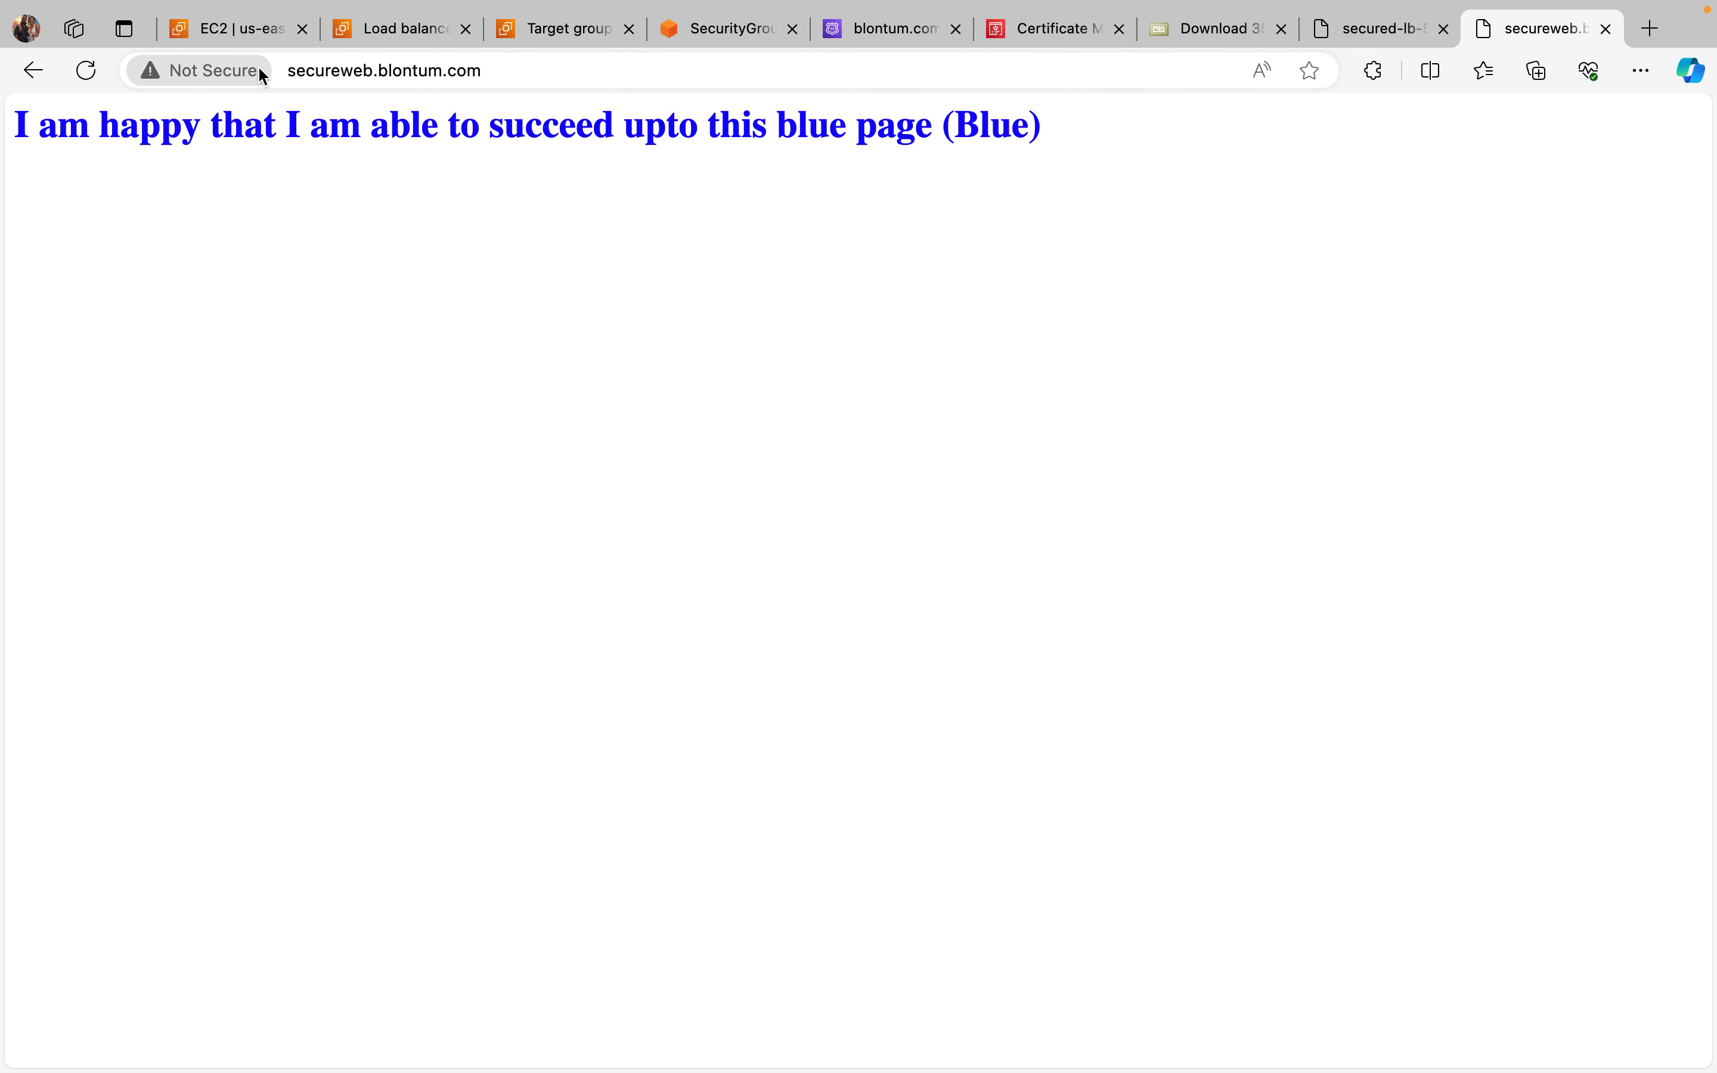
pyautogui.click(296, 68)
pyautogui.press('super+c')
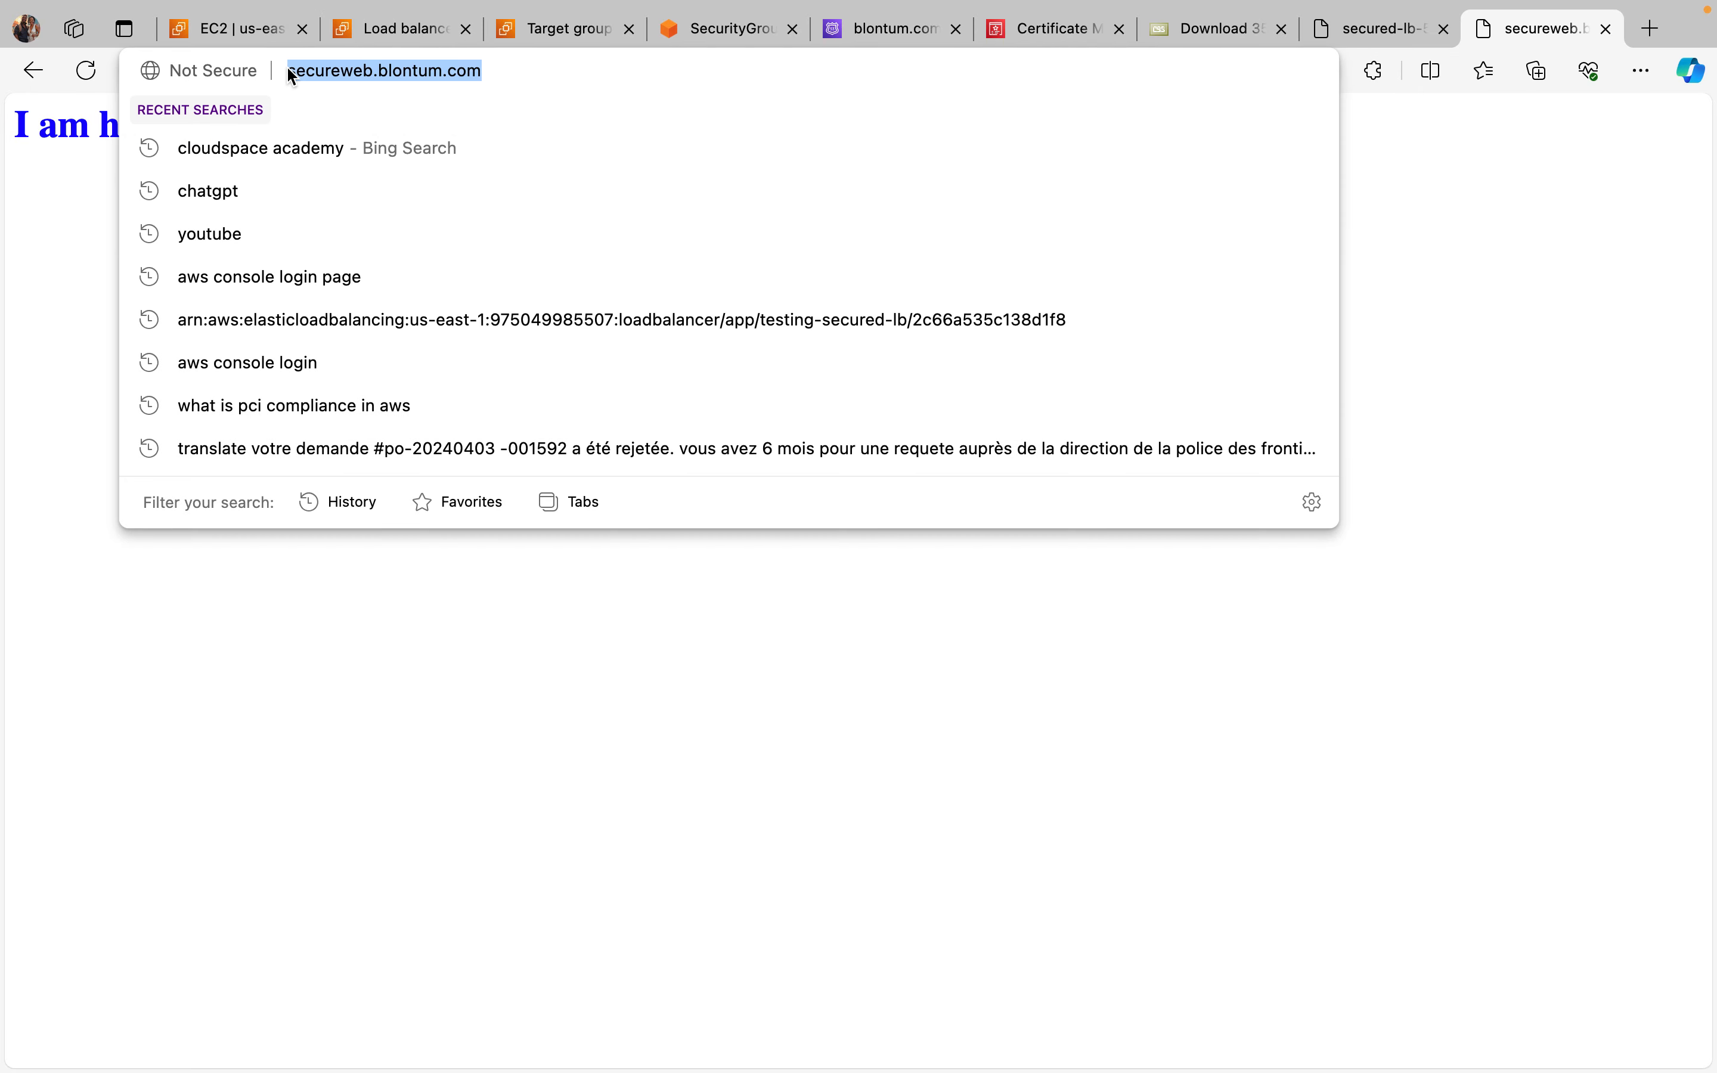
pyautogui.press('BackSpace')
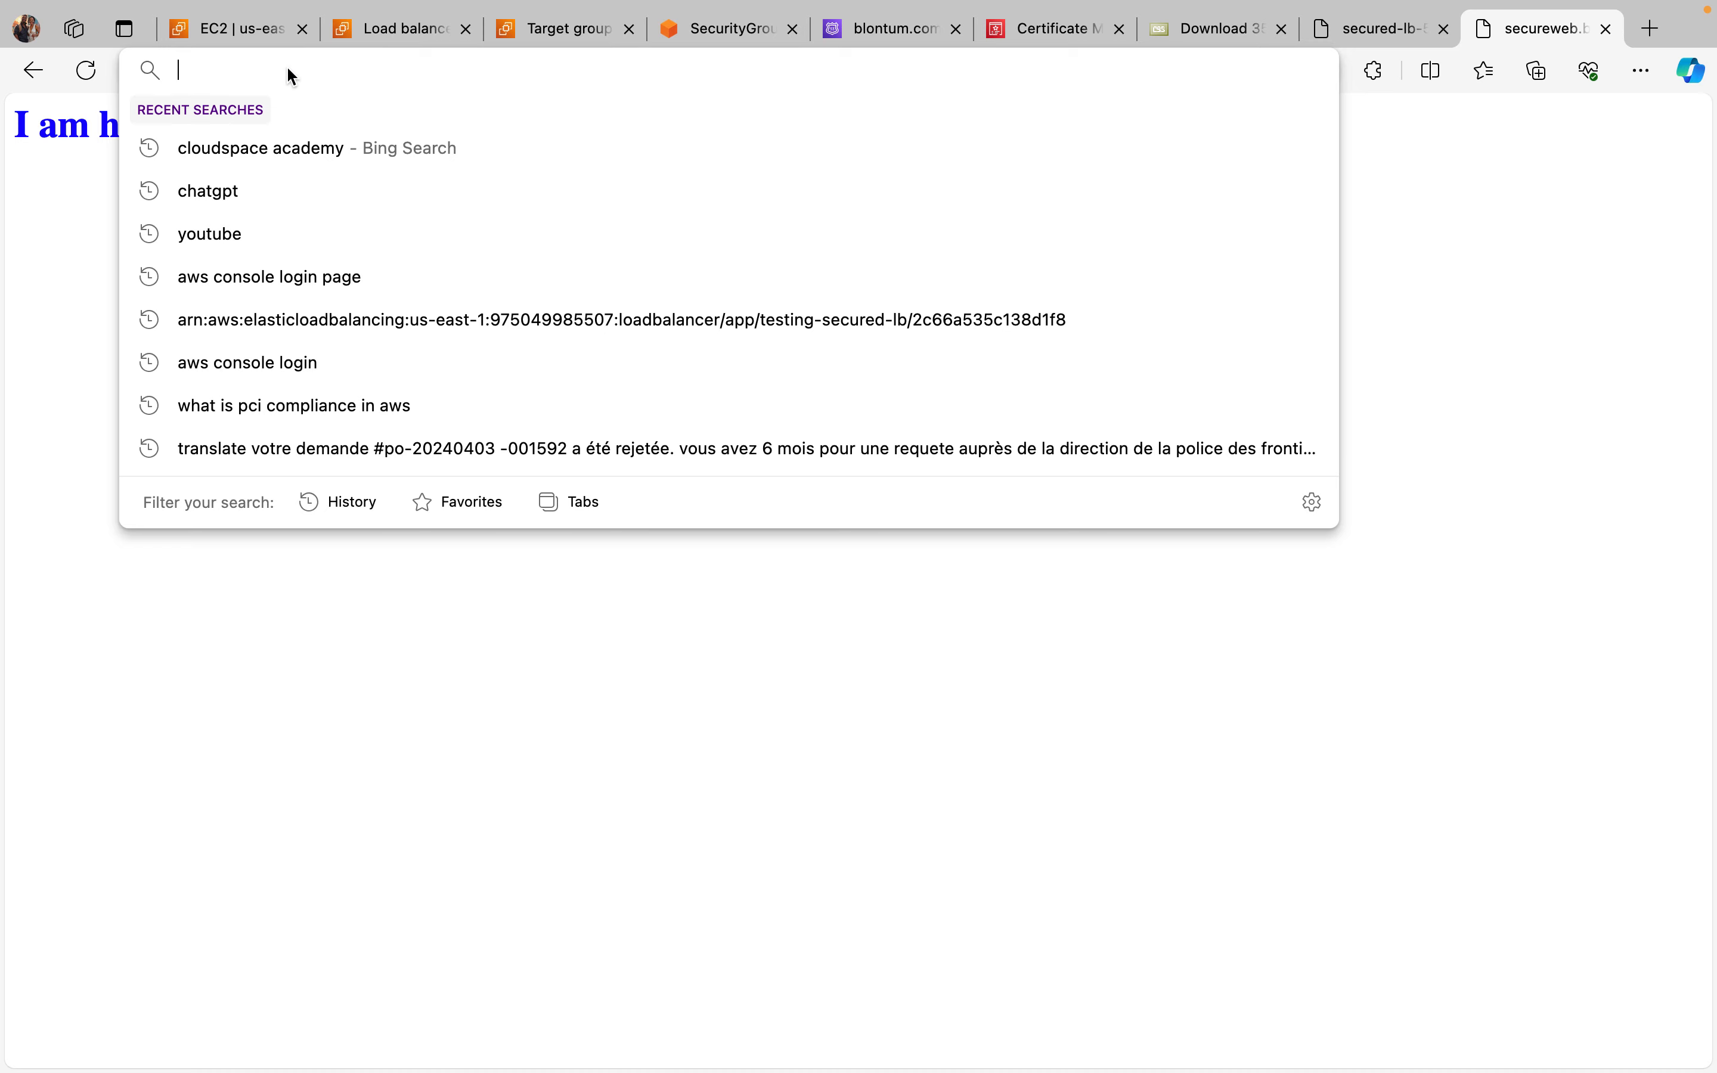
pyautogui.write('https')
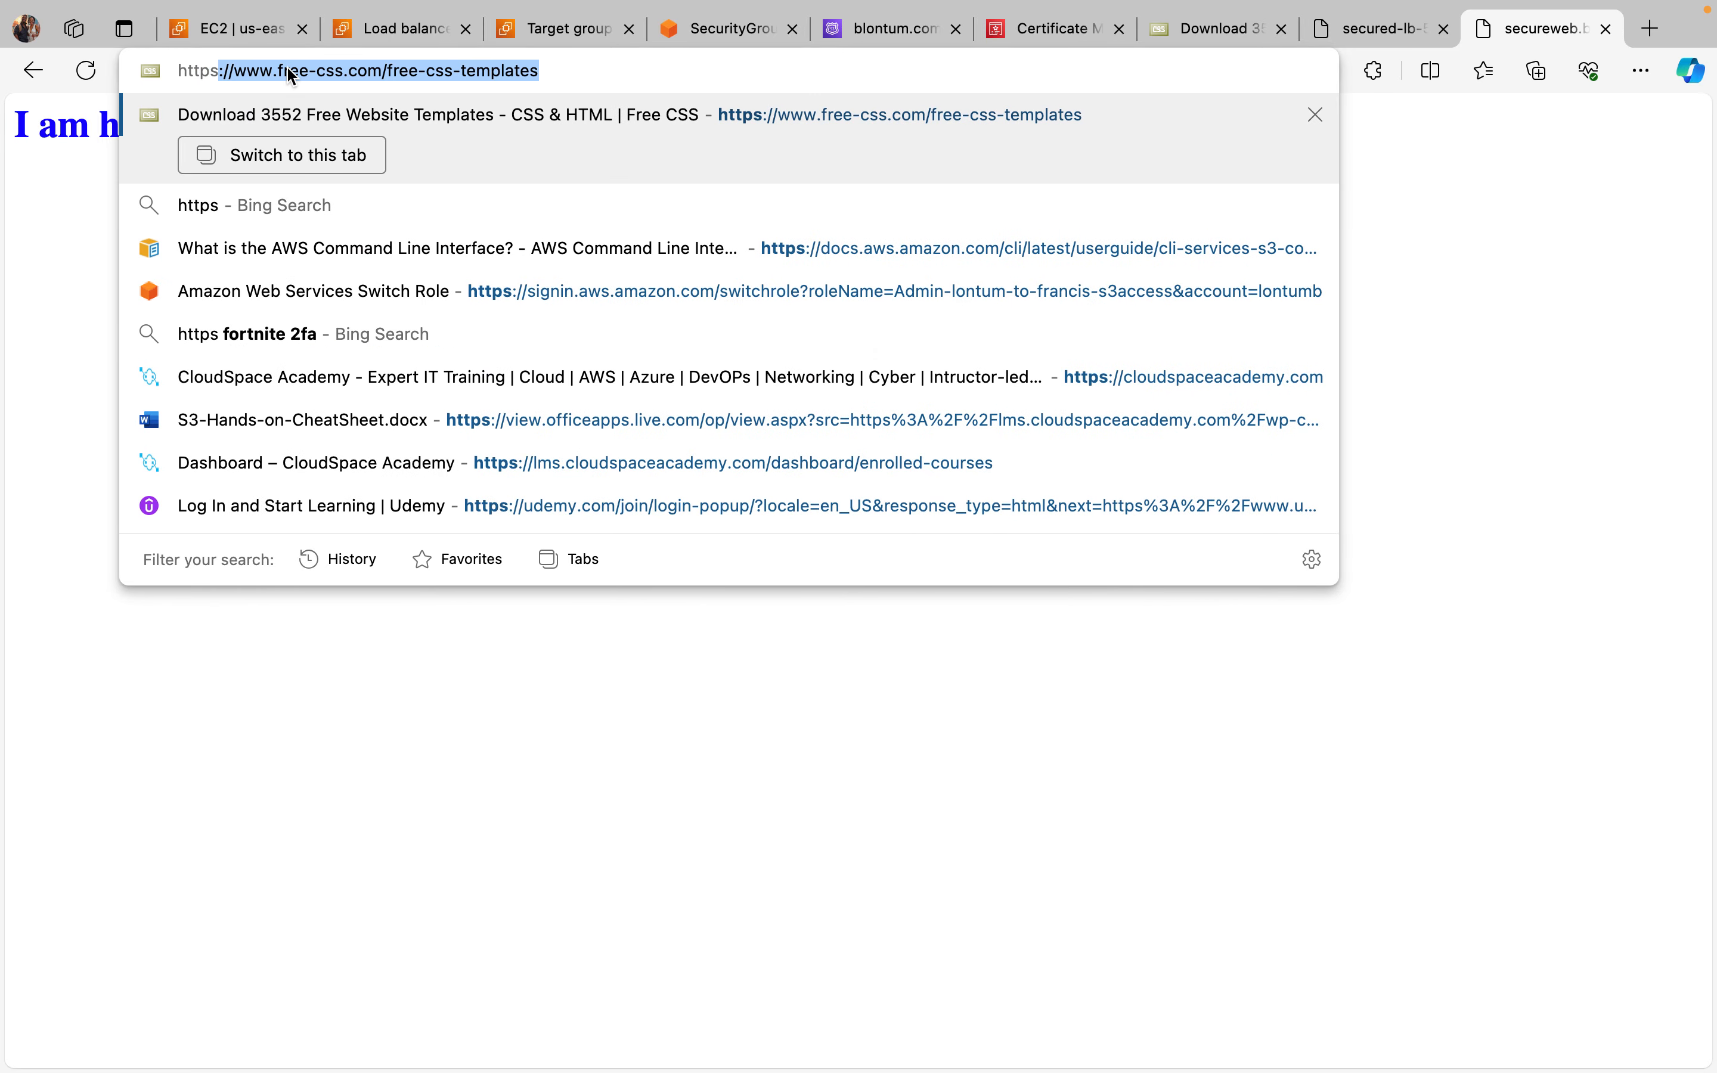
pyautogui.write(';')
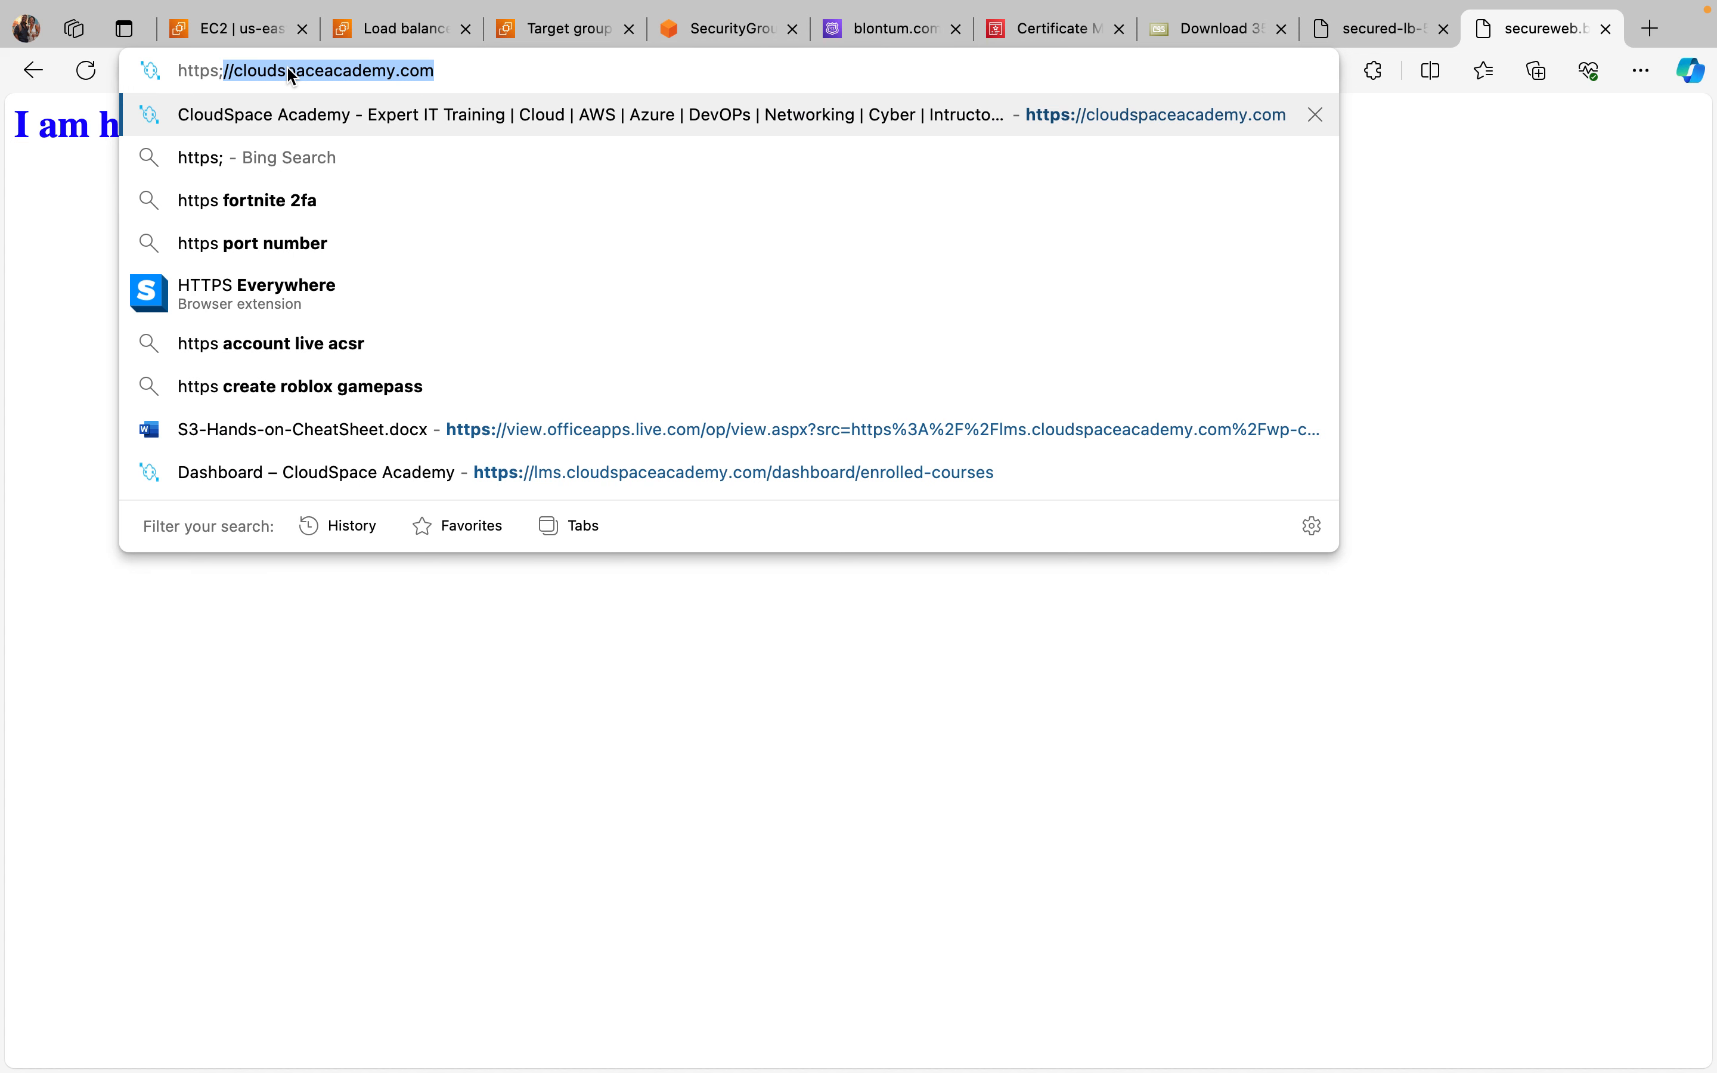
pyautogui.write('//')
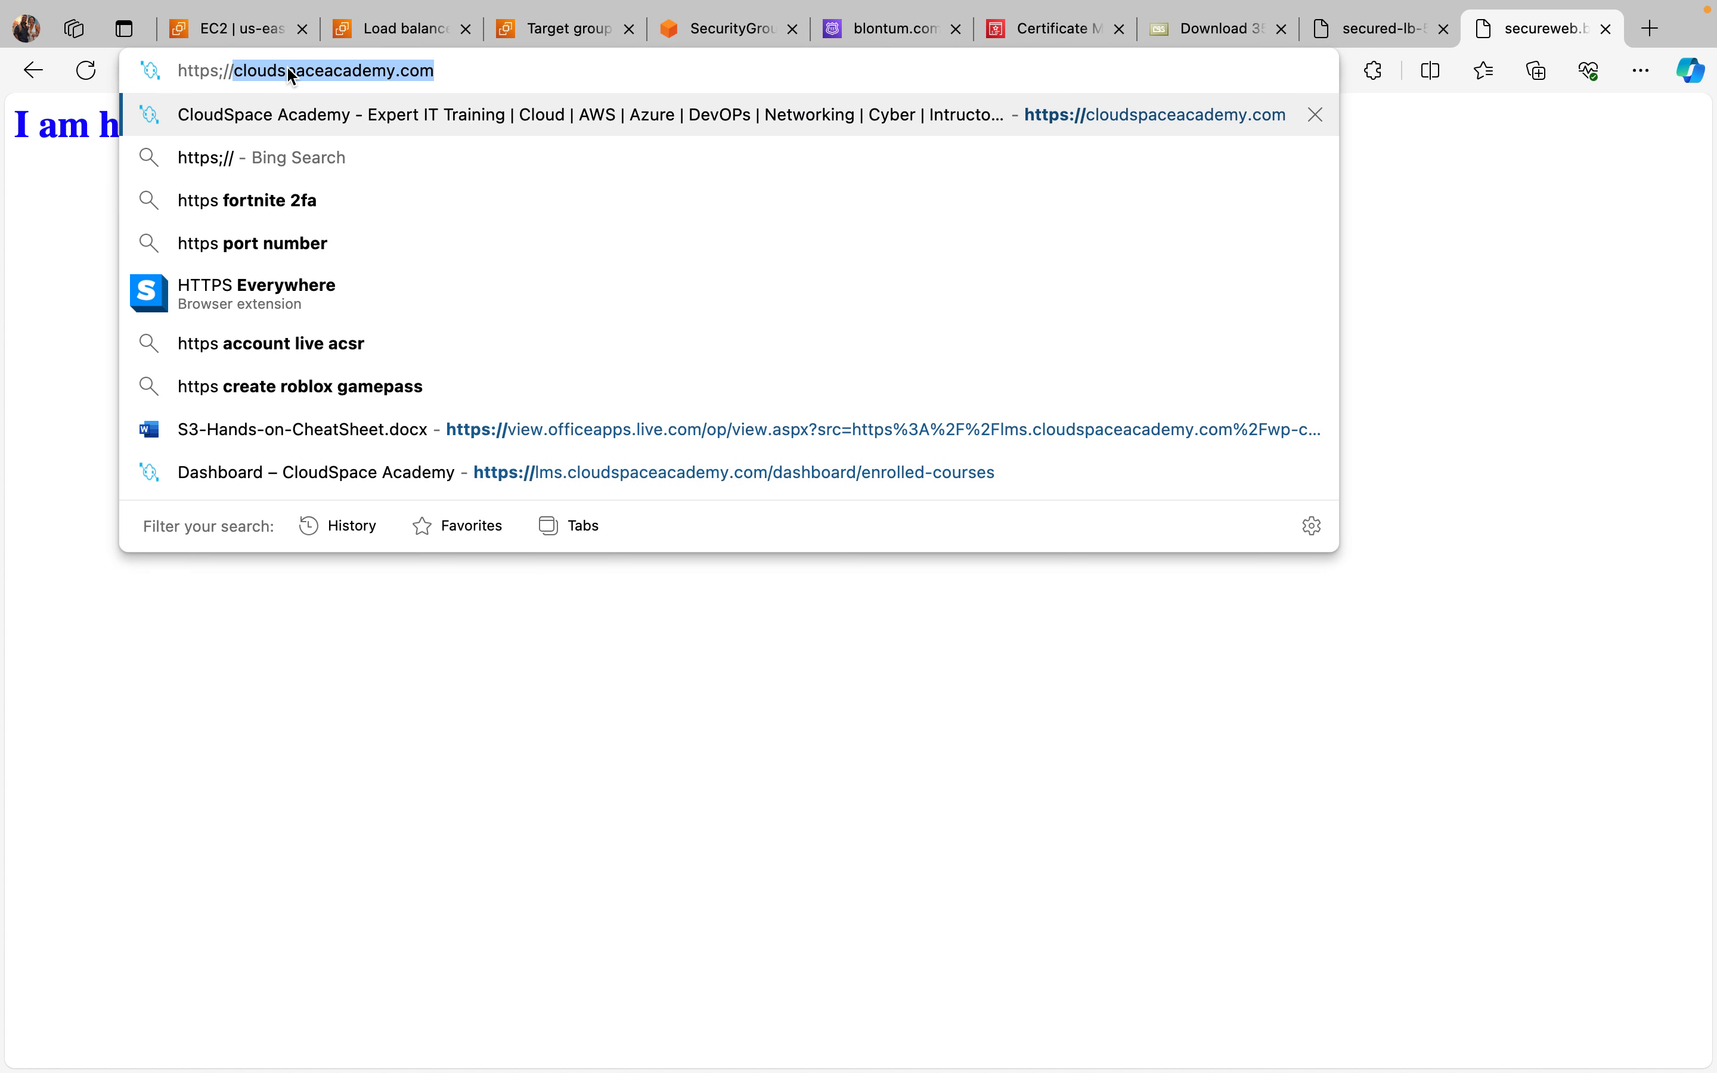
pyautogui.press('super+a')
pyautogui.press('super+v')
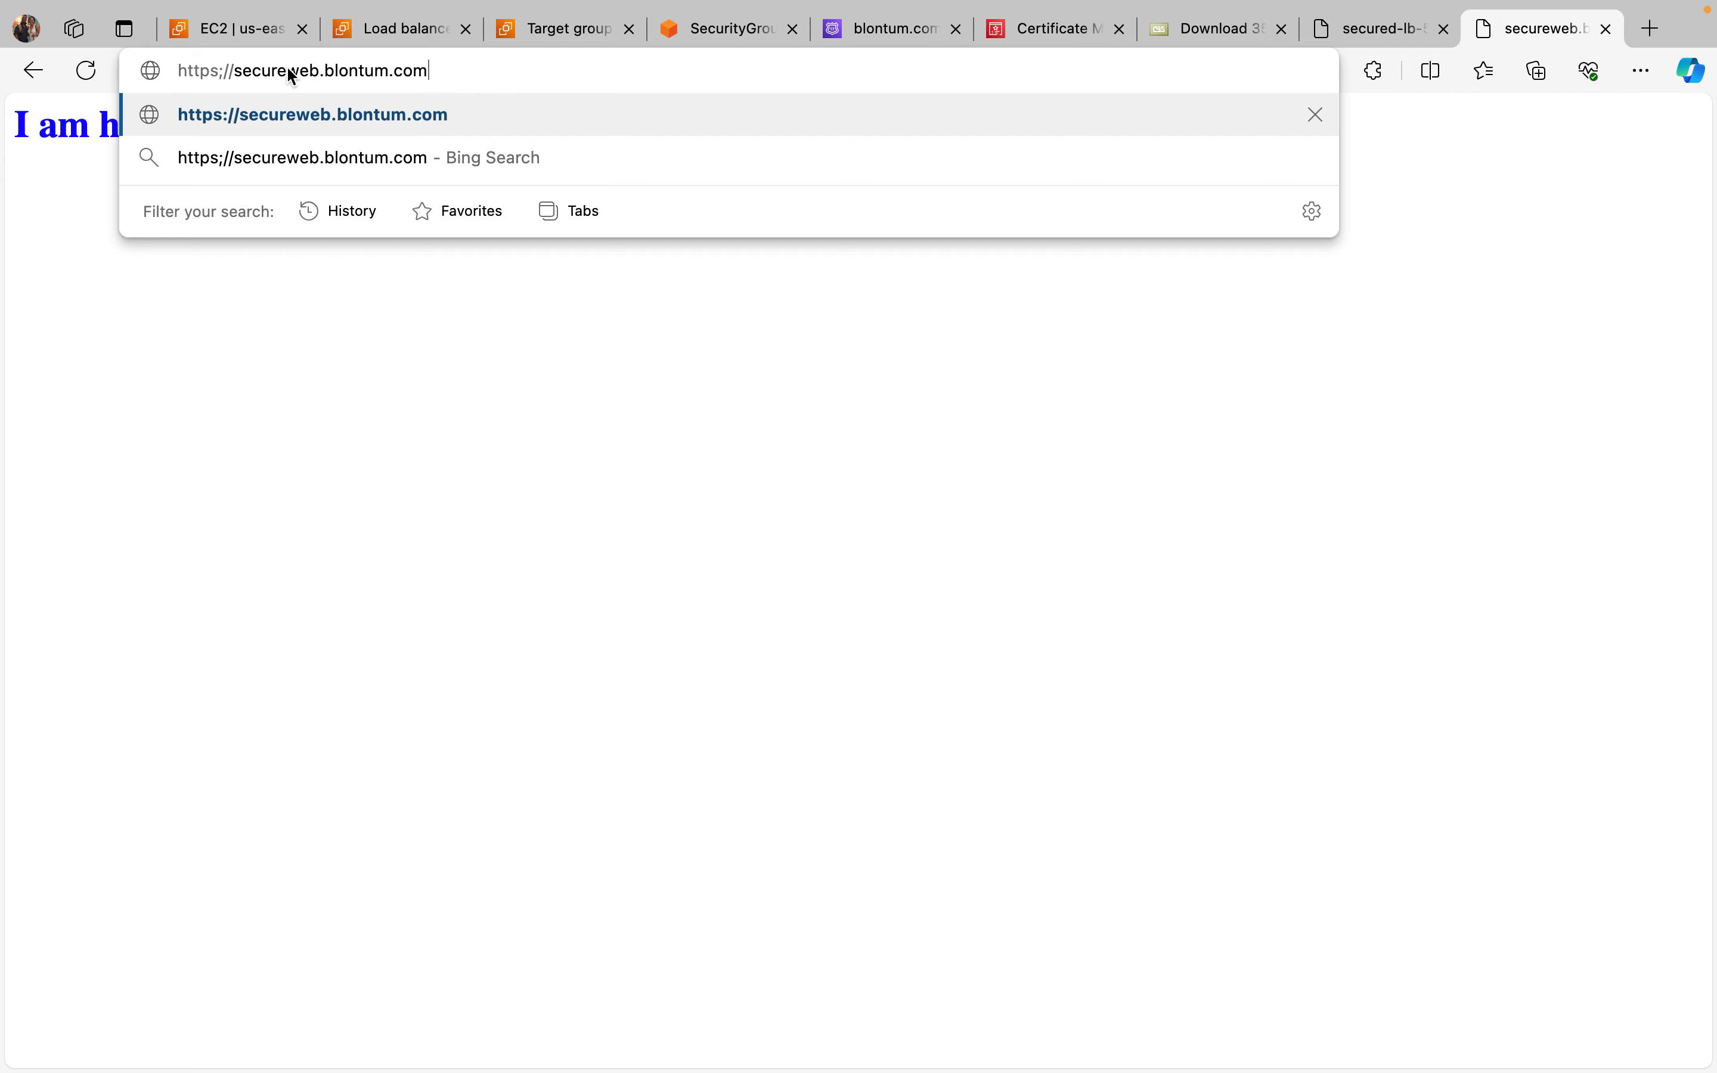
pyautogui.press('Return')
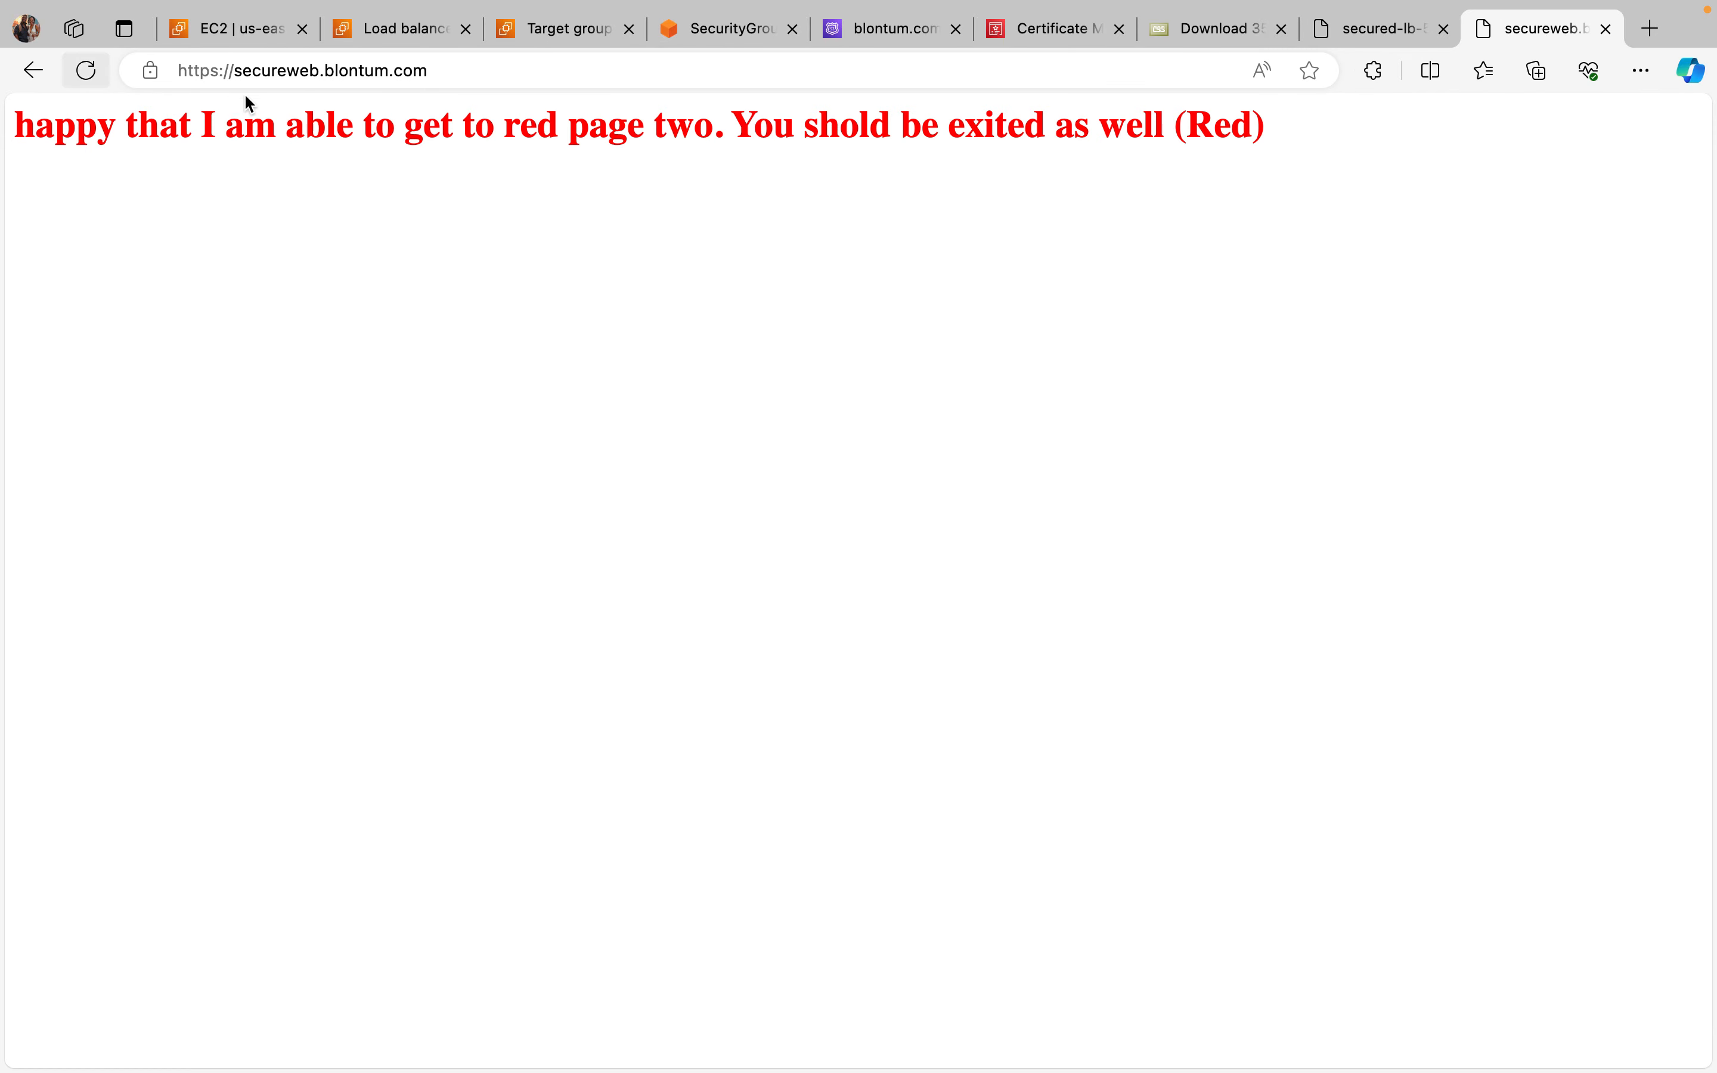
pyautogui.click(153, 75)
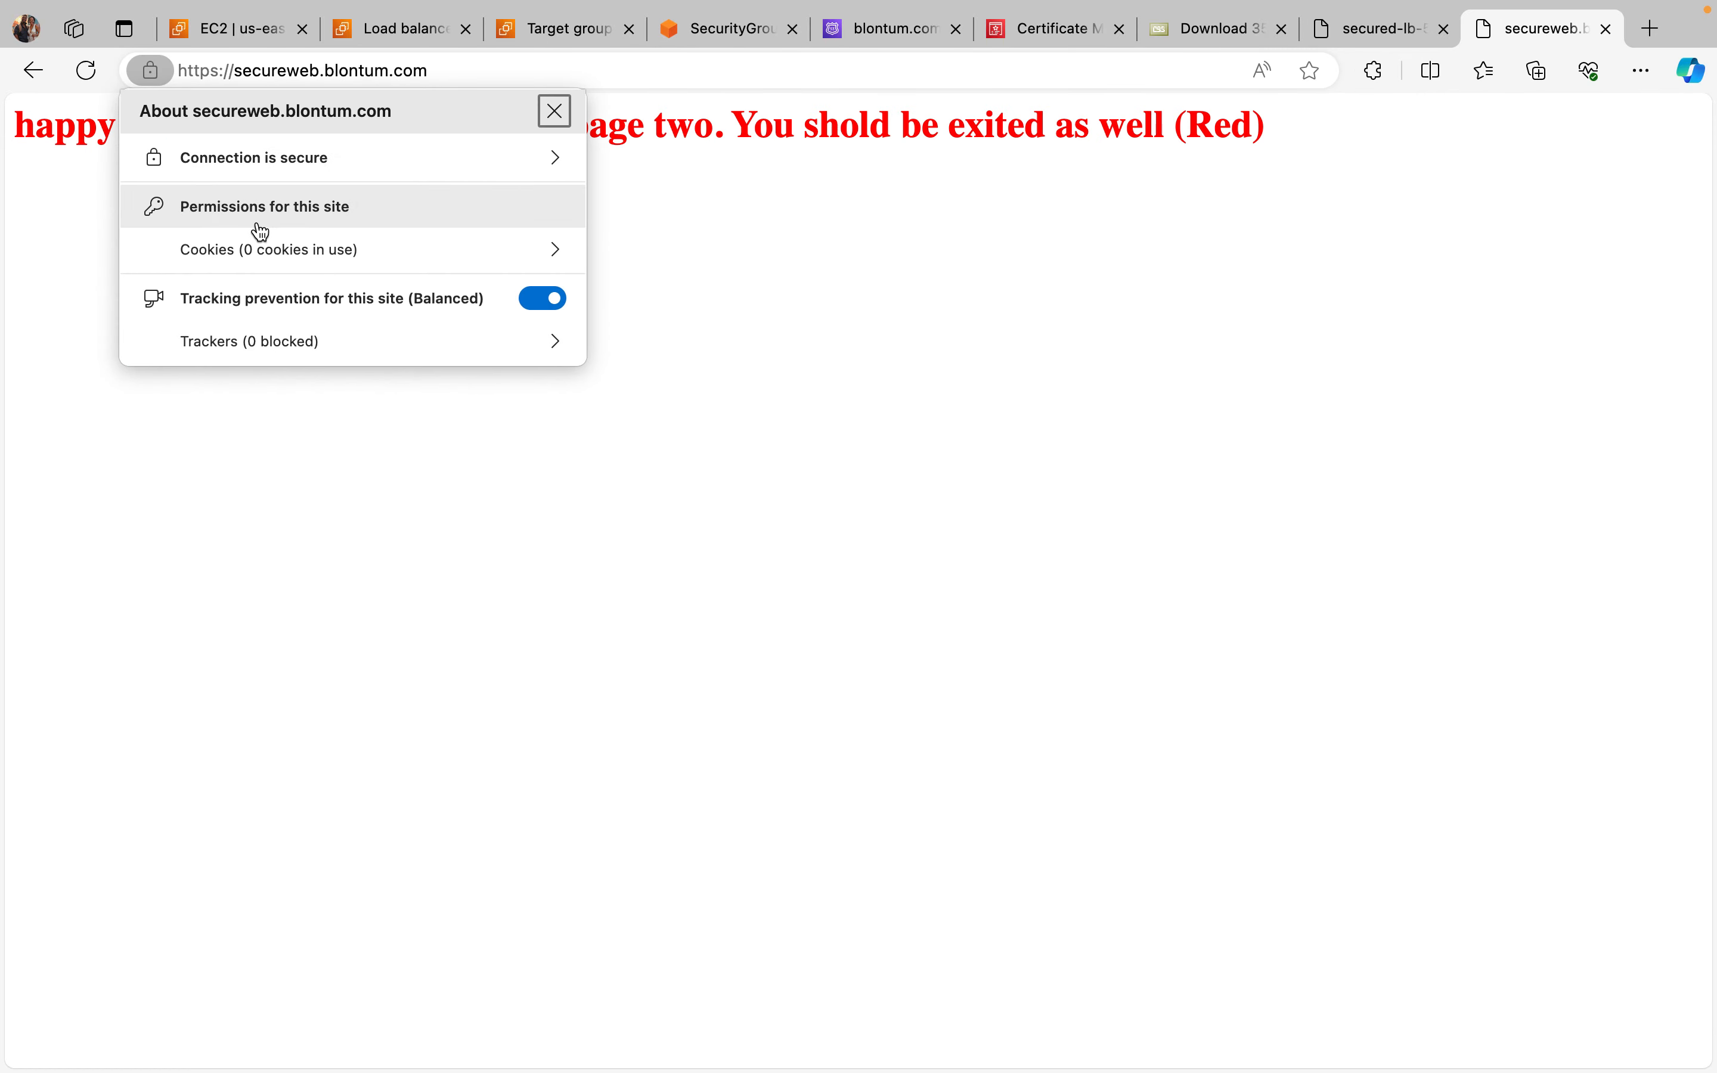
pyautogui.click(433, 508)
pyautogui.click(86, 71)
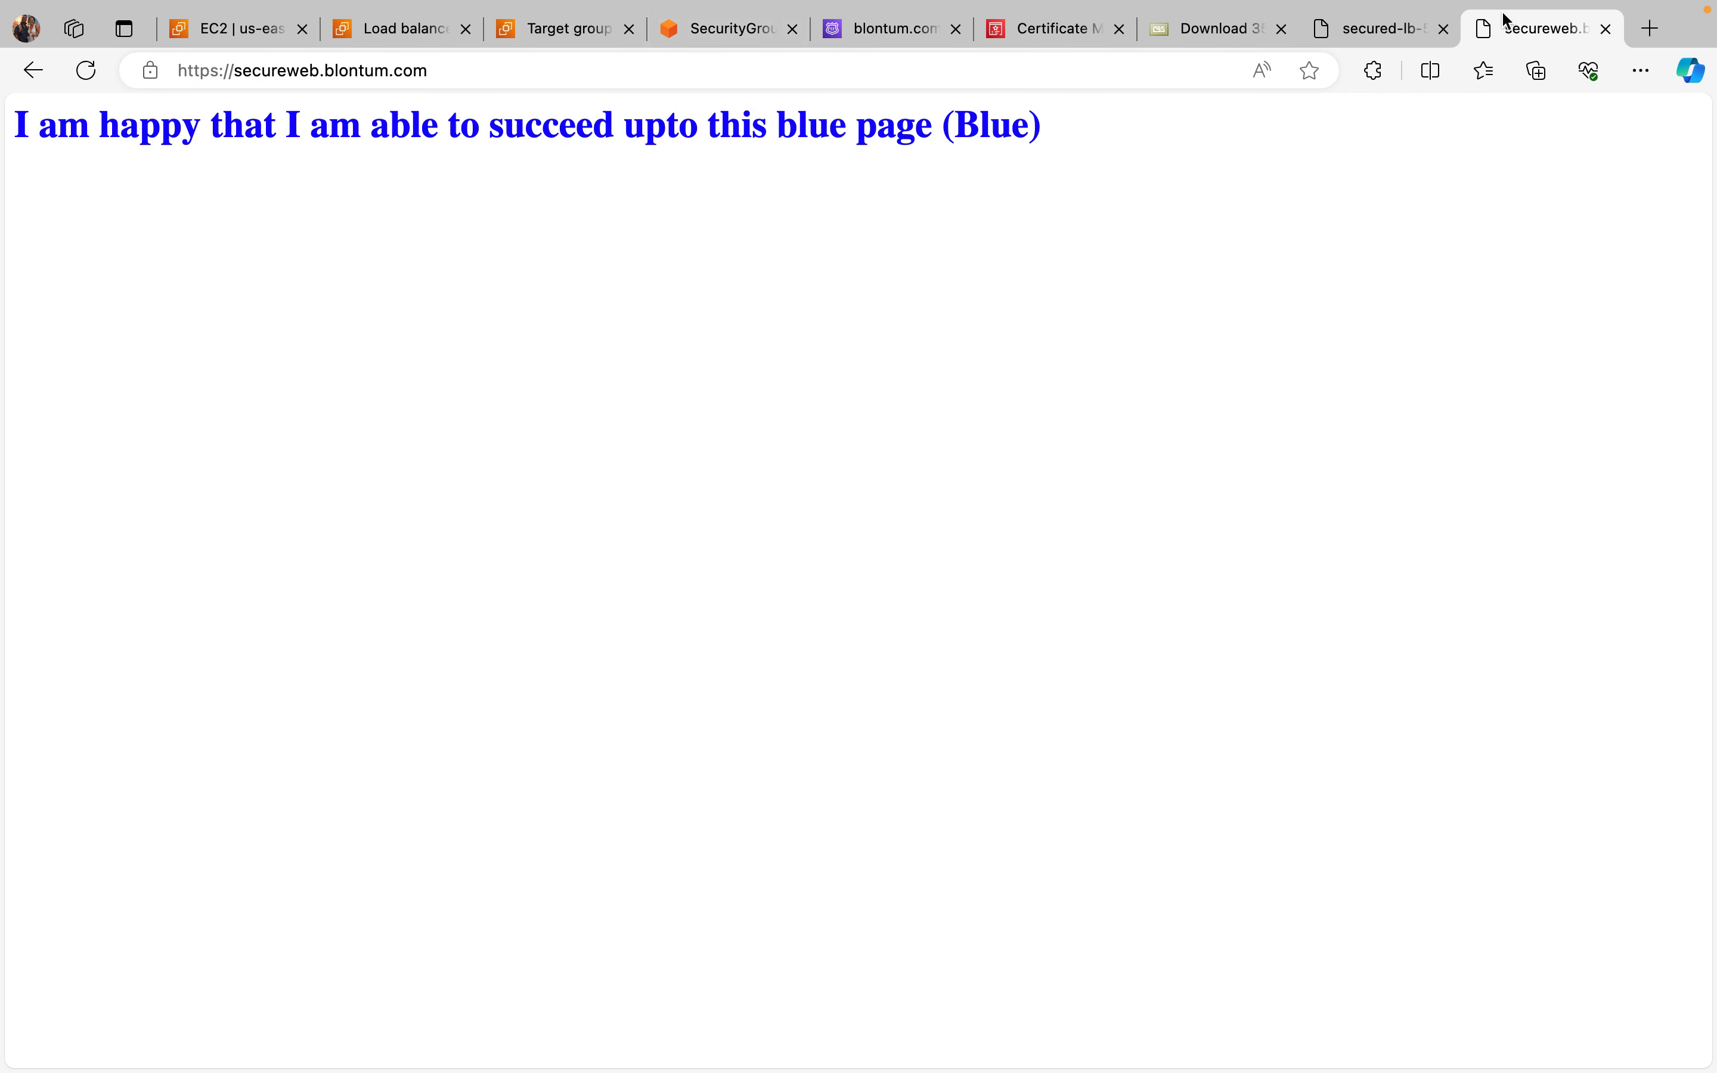
pyautogui.click(1647, 101)
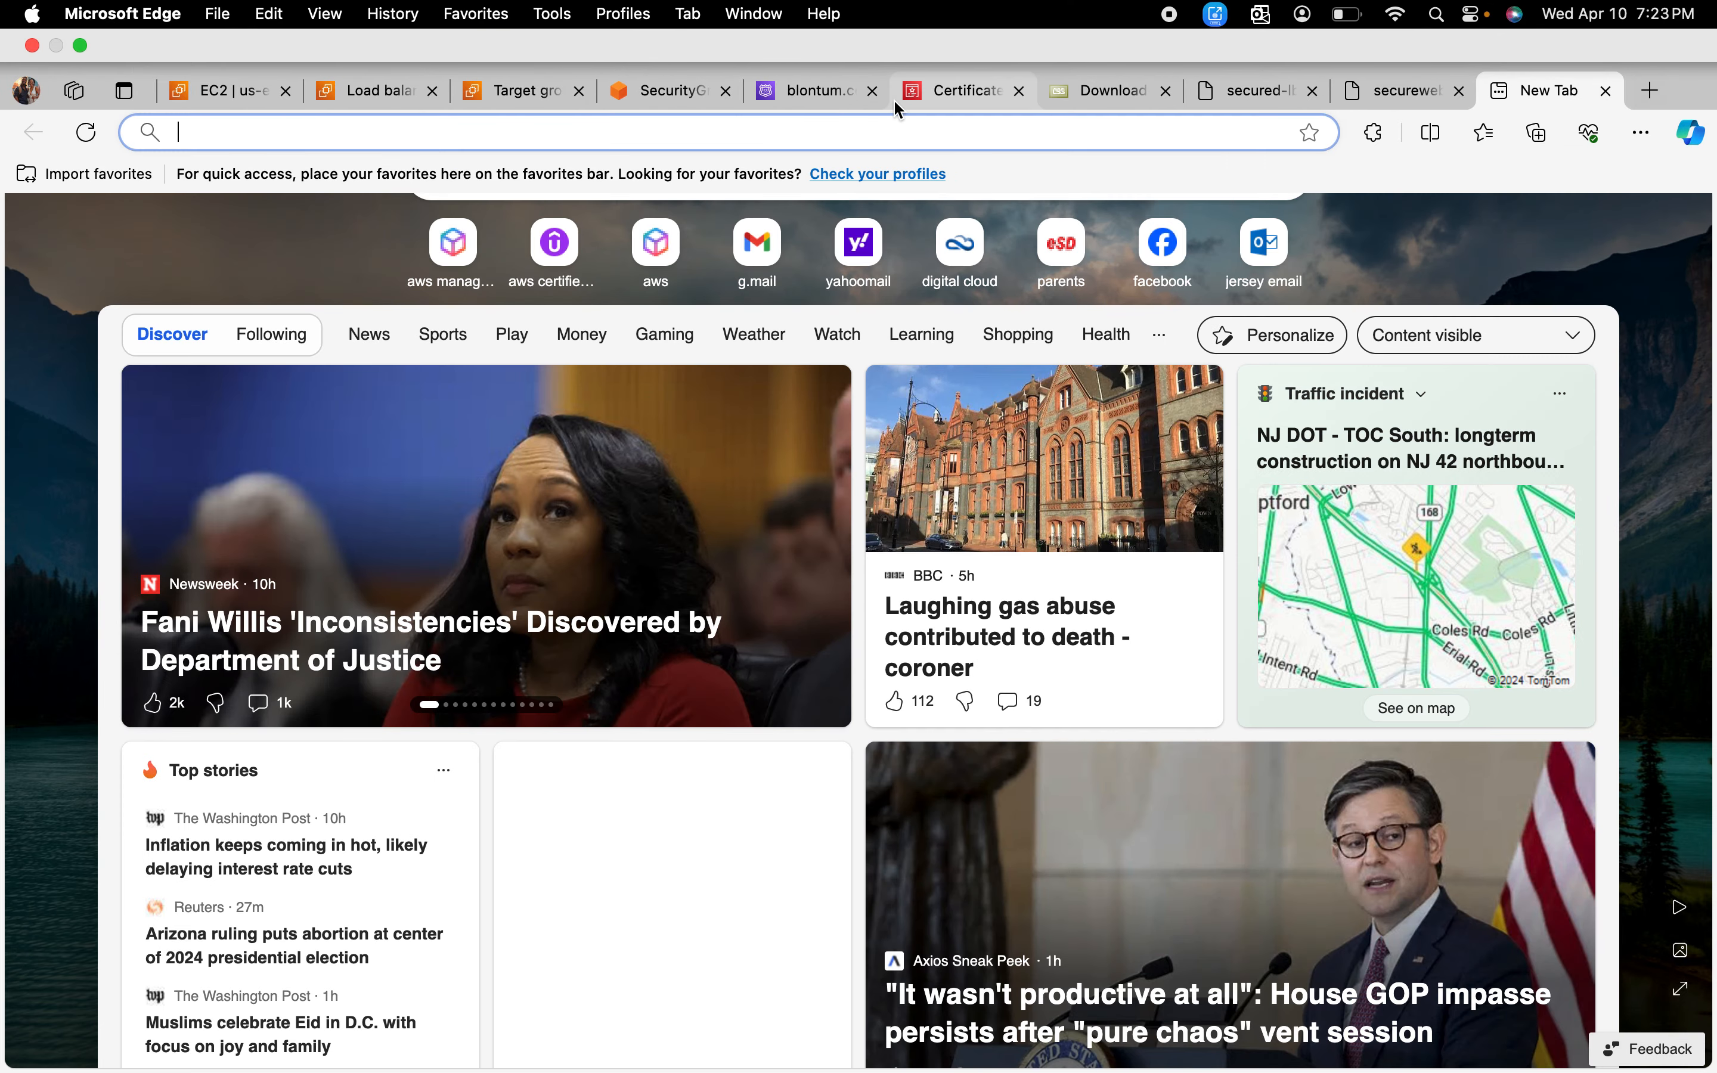
pyautogui.rightClick(615, 134)
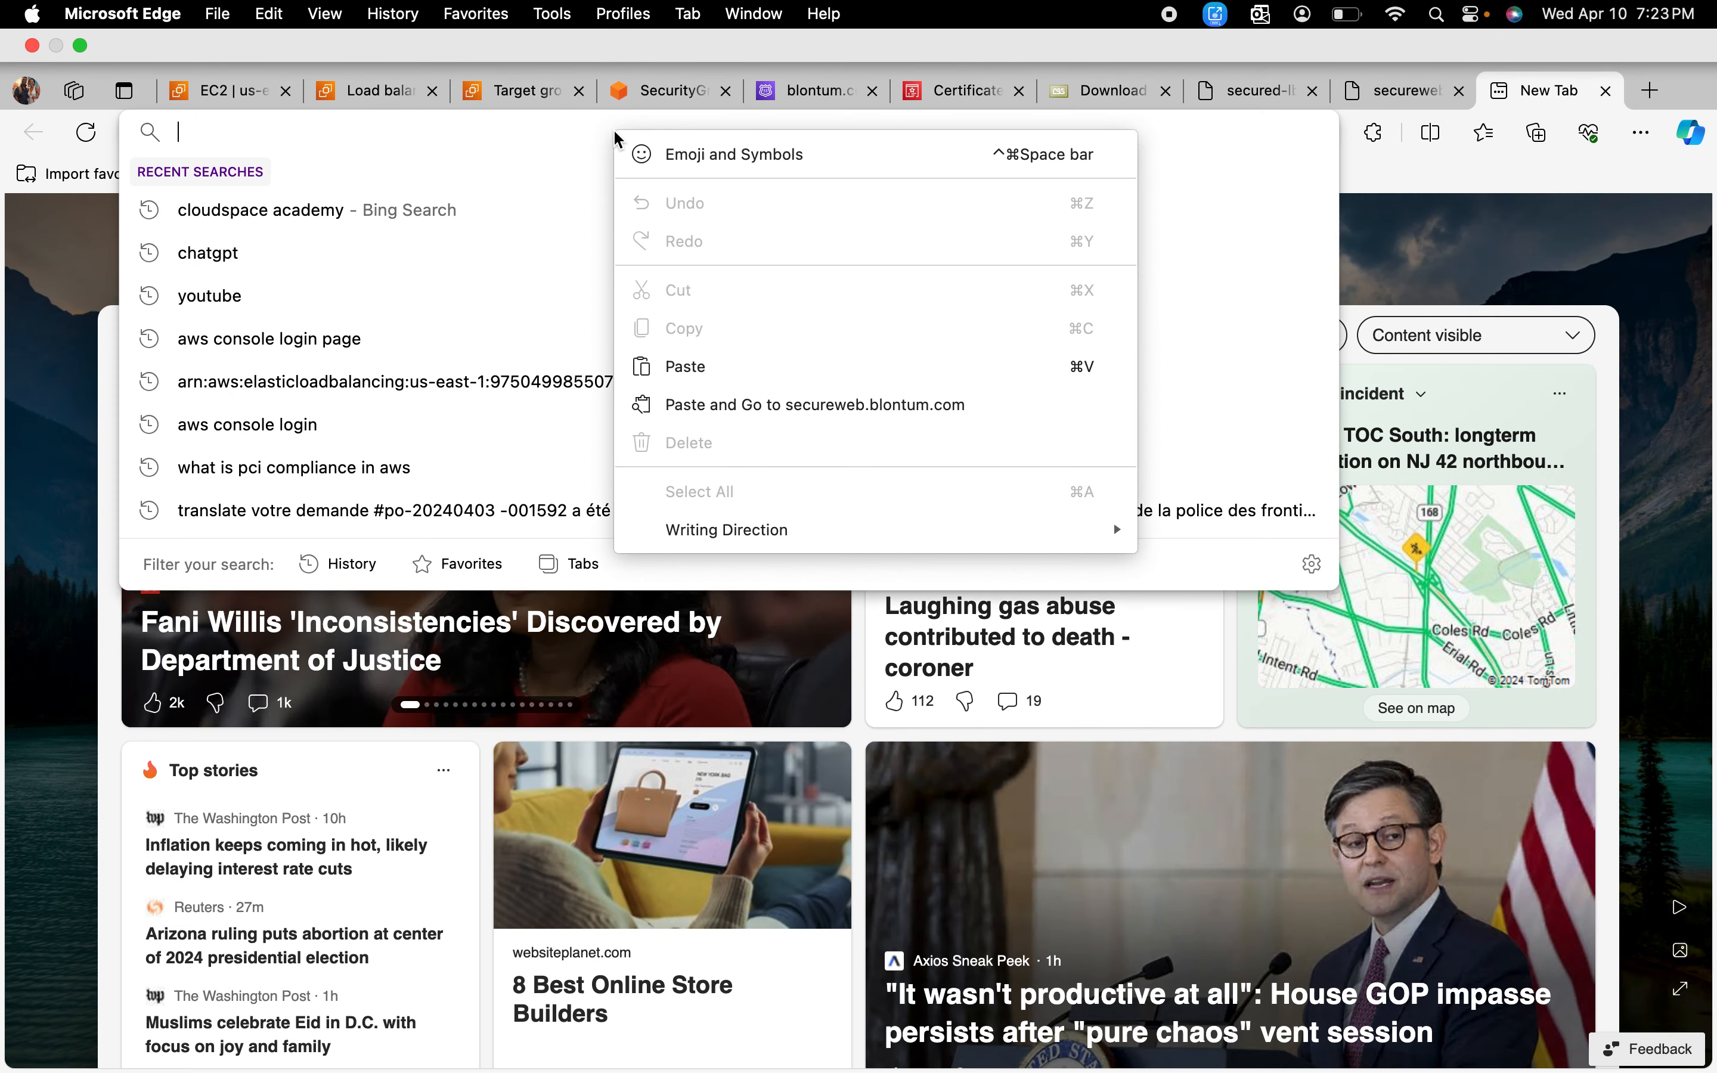
pyautogui.click(691, 365)
pyautogui.press('Return')
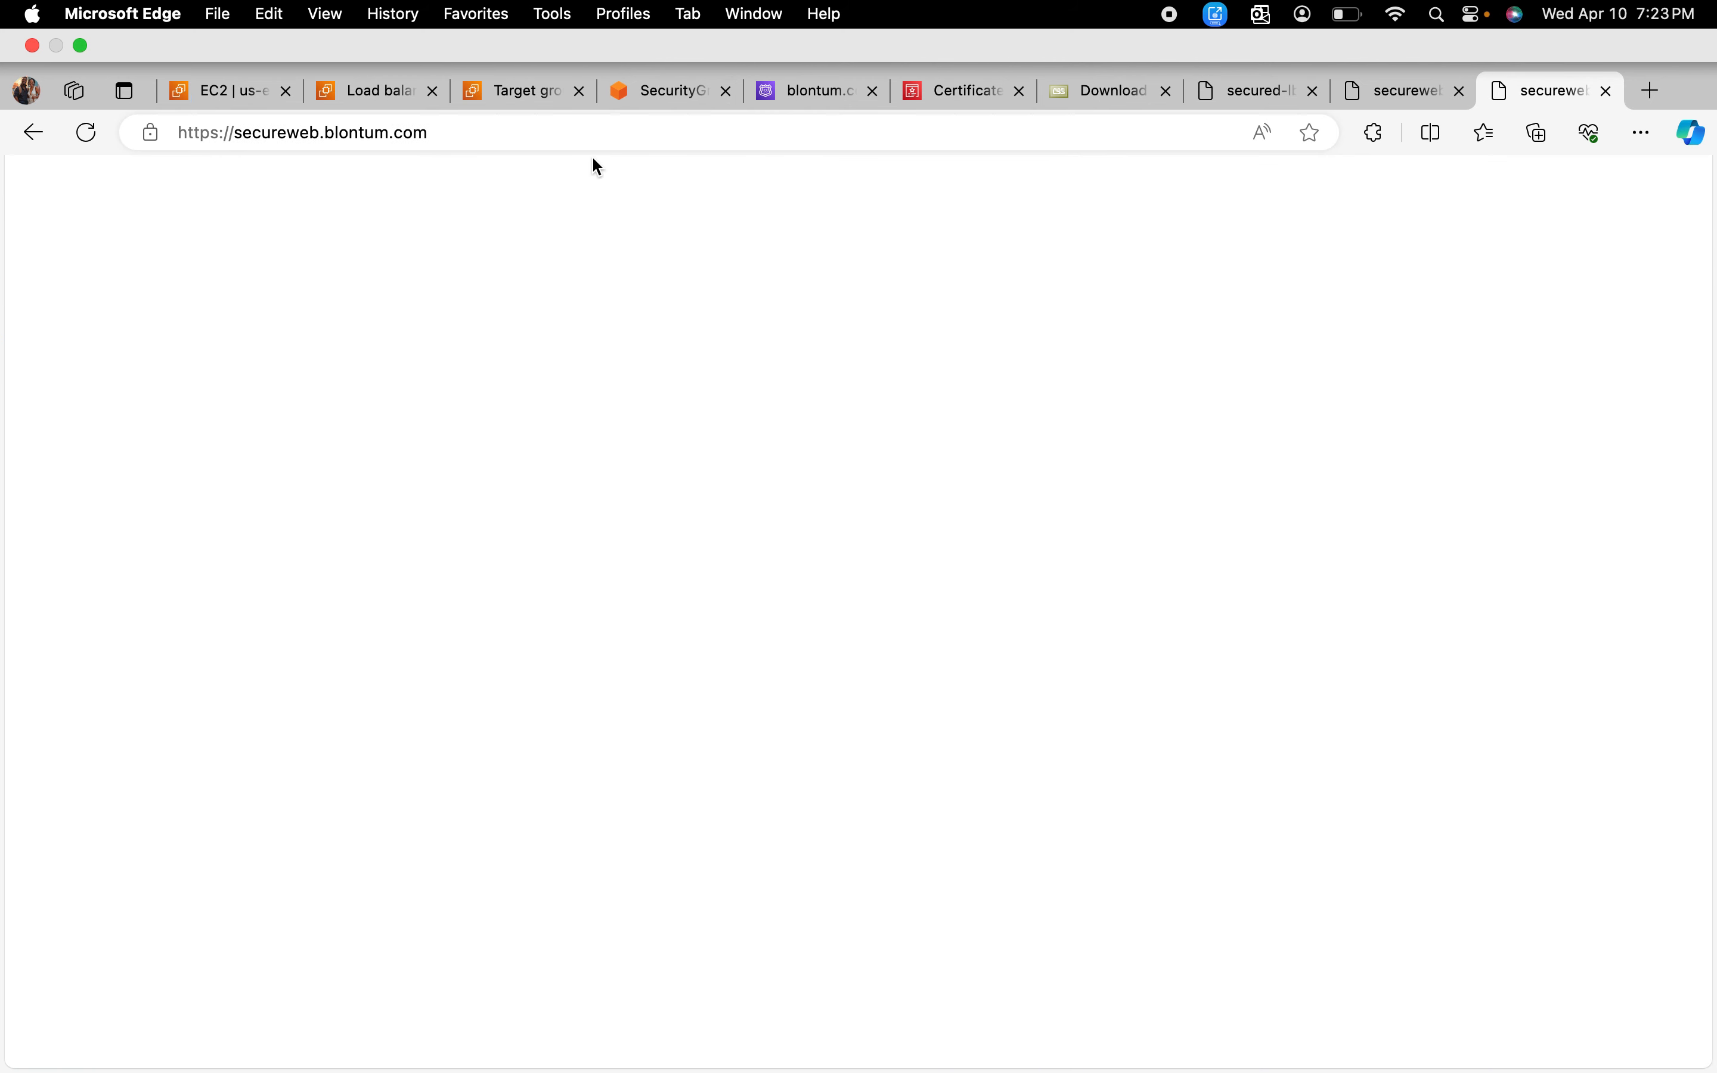
# Step: In the secured-lb tab, clear the load balancer's DNS address and start entering a new address beginning with "http"
pyautogui.click(1250, 100)
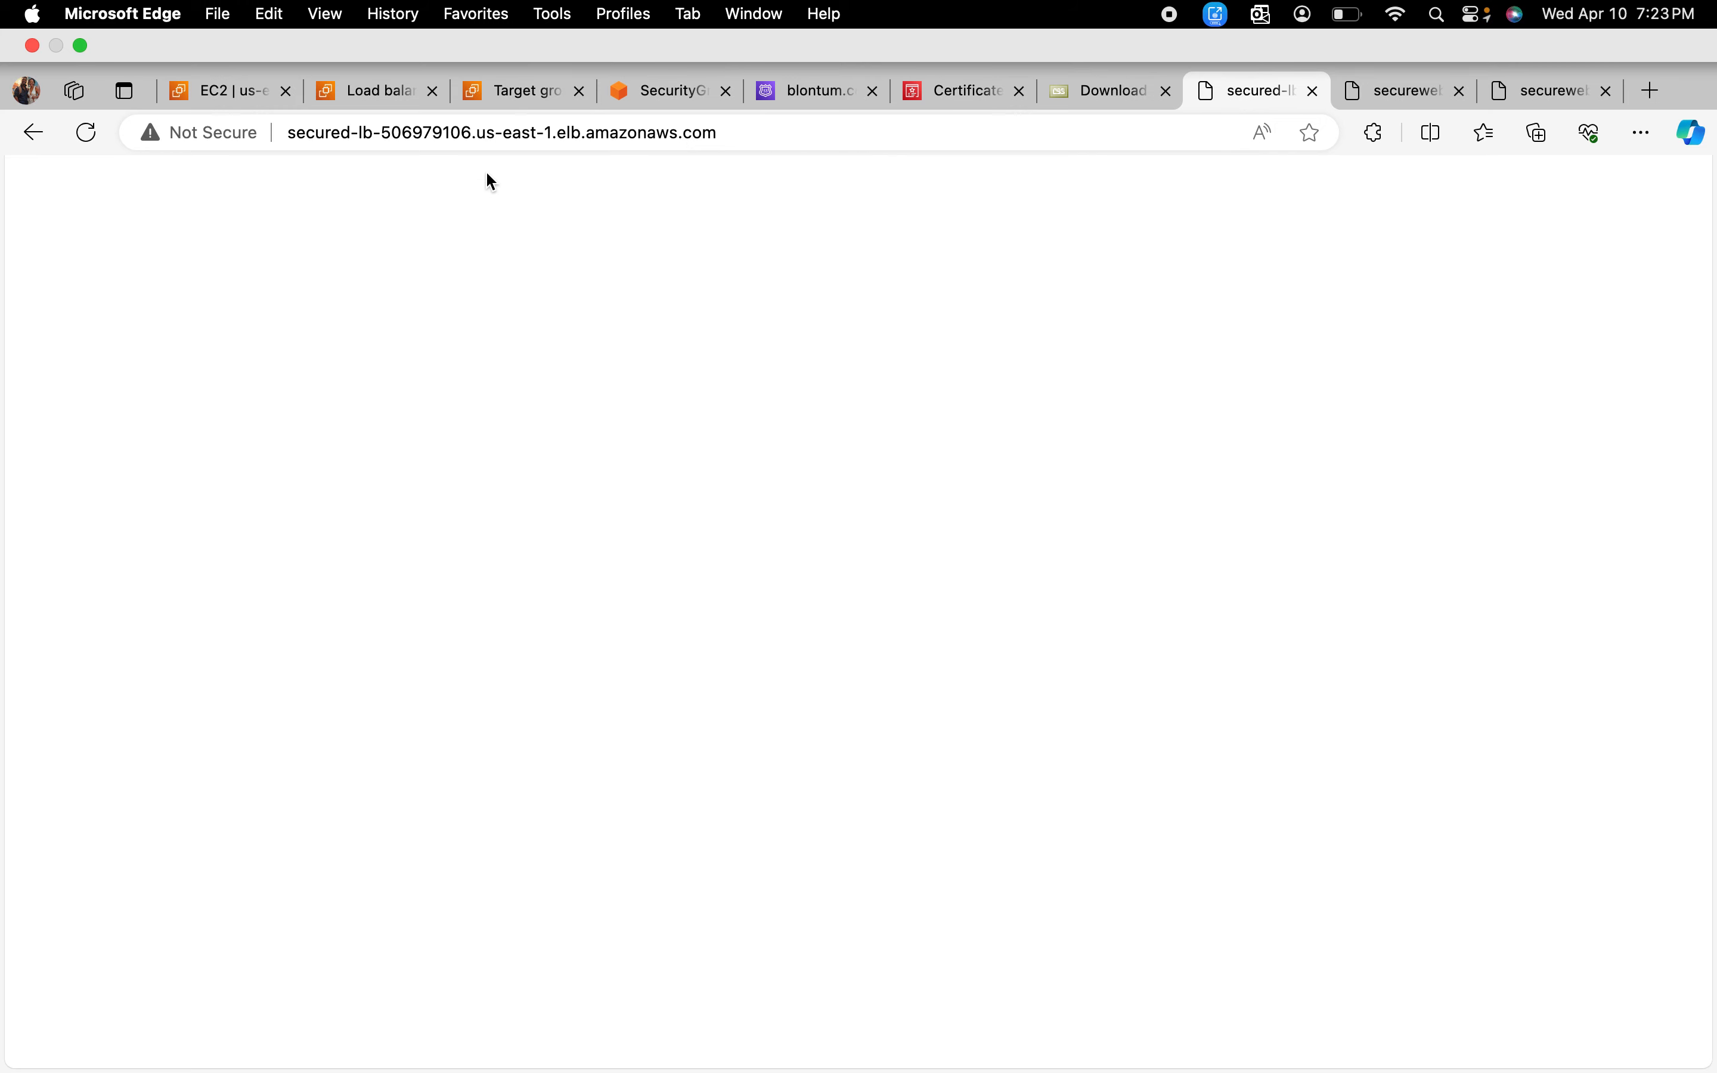
pyautogui.click(873, 149)
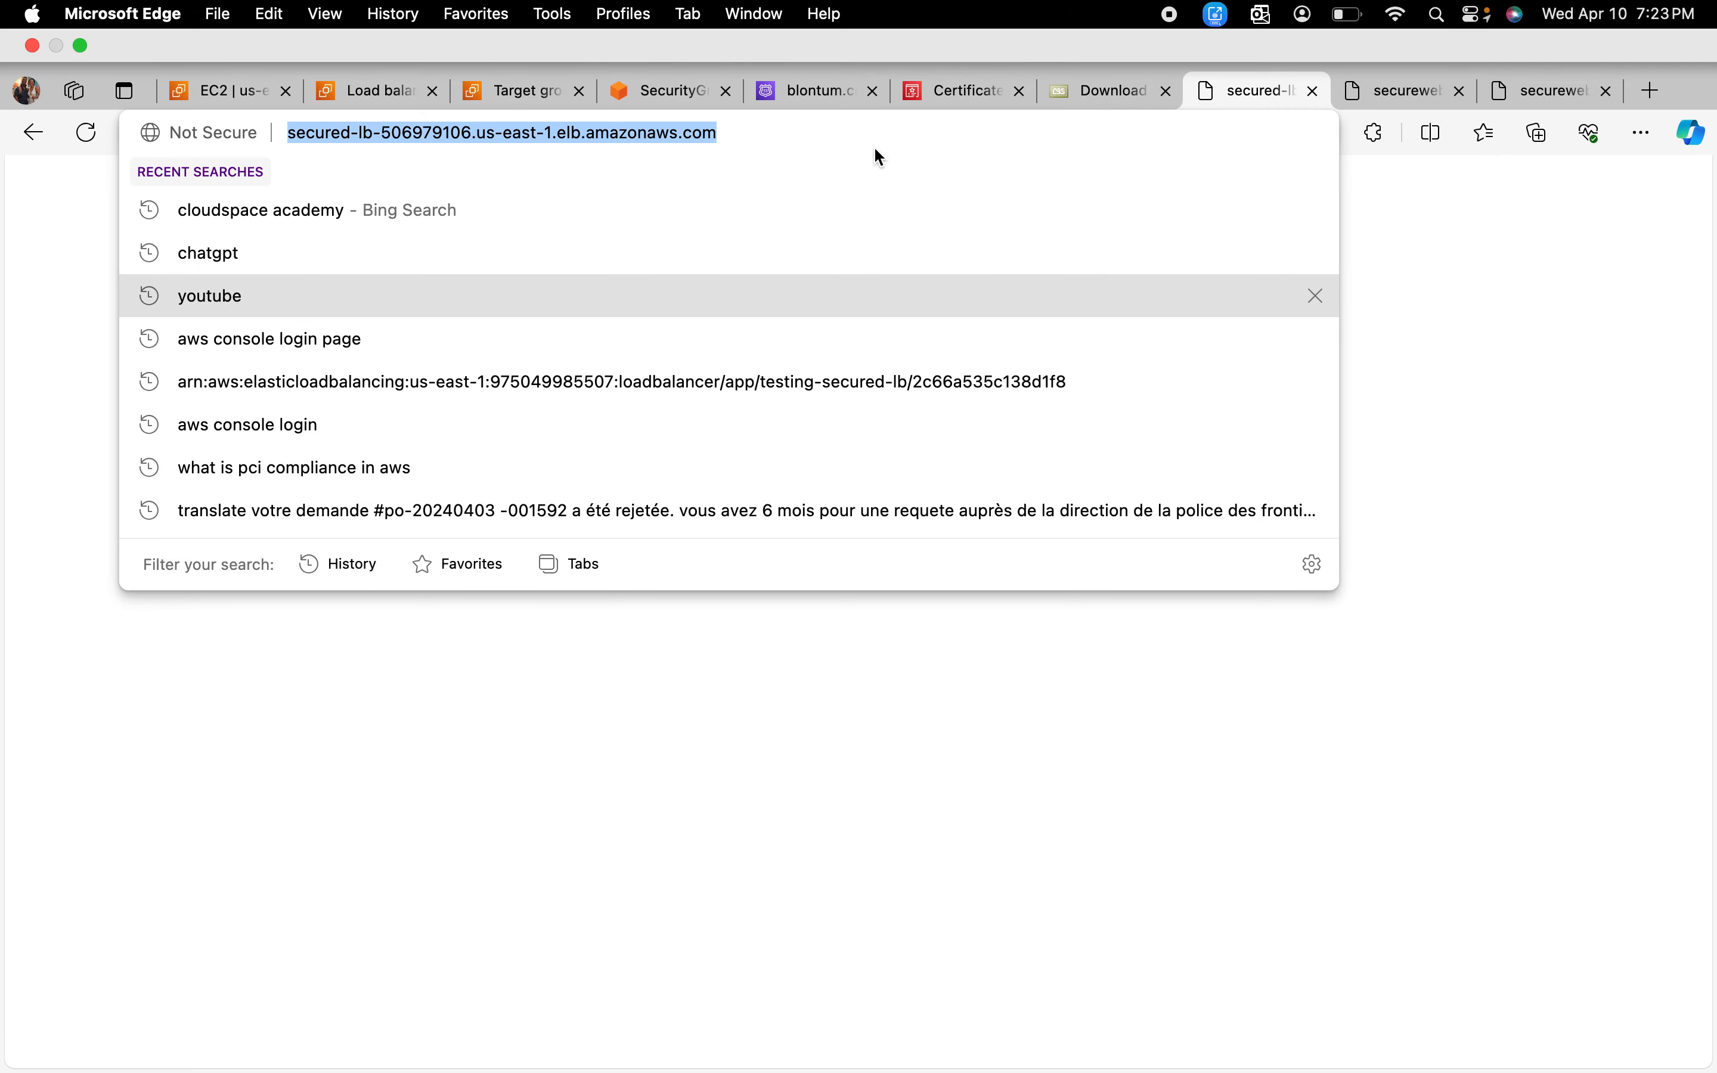
pyautogui.press('BackSpace')
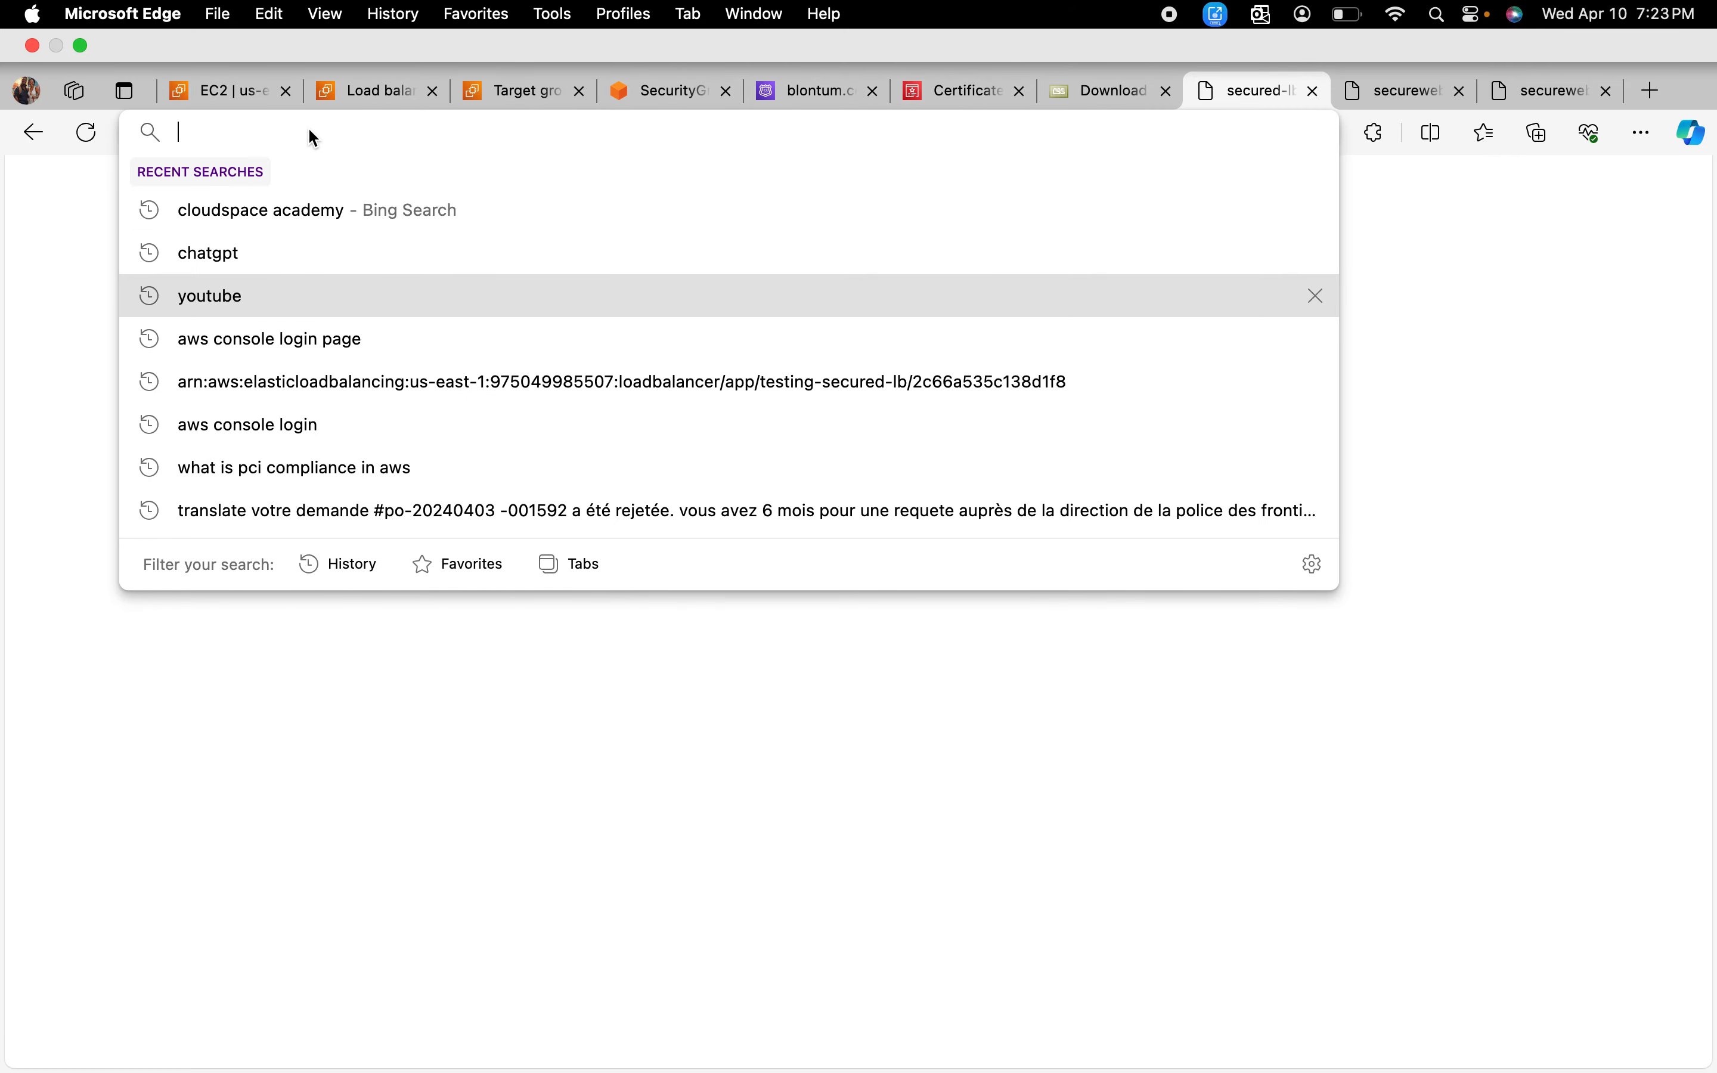
pyautogui.write('htt')
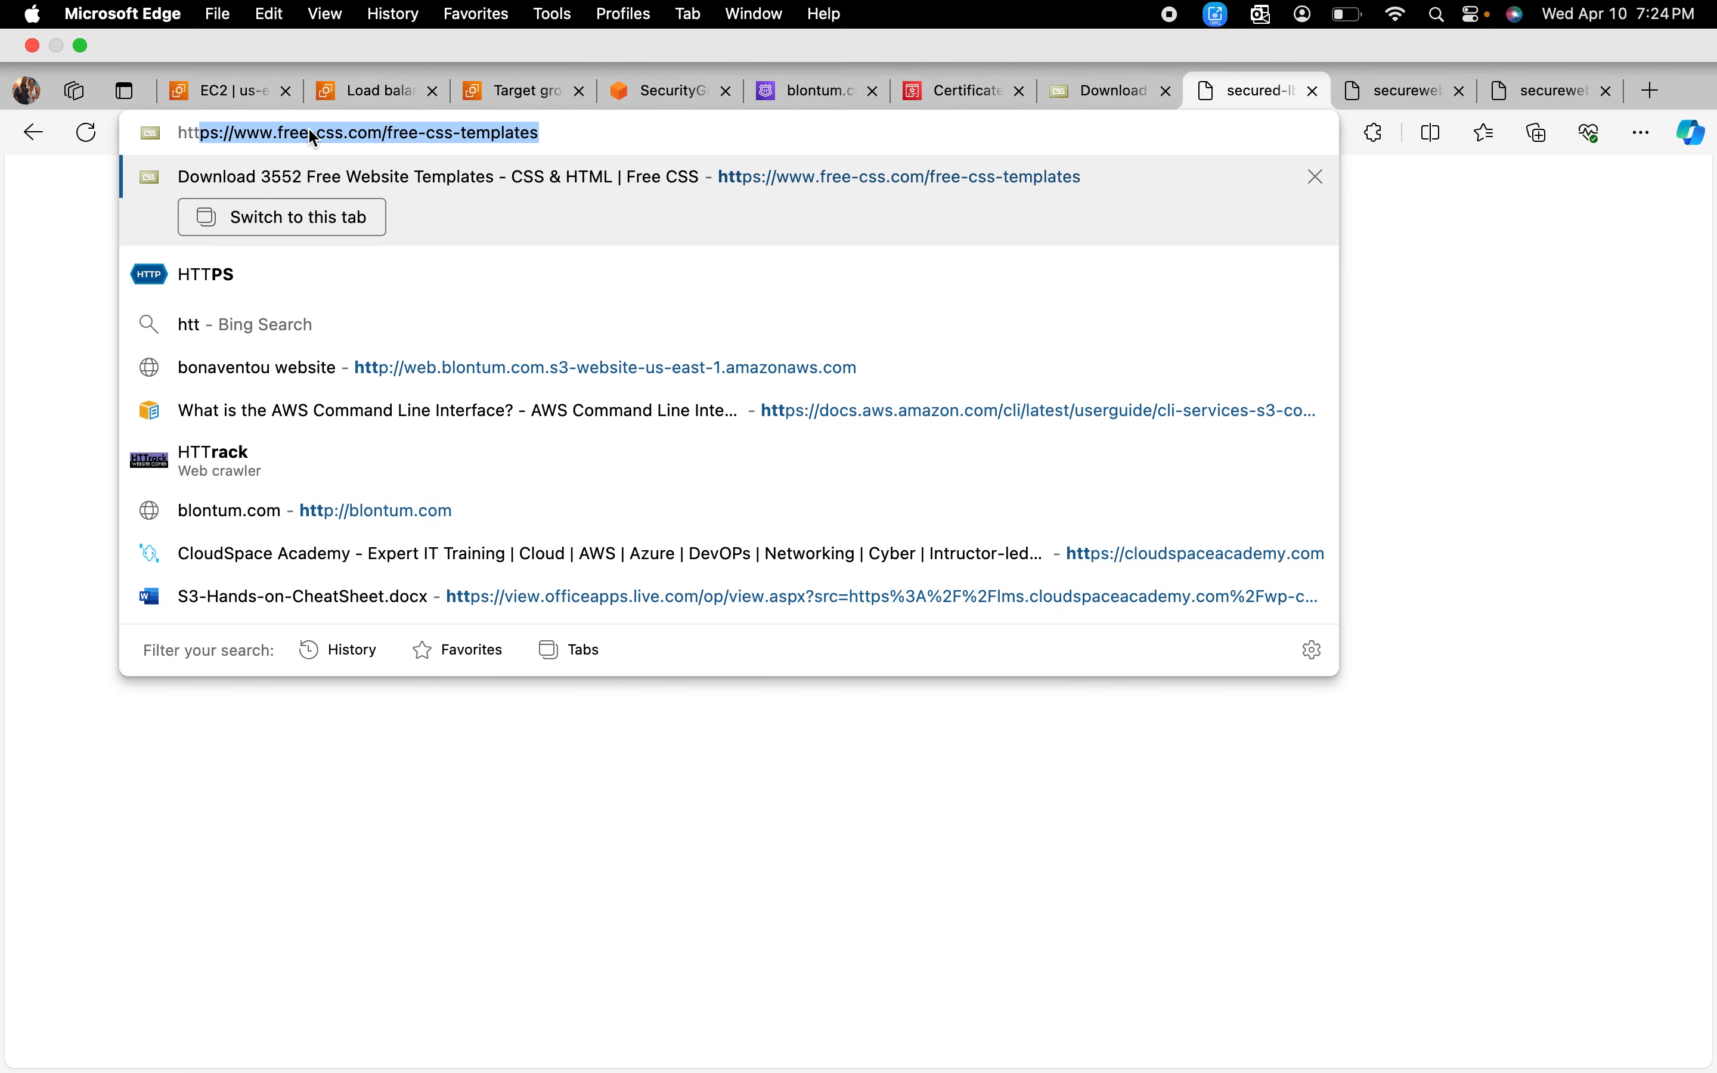
pyautogui.write('p')
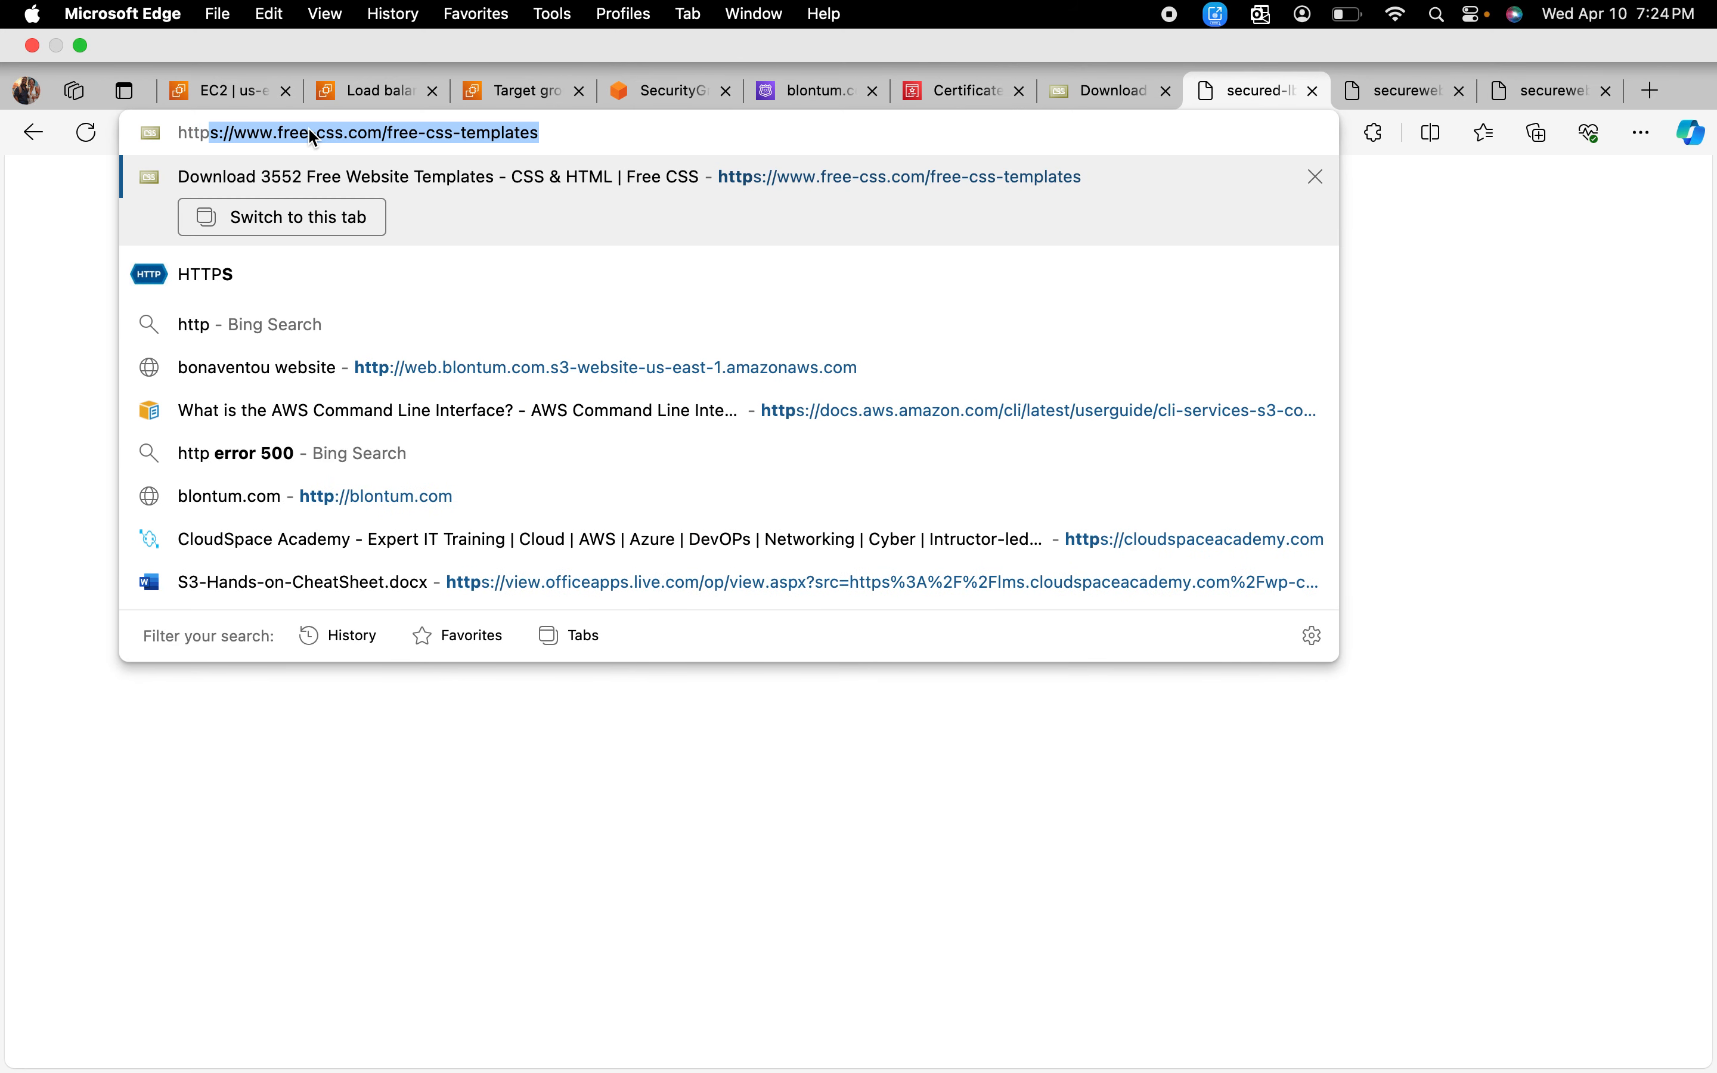